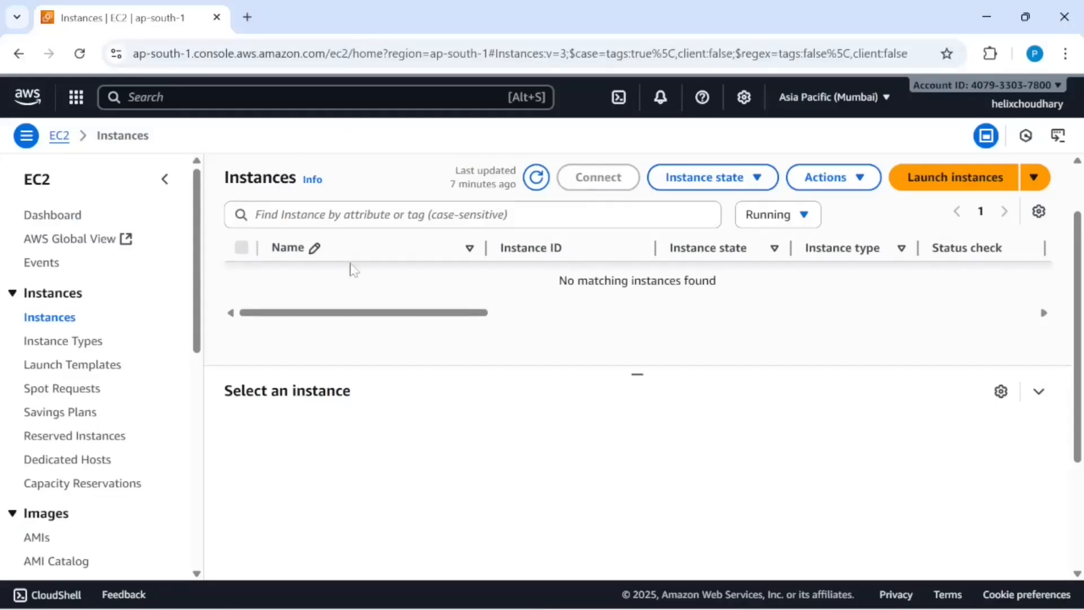
Switch to Microsoft Whiteboard and circle the VPC (10.1.0.0/16) label in yellow on the network diagram
{"action": "key", "text": "alt+Tab"}
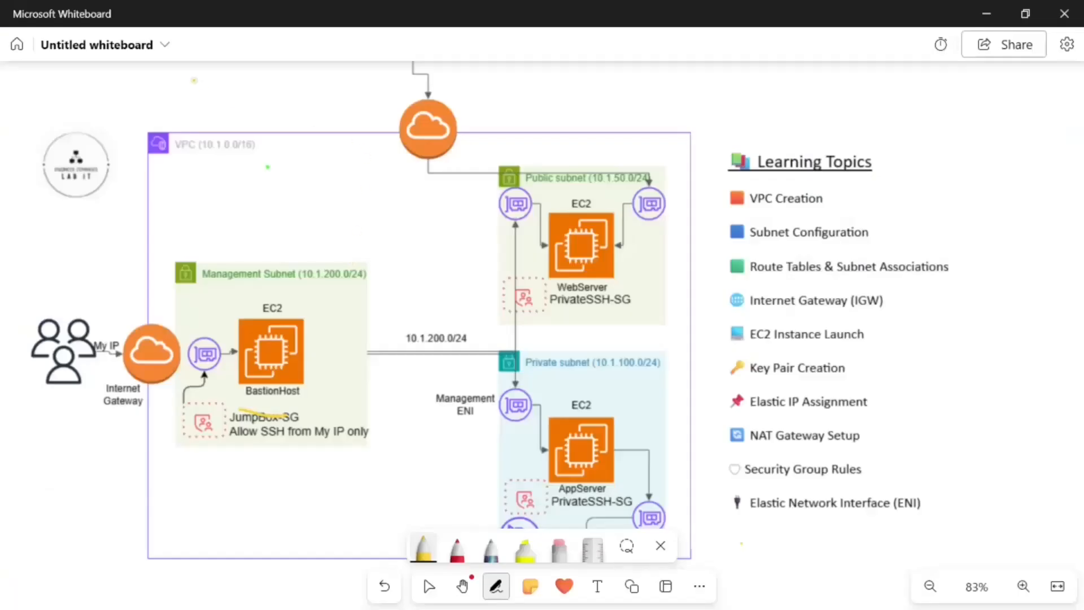
{"action": "mouse_move", "coordinate": [214, 121]}
{"action": "left_mouse_down"}
{"action": "mouse_move", "coordinate": [149, 125]}
{"action": "mouse_move", "coordinate": [206, 186]}
{"action": "mouse_move", "coordinate": [243, 114]}
{"action": "mouse_move", "coordinate": [193, 121]}
{"action": "left_mouse_up"}
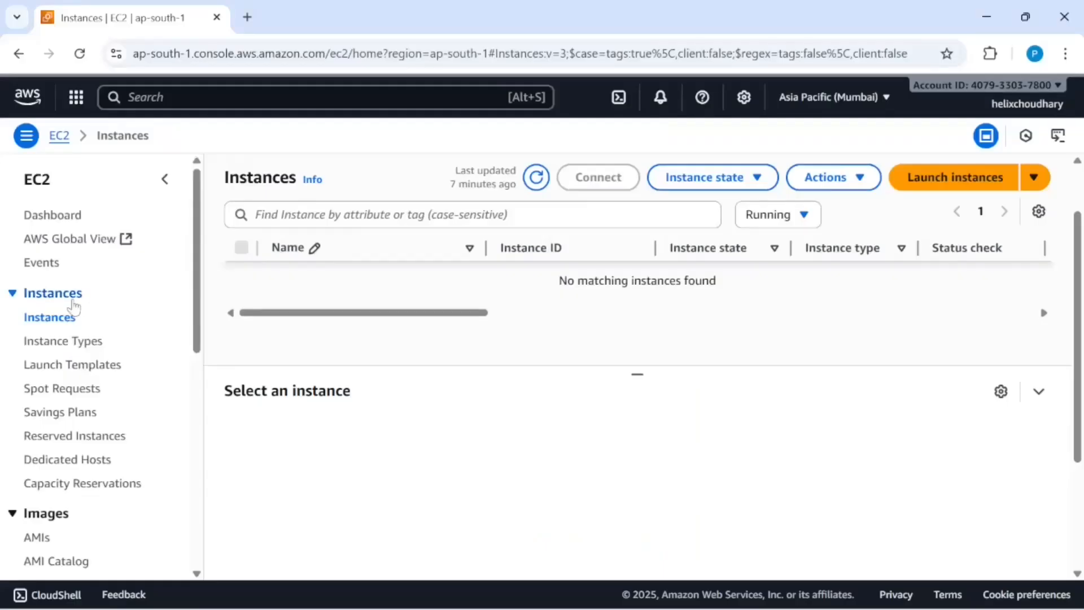
Switch back to the AWS console and open the VPC creation form from the list of VPCs
{"action": "left_click", "coordinate": [148, 101]}
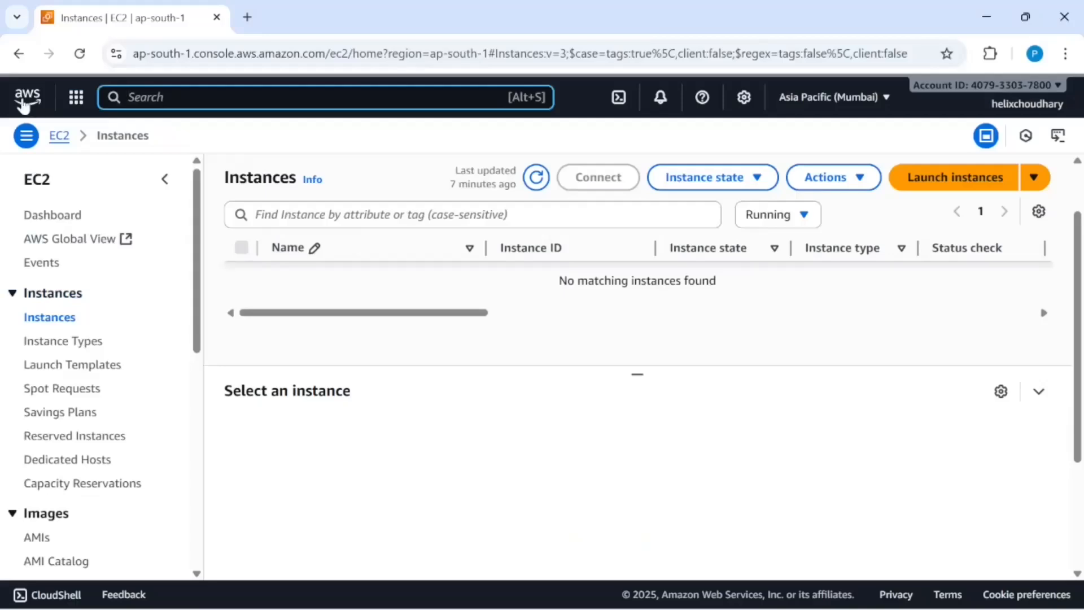
{"action": "left_click", "coordinate": [23, 103]}
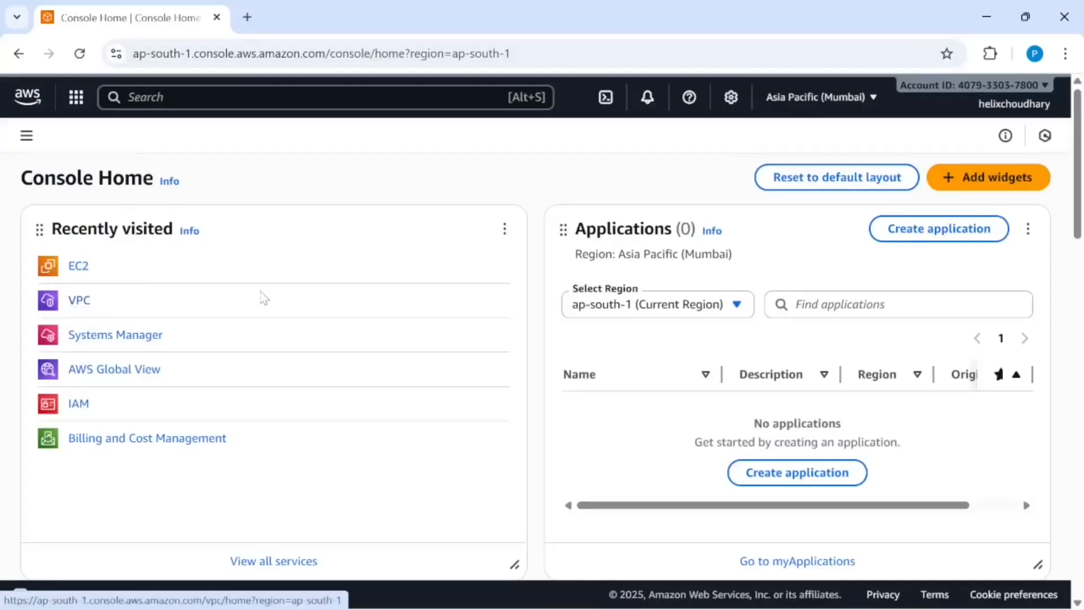
{"action": "left_click", "coordinate": [79, 301]}
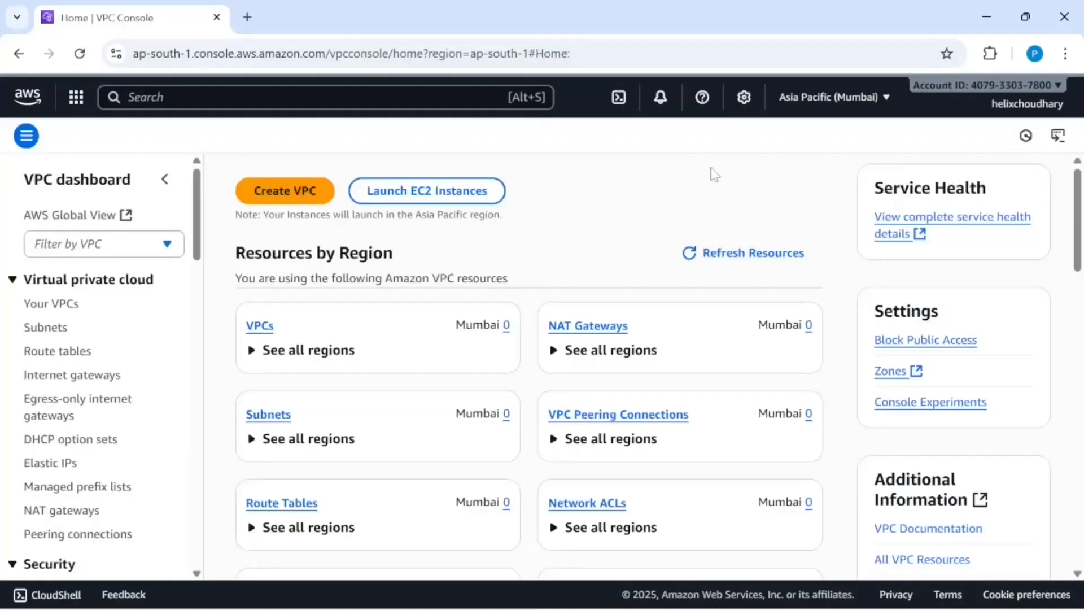
{"action": "left_click", "coordinate": [73, 308]}
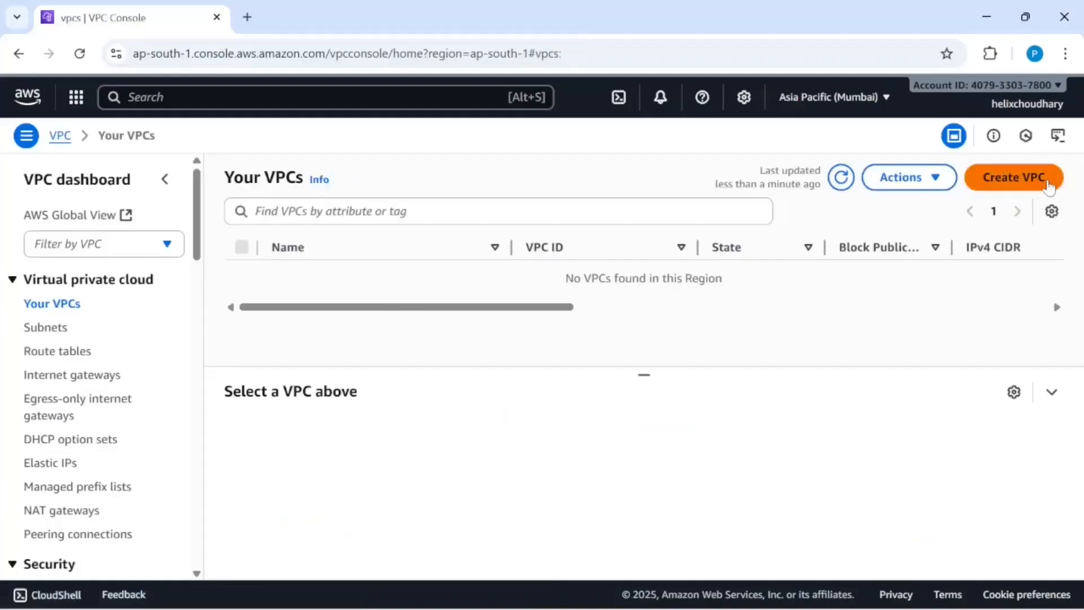
{"action": "left_click", "coordinate": [994, 181]}
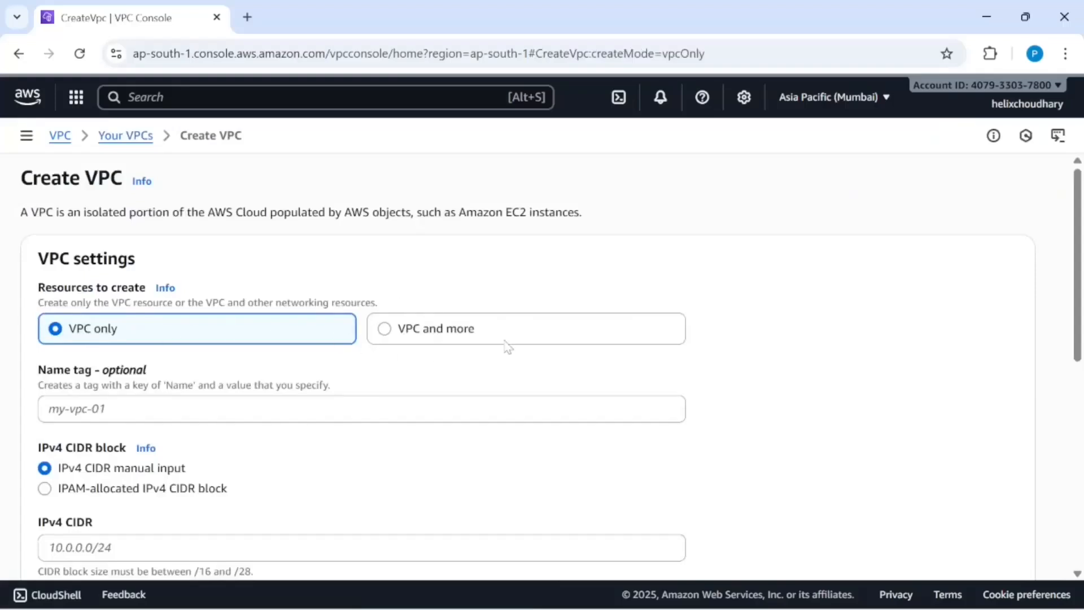
Look at the VPC and more option, choose VPC only, and set the name tag to my-vpc
{"action": "left_click", "coordinate": [383, 331]}
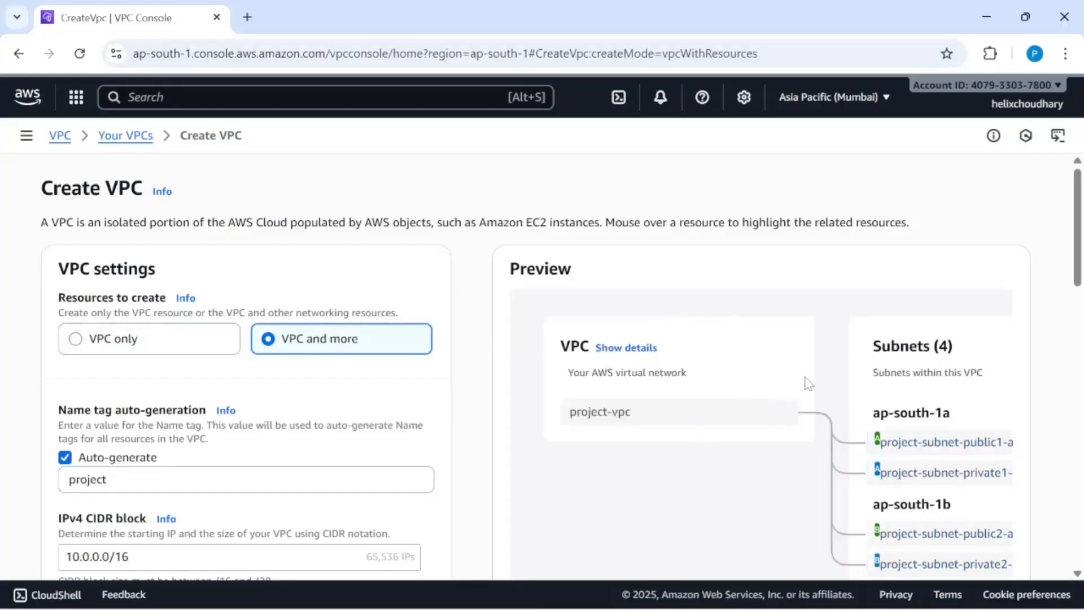
{"action": "left_click", "coordinate": [126, 340]}
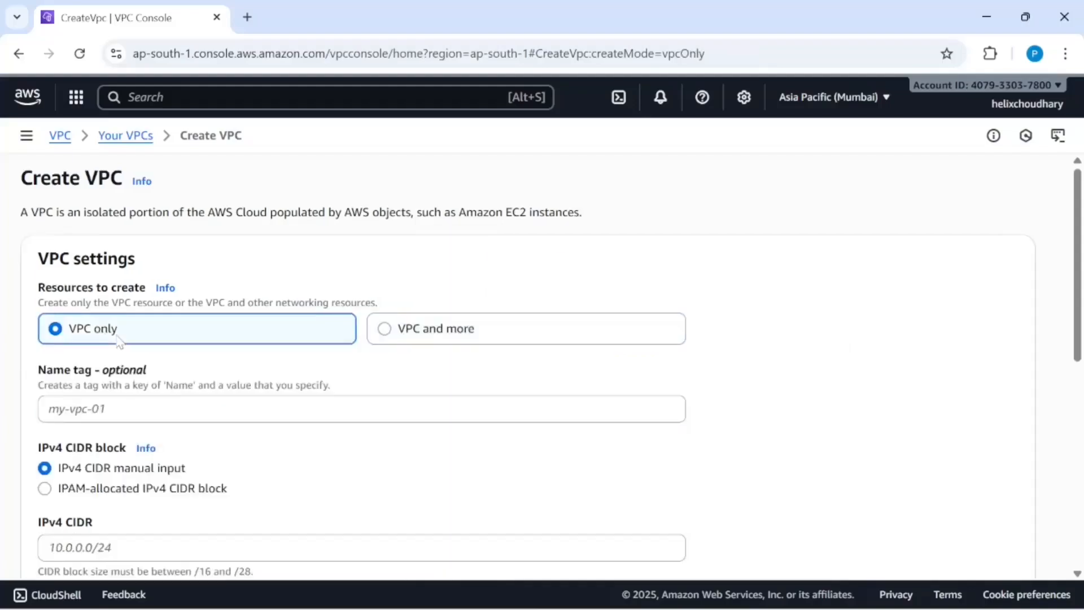
{"action": "left_click", "coordinate": [136, 409]}
{"action": "type", "text": "my"}
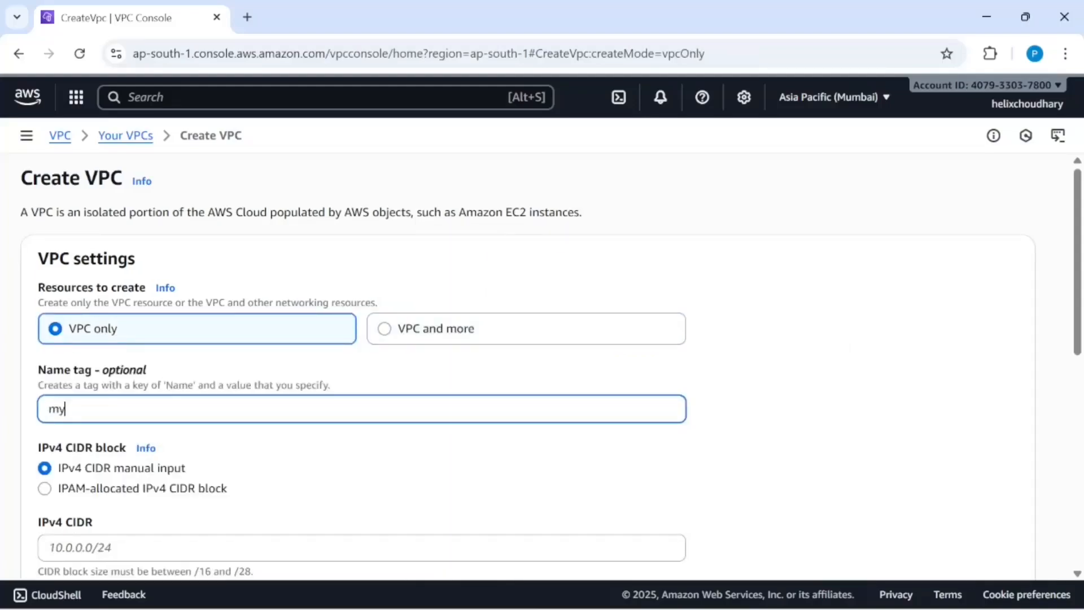
{"action": "type", "text": "-vpc"}
Set the VPC's IPv4 CIDR to 10.1.0.0/16, checking the range against the whiteboard diagram
{"action": "scroll", "coordinate": [126, 416], "scroll_direction": "down", "scroll_amount": 3}
{"action": "left_click", "coordinate": [125, 325]}
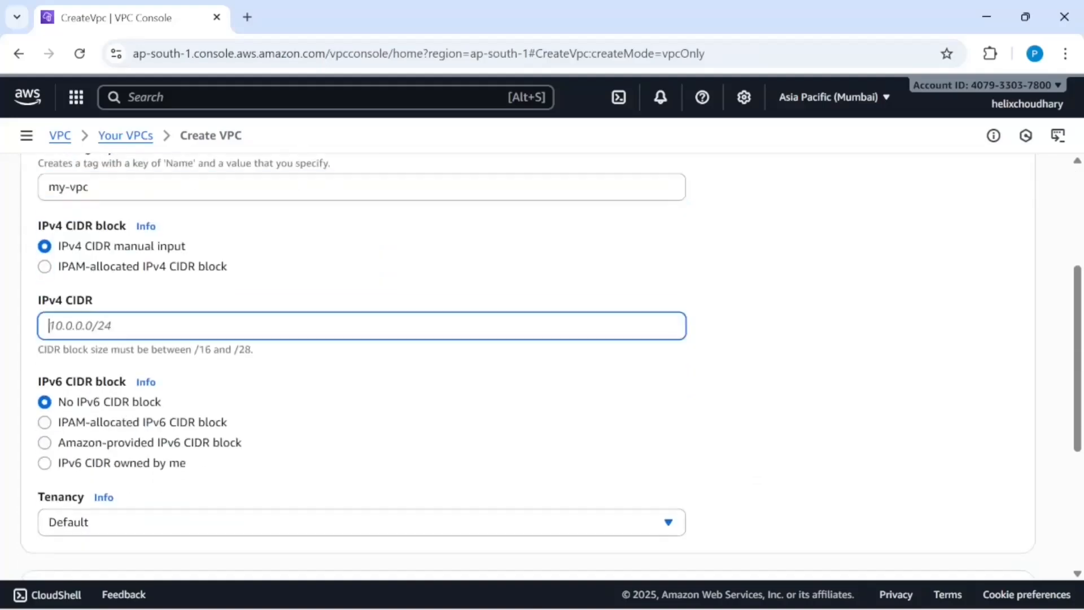
{"action": "type", "text": "10"}
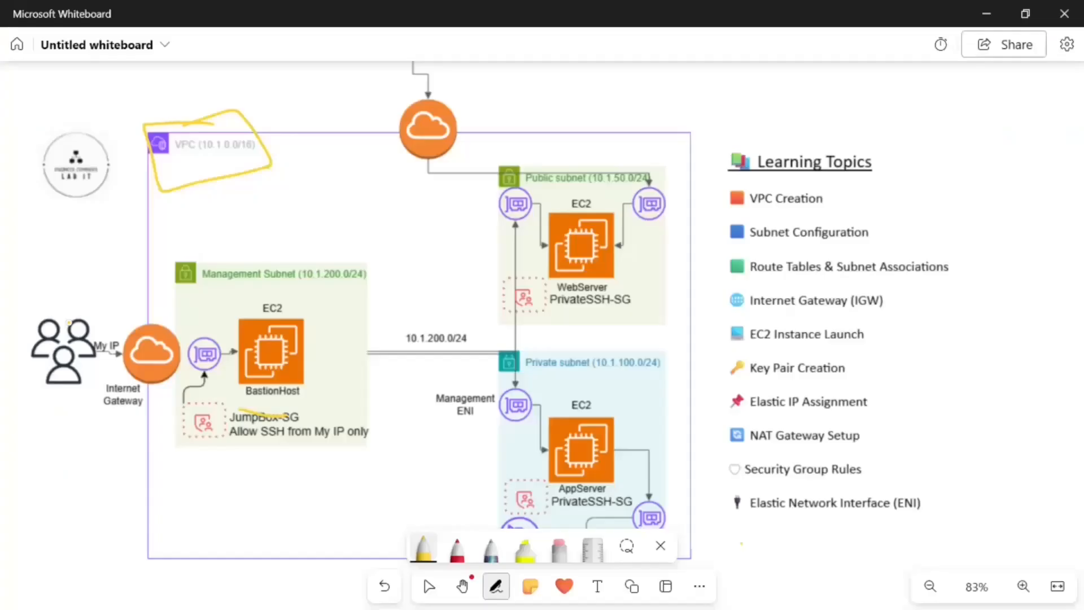
{"action": "key", "text": "alt+Tab"}
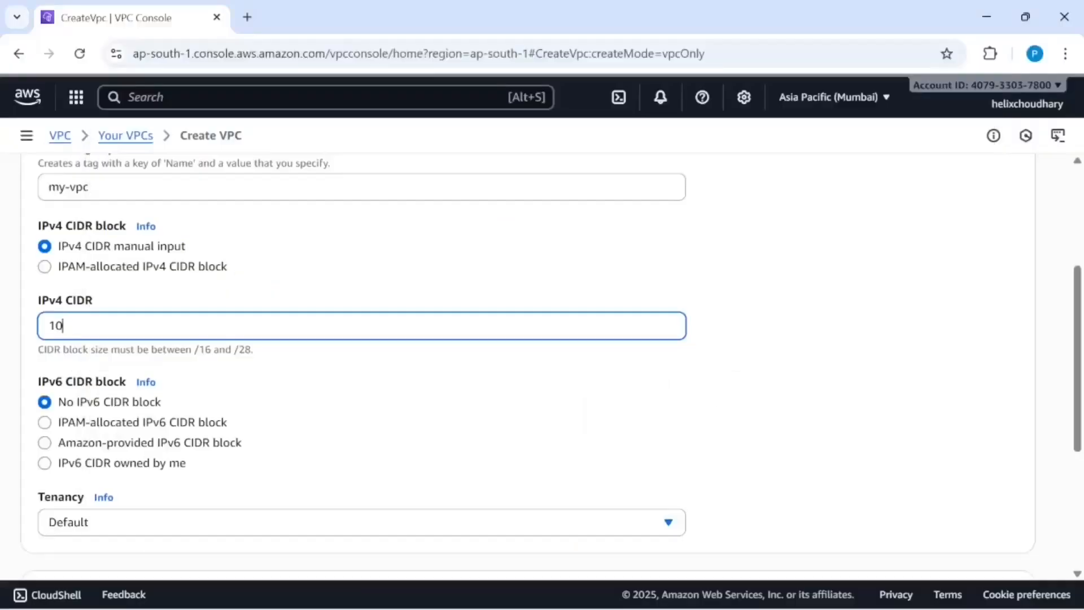
{"action": "type", "text": ".1.0.0\\16"}
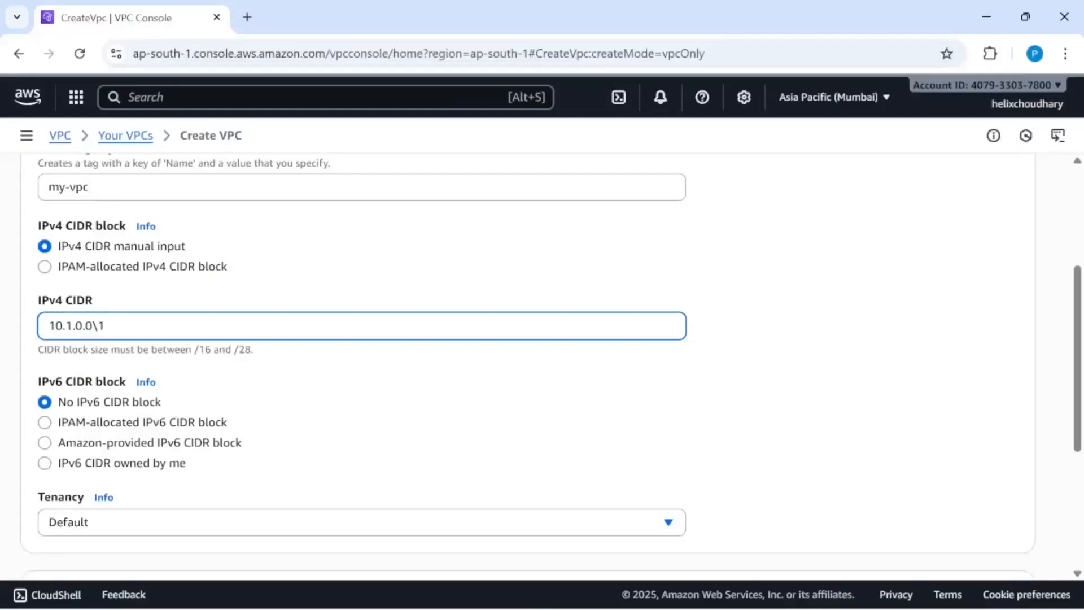
{"action": "key", "text": "BackSpace"}
{"action": "key", "text": "BackSpace"}
{"action": "type", "text": "16"}
Keep the default tenancy and create the VPC
{"action": "scroll", "coordinate": [307, 397], "scroll_direction": "down", "scroll_amount": 5}
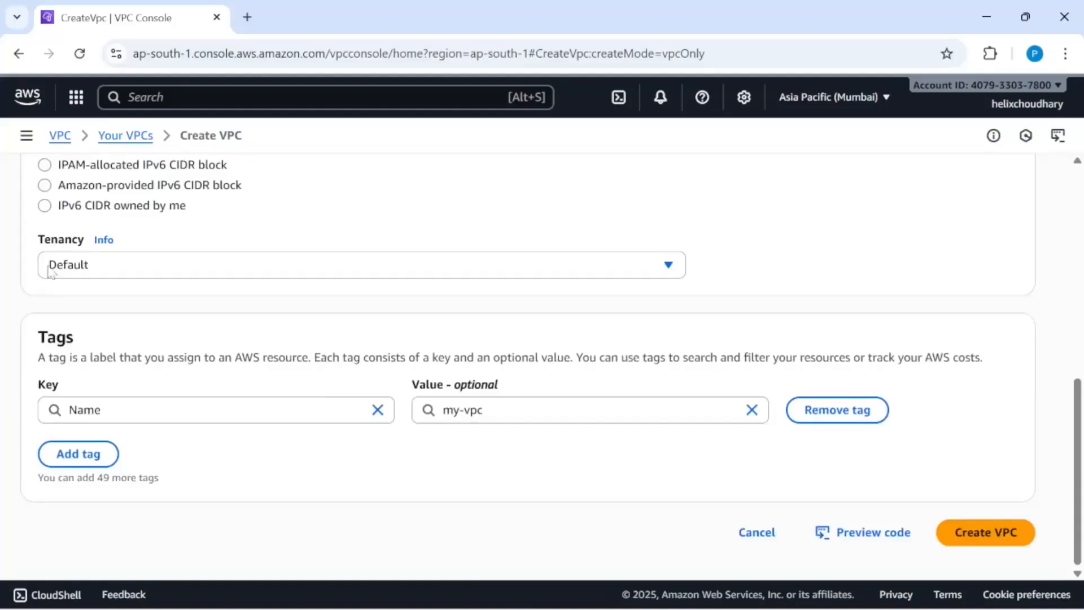
{"action": "left_click", "coordinate": [132, 273]}
{"action": "left_click", "coordinate": [132, 273]}
{"action": "left_click", "coordinate": [967, 532]}
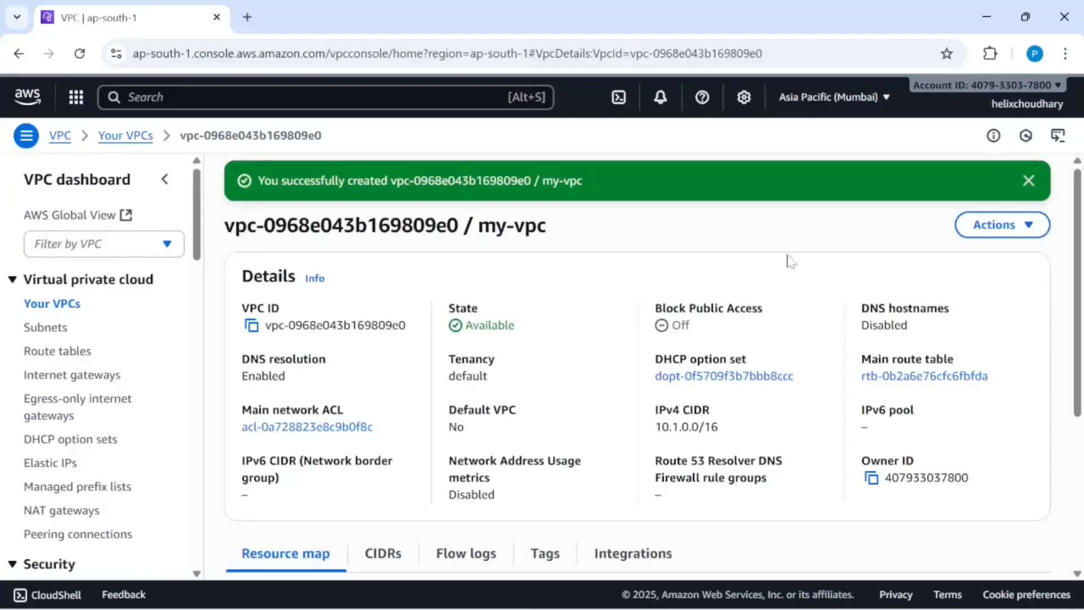
Open the list of VPCs and examine the my-vpc entry, including its state and IPv4 CIDR
{"action": "left_click", "coordinate": [39, 305]}
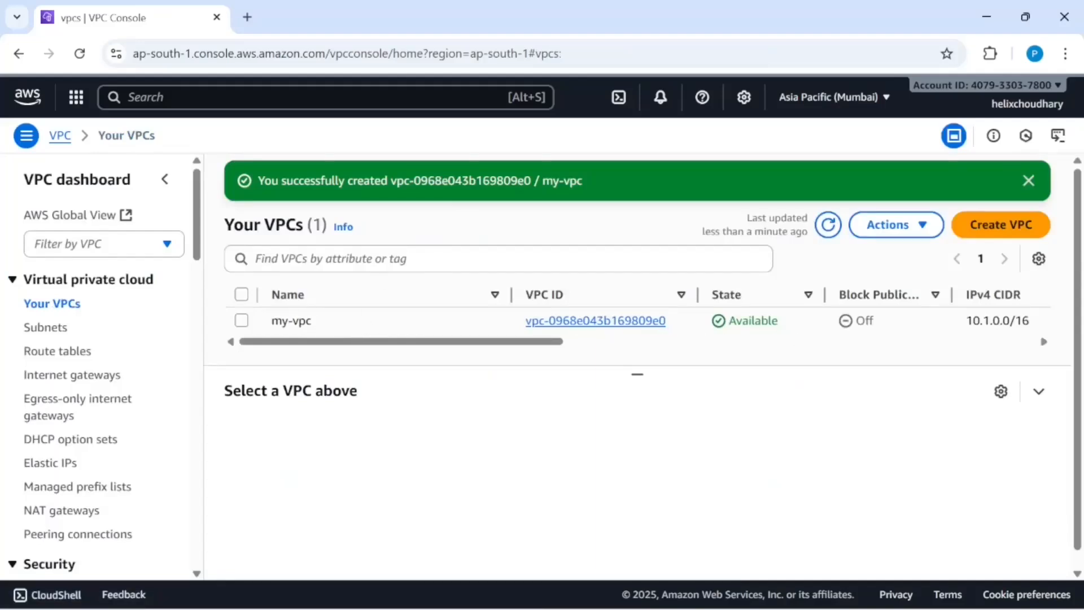
{"action": "scroll", "coordinate": [638, 316], "scroll_direction": "right", "scroll_amount": 4}
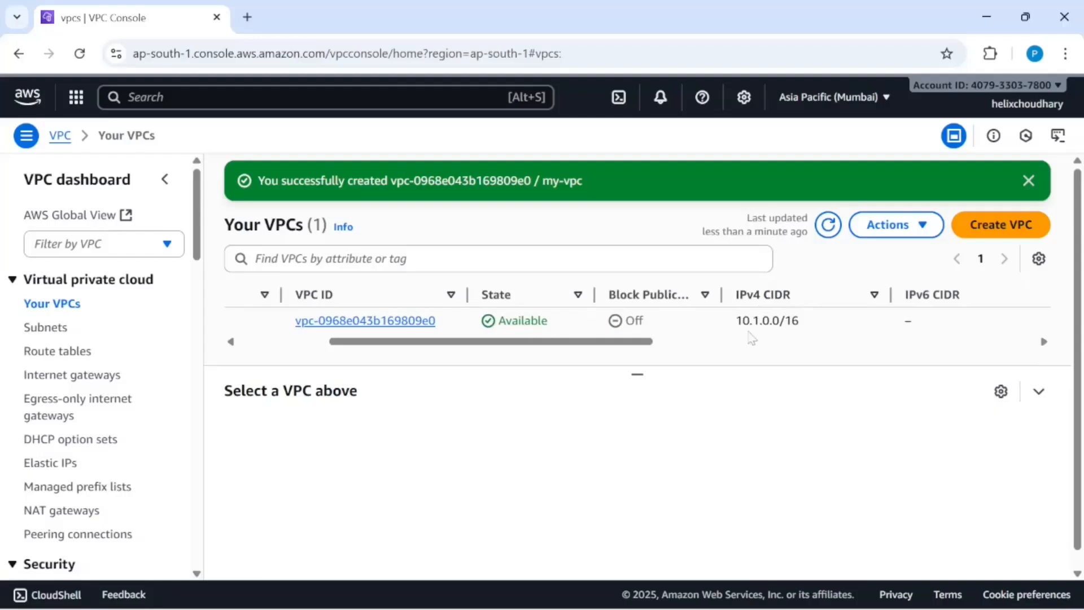
{"action": "scroll", "coordinate": [848, 341], "scroll_direction": "right", "scroll_amount": 2}
{"action": "scroll", "coordinate": [849, 341], "scroll_direction": "left", "scroll_amount": 5}
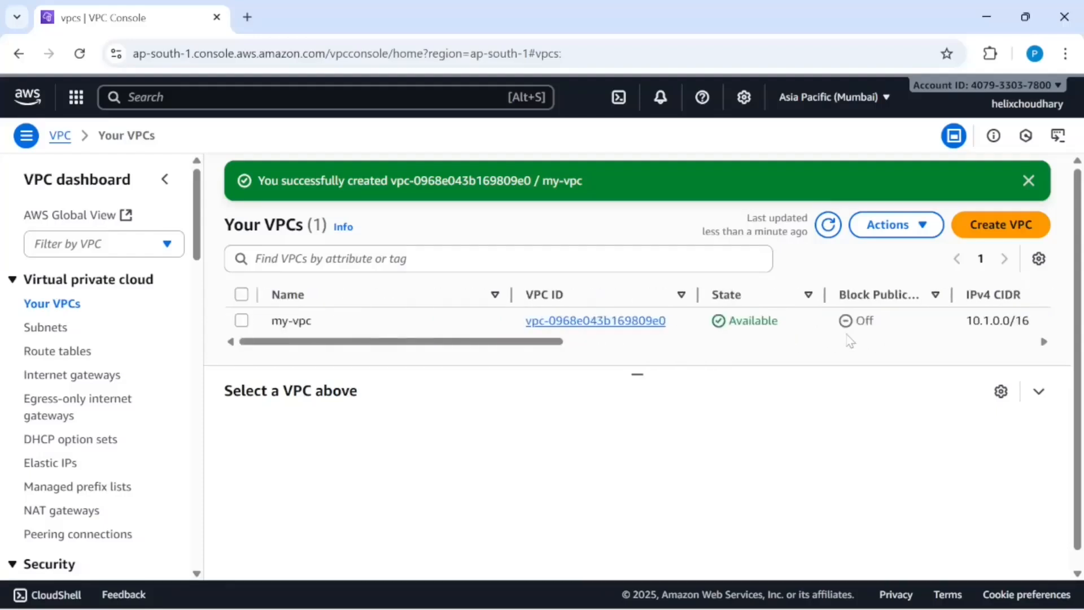
Check the whiteboard diagram, start creating a subnet and select my-vpc as its VPC
{"action": "key", "text": "alt+Tab"}
{"action": "left_click", "coordinate": [45, 332]}
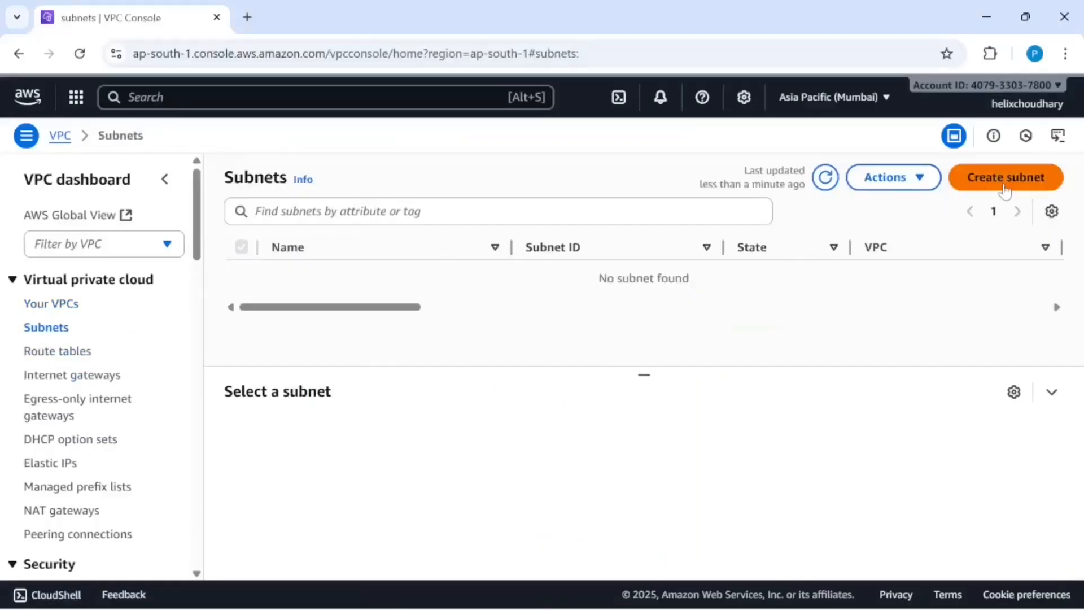
{"action": "left_click", "coordinate": [1003, 185]}
{"action": "left_click", "coordinate": [255, 298]}
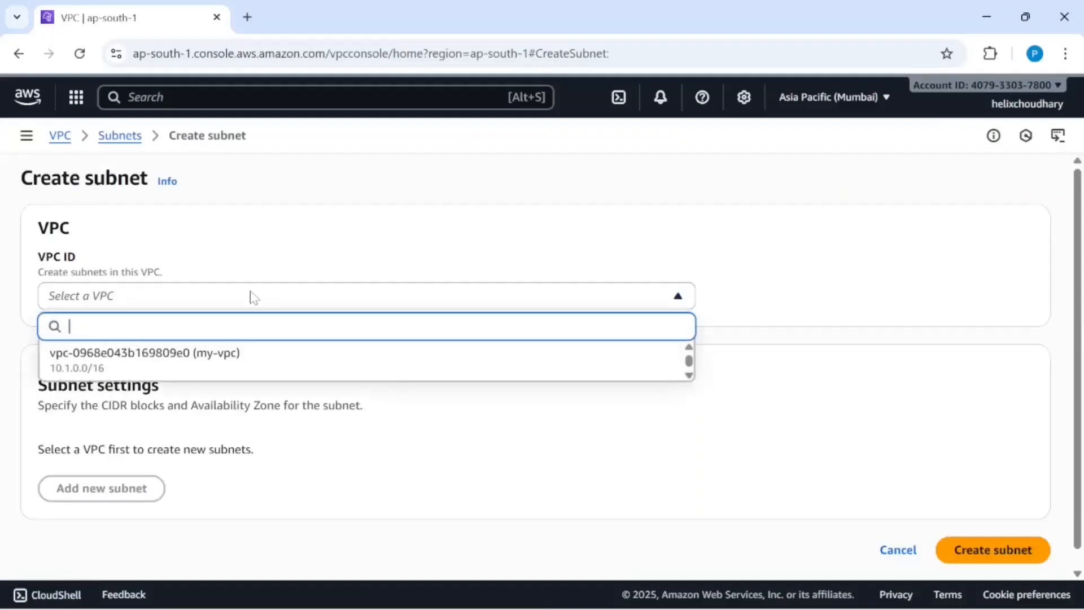
{"action": "left_click", "coordinate": [189, 370]}
Name the subnet my-mgmt-subnet and set its IPv4 subnet CIDR block to 10.1.200.0/24, as in the whiteboard diagram
{"action": "scroll", "coordinate": [155, 470], "scroll_direction": "down", "scroll_amount": 4}
{"action": "left_click", "coordinate": [158, 414]}
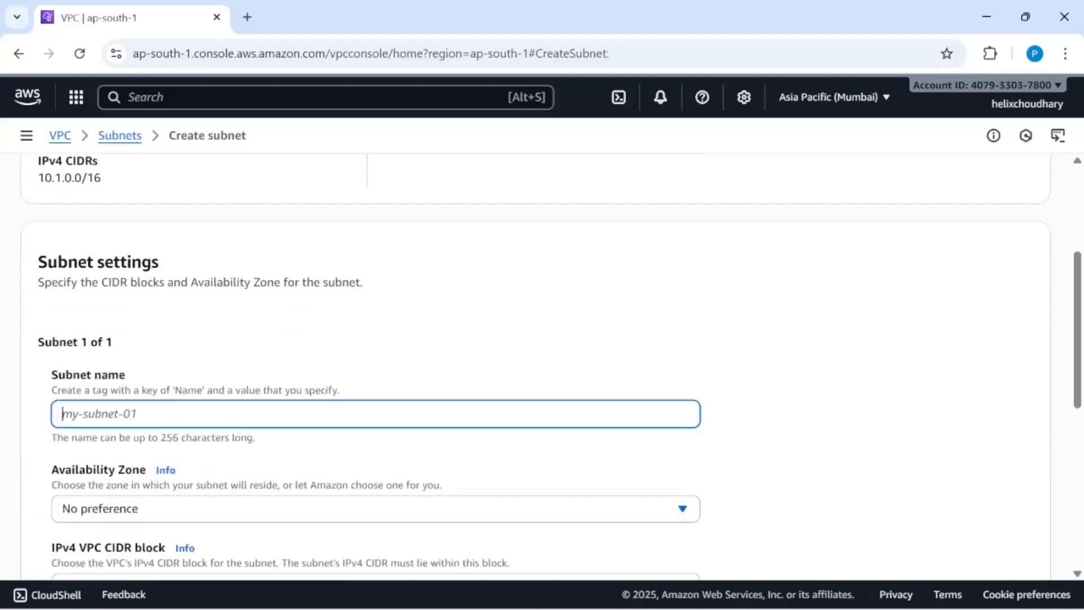
{"action": "type", "text": "my-mgmt-"}
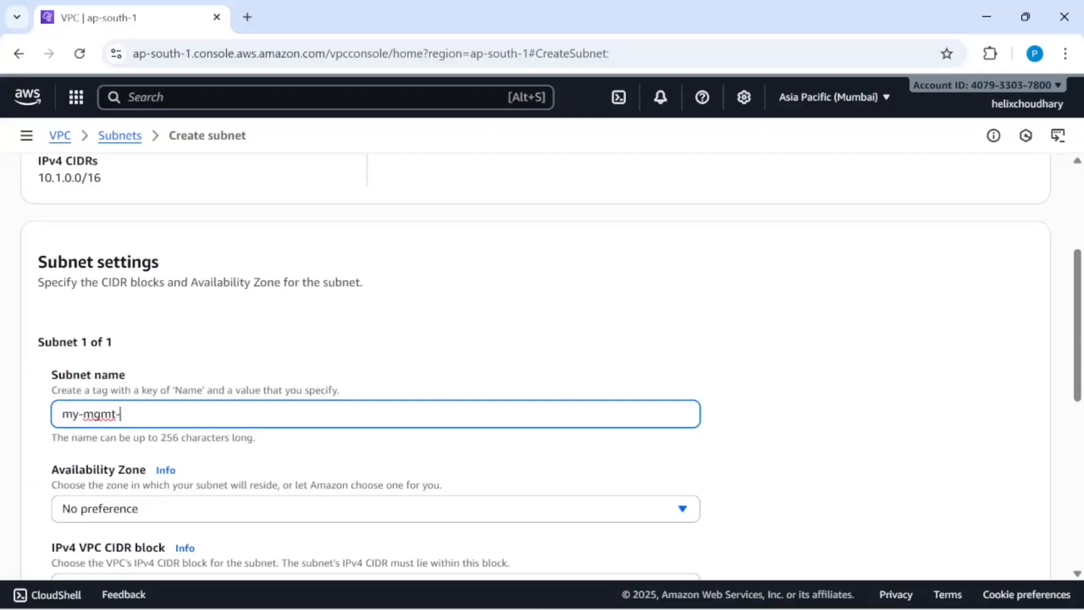
{"action": "type", "text": "subnet"}
{"action": "scroll", "coordinate": [332, 427], "scroll_direction": "down", "scroll_amount": 5}
{"action": "left_click", "coordinate": [90, 383]}
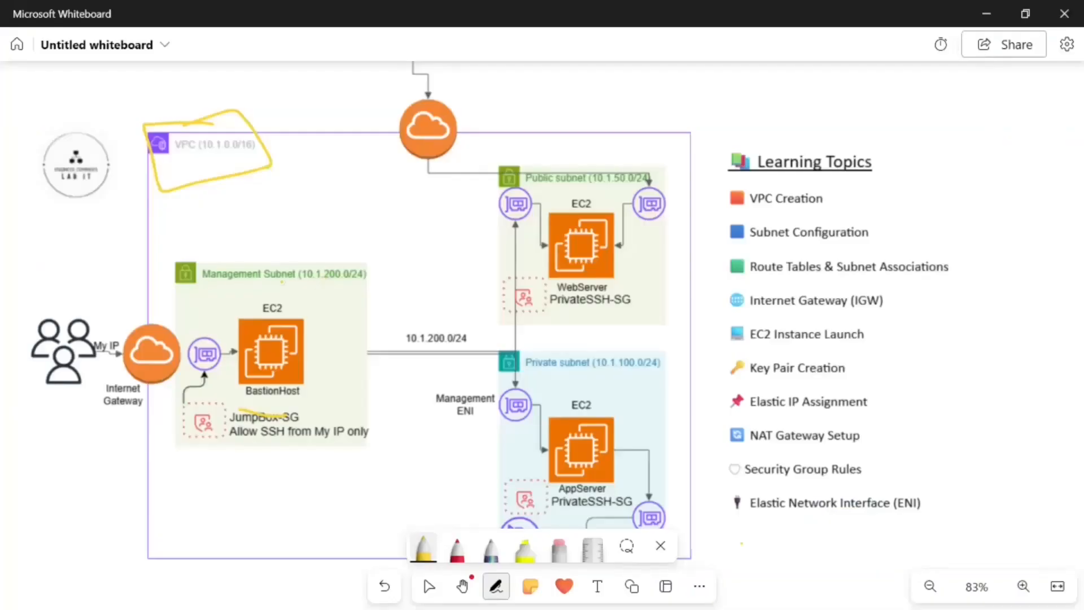
{"action": "key", "text": "alt+Tab"}
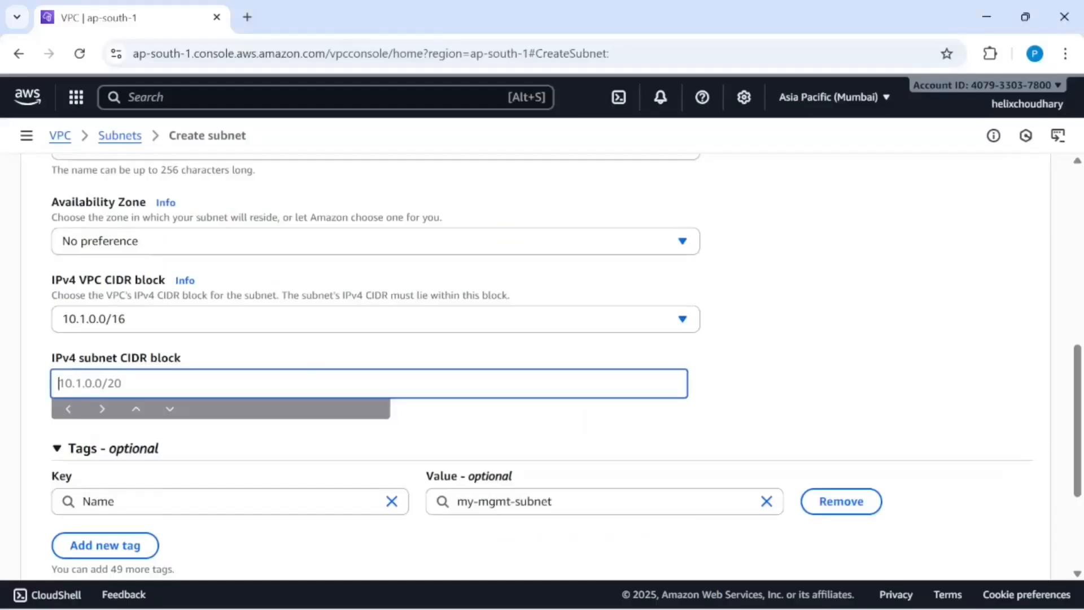
{"action": "type", "text": "10.1.200.0/24"}
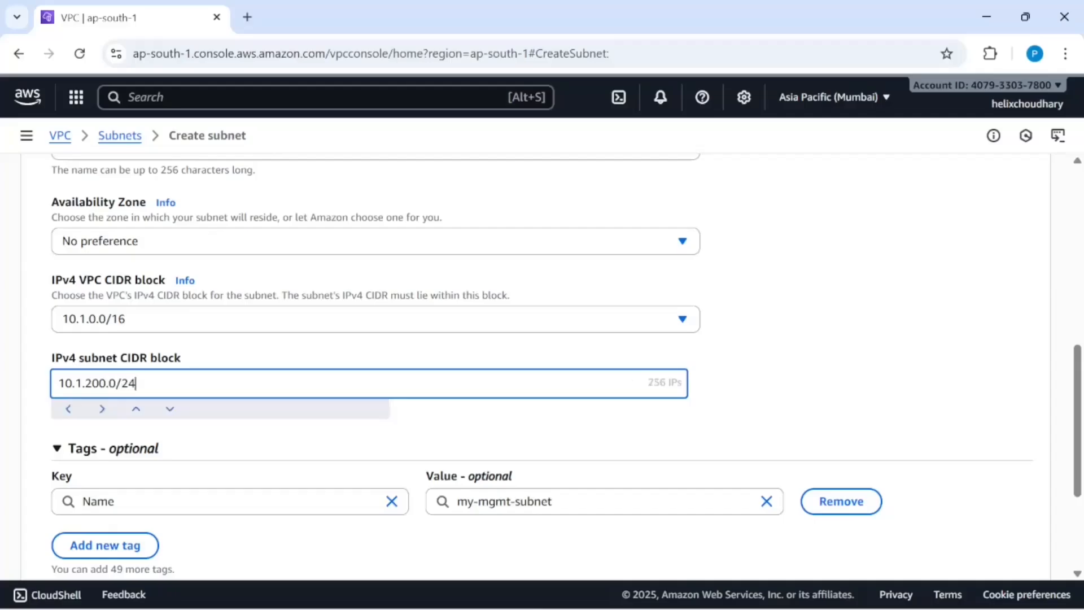
Review the management subnet's settings against the whiteboard diagram and create the subnet
{"action": "key", "text": "alt+Tab"}
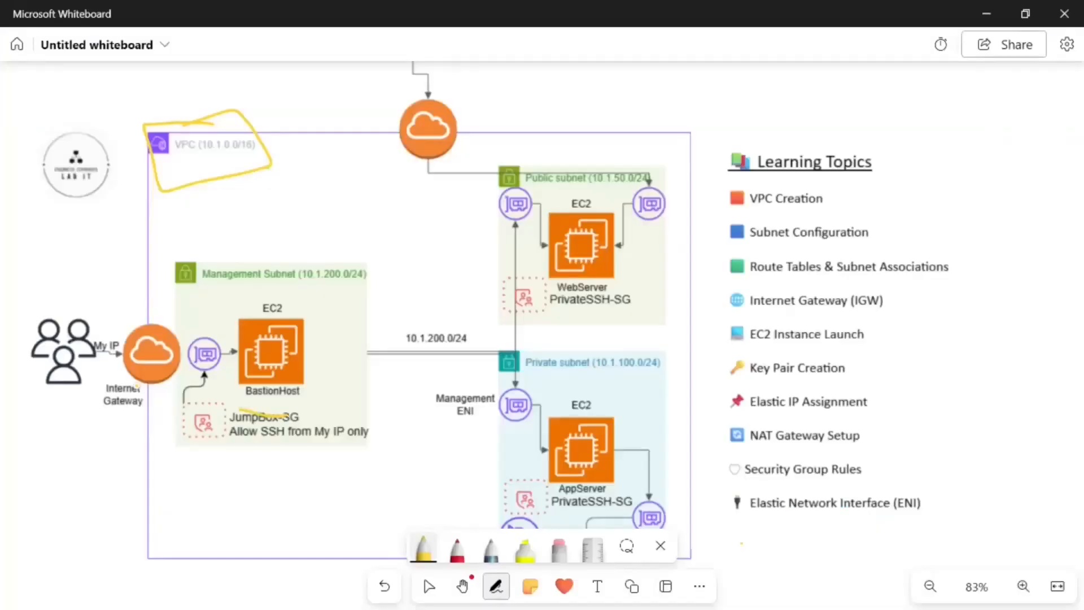
{"action": "key", "text": "alt+Tab"}
{"action": "scroll", "coordinate": [368, 293], "scroll_direction": "up", "scroll_amount": 3}
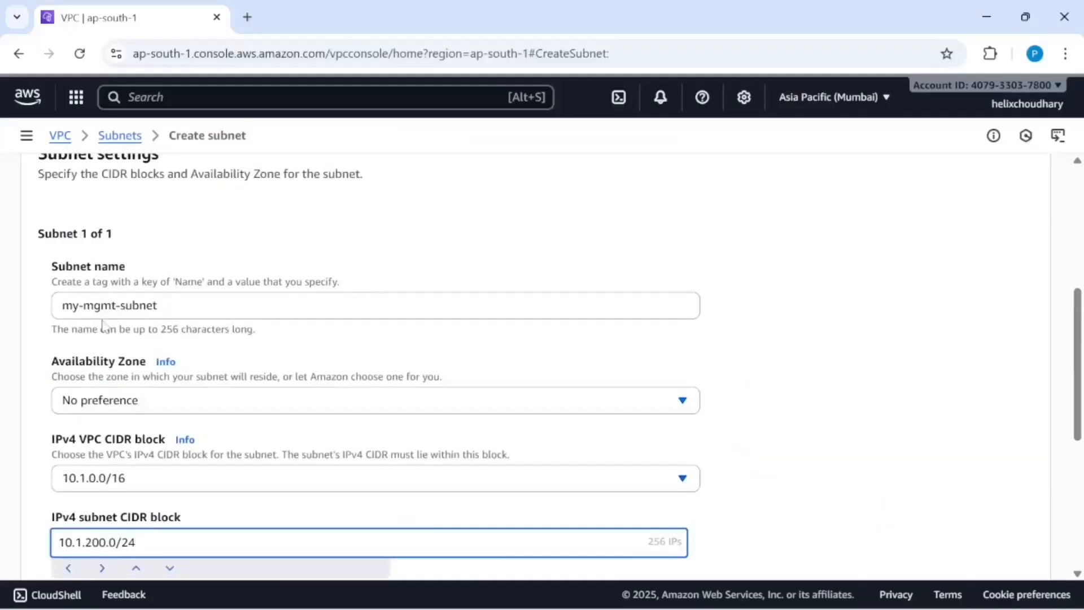
{"action": "scroll", "coordinate": [259, 321], "scroll_direction": "down", "scroll_amount": 2}
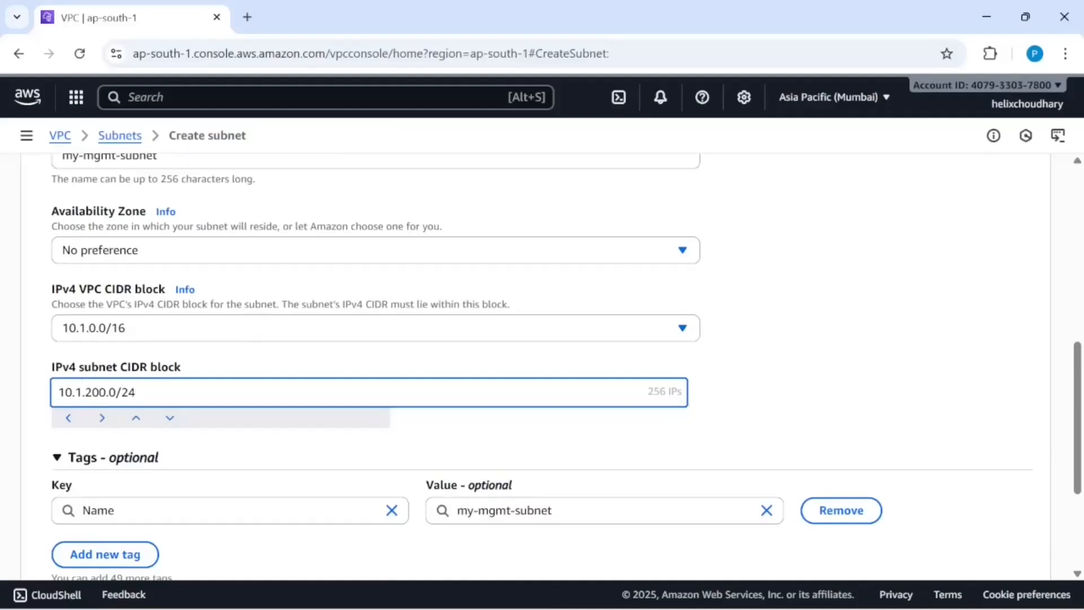
{"action": "scroll", "coordinate": [878, 428], "scroll_direction": "down", "scroll_amount": 2}
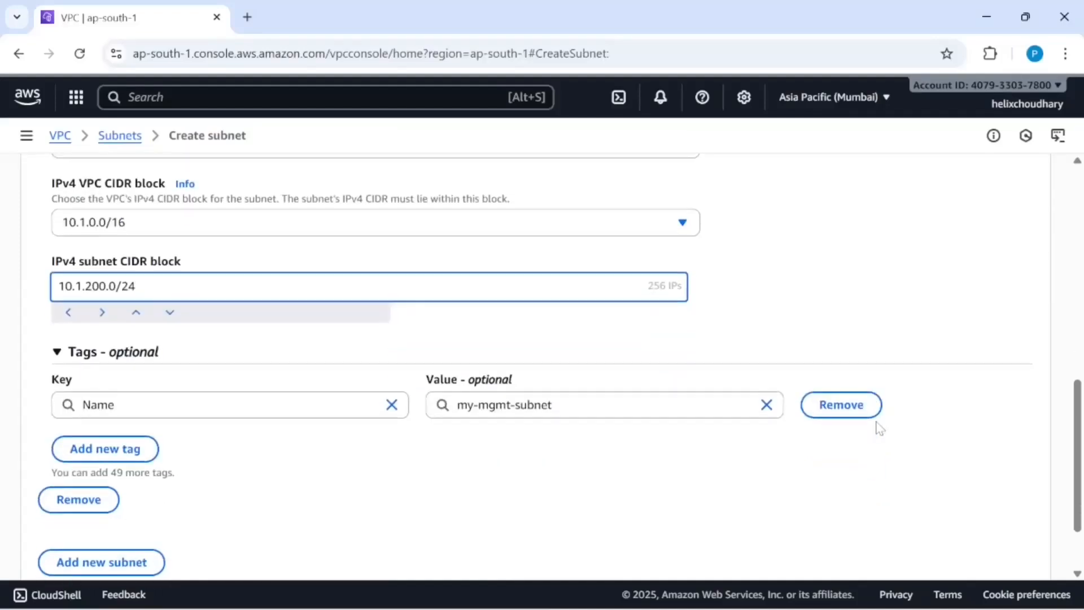
{"action": "scroll", "coordinate": [917, 467], "scroll_direction": "down", "scroll_amount": 2}
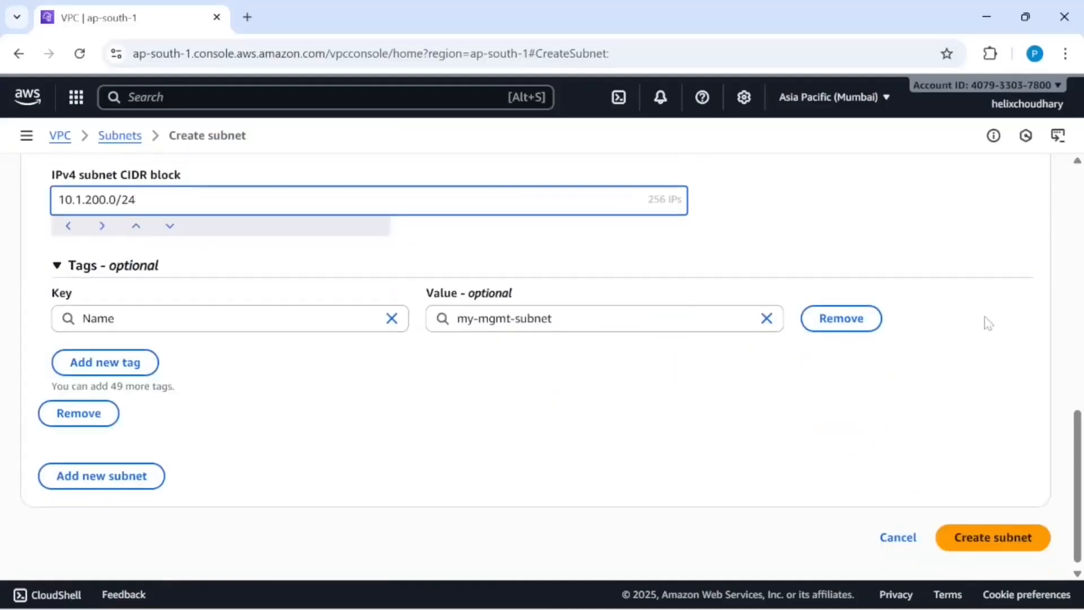
{"action": "left_click", "coordinate": [994, 541]}
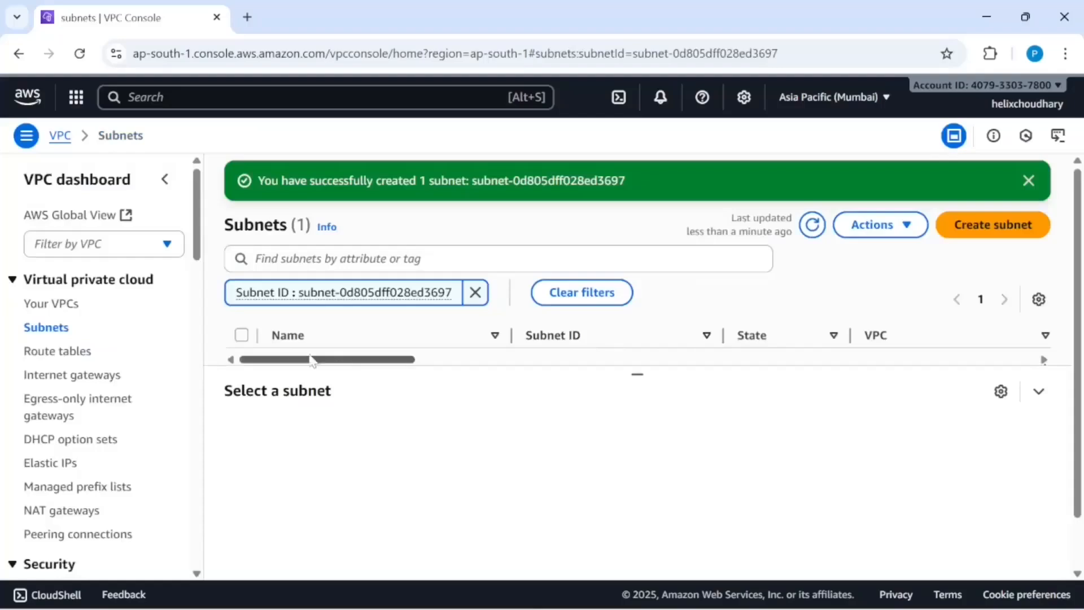
Return to the full subnet list and start another subnet in my-vpc
{"action": "left_click", "coordinate": [58, 332]}
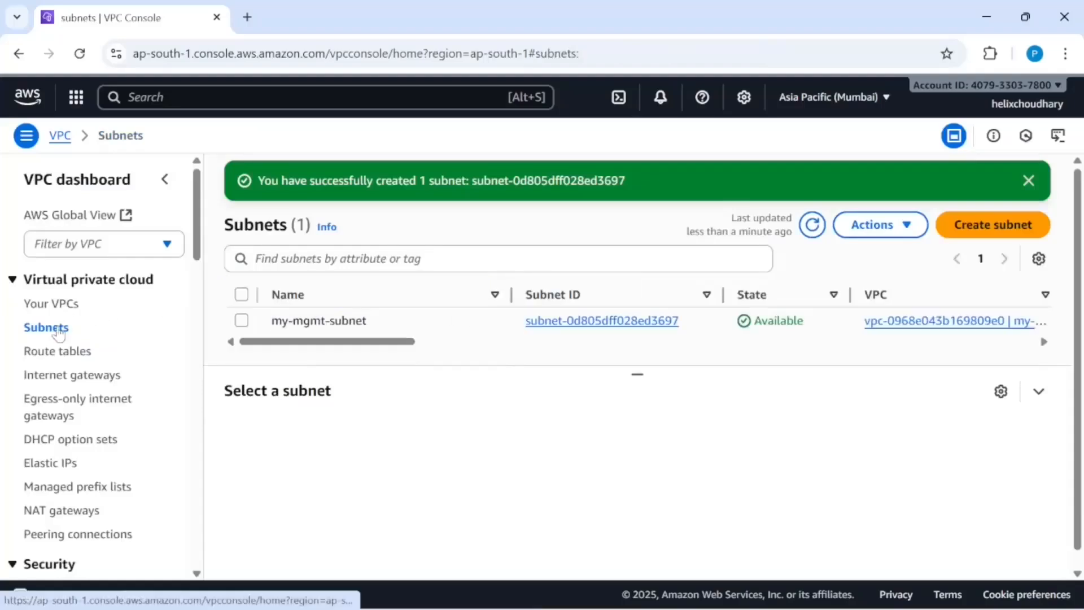
{"action": "left_click", "coordinate": [982, 233]}
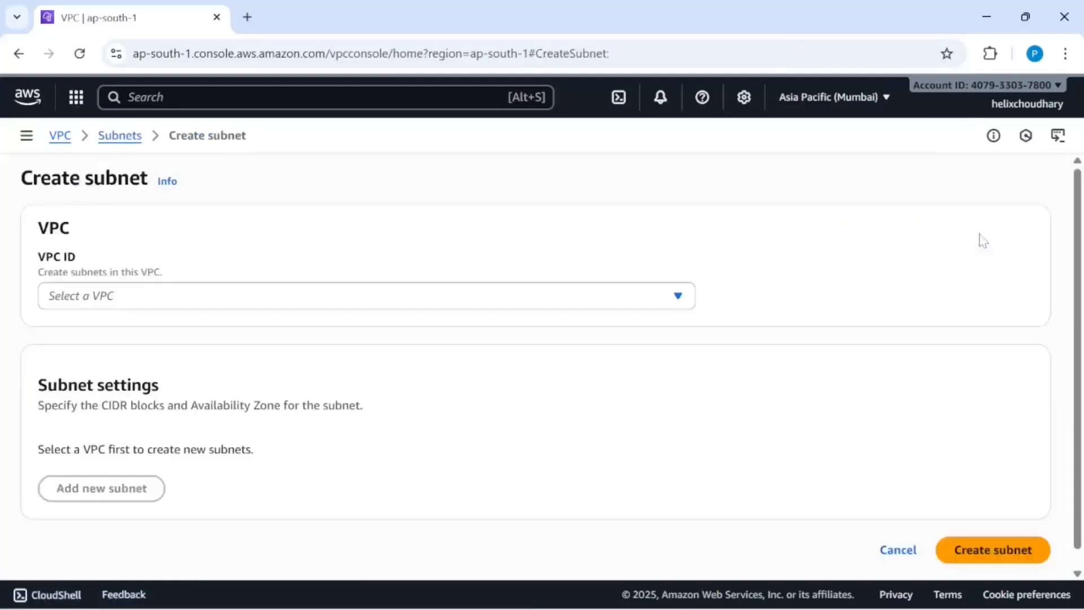
{"action": "left_click", "coordinate": [246, 296]}
{"action": "left_click", "coordinate": [192, 361]}
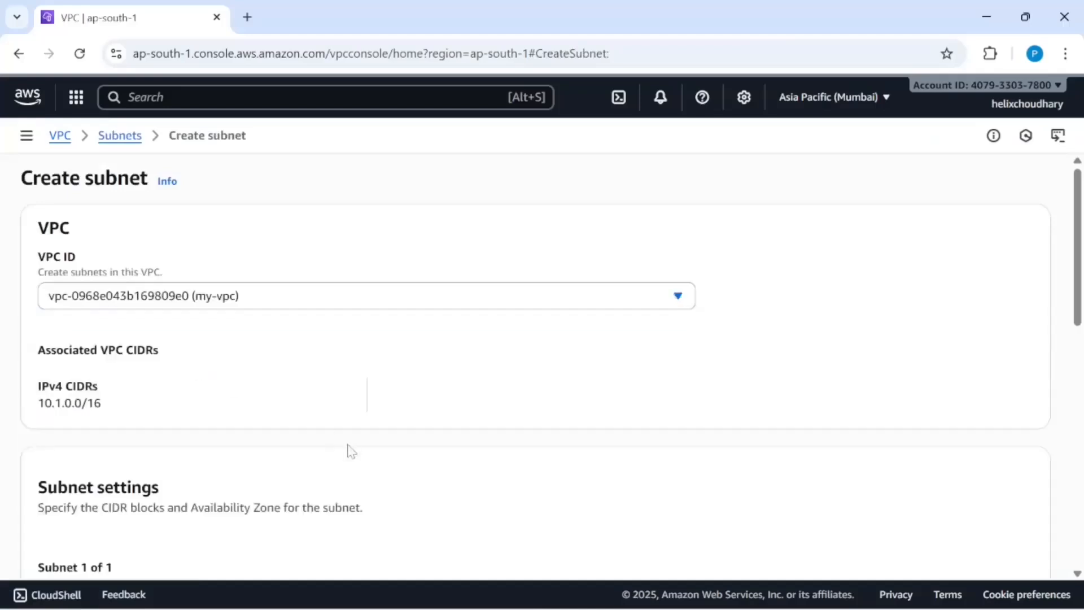
Name the new subnet my-private-subnet
{"action": "scroll", "coordinate": [348, 449], "scroll_direction": "down", "scroll_amount": 3}
{"action": "left_click", "coordinate": [261, 497]}
{"action": "type", "text": "m"}
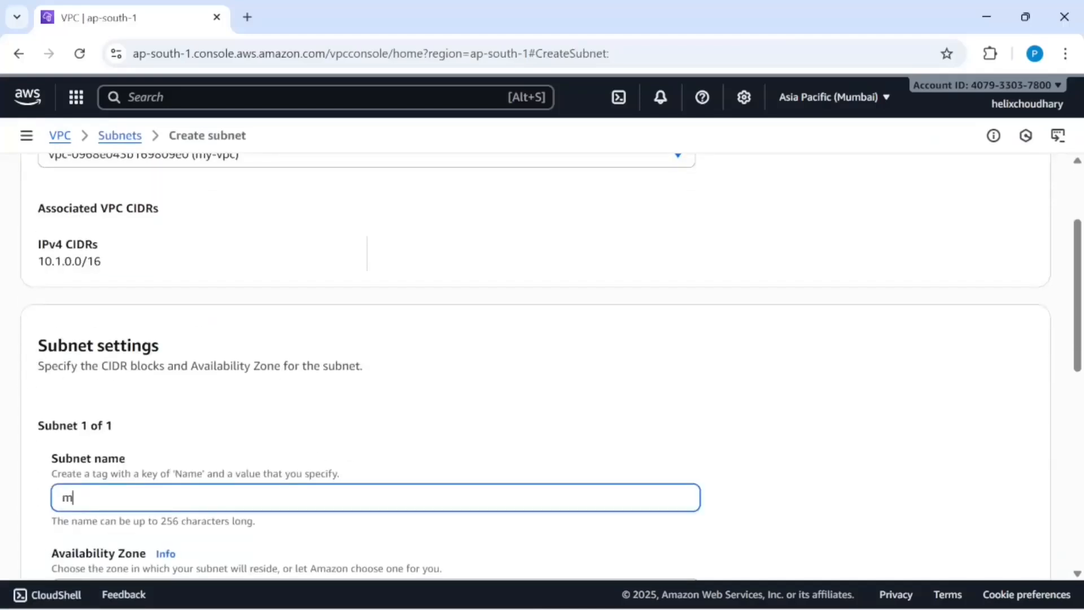
{"action": "type", "text": "y-private-s"}
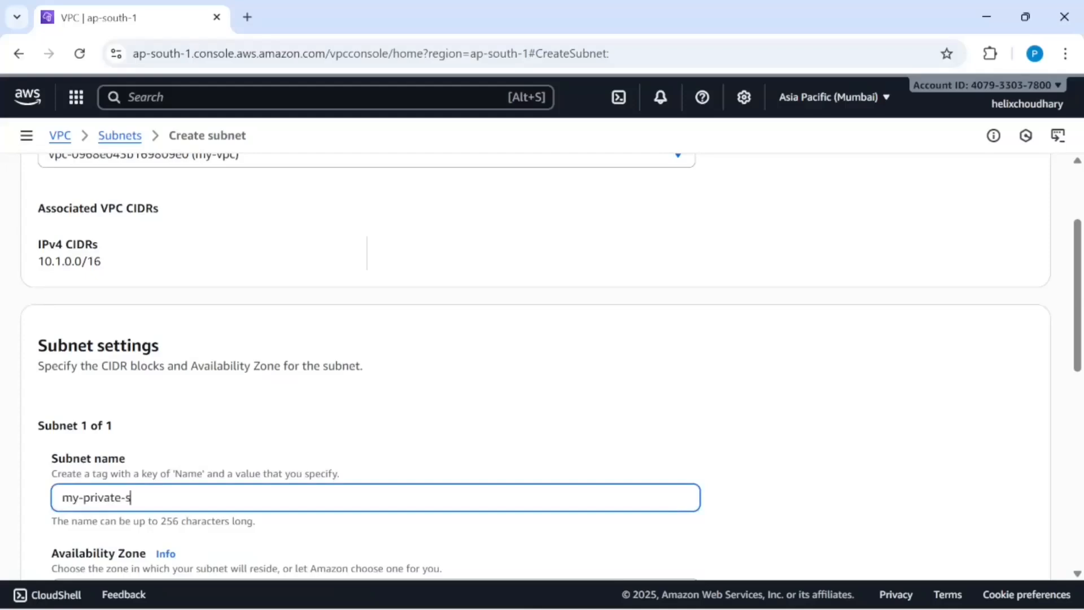
{"action": "type", "text": "ubnet"}
Set the private subnet's IPv4 subnet CIDR block to 10.1.100.0/24 and create the subnet
{"action": "scroll", "coordinate": [150, 514], "scroll_direction": "down", "scroll_amount": 5}
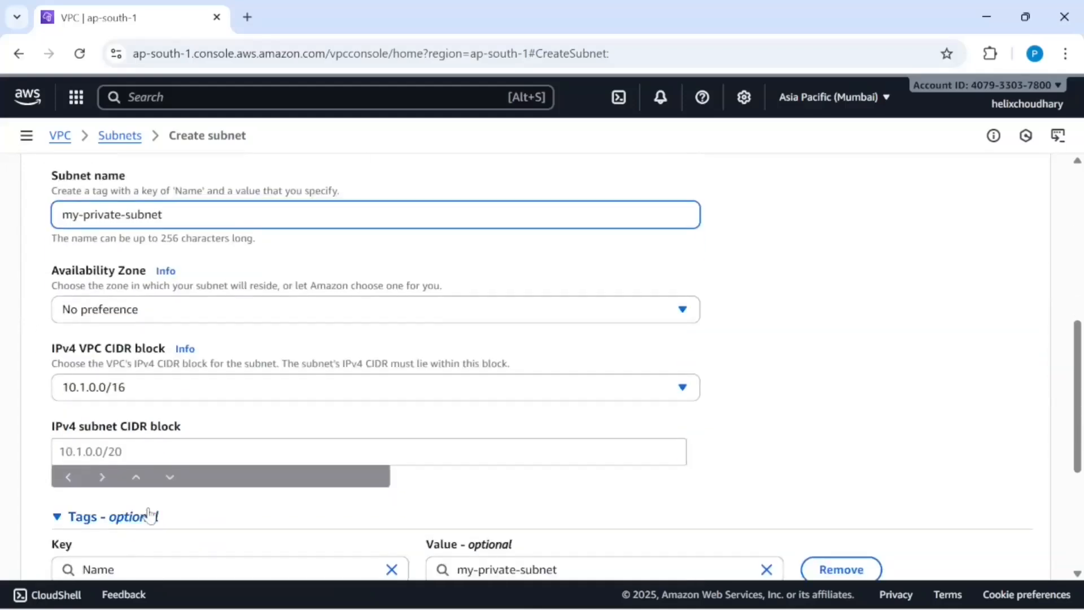
{"action": "left_click", "coordinate": [154, 454]}
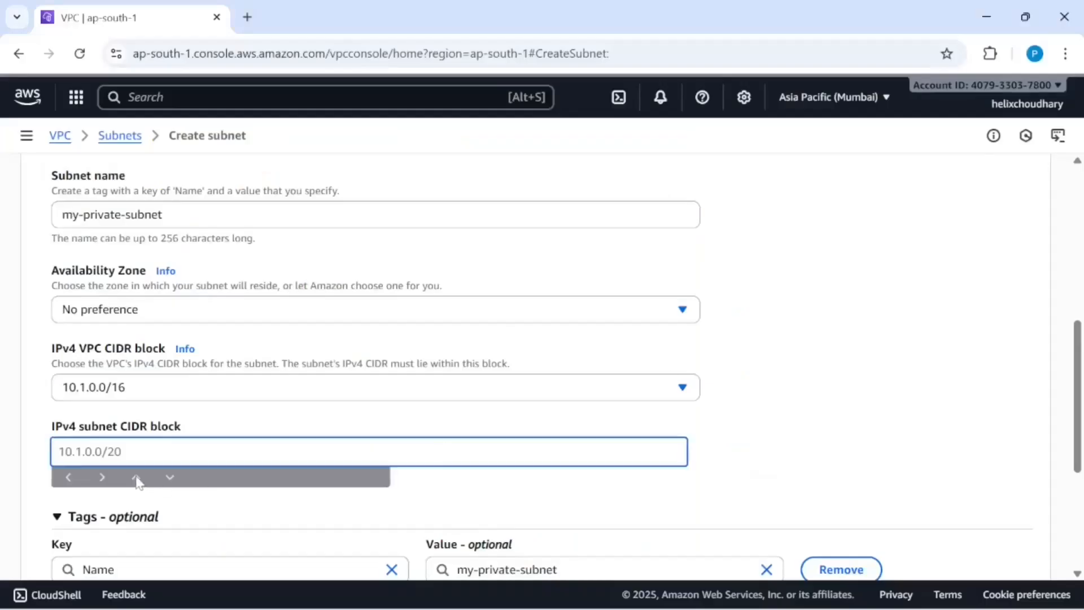
{"action": "type", "text": "10.1.100.0/24"}
{"action": "scroll", "coordinate": [137, 482], "scroll_direction": "down", "scroll_amount": 4}
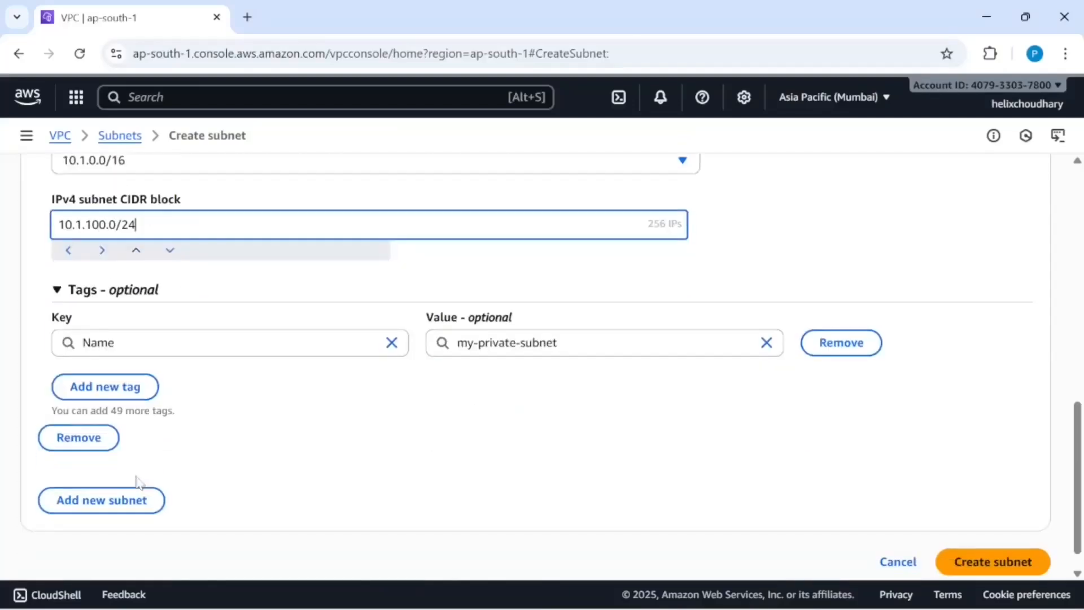
{"action": "left_click", "coordinate": [968, 562]}
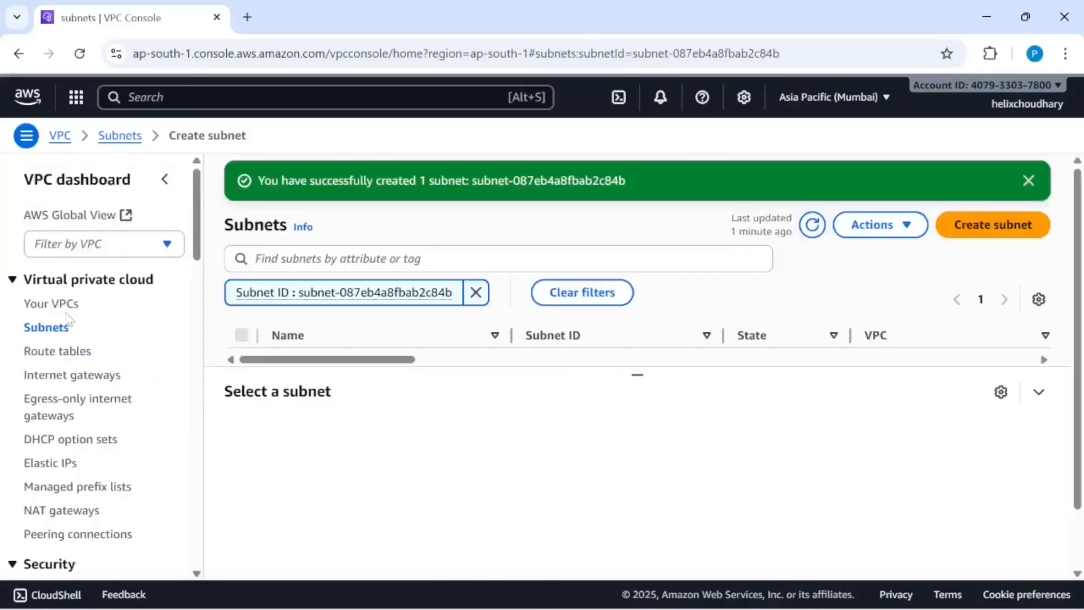
Return to the full subnet list and start a third subnet with my-vpc as its VPC
{"action": "left_click", "coordinate": [37, 333]}
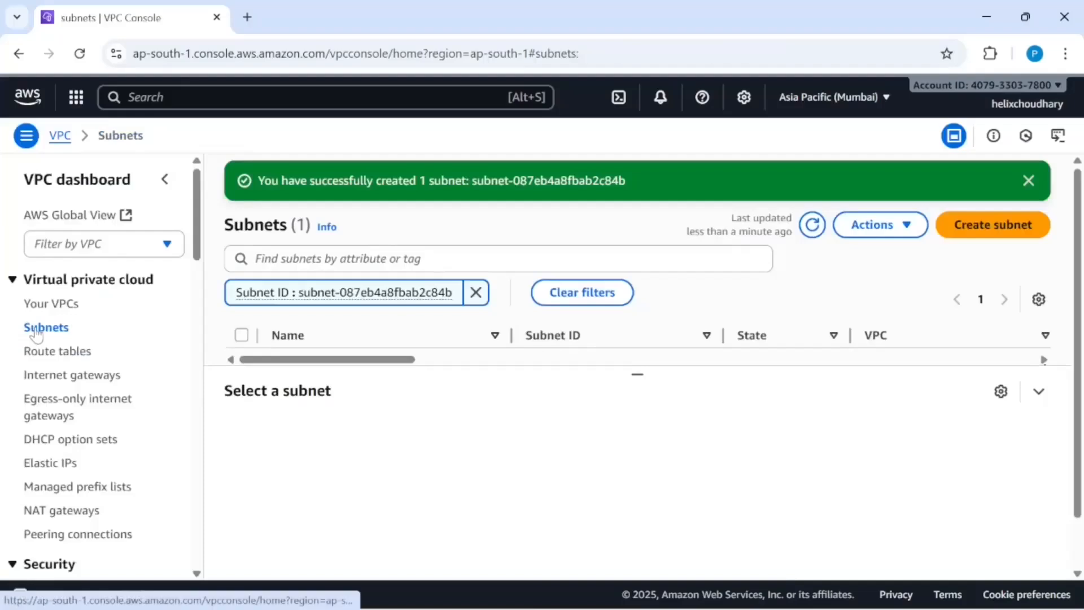
{"action": "left_click", "coordinate": [982, 229]}
{"action": "left_click", "coordinate": [215, 297]}
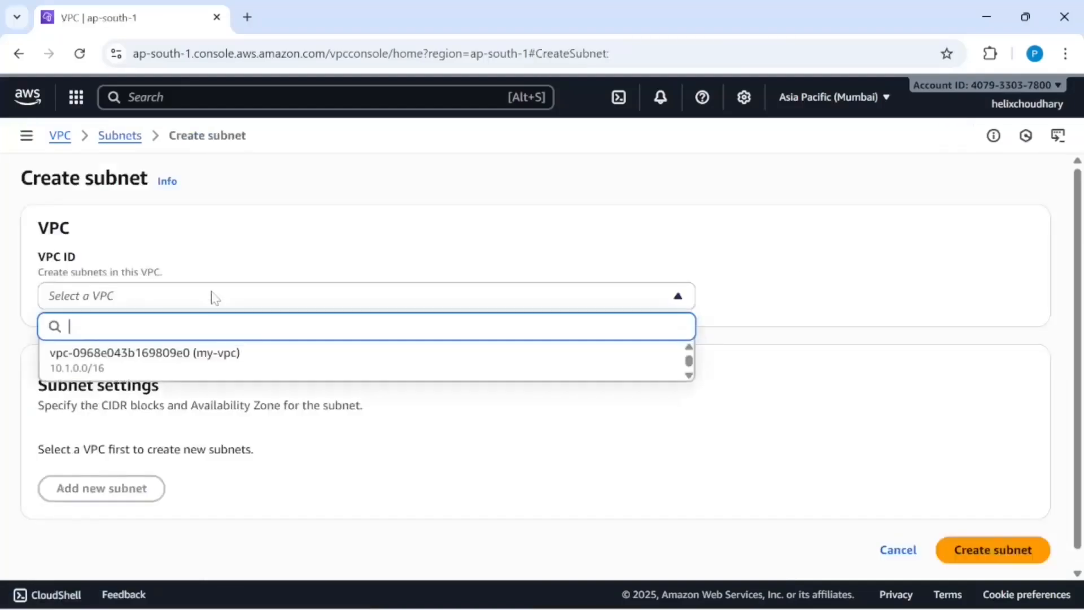
{"action": "left_click", "coordinate": [182, 372]}
Check the whiteboard diagram for the remaining subnet and name the new subnet my-public-subnet
{"action": "scroll", "coordinate": [279, 412], "scroll_direction": "down", "scroll_amount": 3}
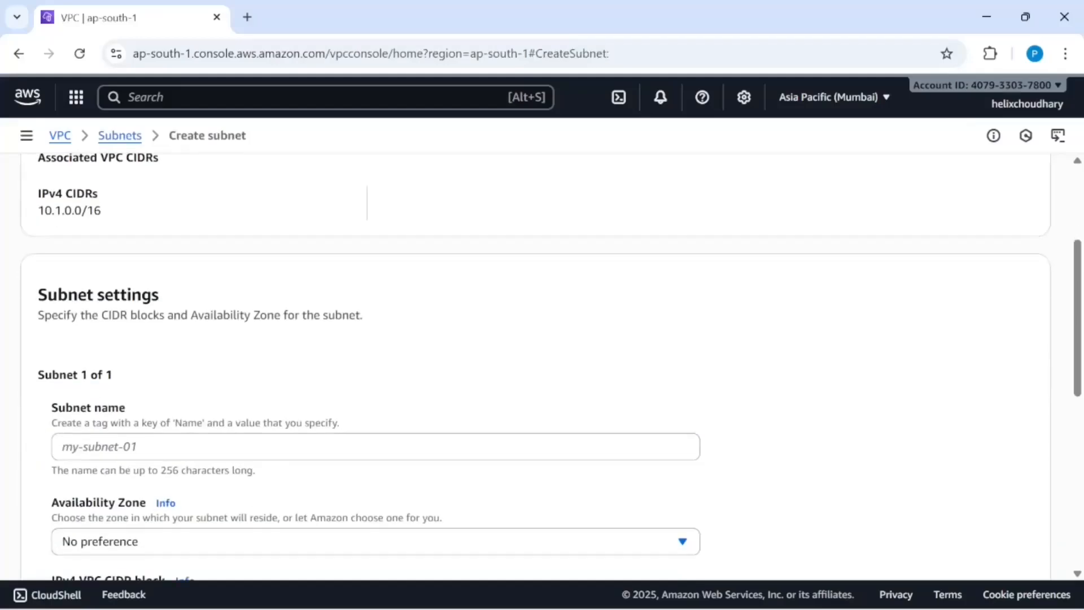
{"action": "left_click", "coordinate": [279, 446]}
{"action": "key", "text": "alt+Tab"}
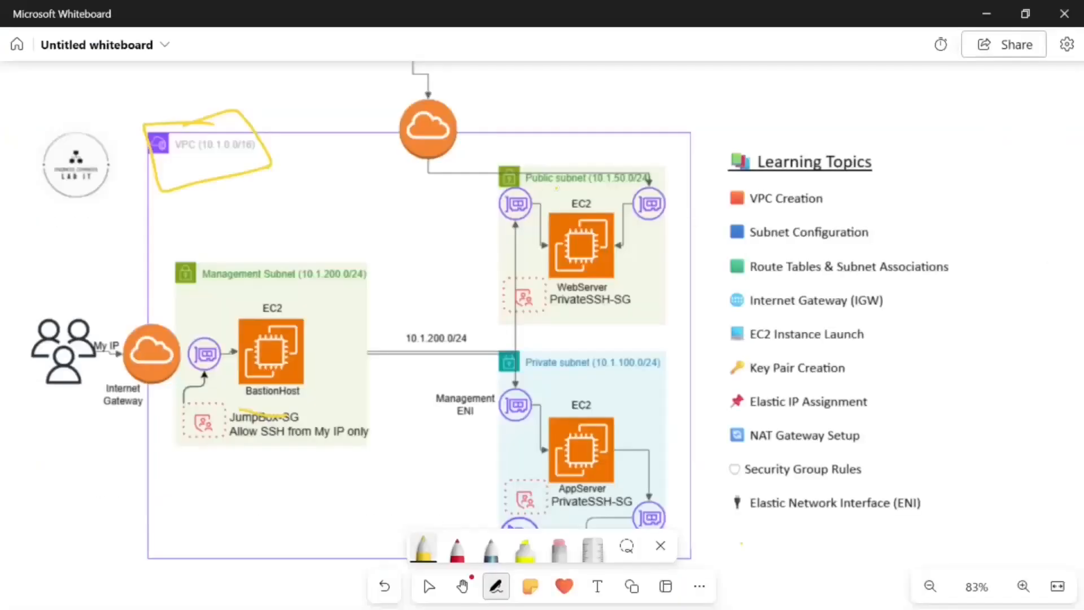
{"action": "key", "text": "alt+Tab"}
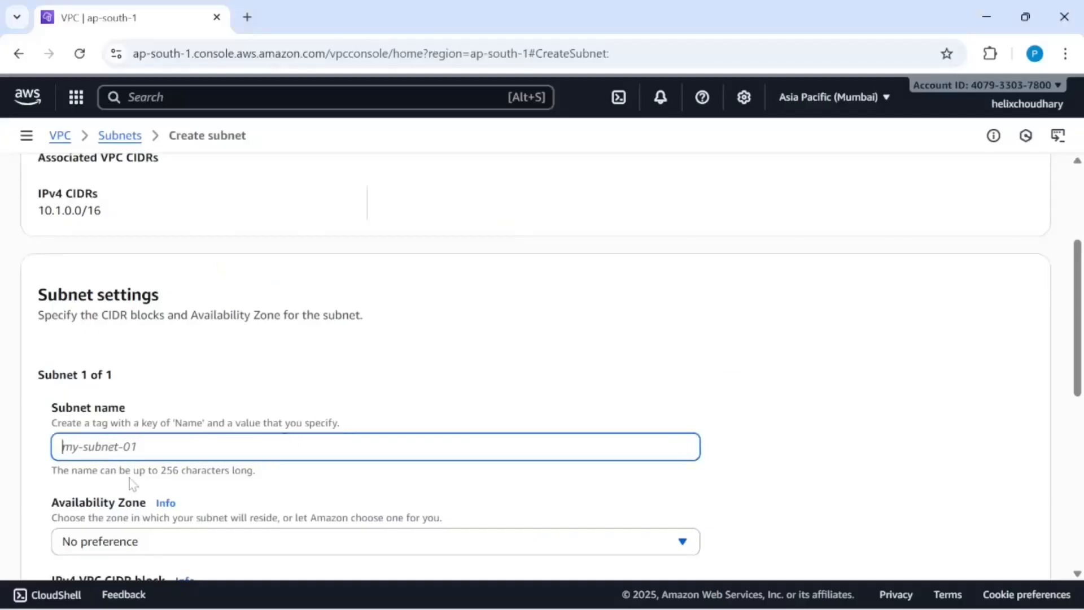
{"action": "type", "text": "my-pub"}
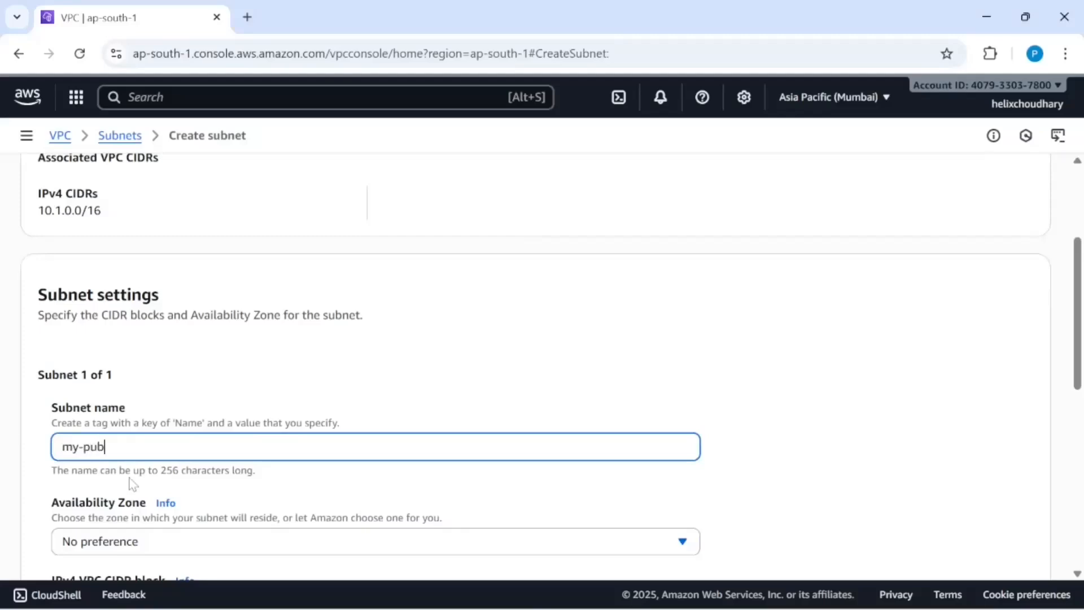
{"action": "type", "text": "lic-s"}
{"action": "type", "text": "ubnet"}
Set the public subnet's IPv4 subnet CIDR block to 10.1.50.0/24, as in the whiteboard diagram, and create the subnet
{"action": "scroll", "coordinate": [133, 484], "scroll_direction": "down", "scroll_amount": 3}
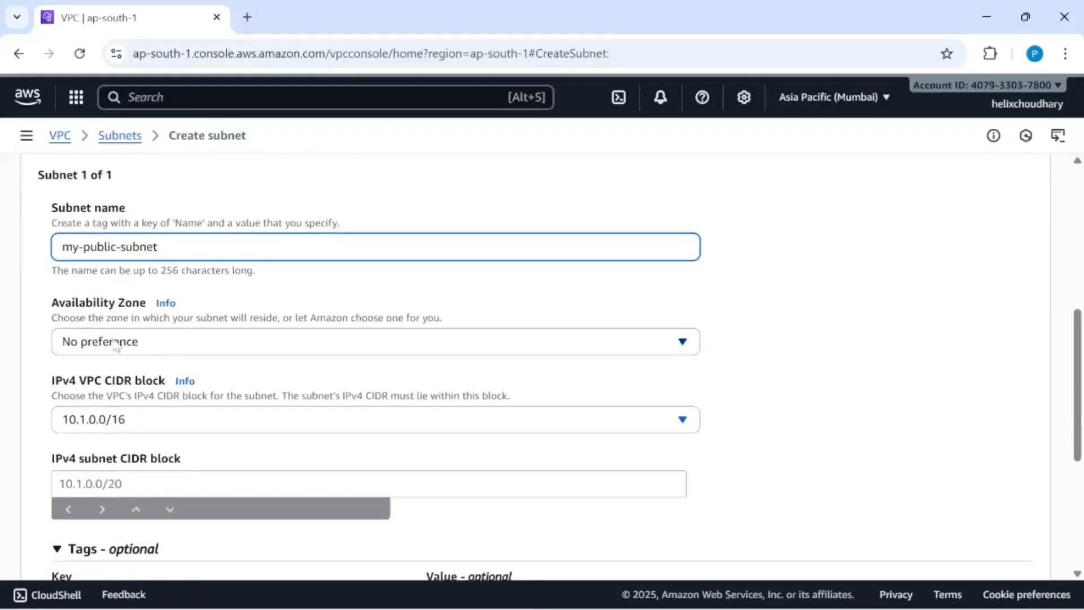
{"action": "left_click", "coordinate": [112, 484]}
{"action": "key", "text": "alt+Tab"}
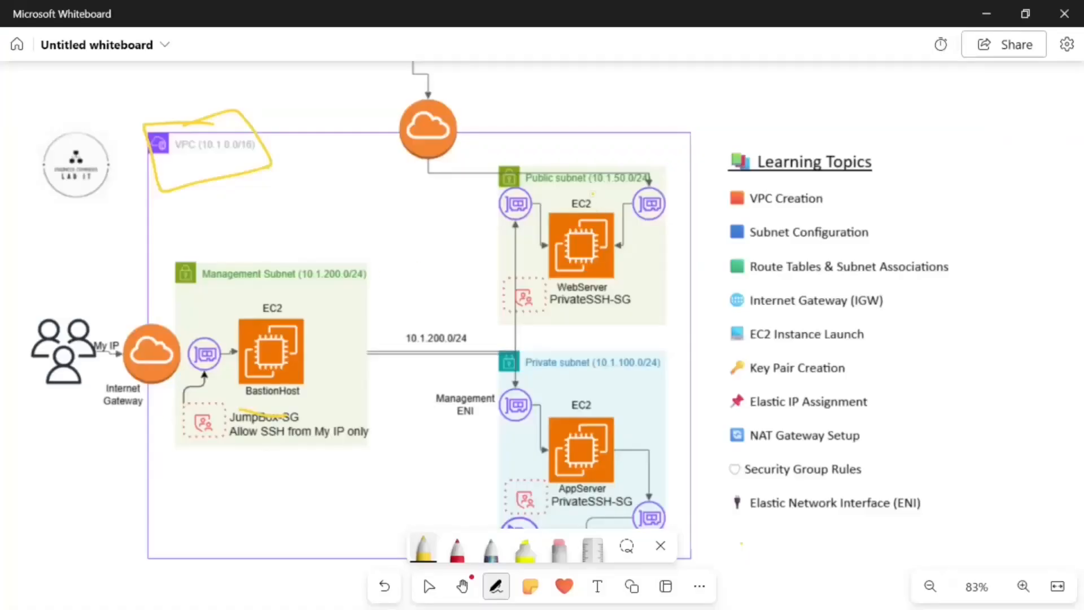
{"action": "key", "text": "alt+Tab"}
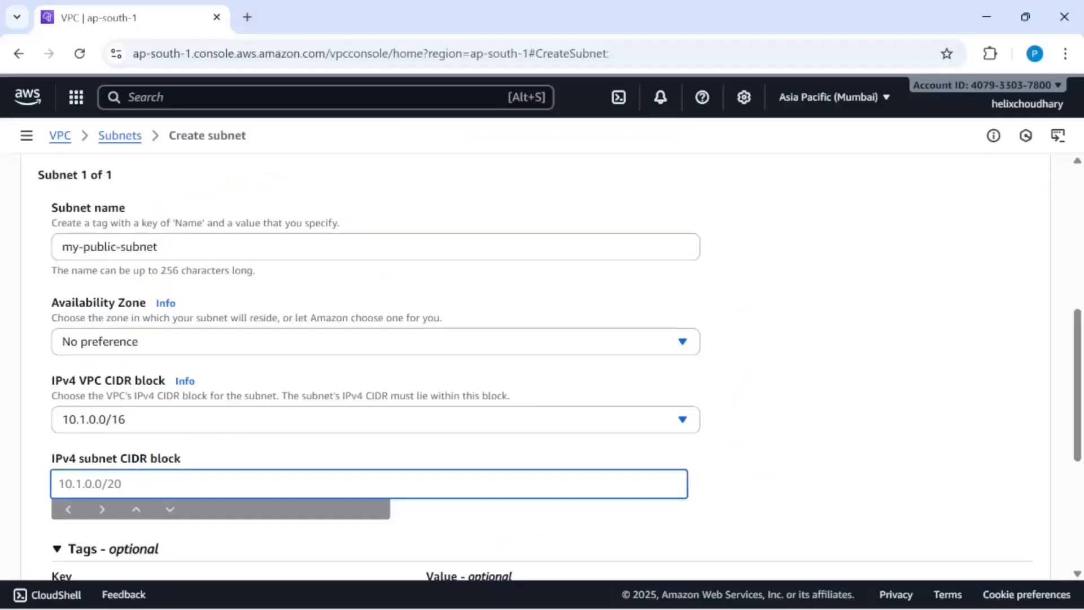
{"action": "type", "text": "10.1.50.0/24"}
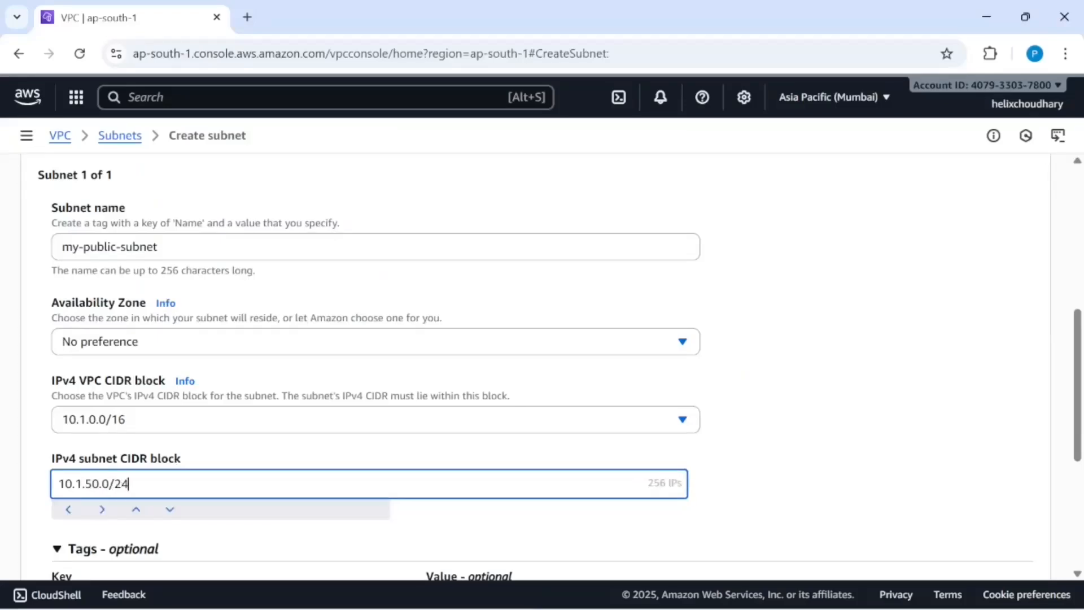
{"action": "scroll", "coordinate": [542, 367], "scroll_direction": "down", "scroll_amount": 2}
{"action": "scroll", "coordinate": [137, 479], "scroll_direction": "down", "scroll_amount": 3}
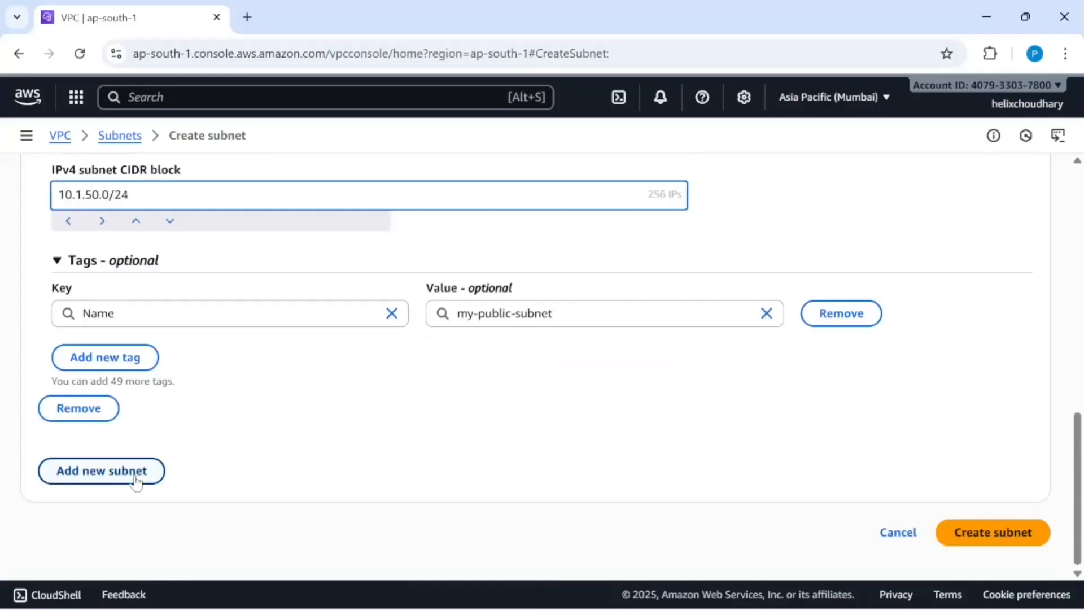
{"action": "left_click", "coordinate": [976, 539]}
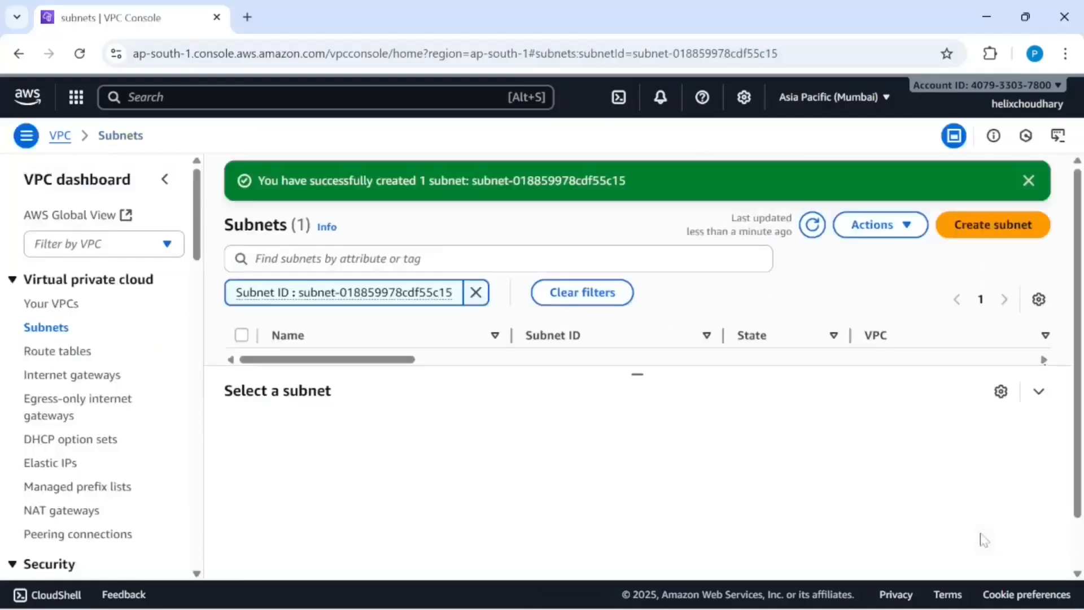
Refresh the full subnet list and compare the created subnets with the whiteboard diagram
{"action": "left_click", "coordinate": [45, 330]}
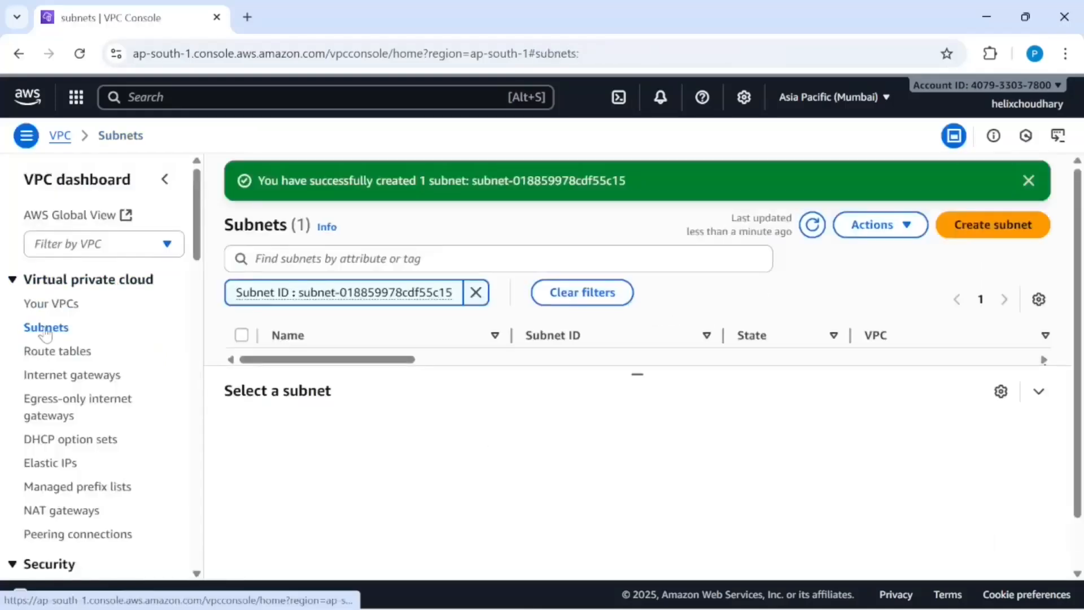
{"action": "left_click", "coordinate": [807, 227]}
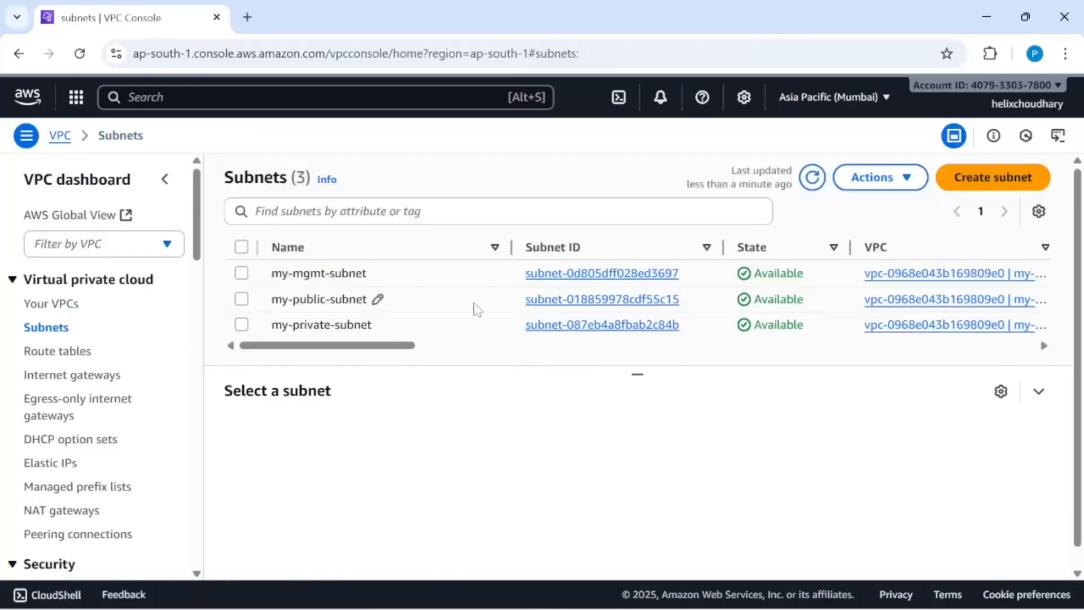
{"action": "key", "text": "alt+Tab"}
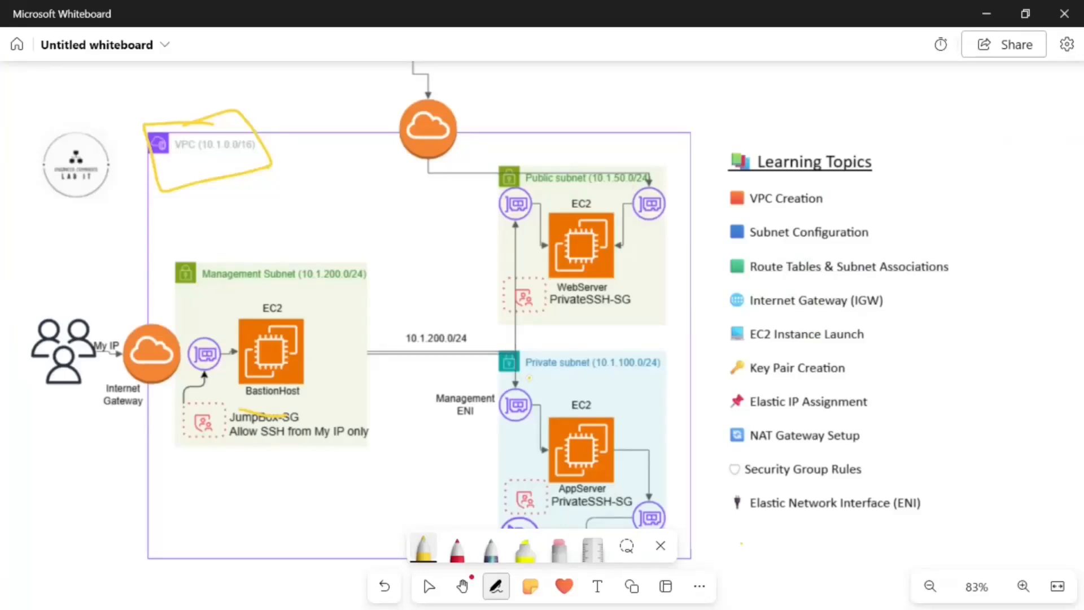
{"action": "key", "text": "alt+Tab"}
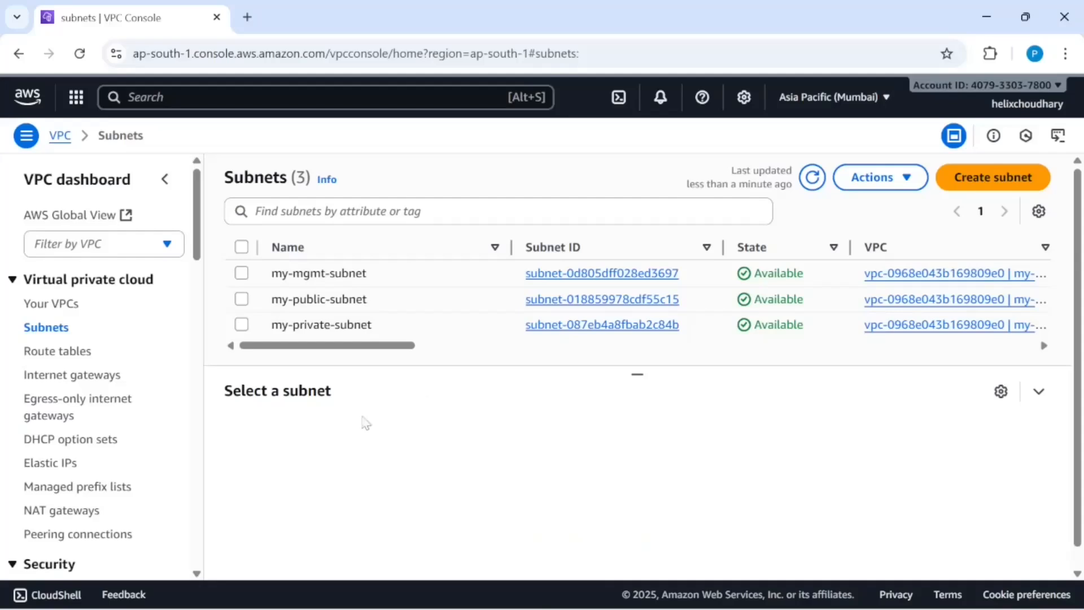
Check which VPC the existing main route table belongs to and name that route table My-Default-RT
{"action": "left_click", "coordinate": [76, 354]}
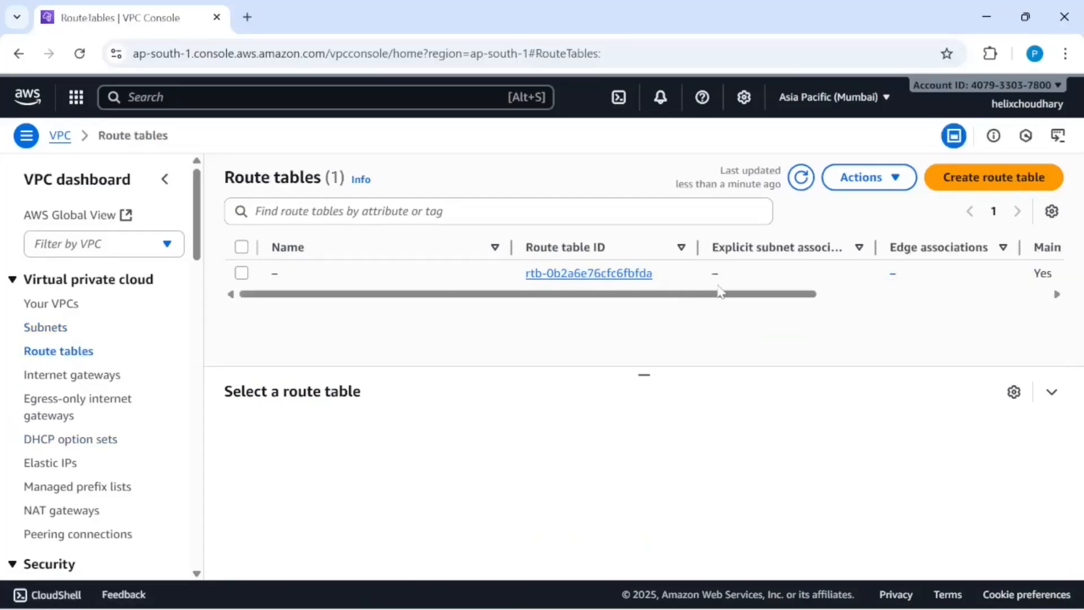
{"action": "scroll", "coordinate": [721, 291], "scroll_direction": "right", "scroll_amount": 6}
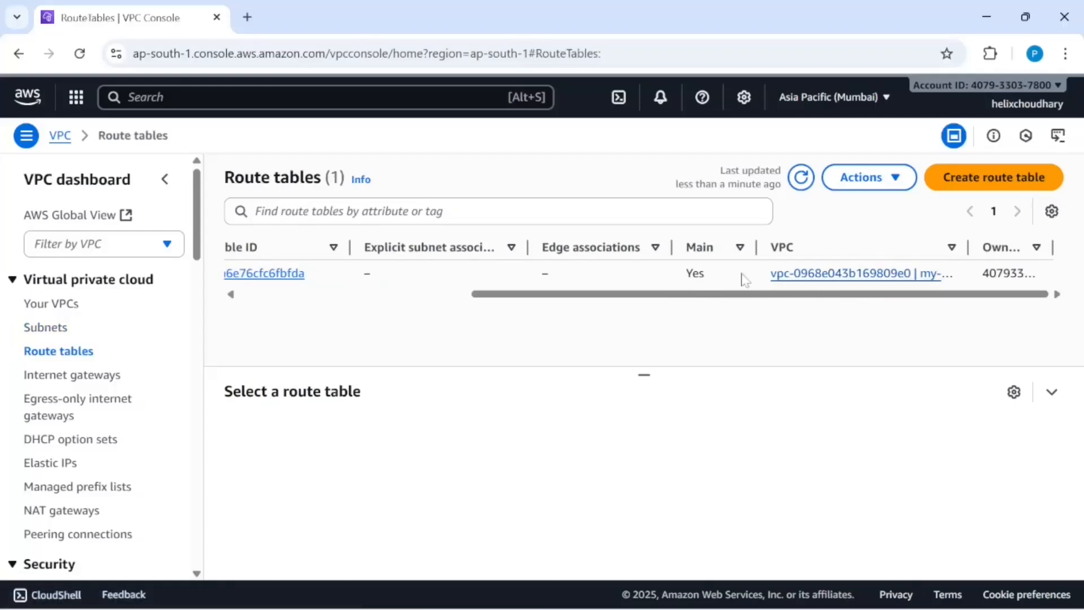
{"action": "scroll", "coordinate": [661, 274], "scroll_direction": "left", "scroll_amount": 6}
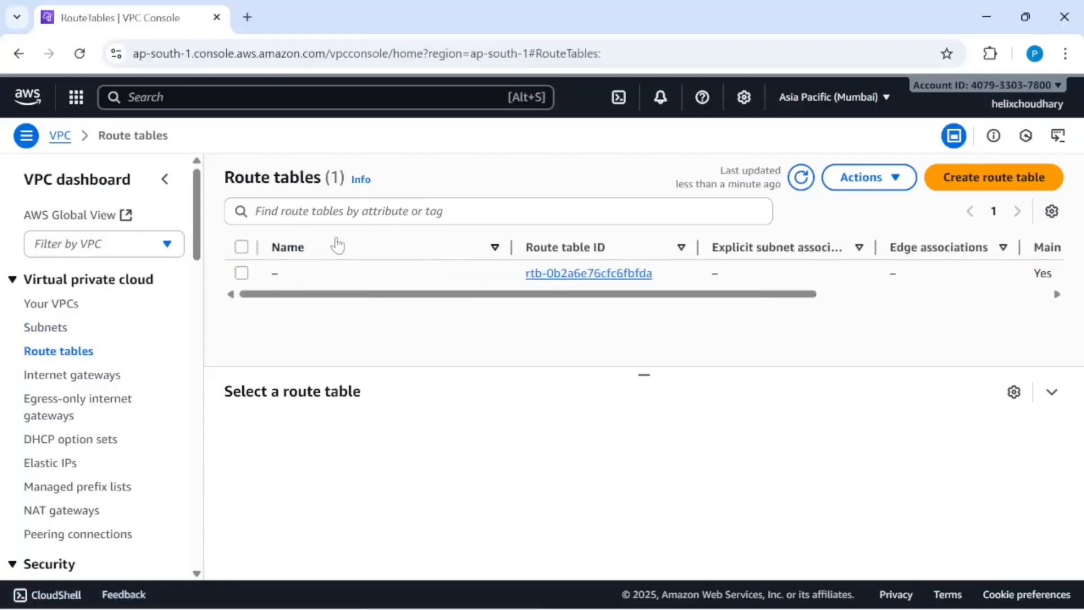
{"action": "left_click", "coordinate": [289, 275]}
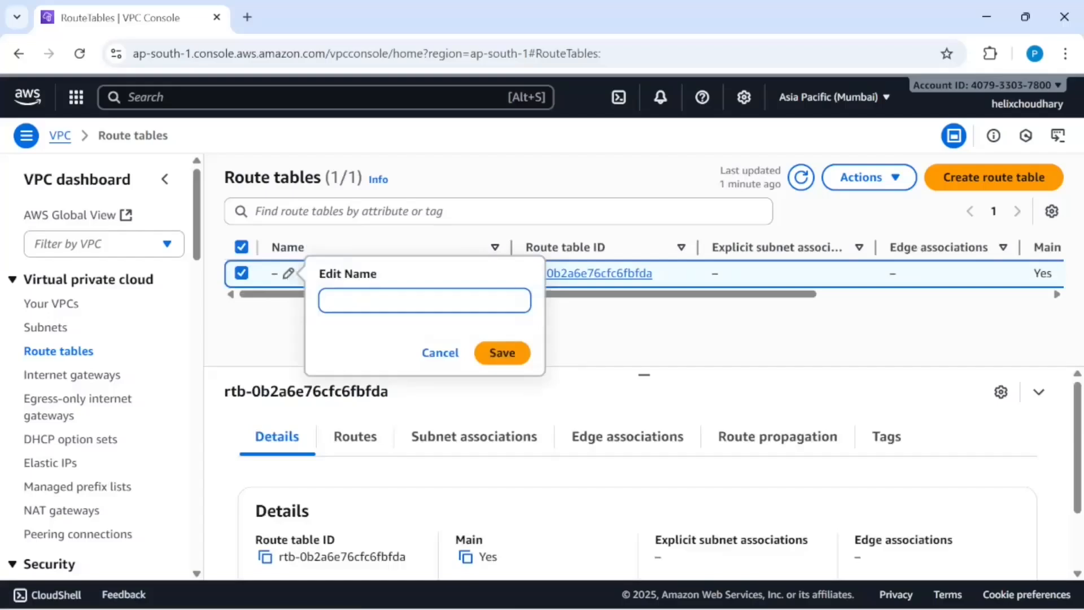
{"action": "type", "text": "My-Default-RT"}
{"action": "left_click", "coordinate": [503, 354]}
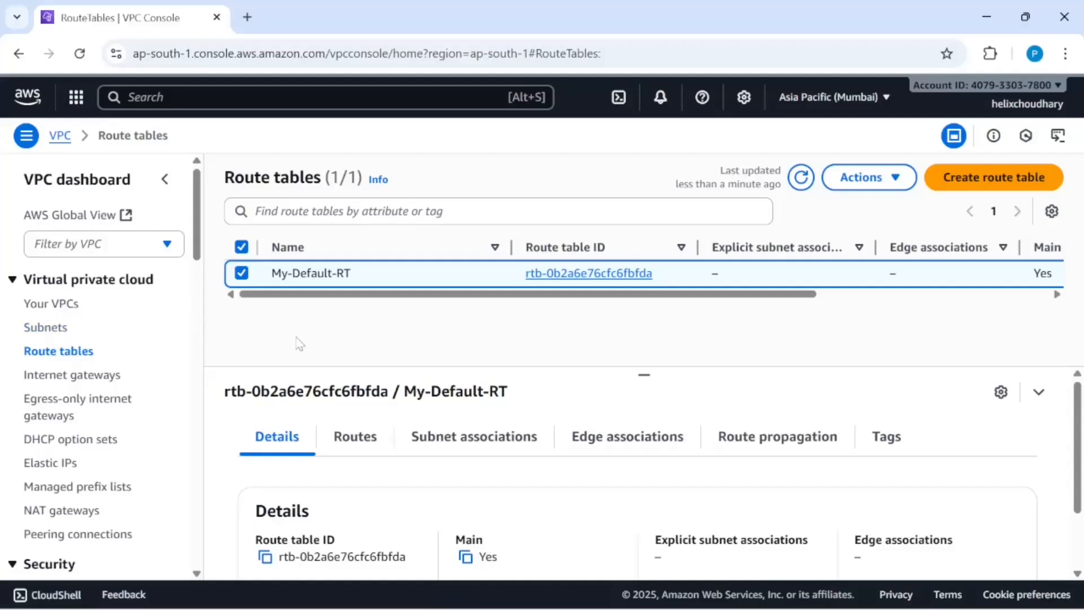
Create a route table named my-mgmt-RT in my-vpc
{"action": "left_click", "coordinate": [995, 179]}
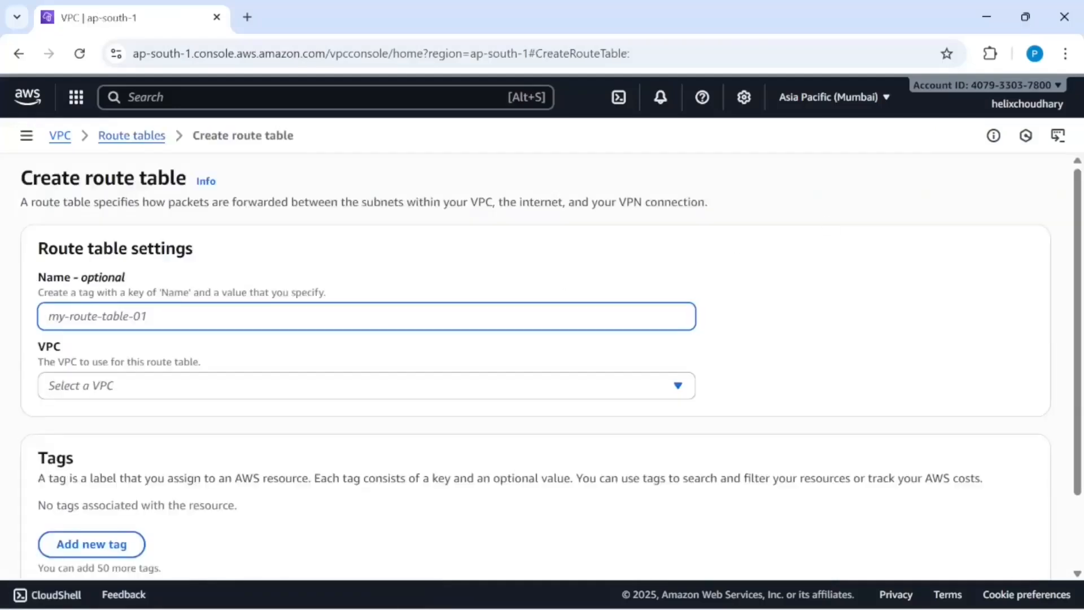
{"action": "type", "text": "my-"}
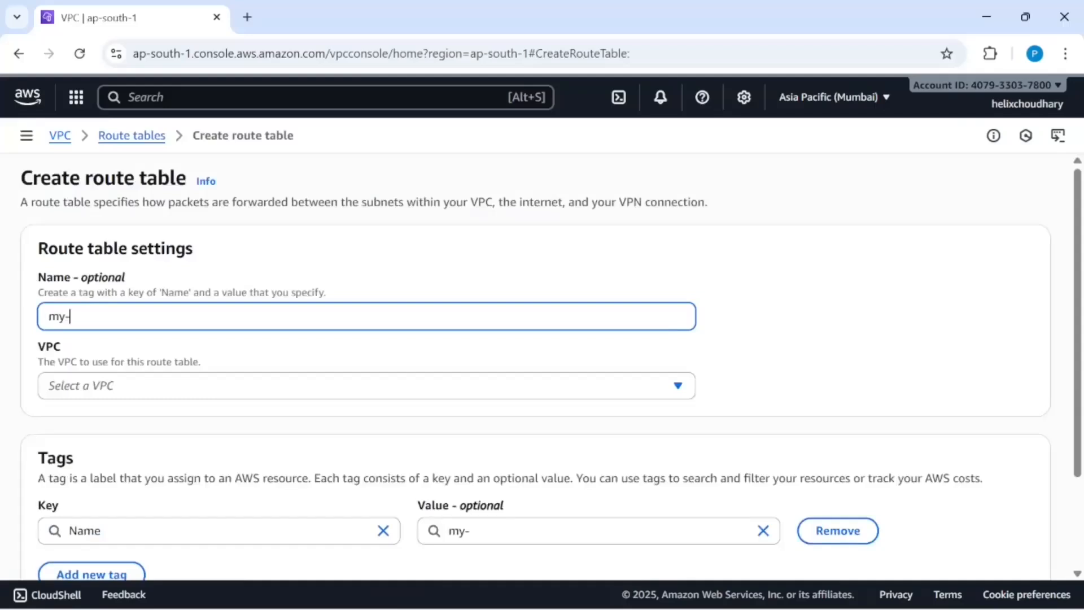
{"action": "type", "text": "mgmt-RT"}
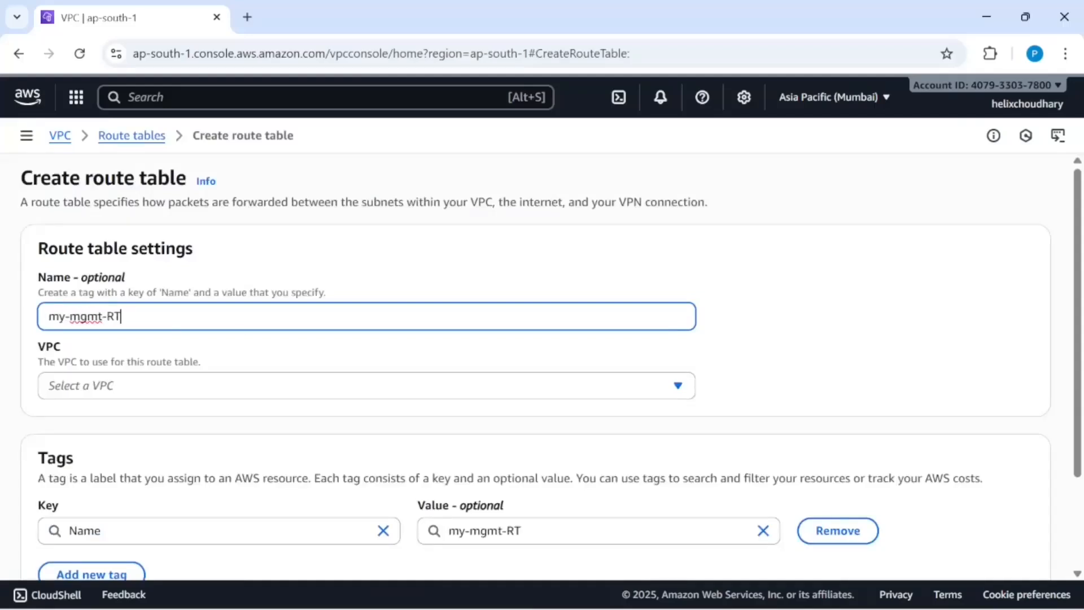
{"action": "scroll", "coordinate": [191, 365], "scroll_direction": "down", "scroll_amount": 1}
{"action": "left_click", "coordinate": [145, 301]}
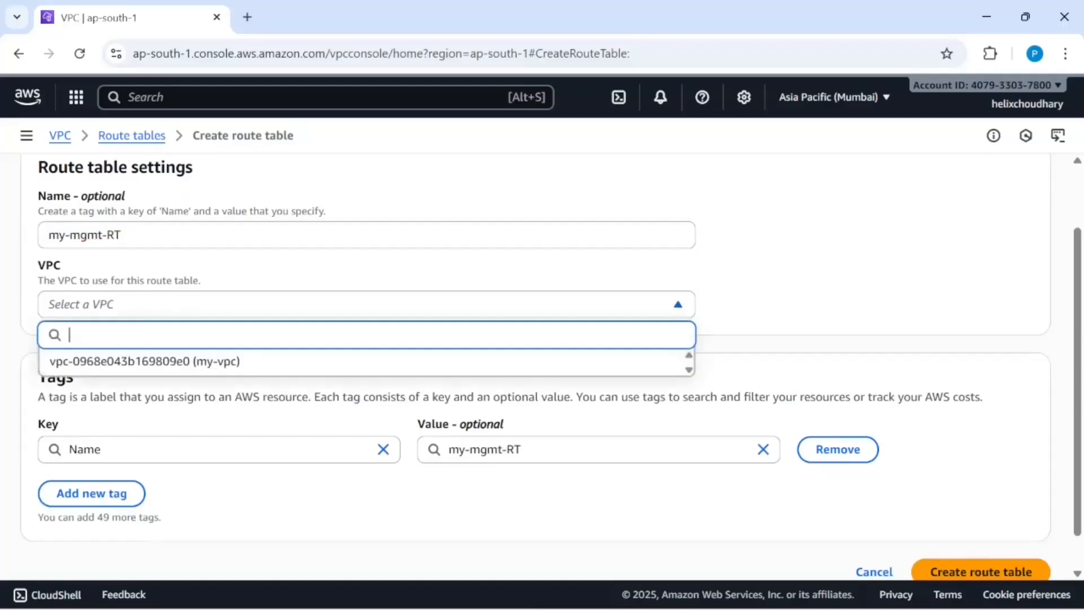
{"action": "left_click", "coordinate": [133, 364]}
{"action": "scroll", "coordinate": [213, 388], "scroll_direction": "down", "scroll_amount": 1}
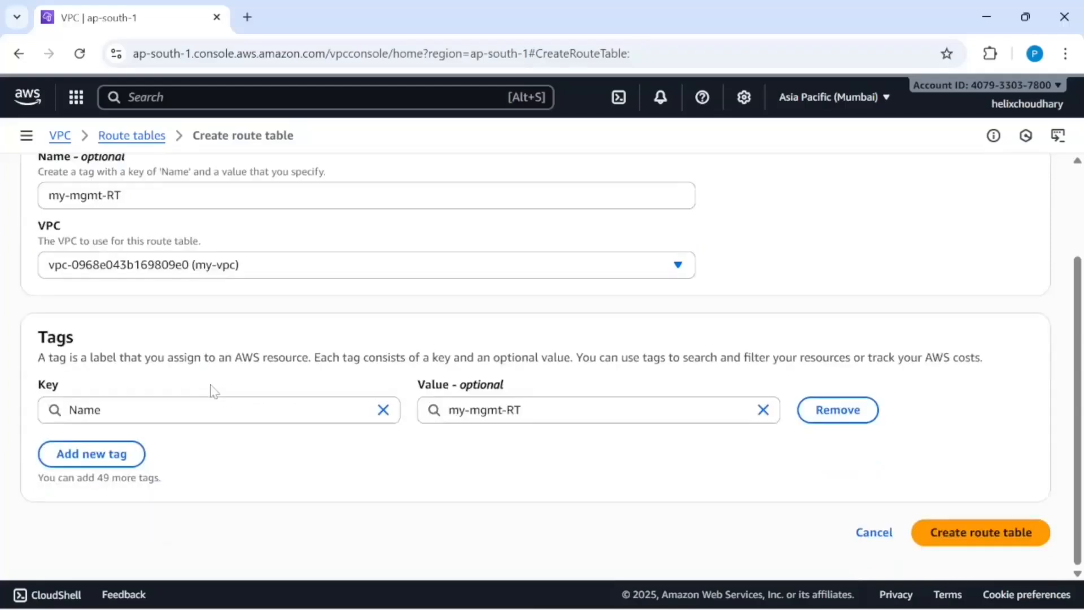
{"action": "left_click", "coordinate": [953, 541]}
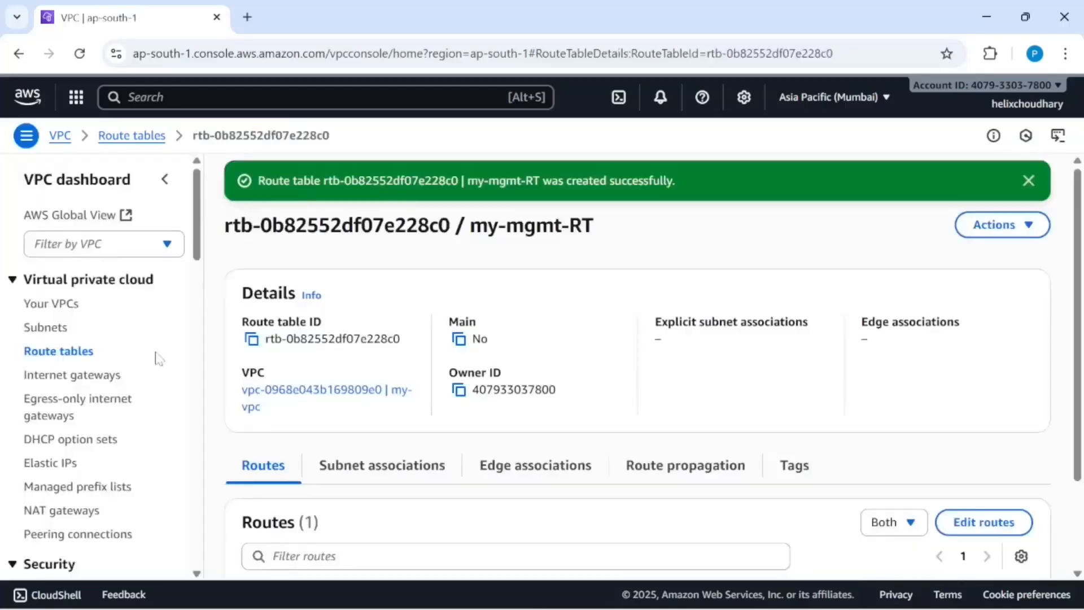
Create a route table named my-private-RT in my-vpc
{"action": "left_click", "coordinate": [63, 350]}
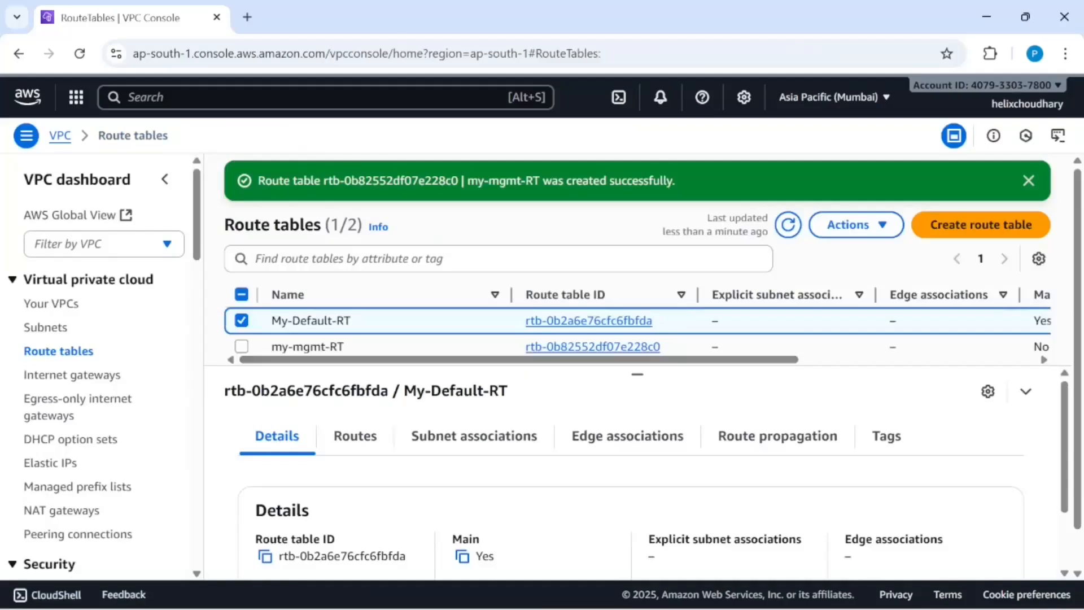
{"action": "left_click", "coordinate": [936, 228]}
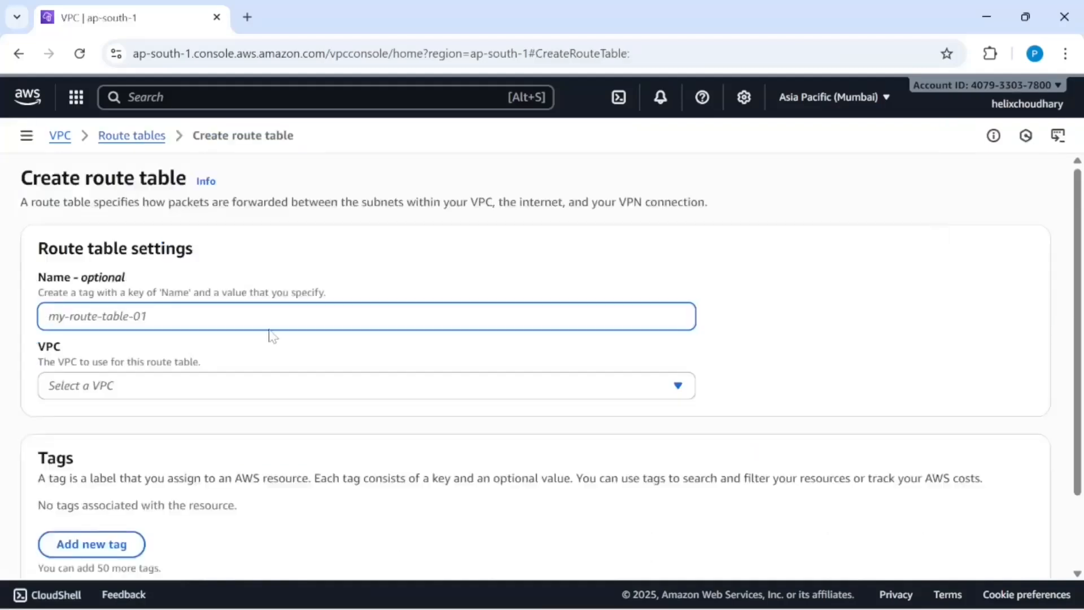
{"action": "type", "text": "my"}
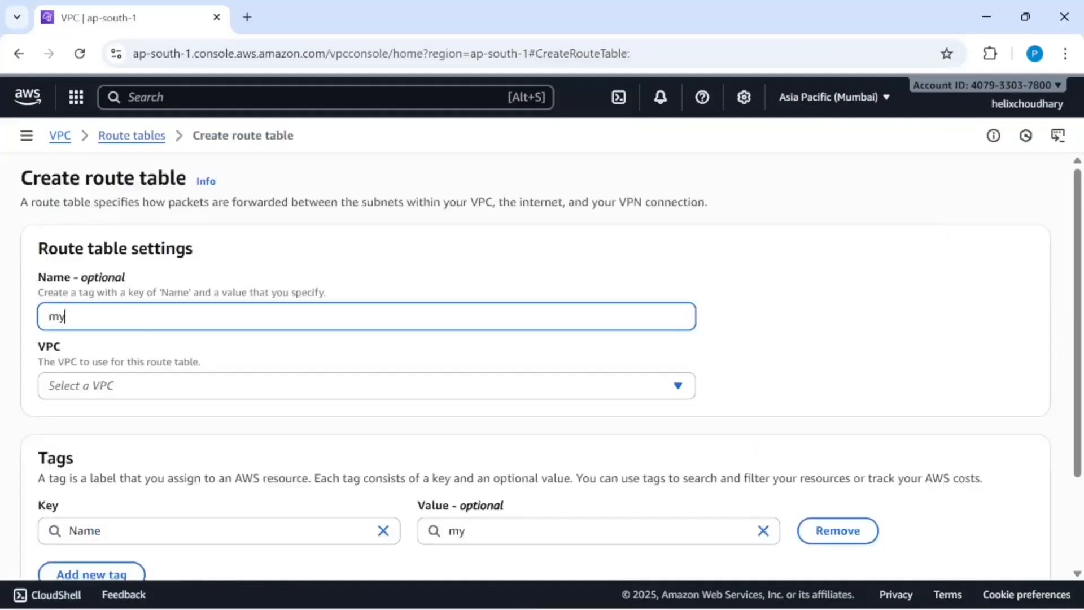
{"action": "type", "text": "-private"}
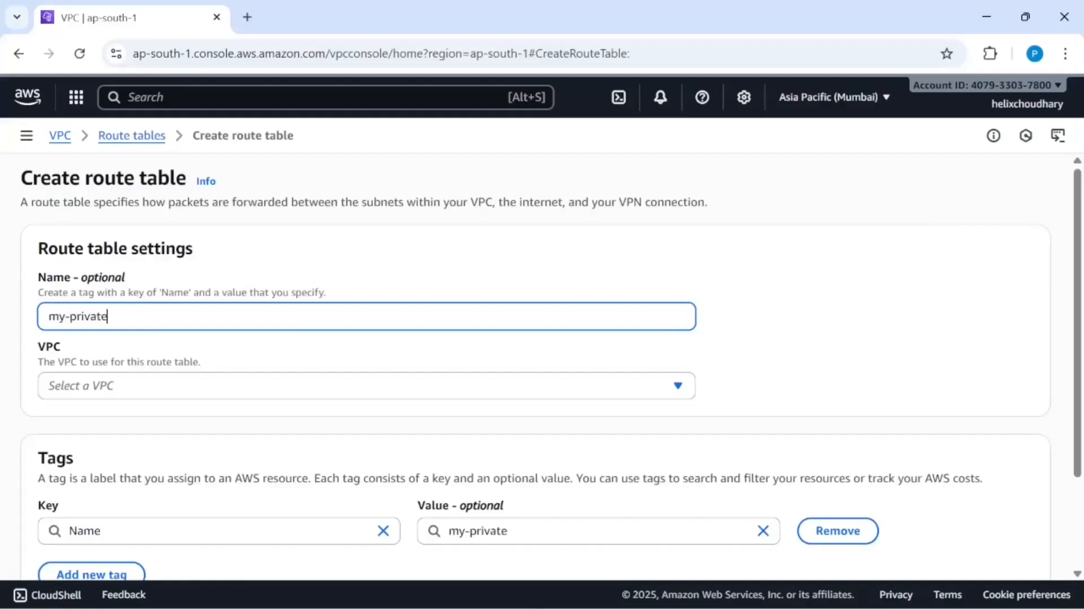
{"action": "type", "text": "-RT"}
{"action": "left_click", "coordinate": [160, 393]}
{"action": "left_click", "coordinate": [164, 443]}
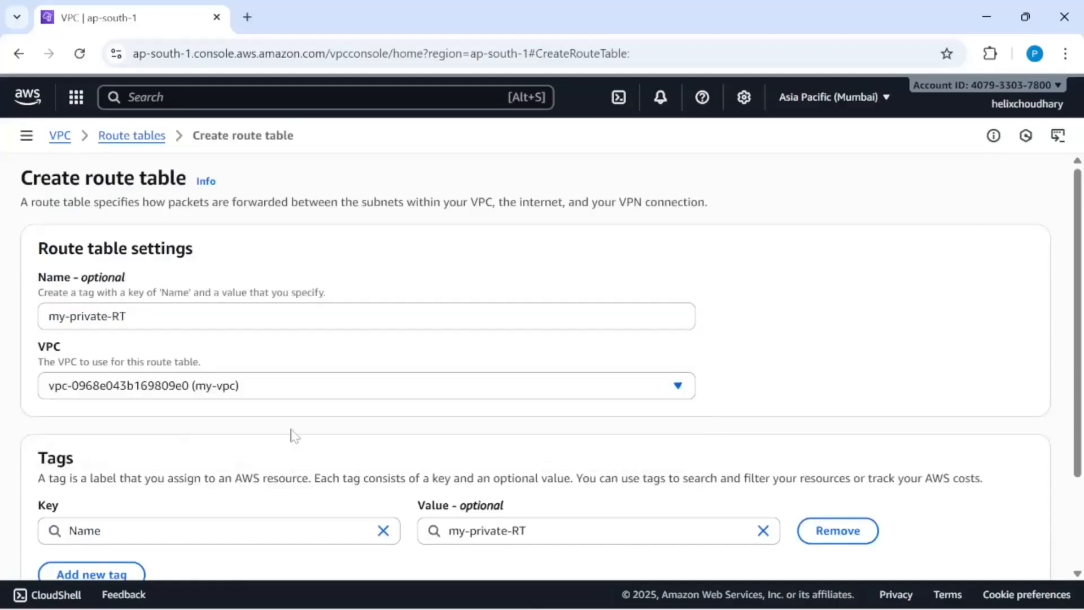
{"action": "scroll", "coordinate": [293, 436], "scroll_direction": "down", "scroll_amount": 1}
{"action": "scroll", "coordinate": [982, 441], "scroll_direction": "down", "scroll_amount": 1}
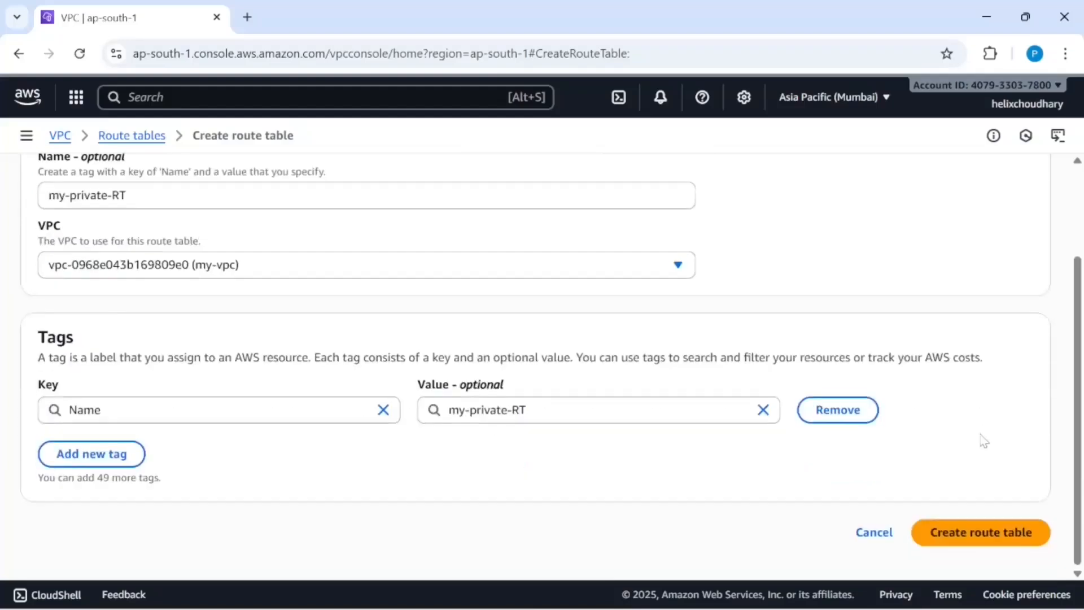
{"action": "left_click", "coordinate": [962, 539]}
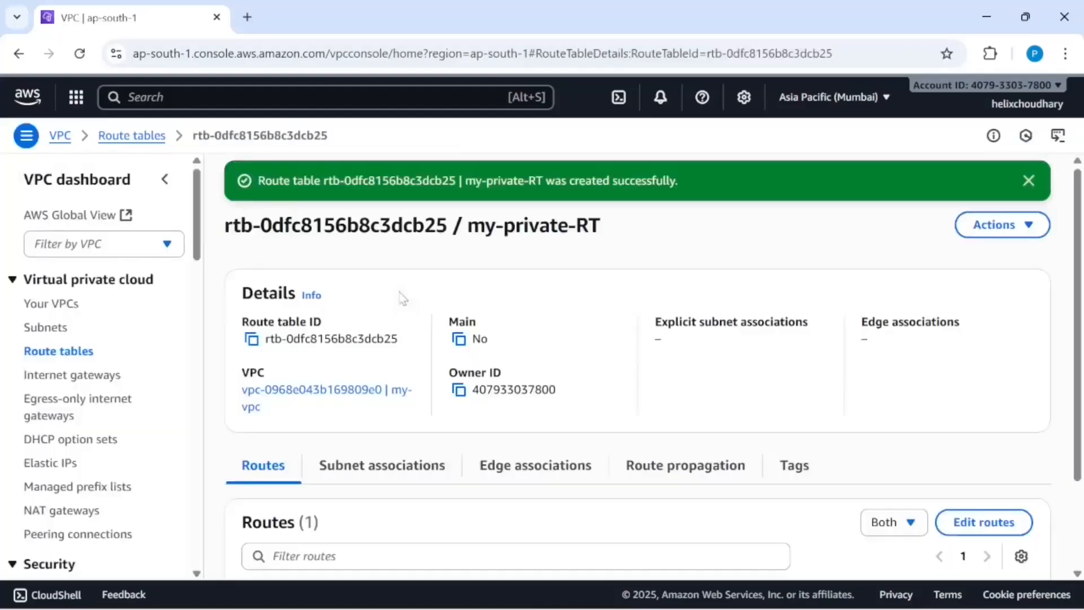
Create a route table named my-public-RT in my-vpc
{"action": "left_click", "coordinate": [61, 351]}
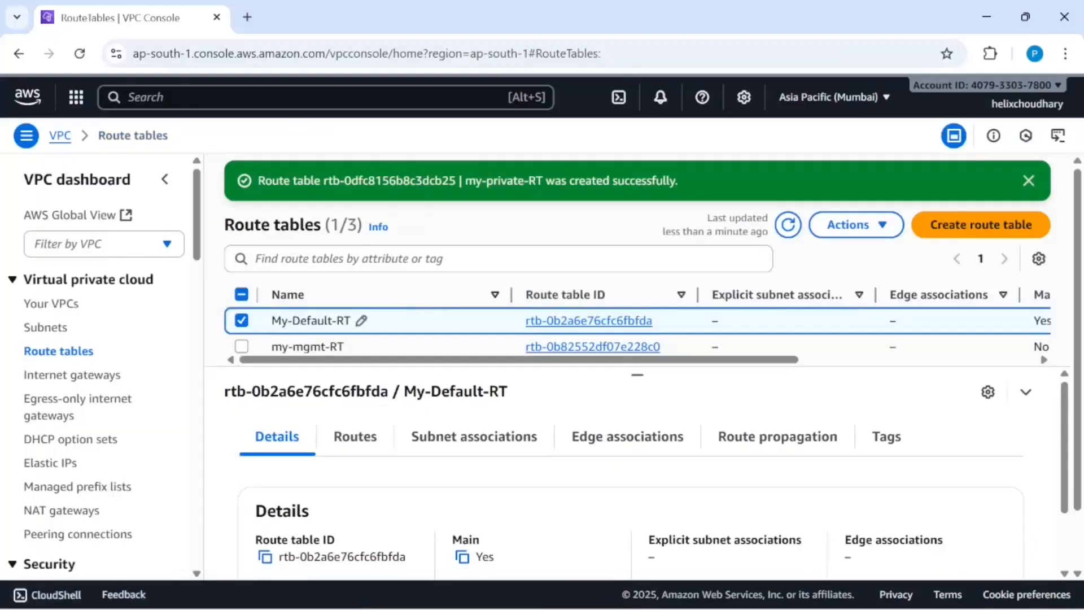
{"action": "scroll", "coordinate": [390, 327], "scroll_direction": "down", "scroll_amount": 1}
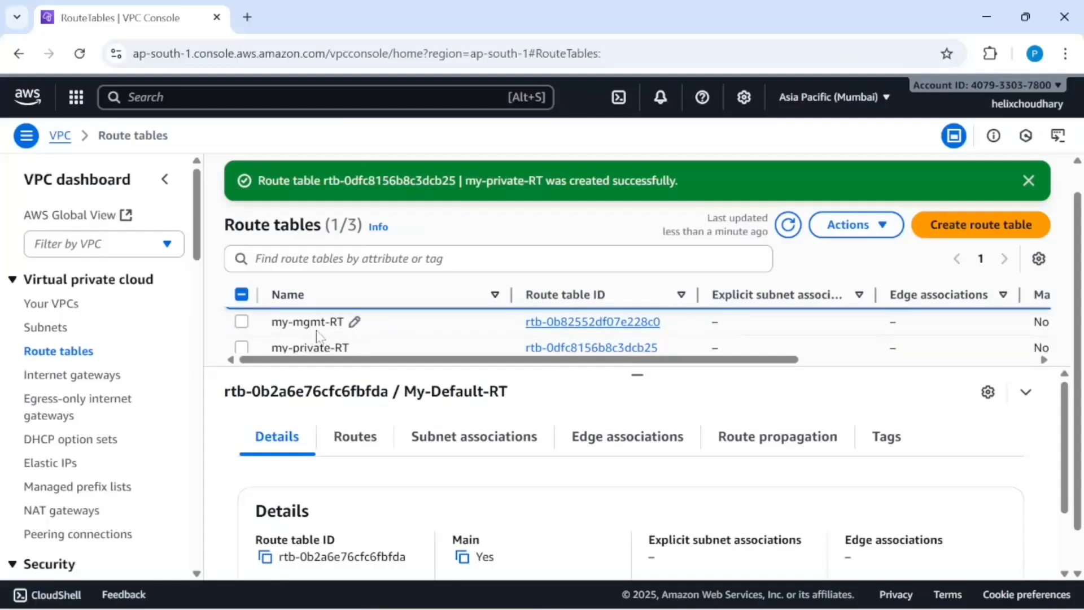
{"action": "scroll", "coordinate": [366, 346], "scroll_direction": "down", "scroll_amount": 1}
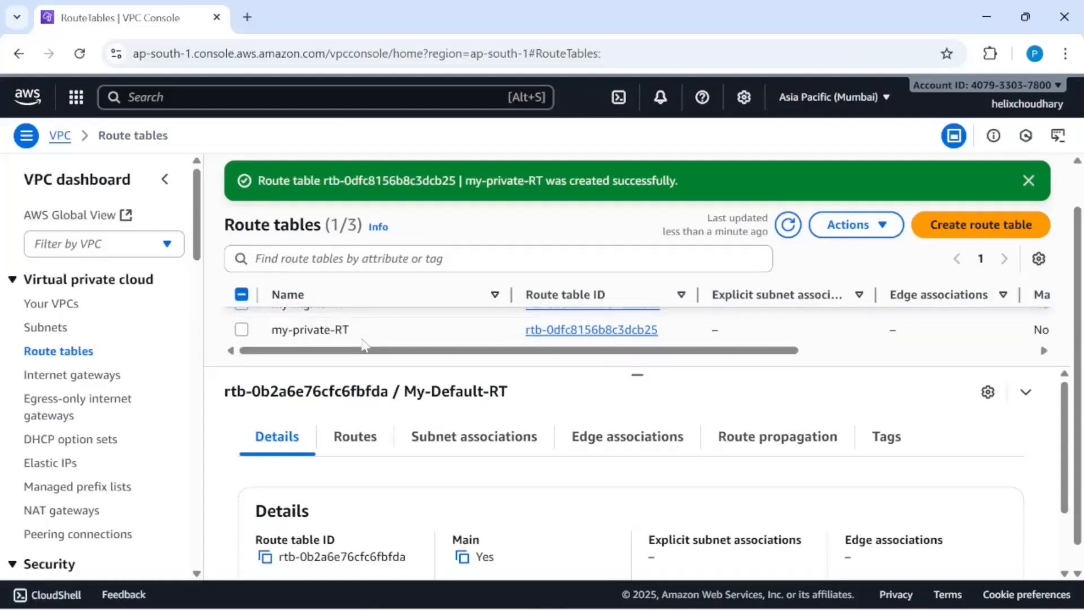
{"action": "left_click", "coordinate": [959, 233]}
{"action": "type", "text": "my"}
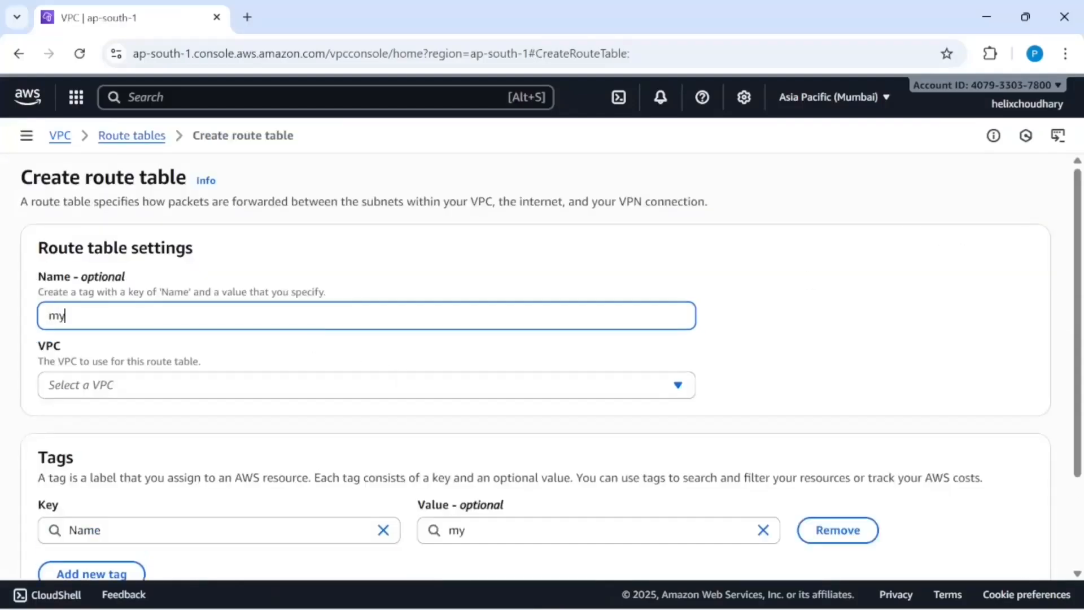
{"action": "type", "text": "-public-RT"}
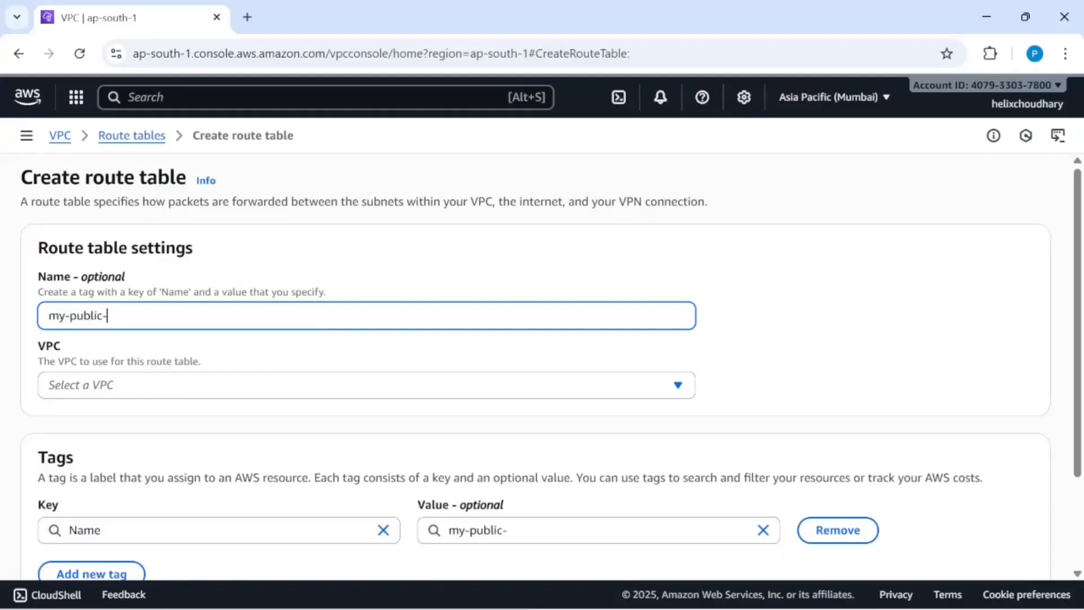
{"action": "left_click", "coordinate": [160, 398]}
{"action": "left_click", "coordinate": [156, 444]}
{"action": "scroll", "coordinate": [336, 435], "scroll_direction": "down", "scroll_amount": 3}
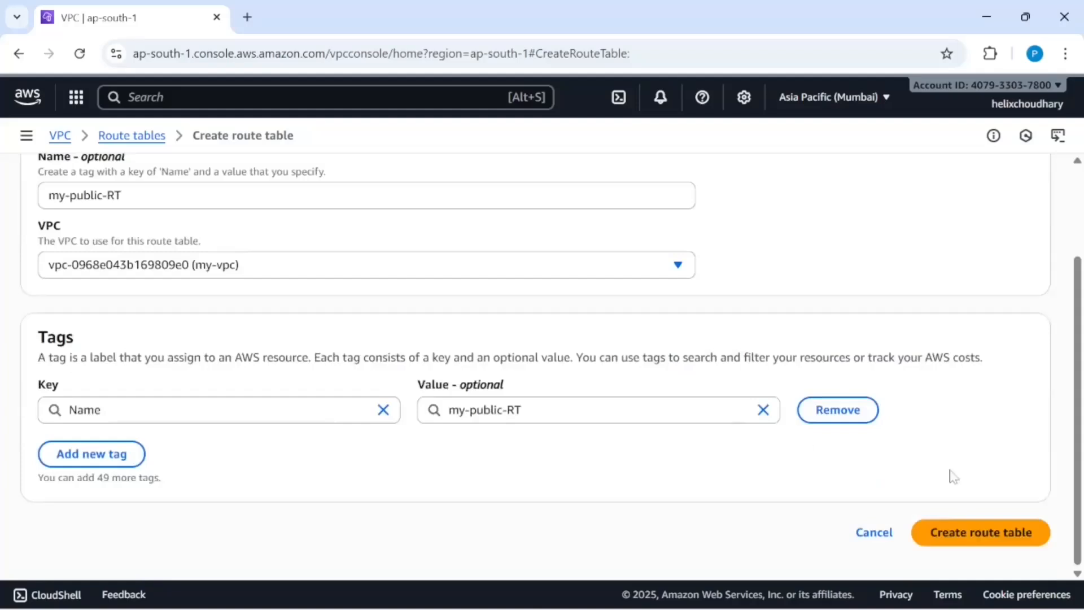
{"action": "left_click", "coordinate": [994, 531]}
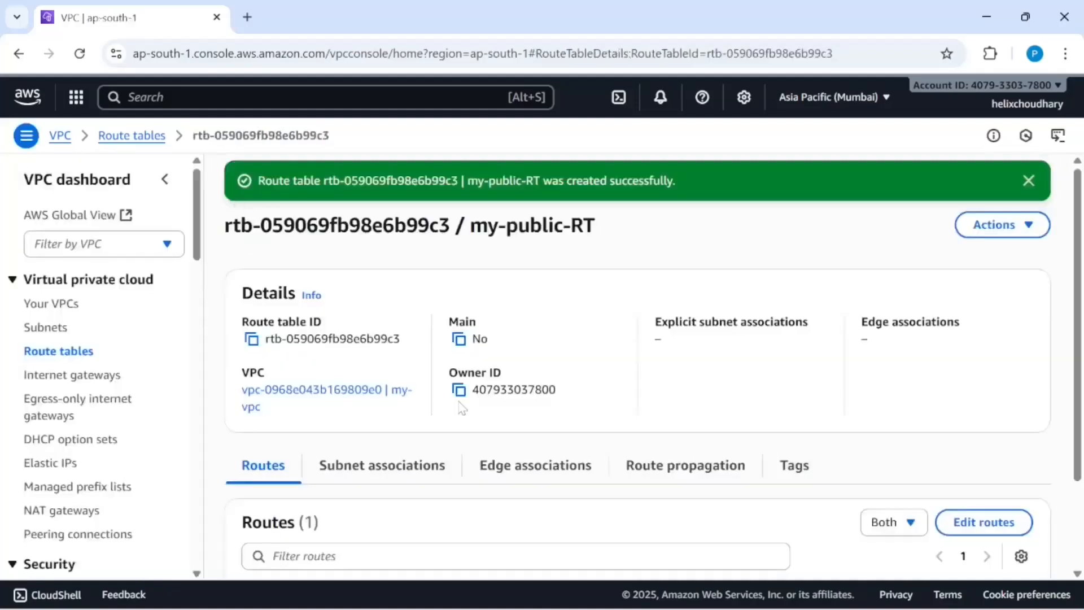
Review the full route table list with nothing selected and switch to Microsoft Whiteboard to compare it with the network diagram
{"action": "left_click", "coordinate": [70, 353]}
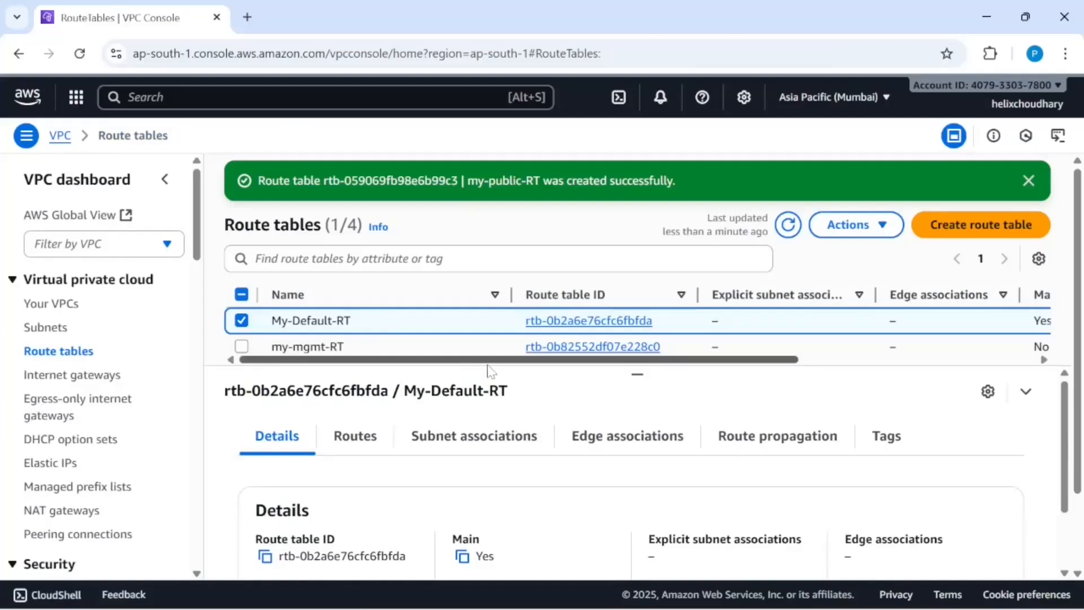
{"action": "left_click_drag", "start_coordinate": [637, 369], "coordinate": [636, 448]}
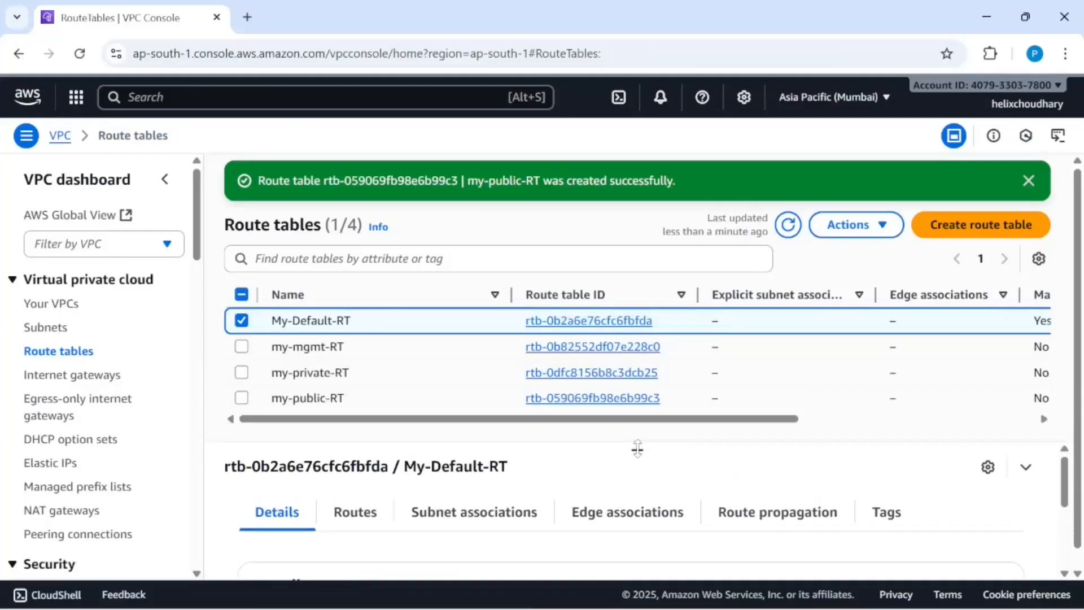
{"action": "left_click", "coordinate": [241, 321]}
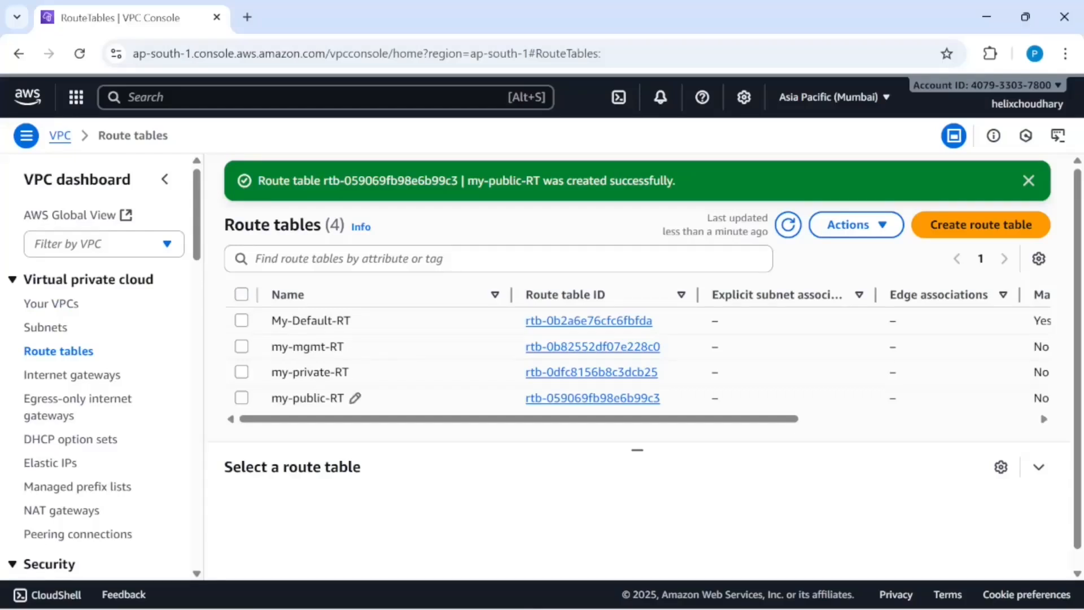
{"action": "key", "text": "alt+Tab"}
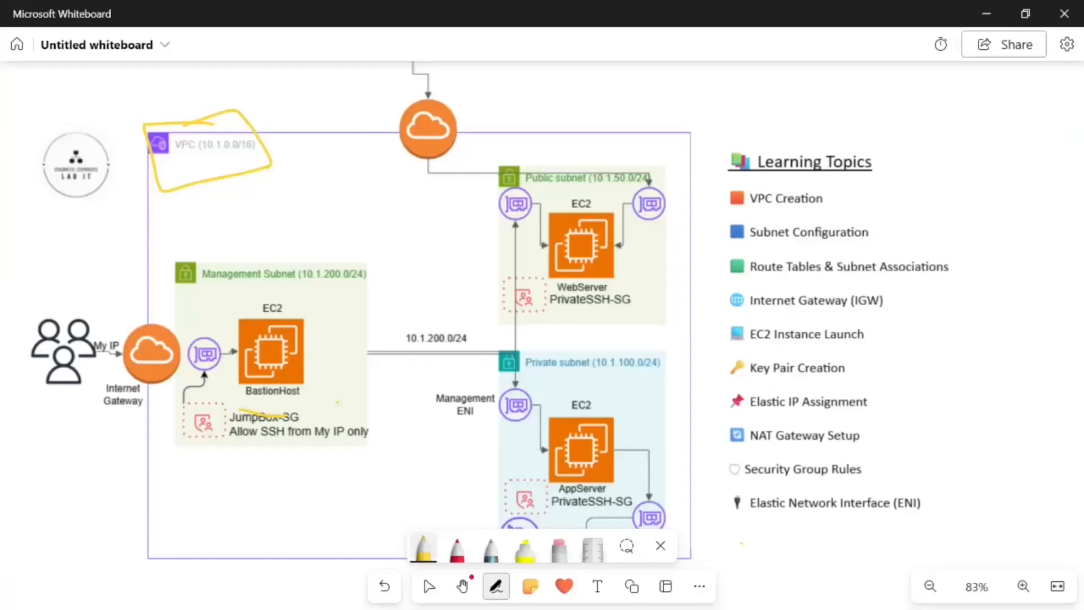
{"action": "key", "text": "alt+Tab"}
{"action": "key", "text": "alt+Tab"}
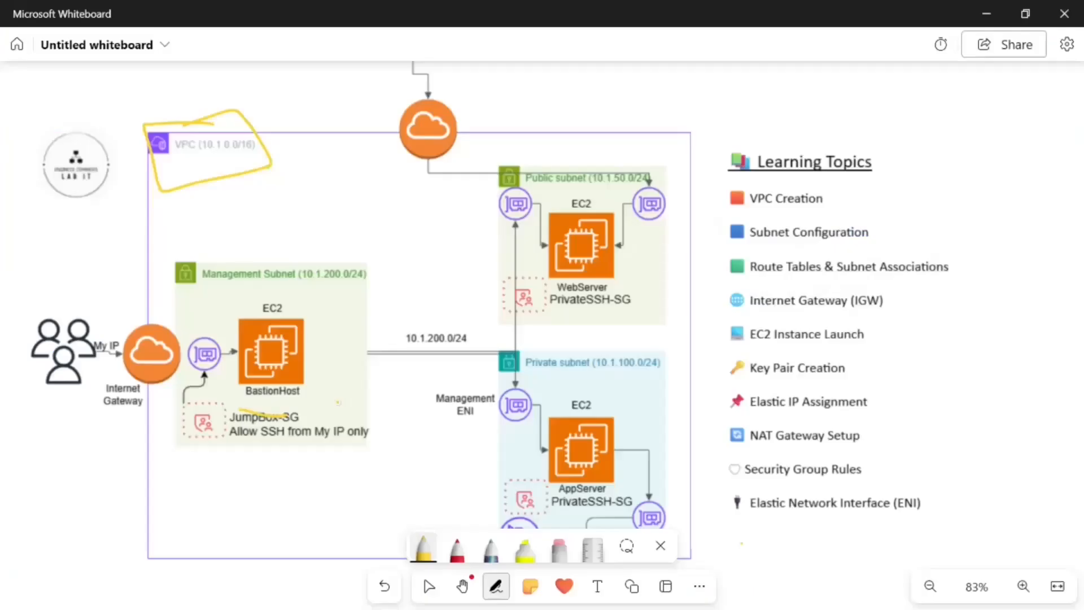
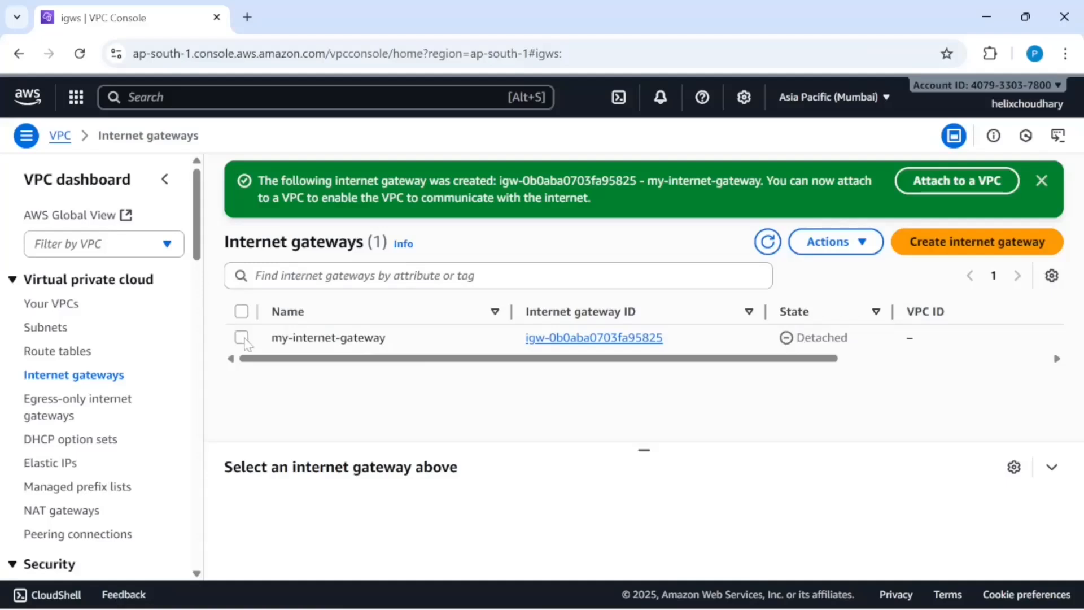
Attach my-internet-gateway to my-vpc and check its state in the internet gateway list
{"action": "left_click", "coordinate": [242, 338]}
{"action": "left_click", "coordinate": [847, 244]}
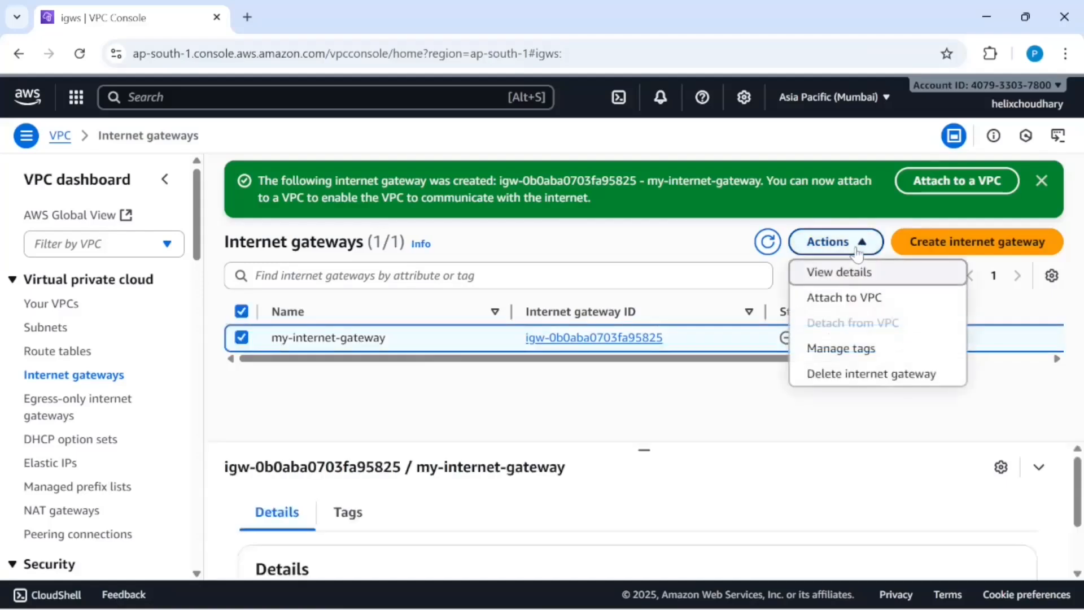
{"action": "left_click", "coordinate": [841, 309]}
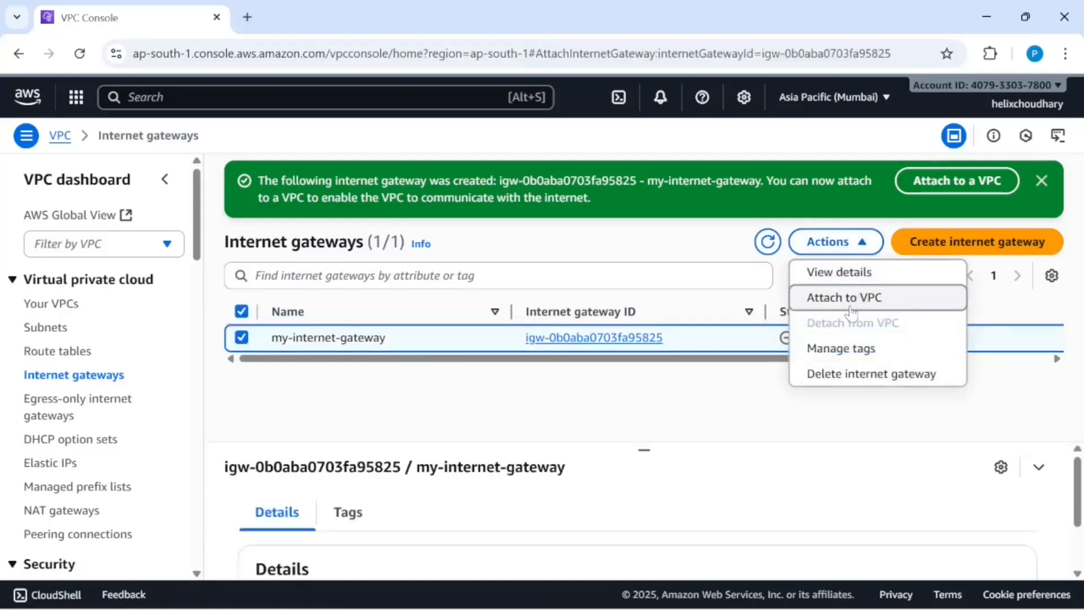
{"action": "left_click", "coordinate": [282, 378]}
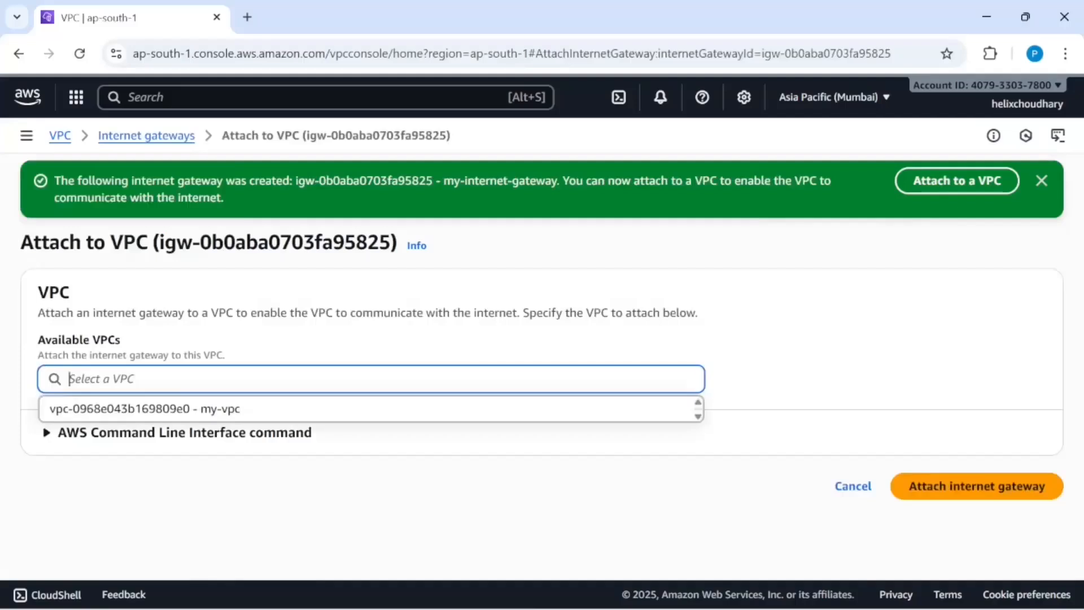
{"action": "left_click", "coordinate": [234, 411]}
{"action": "left_click", "coordinate": [990, 487]}
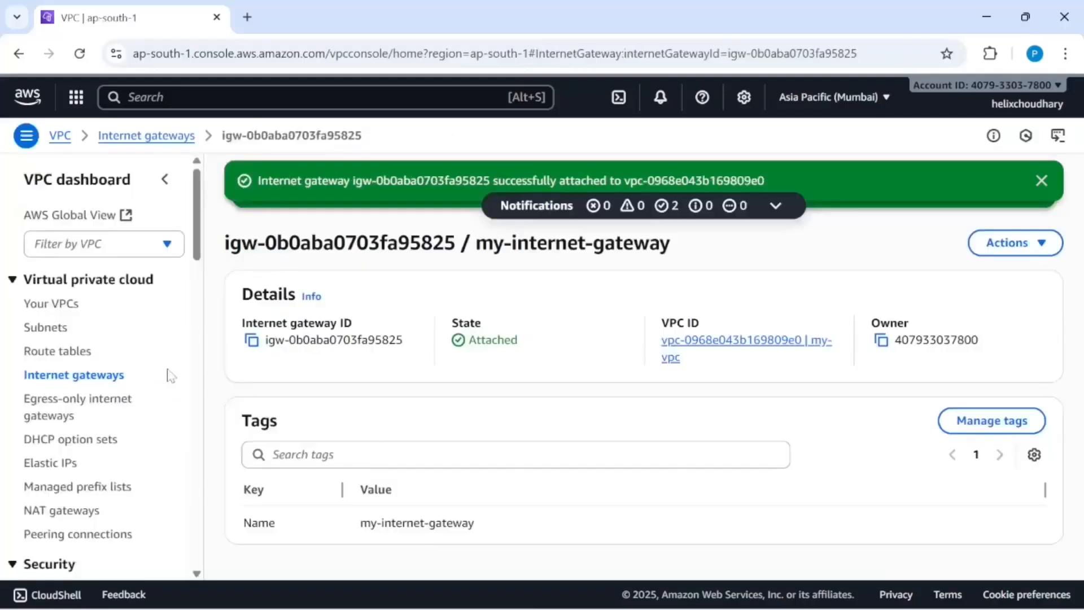
{"action": "left_click", "coordinate": [111, 375]}
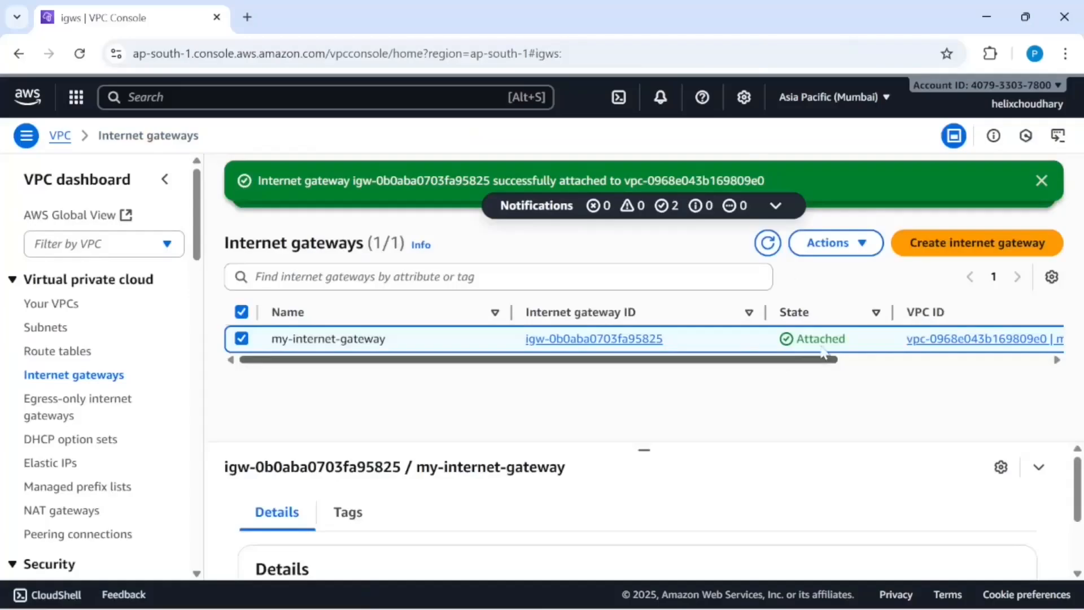
{"action": "key", "text": "alt+Tab"}
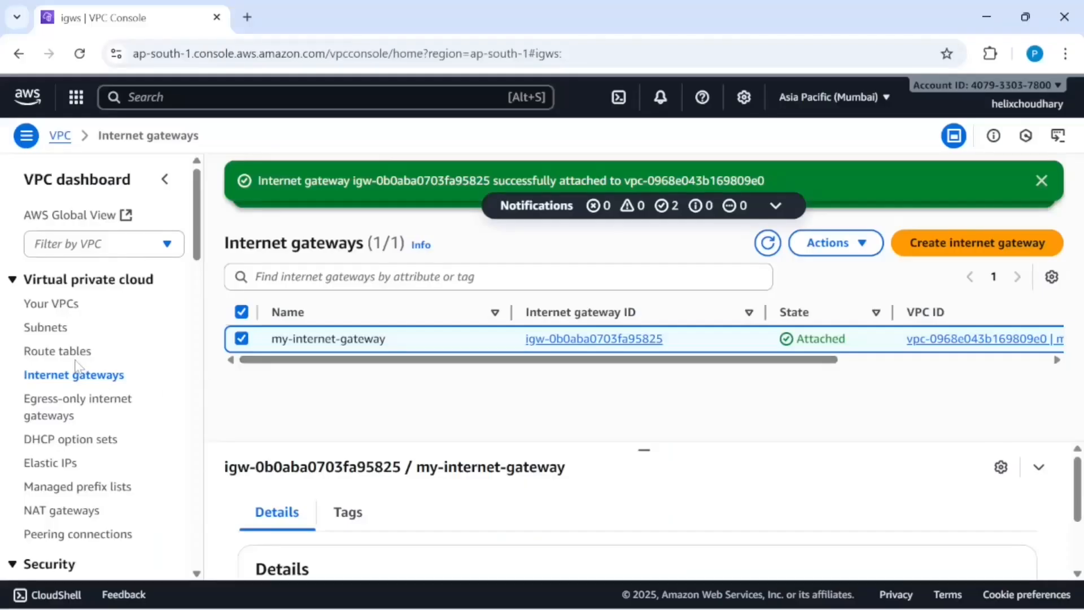
Associate my-mgmt-subnet explicitly with the my-mgmt-RT route table and save the association
{"action": "left_click", "coordinate": [74, 355]}
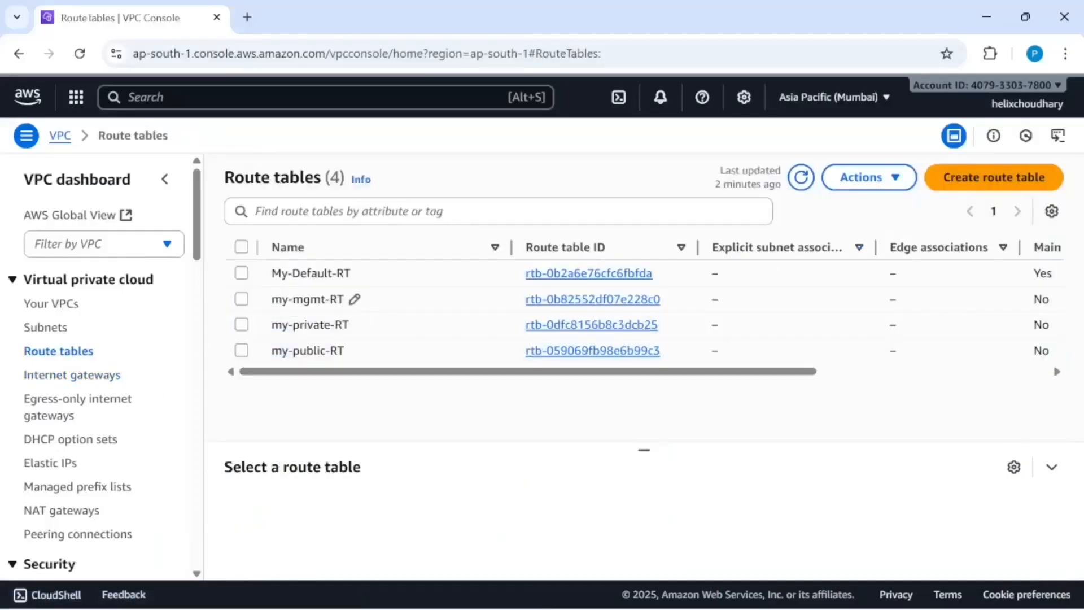
{"action": "left_click", "coordinate": [585, 301]}
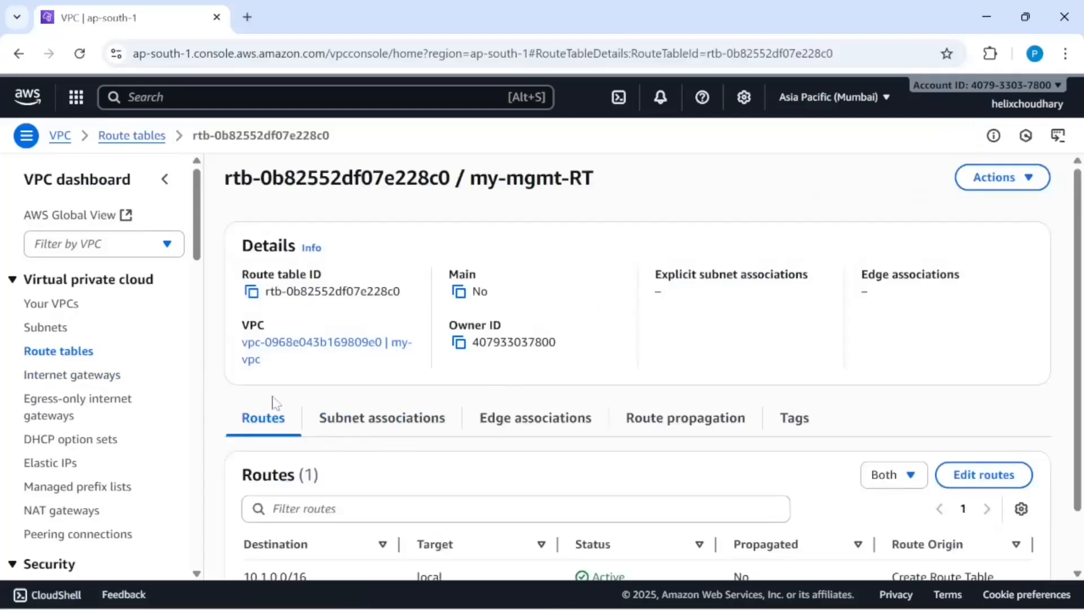
{"action": "left_click", "coordinate": [84, 359]}
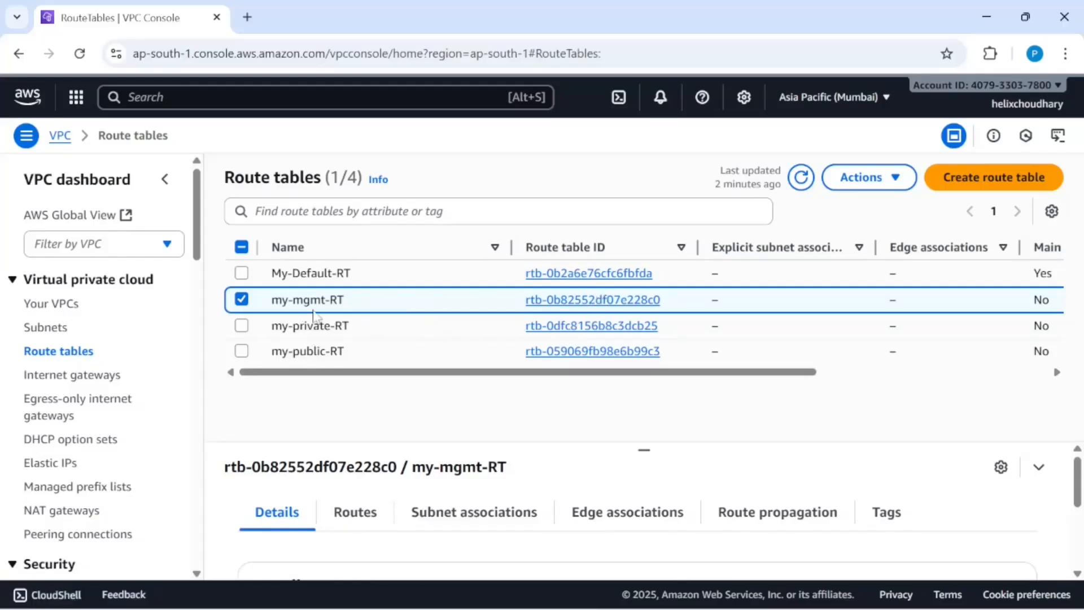
{"action": "left_click", "coordinate": [560, 302]}
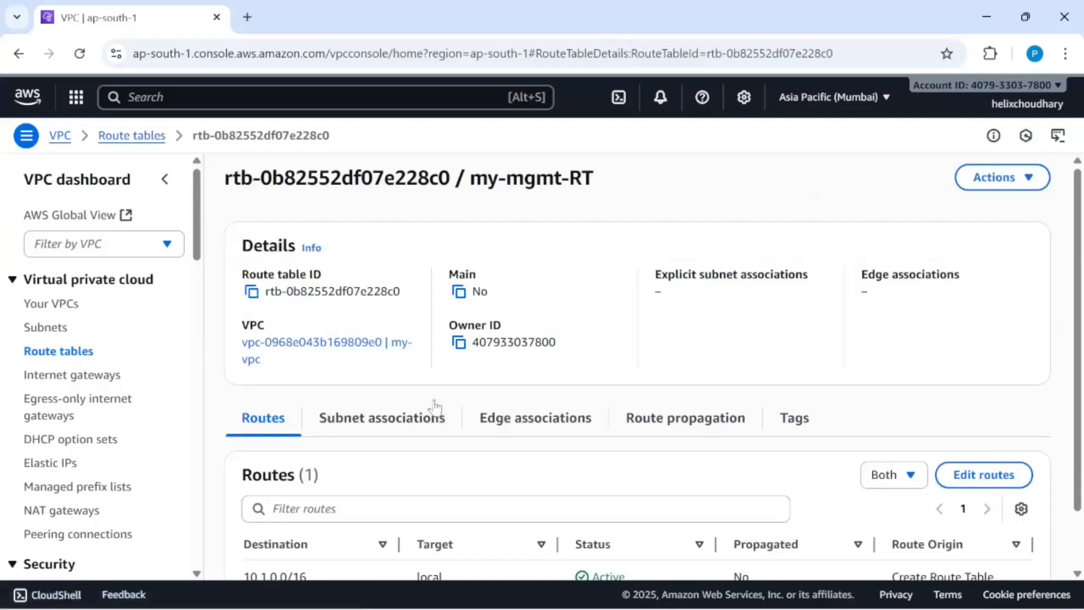
{"action": "left_click", "coordinate": [395, 426]}
{"action": "scroll", "coordinate": [544, 435], "scroll_direction": "down", "scroll_amount": 1}
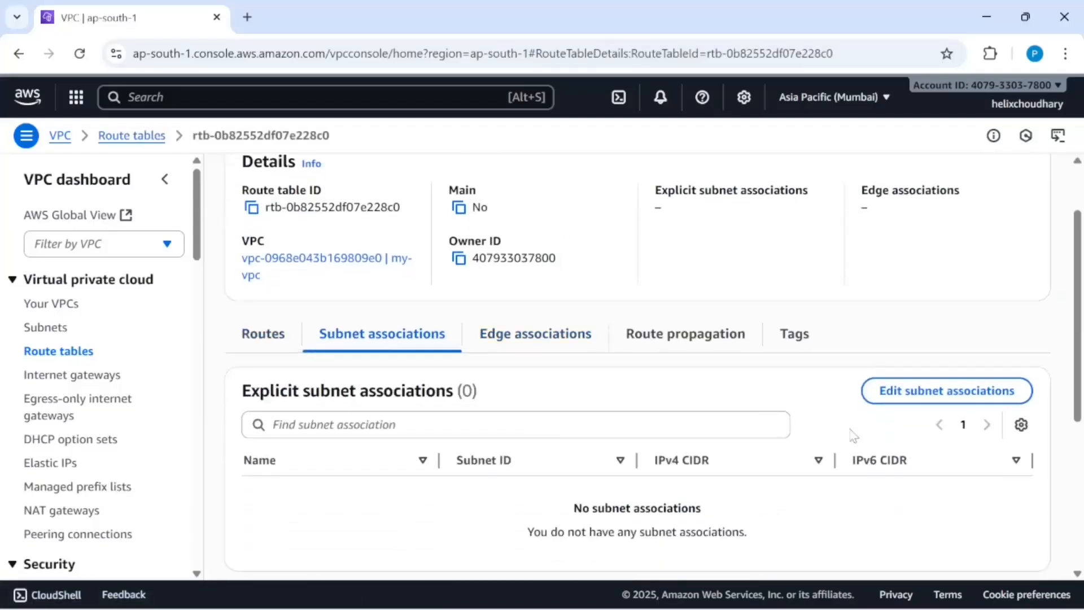
{"action": "left_click", "coordinate": [920, 391]}
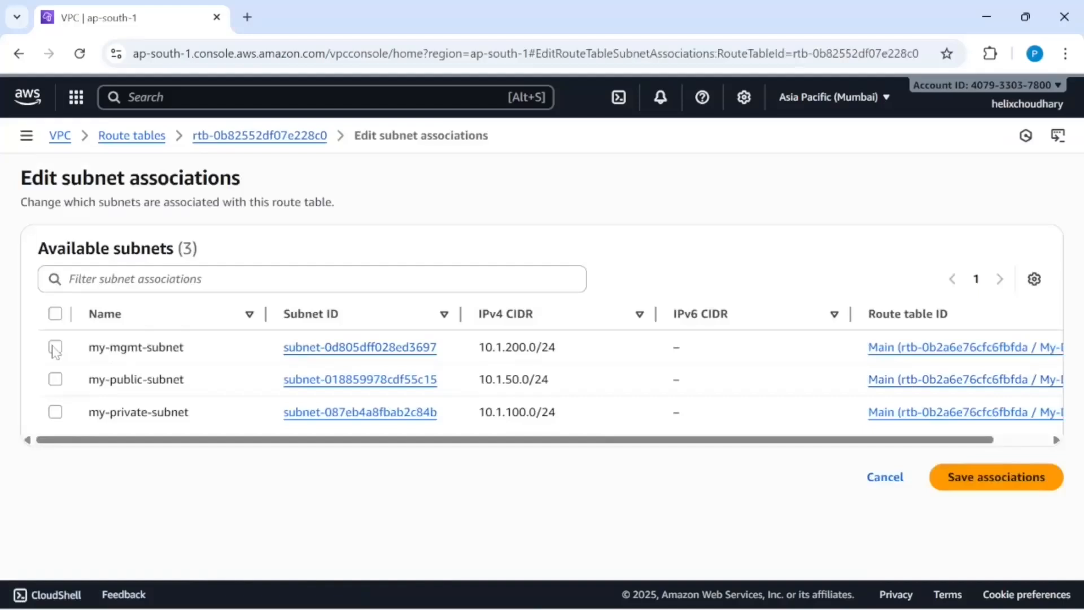
{"action": "left_click", "coordinate": [54, 347]}
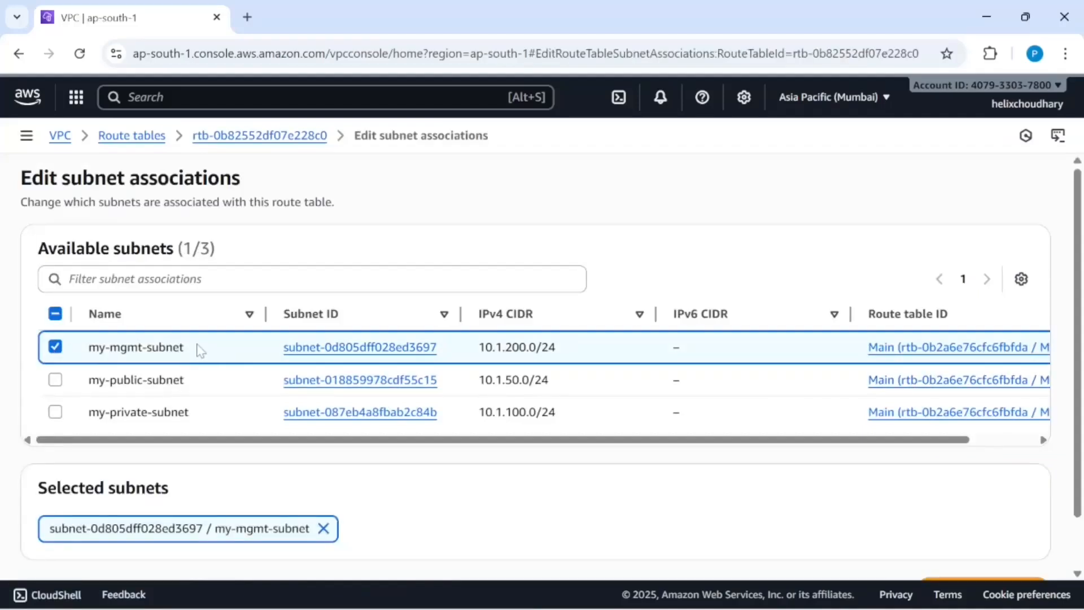
{"action": "scroll", "coordinate": [547, 379], "scroll_direction": "down", "scroll_amount": 1}
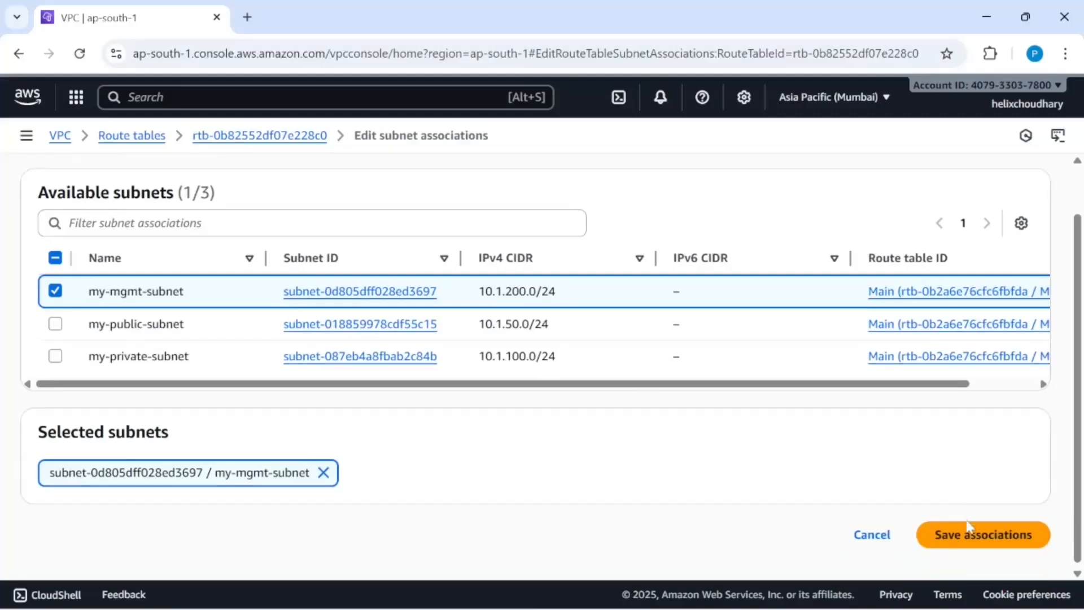
{"action": "left_click", "coordinate": [962, 543]}
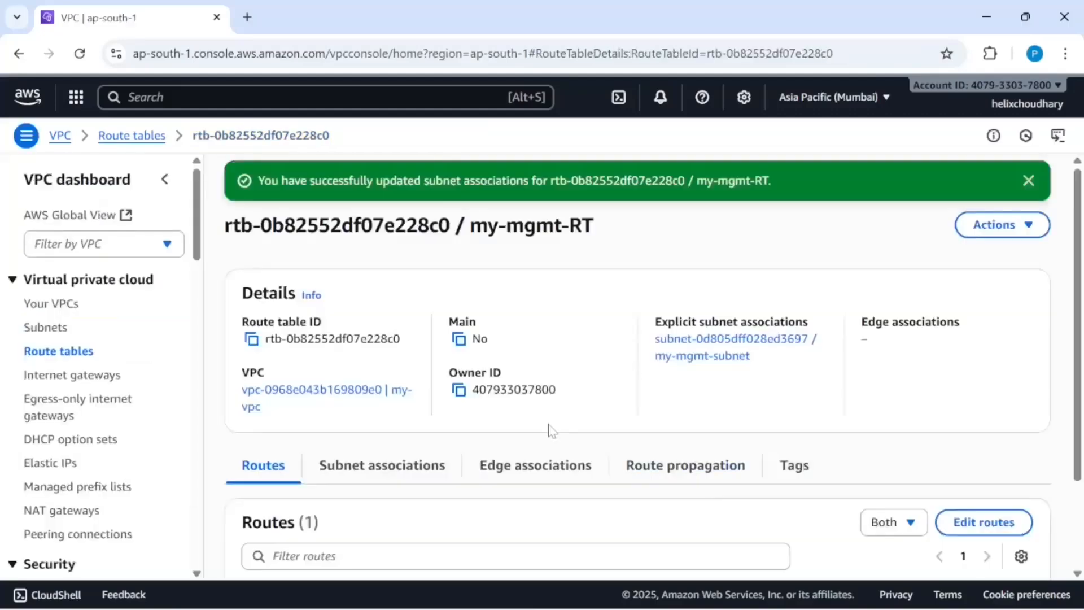
Associate my-private-subnet explicitly with the my-private-RT route table and save the association
{"action": "left_click", "coordinate": [50, 355]}
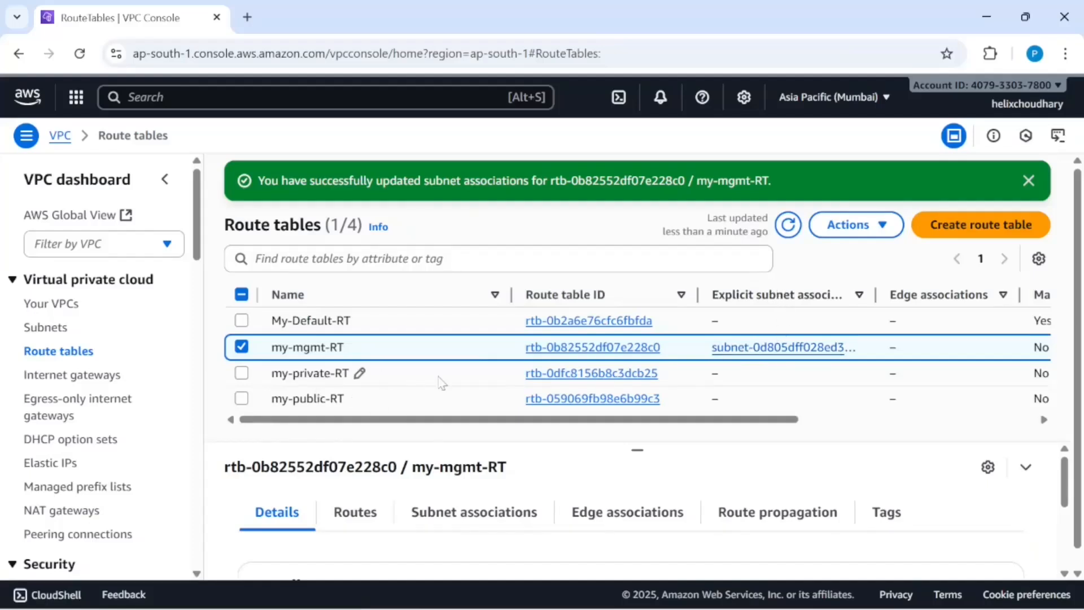
{"action": "left_click", "coordinate": [590, 373]}
{"action": "left_click", "coordinate": [404, 420]}
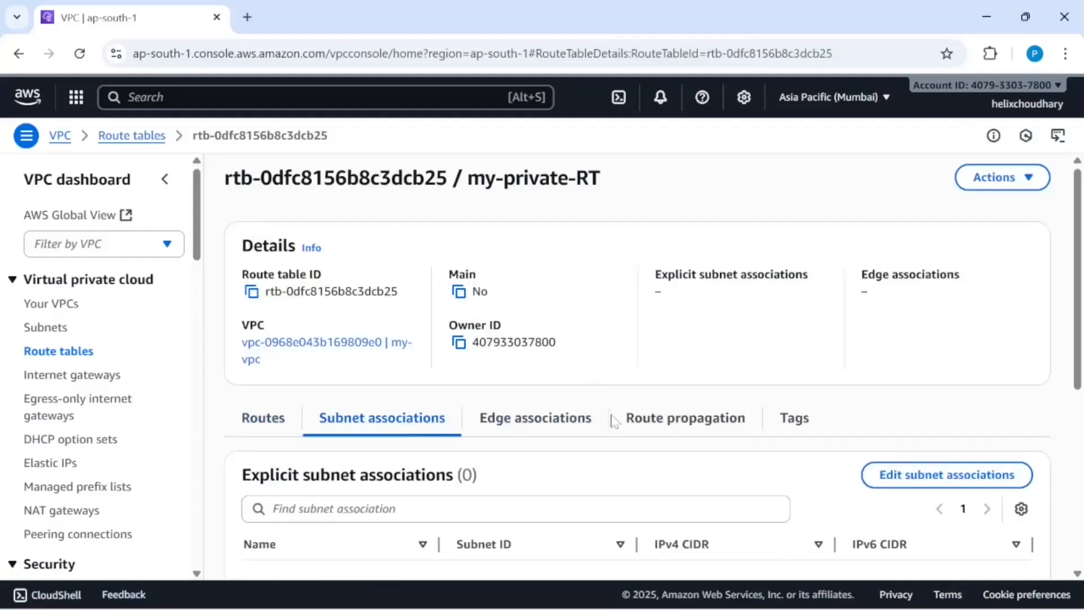
{"action": "scroll", "coordinate": [614, 421], "scroll_direction": "down", "scroll_amount": 3}
{"action": "left_click", "coordinate": [942, 296]}
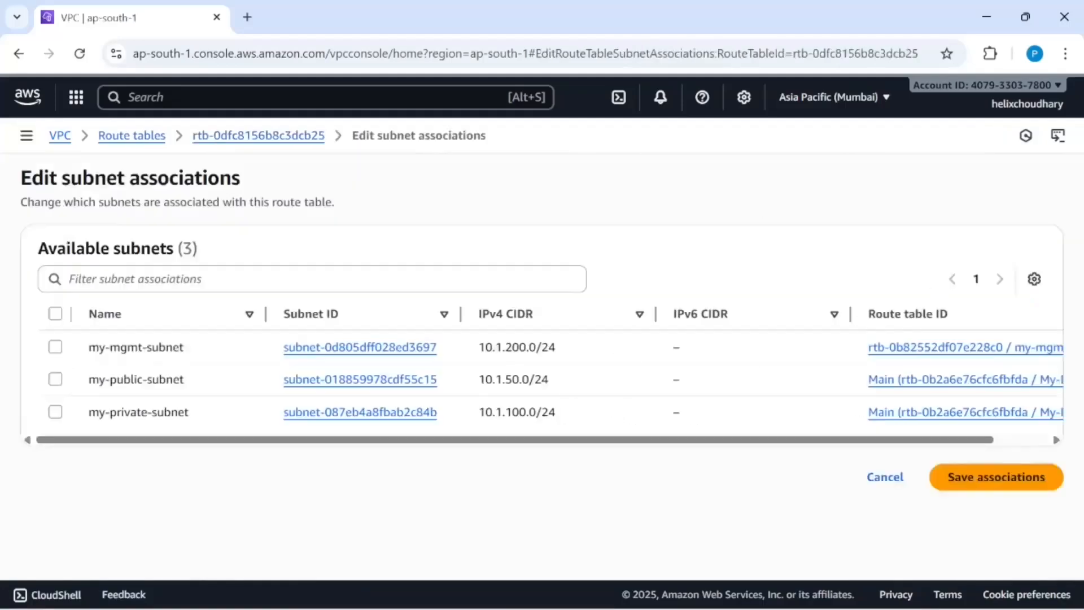
{"action": "left_click", "coordinate": [54, 414]}
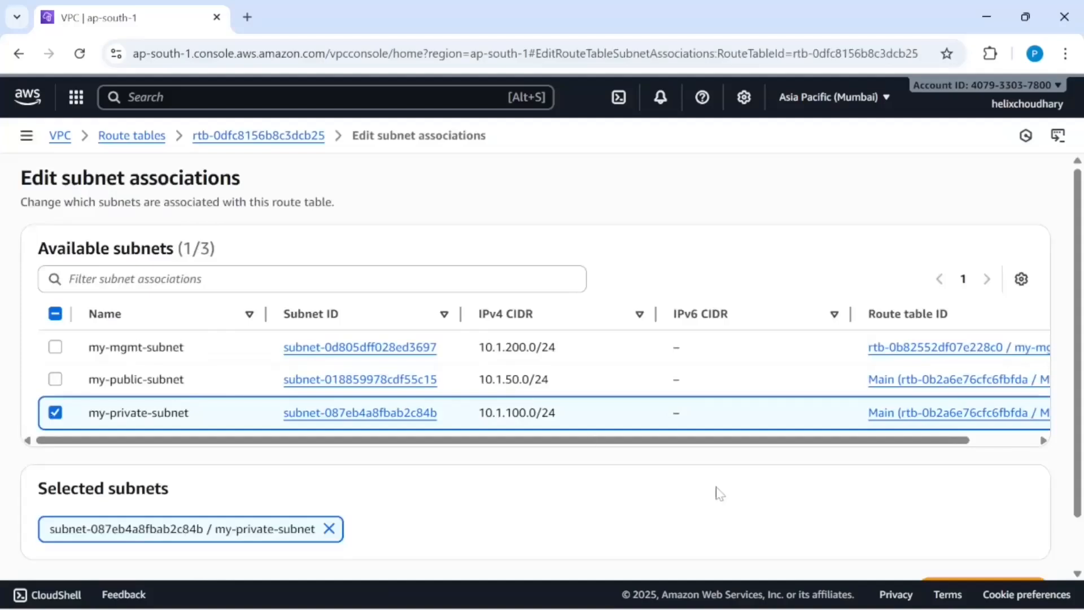
{"action": "scroll", "coordinate": [716, 493], "scroll_direction": "down", "scroll_amount": 2}
{"action": "left_click", "coordinate": [1007, 537]}
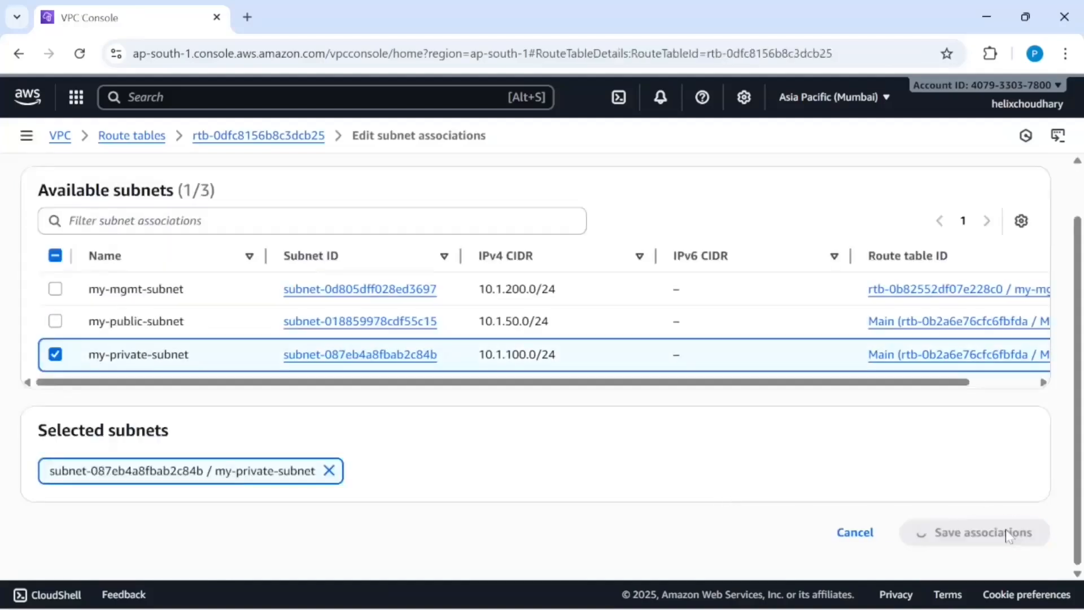
Associate my-public-subnet explicitly with the my-public-RT route table and save the association
{"action": "left_click", "coordinate": [84, 353]}
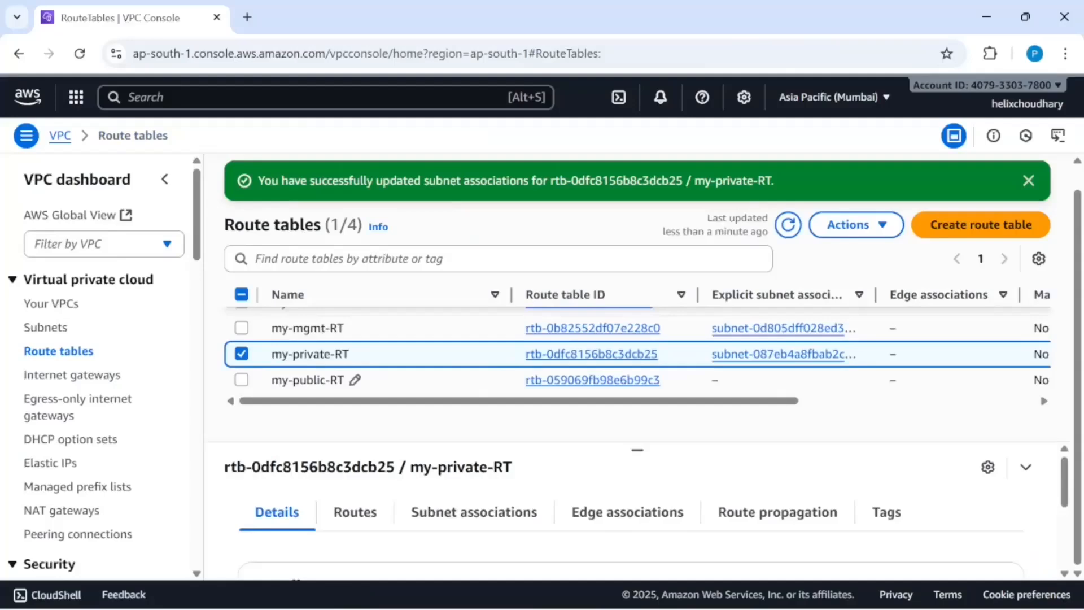
{"action": "left_click", "coordinate": [565, 381]}
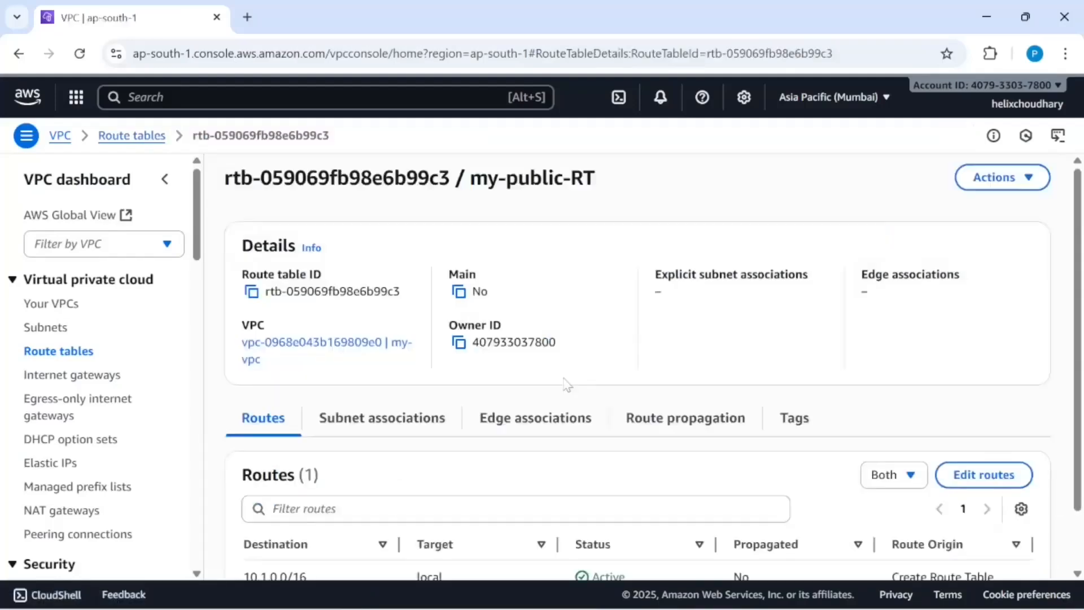
{"action": "scroll", "coordinate": [389, 395], "scroll_direction": "down", "scroll_amount": 1}
{"action": "left_click", "coordinate": [382, 363]}
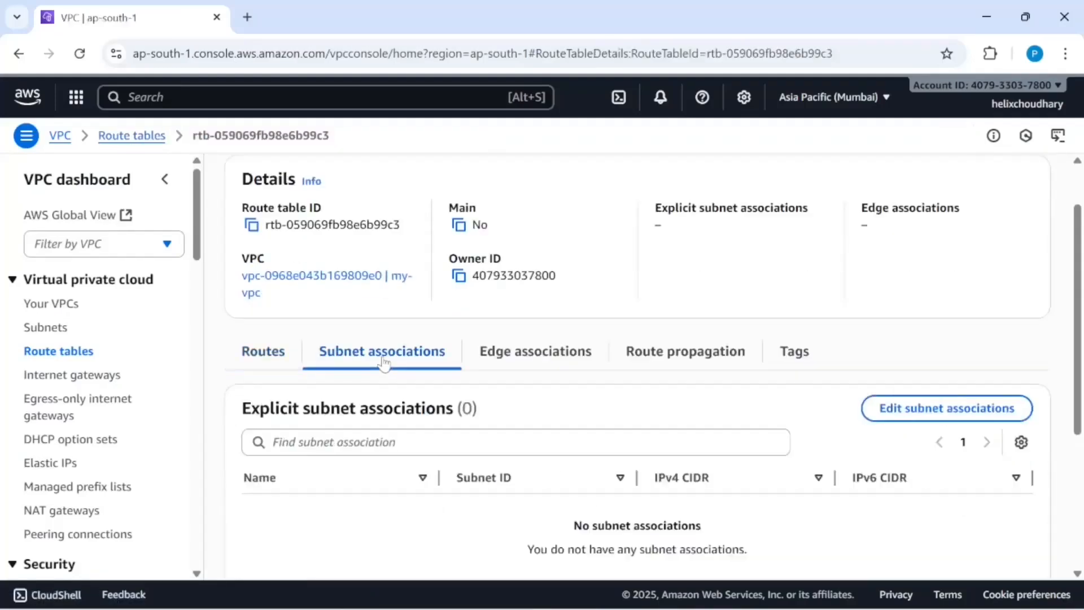
{"action": "scroll", "coordinate": [559, 415], "scroll_direction": "down", "scroll_amount": 2}
{"action": "left_click", "coordinate": [938, 286]}
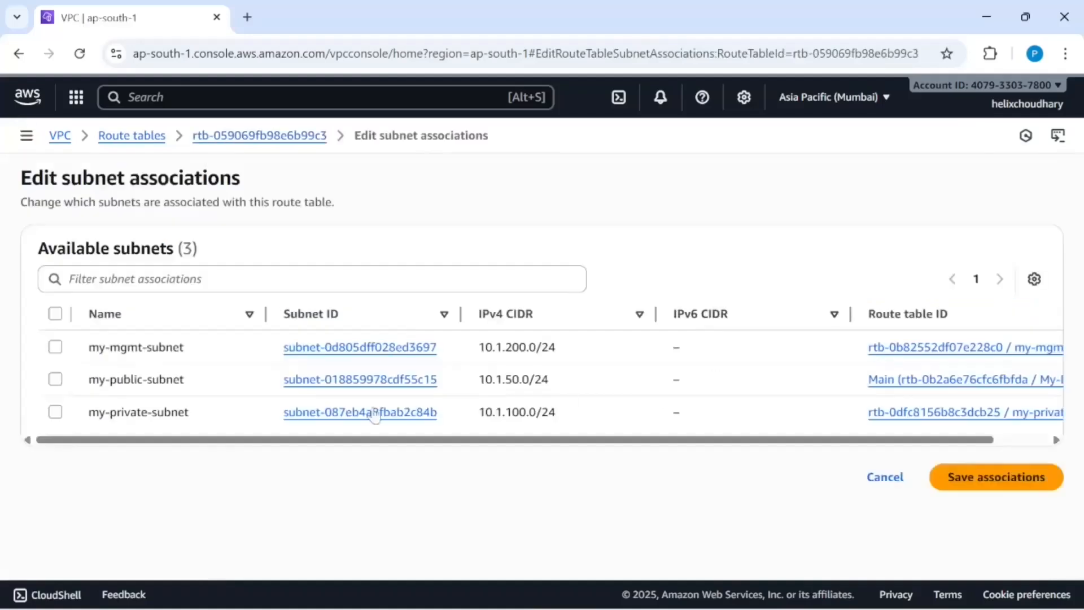
{"action": "left_click", "coordinate": [55, 379]}
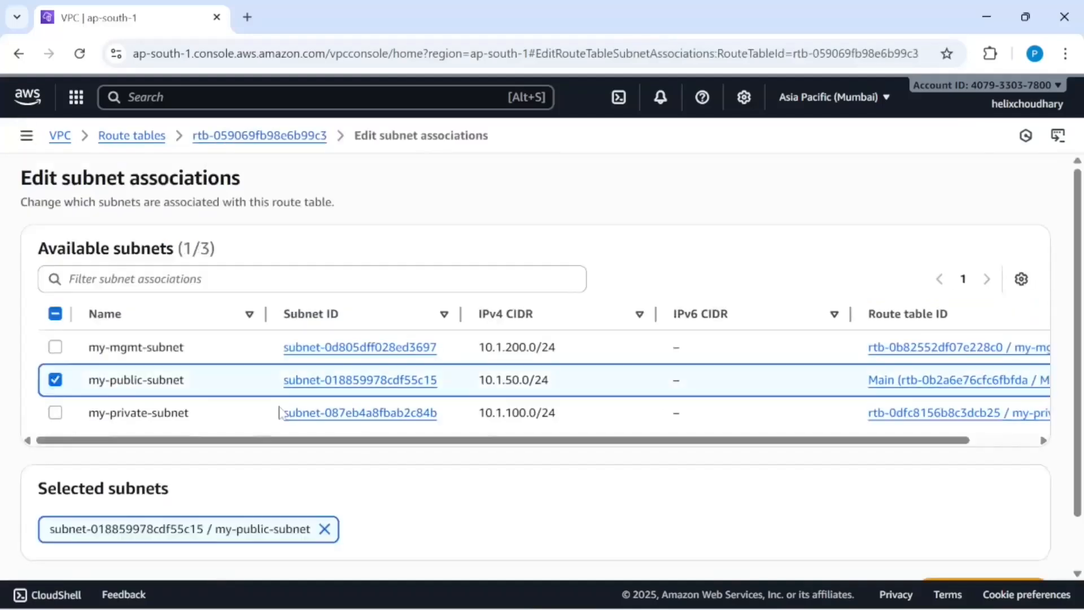
{"action": "scroll", "coordinate": [873, 496], "scroll_direction": "down", "scroll_amount": 1}
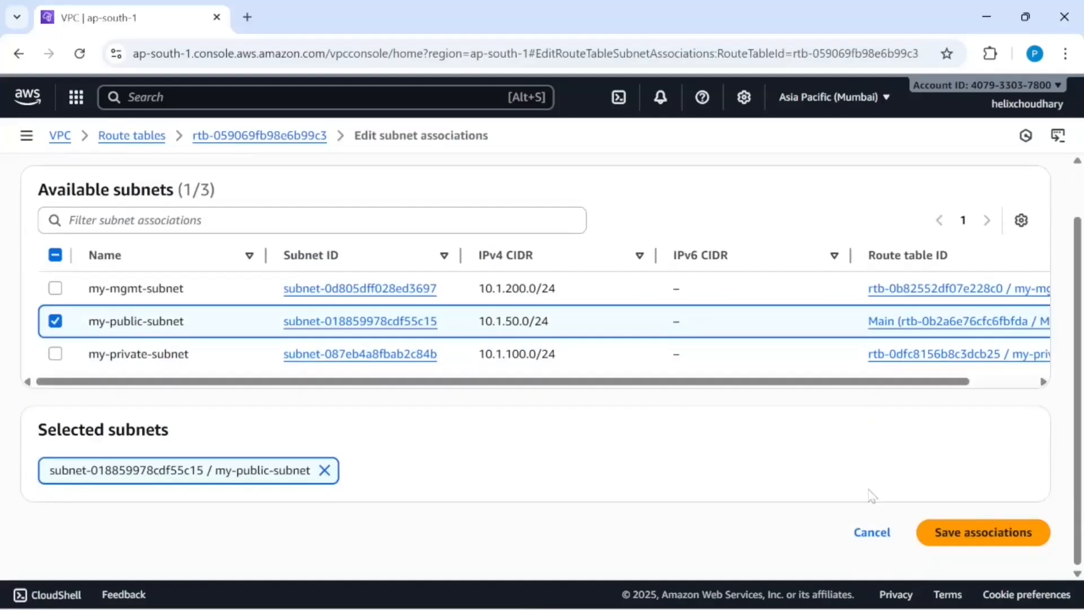
{"action": "left_click", "coordinate": [1011, 541]}
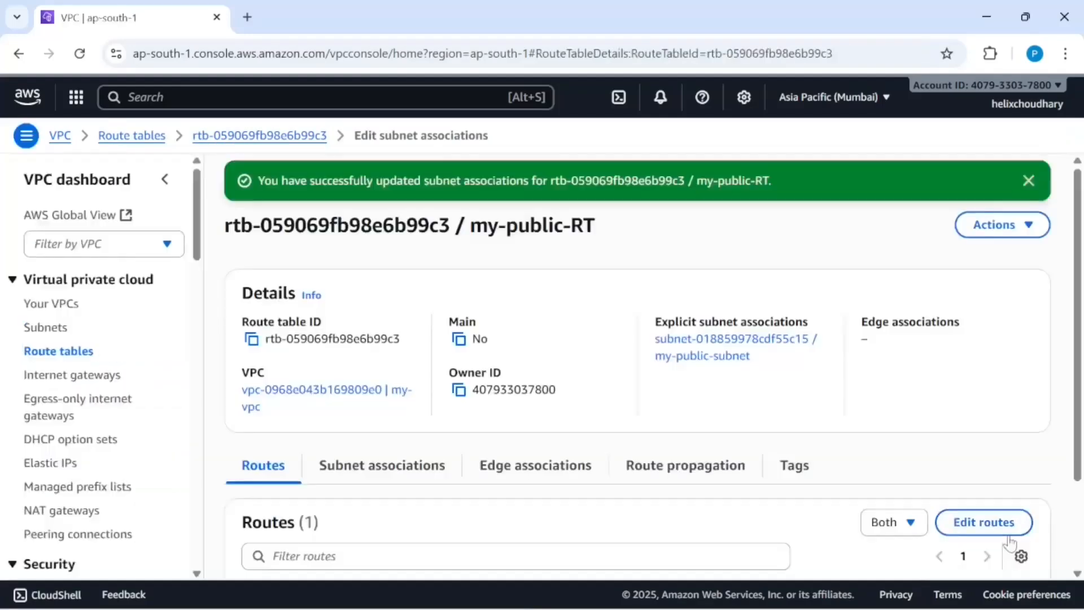
Review the lists of route tables, VPCs, subnets and internet gateways, and compare them with the network diagram in Microsoft Whiteboard
{"action": "left_click", "coordinate": [83, 354]}
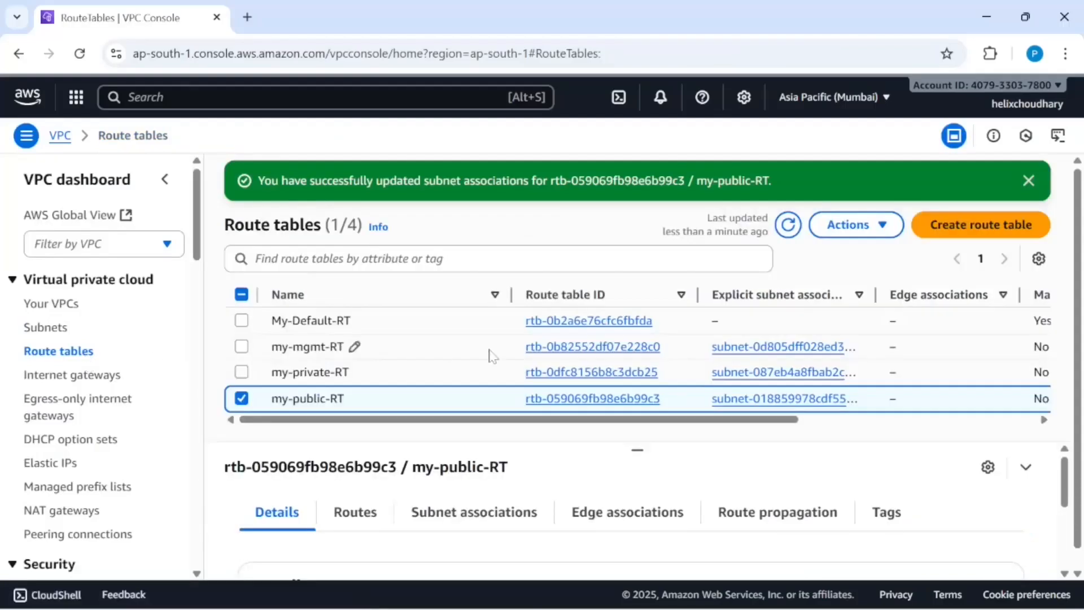
{"action": "left_click", "coordinate": [62, 305]}
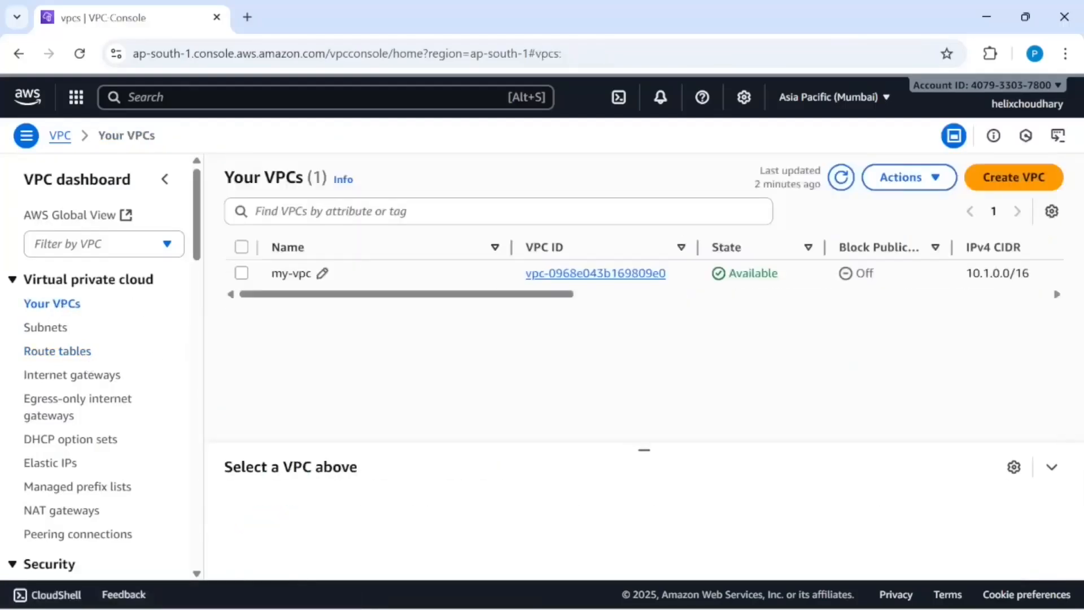
{"action": "left_click", "coordinate": [53, 336]}
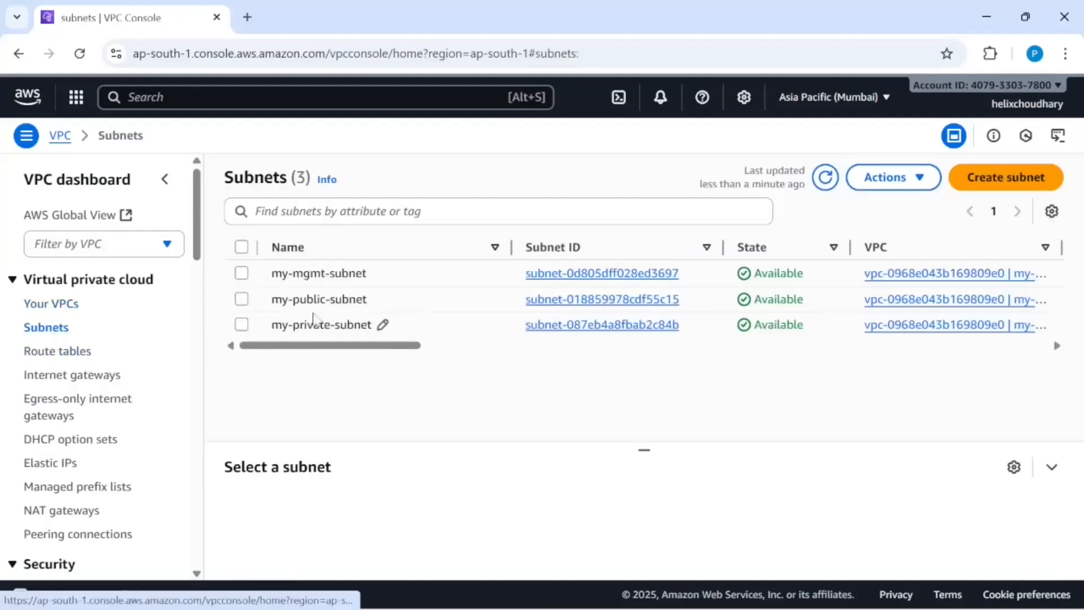
{"action": "left_click", "coordinate": [72, 351]}
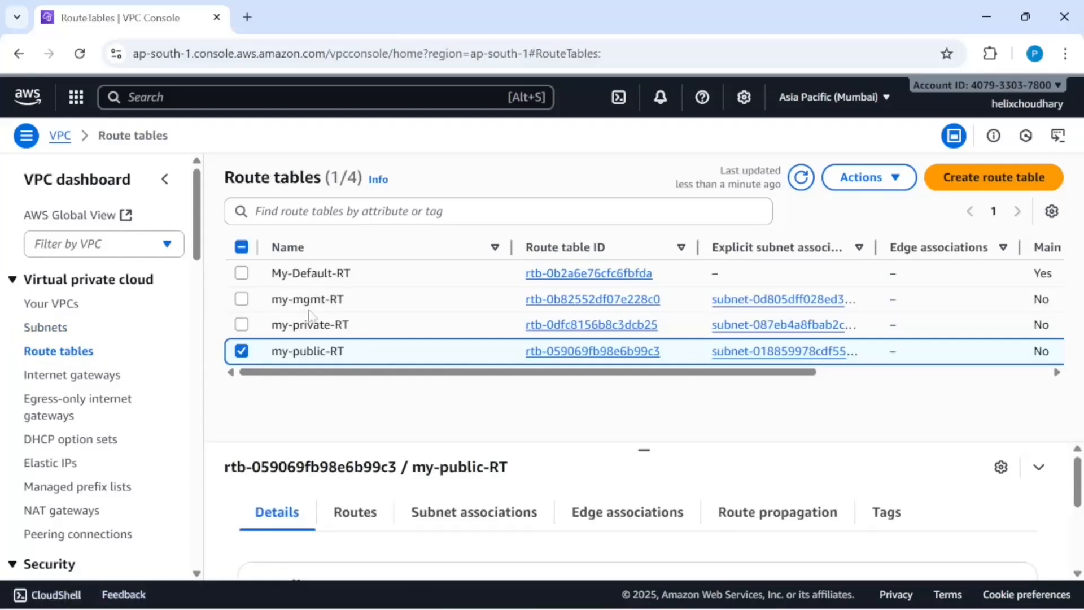
{"action": "left_click", "coordinate": [53, 327]}
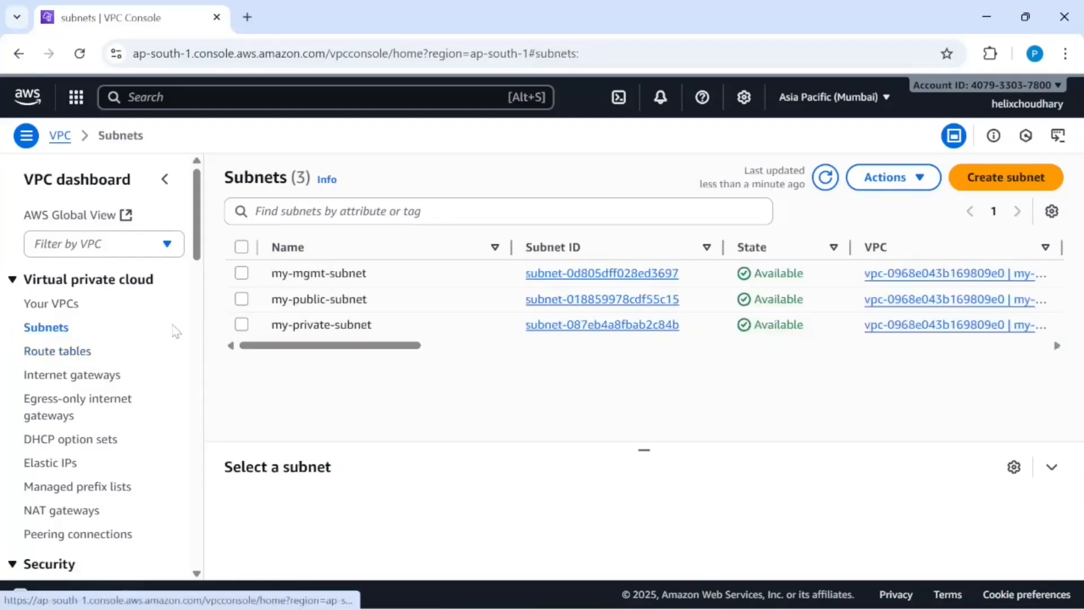
{"action": "left_click", "coordinate": [58, 351]}
{"action": "left_click", "coordinate": [88, 377]}
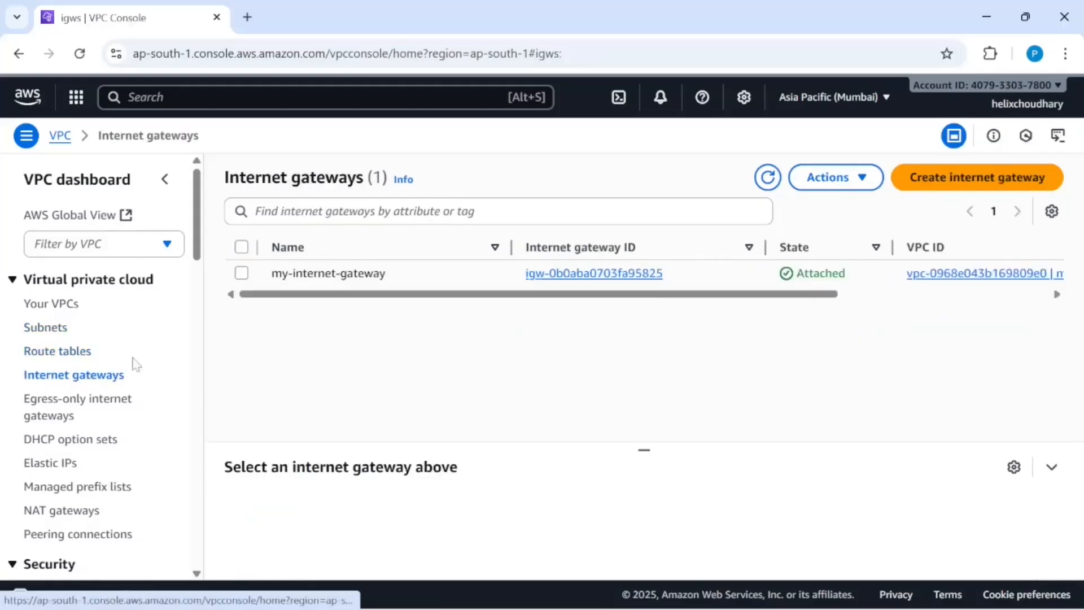
{"action": "key", "text": "alt+Tab"}
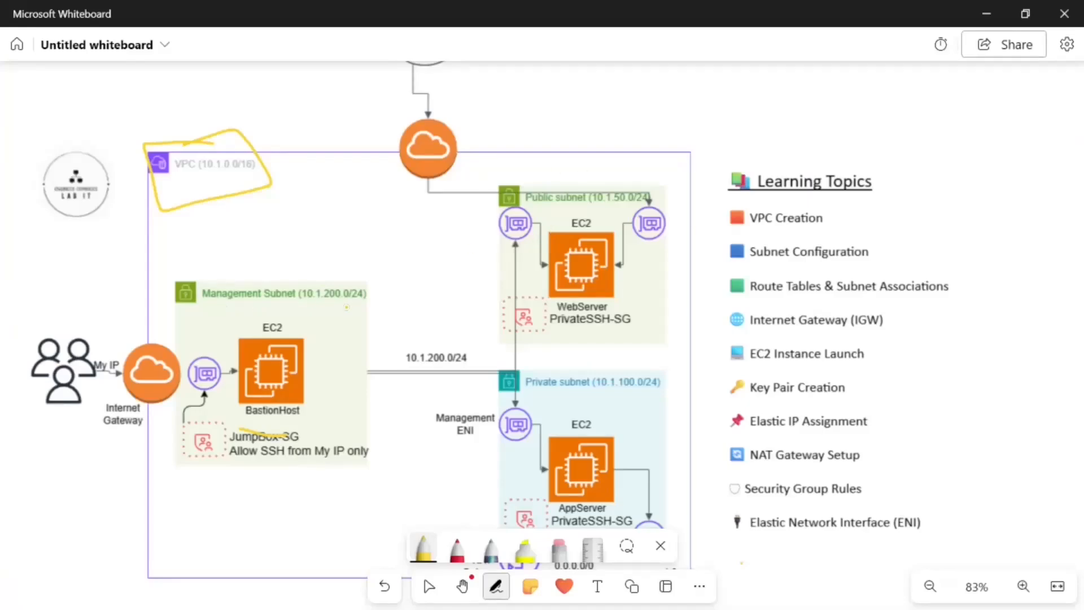
{"action": "key", "text": "alt+Tab"}
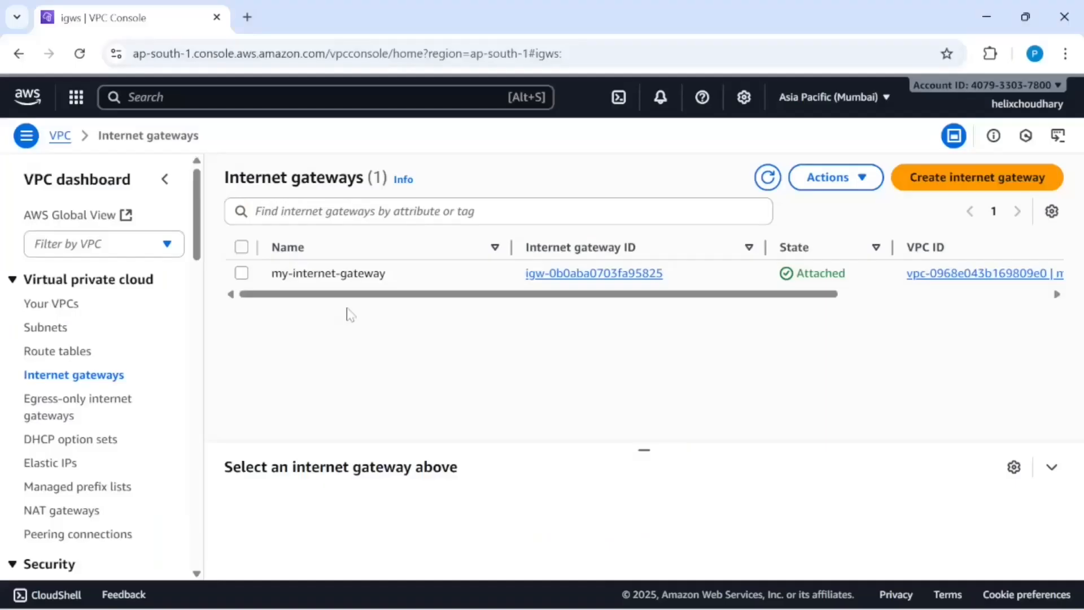
Open the routes of my-mgmt-RT for editing, examine the local route's destination, and return to the route table list without saving
{"action": "left_click", "coordinate": [79, 358]}
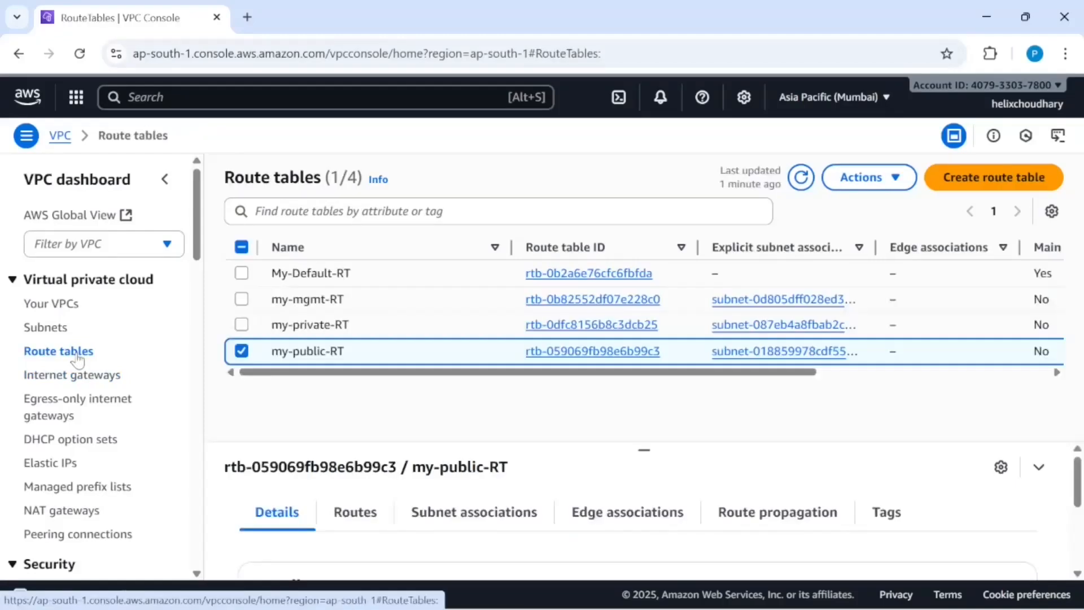
{"action": "left_click", "coordinate": [547, 300]}
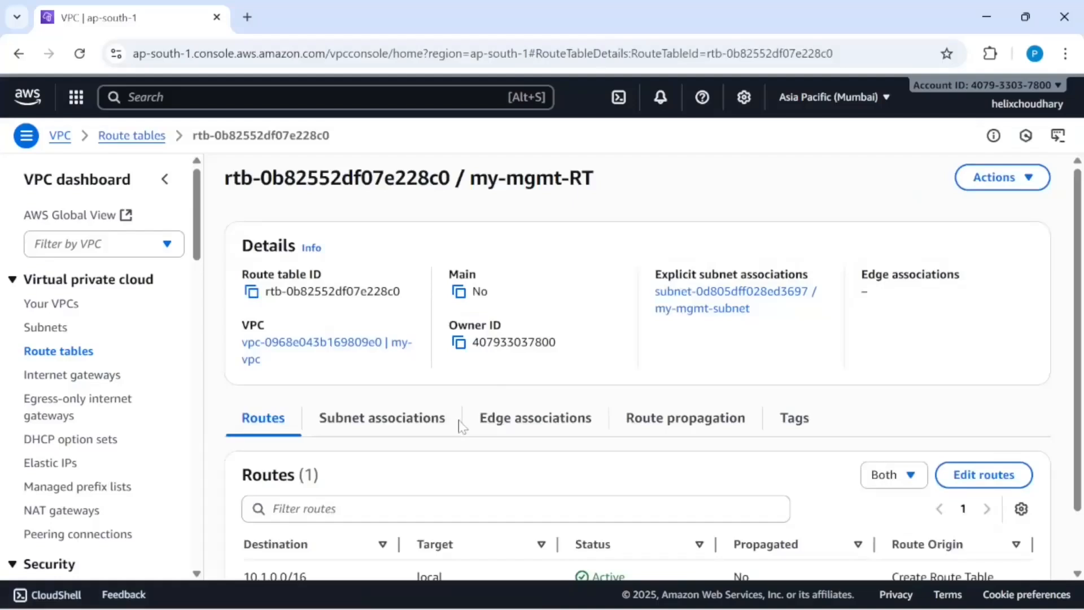
{"action": "scroll", "coordinate": [463, 426], "scroll_direction": "down", "scroll_amount": 1}
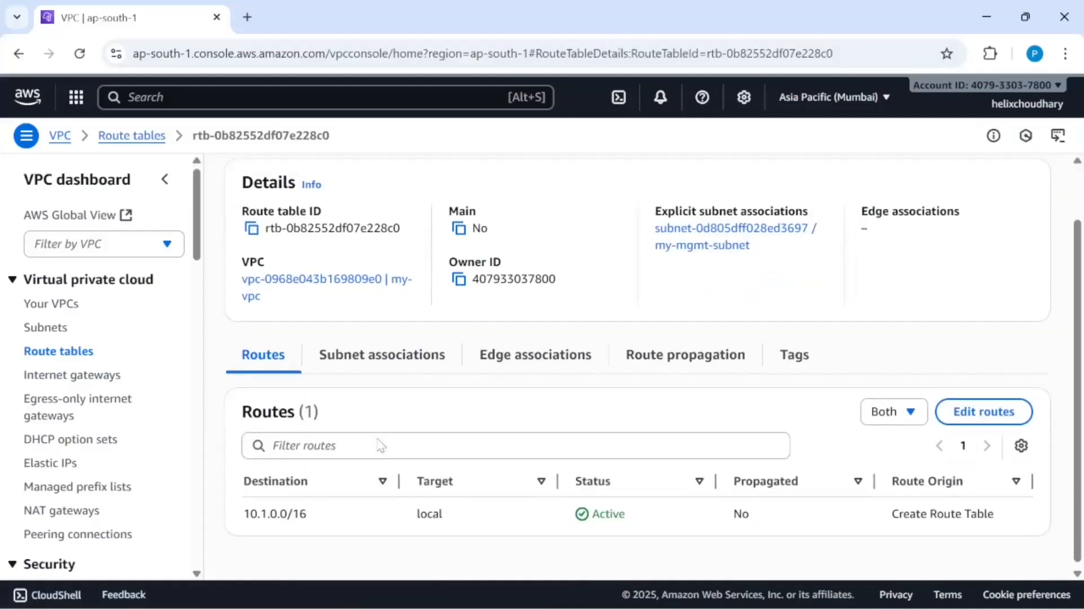
{"action": "left_click", "coordinate": [988, 410]}
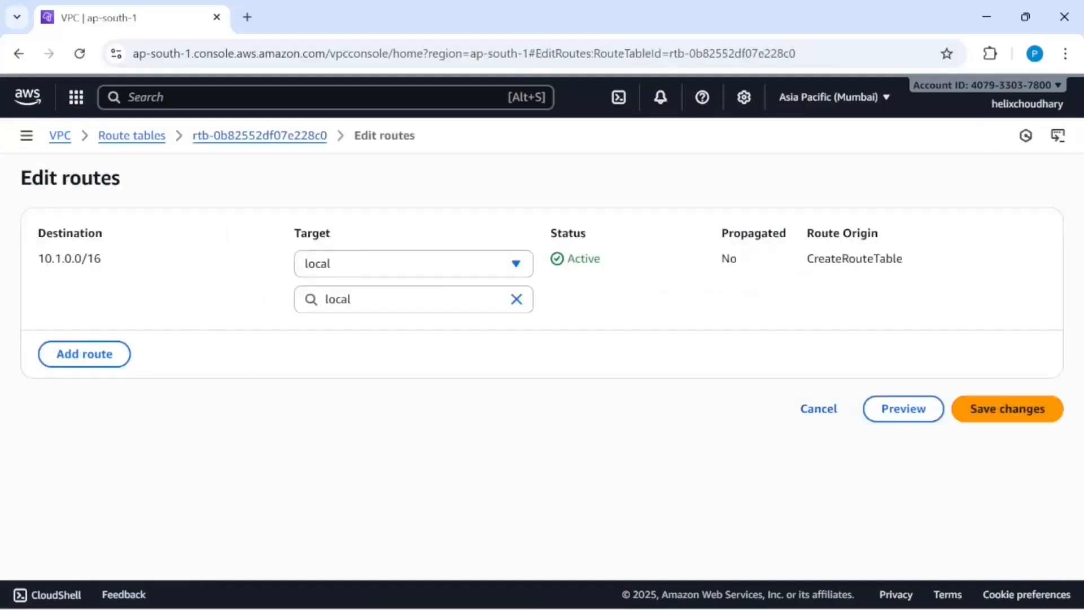
{"action": "left_click_drag", "start_coordinate": [101, 258], "coordinate": [29, 261]}
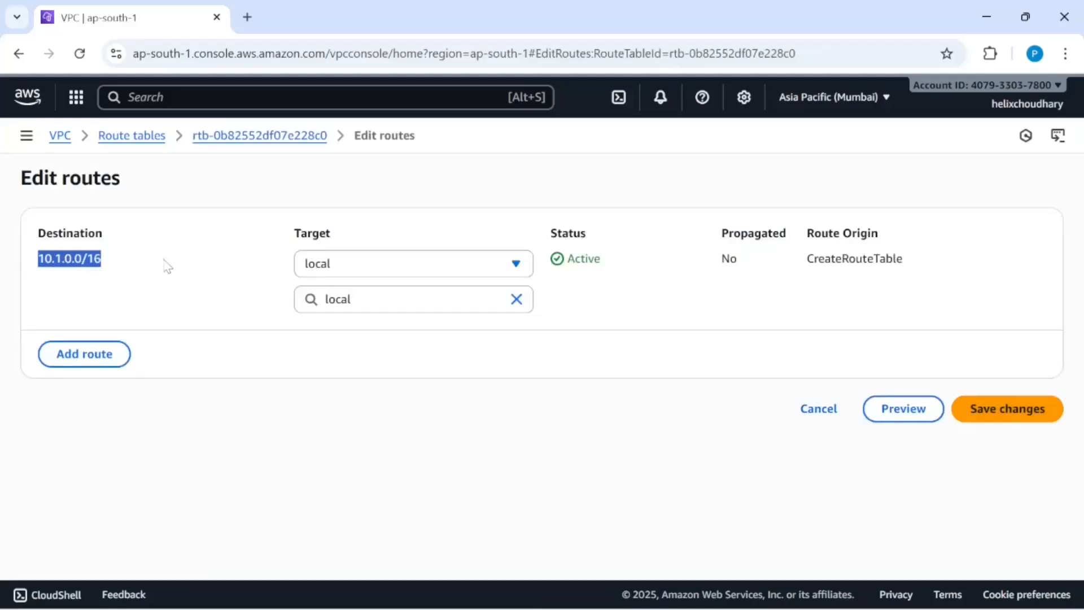
{"action": "left_click", "coordinate": [125, 265]}
{"action": "left_click_drag", "start_coordinate": [128, 265], "coordinate": [36, 258]}
{"action": "left_click", "coordinate": [118, 276]}
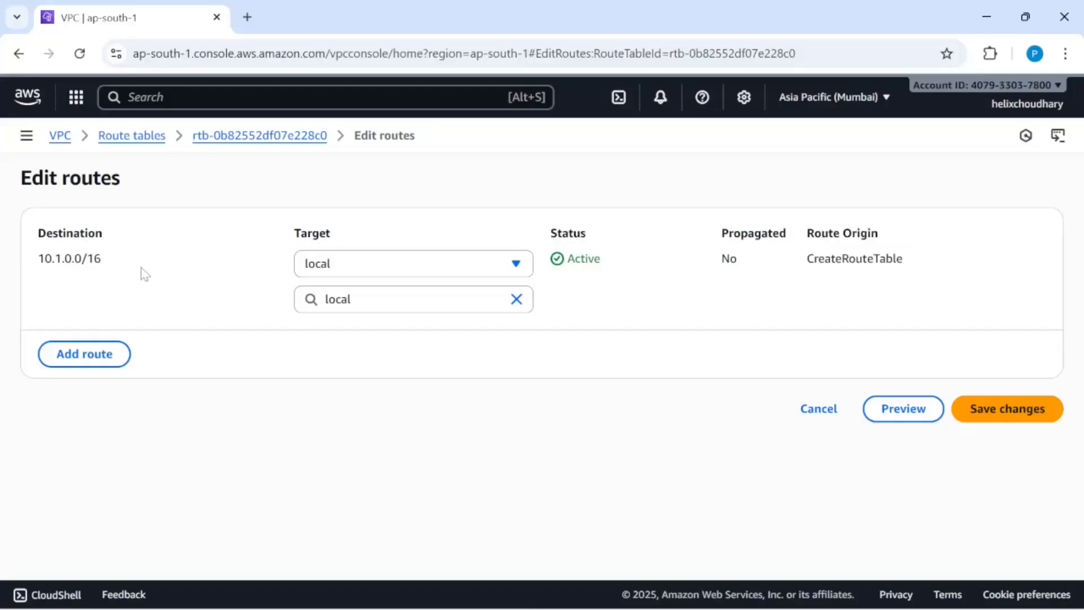
{"action": "left_click_drag", "start_coordinate": [108, 269], "coordinate": [30, 265]}
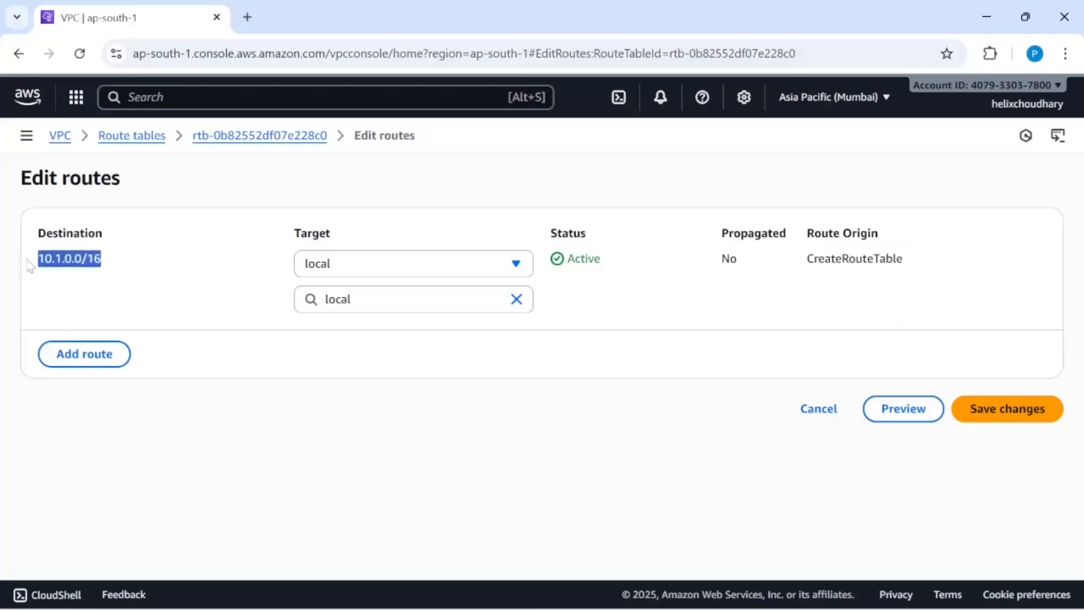
{"action": "left_click", "coordinate": [152, 282]}
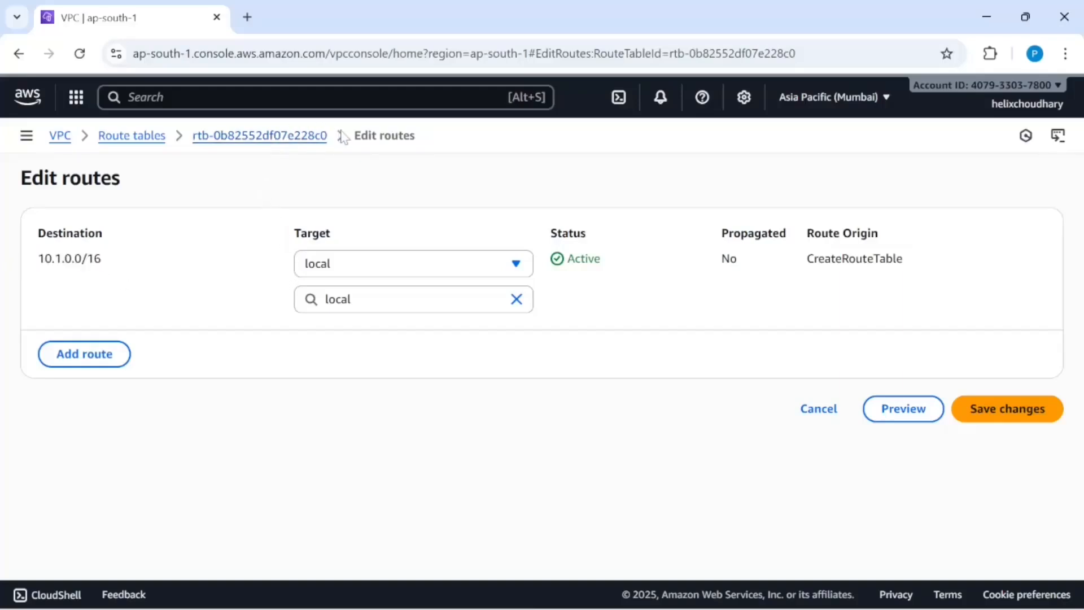
{"action": "left_click", "coordinate": [156, 144]}
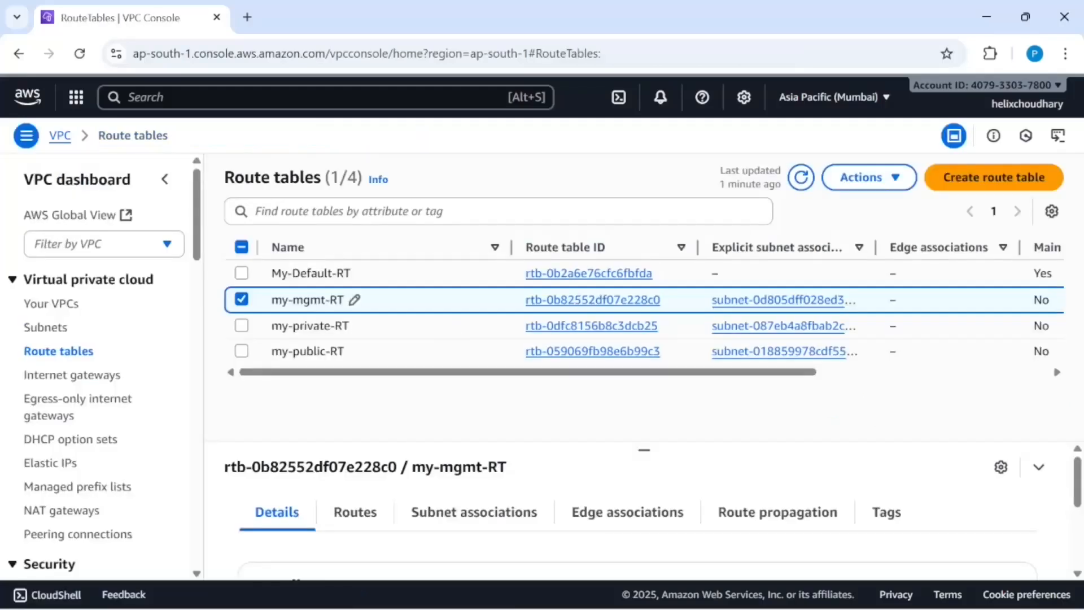
Check the diagram in Microsoft Whiteboard, examine the subnet associations of my-mgmt-RT in the AWS console, and return to the route table list
{"action": "key", "text": "alt+Tab"}
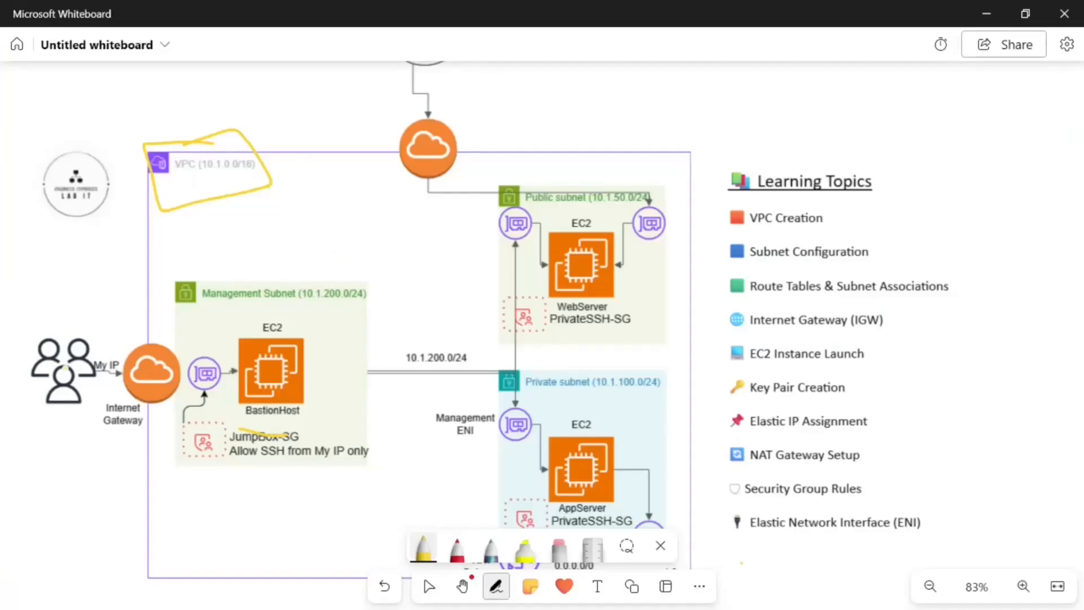
{"action": "key", "text": "alt+Tab"}
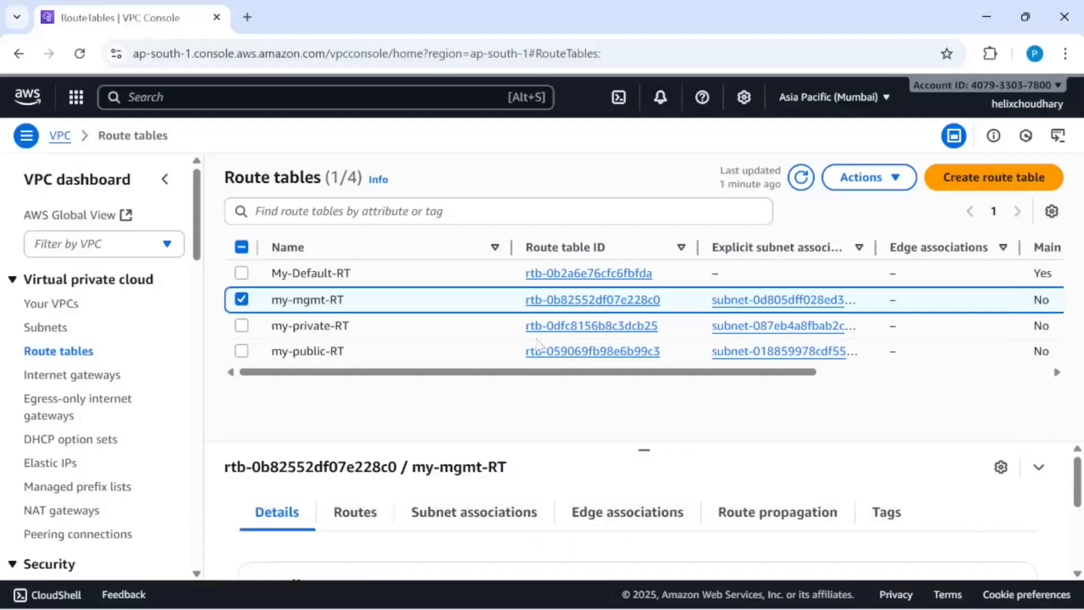
{"action": "left_click", "coordinate": [564, 301]}
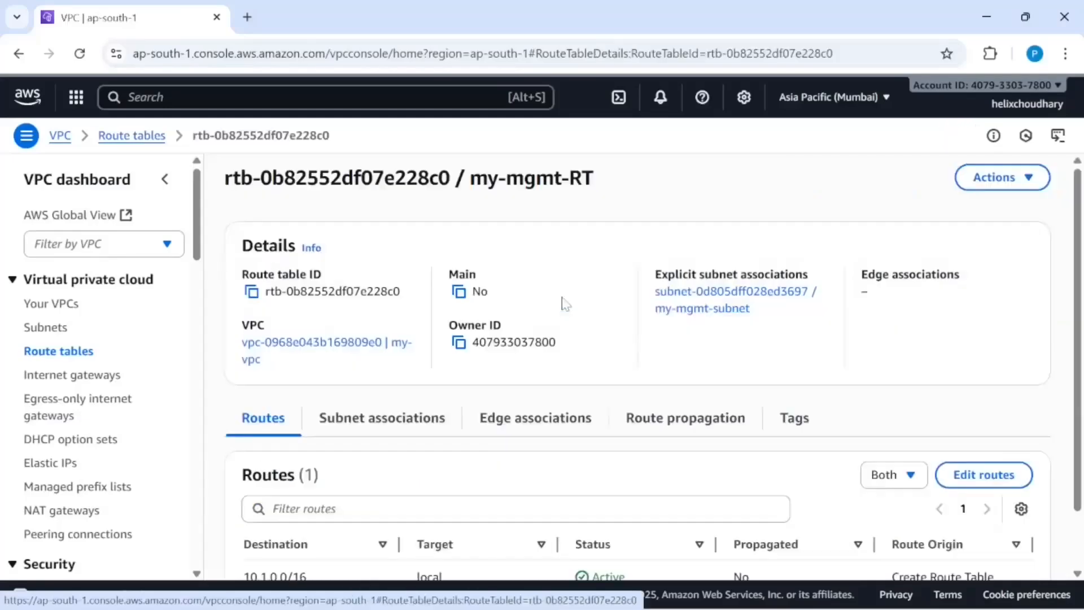
{"action": "left_click", "coordinate": [398, 429]}
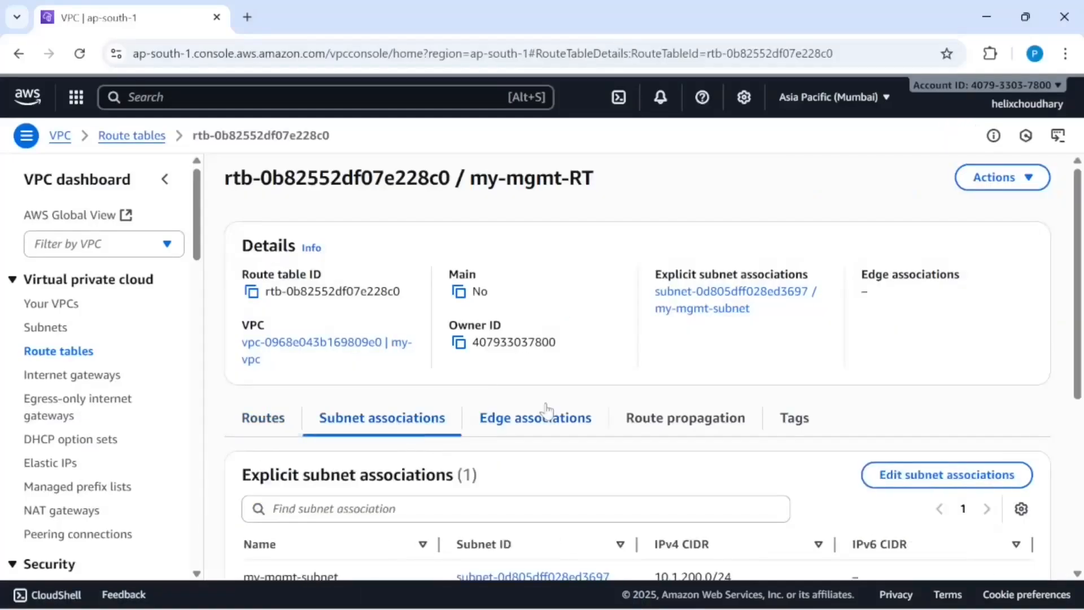
{"action": "scroll", "coordinate": [577, 408], "scroll_direction": "down", "scroll_amount": 2}
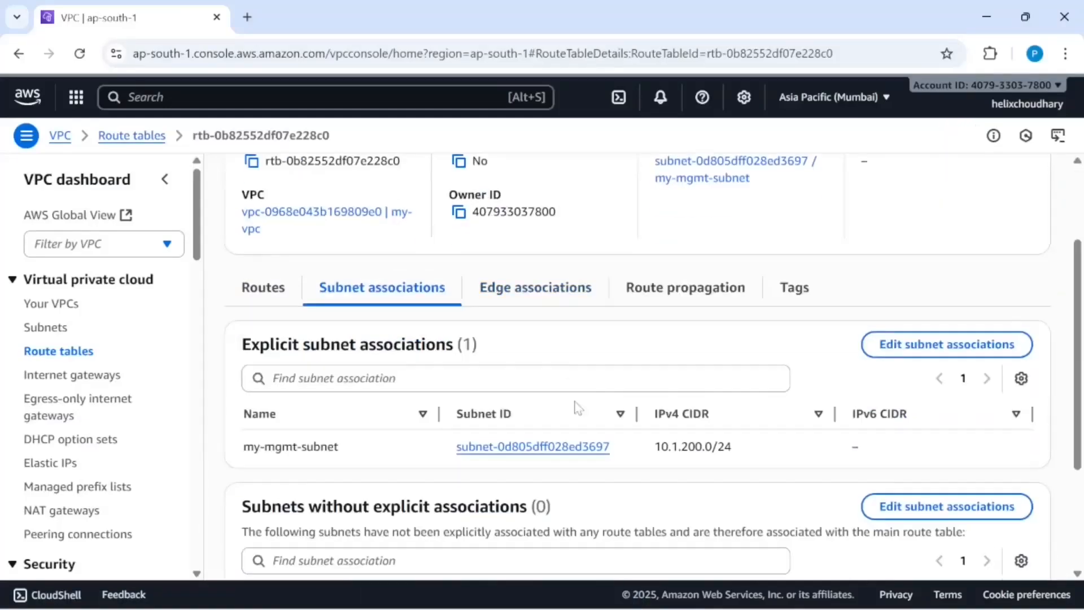
{"action": "left_click", "coordinate": [64, 352]}
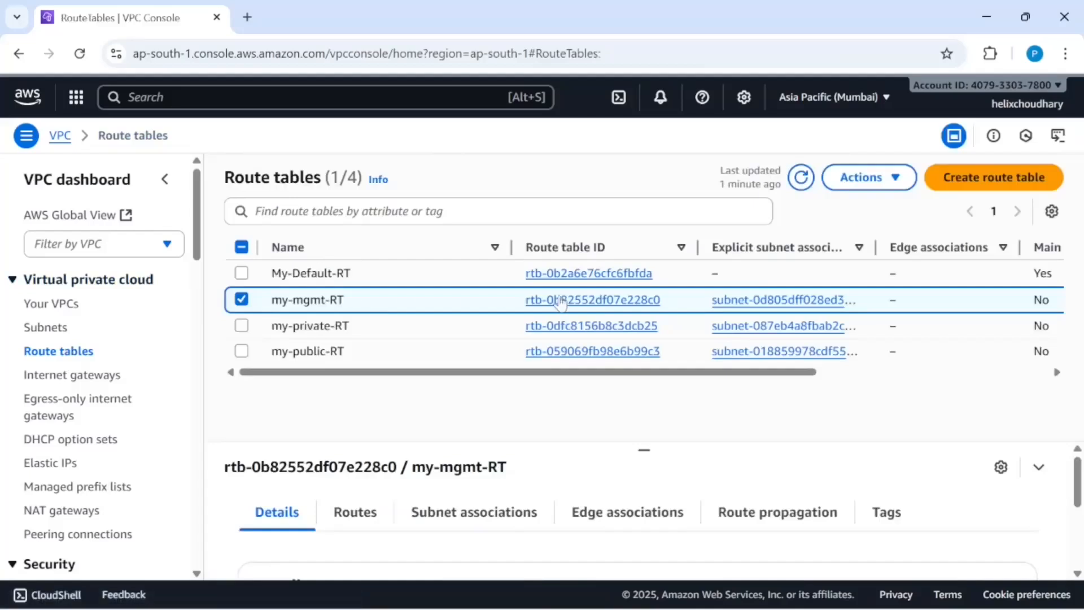
Open the my-mgmt-RT route table for route editing and add a route with destination 0.0.0.0/0
{"action": "left_click", "coordinate": [565, 303]}
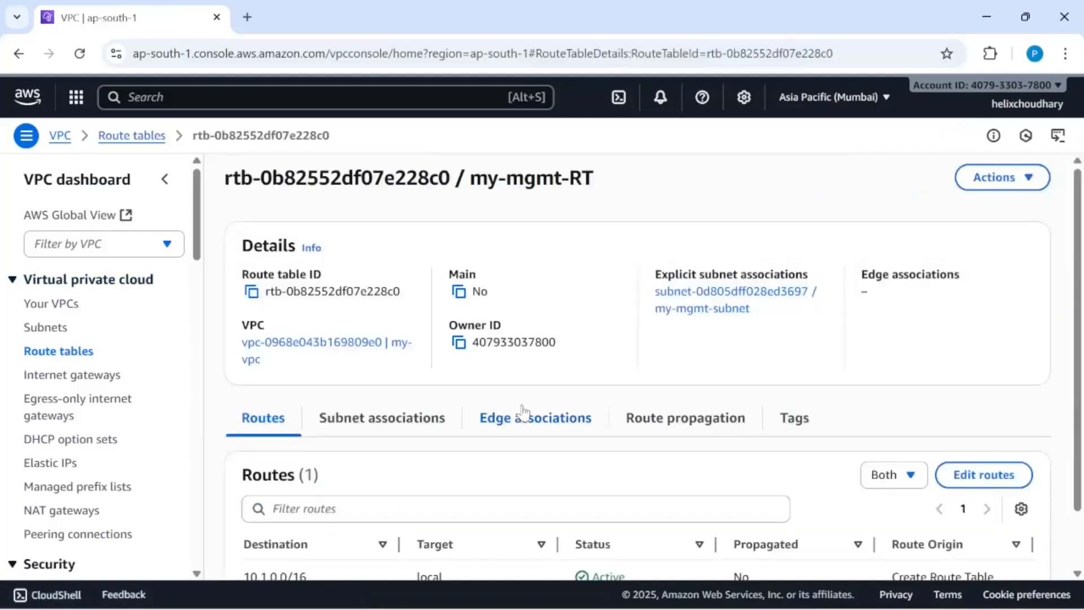
{"action": "scroll", "coordinate": [523, 412], "scroll_direction": "down", "scroll_amount": 1}
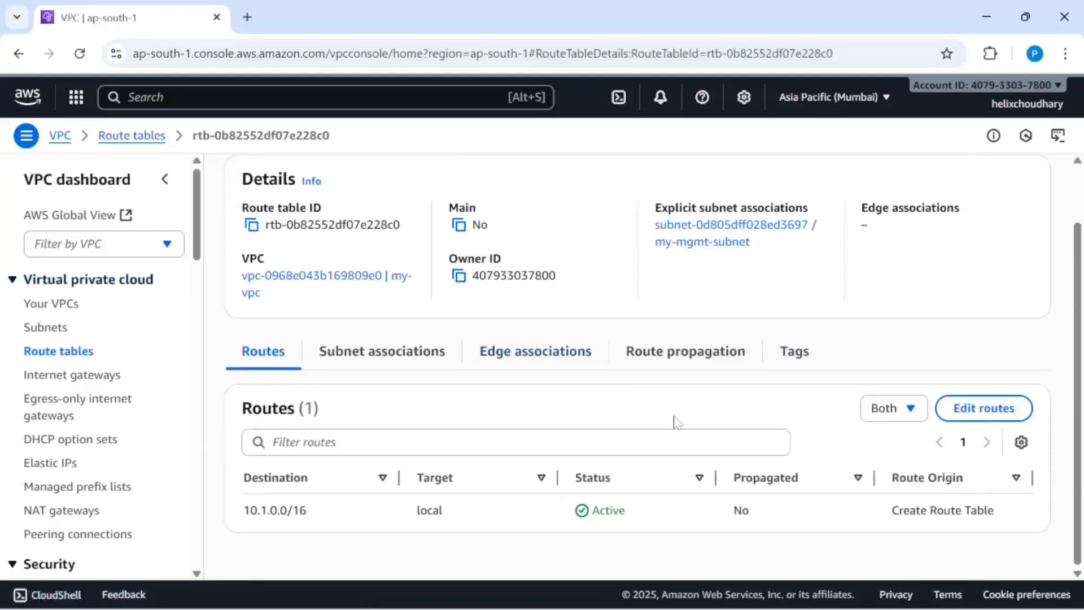
{"action": "left_click", "coordinate": [984, 407]}
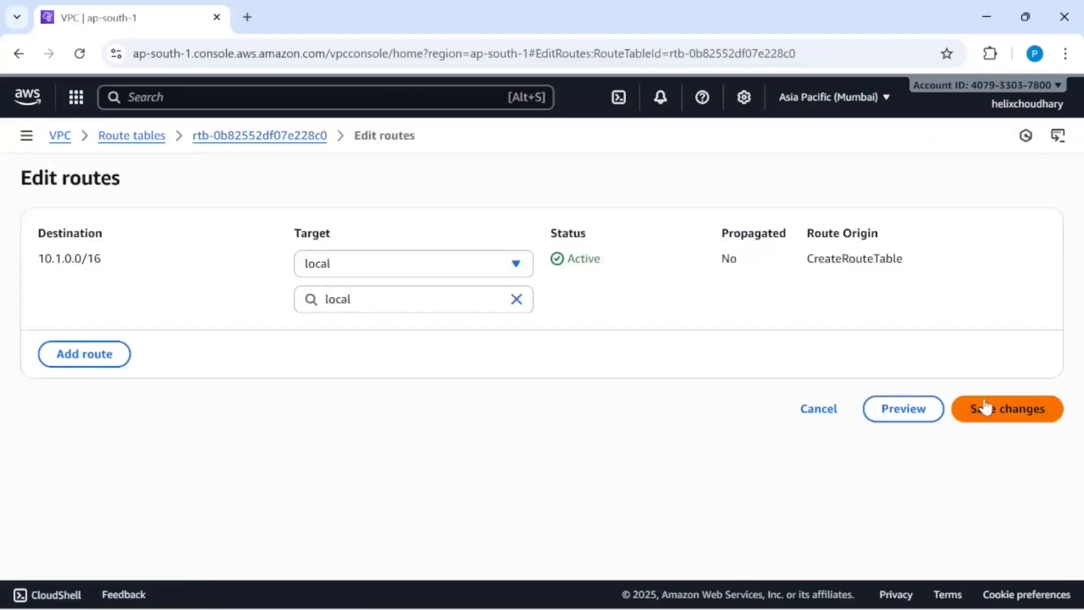
{"action": "left_click", "coordinate": [66, 357]}
{"action": "left_click", "coordinate": [156, 334]}
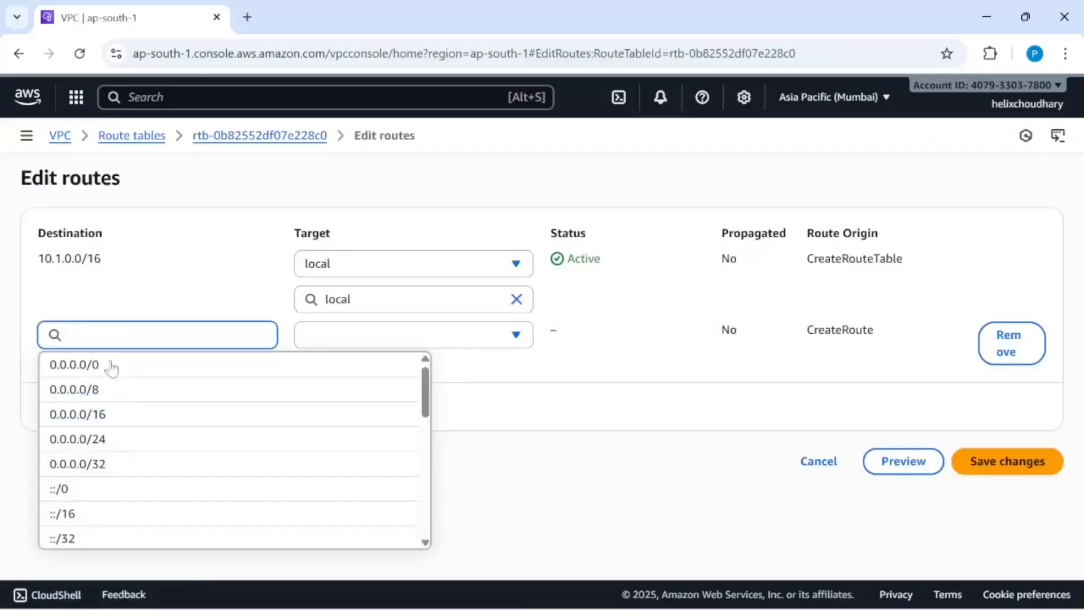
{"action": "left_click", "coordinate": [99, 365]}
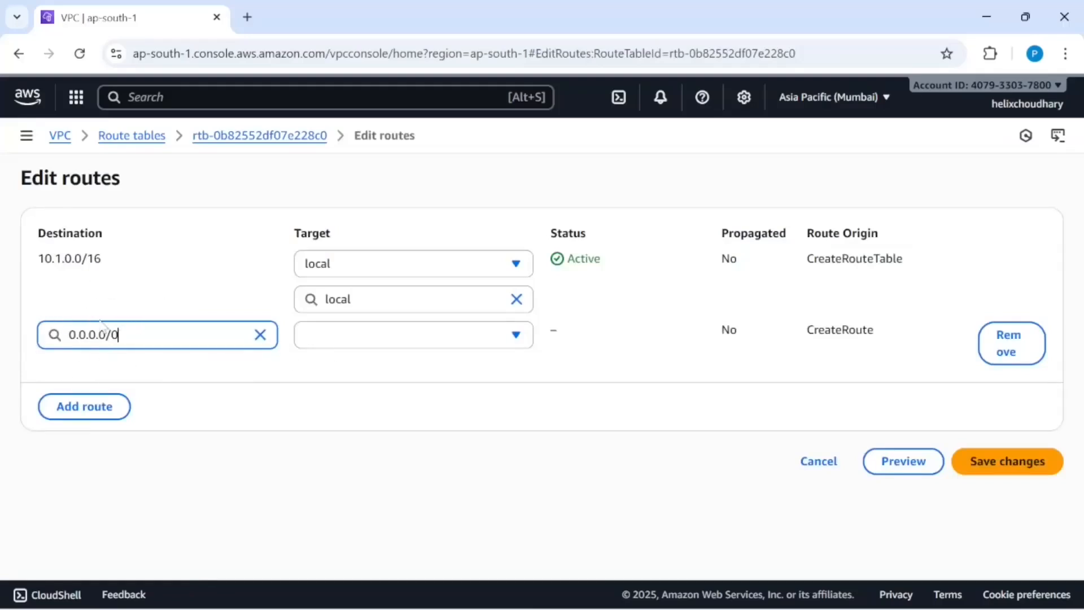
Target the new my-mgmt-RT route at the Internet Gateway my-internet-gateway, save the changes, and check the diagram in Microsoft Whiteboard
{"action": "left_click_drag", "start_coordinate": [106, 258], "coordinate": [34, 261]}
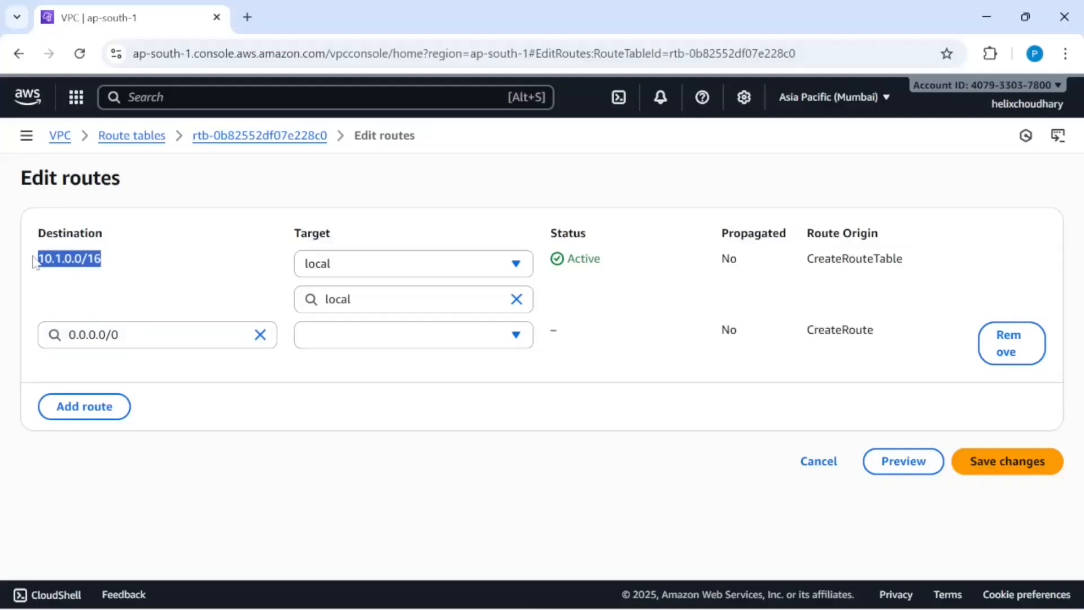
{"action": "left_click", "coordinate": [122, 280]}
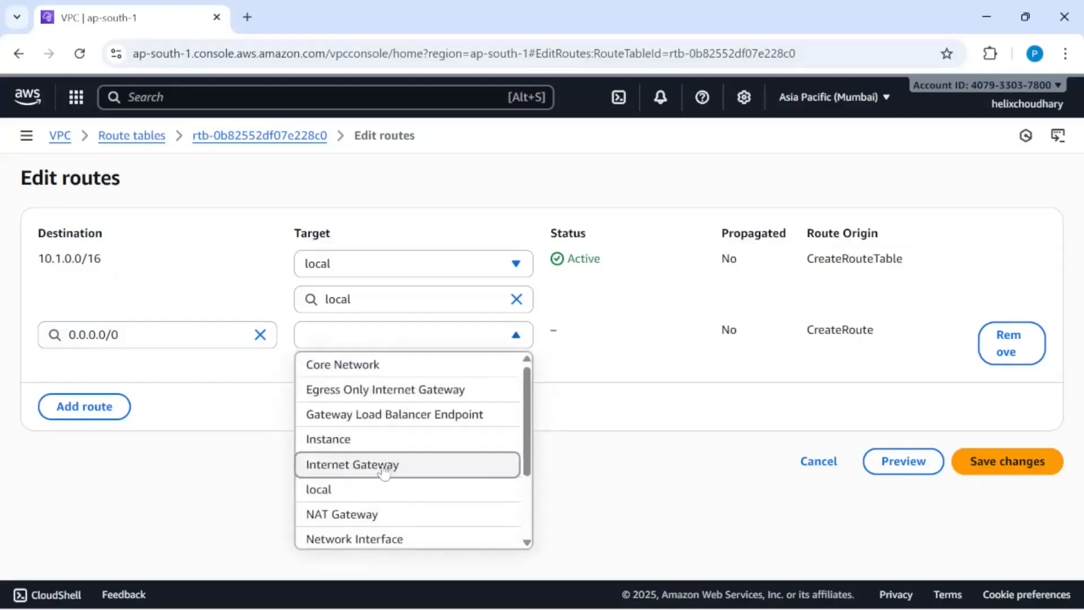
{"action": "left_click", "coordinate": [354, 470]}
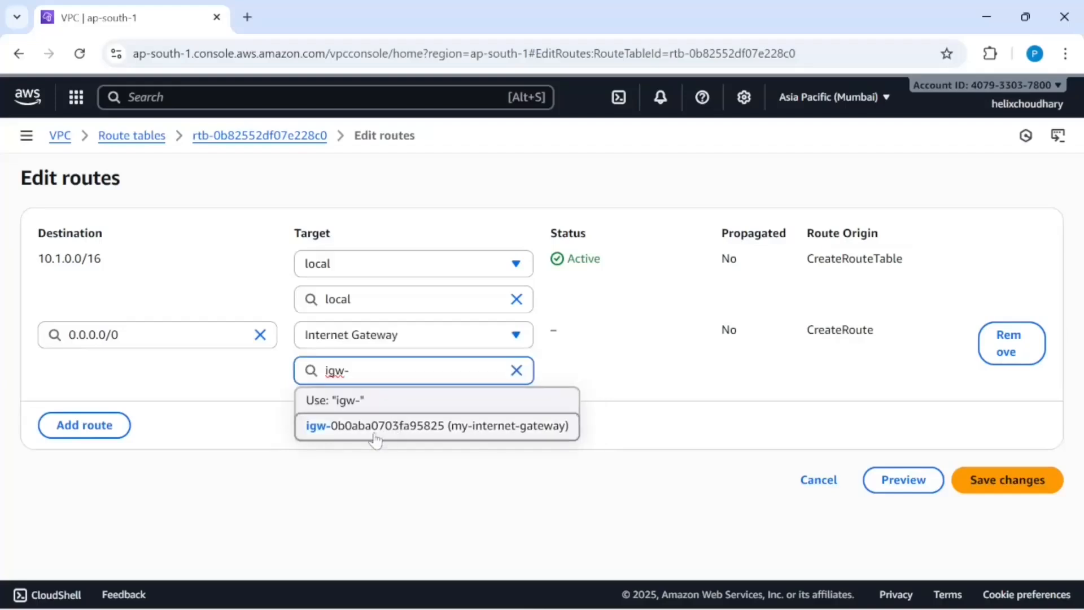
{"action": "left_click", "coordinate": [512, 434]}
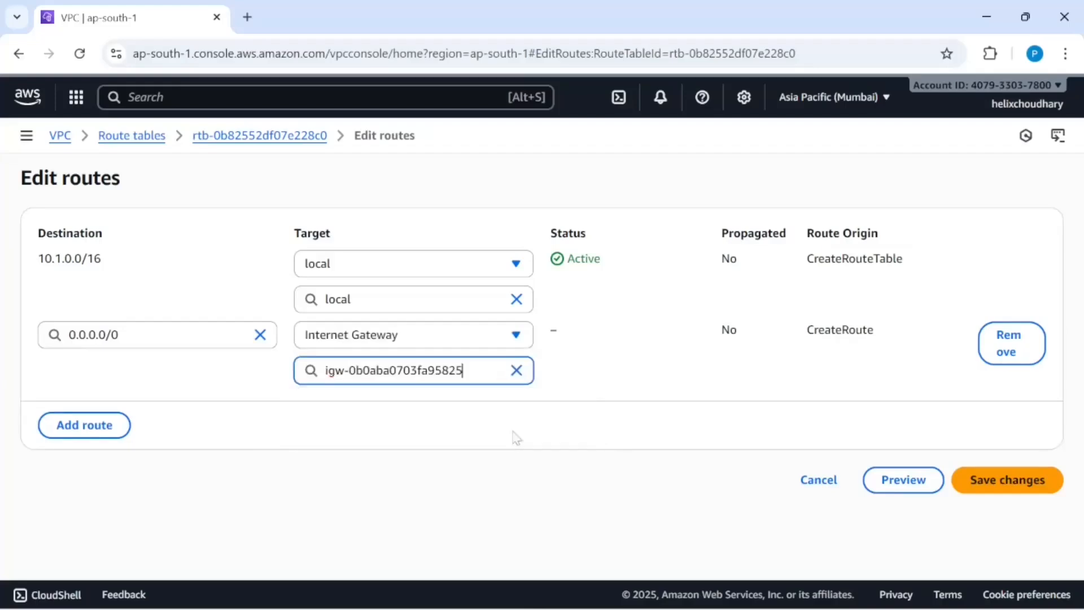
{"action": "left_click", "coordinate": [1022, 481]}
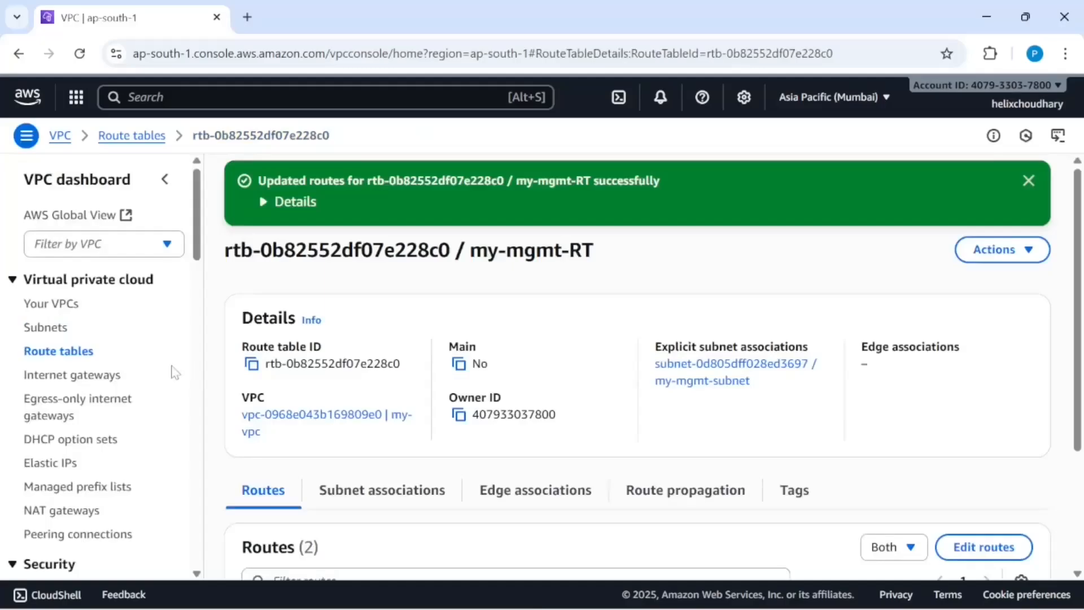
{"action": "key", "text": "alt+Tab"}
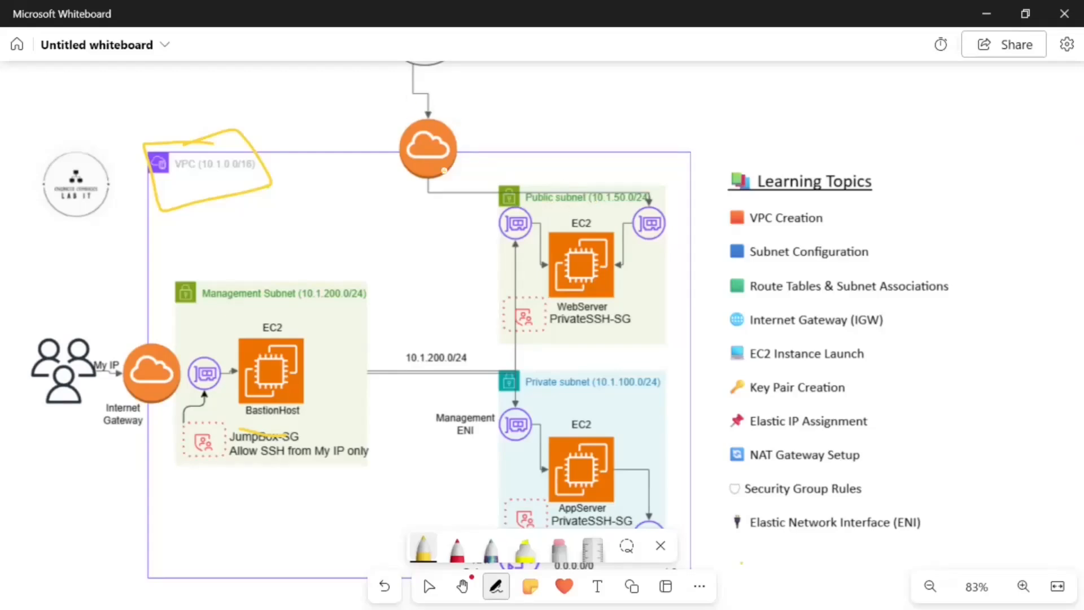
{"action": "key", "text": "alt+Tab"}
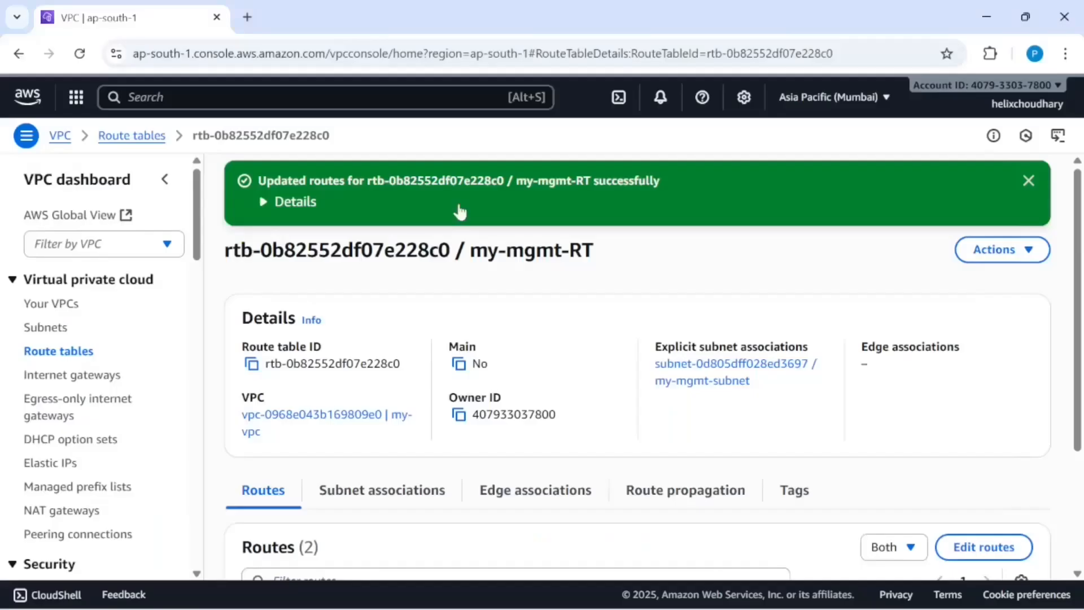
Open the my-public-RT route table for route editing in the AWS console and add a route with destination 0.0.0.0/0
{"action": "left_click", "coordinate": [68, 352]}
{"action": "scroll", "coordinate": [409, 383], "scroll_direction": "down", "scroll_amount": 1}
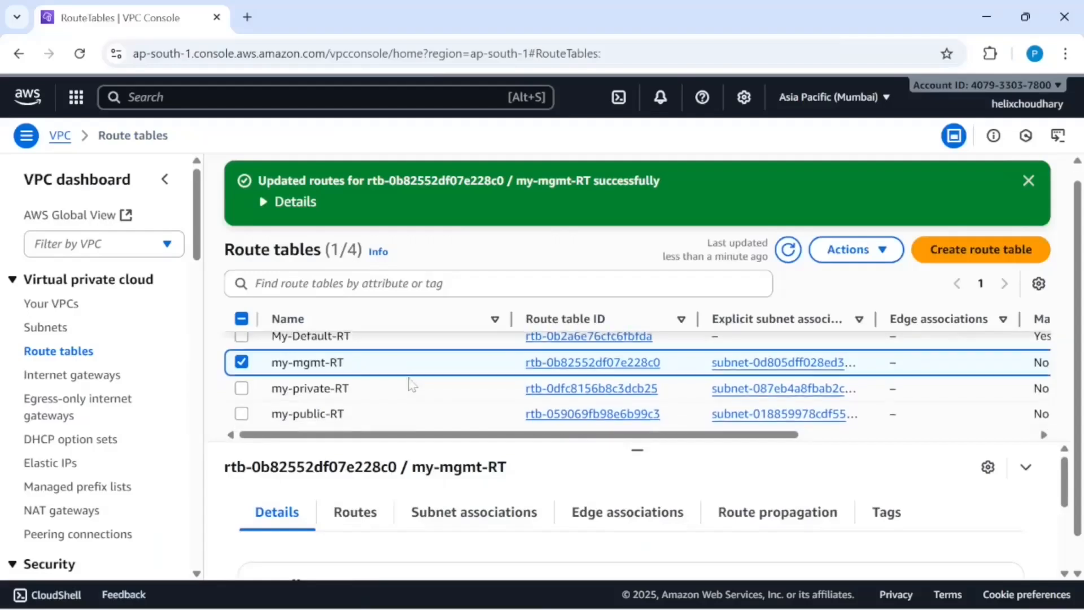
{"action": "left_click", "coordinate": [564, 415]}
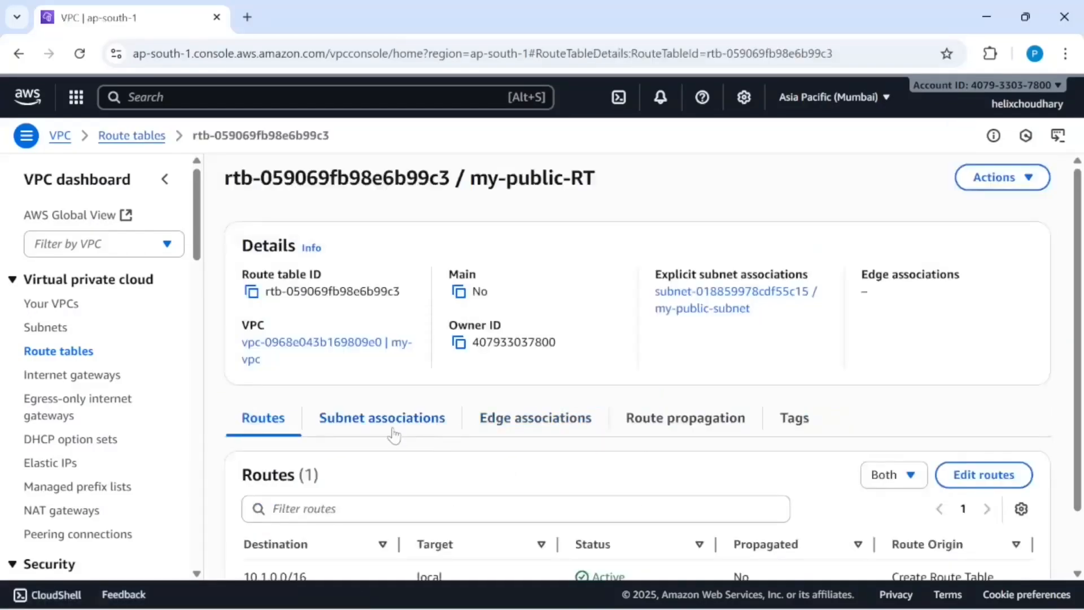
{"action": "left_click", "coordinate": [957, 474]}
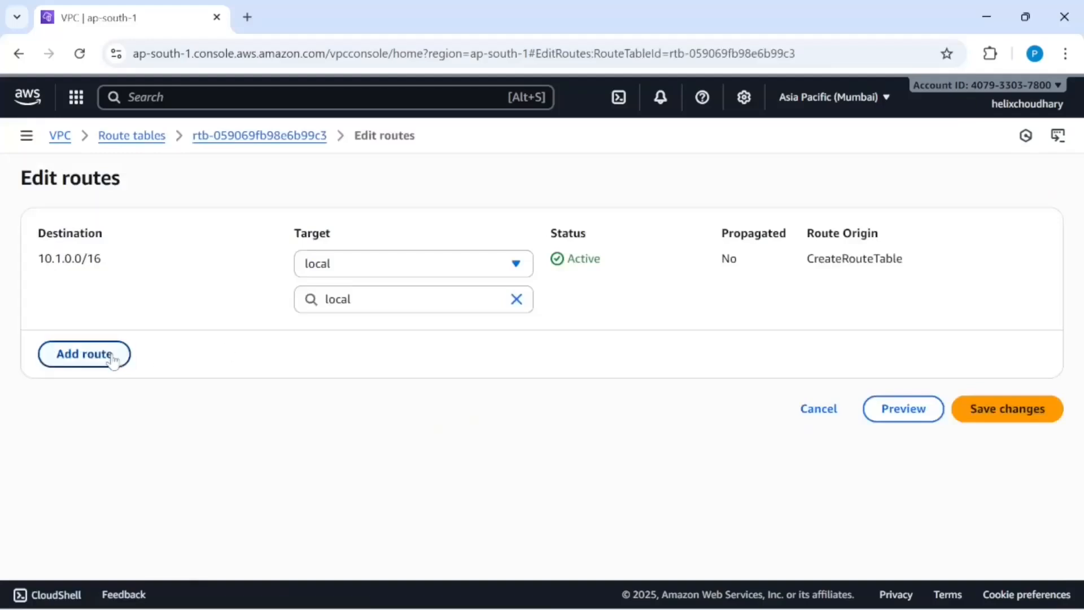
{"action": "left_click", "coordinate": [91, 356]}
{"action": "left_click", "coordinate": [161, 335]}
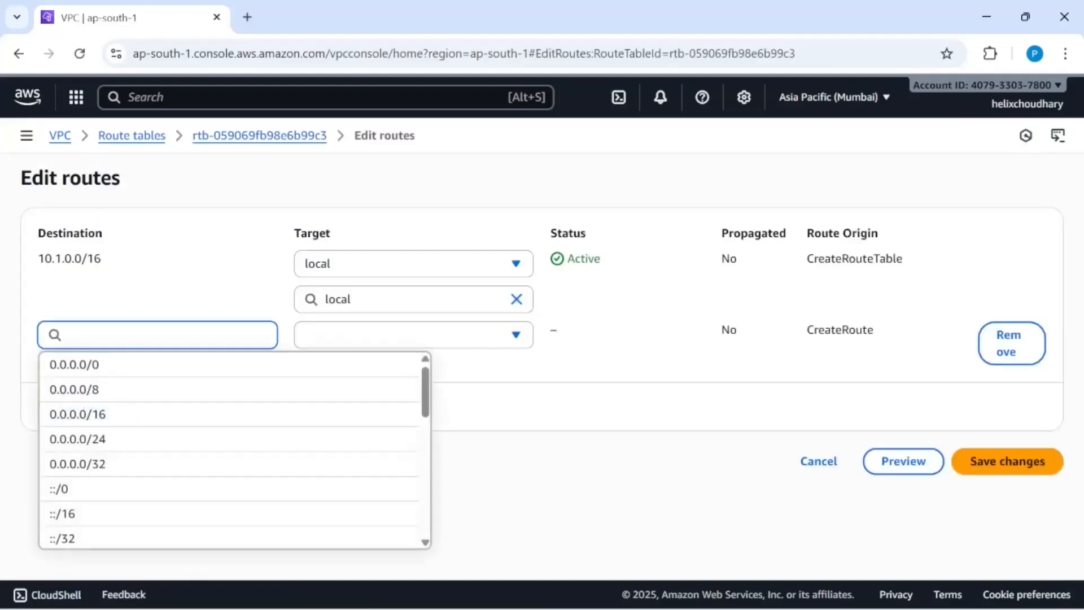
{"action": "left_click", "coordinate": [111, 371]}
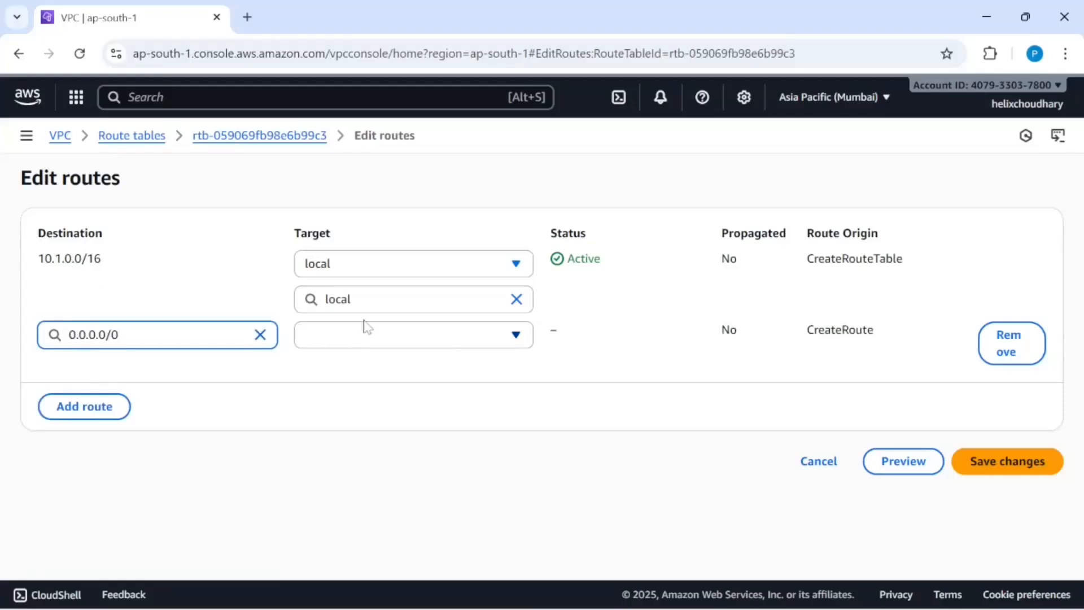
Target the new my-public-RT route at the Internet Gateway my-internet-gateway and save the changes
{"action": "left_click", "coordinate": [361, 339]}
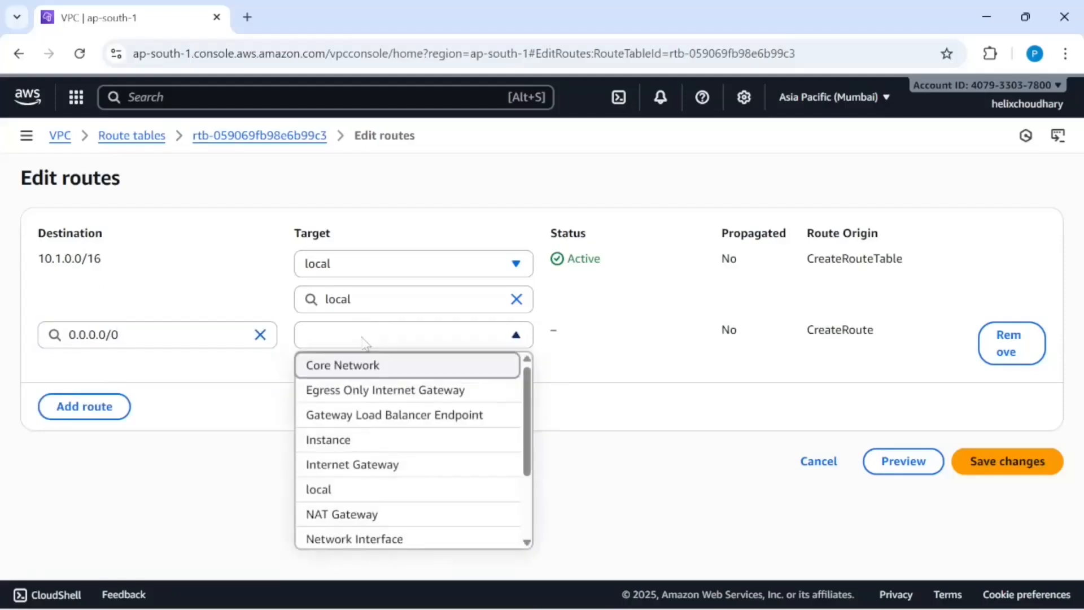
{"action": "left_click", "coordinate": [404, 464]}
{"action": "left_click", "coordinate": [395, 370]}
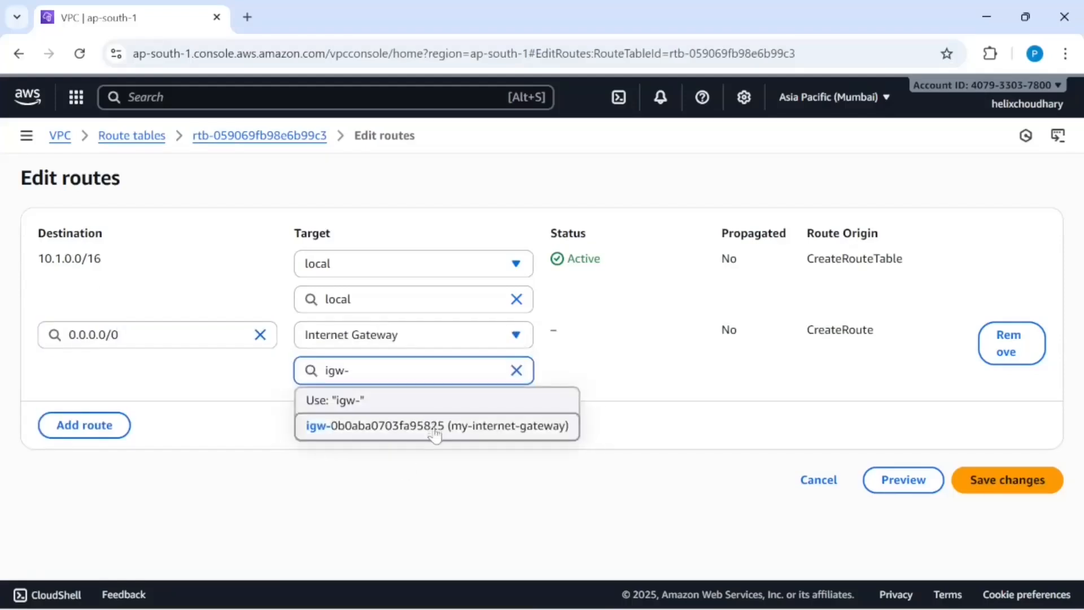
{"action": "left_click", "coordinate": [395, 424]}
{"action": "left_click", "coordinate": [1002, 486]}
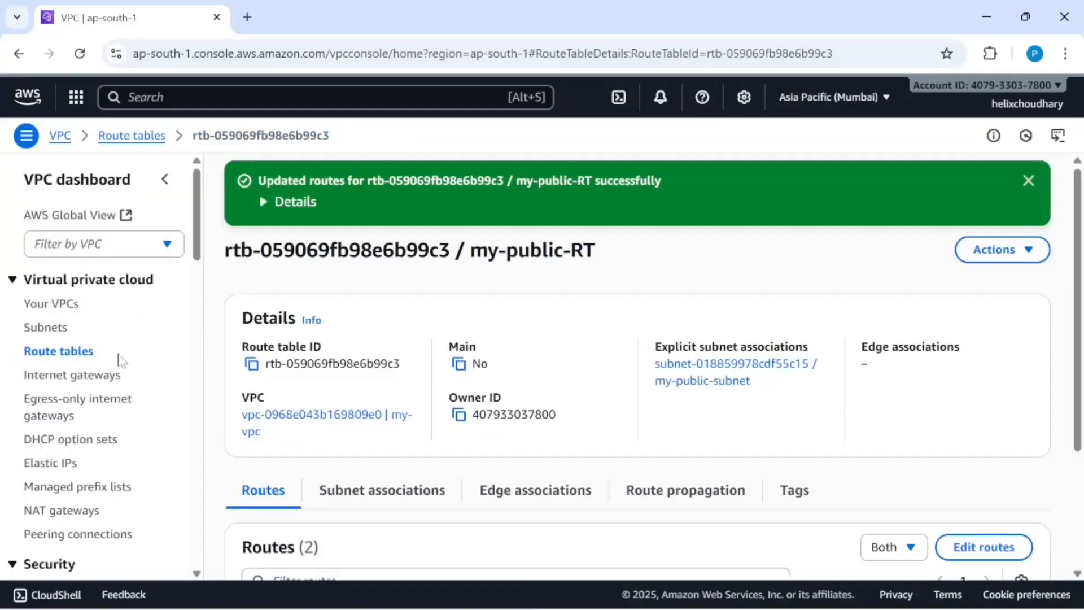
Review the lists of VPCs, subnets, route tables and internet gateways
{"action": "left_click", "coordinate": [52, 304]}
{"action": "left_click", "coordinate": [53, 331]}
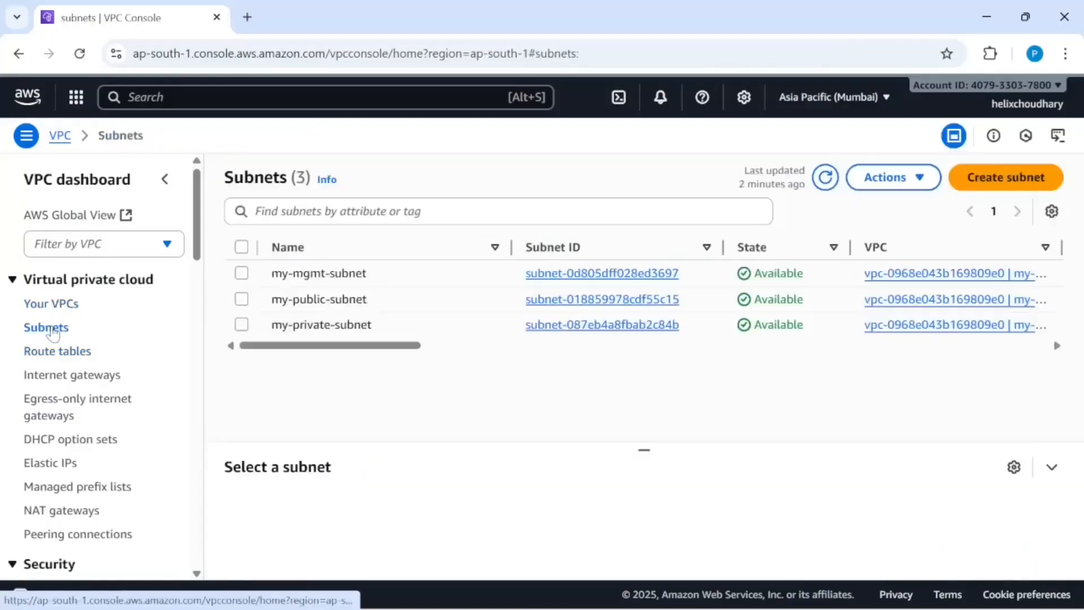
{"action": "left_click", "coordinate": [60, 352]}
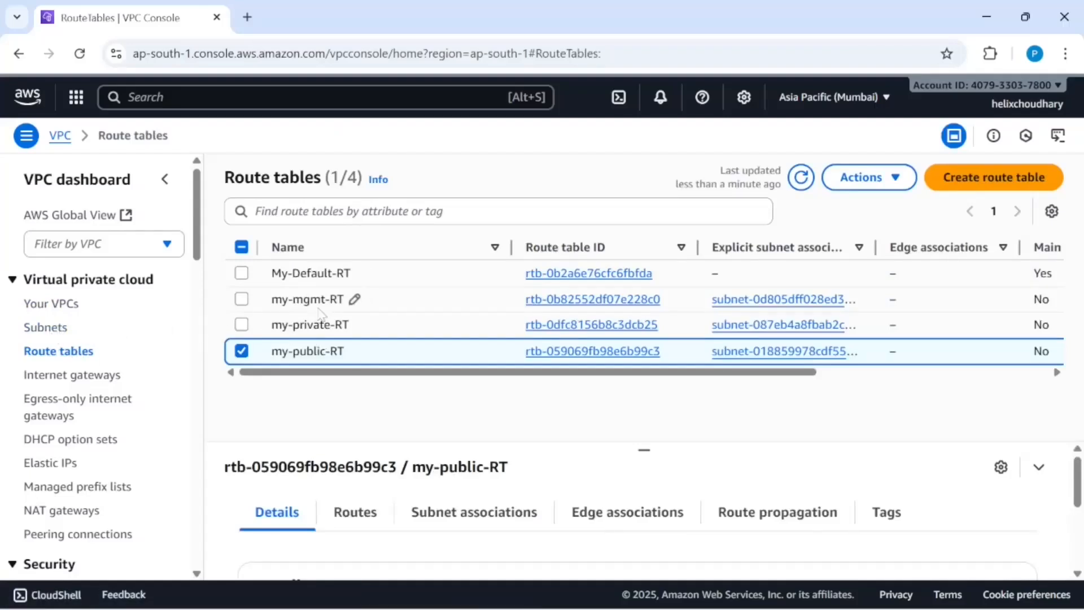
{"action": "left_click", "coordinate": [56, 329]}
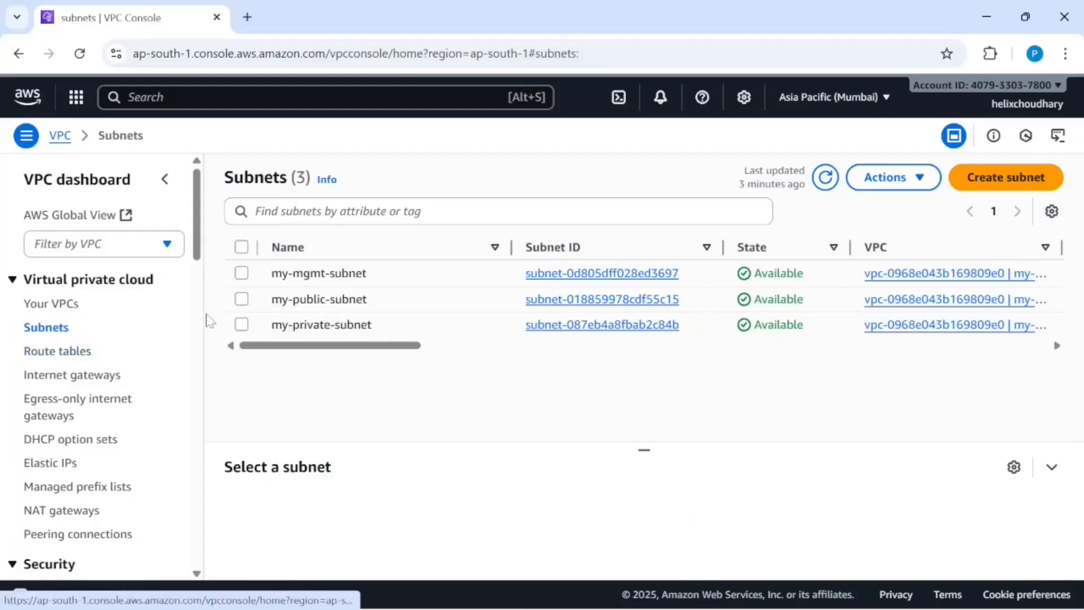
{"action": "left_click", "coordinate": [102, 377]}
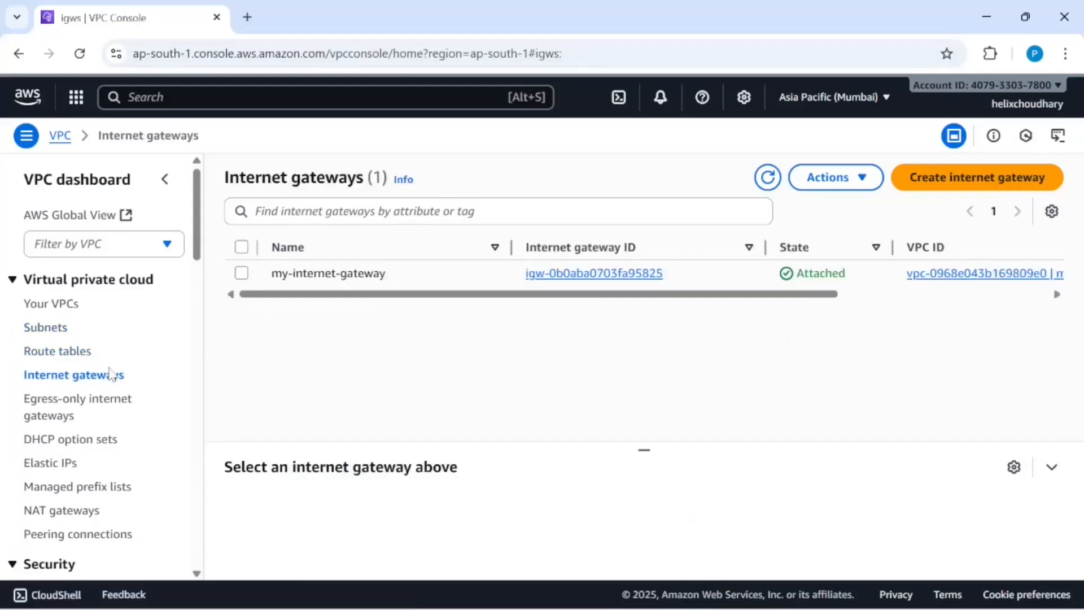
Examine the local and 0.0.0.0/0 routes of my-mgmt-RT, and return to the internet gateway list
{"action": "left_click", "coordinate": [79, 356]}
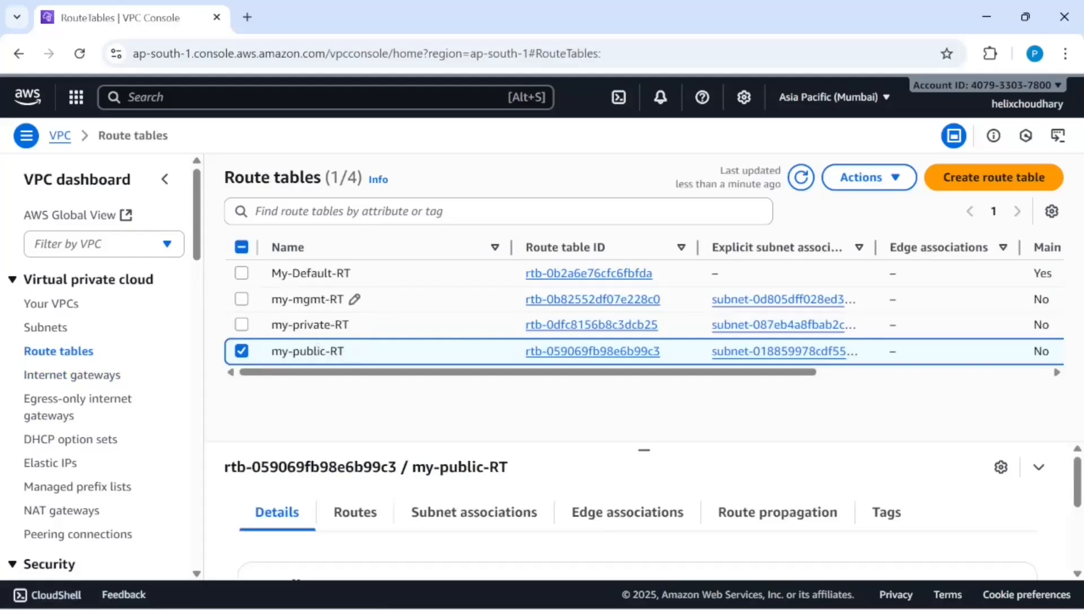
{"action": "left_click", "coordinate": [541, 305]}
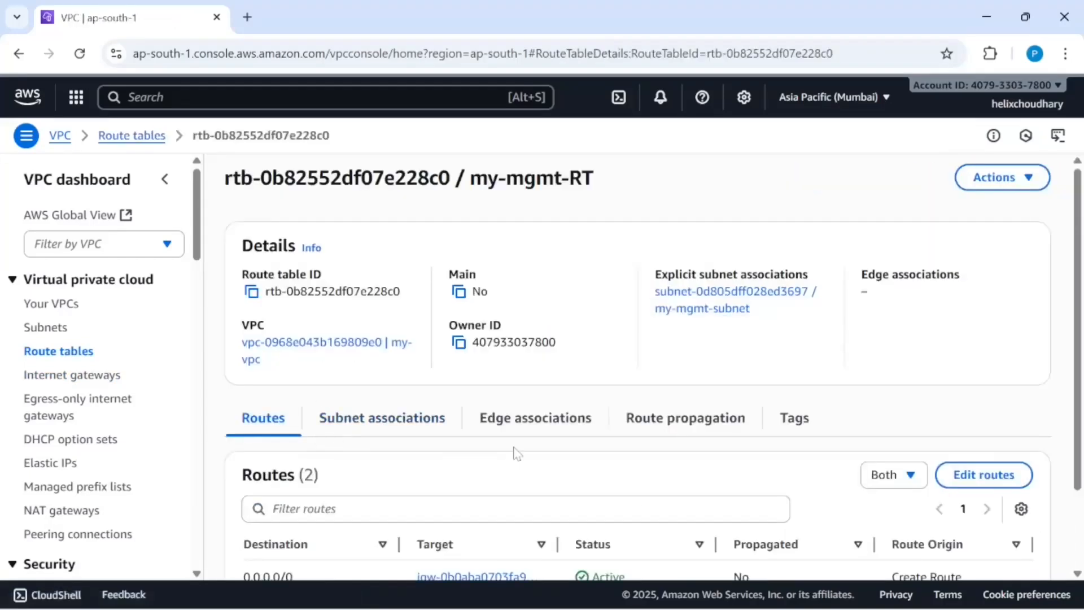
{"action": "scroll", "coordinate": [515, 452], "scroll_direction": "down", "scroll_amount": 2}
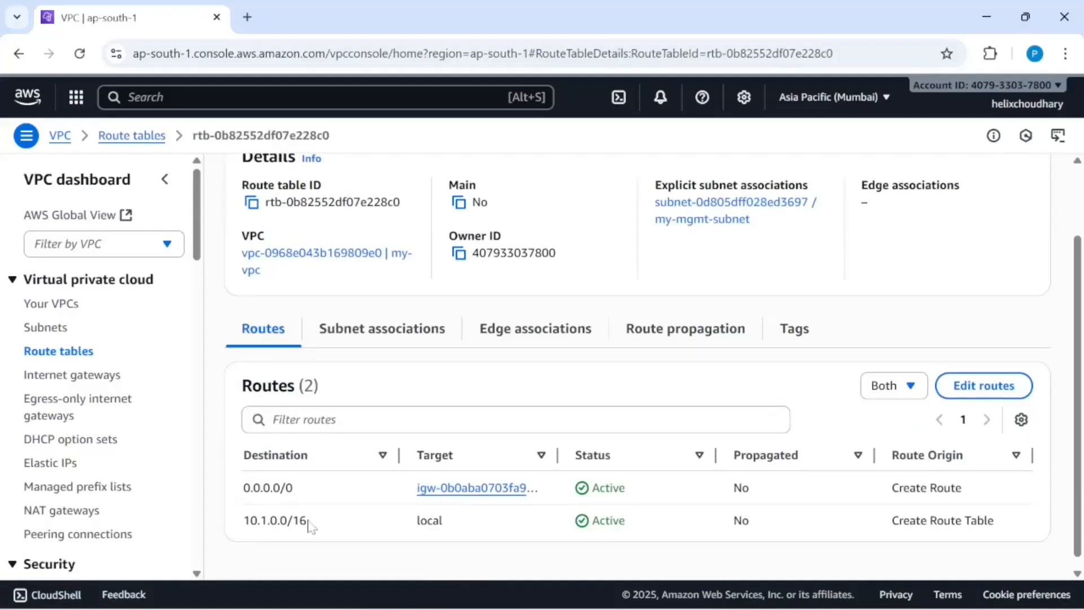
{"action": "left_click_drag", "start_coordinate": [308, 521], "coordinate": [245, 525]}
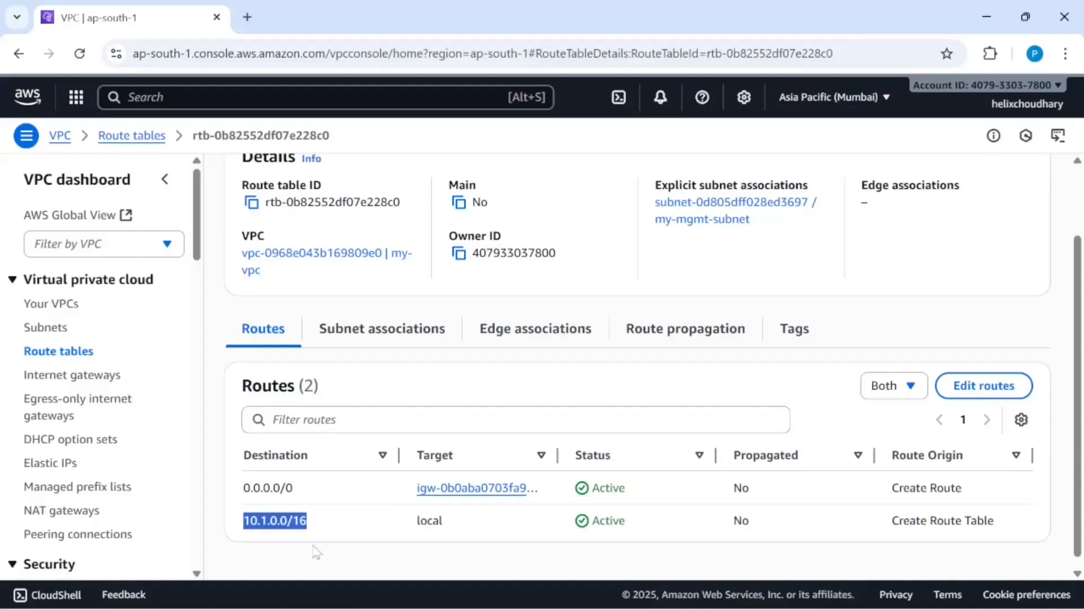
{"action": "left_click_drag", "start_coordinate": [300, 489], "coordinate": [243, 489]}
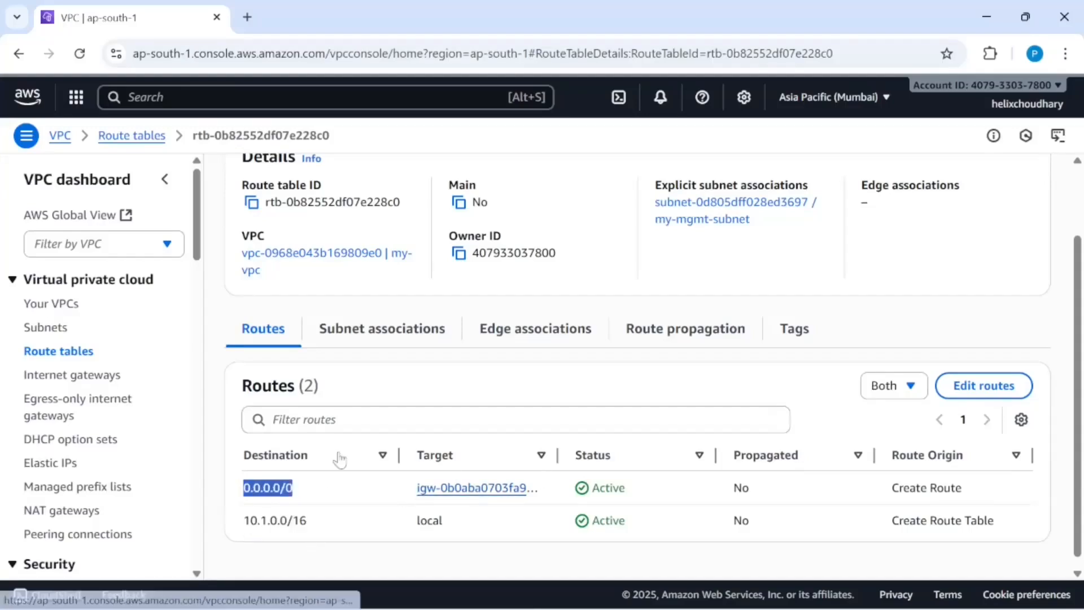
{"action": "left_click", "coordinate": [71, 376]}
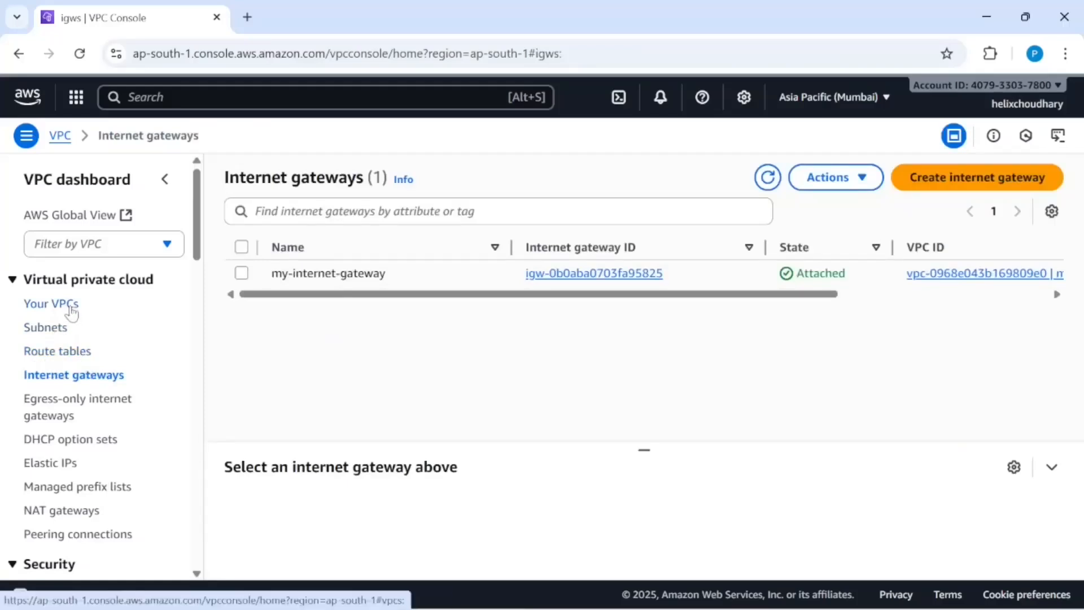
{"action": "key", "text": "alt+Tab"}
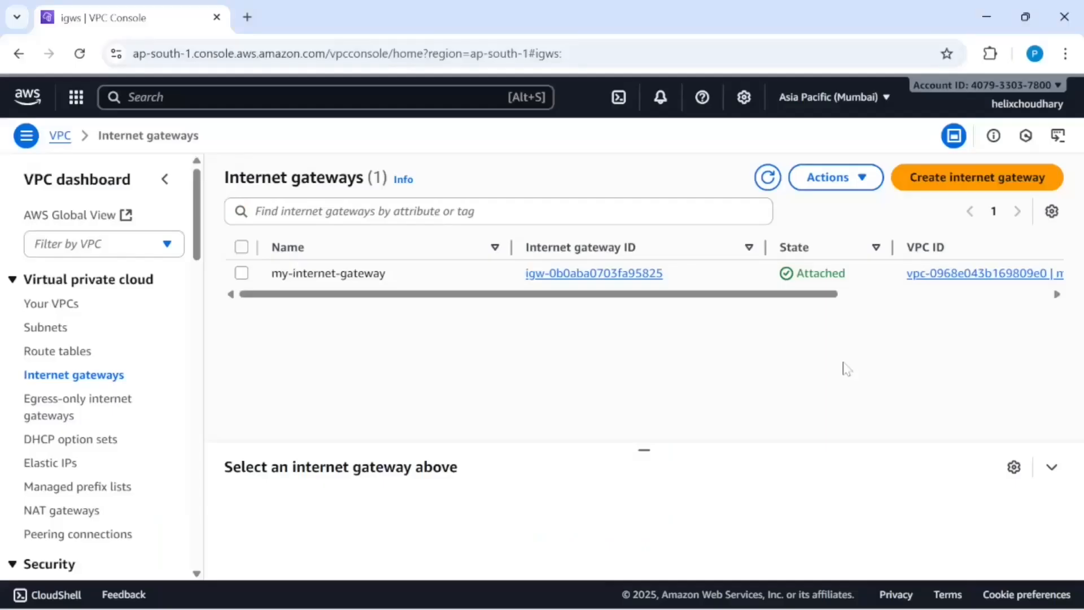
Search the AWS services for ec2, open EC2, and start launching a new instance
{"action": "key", "text": "alt+s"}
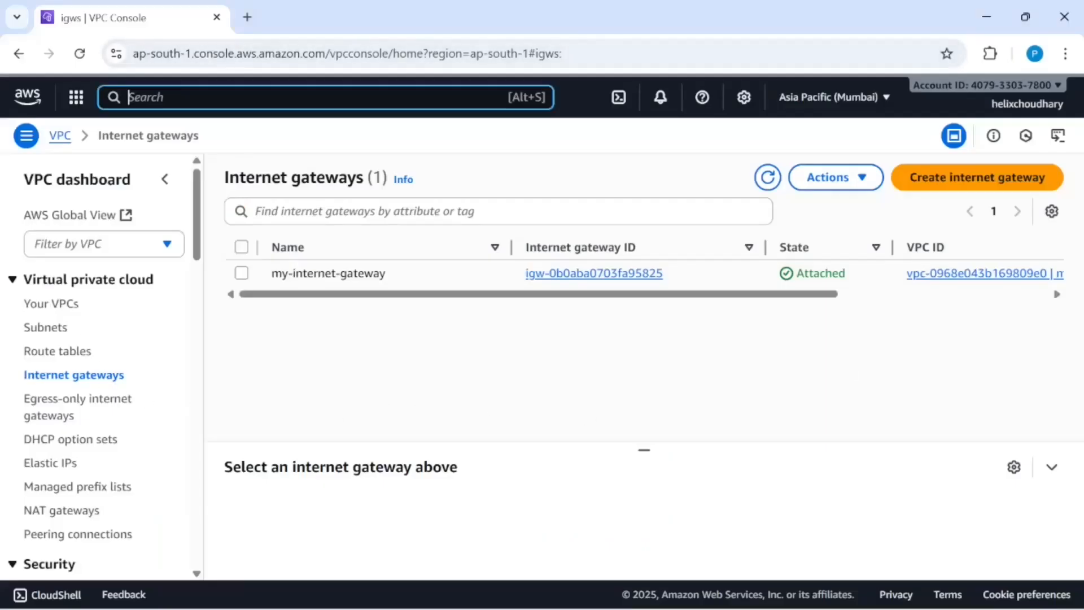
{"action": "type", "text": "ec2"}
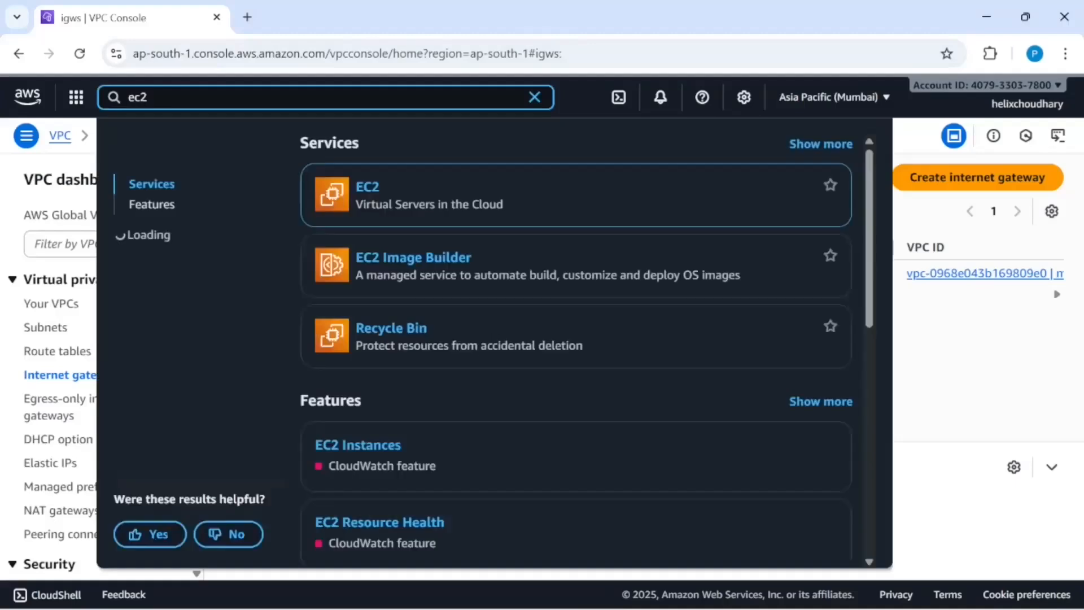
{"action": "left_click", "coordinate": [374, 193]}
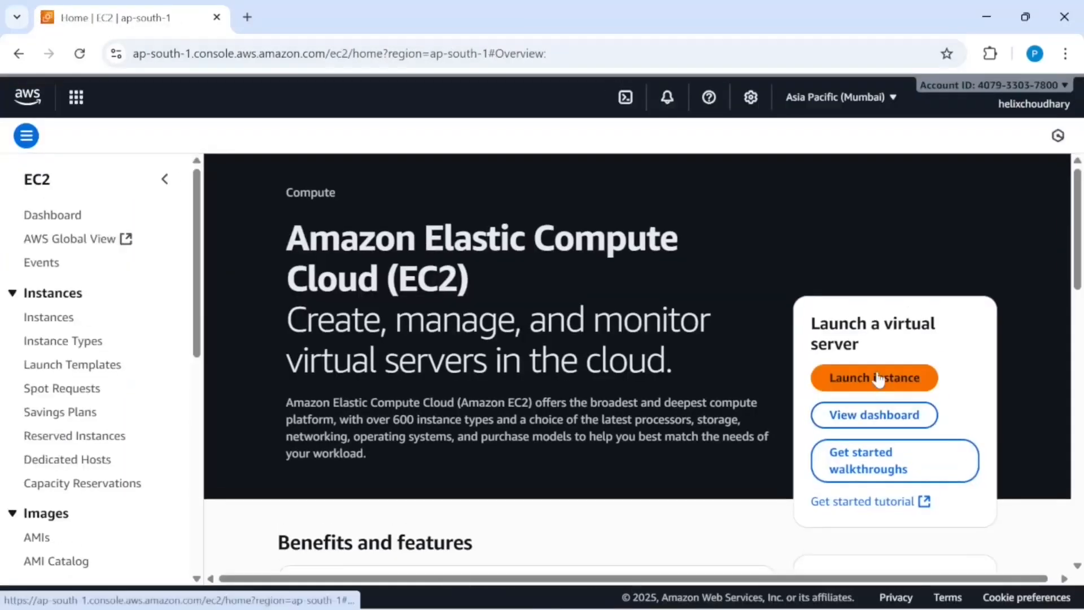
{"action": "left_click", "coordinate": [878, 377]}
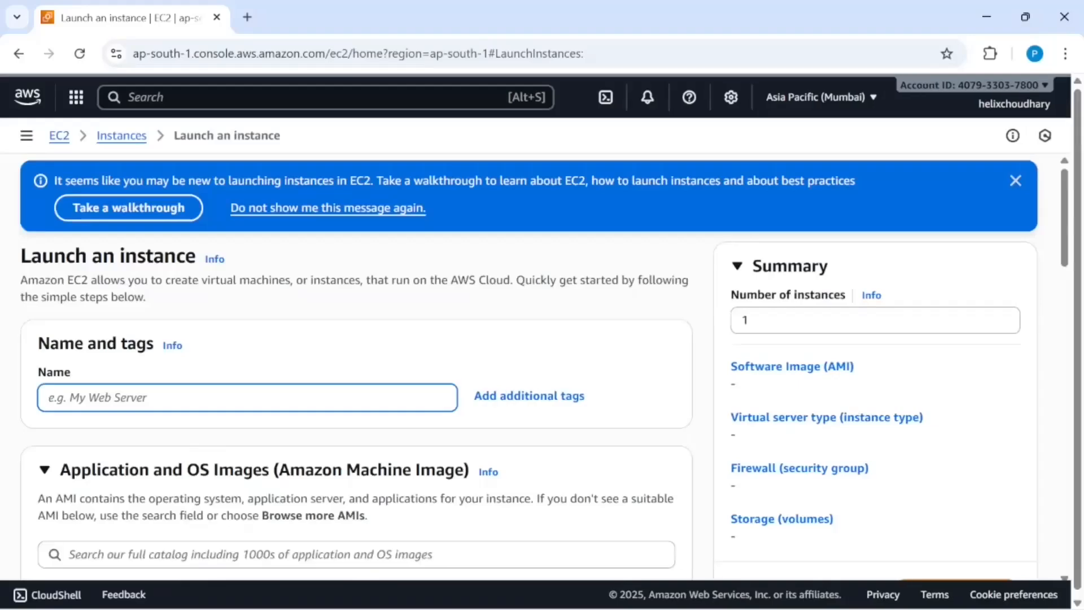
Name the new instance BastionHost
{"action": "type", "text": "Bast"}
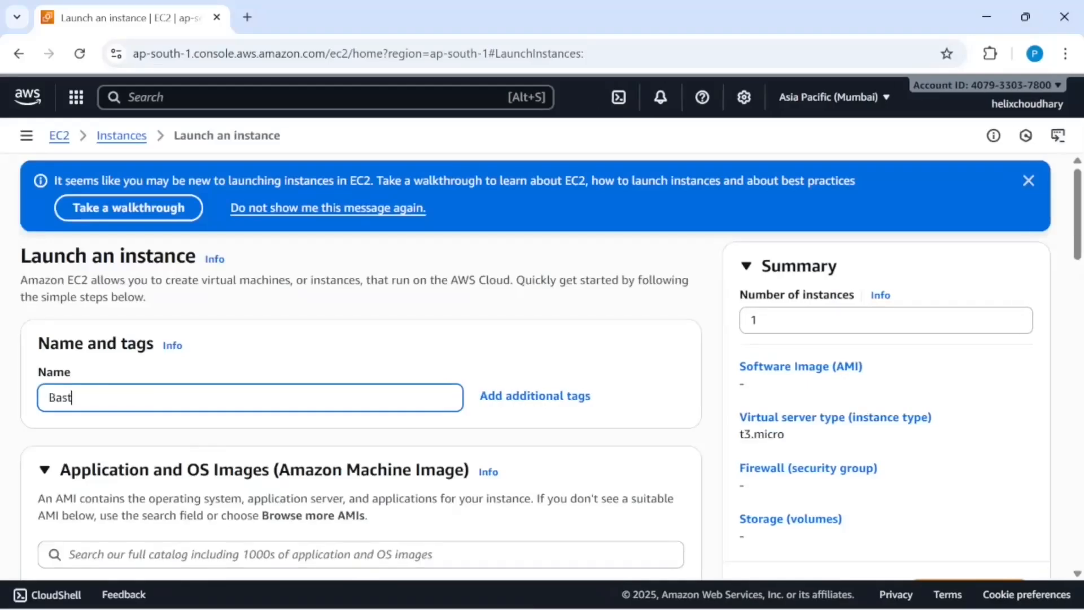
{"action": "type", "text": "ionHost"}
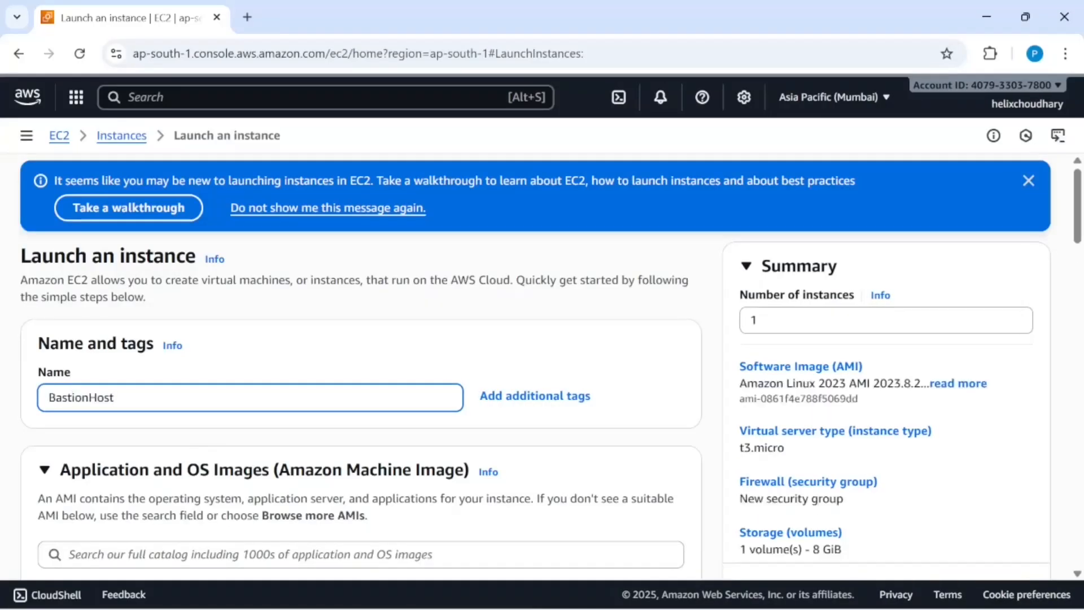
{"action": "scroll", "coordinate": [327, 325], "scroll_direction": "down", "scroll_amount": 7}
{"action": "scroll", "coordinate": [328, 325], "scroll_direction": "up", "scroll_amount": 4}
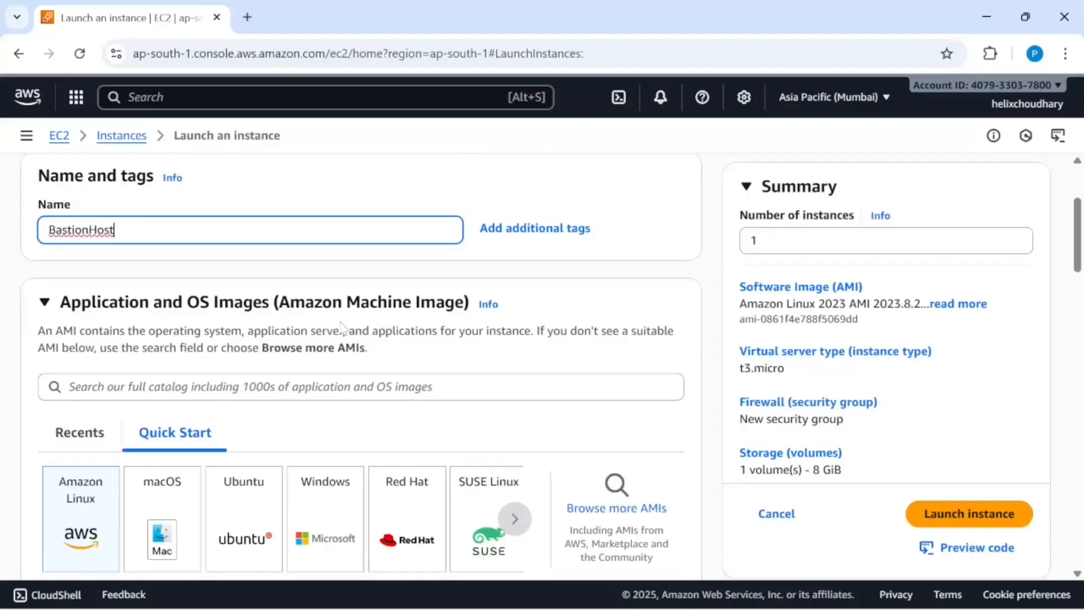
Examine the quick-start operating system images and the details of the selected Amazon Linux 2023 AMI
{"action": "scroll", "coordinate": [340, 326], "scroll_direction": "down", "scroll_amount": 3}
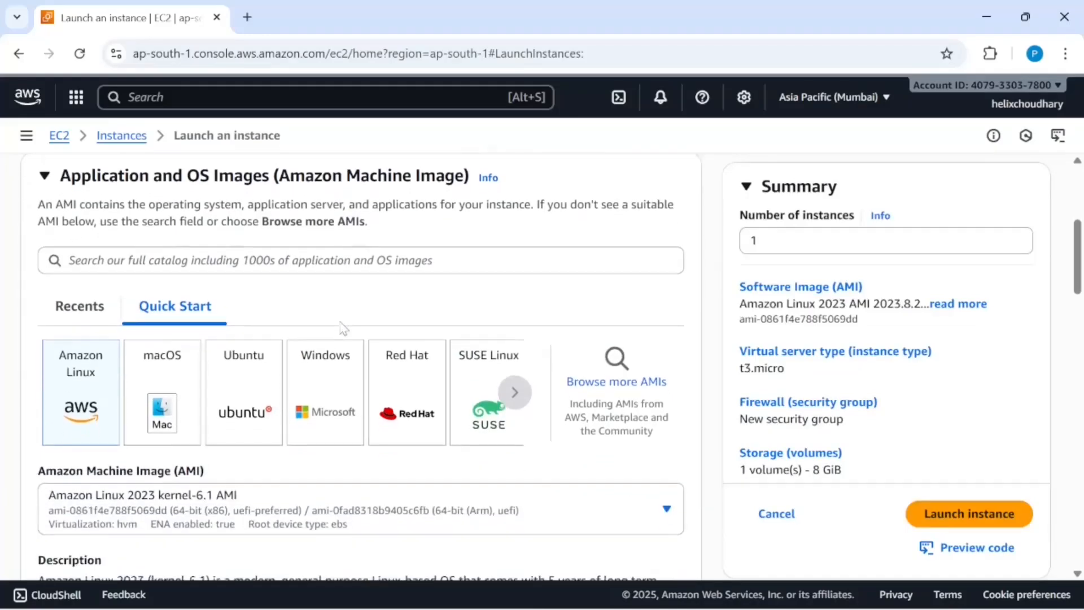
{"action": "scroll", "coordinate": [342, 326], "scroll_direction": "down", "scroll_amount": 1}
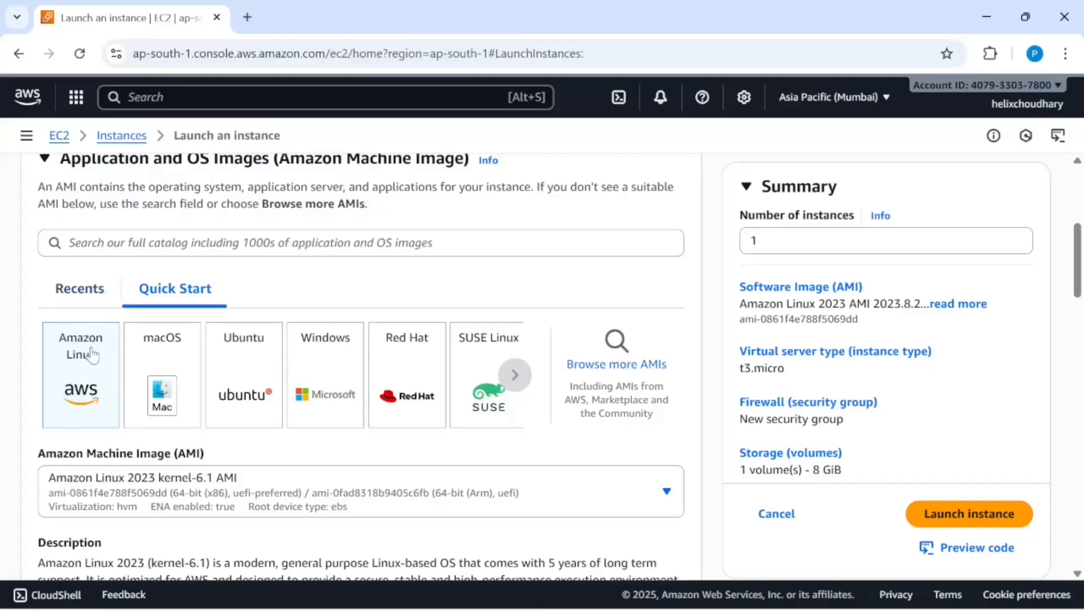
{"action": "scroll", "coordinate": [288, 491], "scroll_direction": "down", "scroll_amount": 2}
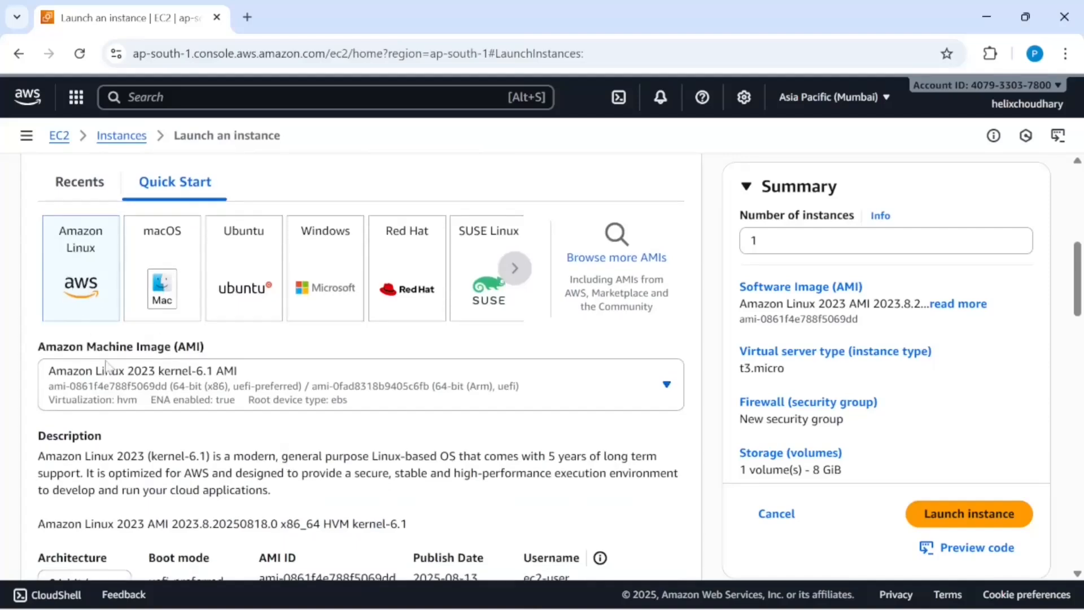
{"action": "scroll", "coordinate": [223, 434], "scroll_direction": "down", "scroll_amount": 2}
{"action": "scroll", "coordinate": [225, 435], "scroll_direction": "down", "scroll_amount": 1}
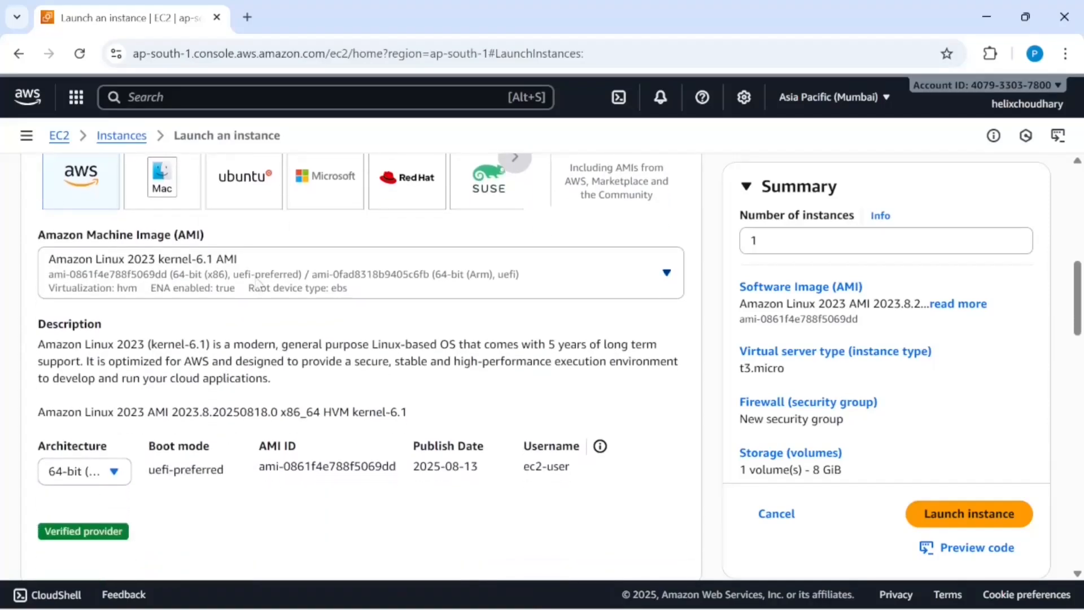
{"action": "scroll", "coordinate": [257, 291], "scroll_direction": "down", "scroll_amount": 2}
{"action": "scroll", "coordinate": [282, 363], "scroll_direction": "down", "scroll_amount": 2}
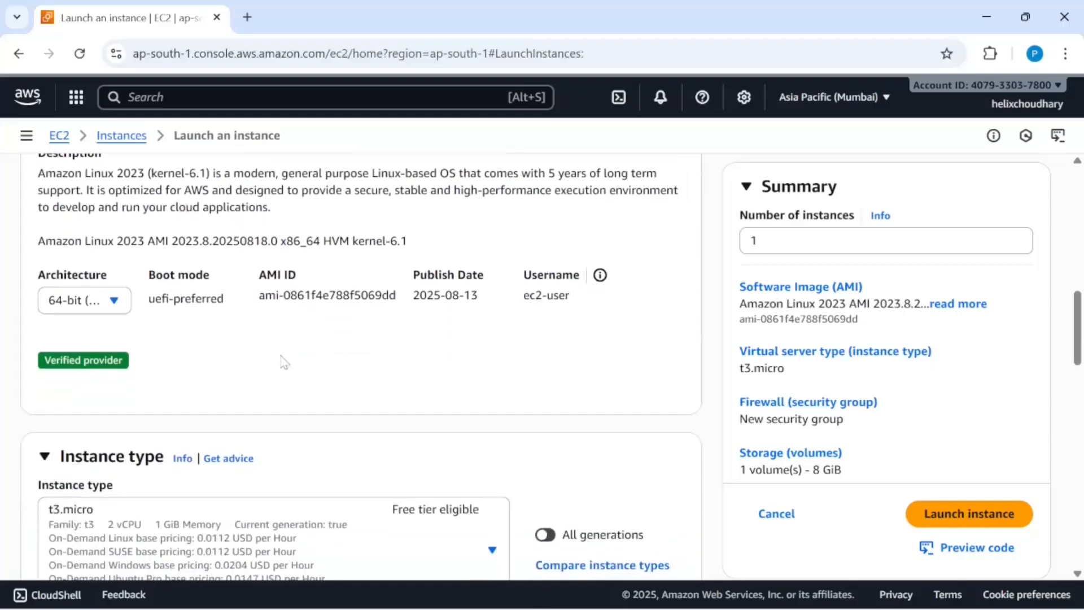
{"action": "scroll", "coordinate": [282, 367], "scroll_direction": "up", "scroll_amount": 4}
{"action": "scroll", "coordinate": [284, 361], "scroll_direction": "down", "scroll_amount": 3}
{"action": "scroll", "coordinate": [284, 361], "scroll_direction": "down", "scroll_amount": 1}
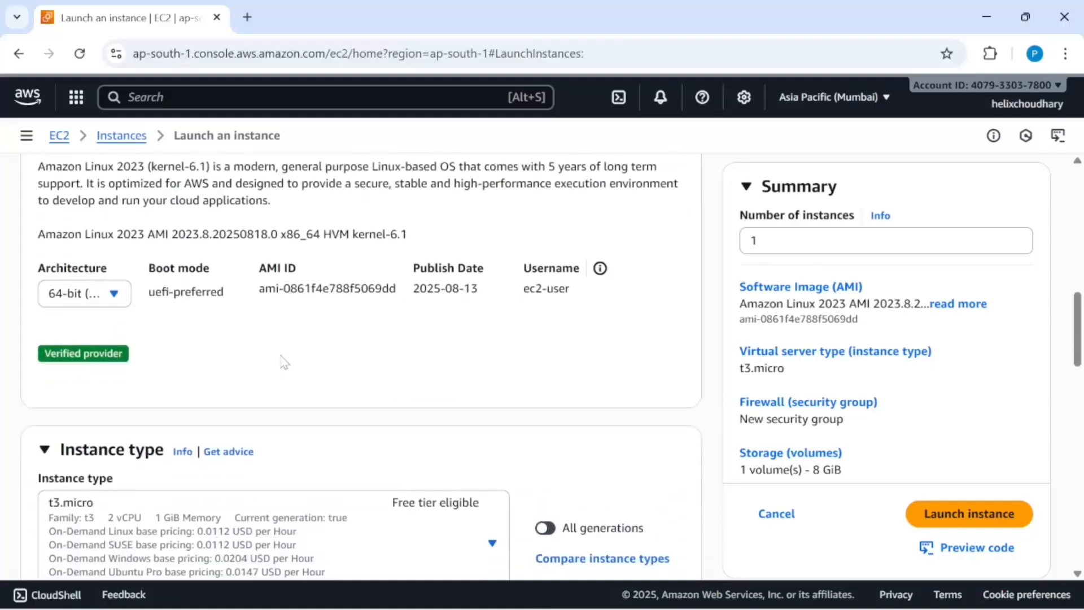
Check the architecture options of the Amazon Linux AMI and the details of the selected instance type
{"action": "left_click", "coordinate": [112, 294]}
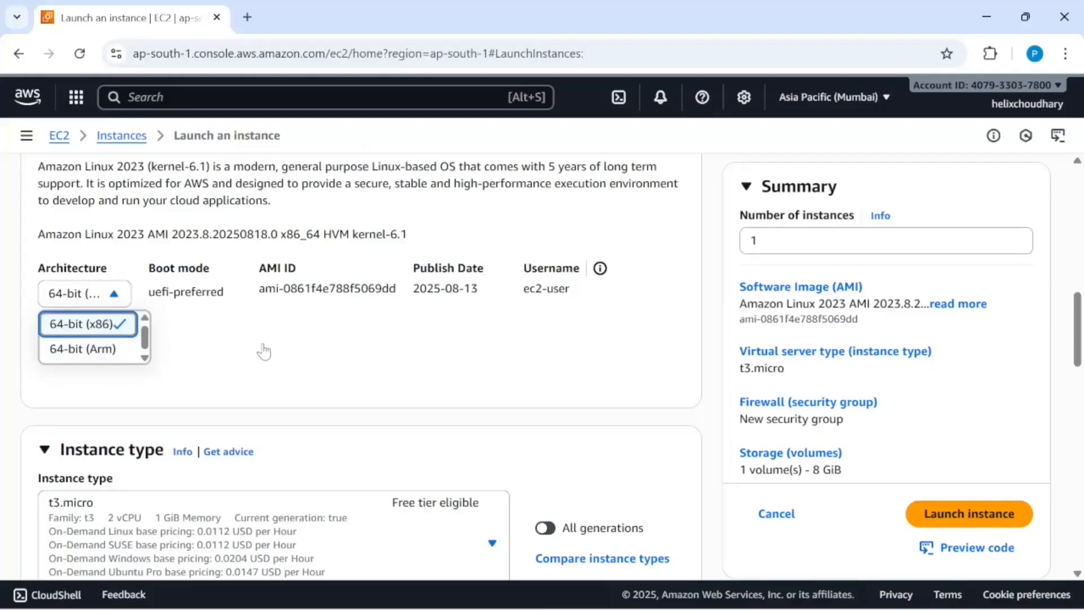
{"action": "scroll", "coordinate": [265, 355], "scroll_direction": "down", "scroll_amount": 8}
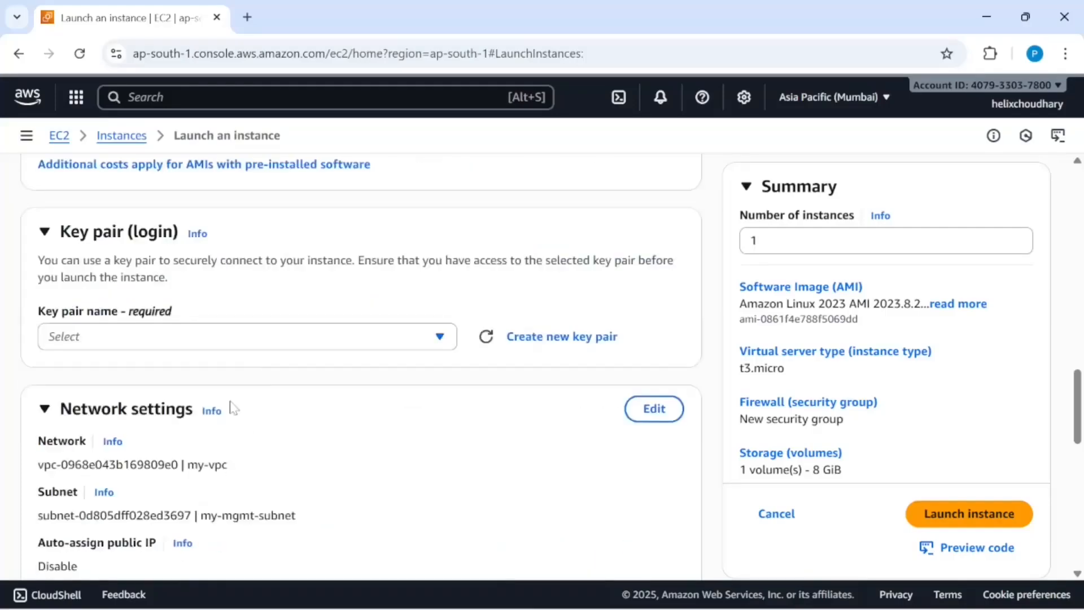
{"action": "scroll", "coordinate": [234, 408], "scroll_direction": "down", "scroll_amount": 2}
{"action": "scroll", "coordinate": [234, 406], "scroll_direction": "up", "scroll_amount": 12}
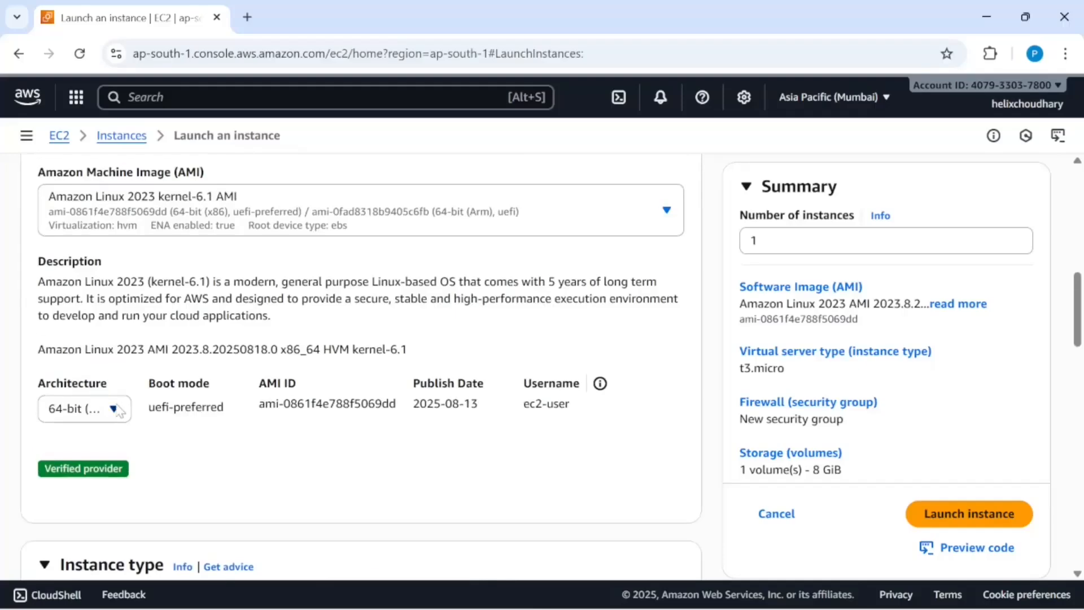
{"action": "left_click", "coordinate": [118, 411]}
{"action": "left_click", "coordinate": [116, 409]}
{"action": "scroll", "coordinate": [257, 453], "scroll_direction": "down", "scroll_amount": 4}
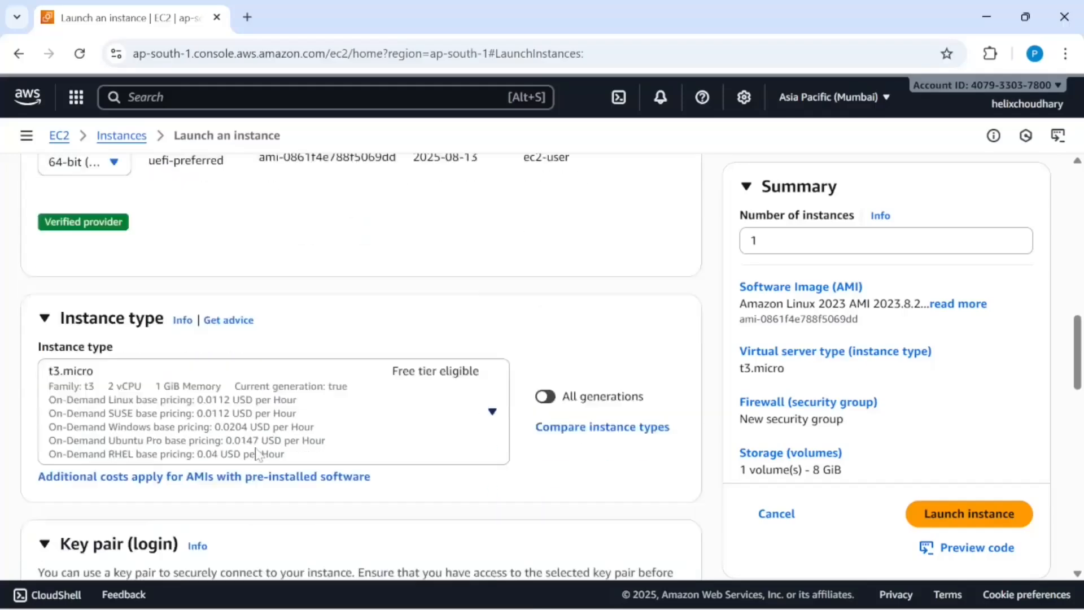
{"action": "scroll", "coordinate": [257, 453], "scroll_direction": "down", "scroll_amount": 2}
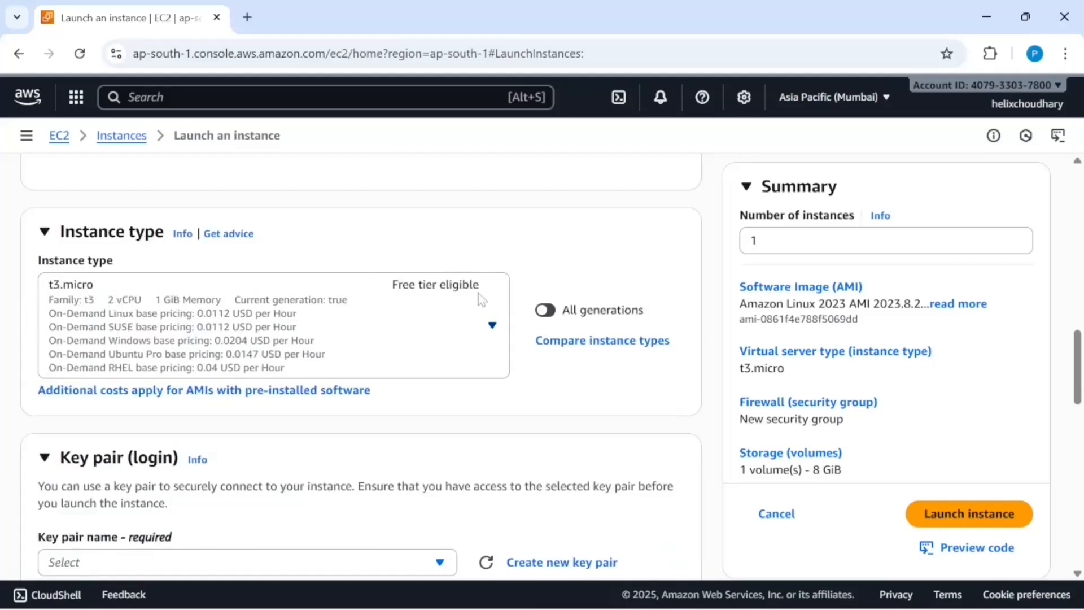
Start creating a new login key pair for the instance and enter Key as its name
{"action": "scroll", "coordinate": [384, 395], "scroll_direction": "down", "scroll_amount": 2}
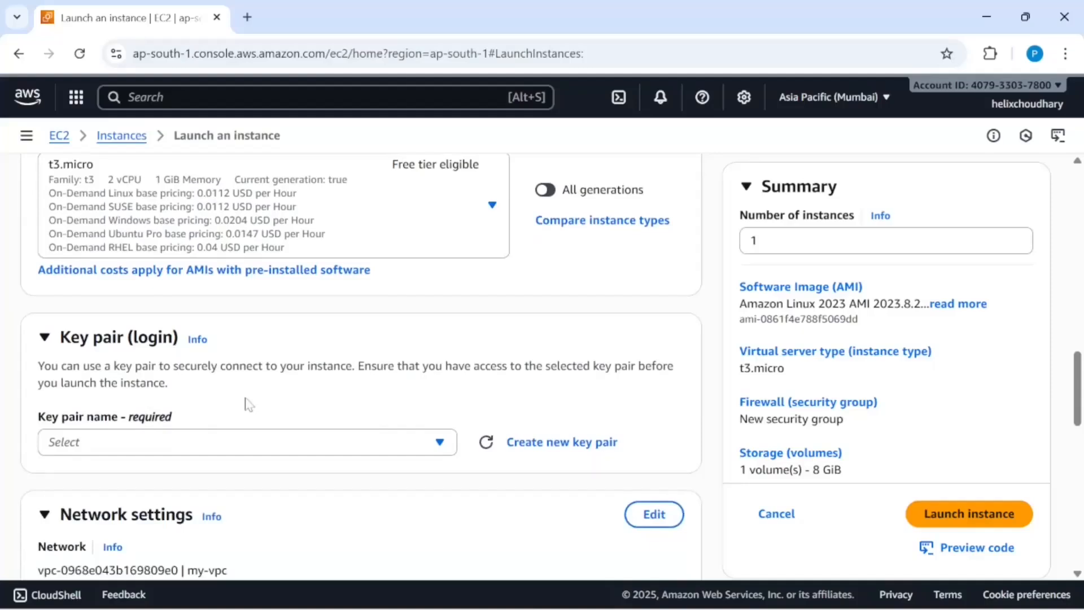
{"action": "scroll", "coordinate": [245, 407], "scroll_direction": "down", "scroll_amount": 1}
{"action": "scroll", "coordinate": [234, 360], "scroll_direction": "down", "scroll_amount": 1}
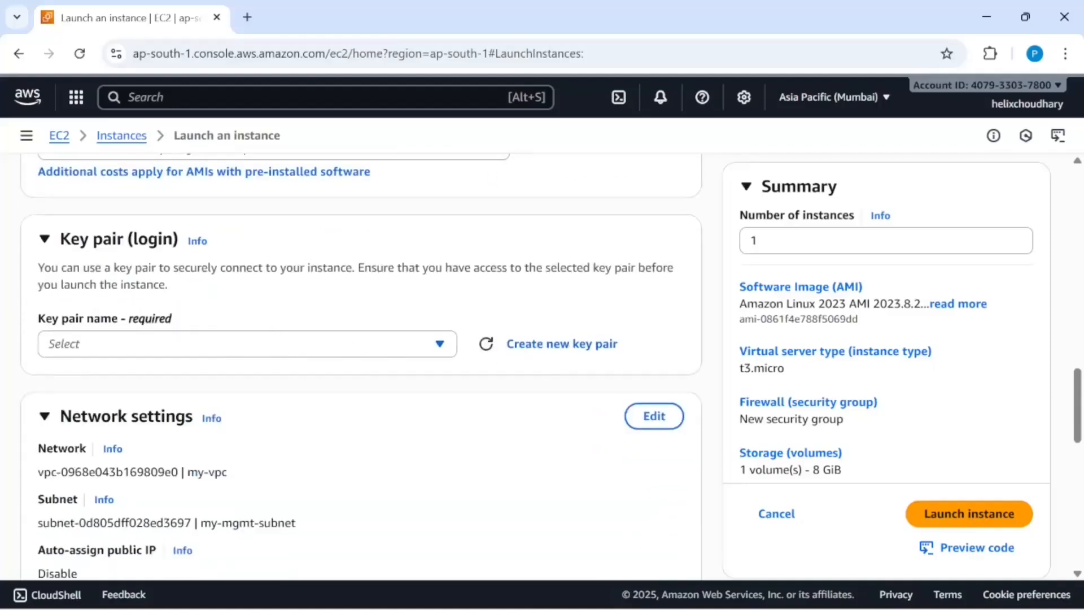
{"action": "left_click_drag", "start_coordinate": [352, 268], "coordinate": [59, 268]}
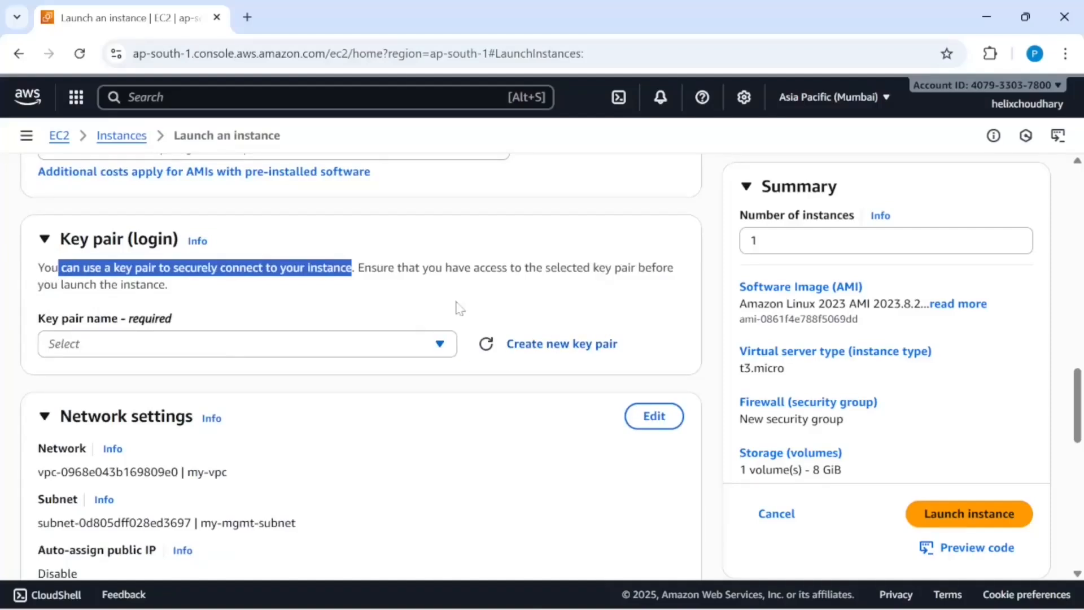
{"action": "left_click", "coordinate": [553, 350]}
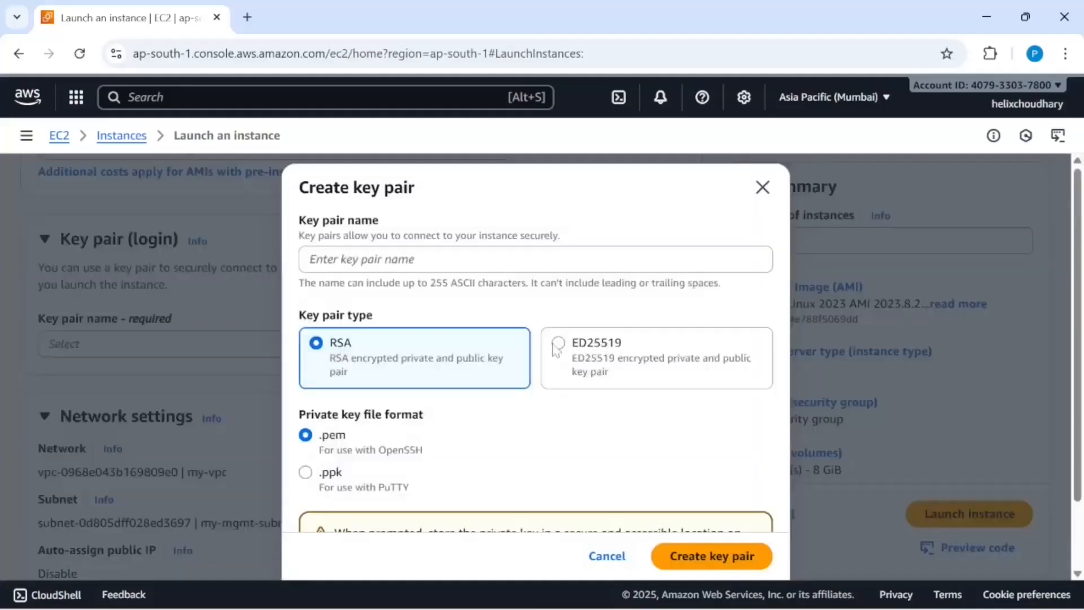
{"action": "scroll", "coordinate": [494, 446], "scroll_direction": "down", "scroll_amount": 1}
{"action": "scroll", "coordinate": [494, 446], "scroll_direction": "down", "scroll_amount": 1}
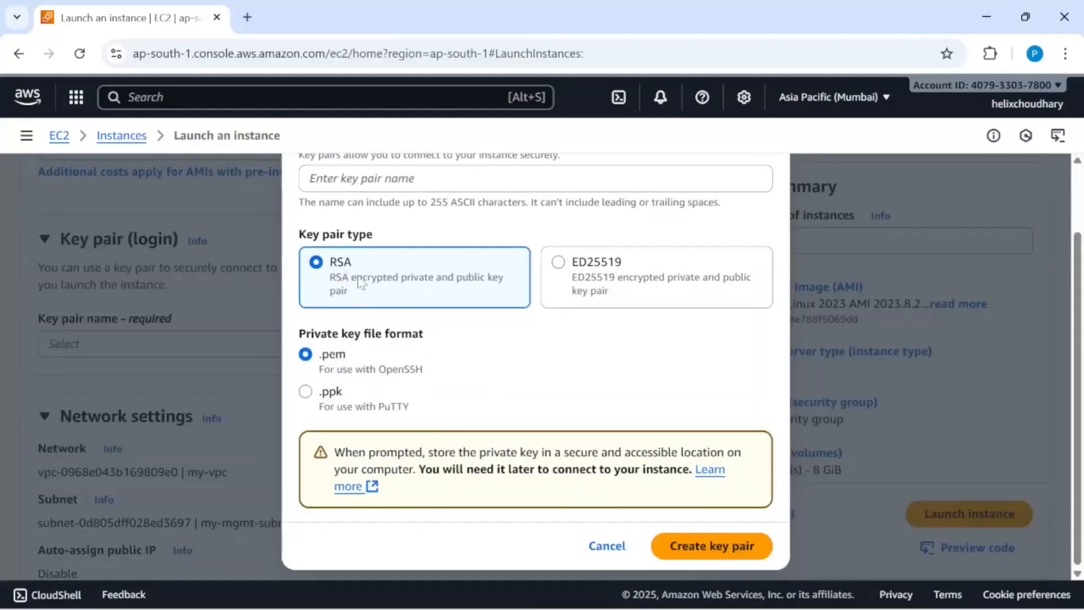
{"action": "scroll", "coordinate": [515, 328], "scroll_direction": "up", "scroll_amount": 1}
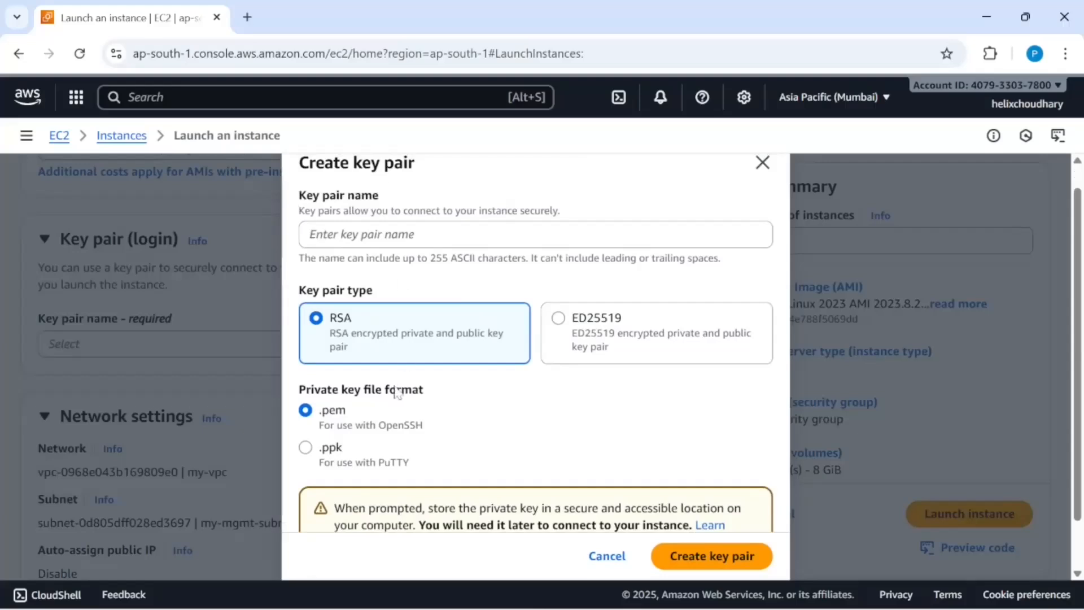
{"action": "scroll", "coordinate": [363, 421], "scroll_direction": "down", "scroll_amount": 1}
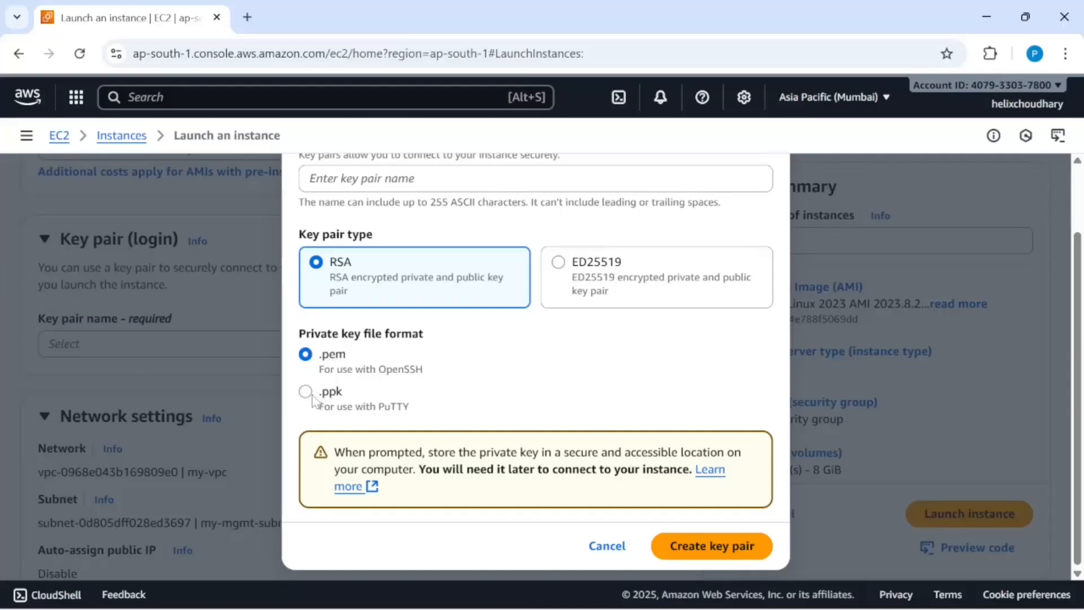
{"action": "scroll", "coordinate": [451, 366], "scroll_direction": "up", "scroll_amount": 2}
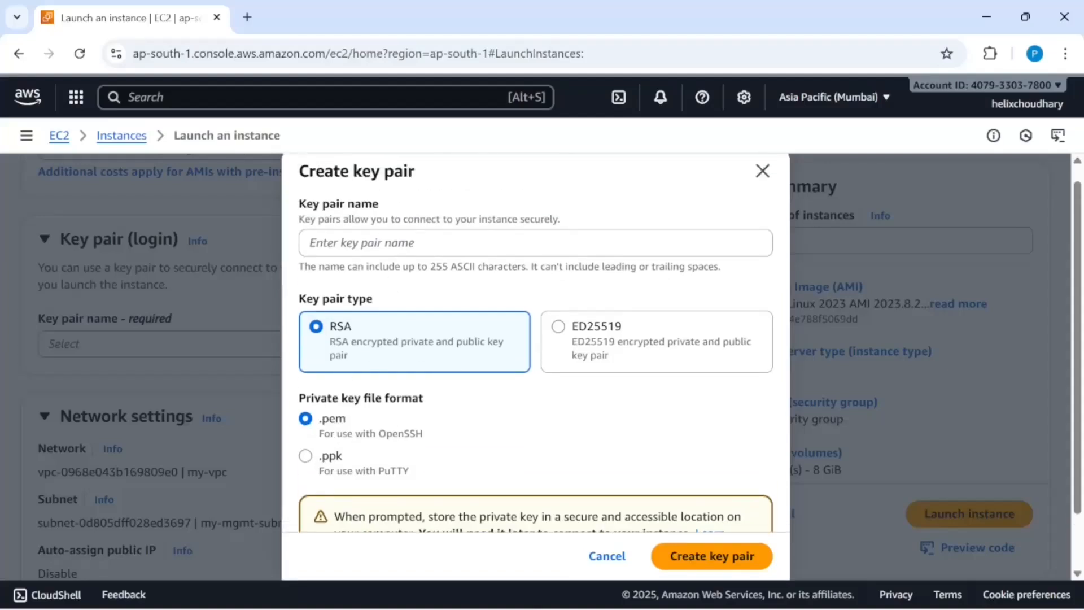
{"action": "left_click", "coordinate": [418, 243]}
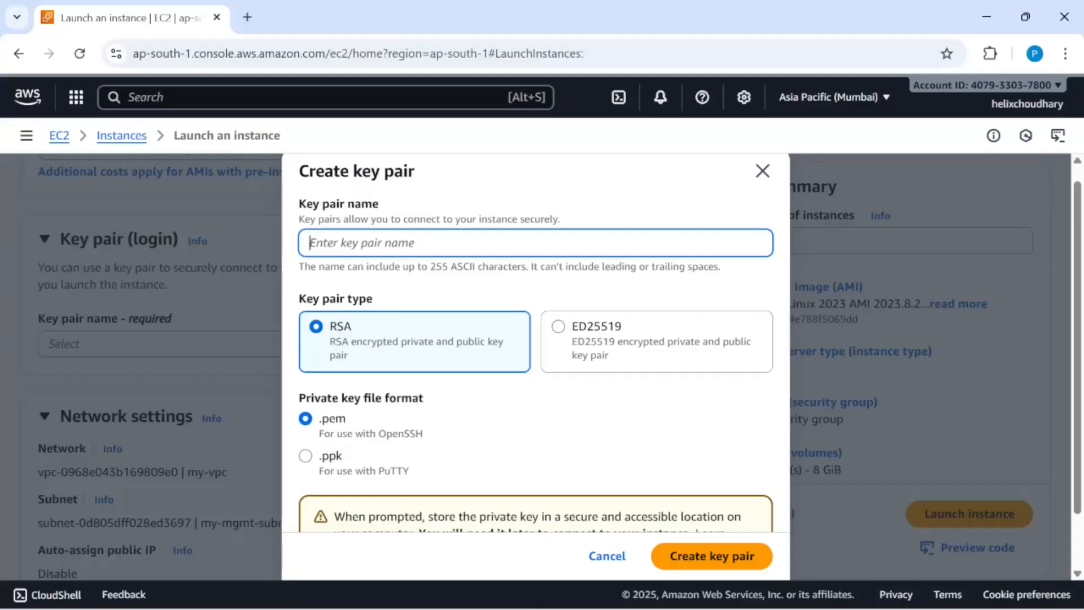
{"action": "type", "text": "Key"}
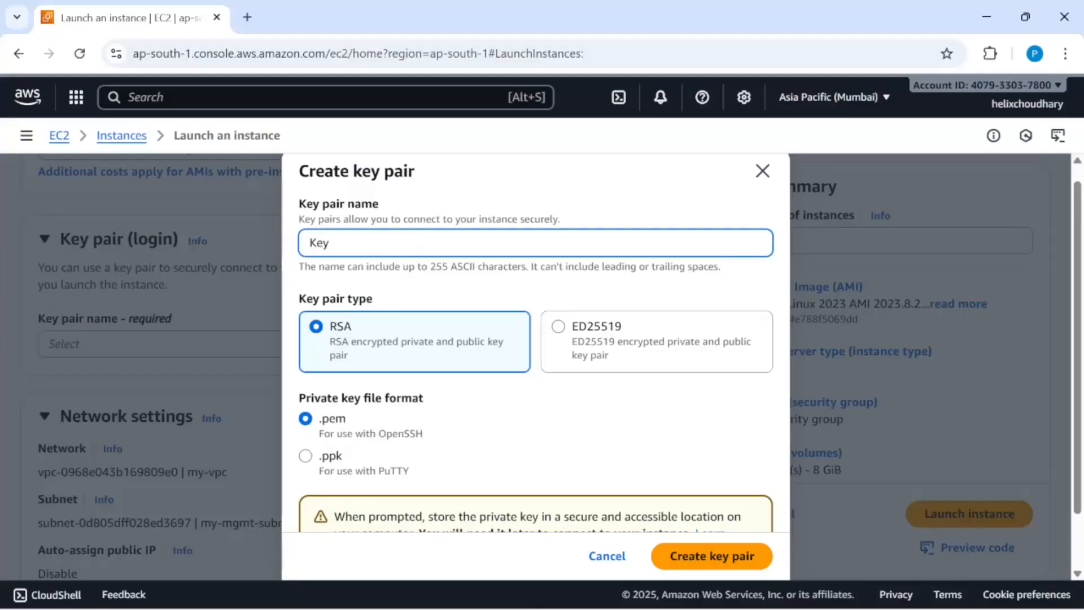
Review the new key pair's name, key pair type, private key file format and the notice on storing the private key
{"action": "scroll", "coordinate": [412, 432], "scroll_direction": "down", "scroll_amount": 1}
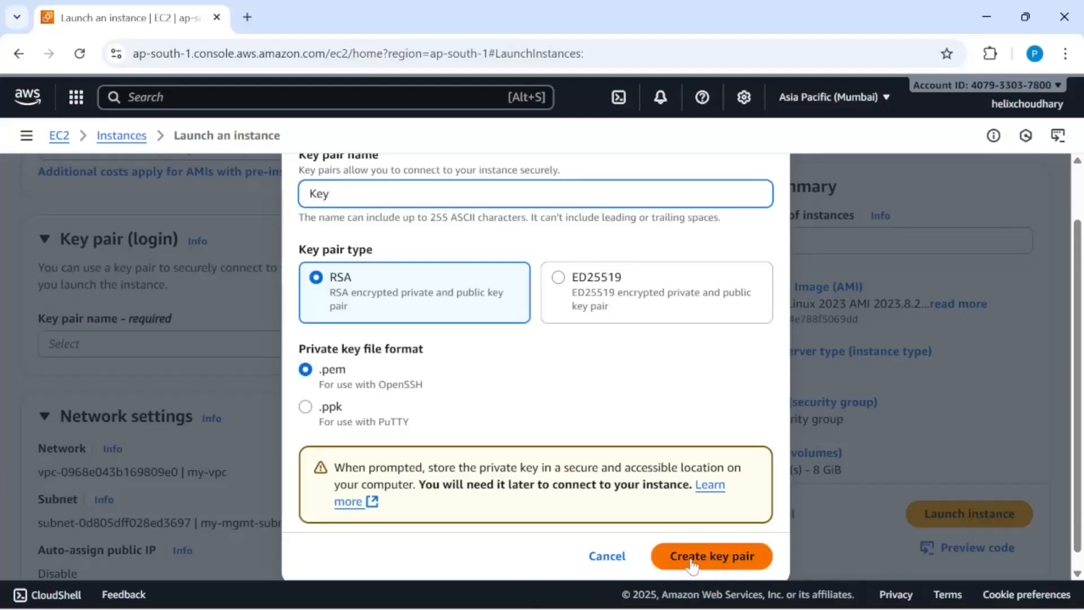
{"action": "scroll", "coordinate": [580, 393], "scroll_direction": "up", "scroll_amount": 1}
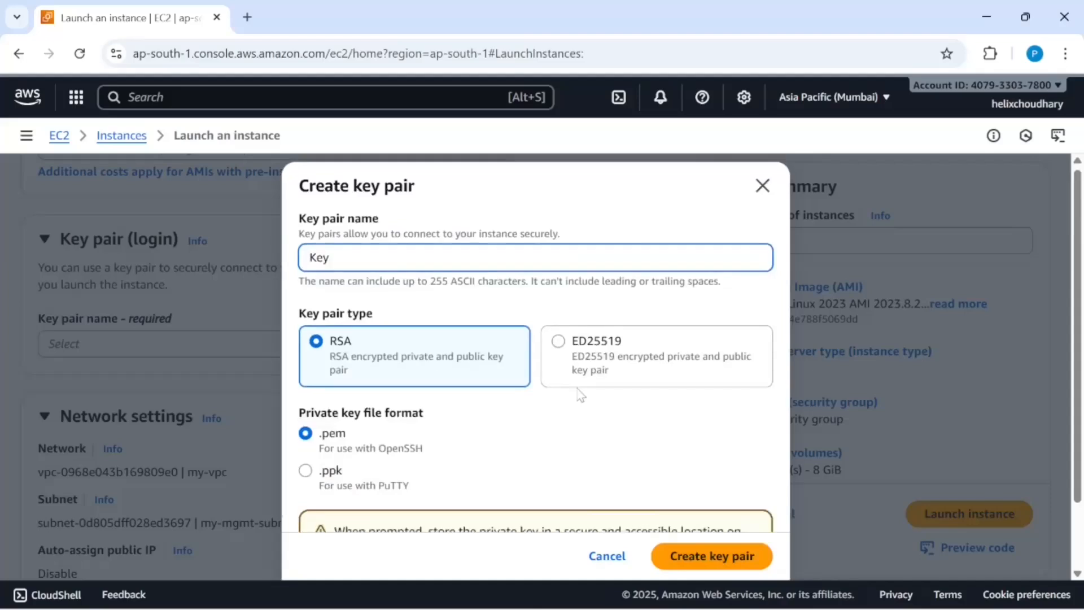
{"action": "scroll", "coordinate": [580, 394], "scroll_direction": "down", "scroll_amount": 1}
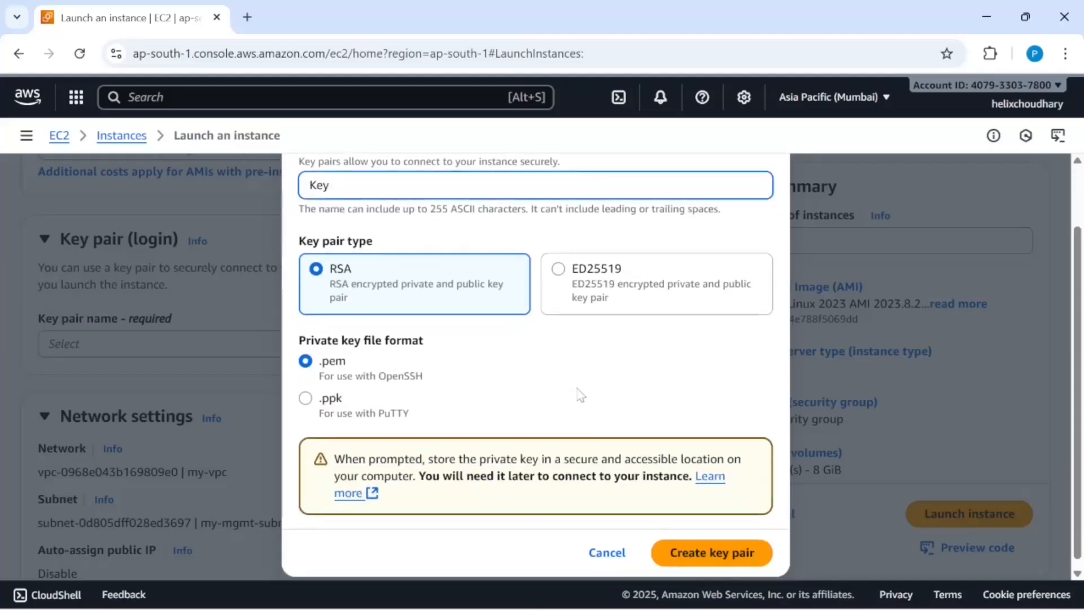
{"action": "scroll", "coordinate": [579, 394], "scroll_direction": "up", "scroll_amount": 1}
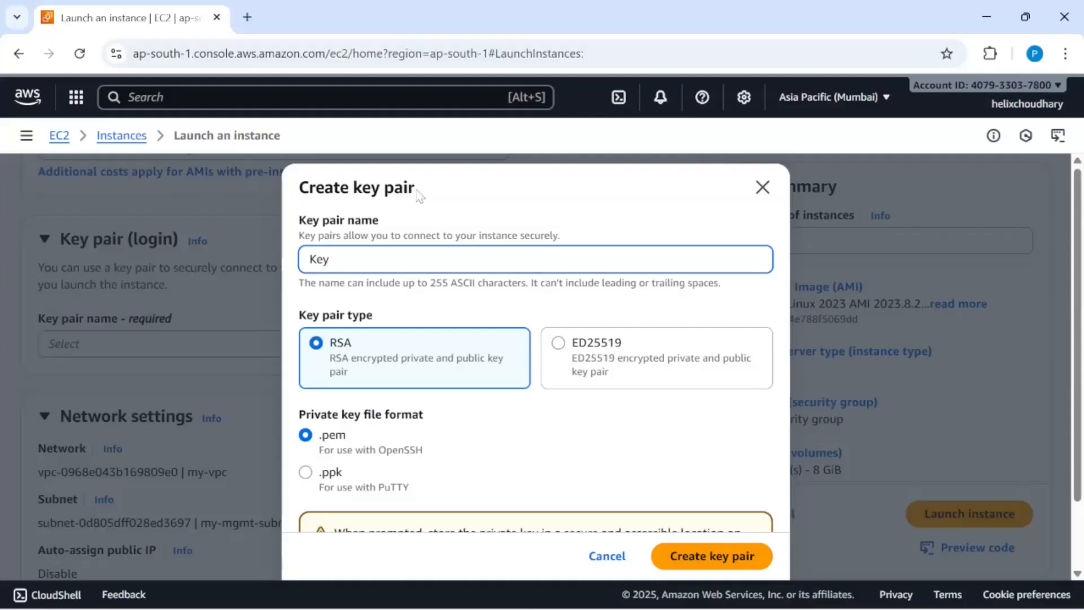
{"action": "left_click_drag", "start_coordinate": [419, 195], "coordinate": [298, 191]}
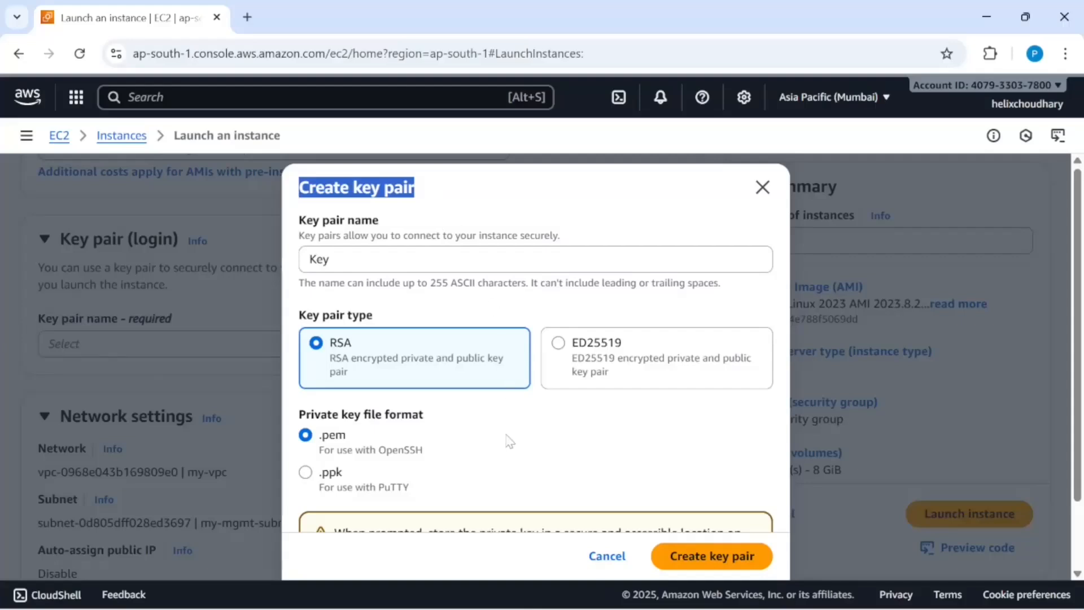
{"action": "scroll", "coordinate": [510, 438], "scroll_direction": "down", "scroll_amount": 2}
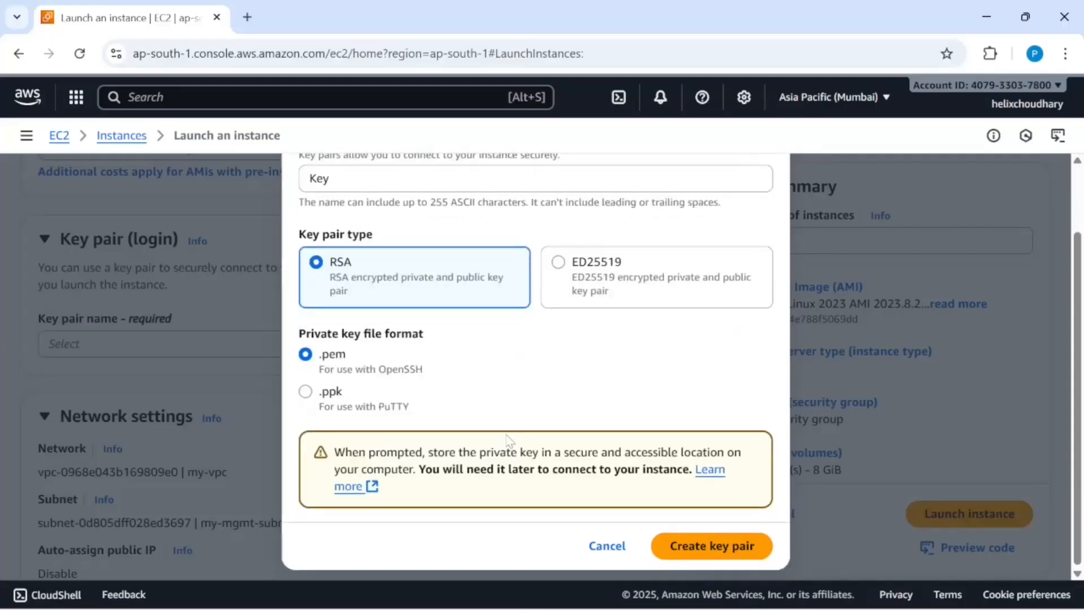
{"action": "scroll", "coordinate": [558, 363], "scroll_direction": "up", "scroll_amount": 2}
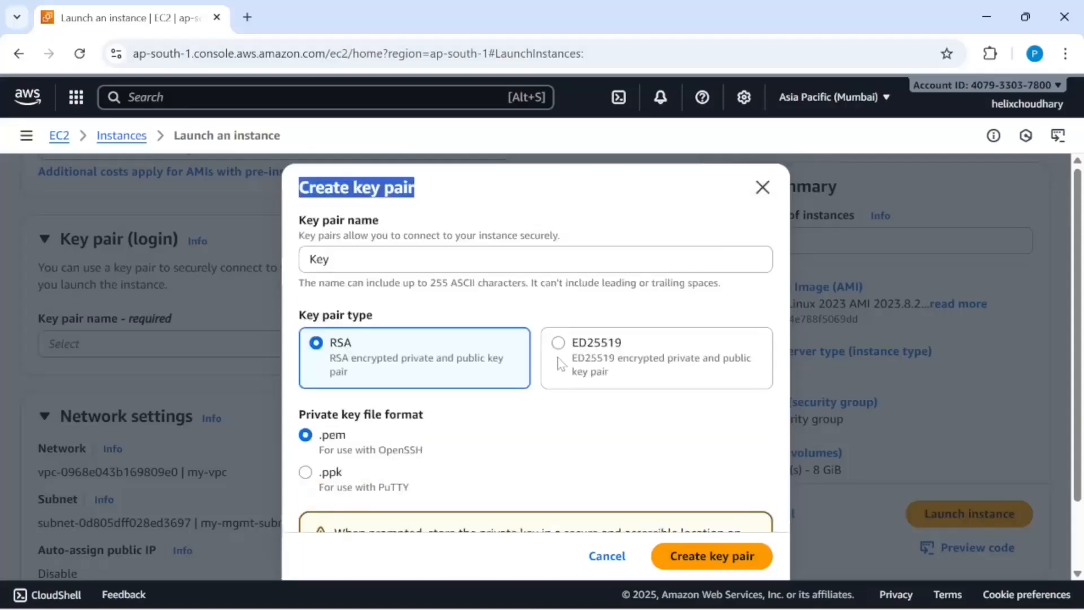
{"action": "scroll", "coordinate": [559, 363], "scroll_direction": "down", "scroll_amount": 1}
{"action": "scroll", "coordinate": [559, 363], "scroll_direction": "up", "scroll_amount": 1}
{"action": "scroll", "coordinate": [454, 473], "scroll_direction": "down", "scroll_amount": 1}
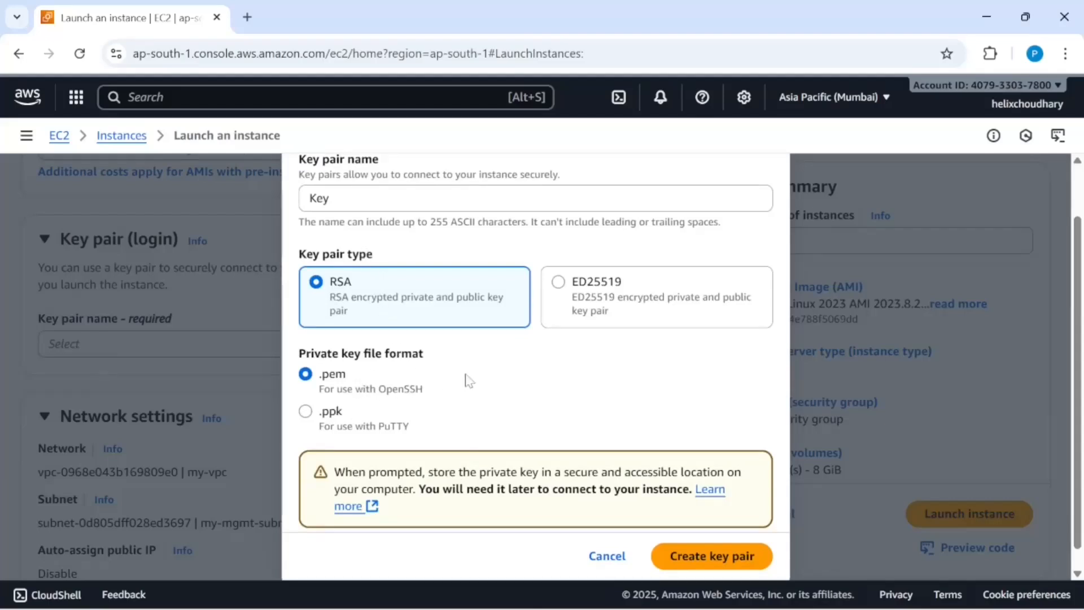
{"action": "scroll", "coordinate": [468, 380], "scroll_direction": "up", "scroll_amount": 1}
{"action": "scroll", "coordinate": [469, 380], "scroll_direction": "down", "scroll_amount": 1}
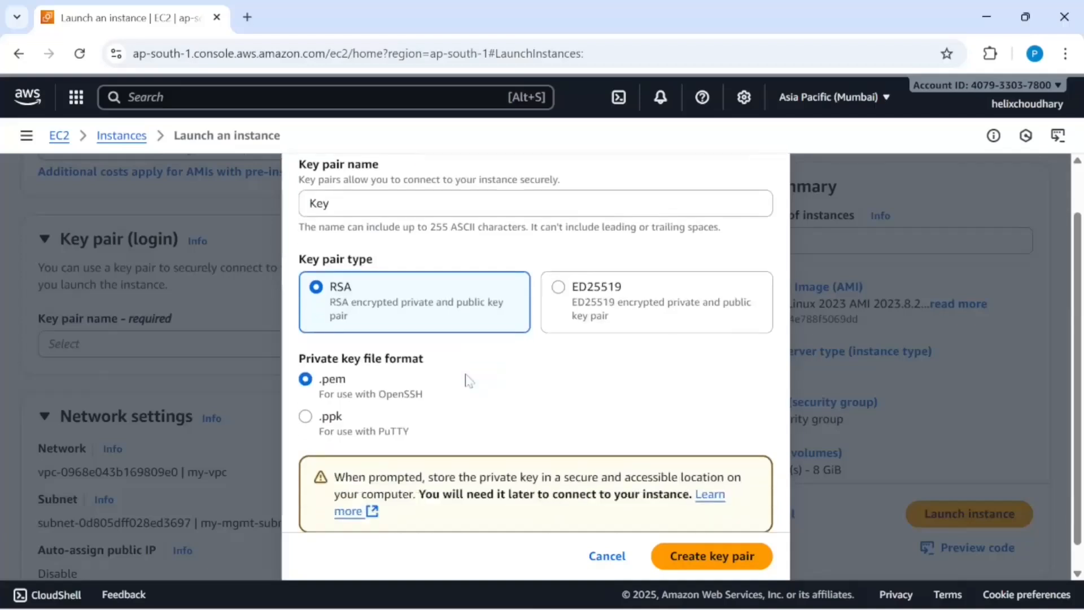
{"action": "scroll", "coordinate": [469, 379], "scroll_direction": "up", "scroll_amount": 1}
{"action": "left_click_drag", "start_coordinate": [429, 201], "coordinate": [299, 191]}
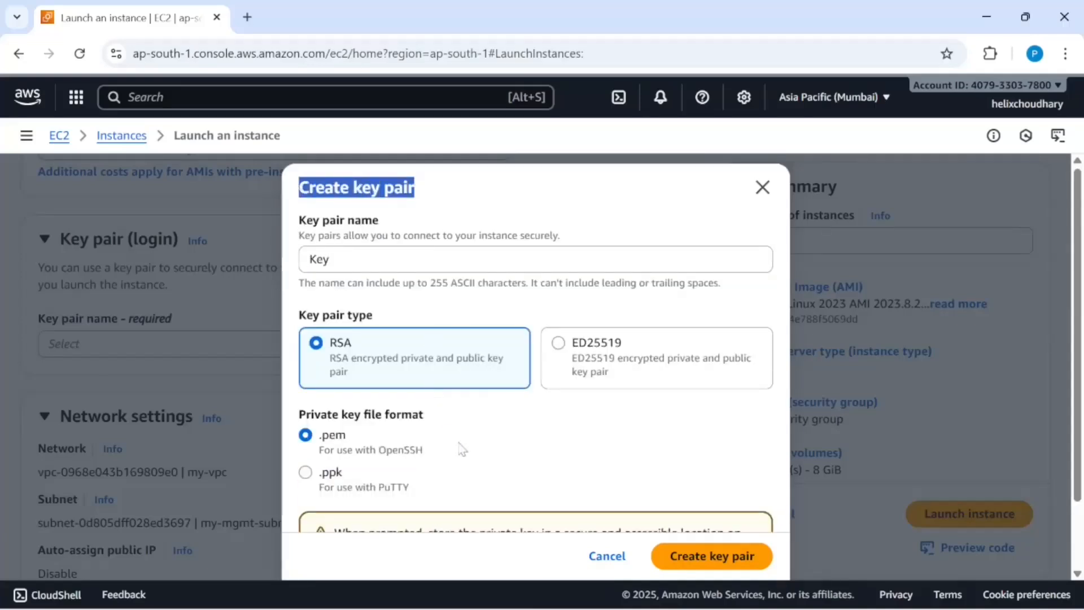
{"action": "scroll", "coordinate": [508, 491], "scroll_direction": "down", "scroll_amount": 2}
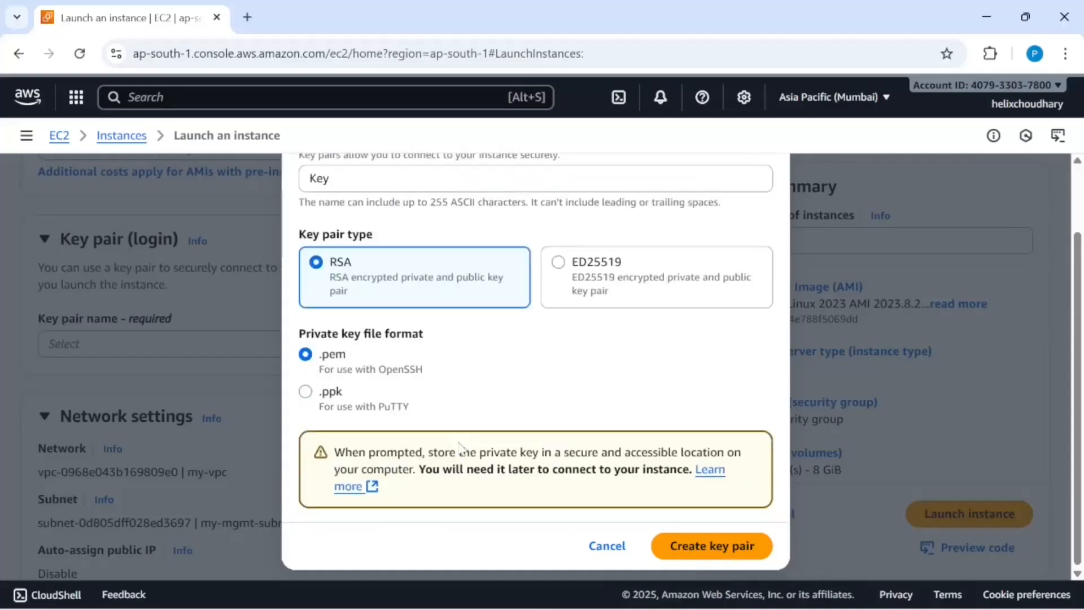
Cancel the new key pair and select the existing testec2demo key pair for the instance login
{"action": "left_click", "coordinate": [606, 546]}
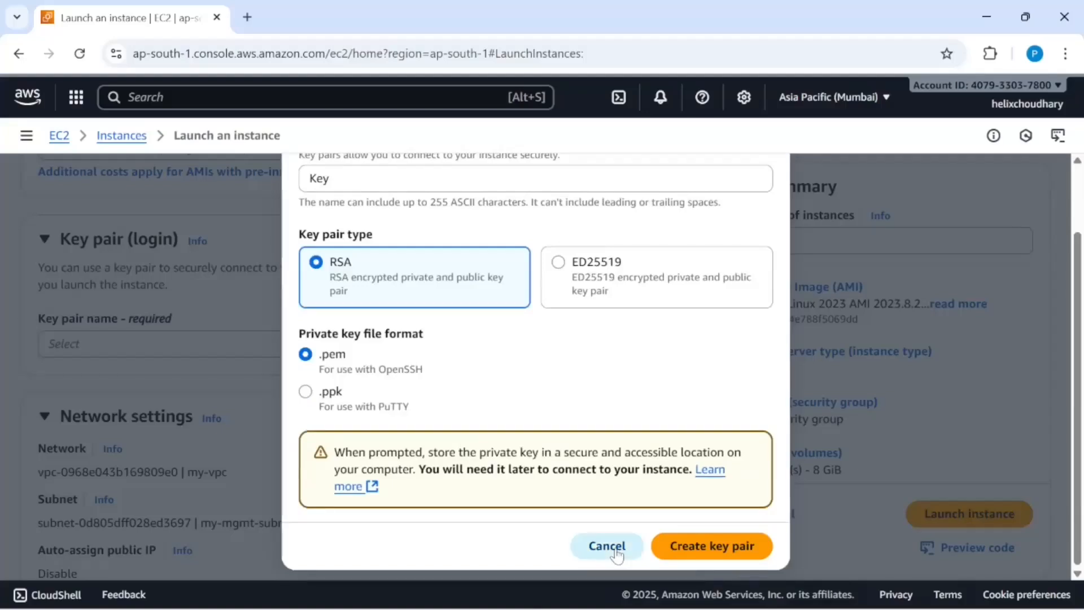
{"action": "left_click", "coordinate": [276, 346]}
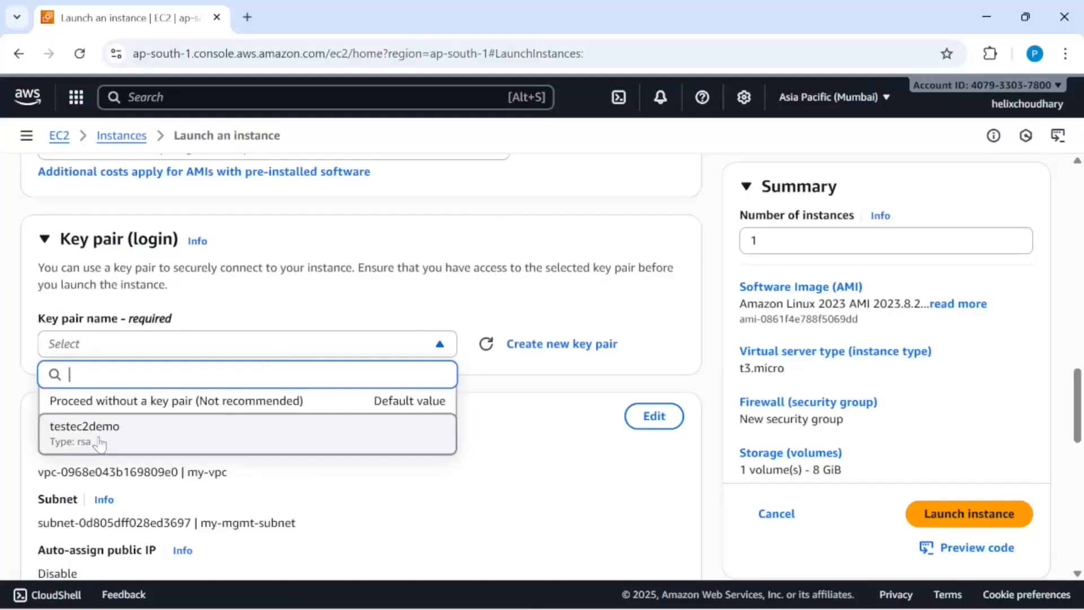
{"action": "left_click", "coordinate": [125, 442]}
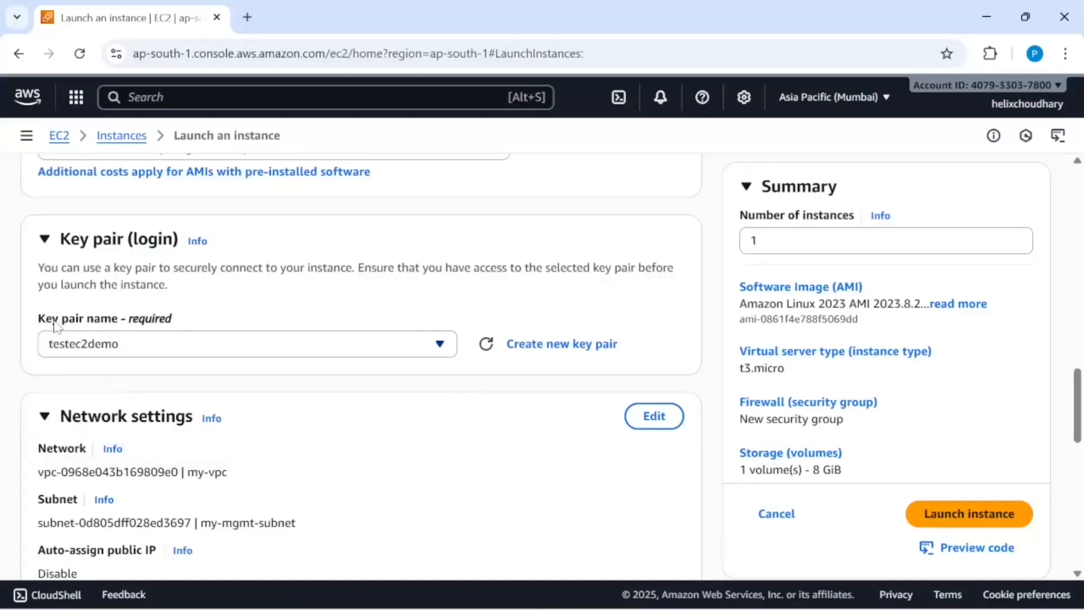
{"action": "left_click", "coordinate": [83, 346]}
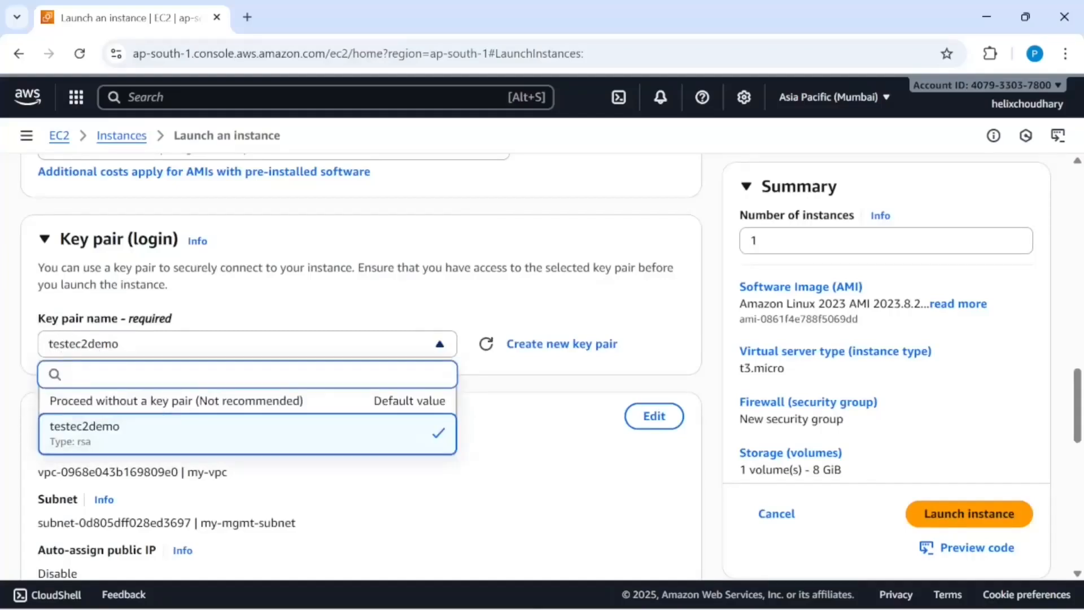
{"action": "left_click", "coordinate": [105, 434]}
Open the network settings for editing and compare the BastionHost setup with the management subnet in the whiteboard diagram
{"action": "scroll", "coordinate": [331, 465], "scroll_direction": "down", "scroll_amount": 3}
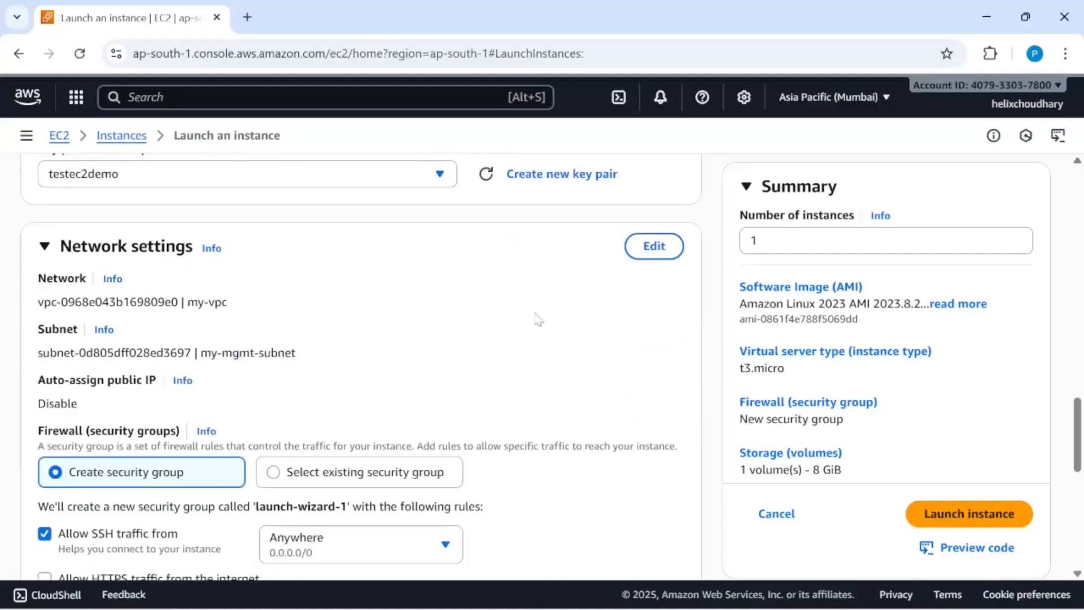
{"action": "left_click", "coordinate": [654, 248]}
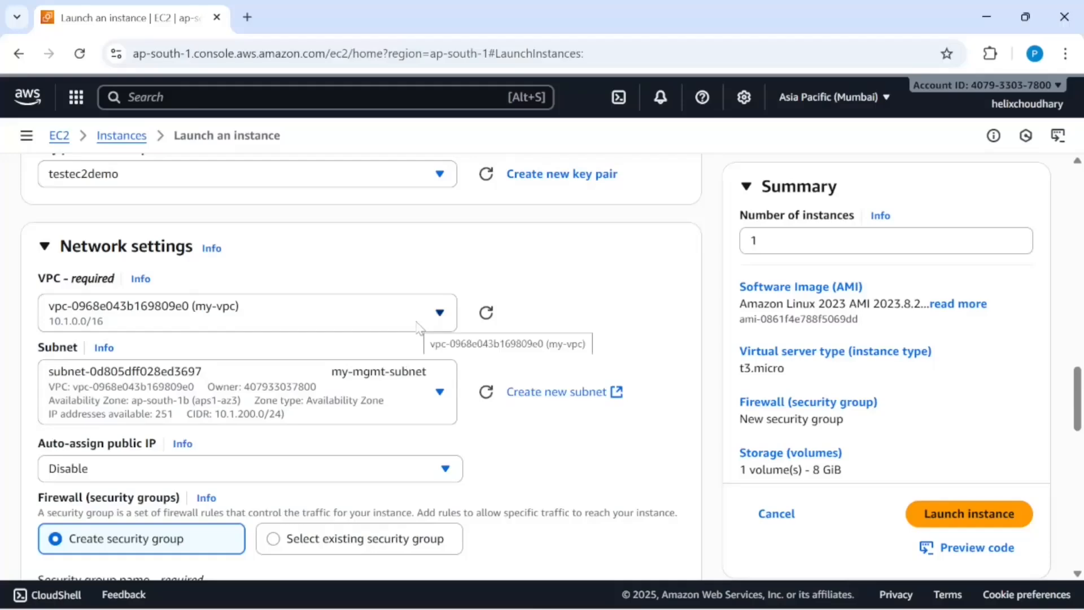
{"action": "scroll", "coordinate": [431, 245], "scroll_direction": "up", "scroll_amount": 15}
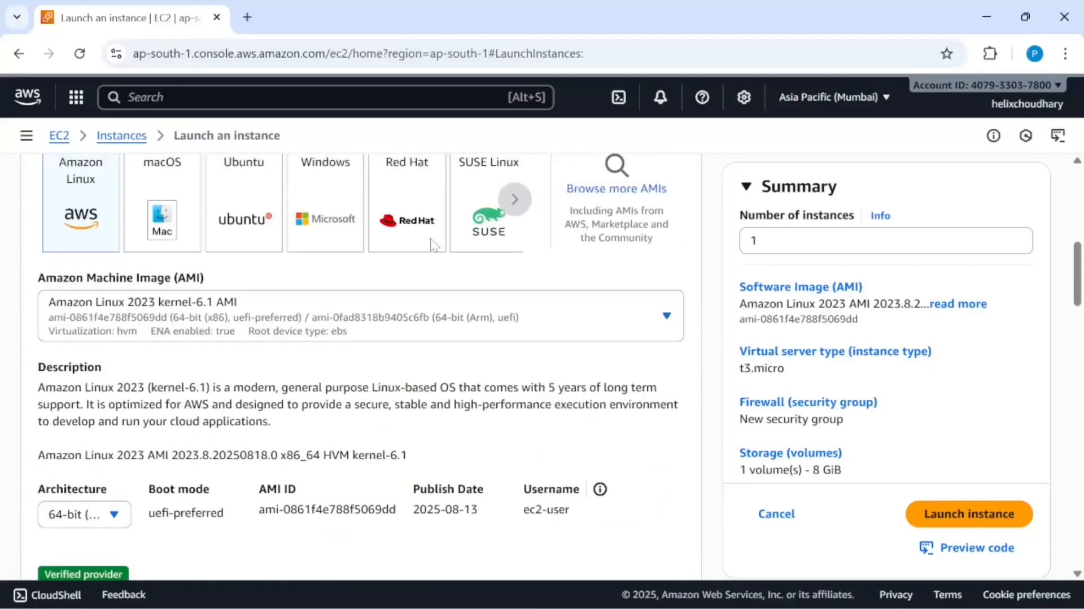
{"action": "scroll", "coordinate": [431, 245], "scroll_direction": "up", "scroll_amount": 4}
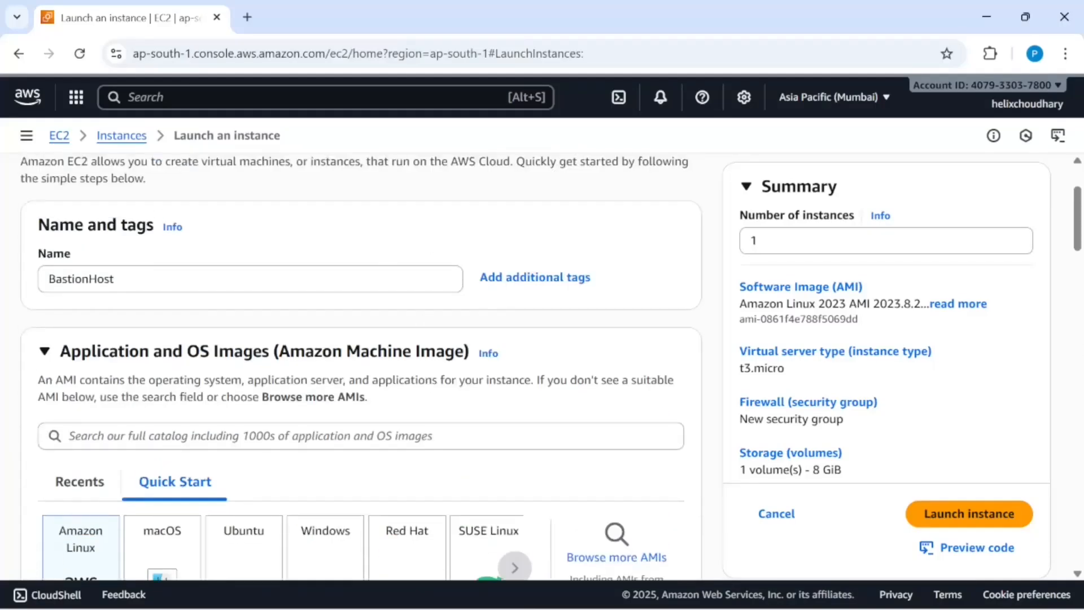
{"action": "key", "text": "alt+Tab"}
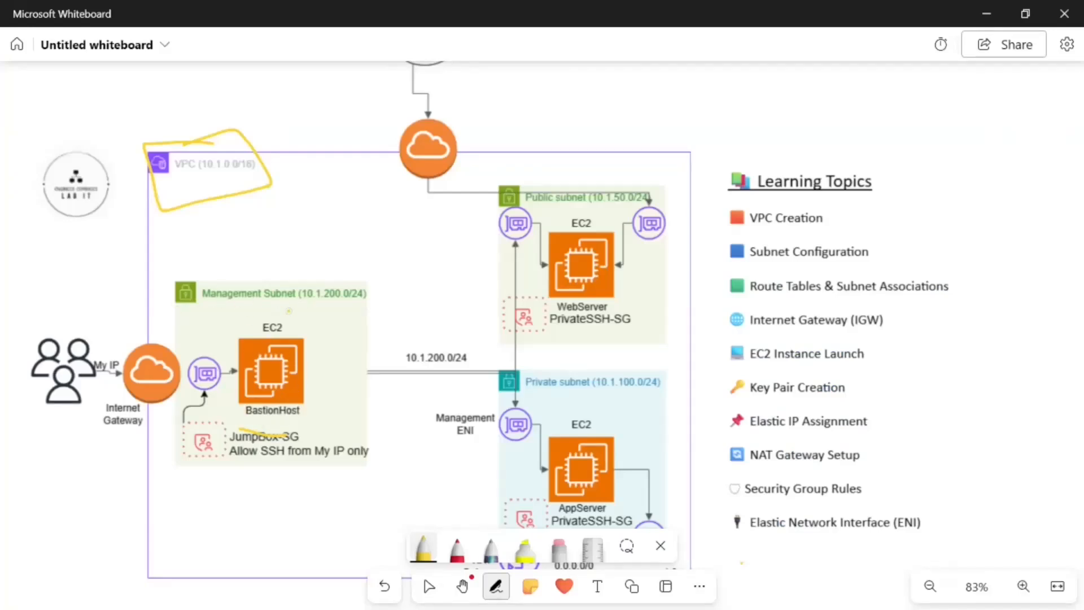
{"action": "key", "text": "alt+Tab"}
{"action": "scroll", "coordinate": [282, 467], "scroll_direction": "down", "scroll_amount": 6}
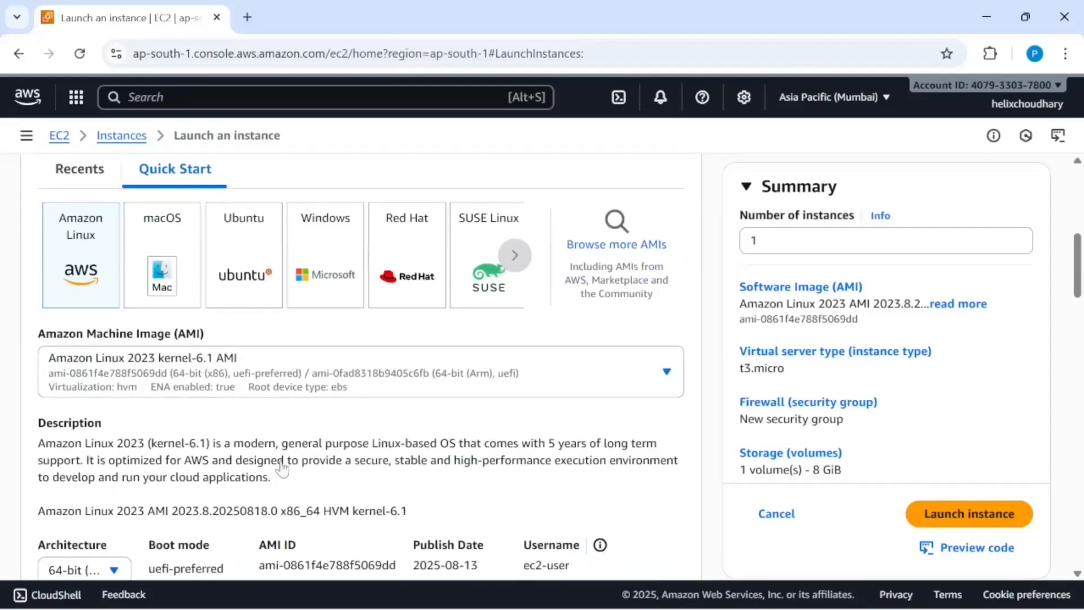
{"action": "scroll", "coordinate": [282, 467], "scroll_direction": "down", "scroll_amount": 12}
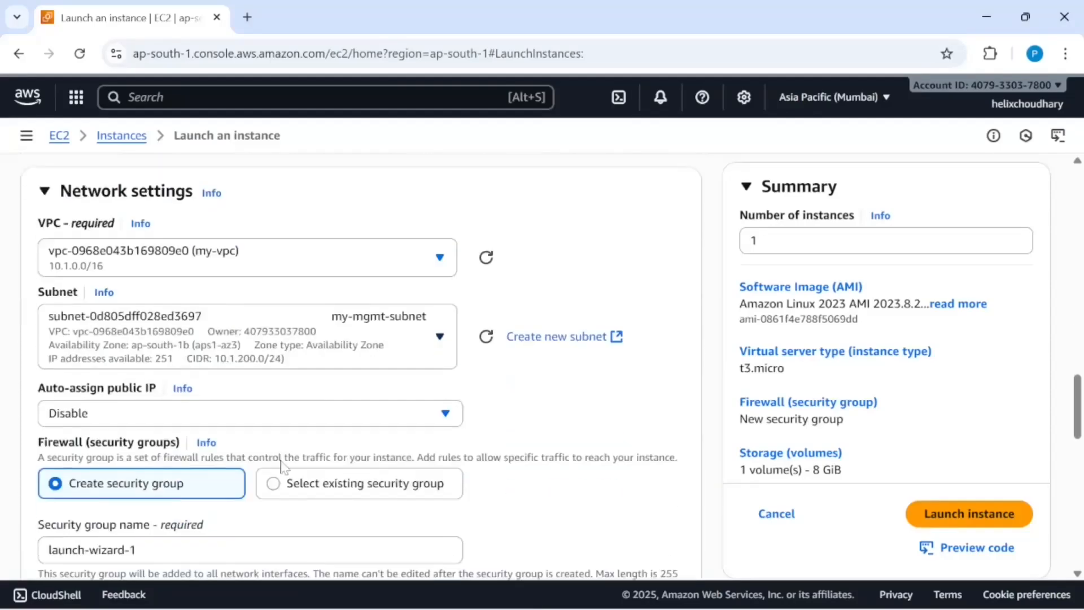
{"action": "scroll", "coordinate": [281, 466], "scroll_direction": "up", "scroll_amount": 1}
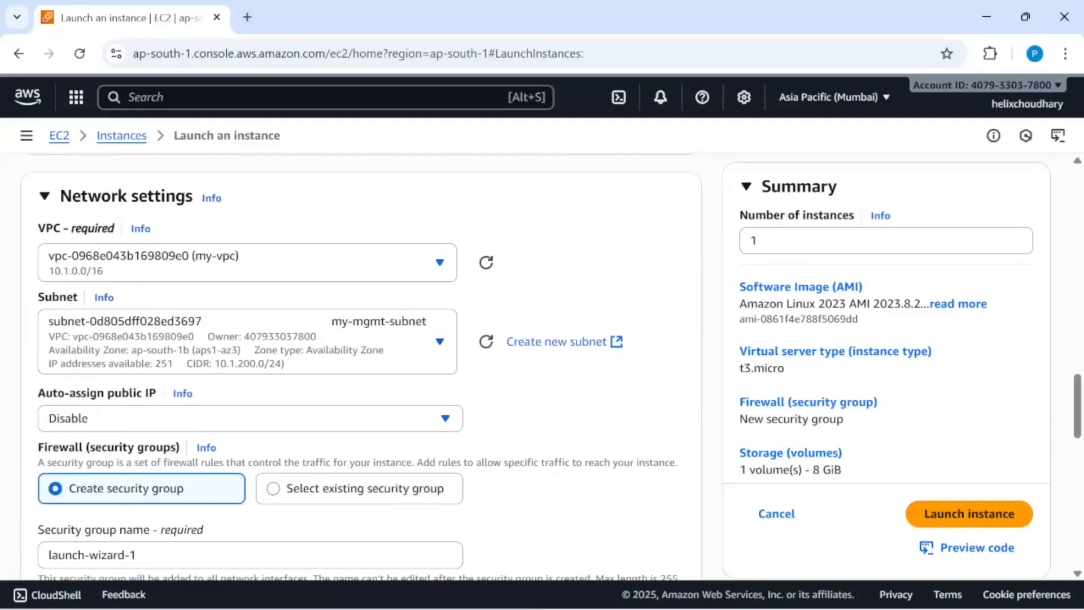
Choose my-mgmt-subnet as the instance's subnet within my-vpc
{"action": "left_click", "coordinate": [202, 276]}
{"action": "left_click", "coordinate": [201, 276]}
{"action": "left_click", "coordinate": [315, 356]}
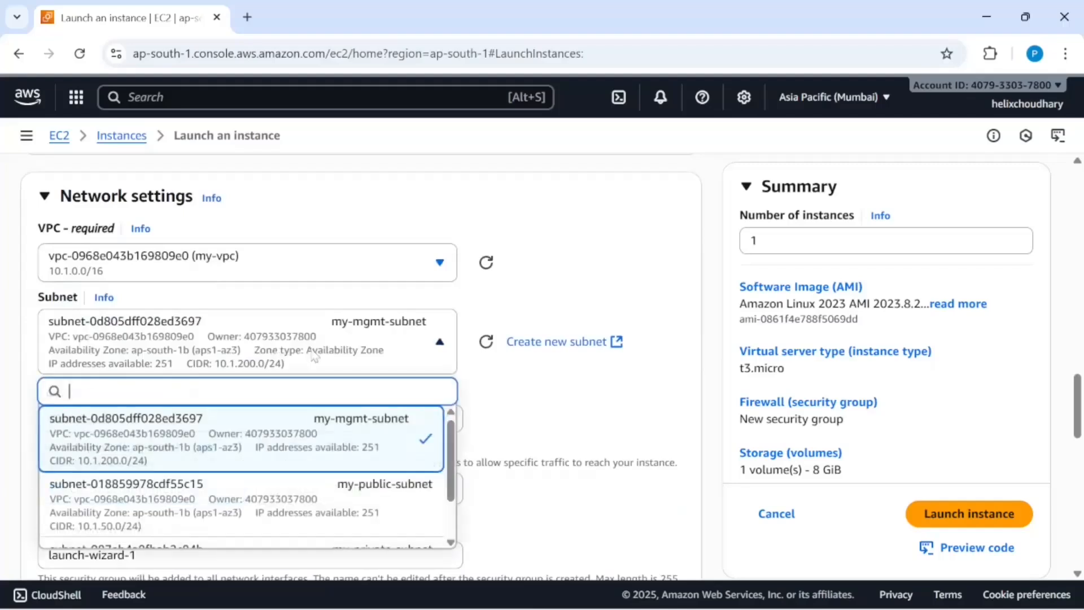
{"action": "scroll", "coordinate": [351, 516], "scroll_direction": "down", "scroll_amount": 2}
{"action": "scroll", "coordinate": [362, 463], "scroll_direction": "up", "scroll_amount": 2}
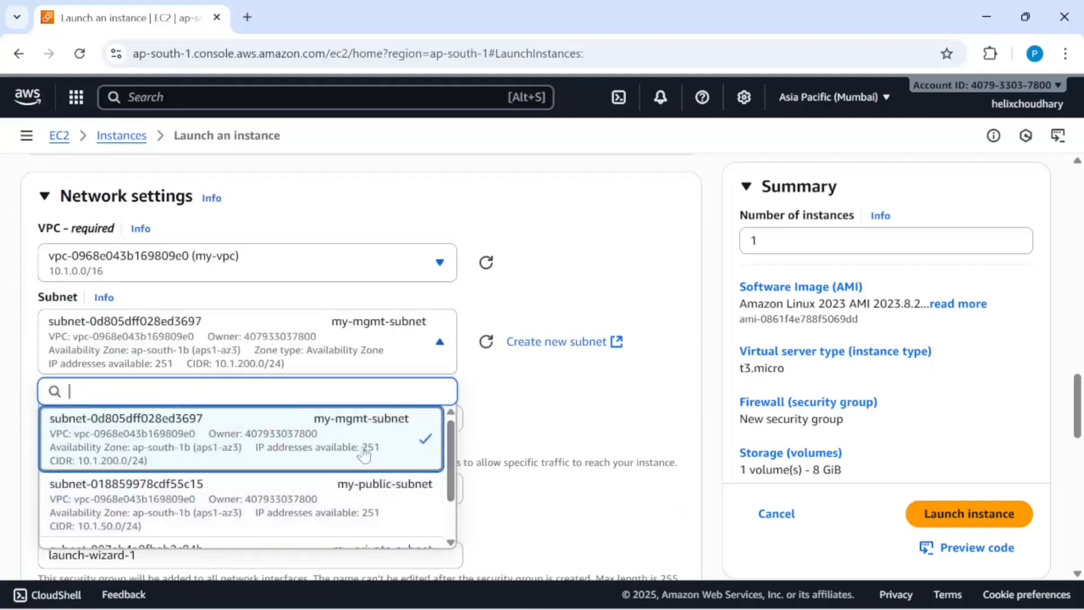
{"action": "left_click", "coordinate": [344, 444]}
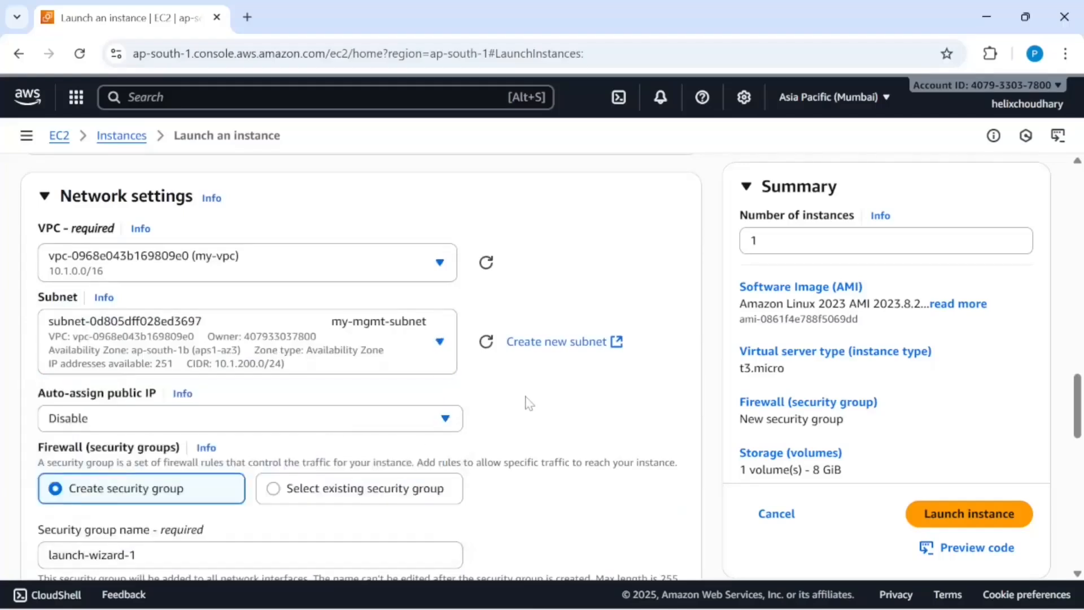
Check the bastion host's internet access in the whiteboard diagram and enable auto-assign public IP for the instance
{"action": "scroll", "coordinate": [529, 403], "scroll_direction": "down", "scroll_amount": 1}
{"action": "left_click", "coordinate": [142, 360]}
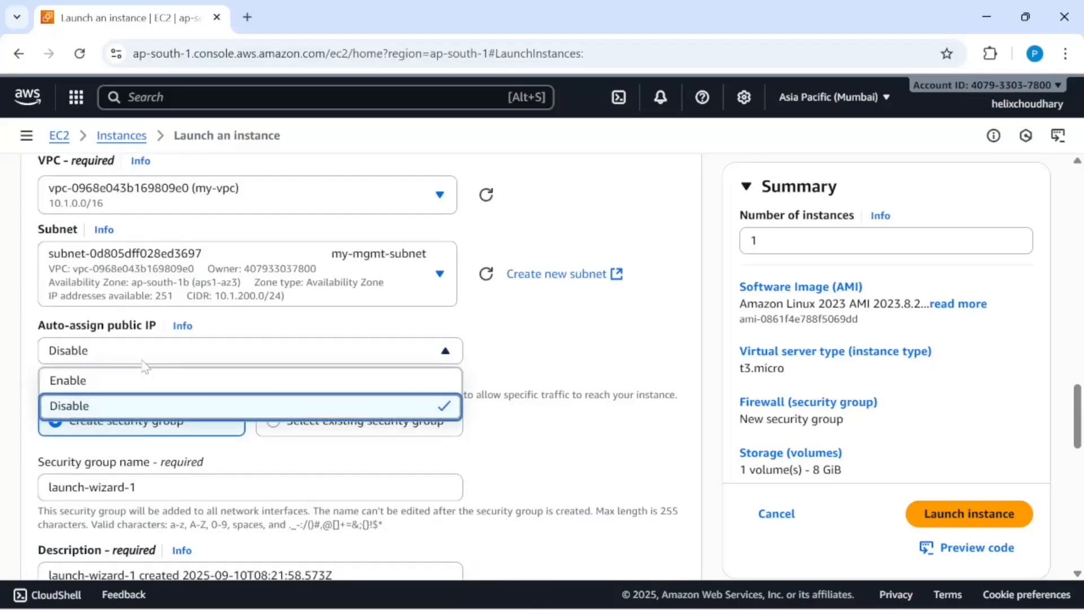
{"action": "key", "text": "alt+Tab"}
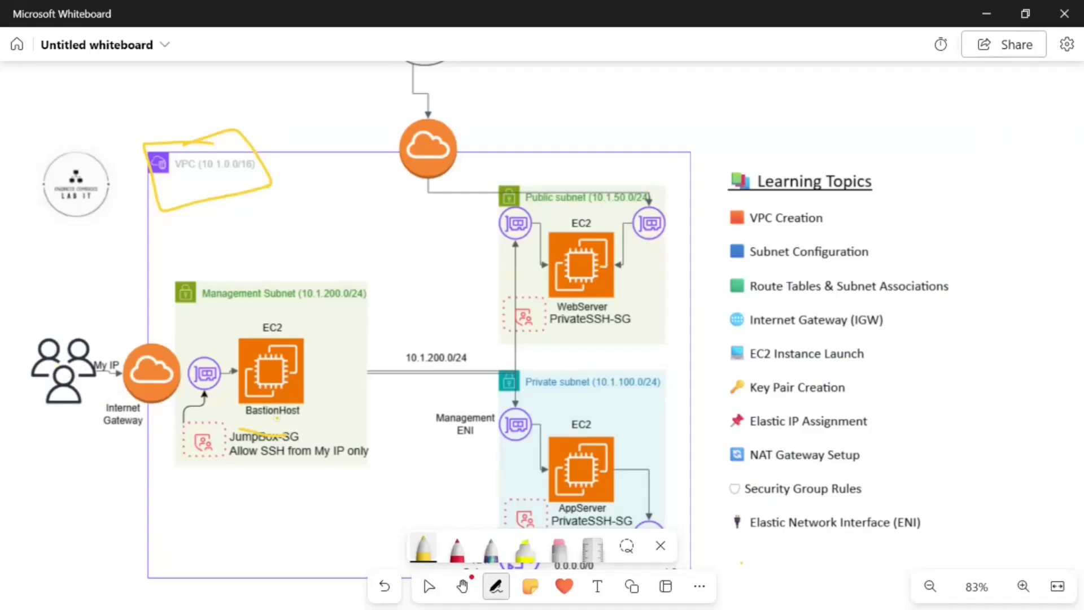
{"action": "key", "text": "alt+Tab"}
{"action": "left_click", "coordinate": [121, 357]}
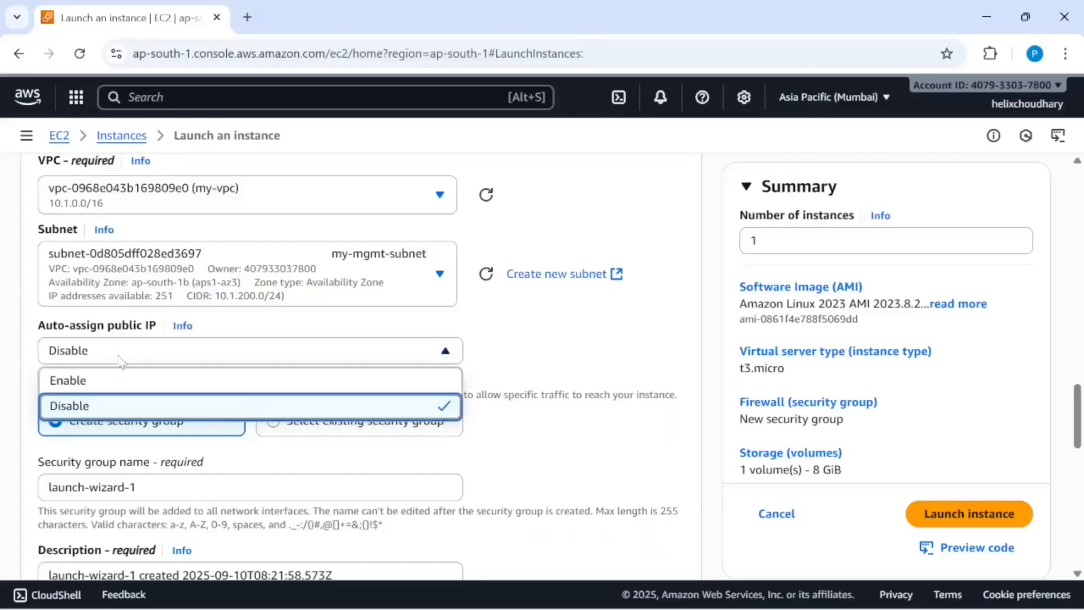
{"action": "left_click", "coordinate": [99, 380]}
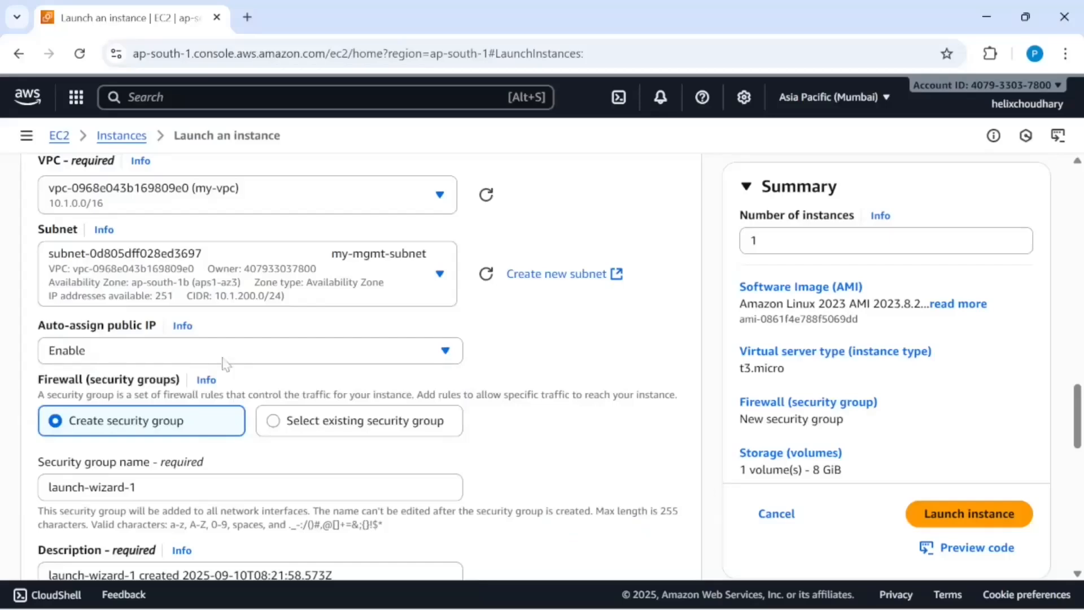
Name the new security group JumpBox-SG, following the bastion host's label in the whiteboard diagram
{"action": "scroll", "coordinate": [233, 364], "scroll_direction": "down", "scroll_amount": 2}
{"action": "scroll", "coordinate": [233, 364], "scroll_direction": "down", "scroll_amount": 2}
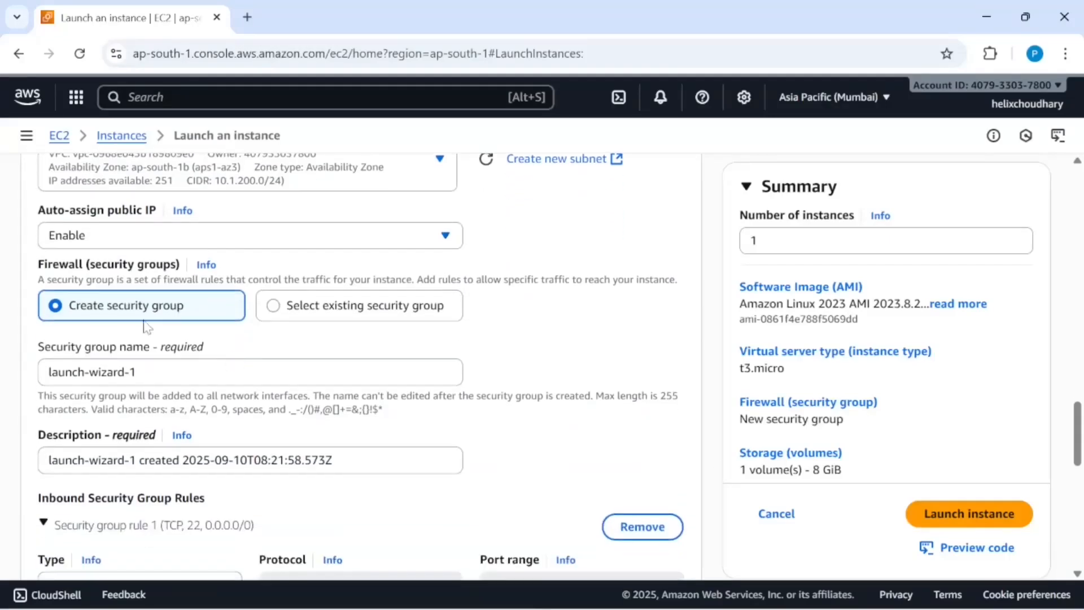
{"action": "left_click_drag", "start_coordinate": [43, 264], "coordinate": [107, 264]}
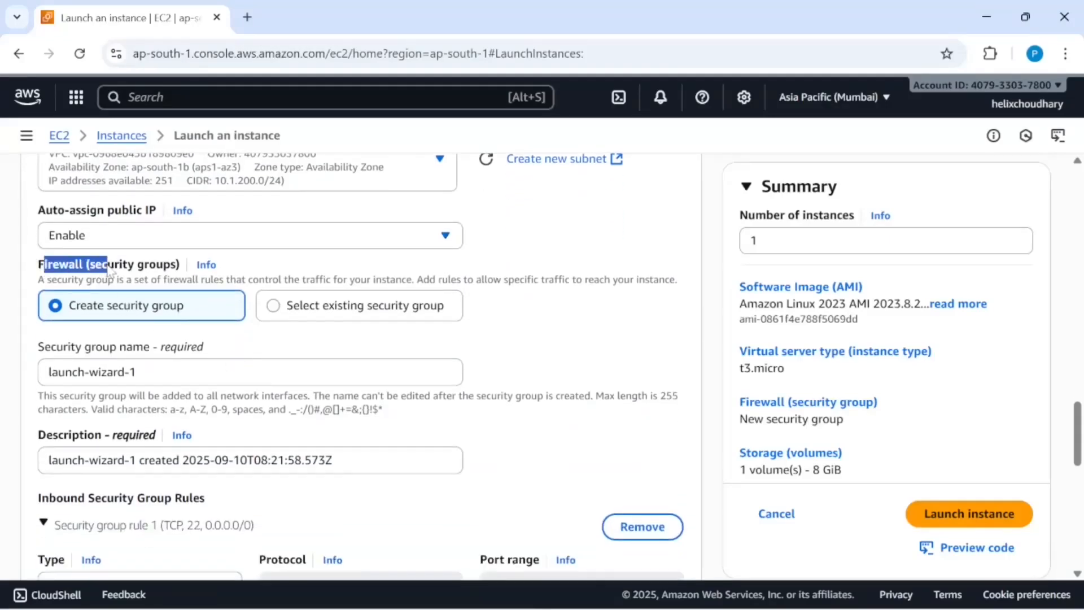
{"action": "key", "text": "alt+Tab"}
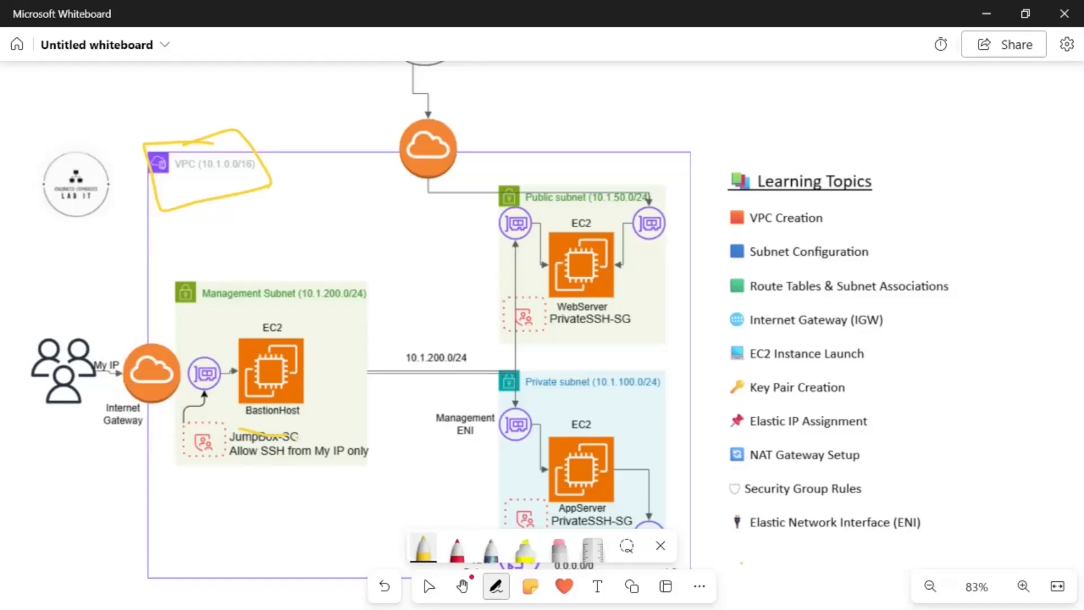
{"action": "key", "text": "alt+Tab"}
{"action": "left_click_drag", "start_coordinate": [44, 265], "coordinate": [107, 265]}
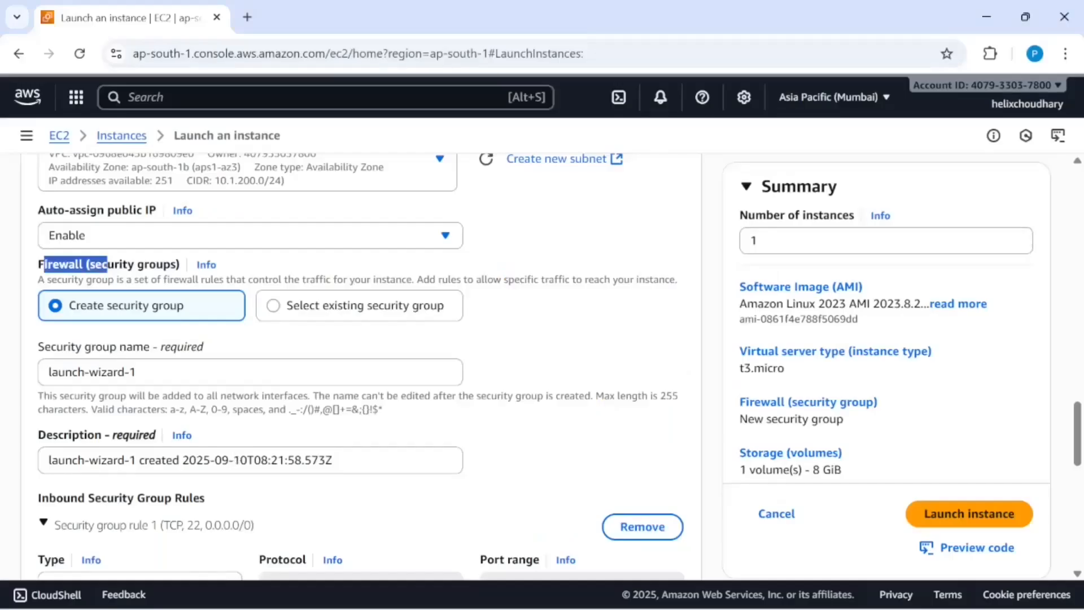
{"action": "left_click_drag", "start_coordinate": [136, 371], "coordinate": [17, 377]}
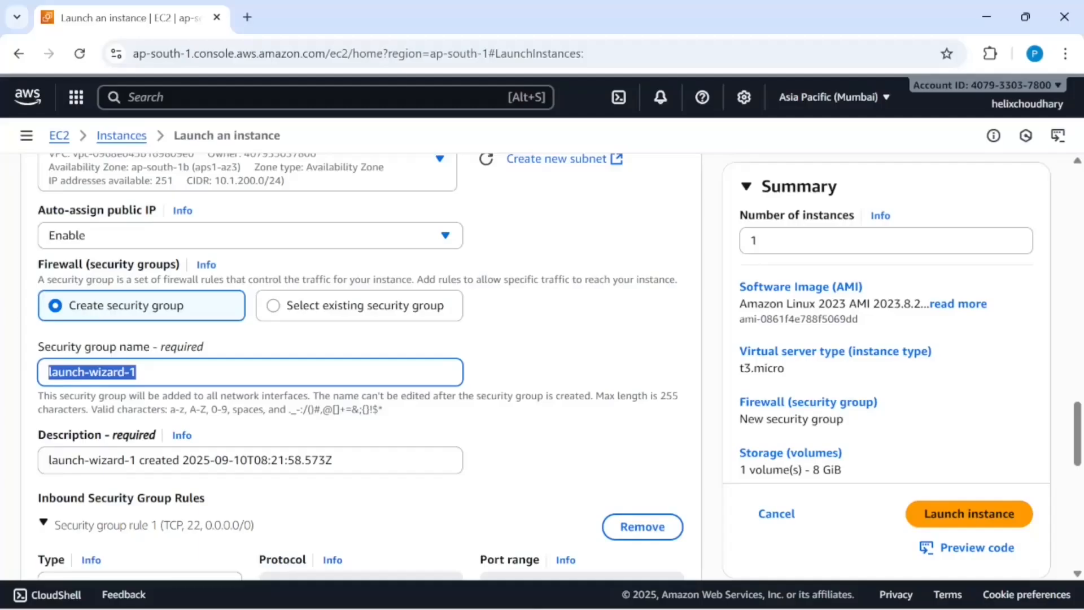
{"action": "key", "text": "alt+Tab"}
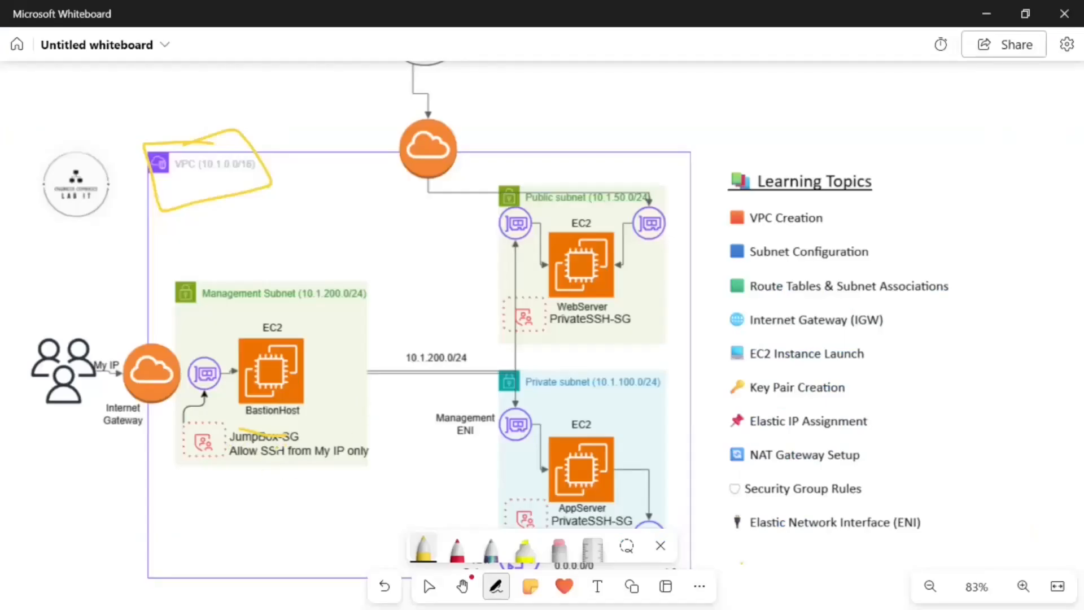
{"action": "key", "text": "alt+Tab"}
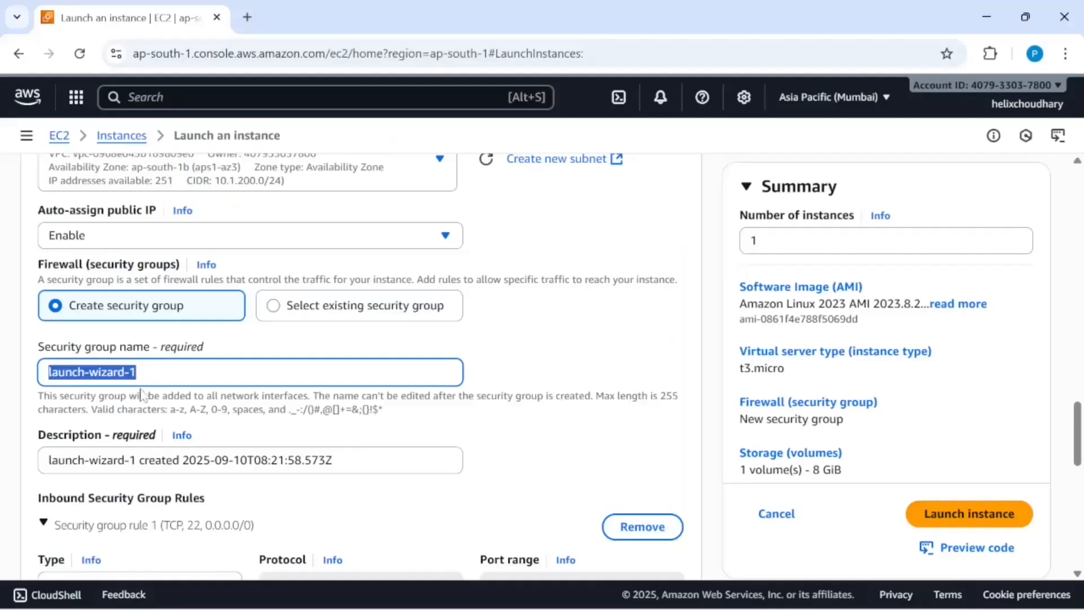
{"action": "type", "text": "Jump"}
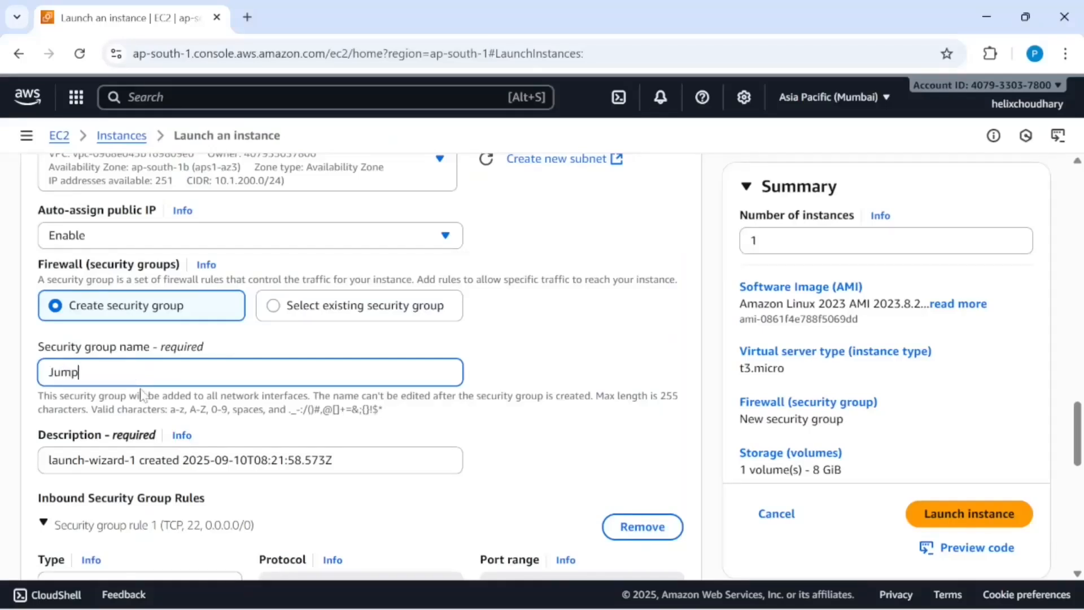
{"action": "type", "text": "Box-SG"}
Restrict the JumpBox-SG inbound SSH rule on port 22 to the My IP source type
{"action": "scroll", "coordinate": [200, 387], "scroll_direction": "down", "scroll_amount": 3}
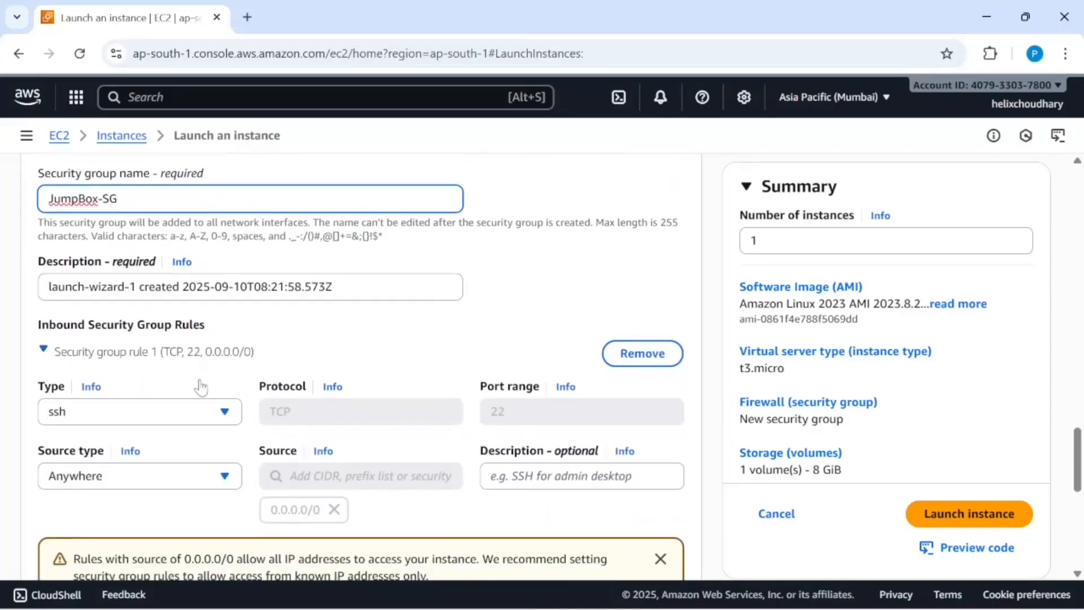
{"action": "scroll", "coordinate": [200, 387], "scroll_direction": "down", "scroll_amount": 2}
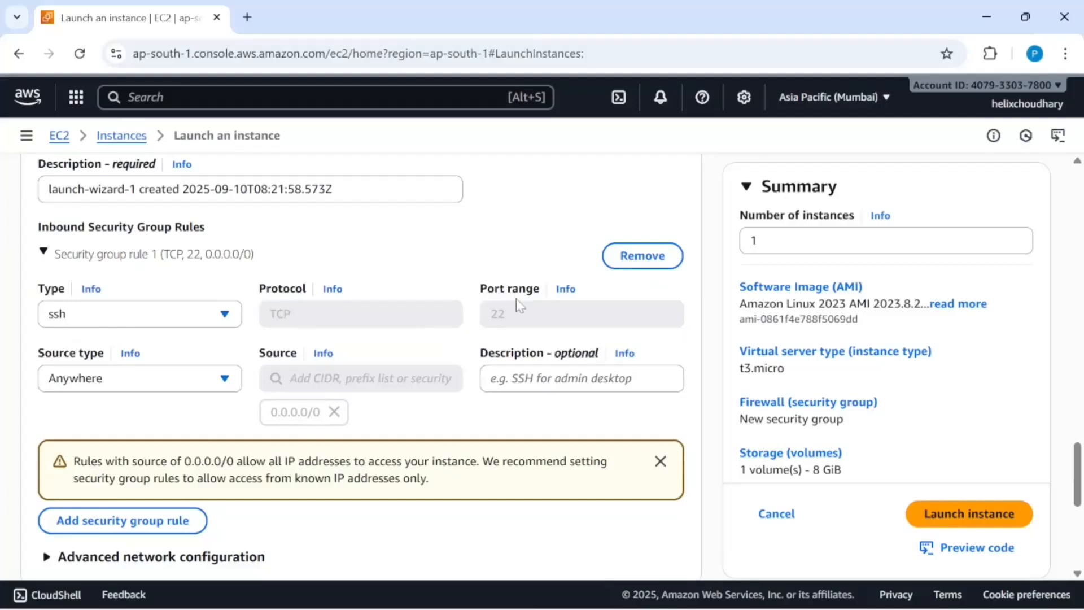
{"action": "left_click", "coordinate": [97, 385]}
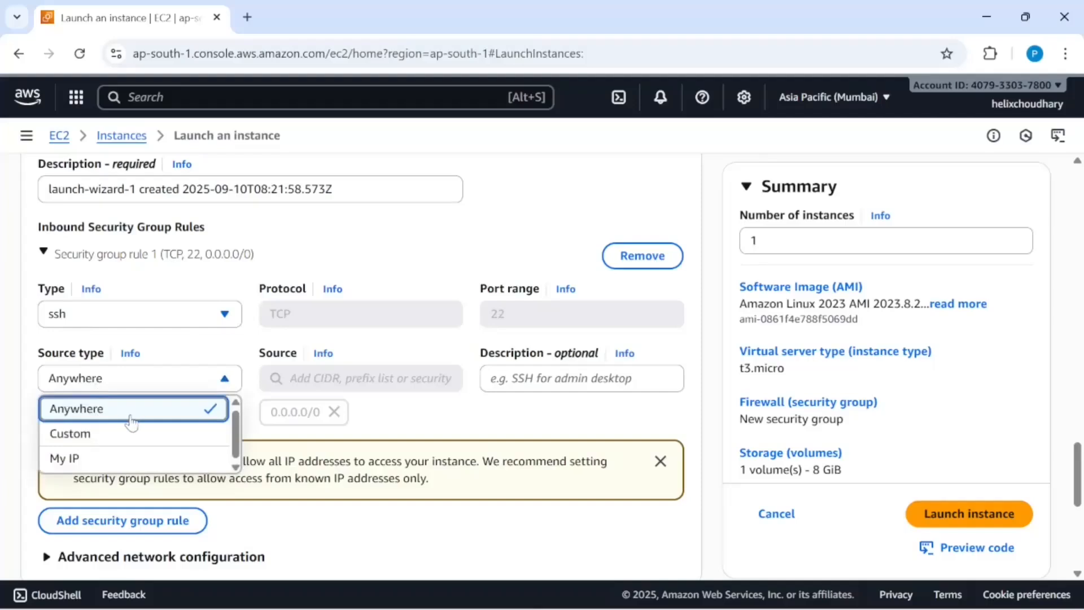
{"action": "left_click", "coordinate": [107, 459]}
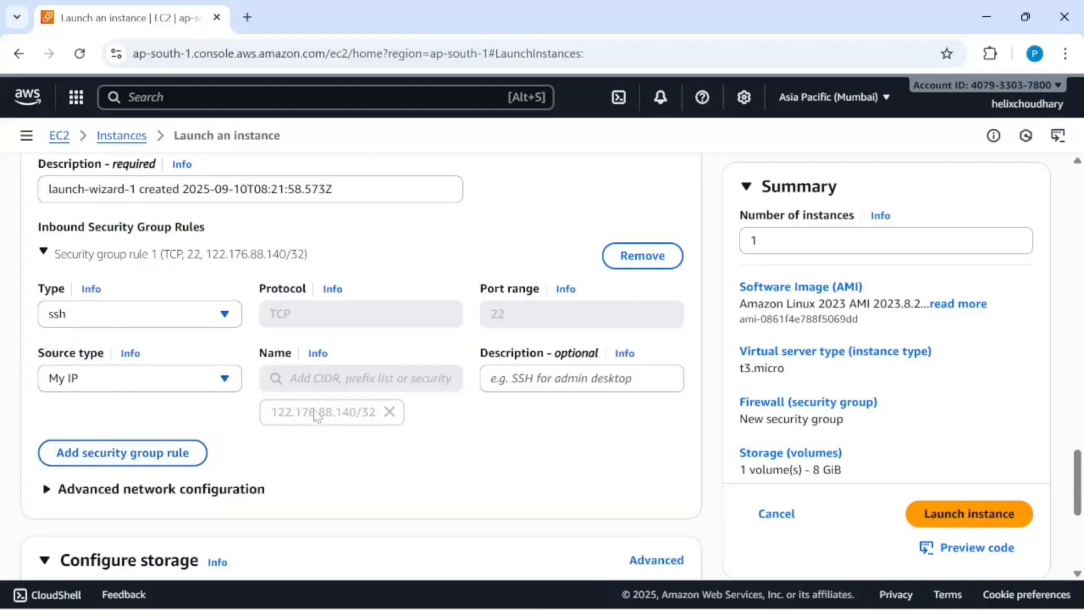
{"action": "left_click", "coordinate": [189, 390]}
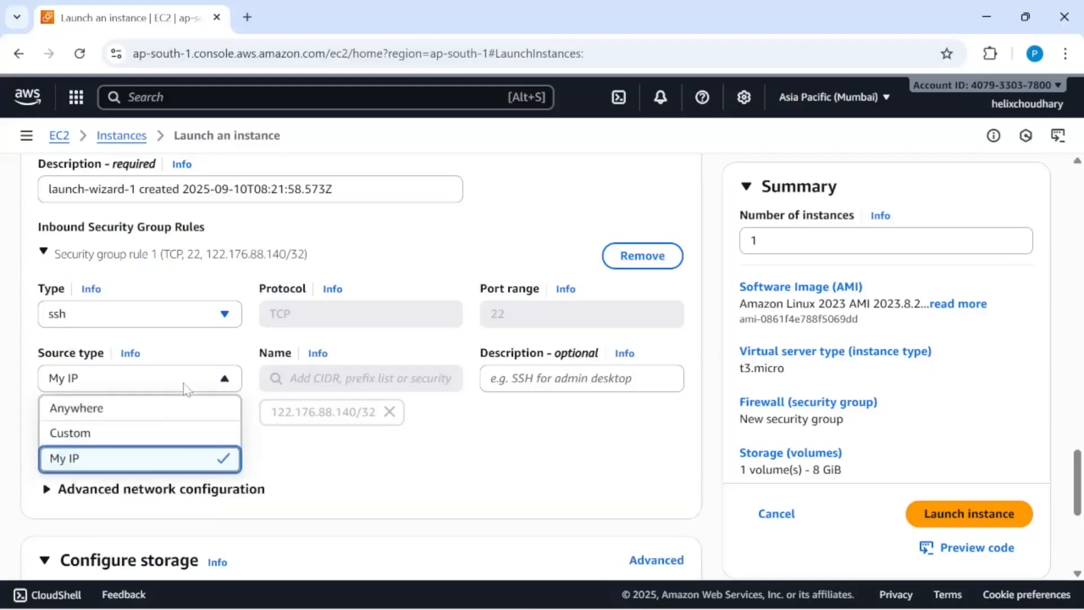
{"action": "left_click", "coordinate": [101, 462]}
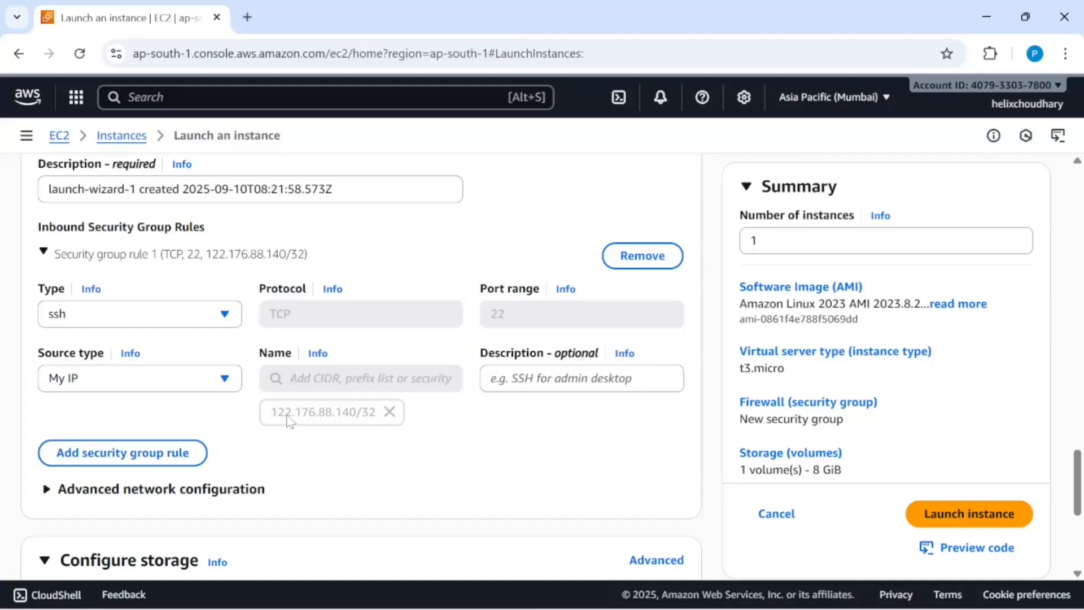
Describe the inbound SSH rule as "SSH from my ip only"
{"action": "left_click", "coordinate": [564, 379]}
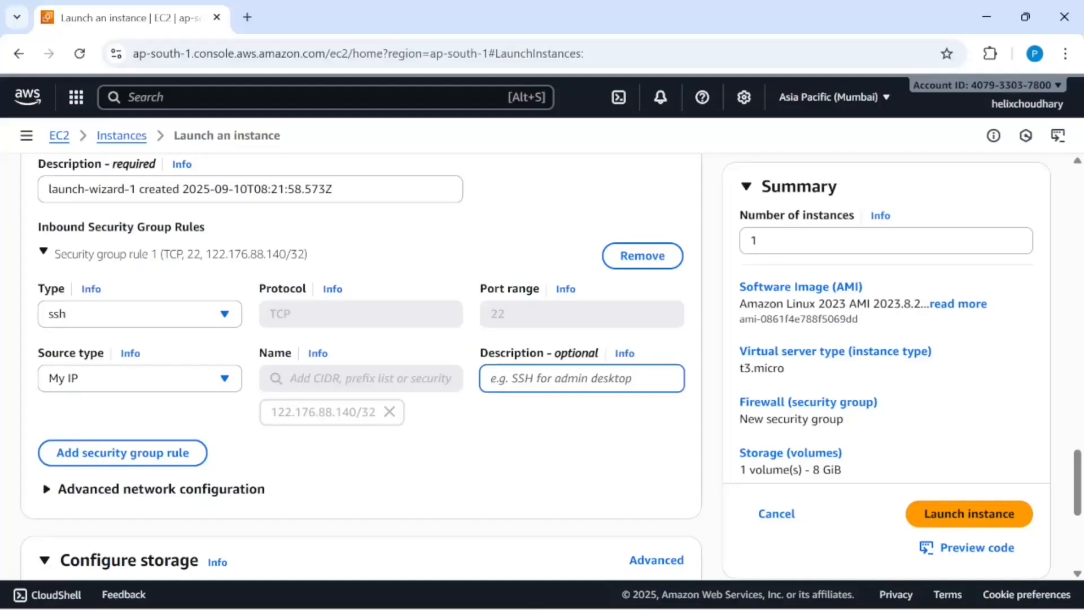
{"action": "type", "text": "SSH"}
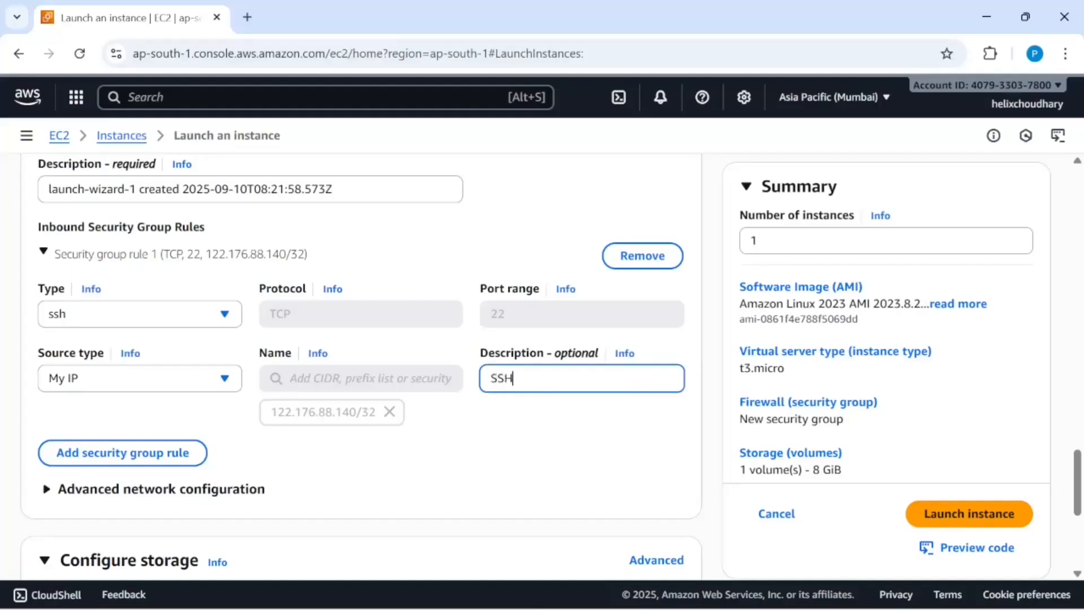
{"action": "type", "text": " from m"}
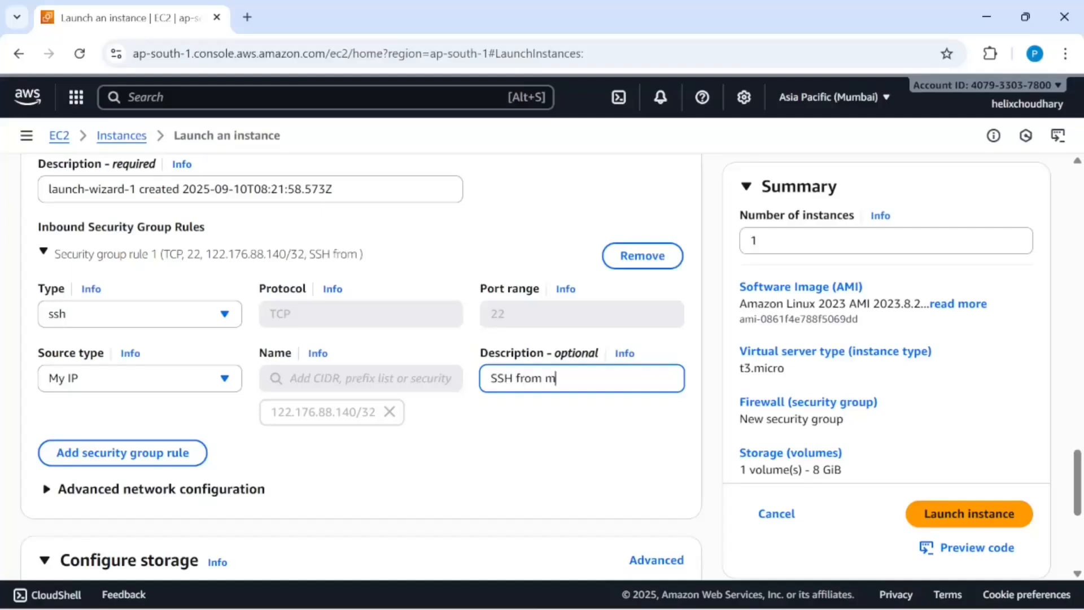
{"action": "type", "text": "y ip only"}
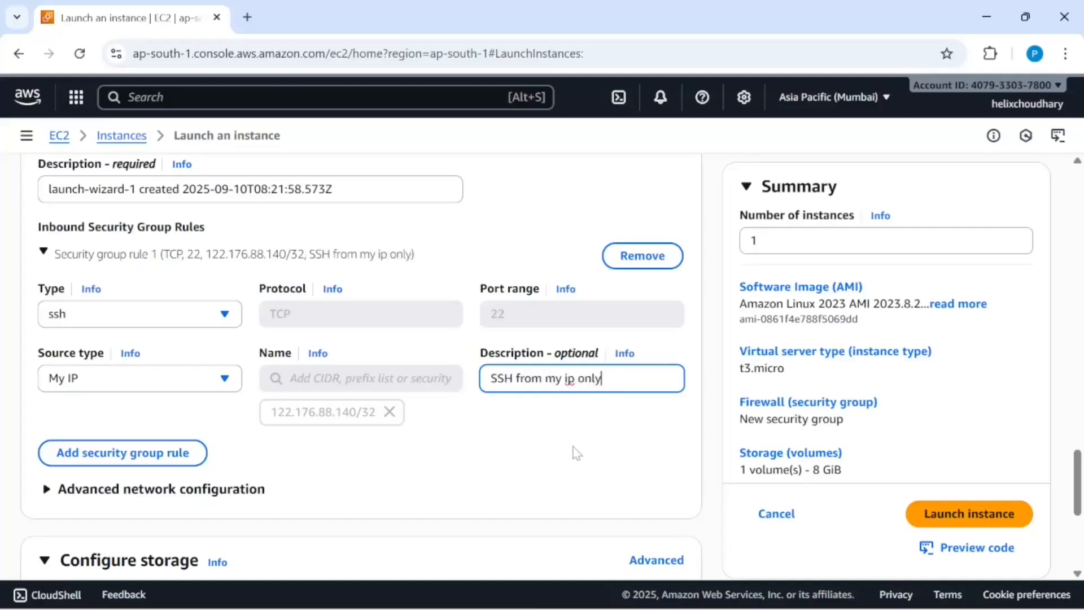
Review the completed BastionHost configuration and launch the instance
{"action": "scroll", "coordinate": [575, 452], "scroll_direction": "down", "scroll_amount": 3}
{"action": "scroll", "coordinate": [576, 452], "scroll_direction": "down", "scroll_amount": 2}
{"action": "scroll", "coordinate": [575, 453], "scroll_direction": "up", "scroll_amount": 10}
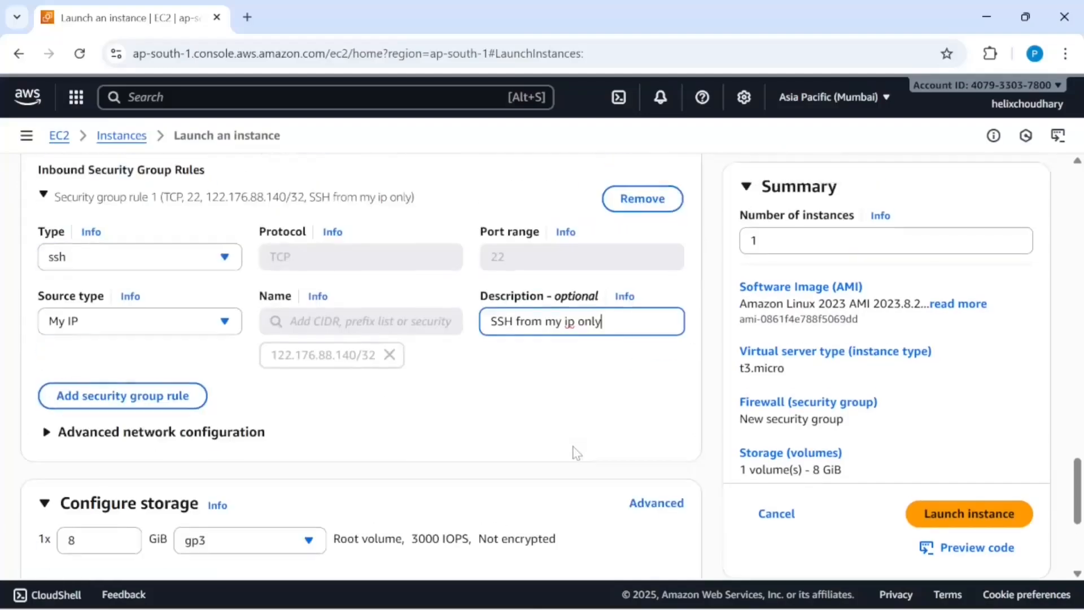
{"action": "scroll", "coordinate": [576, 453], "scroll_direction": "up", "scroll_amount": 15}
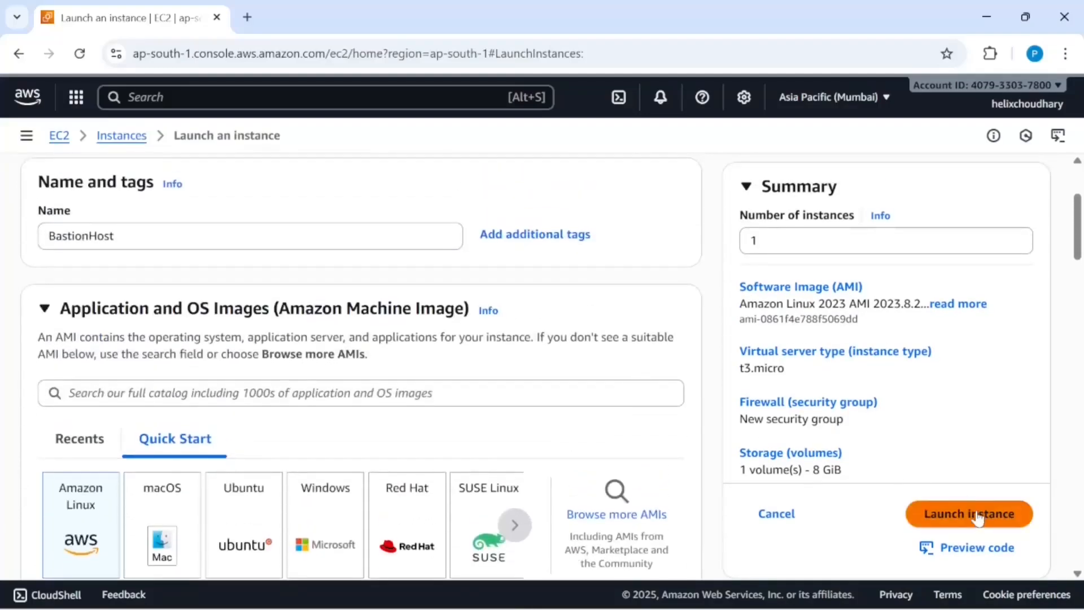
{"action": "left_click", "coordinate": [978, 516]}
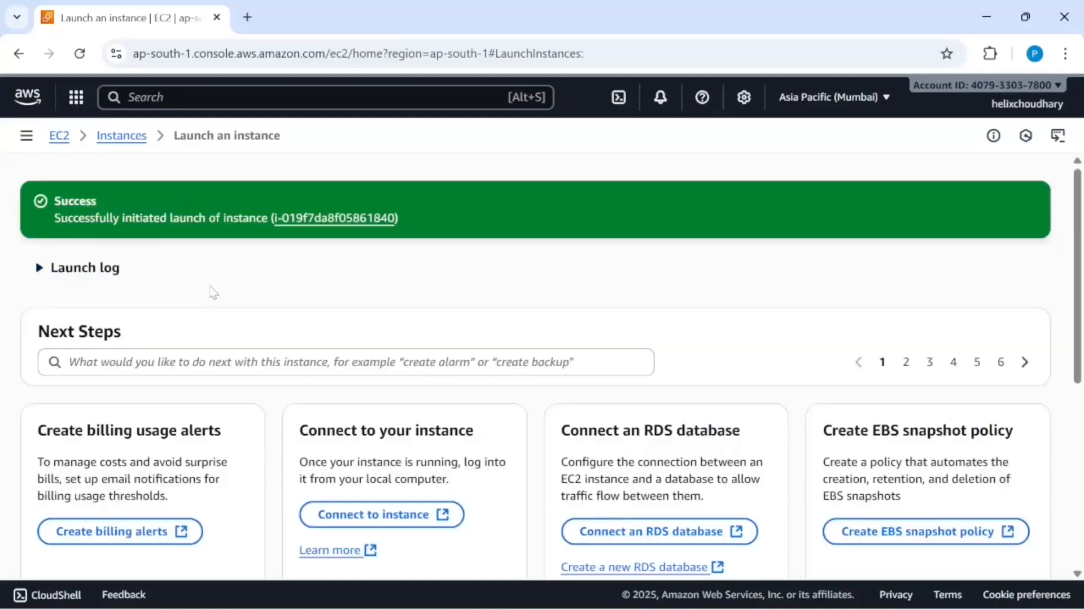
Open the launched BastionHost instance's details and compare its private IPv4 address with the management subnet range in the whiteboard diagram
{"action": "left_click", "coordinate": [310, 220]}
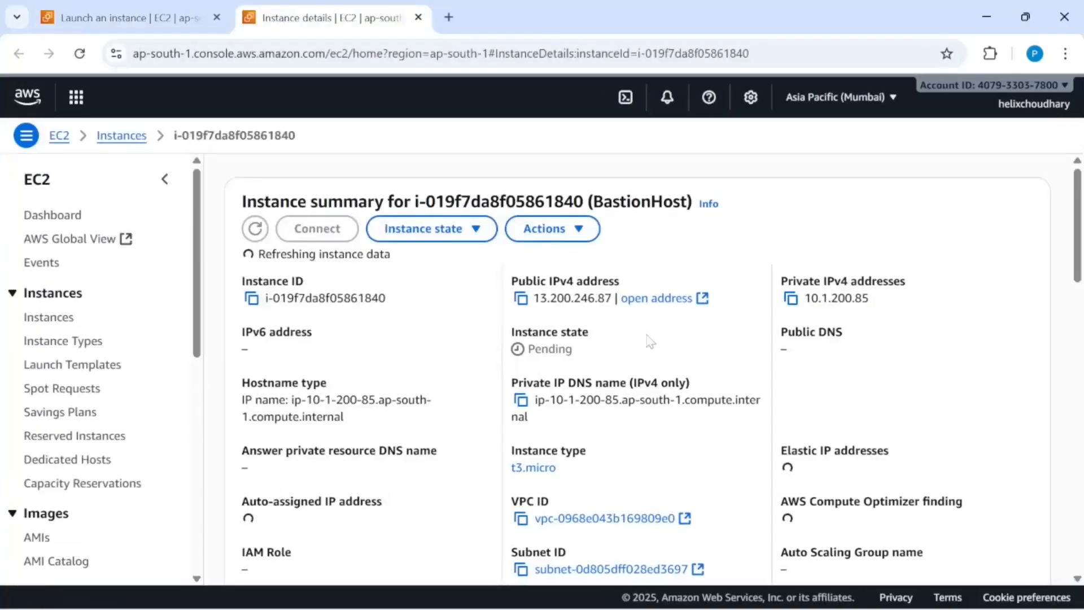
{"action": "double_click", "coordinate": [836, 298]}
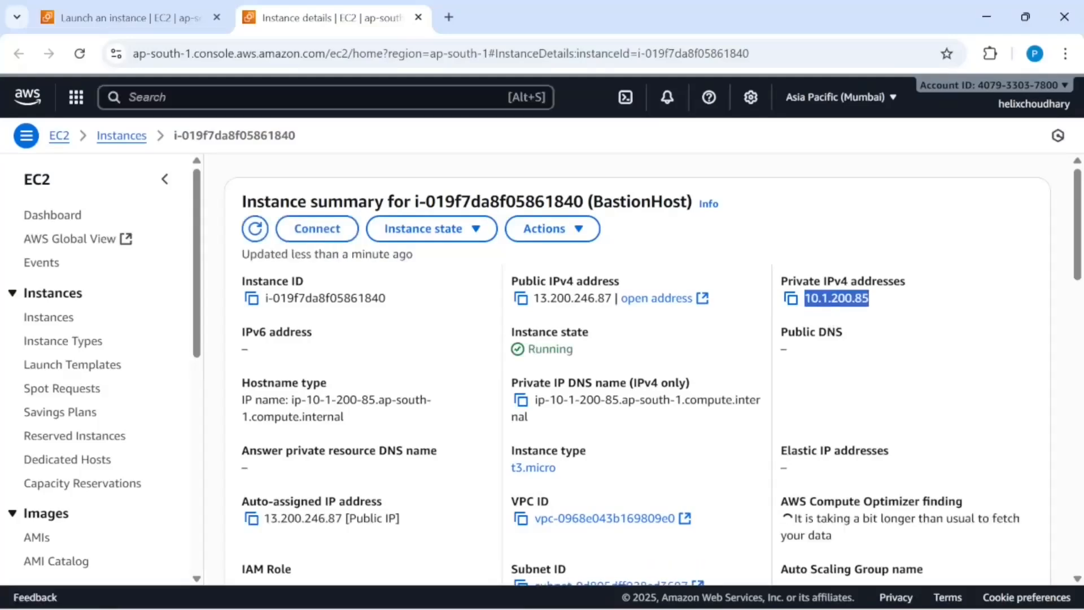
{"action": "key", "text": "alt+Tab"}
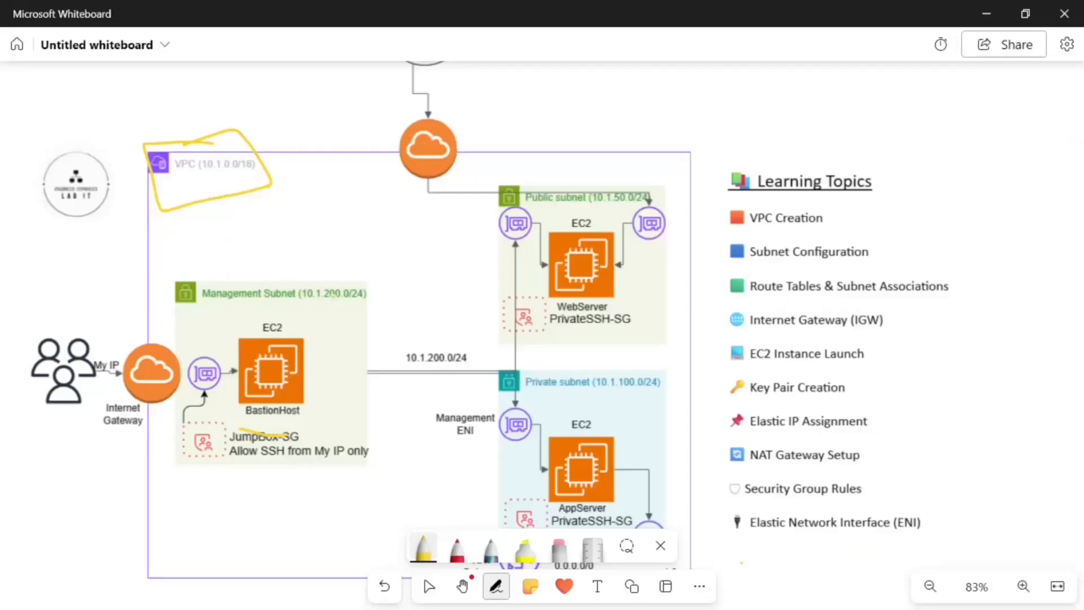
{"action": "key", "text": "alt+Tab"}
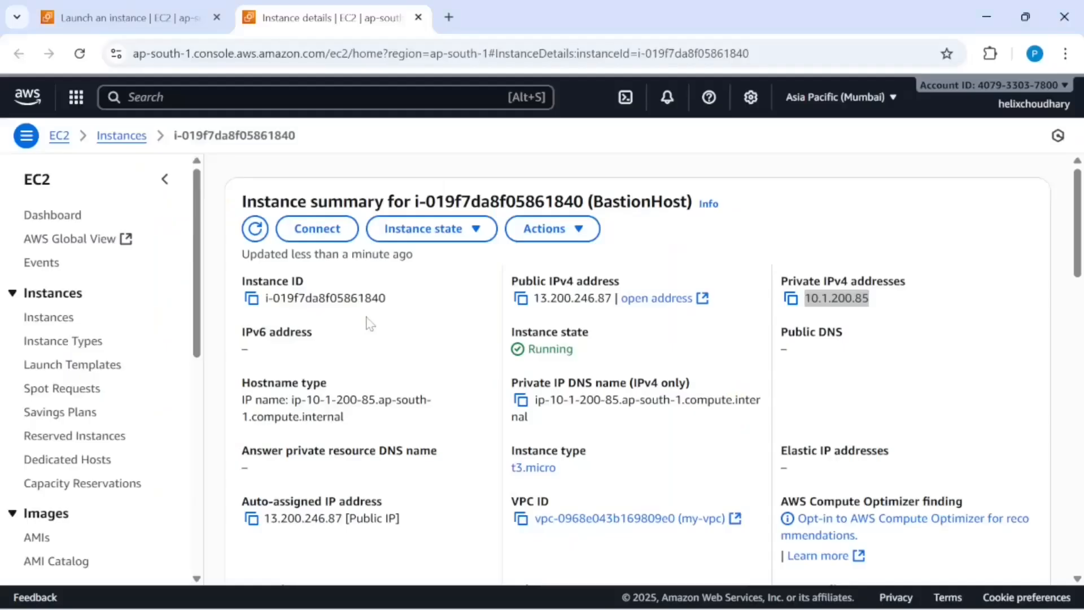
{"action": "left_click", "coordinate": [898, 316]}
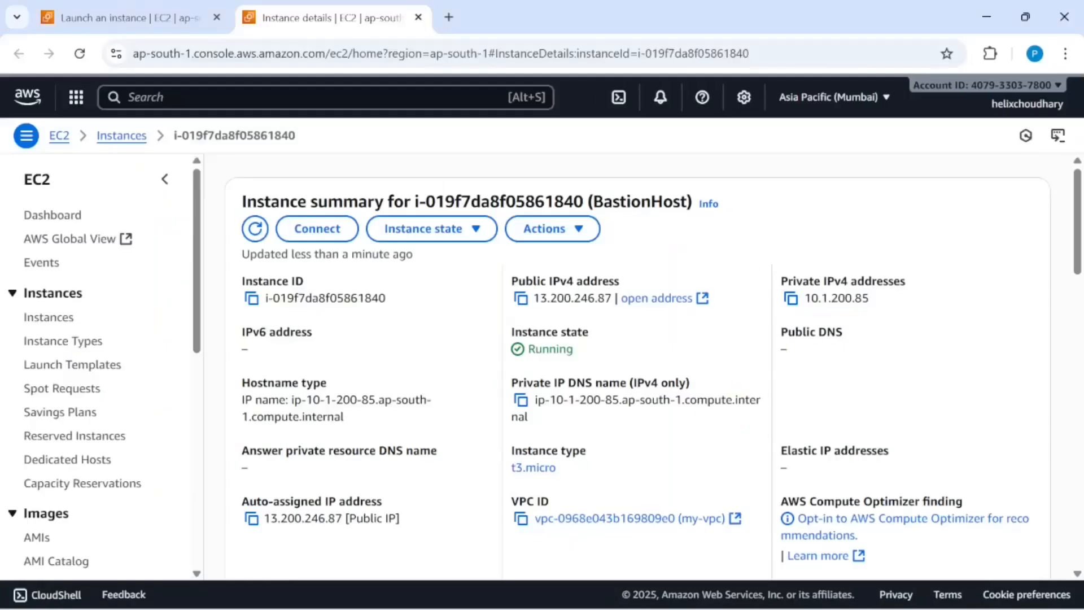
{"action": "left_click_drag", "start_coordinate": [870, 298], "coordinate": [803, 298]}
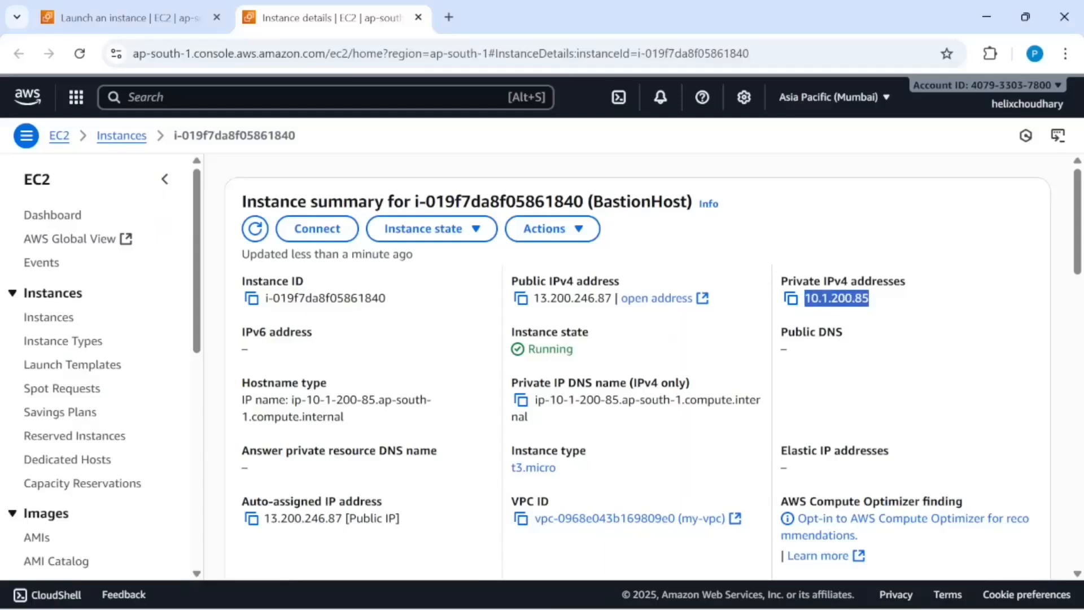
Check BastionHost's public IPv4 address, VPC and subnet in the instance summary against the whiteboard diagram
{"action": "left_click_drag", "start_coordinate": [533, 298], "coordinate": [612, 298]}
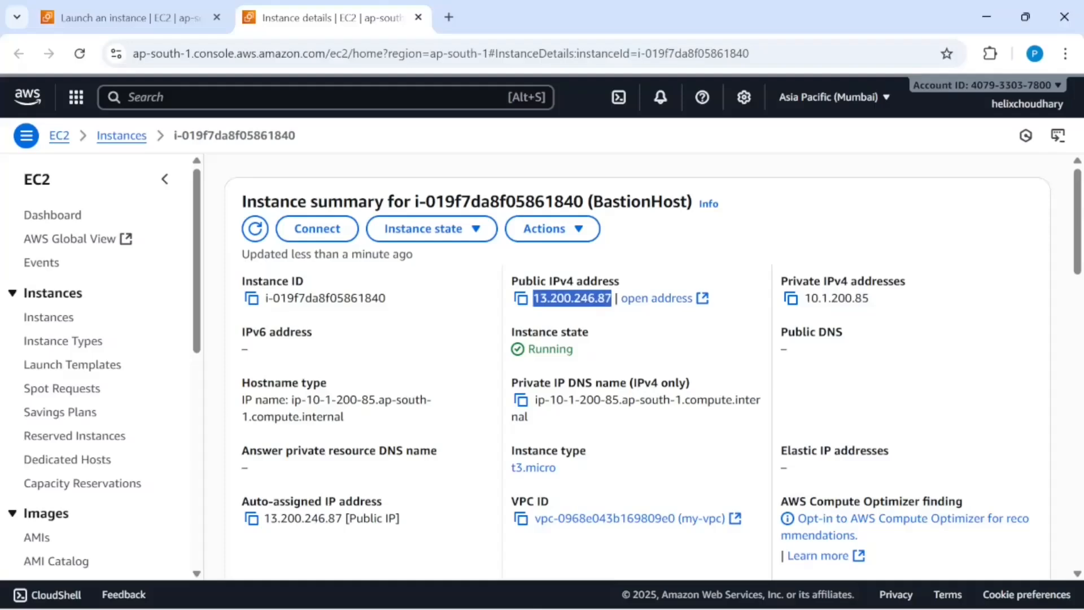
{"action": "scroll", "coordinate": [627, 413], "scroll_direction": "down", "scroll_amount": 5}
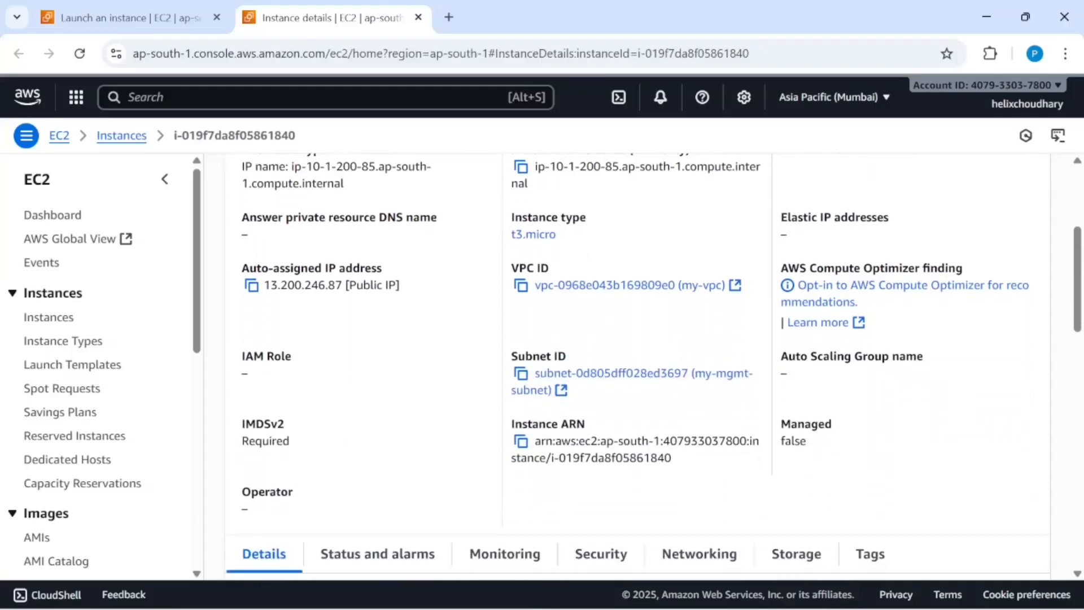
{"action": "scroll", "coordinate": [627, 412], "scroll_direction": "down", "scroll_amount": 3}
{"action": "key", "text": "alt+Tab"}
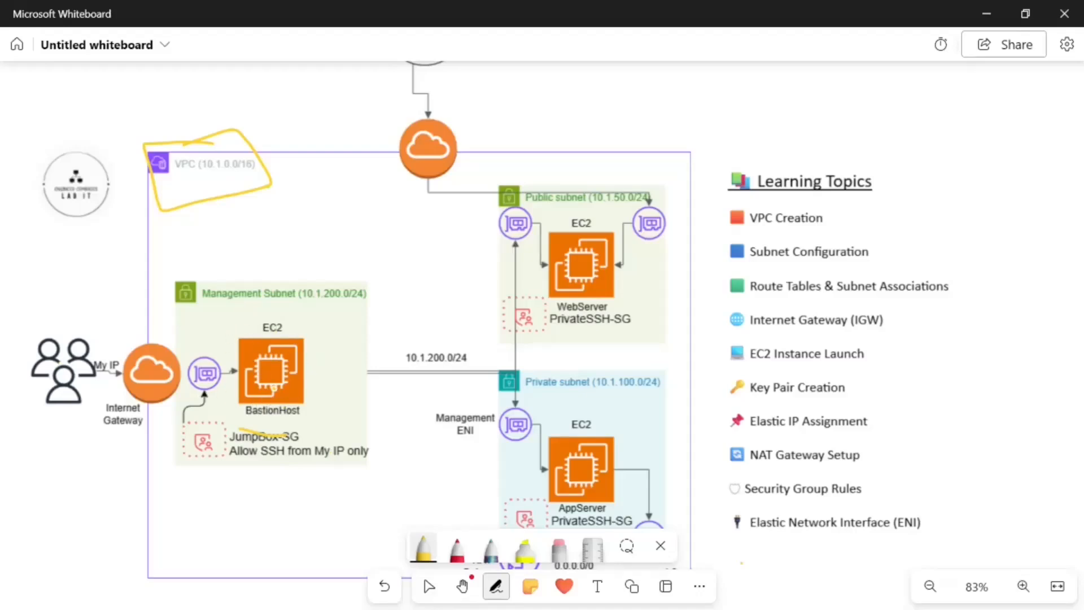
{"action": "key", "text": "alt+Tab"}
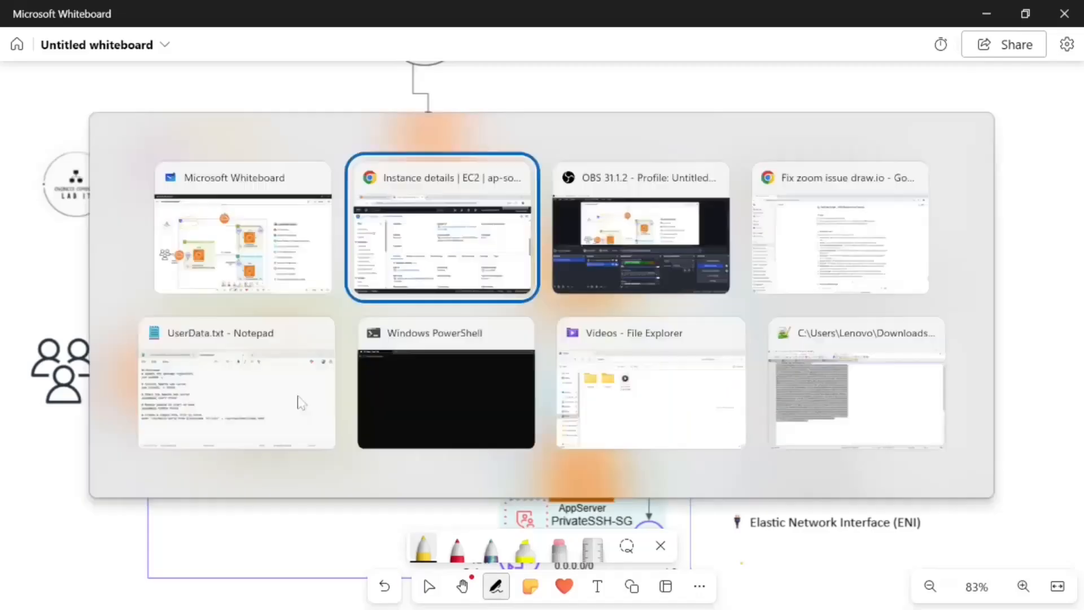
{"action": "scroll", "coordinate": [510, 412], "scroll_direction": "down", "scroll_amount": 2}
{"action": "scroll", "coordinate": [514, 412], "scroll_direction": "up", "scroll_amount": 3}
{"action": "scroll", "coordinate": [514, 412], "scroll_direction": "up", "scroll_amount": 1}
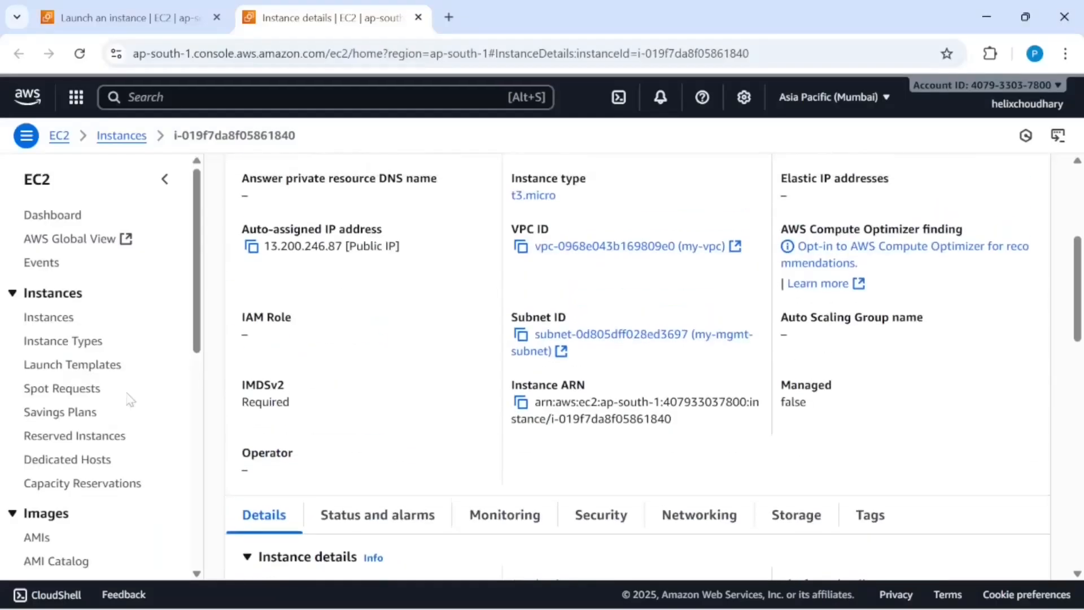
Open the list of EC2 instances and check BastionHost's instance state, type and status check
{"action": "left_click", "coordinate": [49, 317]}
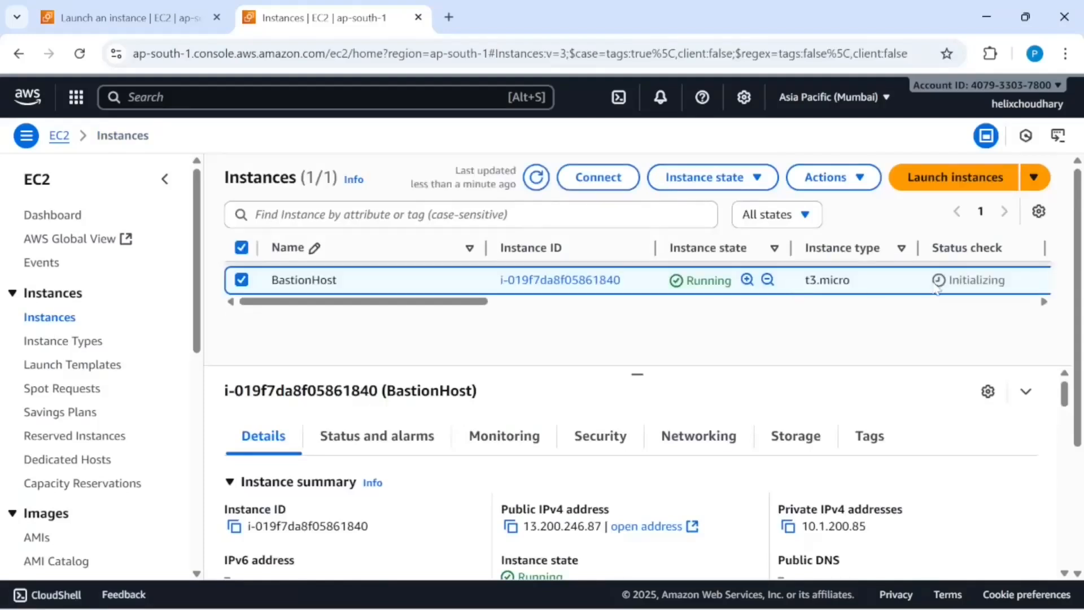
{"action": "scroll", "coordinate": [847, 289], "scroll_direction": "right", "scroll_amount": 3}
{"action": "scroll", "coordinate": [931, 289], "scroll_direction": "left", "scroll_amount": 3}
{"action": "scroll", "coordinate": [528, 271], "scroll_direction": "right", "scroll_amount": 3}
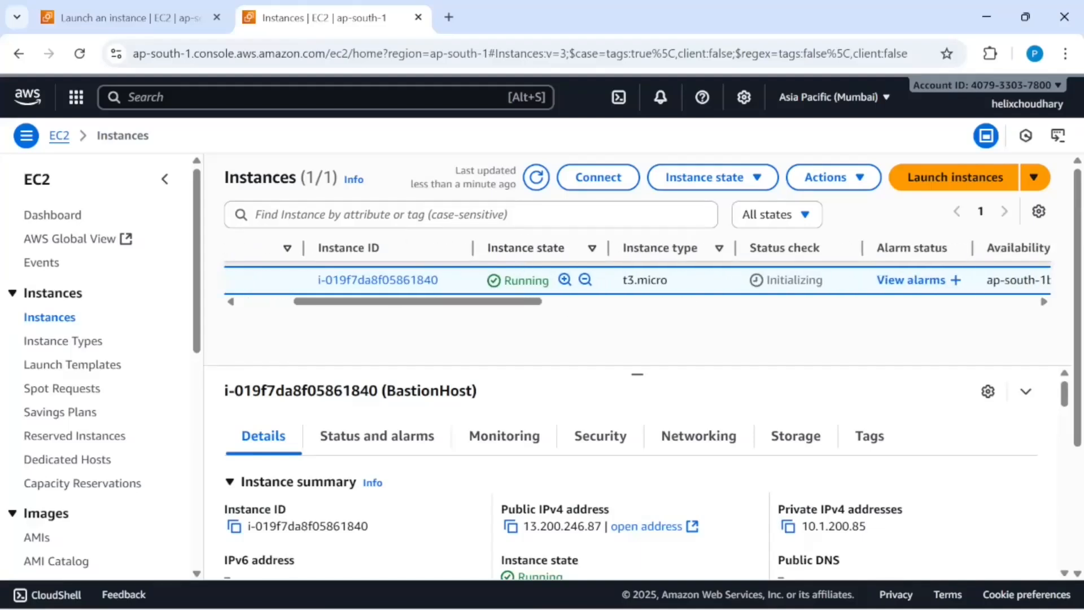
{"action": "scroll", "coordinate": [675, 291], "scroll_direction": "right", "scroll_amount": 2}
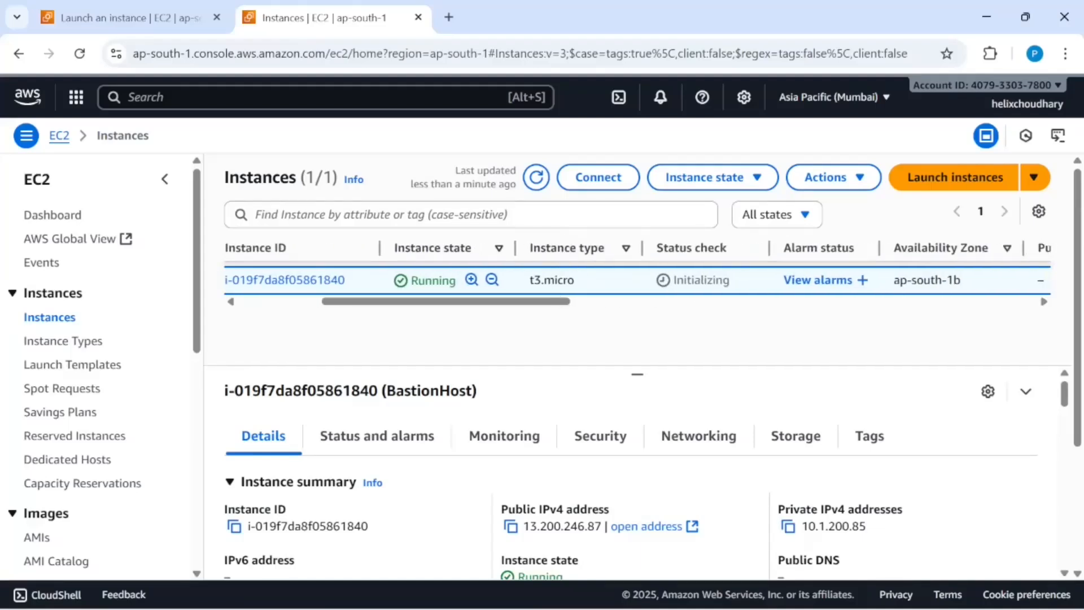
{"action": "scroll", "coordinate": [607, 295], "scroll_direction": "right", "scroll_amount": 3}
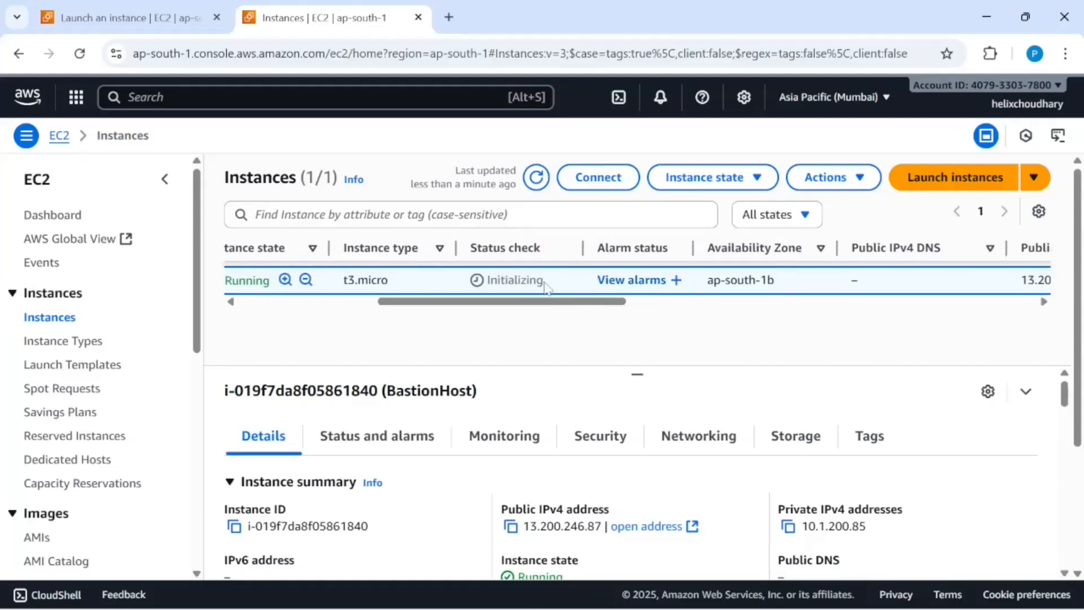
{"action": "left_click_drag", "start_coordinate": [545, 287], "coordinate": [485, 282]}
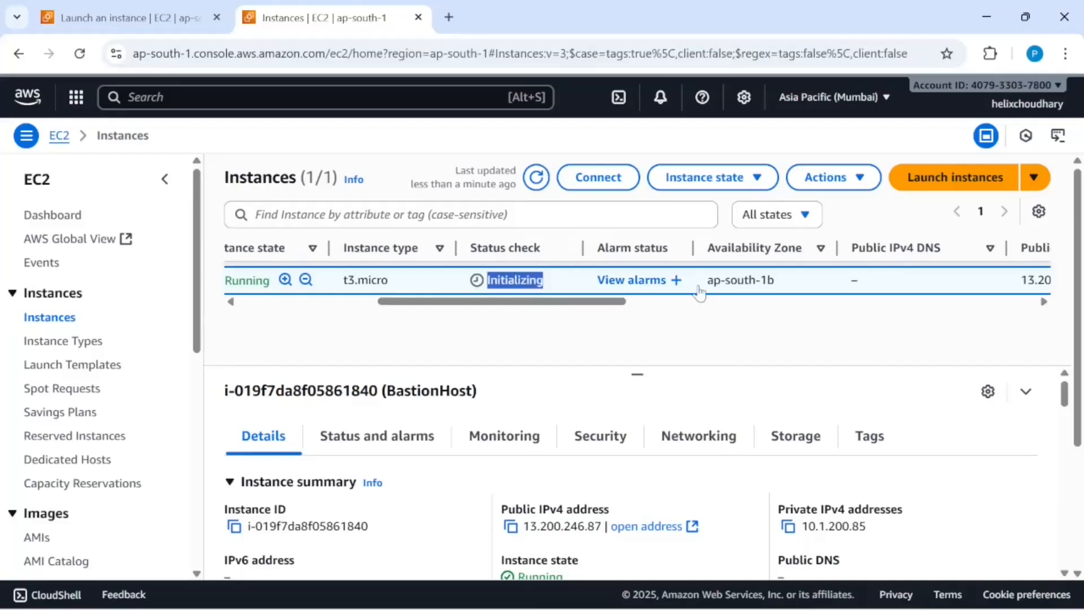
Examine BastionHost's availability zone, public IP, security group, key name and launch time, and refresh the instance list
{"action": "scroll", "coordinate": [780, 288], "scroll_direction": "right", "scroll_amount": 3}
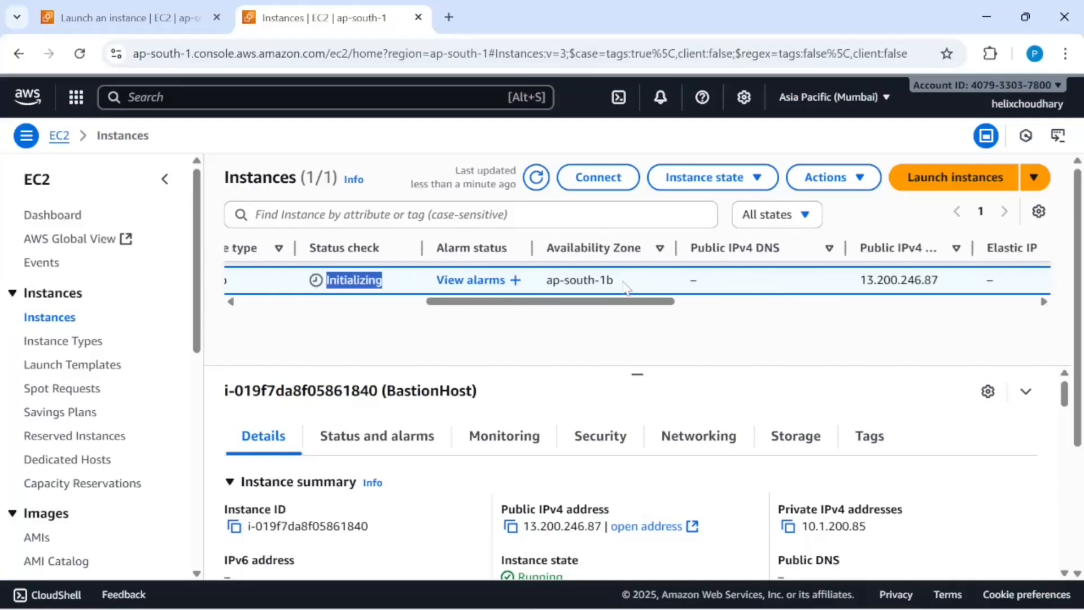
{"action": "scroll", "coordinate": [631, 286], "scroll_direction": "right", "scroll_amount": 2}
{"action": "scroll", "coordinate": [722, 280], "scroll_direction": "right", "scroll_amount": 5}
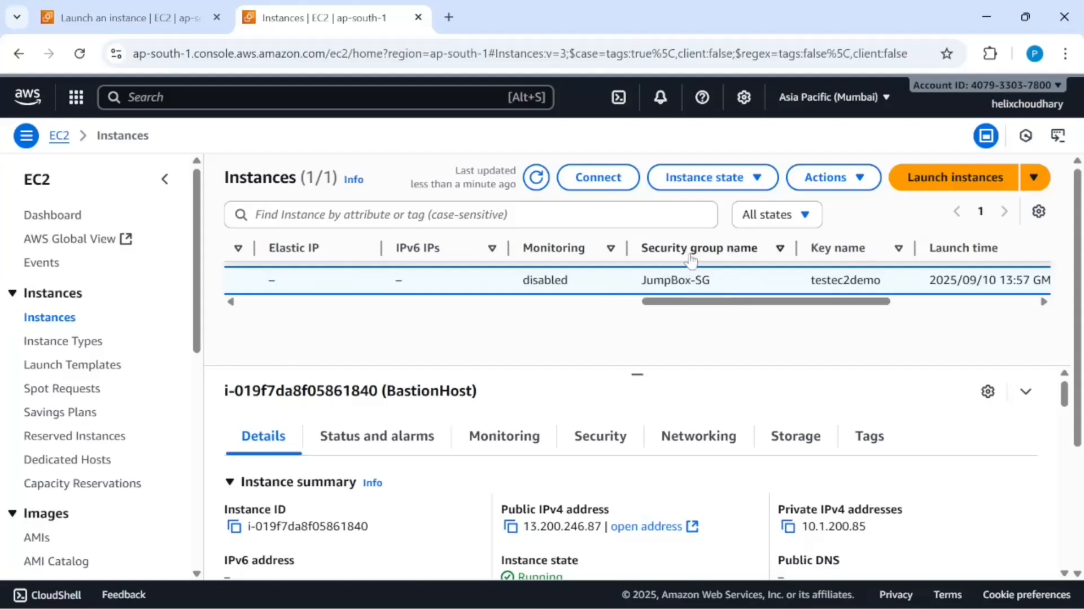
{"action": "scroll", "coordinate": [745, 303], "scroll_direction": "right", "scroll_amount": 5}
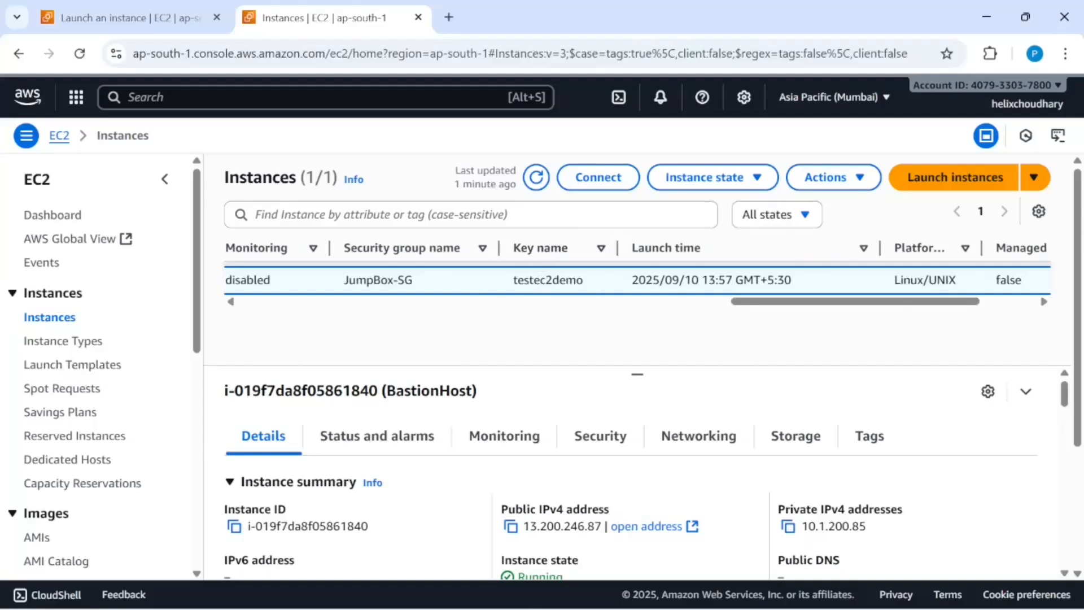
{"action": "left_click_drag", "start_coordinate": [807, 299], "coordinate": [902, 301]}
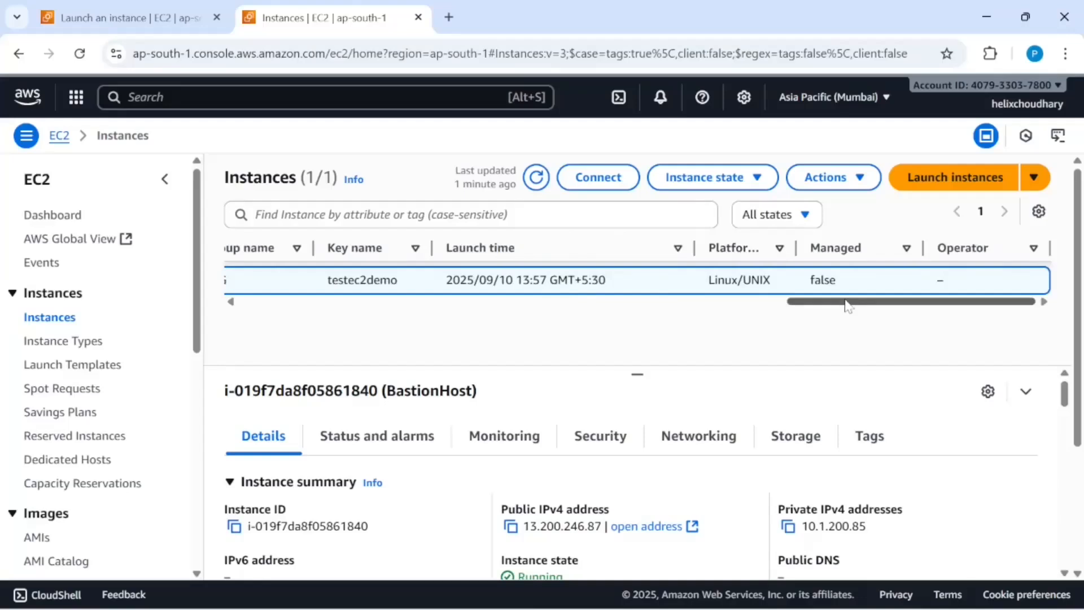
{"action": "left_click_drag", "start_coordinate": [847, 305], "coordinate": [262, 345]}
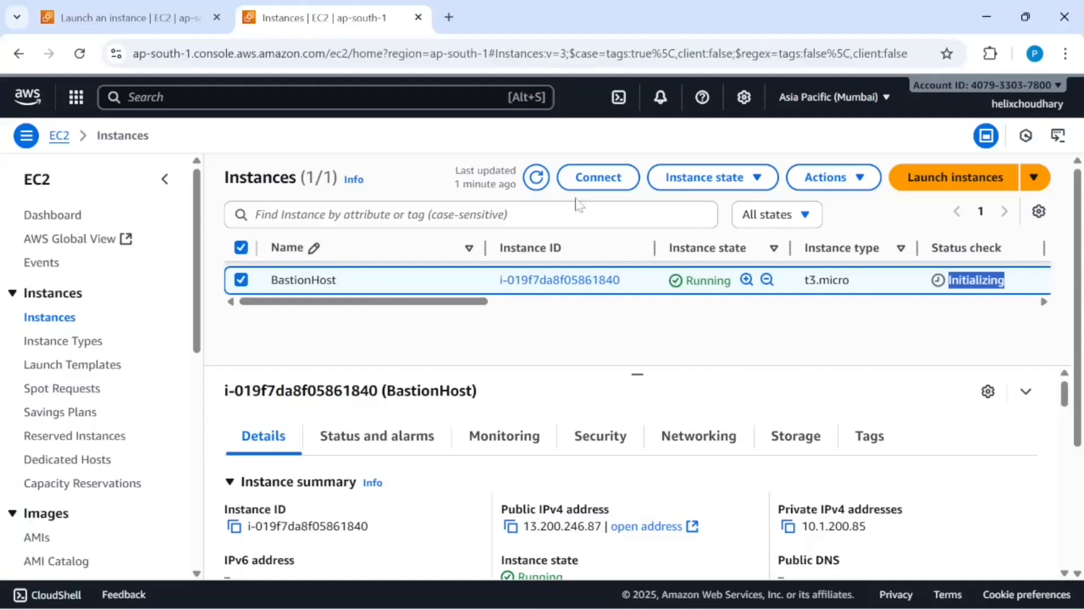
{"action": "left_click", "coordinate": [536, 177]}
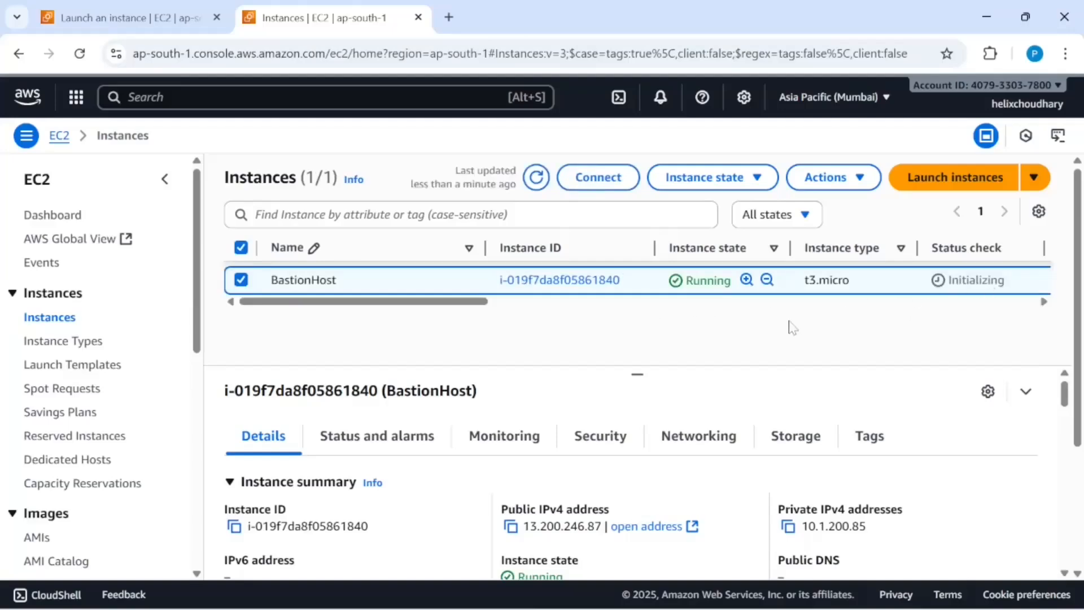
Examine the AppServer in the private subnet and its PrivateSSH-SG security group on the whiteboard diagram, and return to the EC2 console
{"action": "key", "text": "alt+Tab"}
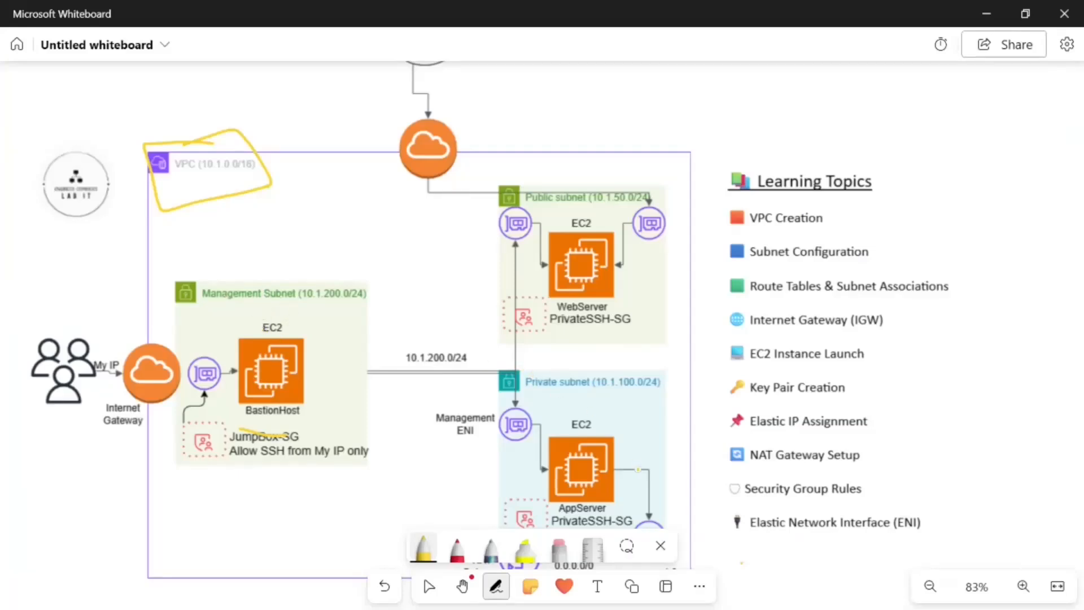
{"action": "left_click", "coordinate": [661, 545]}
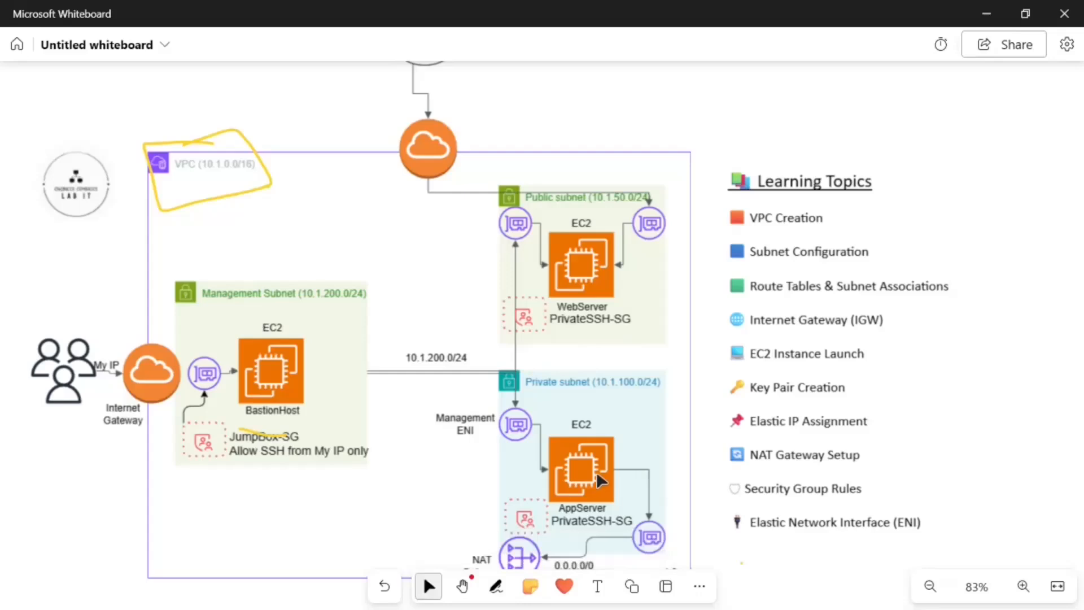
{"action": "scroll", "coordinate": [600, 480], "scroll_direction": "down", "scroll_amount": 1}
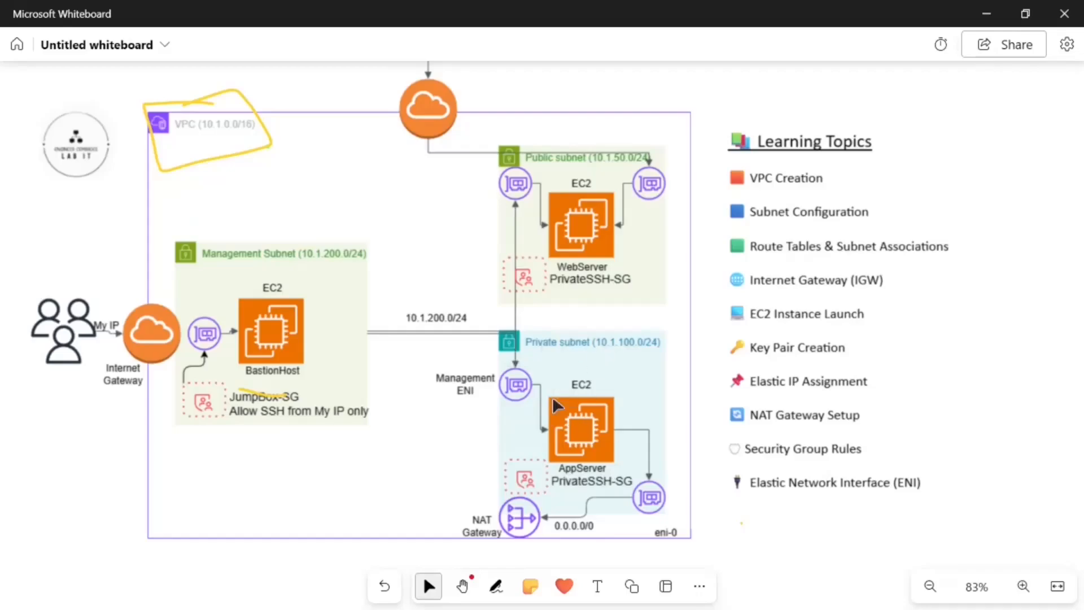
{"action": "key", "text": "alt+Tab"}
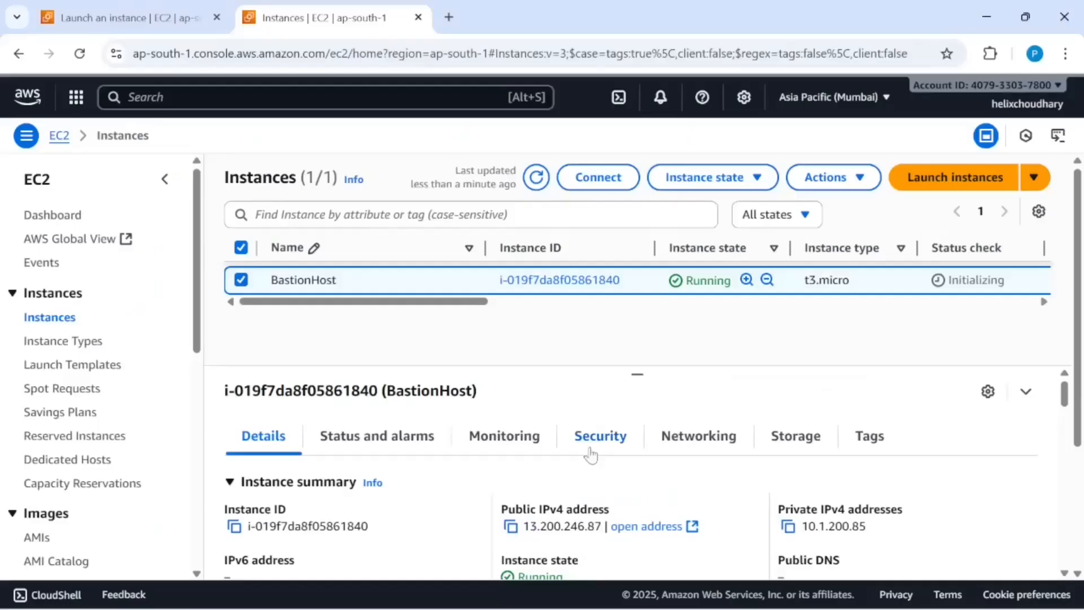
Start launching a new EC2 instance from the instances list and name it AppServer
{"action": "left_click", "coordinate": [37, 318]}
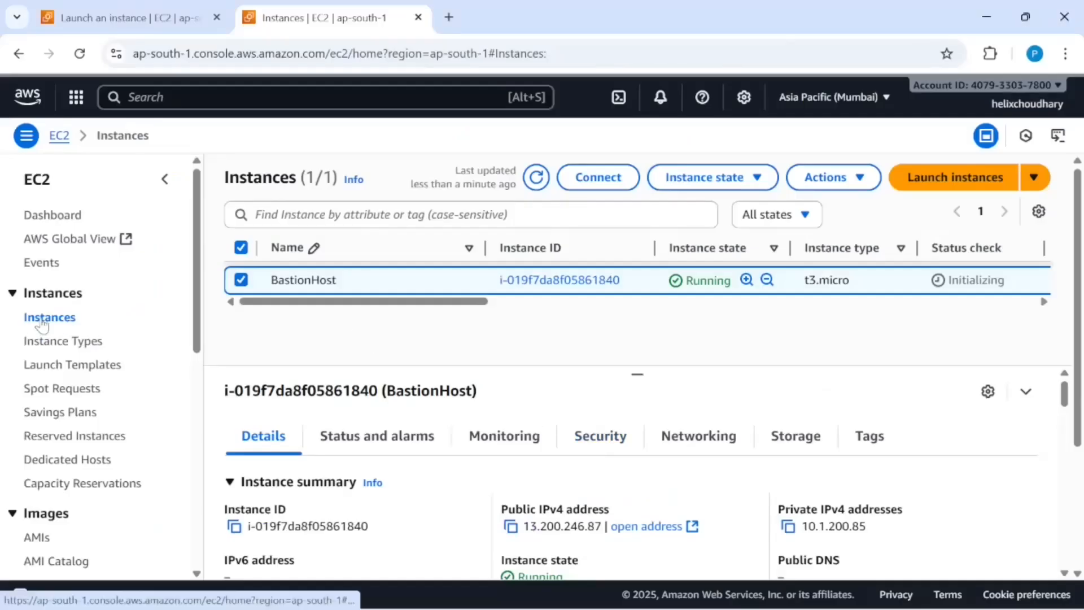
{"action": "left_click", "coordinate": [931, 186]}
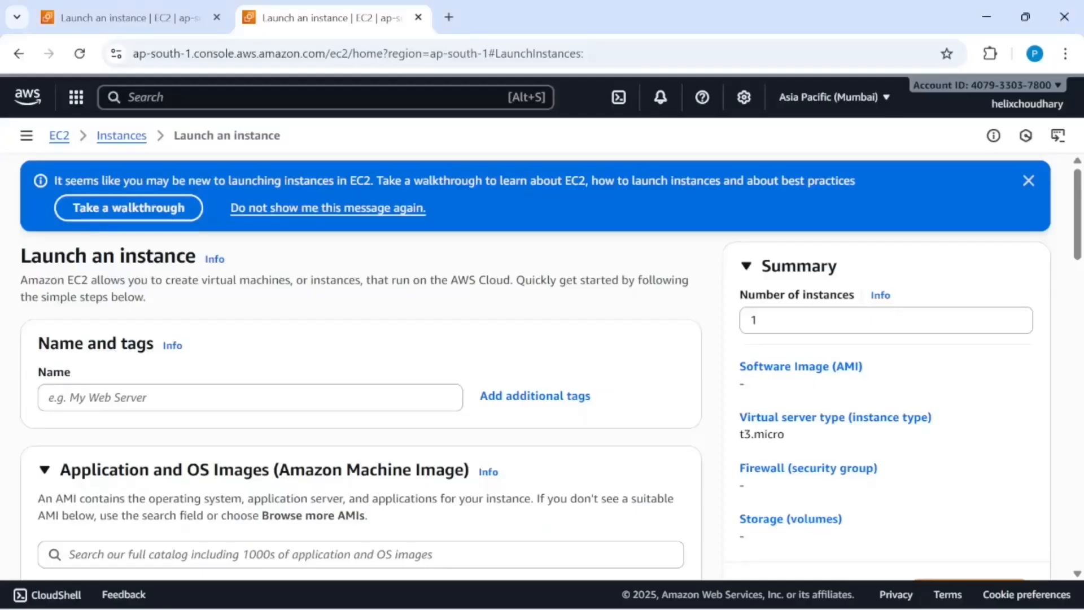
{"action": "left_click", "coordinate": [250, 397]}
{"action": "type", "text": "App"}
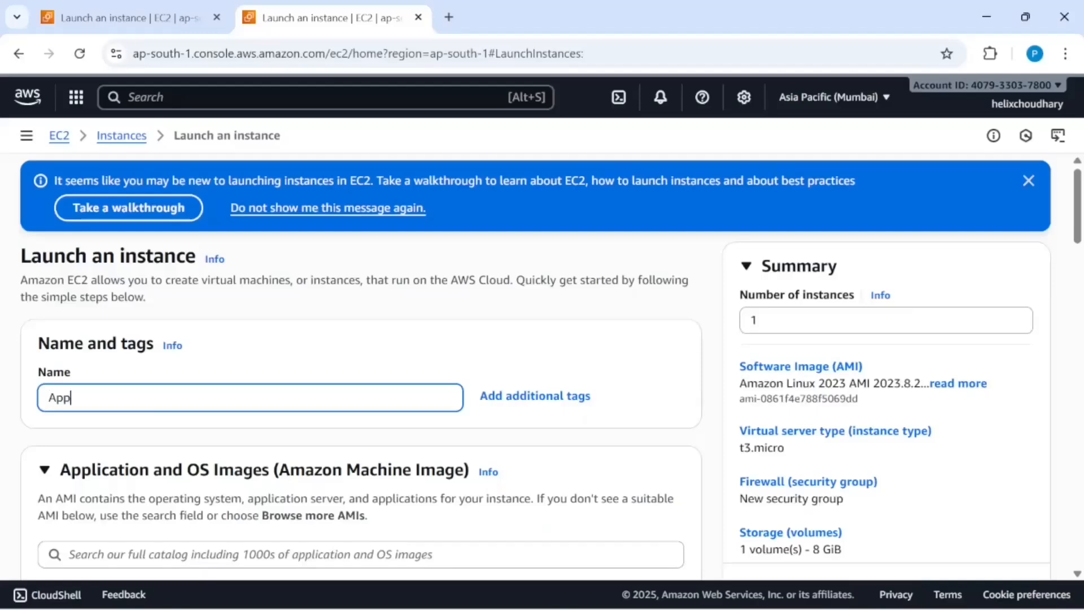
{"action": "type", "text": "Server"}
Review AppServer's name, Amazon Linux machine image, architecture and instance type in the launch settings
{"action": "scroll", "coordinate": [116, 406], "scroll_direction": "down", "scroll_amount": 4}
{"action": "scroll", "coordinate": [116, 406], "scroll_direction": "down", "scroll_amount": 3}
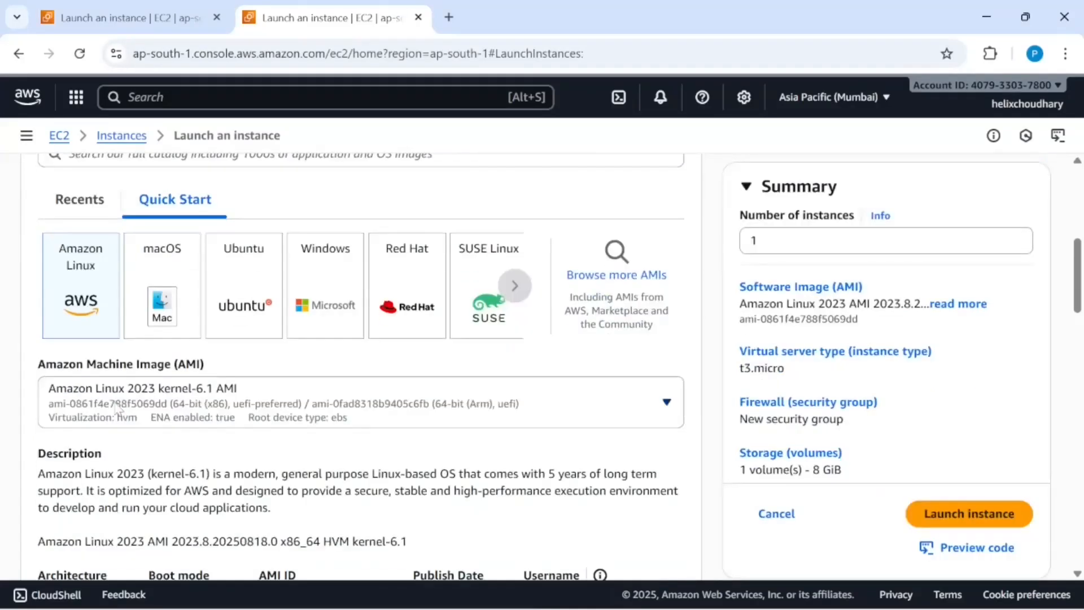
{"action": "scroll", "coordinate": [115, 406], "scroll_direction": "down", "scroll_amount": 1}
{"action": "scroll", "coordinate": [132, 383], "scroll_direction": "up", "scroll_amount": 3}
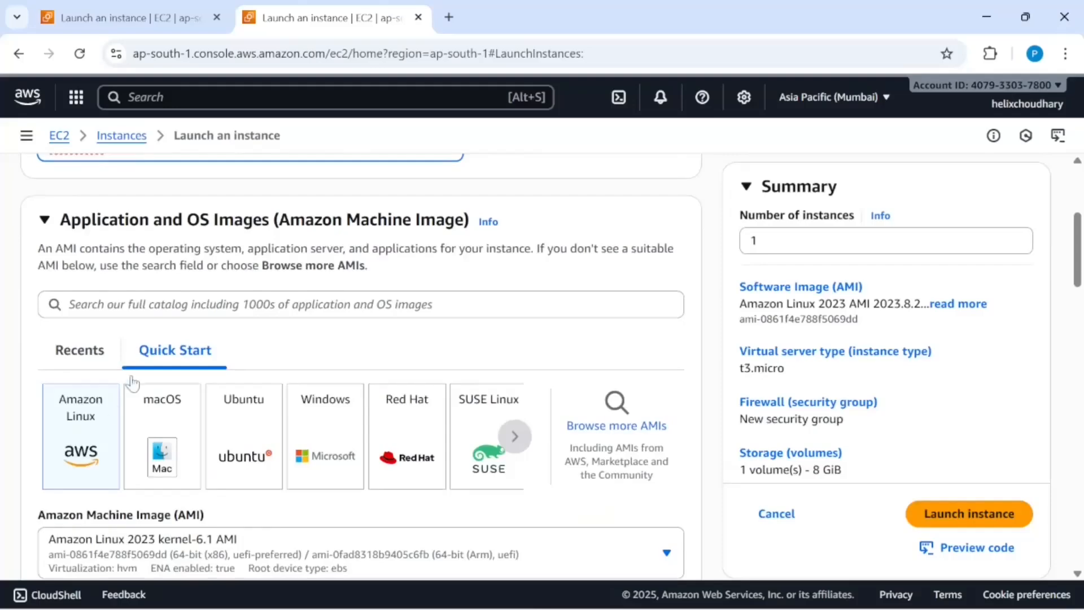
{"action": "scroll", "coordinate": [241, 224], "scroll_direction": "up", "scroll_amount": 2}
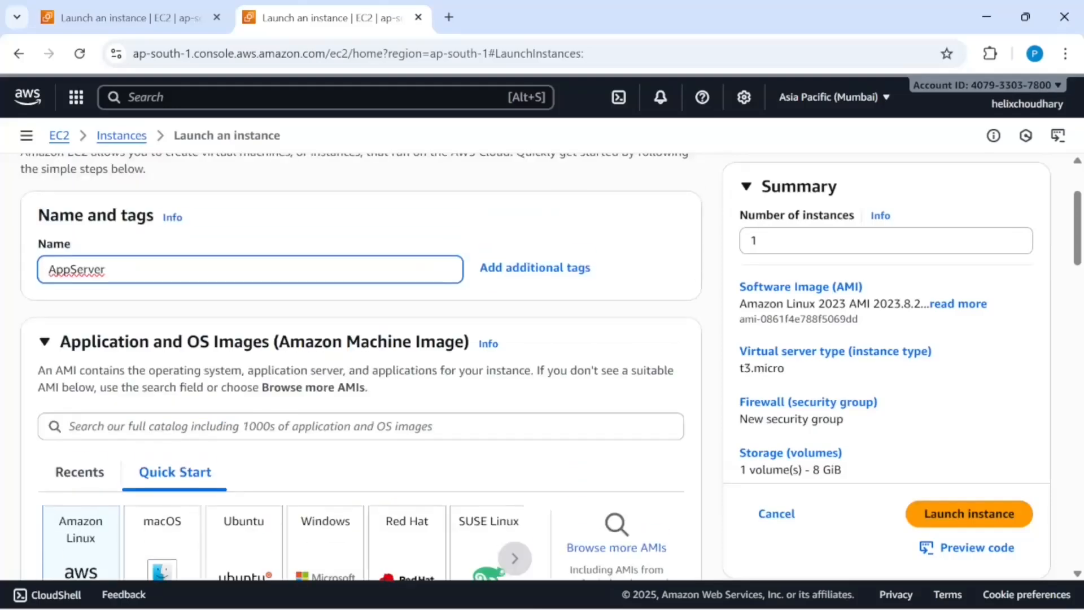
{"action": "scroll", "coordinate": [241, 224], "scroll_direction": "down", "scroll_amount": 1}
{"action": "scroll", "coordinate": [334, 252], "scroll_direction": "down", "scroll_amount": 3}
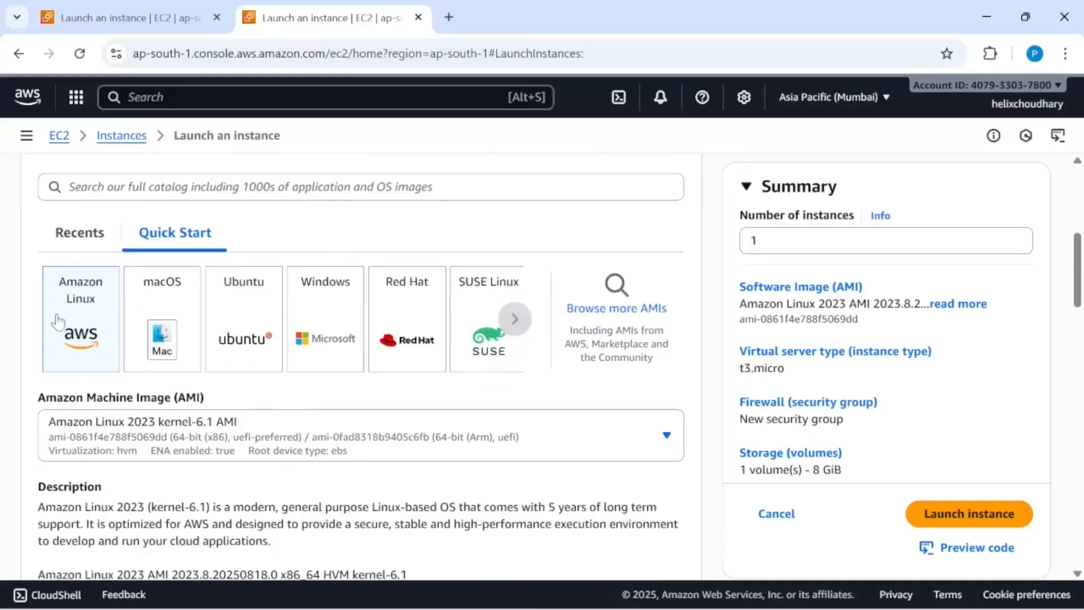
{"action": "scroll", "coordinate": [237, 389], "scroll_direction": "down", "scroll_amount": 3}
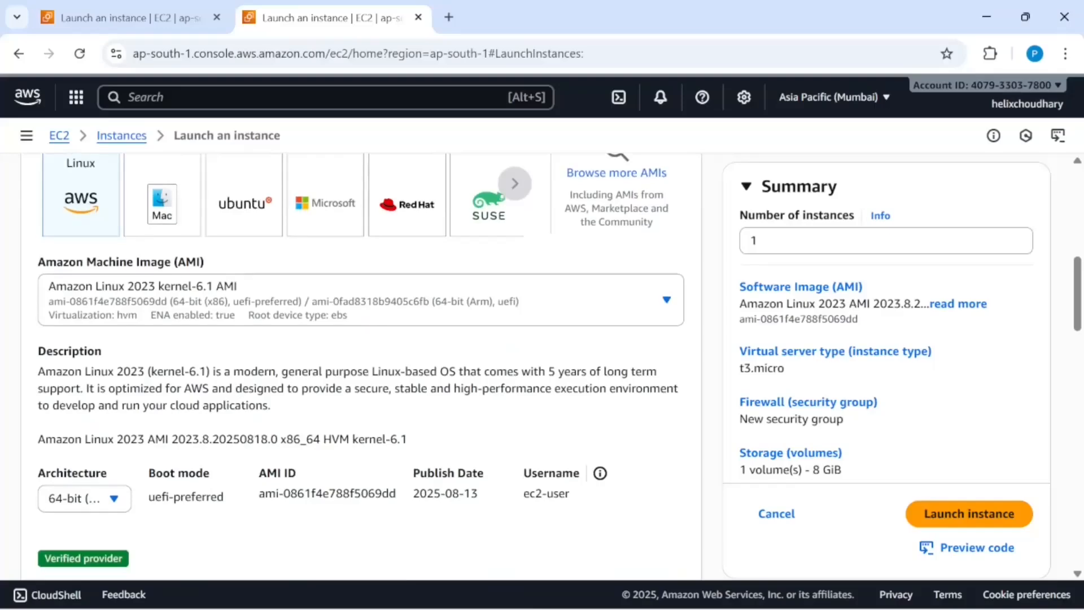
{"action": "scroll", "coordinate": [237, 389], "scroll_direction": "down", "scroll_amount": 5}
{"action": "scroll", "coordinate": [297, 319], "scroll_direction": "down", "scroll_amount": 5}
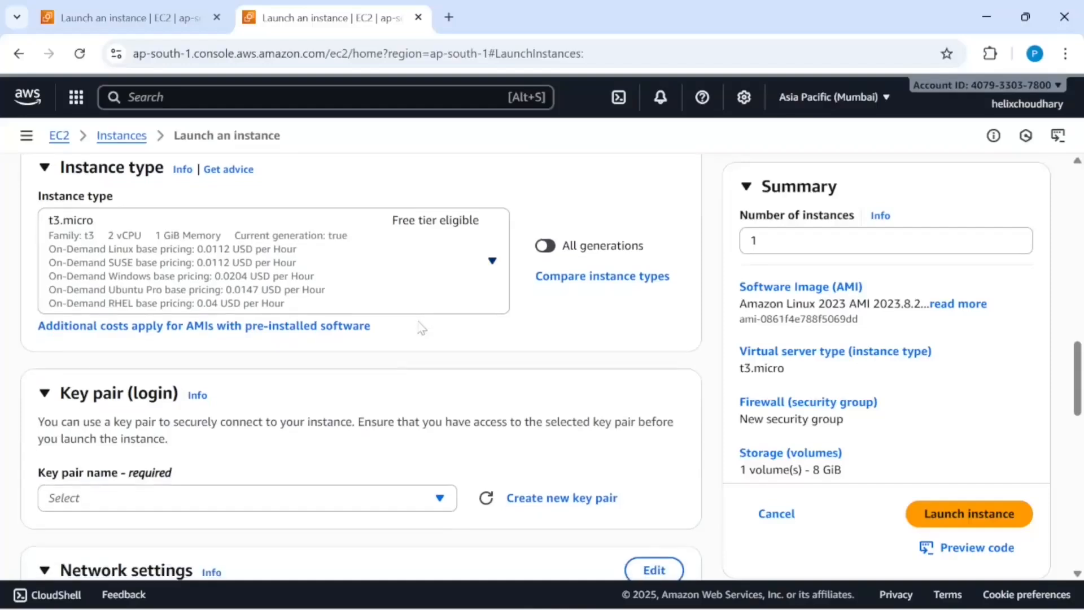
Select the existing testec2demo key pair for AppServer's login
{"action": "scroll", "coordinate": [418, 327], "scroll_direction": "down", "scroll_amount": 1}
{"action": "scroll", "coordinate": [361, 426], "scroll_direction": "down", "scroll_amount": 2}
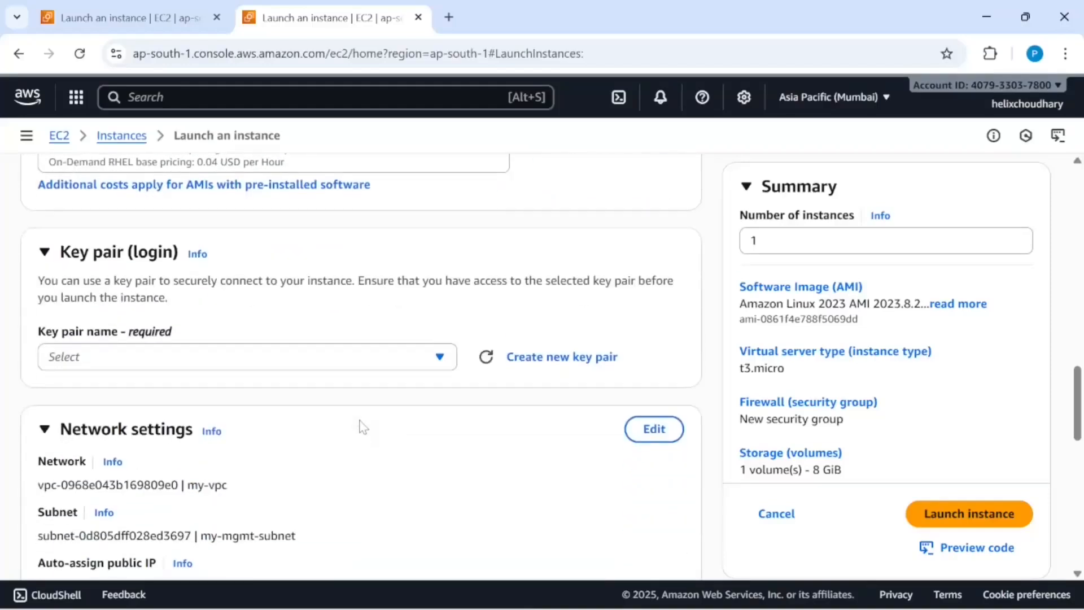
{"action": "left_click", "coordinate": [352, 366]}
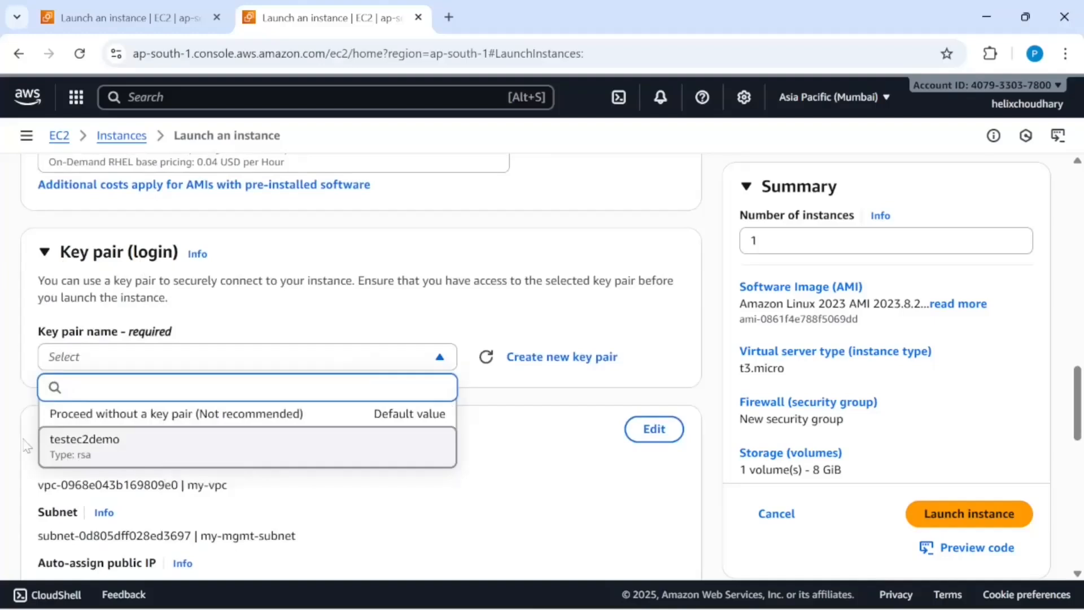
{"action": "left_click", "coordinate": [109, 453]}
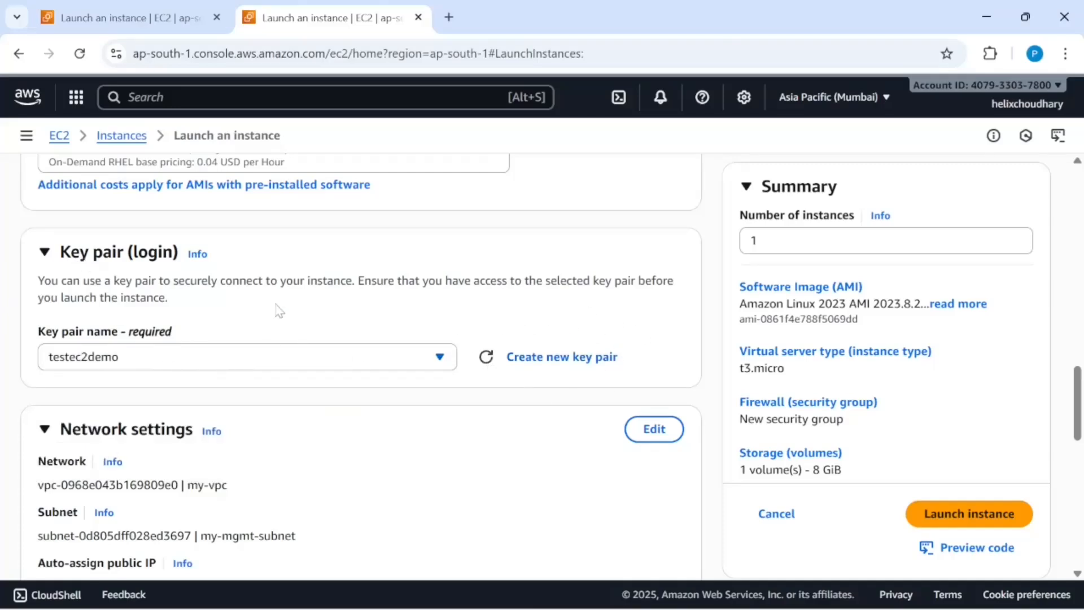
Edit the network settings and, after checking the whiteboard diagram, place AppServer in my-private-subnet of my-vpc
{"action": "scroll", "coordinate": [278, 310], "scroll_direction": "down", "scroll_amount": 3}
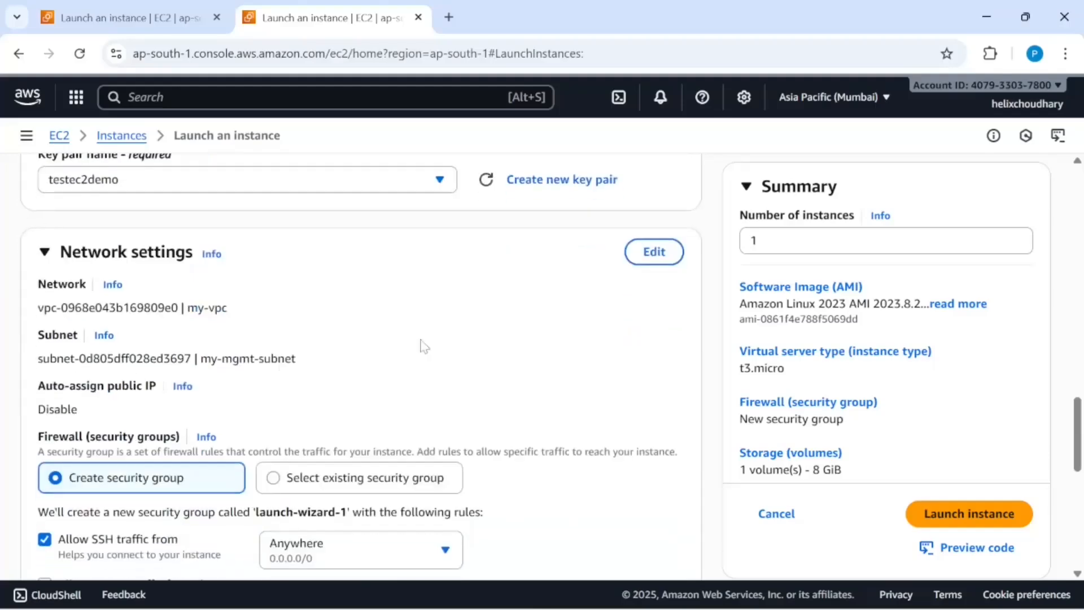
{"action": "left_click", "coordinate": [657, 259]}
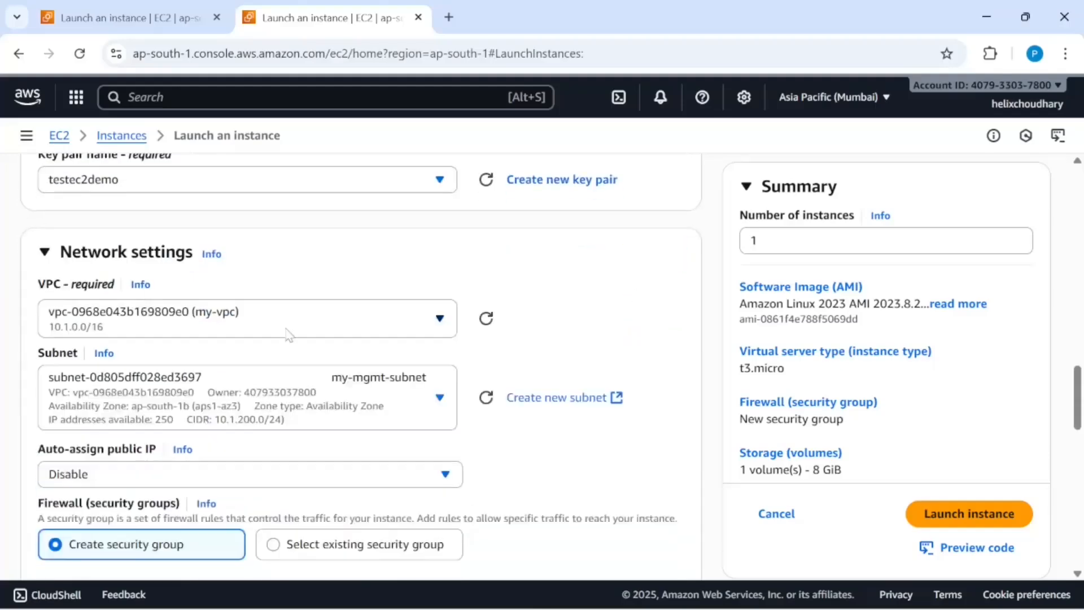
{"action": "left_click", "coordinate": [365, 407]}
{"action": "key", "text": "alt+Tab"}
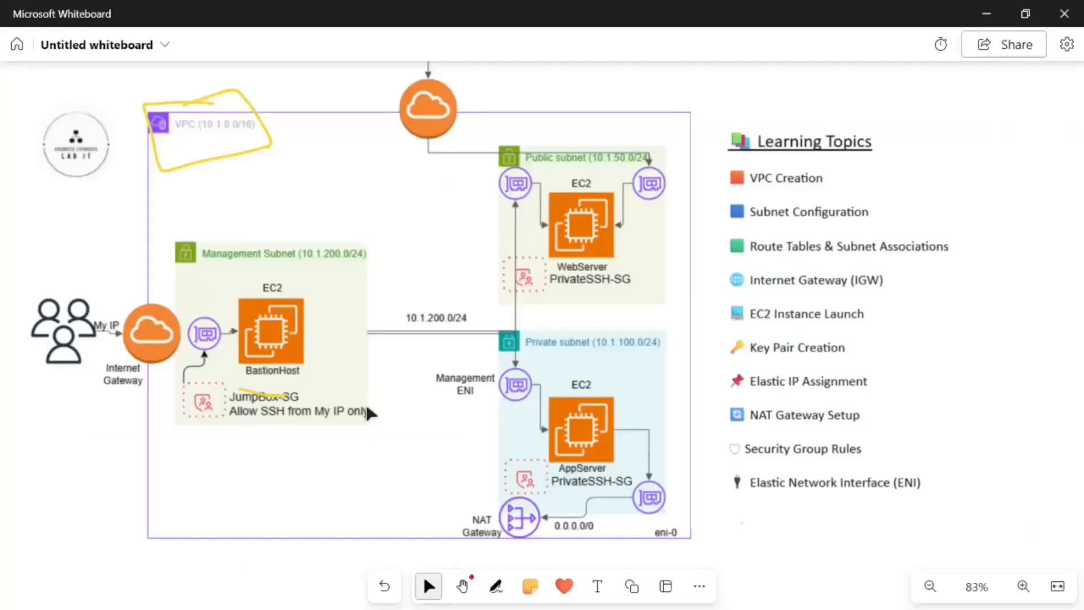
{"action": "key", "text": "alt+Tab"}
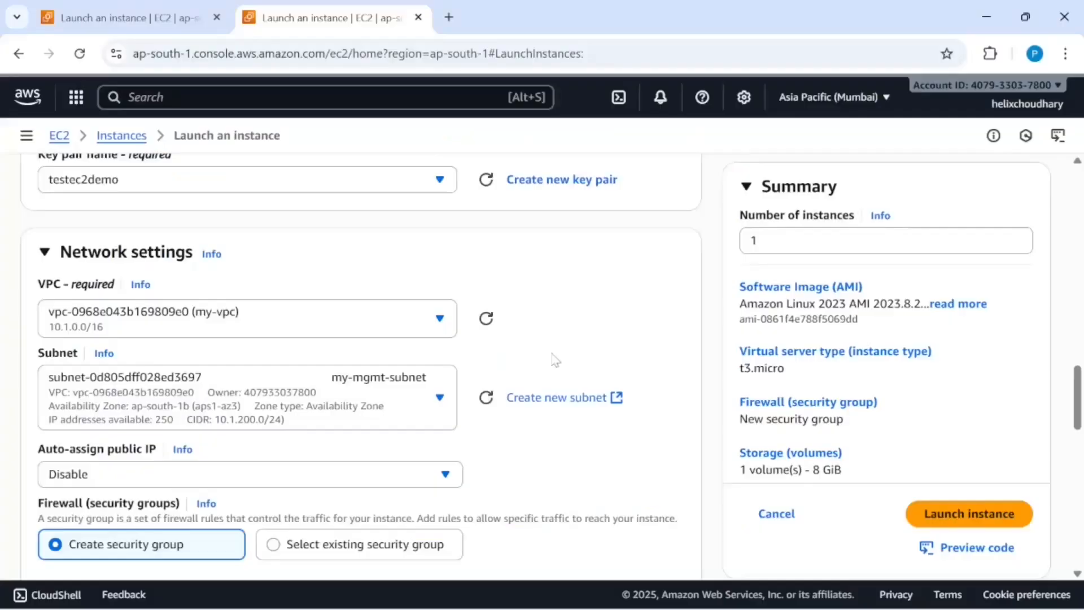
{"action": "left_click", "coordinate": [405, 385]}
{"action": "scroll", "coordinate": [377, 309], "scroll_direction": "down", "scroll_amount": 1}
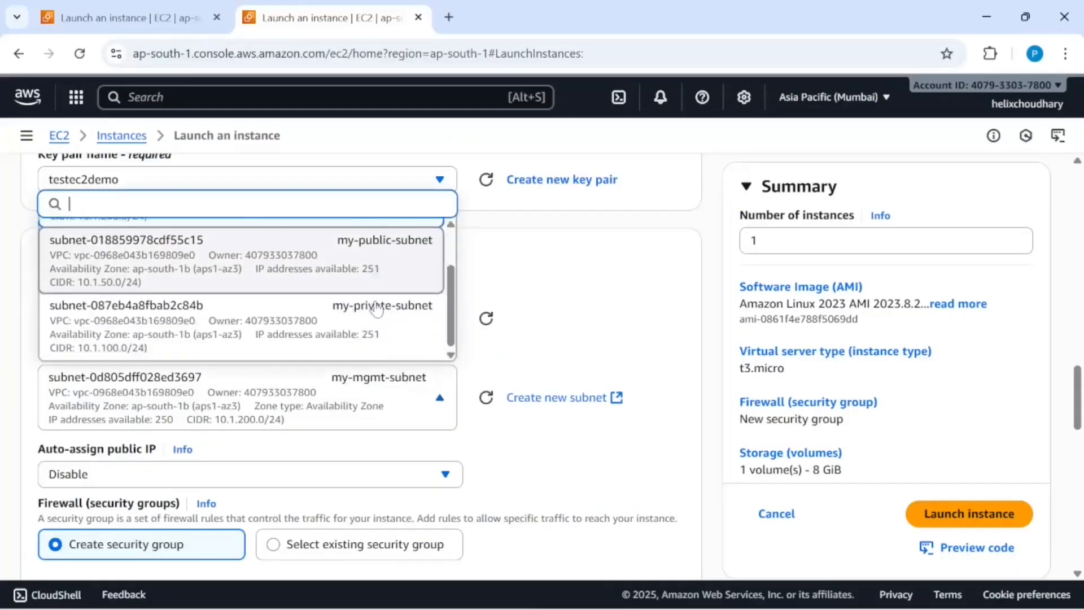
{"action": "left_click", "coordinate": [339, 326]}
Keep AppServer's auto-assign public IP option set to Disable
{"action": "scroll", "coordinate": [350, 439], "scroll_direction": "down", "scroll_amount": 3}
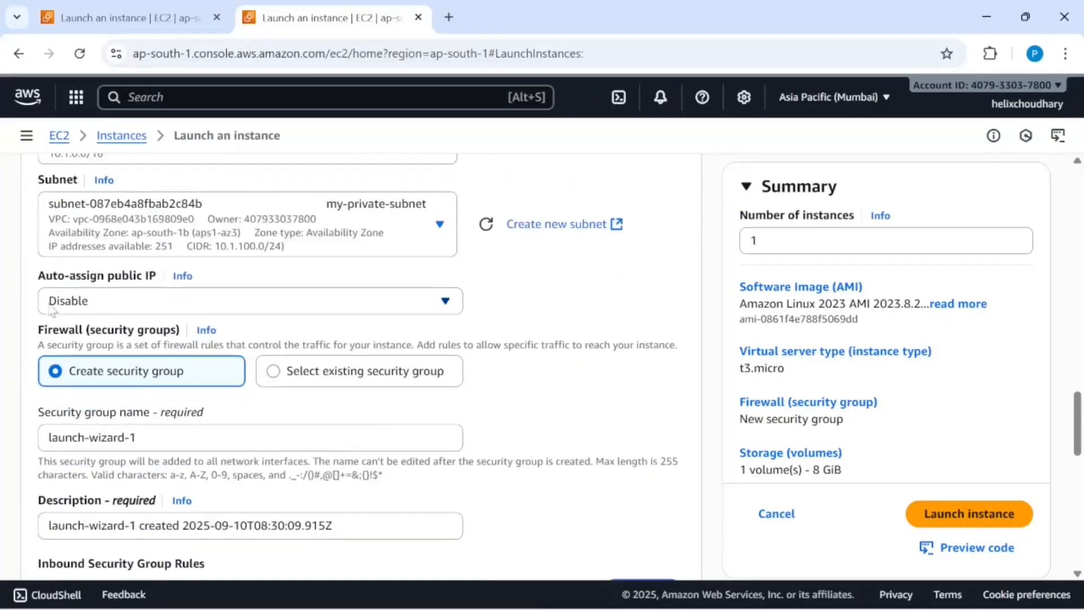
{"action": "left_click", "coordinate": [111, 308]}
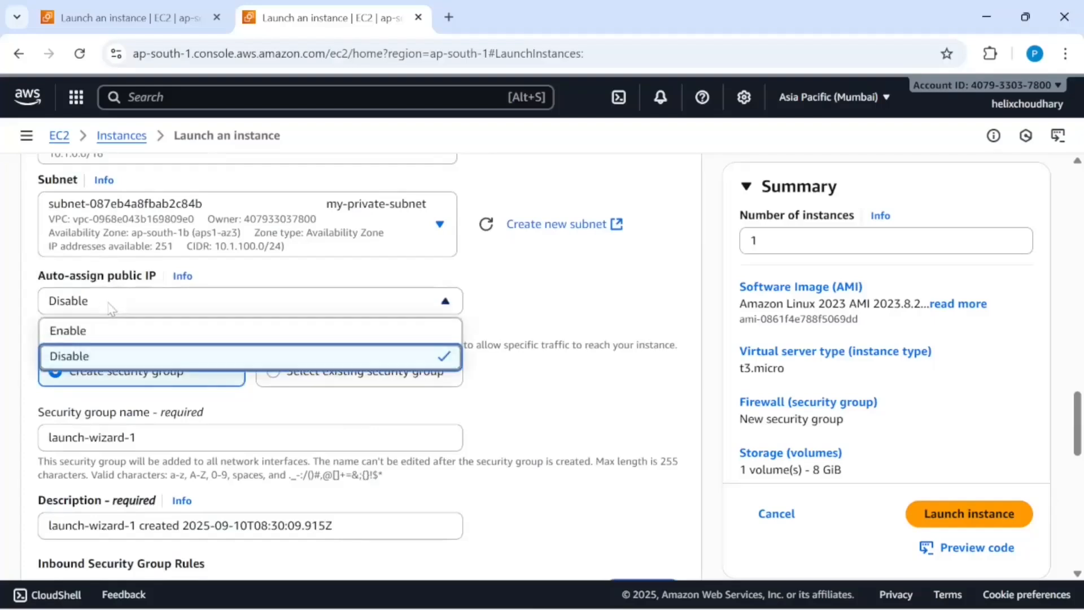
{"action": "left_click", "coordinate": [80, 357]}
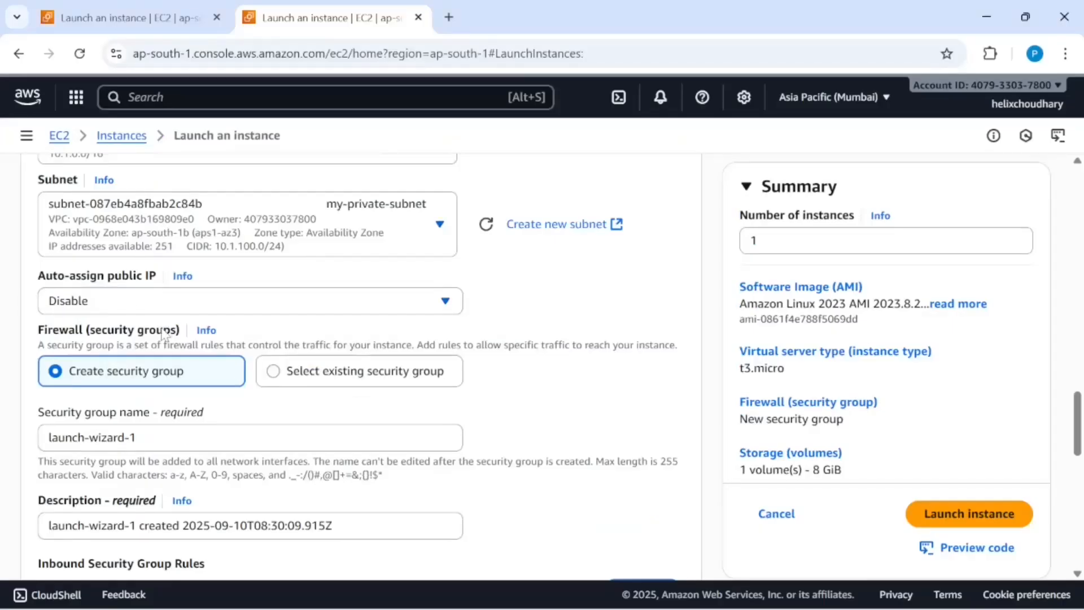
Name the new security group for AppServer PrivateSSH-SG
{"action": "scroll", "coordinate": [162, 333], "scroll_direction": "down", "scroll_amount": 1}
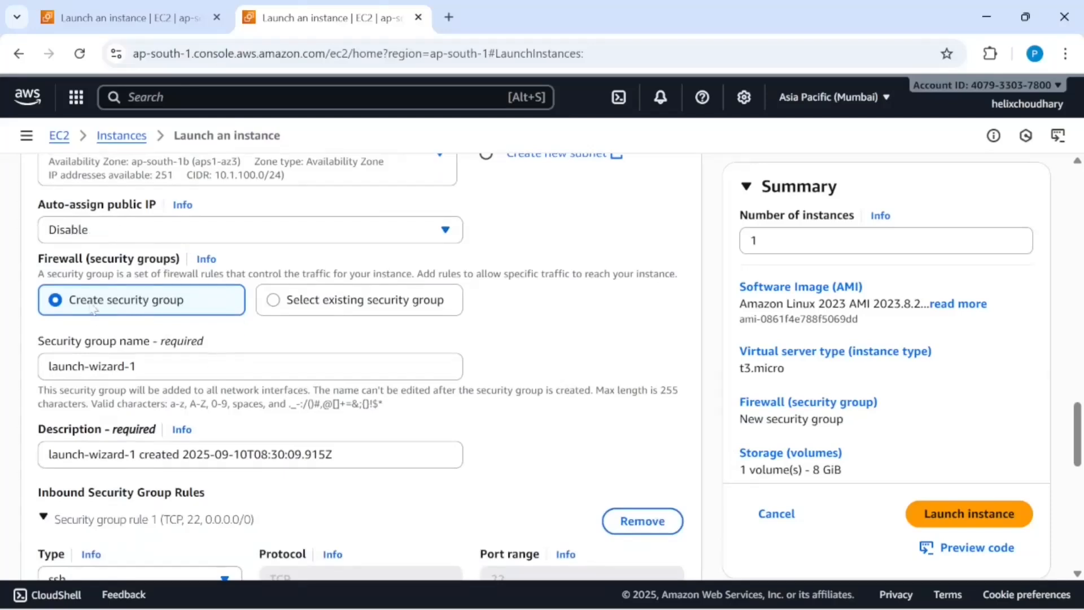
{"action": "scroll", "coordinate": [170, 348], "scroll_direction": "down", "scroll_amount": 1}
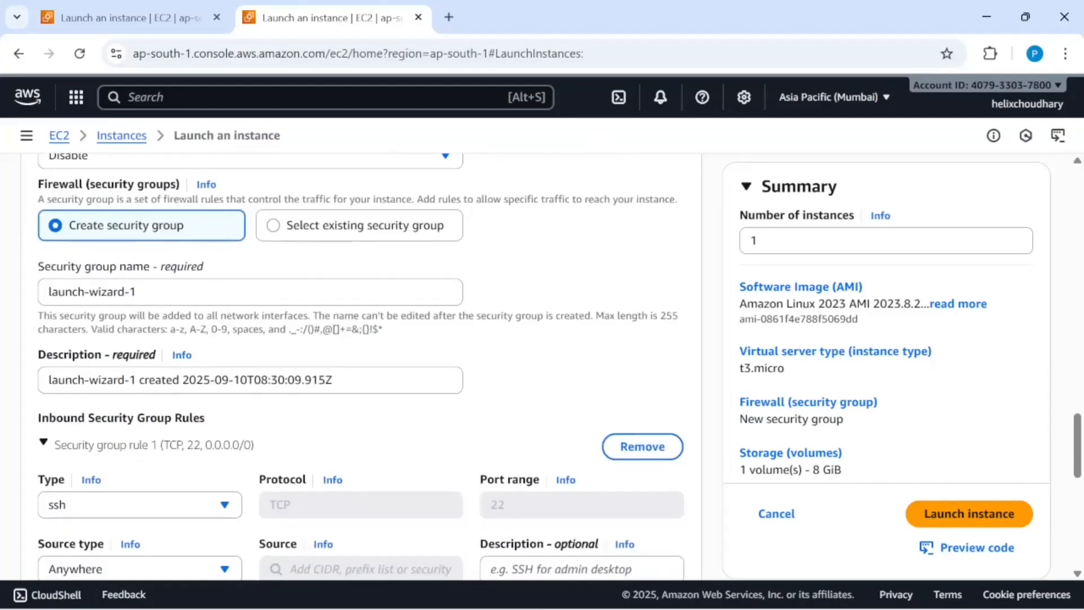
{"action": "left_click_drag", "start_coordinate": [137, 291], "coordinate": [5, 293]}
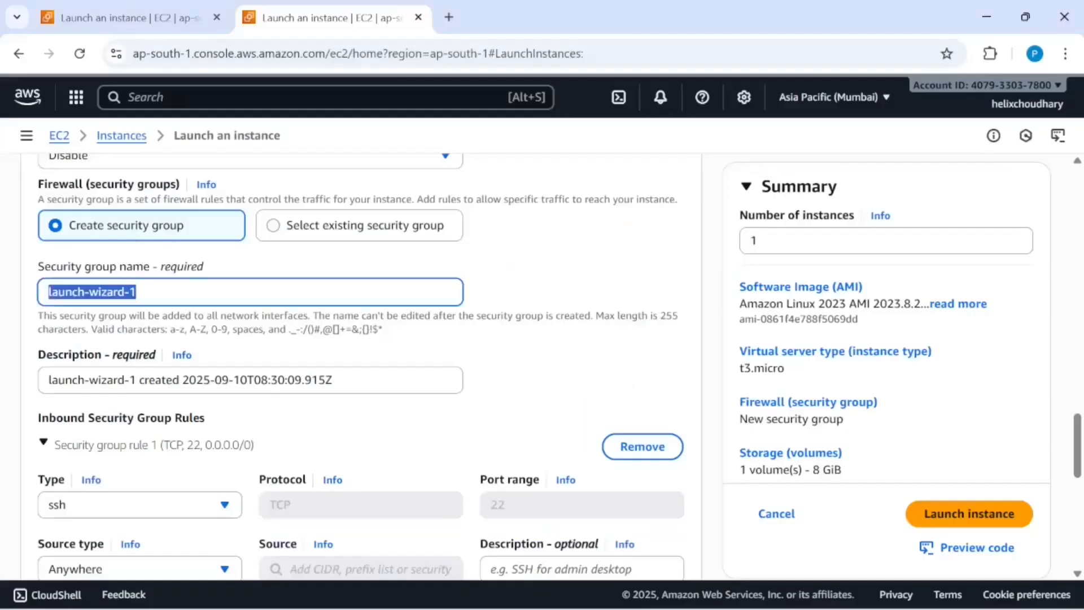
{"action": "type", "text": "Pri"}
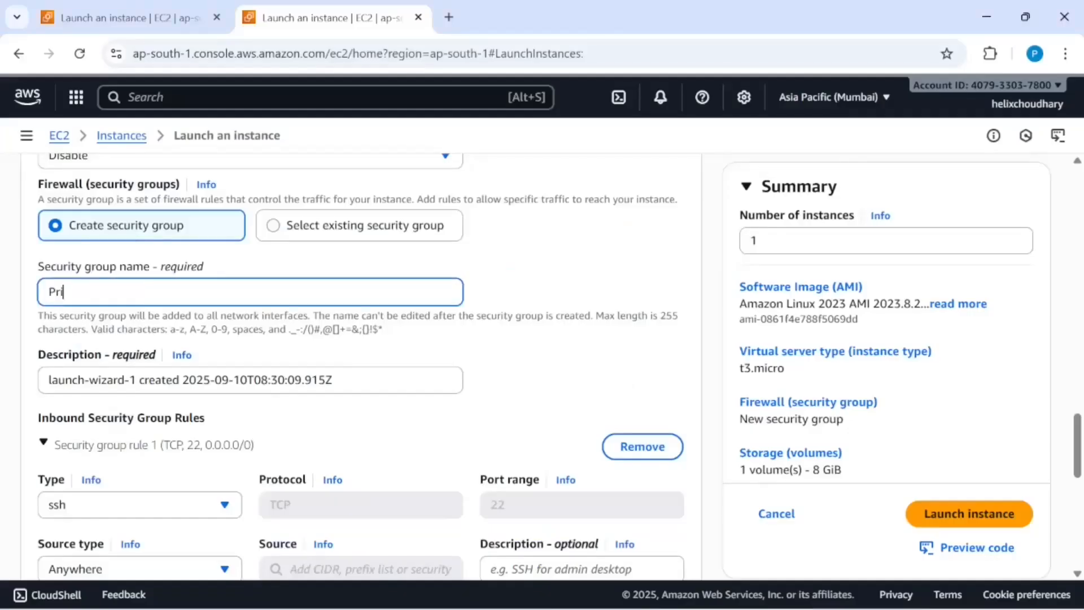
{"action": "type", "text": "vateSSH-SG"}
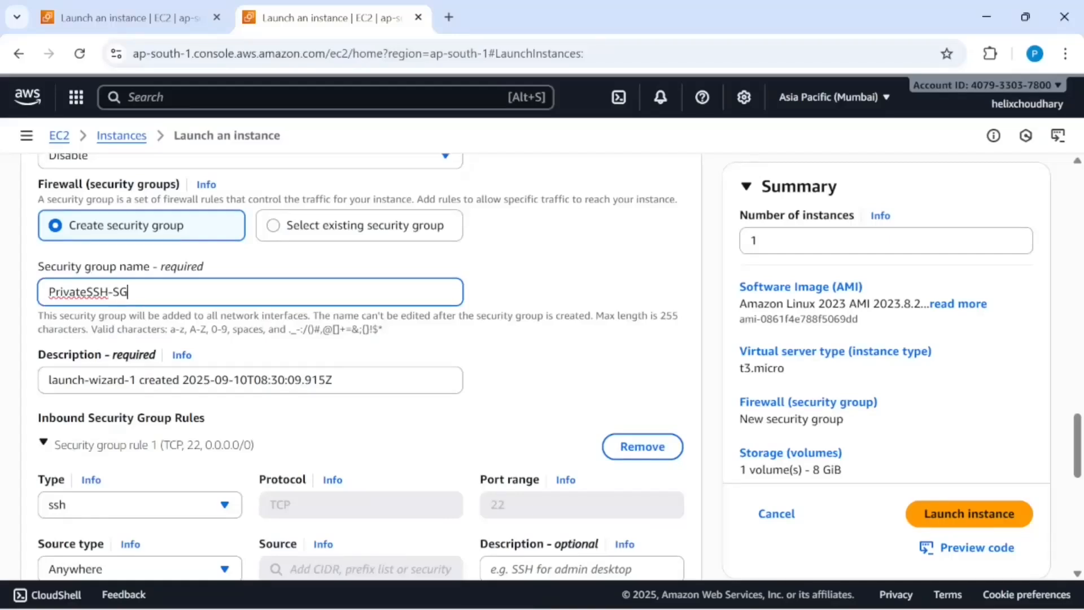
{"action": "key", "text": "ctrl+a"}
{"action": "key", "text": "BackSpace"}
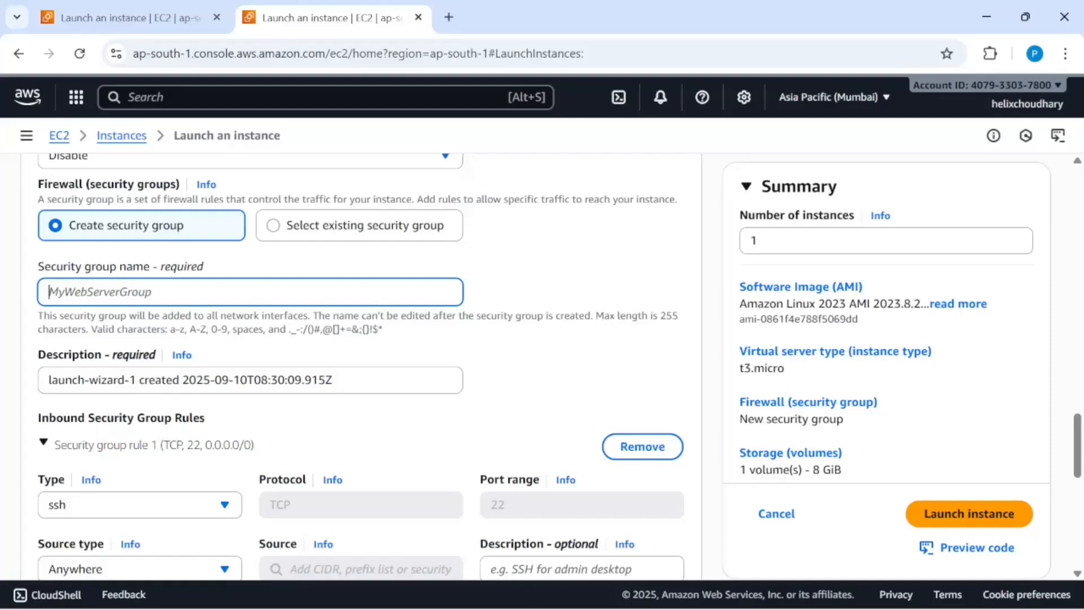
{"action": "type", "text": "PR"}
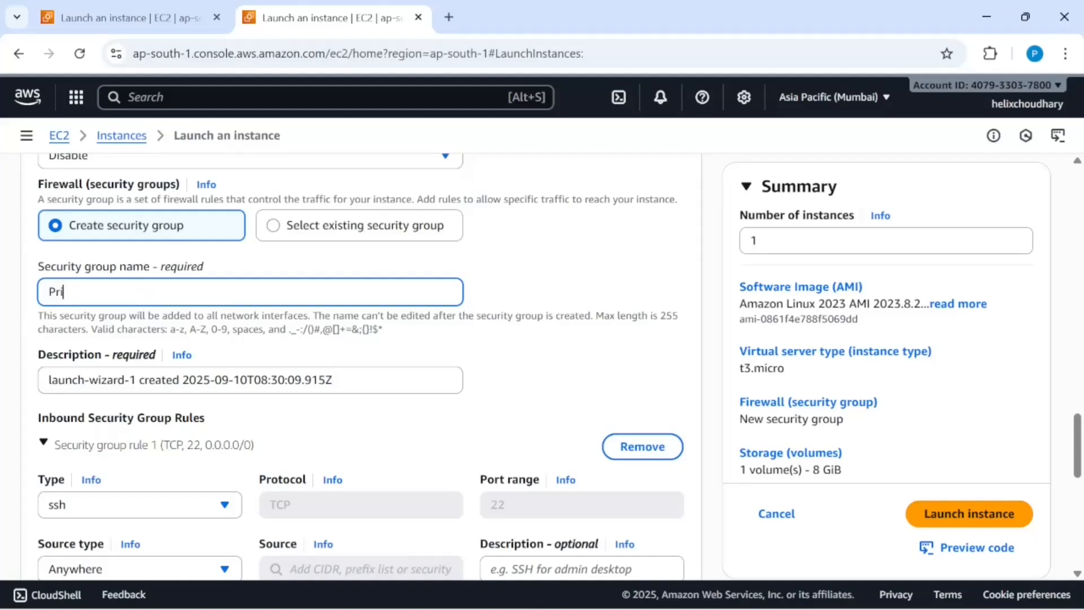
{"action": "type", "text": "ivateSSH-SG"}
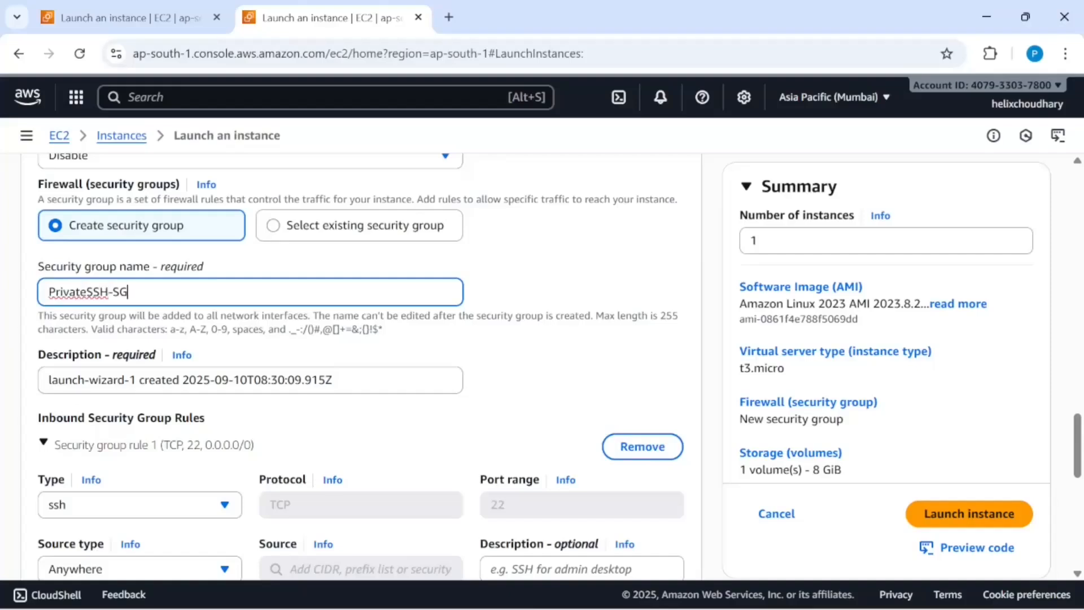
Examine the new security group's description and its inbound rule's type, port range and source
{"action": "scroll", "coordinate": [285, 388], "scroll_direction": "down", "scroll_amount": 2}
{"action": "scroll", "coordinate": [285, 388], "scroll_direction": "down", "scroll_amount": 1}
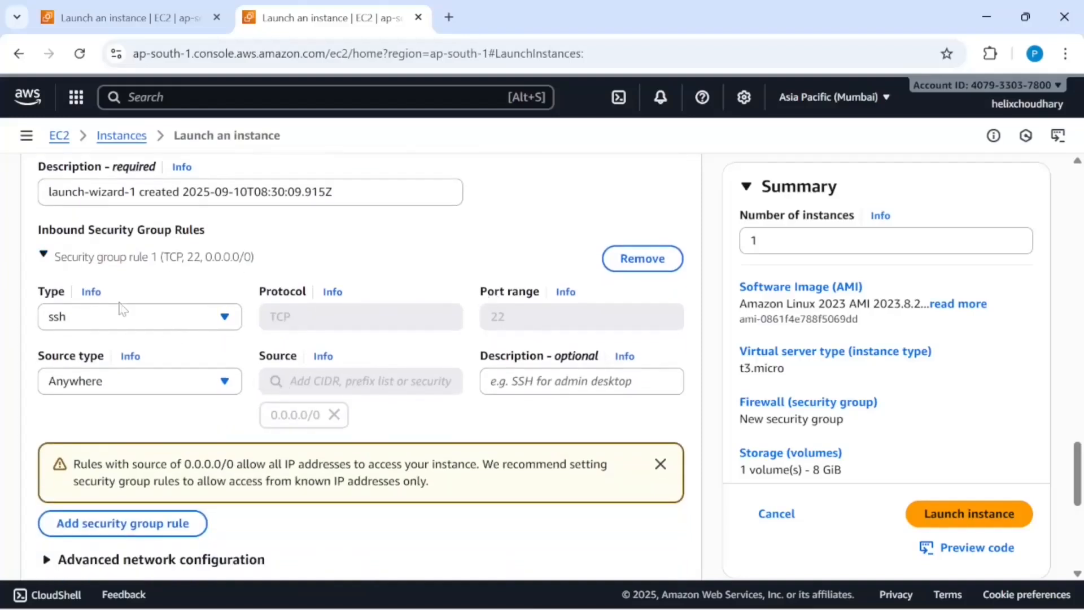
{"action": "left_click_drag", "start_coordinate": [70, 230], "coordinate": [224, 232]}
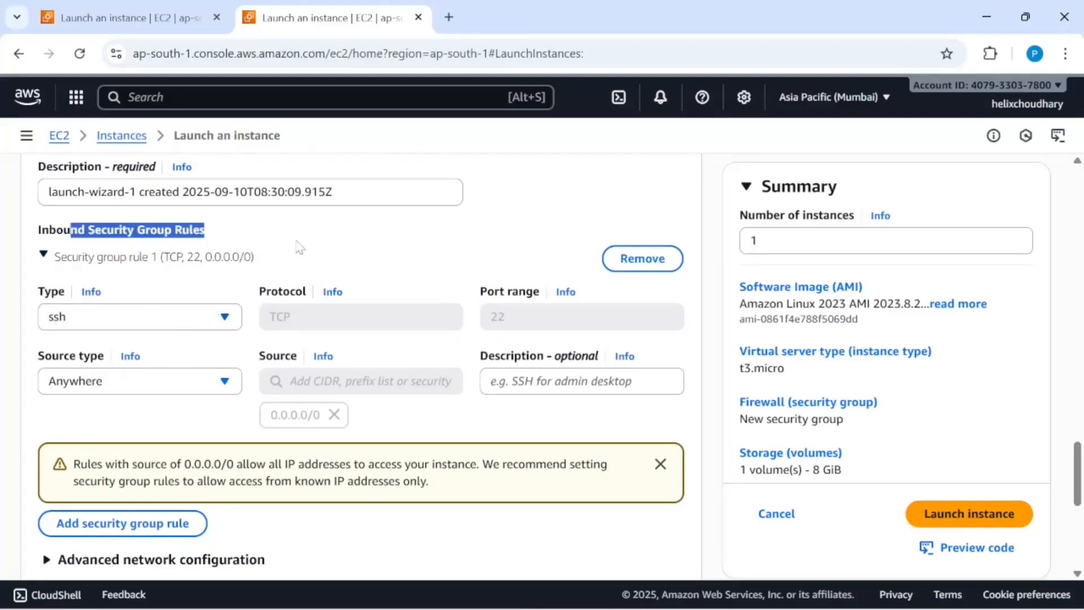
{"action": "scroll", "coordinate": [297, 245], "scroll_direction": "up", "scroll_amount": 3}
{"action": "scroll", "coordinate": [297, 245], "scroll_direction": "down", "scroll_amount": 2}
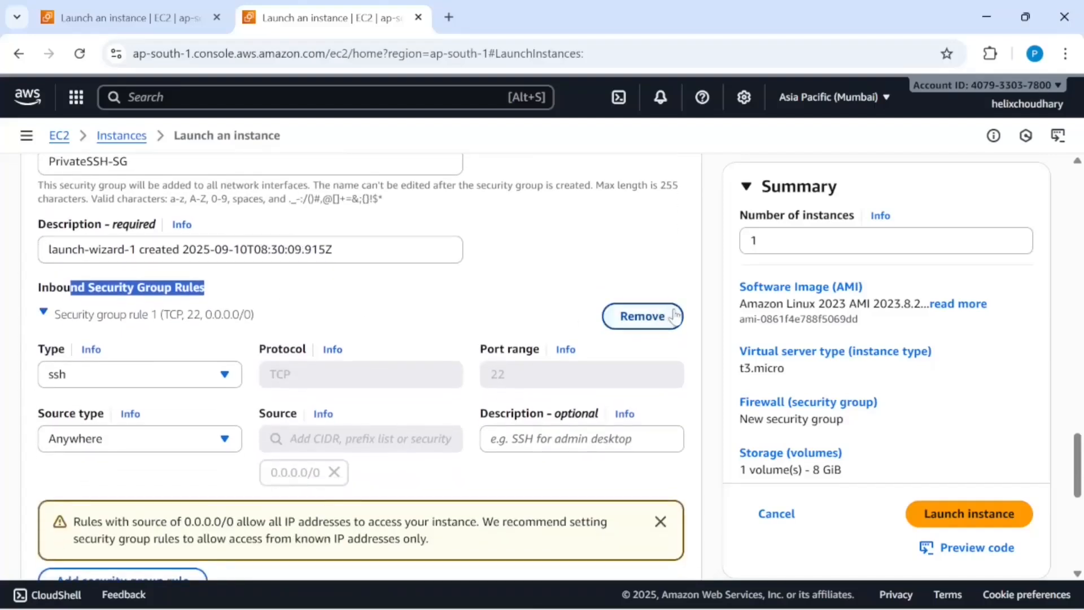
Remove the inbound SSH rule from the new PrivateSSH-SG security group, leaving the group name as it is
{"action": "left_click", "coordinate": [621, 316]}
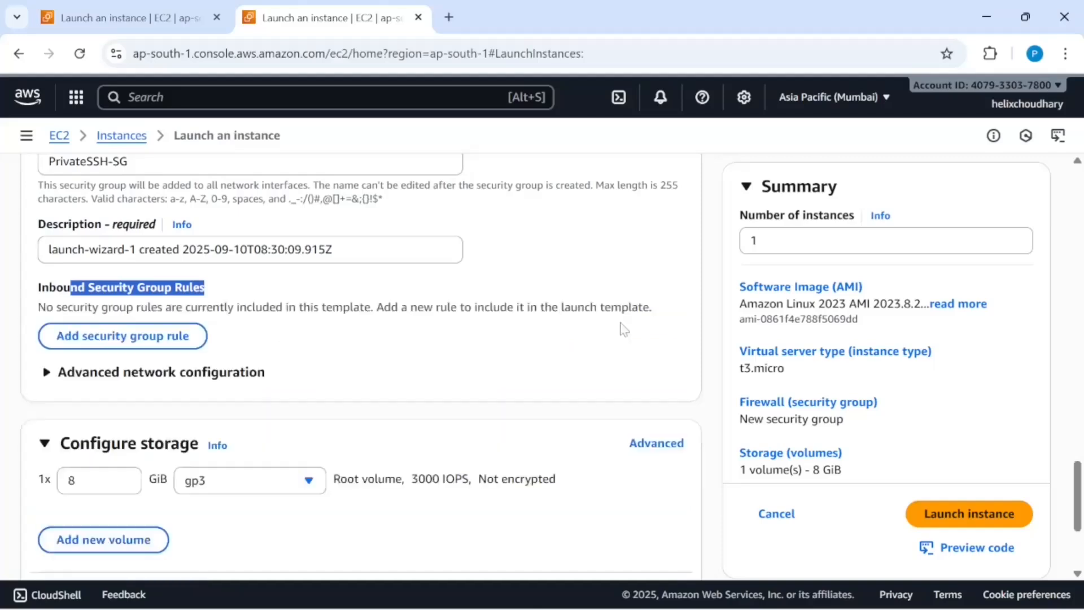
{"action": "scroll", "coordinate": [370, 341], "scroll_direction": "up", "scroll_amount": 3}
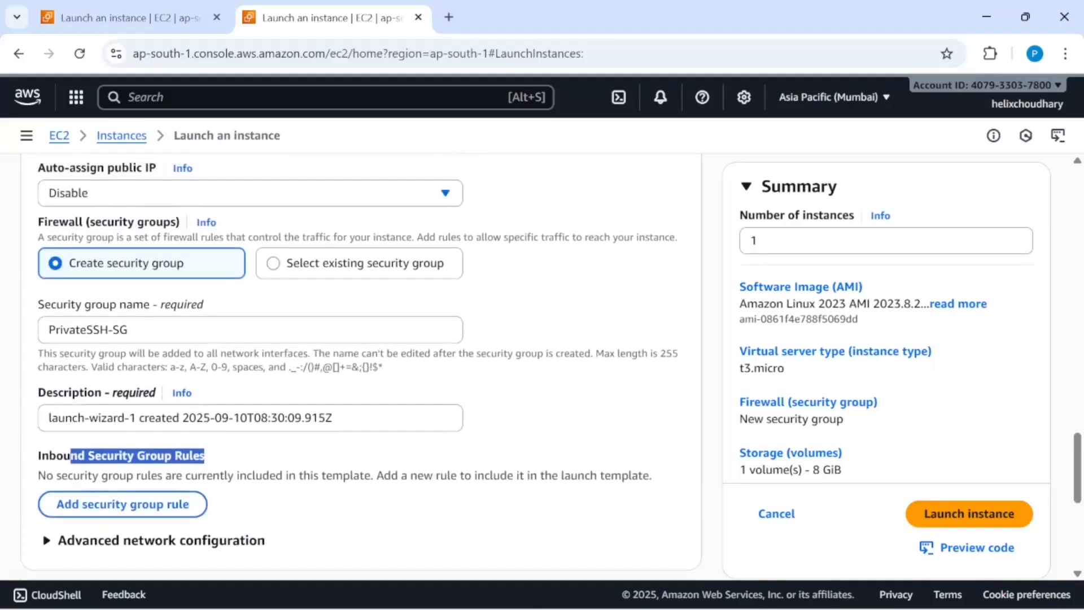
{"action": "left_click_drag", "start_coordinate": [135, 330], "coordinate": [32, 333]}
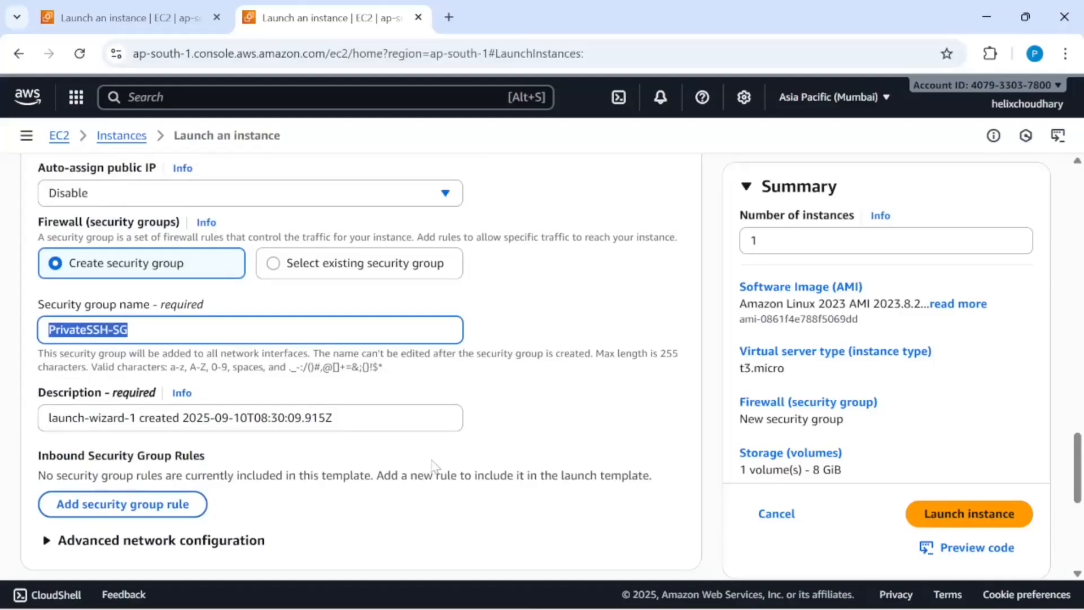
{"action": "scroll", "coordinate": [433, 466], "scroll_direction": "down", "scroll_amount": 6}
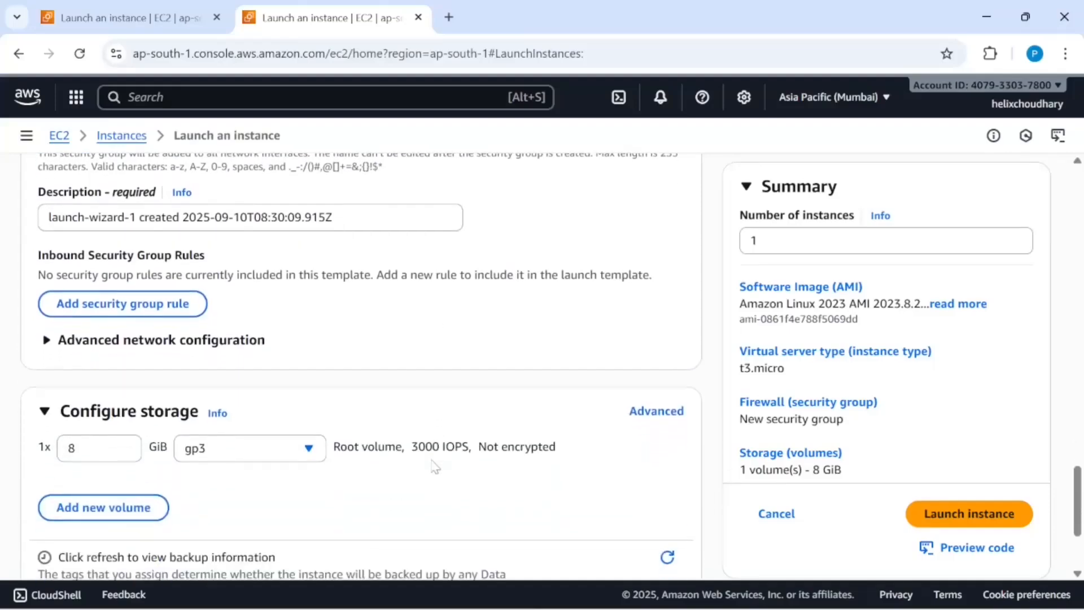
Review AppServer's name, machine image, instance type, key pair, network and security group settings, and launch the instance
{"action": "scroll", "coordinate": [433, 465], "scroll_direction": "up", "scroll_amount": 15}
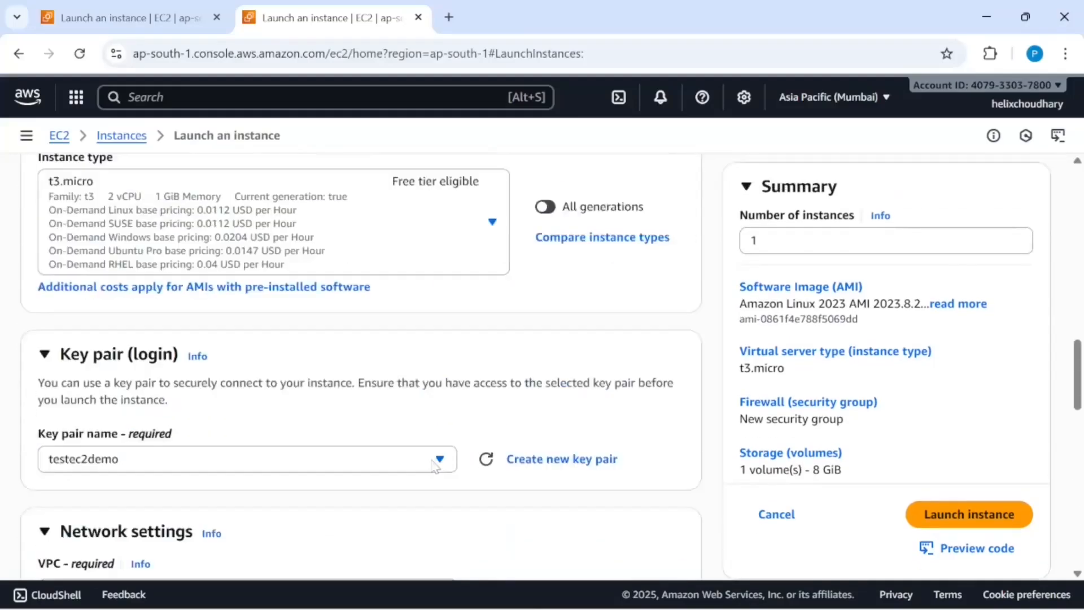
{"action": "scroll", "coordinate": [434, 466], "scroll_direction": "up", "scroll_amount": 5}
{"action": "scroll", "coordinate": [434, 466], "scroll_direction": "up", "scroll_amount": 5}
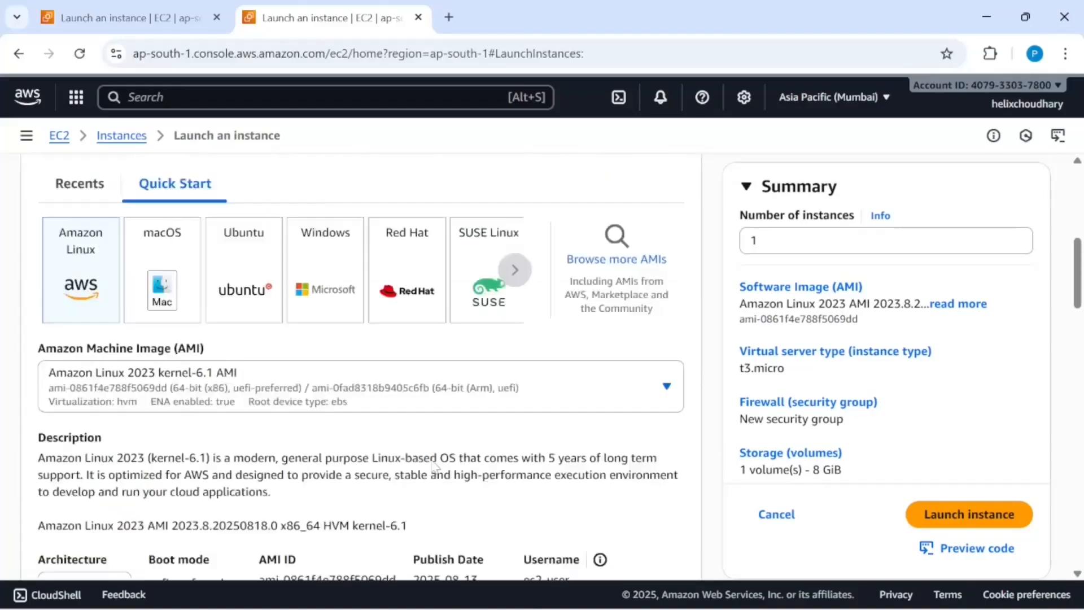
{"action": "scroll", "coordinate": [437, 457], "scroll_direction": "up", "scroll_amount": 5}
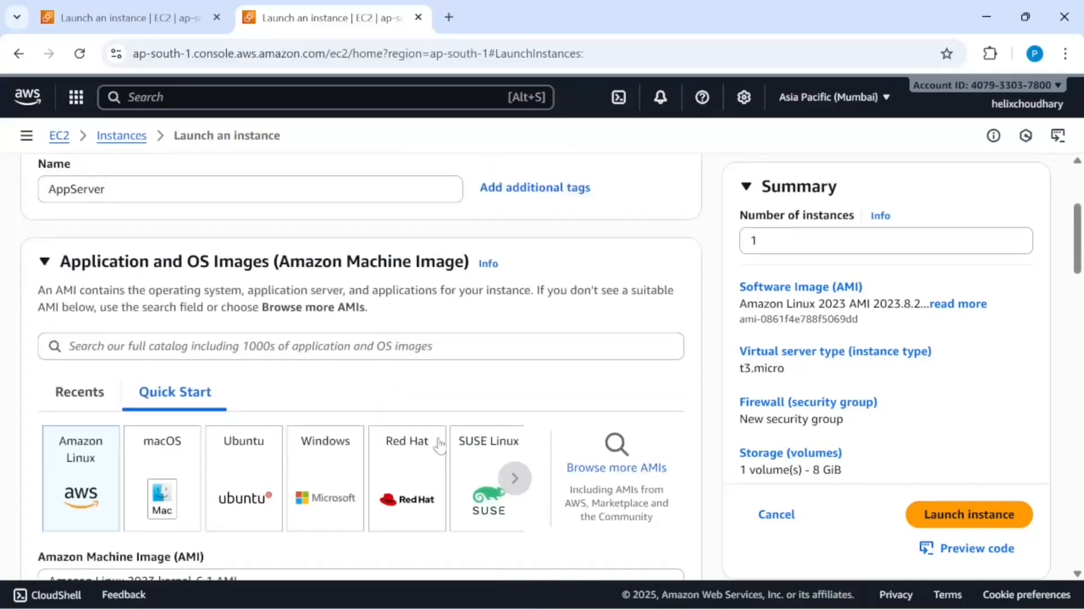
{"action": "scroll", "coordinate": [442, 444], "scroll_direction": "down", "scroll_amount": 10}
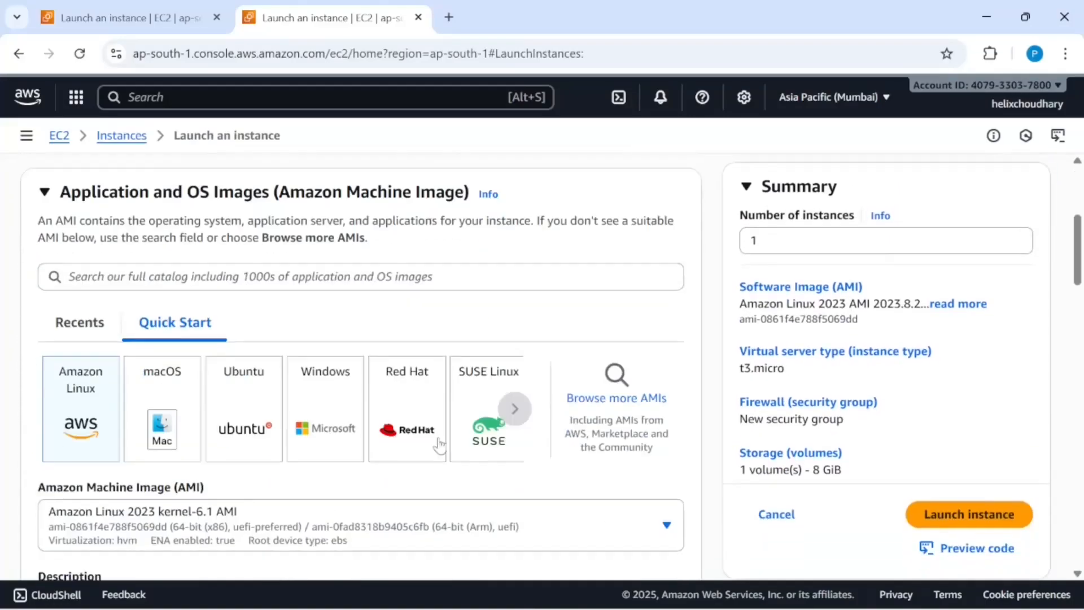
{"action": "scroll", "coordinate": [442, 445], "scroll_direction": "down", "scroll_amount": 5}
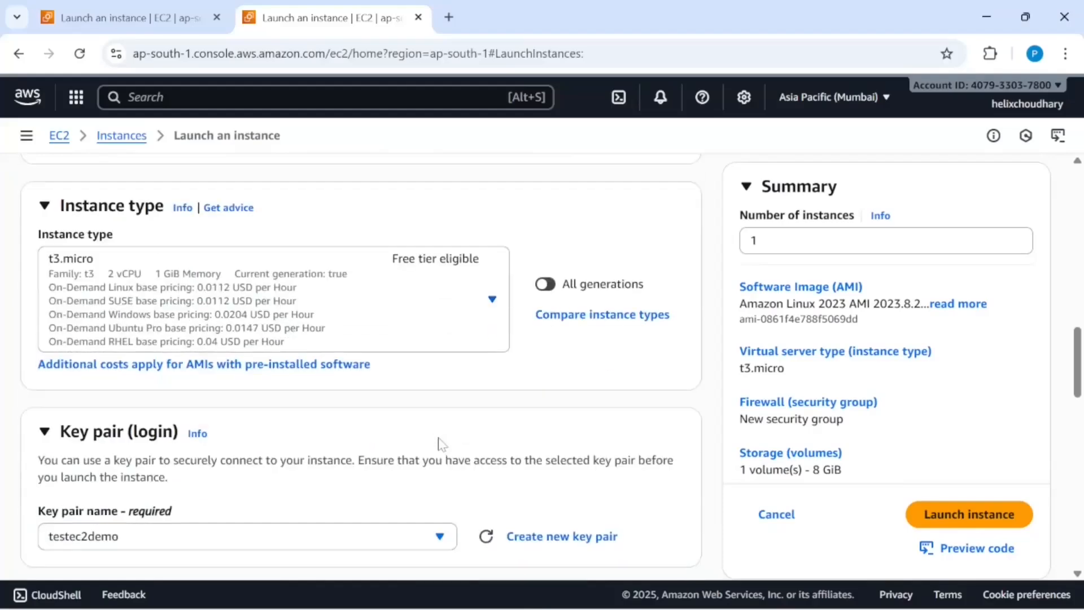
{"action": "scroll", "coordinate": [369, 476], "scroll_direction": "down", "scroll_amount": 5}
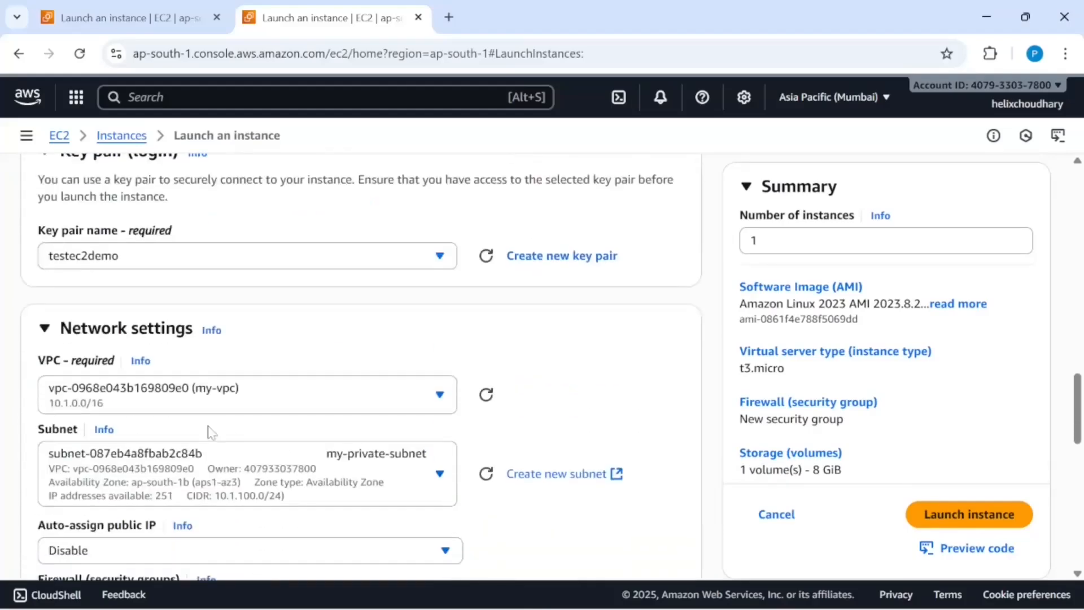
{"action": "scroll", "coordinate": [285, 398], "scroll_direction": "down", "scroll_amount": 1}
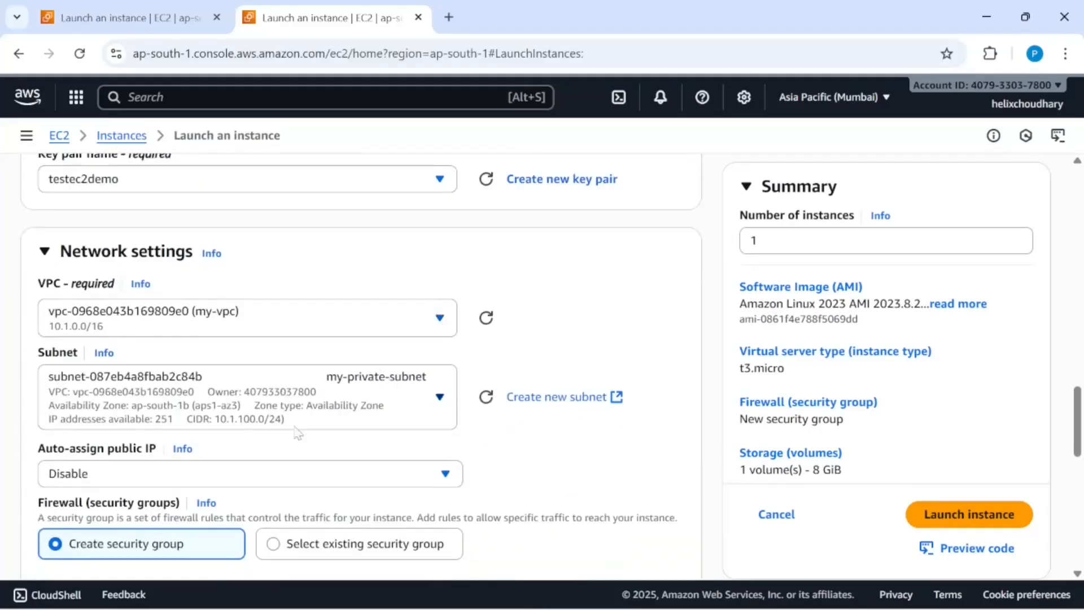
{"action": "scroll", "coordinate": [256, 449], "scroll_direction": "down", "scroll_amount": 2}
{"action": "scroll", "coordinate": [244, 504], "scroll_direction": "down", "scroll_amount": 6}
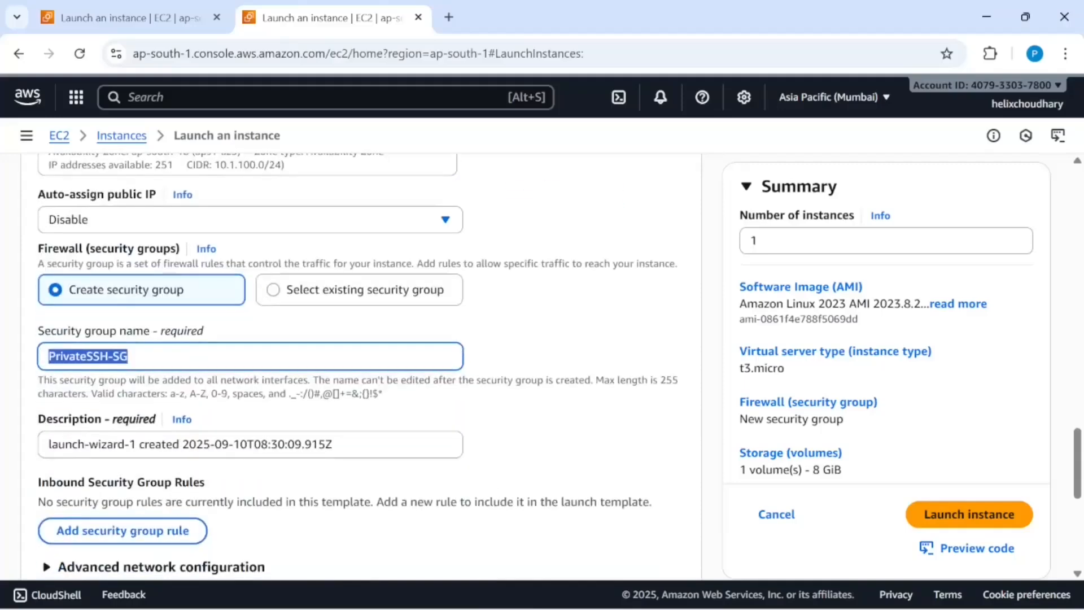
{"action": "scroll", "coordinate": [244, 504], "scroll_direction": "up", "scroll_amount": 10}
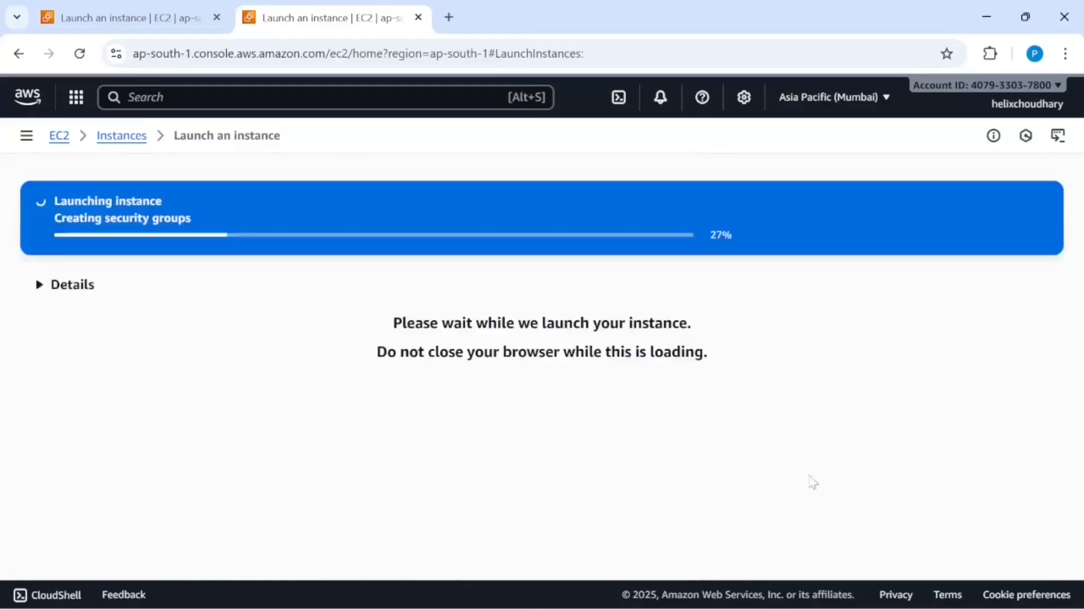
Return to the instances list, refresh it and examine the status checks of AppServer and BastionHost
{"action": "left_click", "coordinate": [128, 140]}
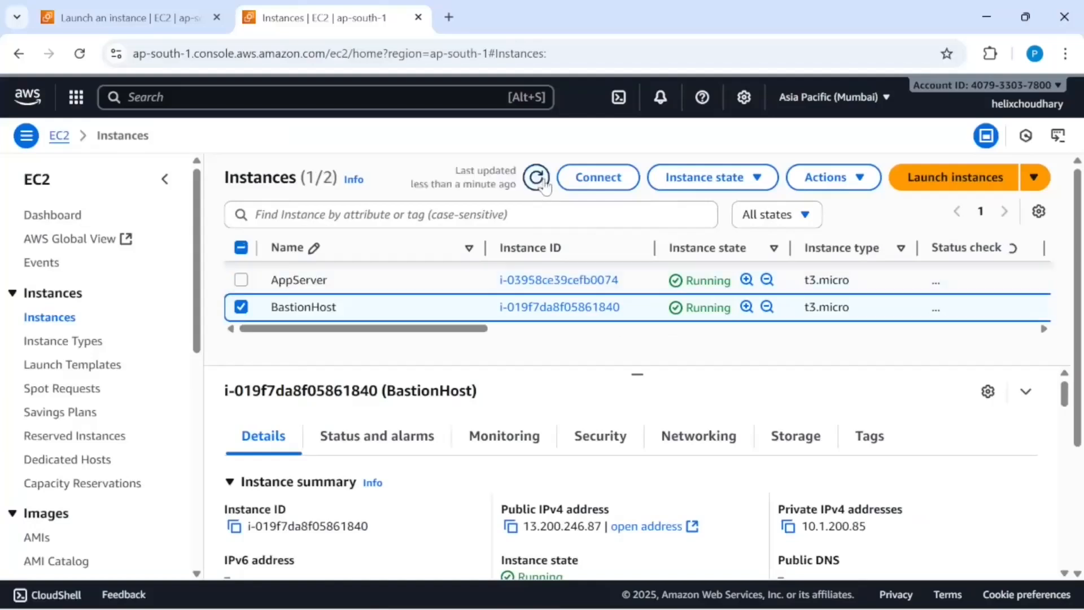
{"action": "left_click", "coordinate": [538, 178]}
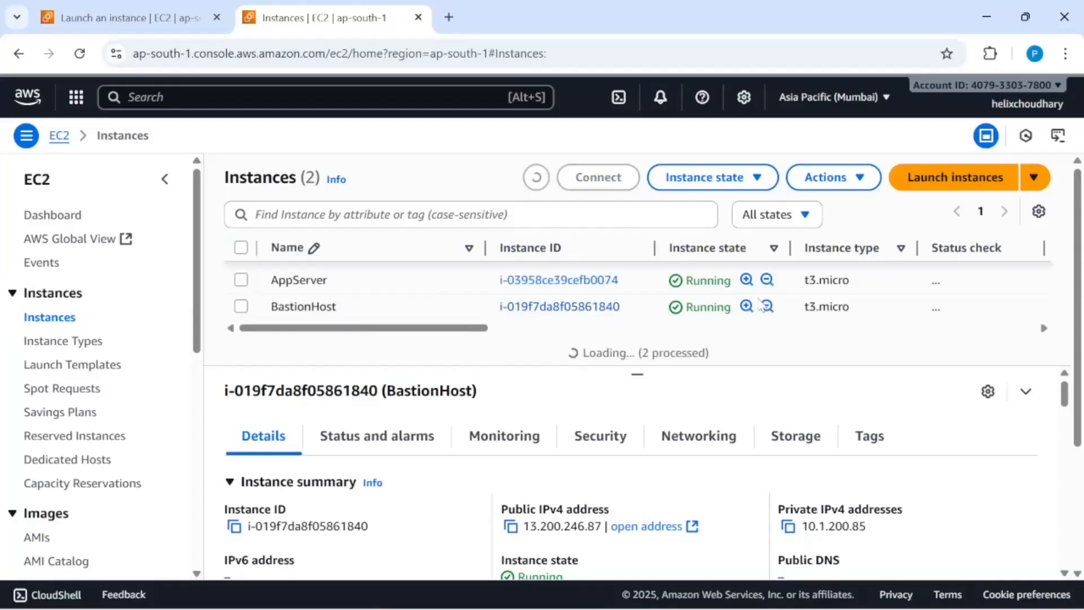
{"action": "scroll", "coordinate": [706, 299], "scroll_direction": "right", "scroll_amount": 5}
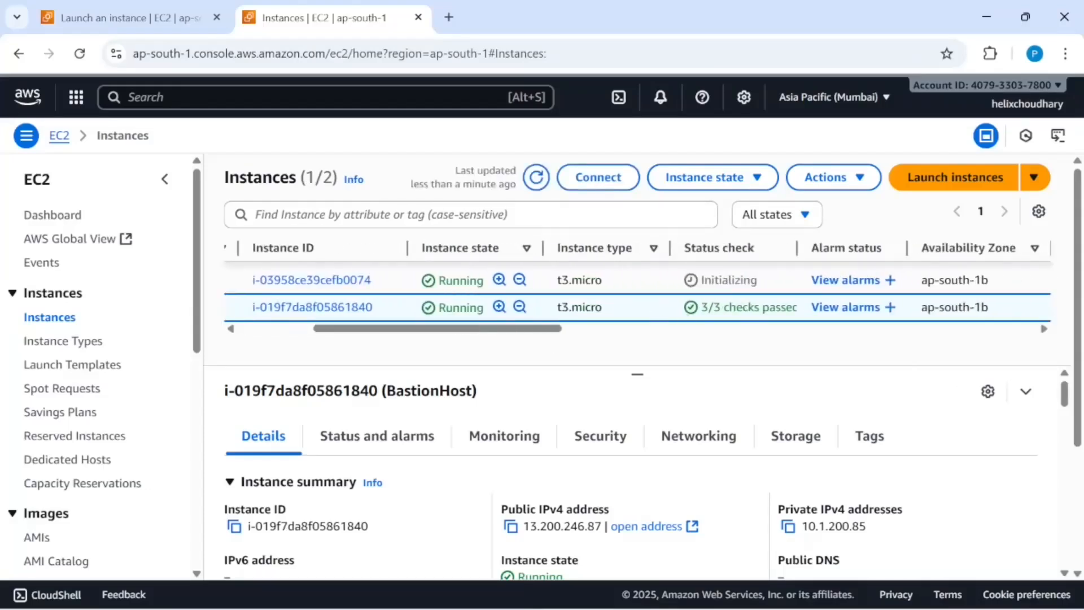
{"action": "left_click_drag", "start_coordinate": [796, 307], "coordinate": [700, 307]}
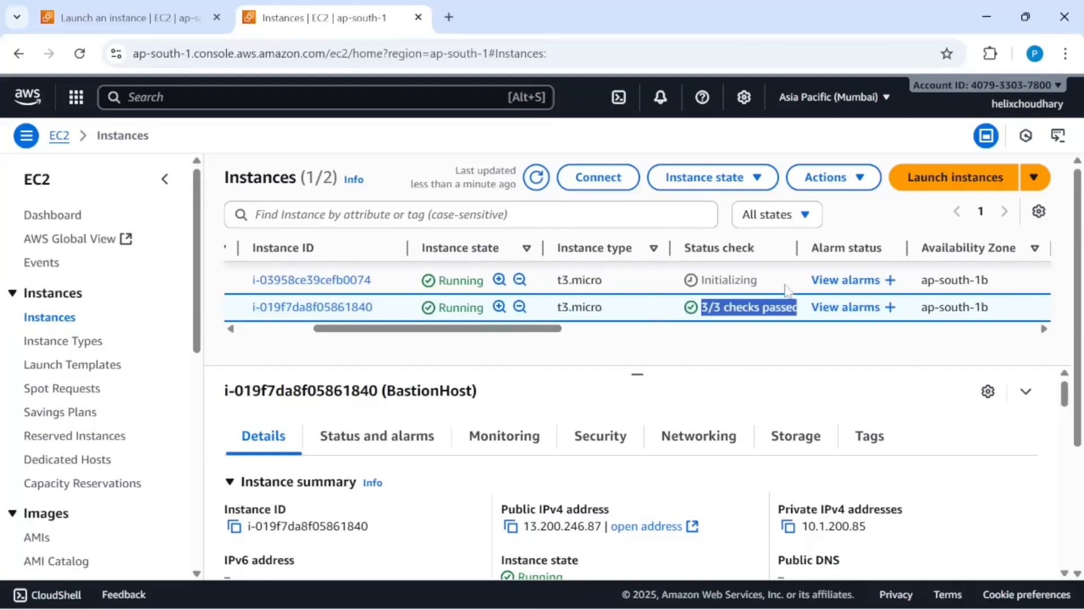
Widen the Status check column in the instances list and review the status checks of AppServer and BastionHost
{"action": "left_click_drag", "start_coordinate": [795, 248], "coordinate": [826, 247]}
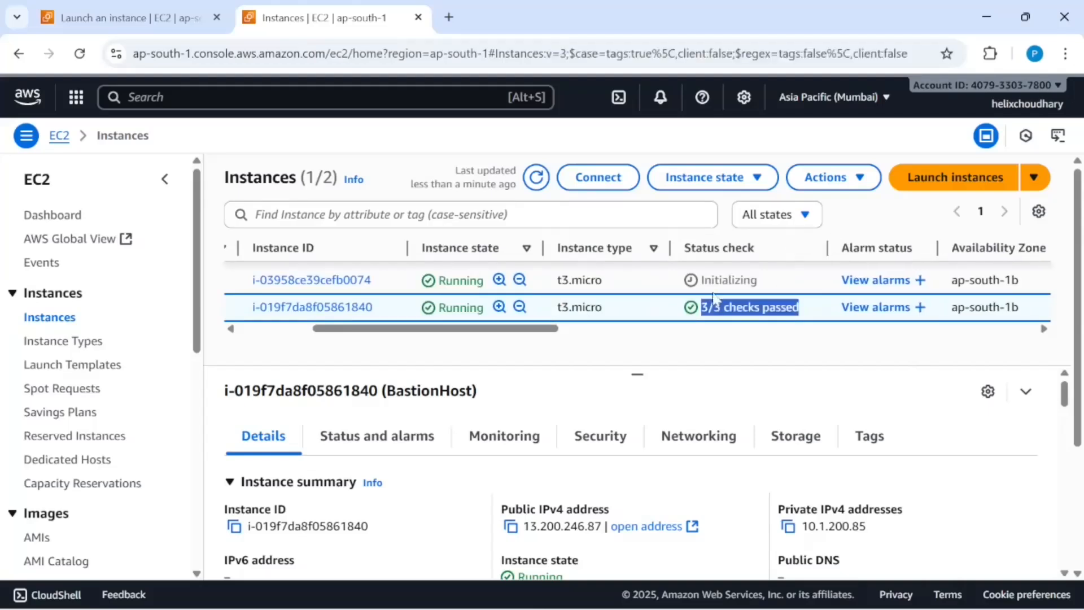
{"action": "scroll", "coordinate": [670, 282], "scroll_direction": "left", "scroll_amount": 3}
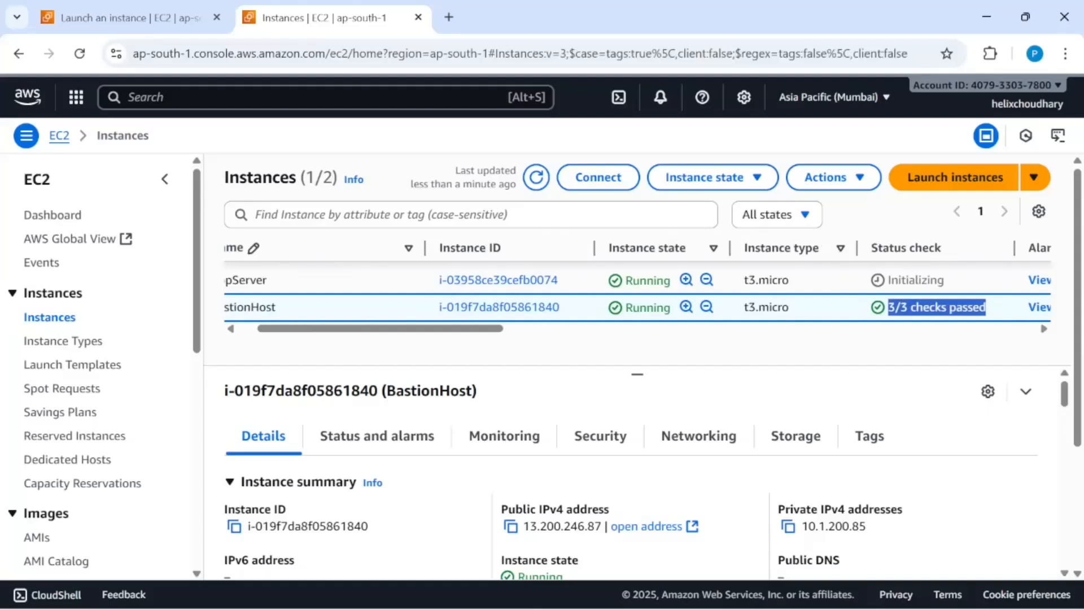
{"action": "scroll", "coordinate": [638, 282], "scroll_direction": "left", "scroll_amount": 1}
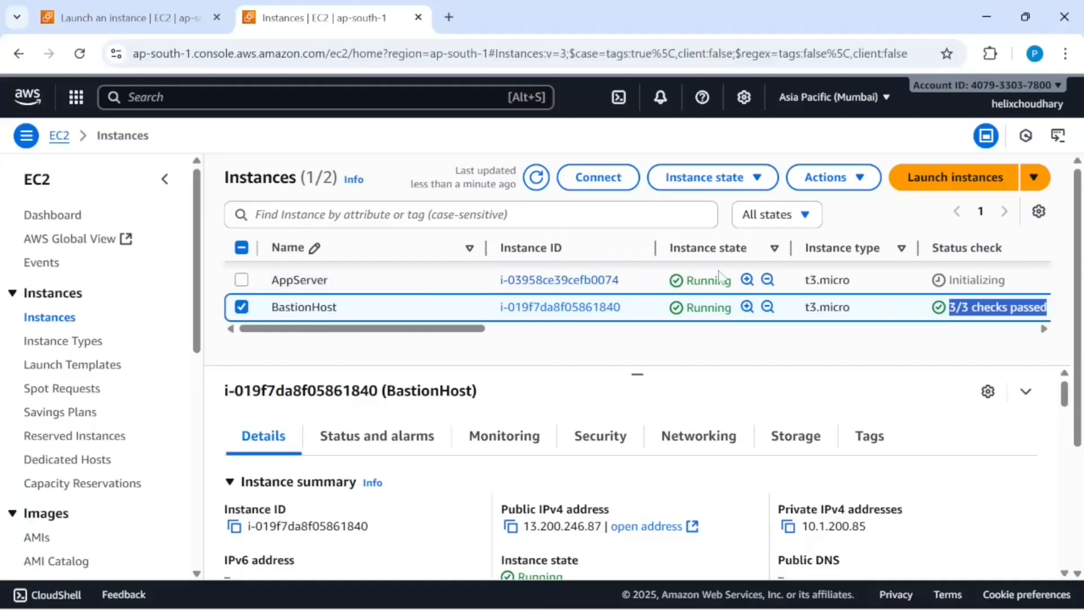
{"action": "scroll", "coordinate": [728, 292], "scroll_direction": "right", "scroll_amount": 3}
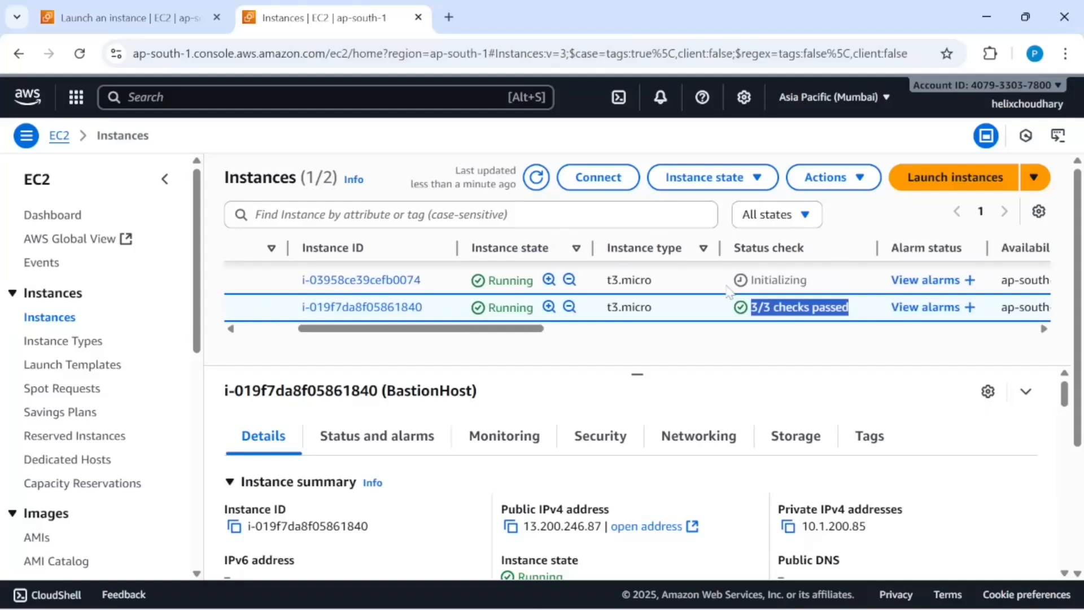
{"action": "scroll", "coordinate": [728, 291], "scroll_direction": "right", "scroll_amount": 1}
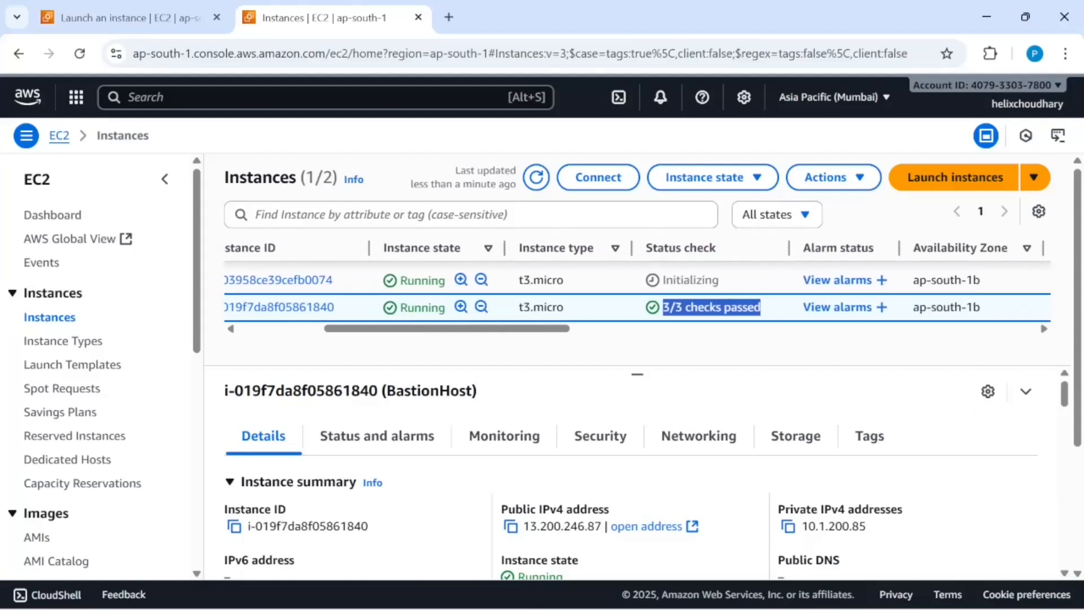
{"action": "scroll", "coordinate": [579, 307], "scroll_direction": "left", "scroll_amount": 1}
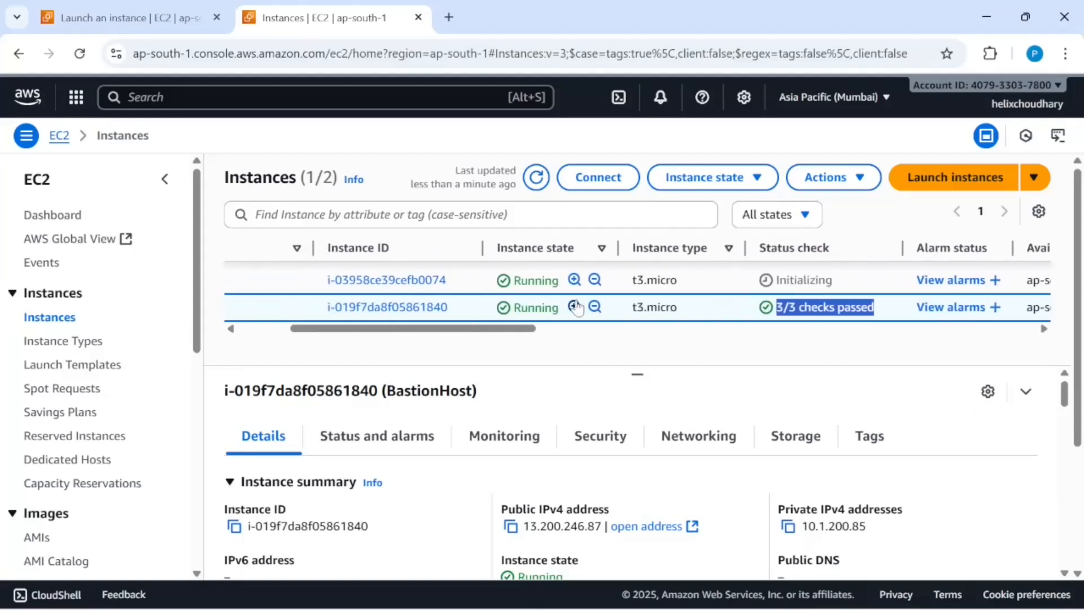
{"action": "scroll", "coordinate": [463, 307], "scroll_direction": "left", "scroll_amount": 3}
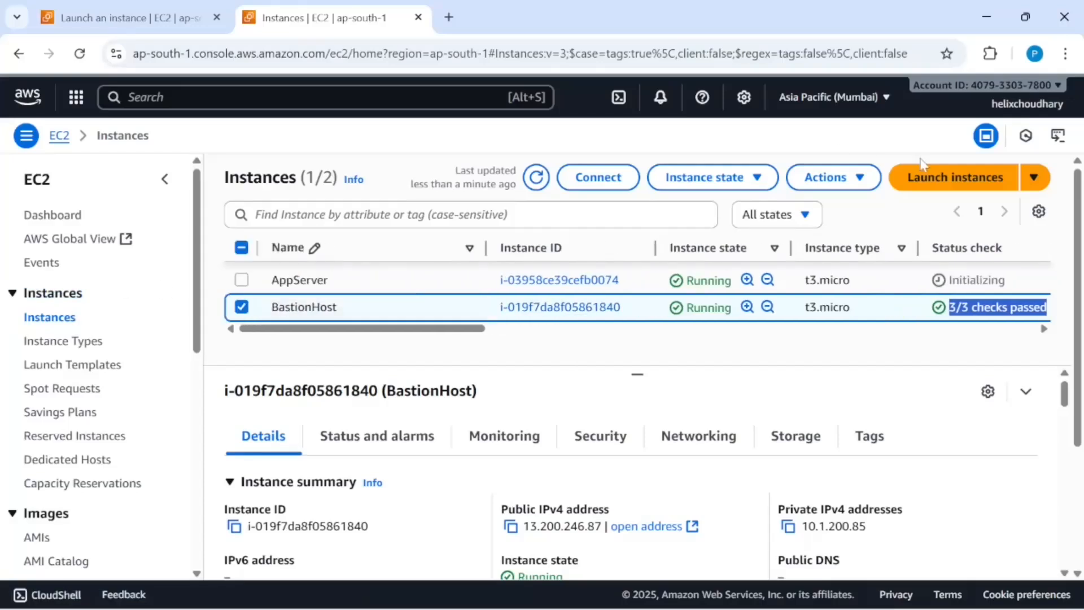
Start launching a new EC2 instance for the WebServer in the diagram and open its name for editing
{"action": "left_click", "coordinate": [952, 188]}
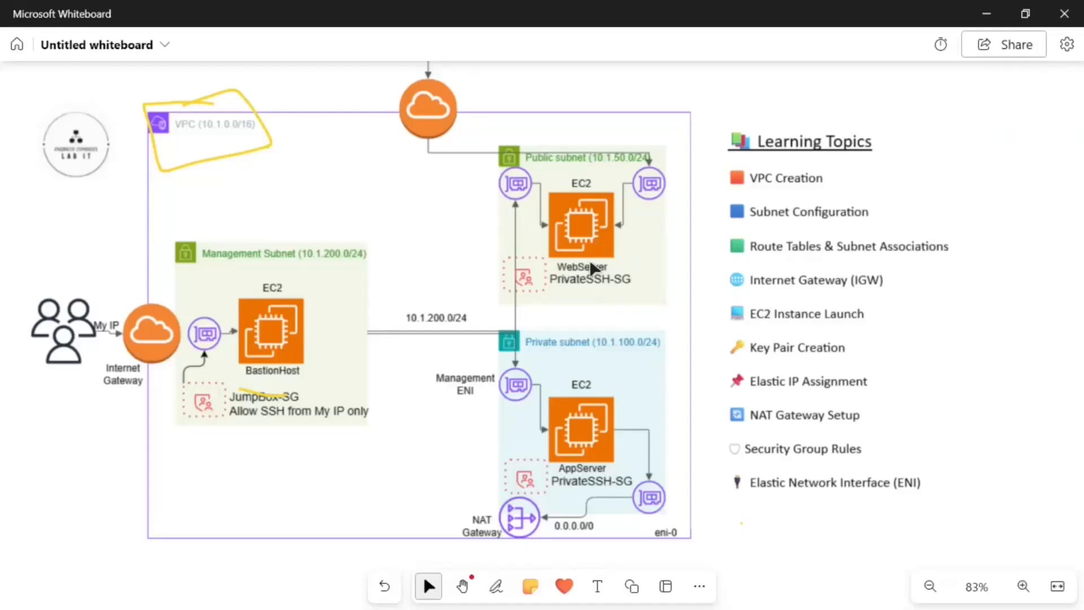
{"action": "key", "text": "alt+Tab"}
{"action": "left_click", "coordinate": [250, 319]}
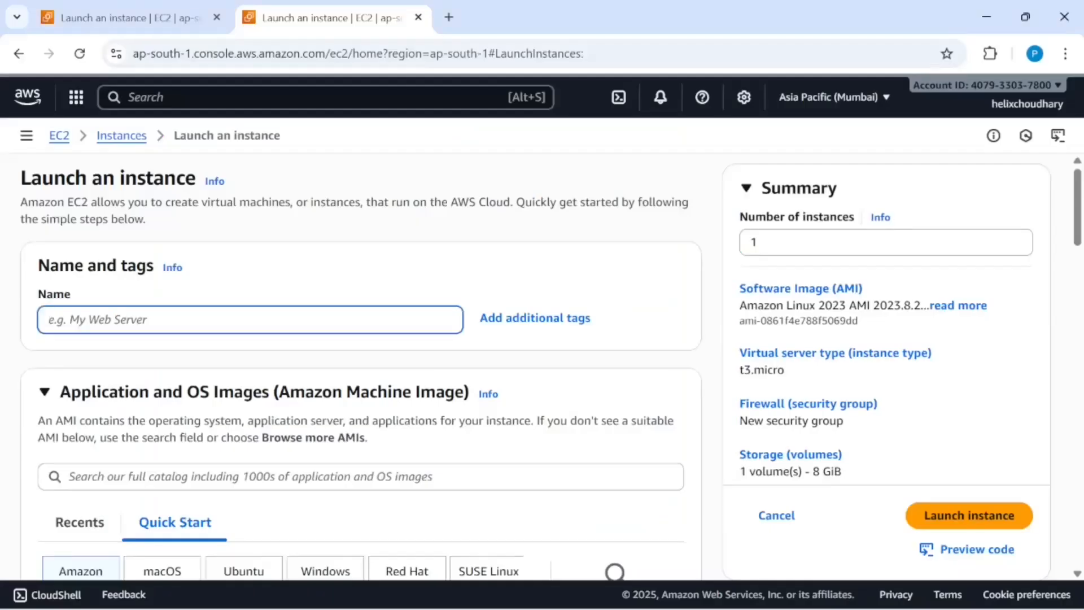
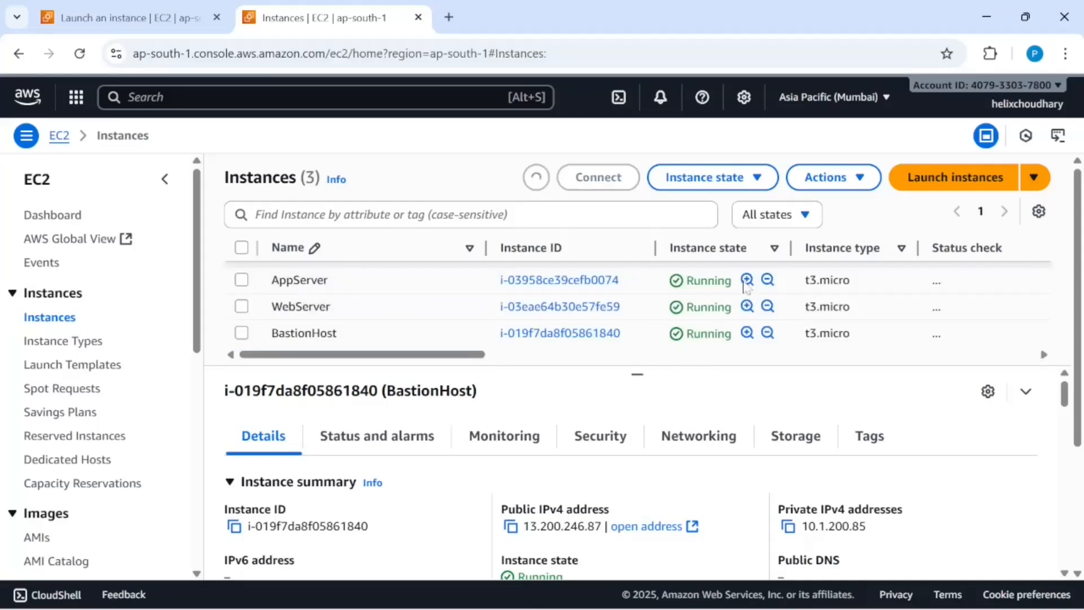
Review the status checks of the AppServer, WebServer and BastionHost instances and refresh the instances list
{"action": "scroll", "coordinate": [766, 337], "scroll_direction": "right", "scroll_amount": 5}
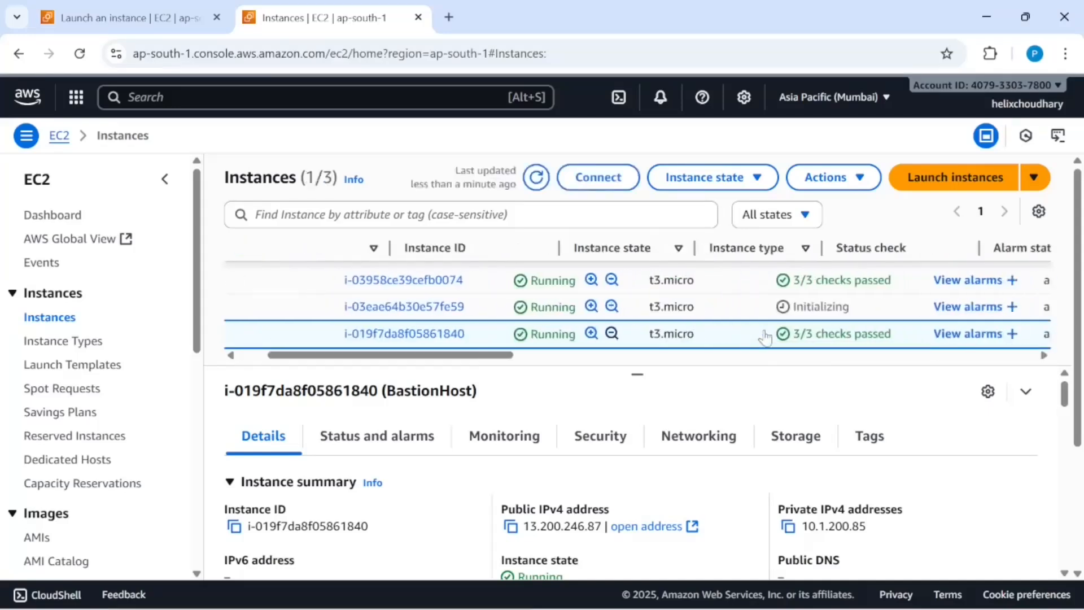
{"action": "scroll", "coordinate": [766, 337], "scroll_direction": "left", "scroll_amount": 5}
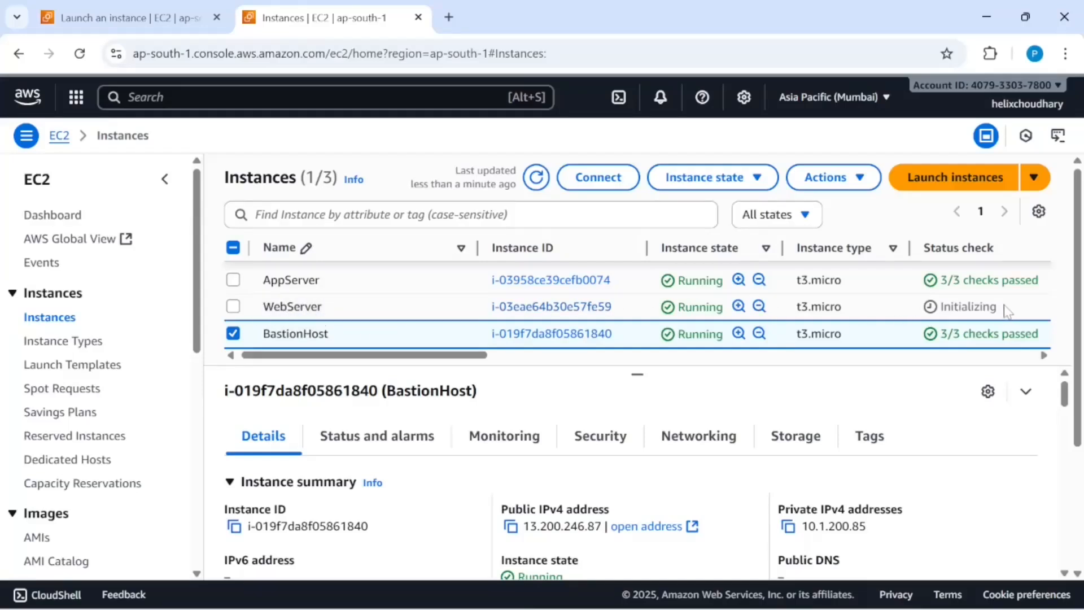
{"action": "left_click_drag", "start_coordinate": [1005, 312], "coordinate": [928, 308]}
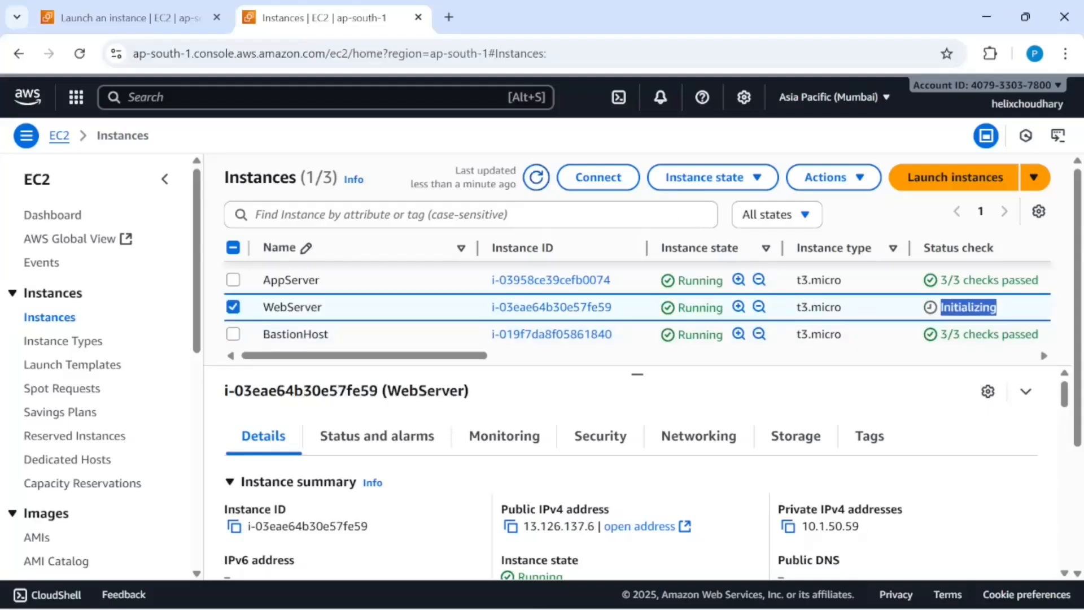
{"action": "left_click", "coordinate": [536, 177]}
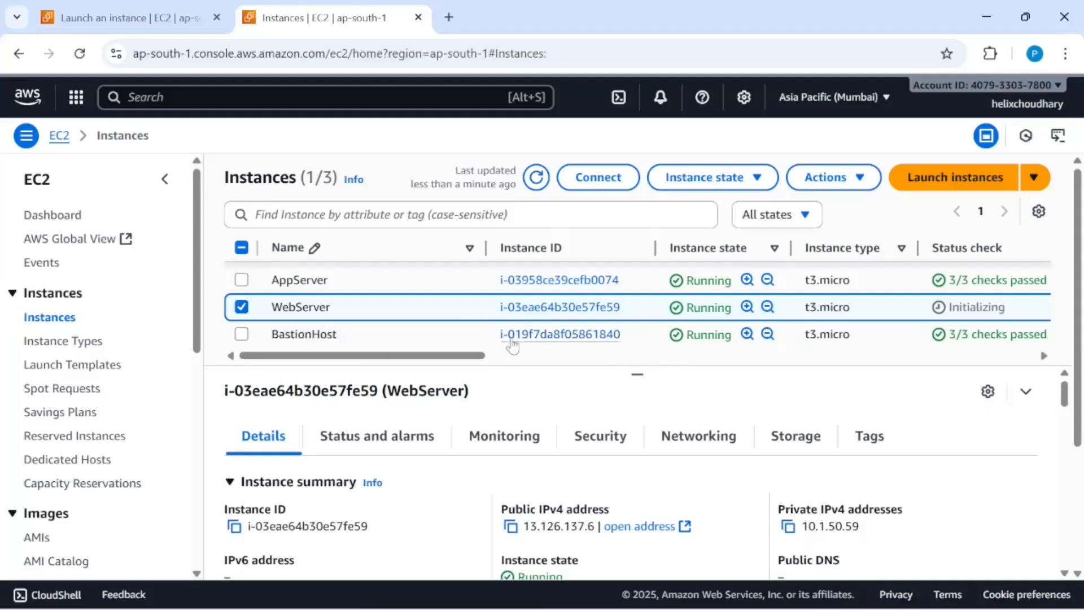
Open the BastionHost instance's details, review its public and private addresses, and copy the public IPv4 address
{"action": "left_click", "coordinate": [588, 337]}
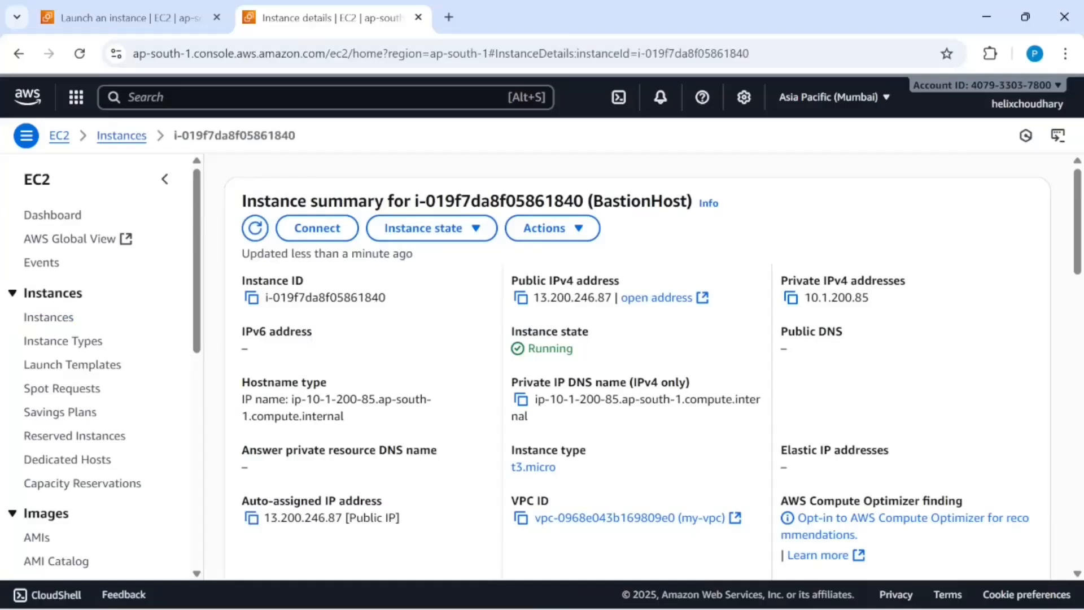
{"action": "left_click_drag", "start_coordinate": [540, 298], "coordinate": [617, 297]}
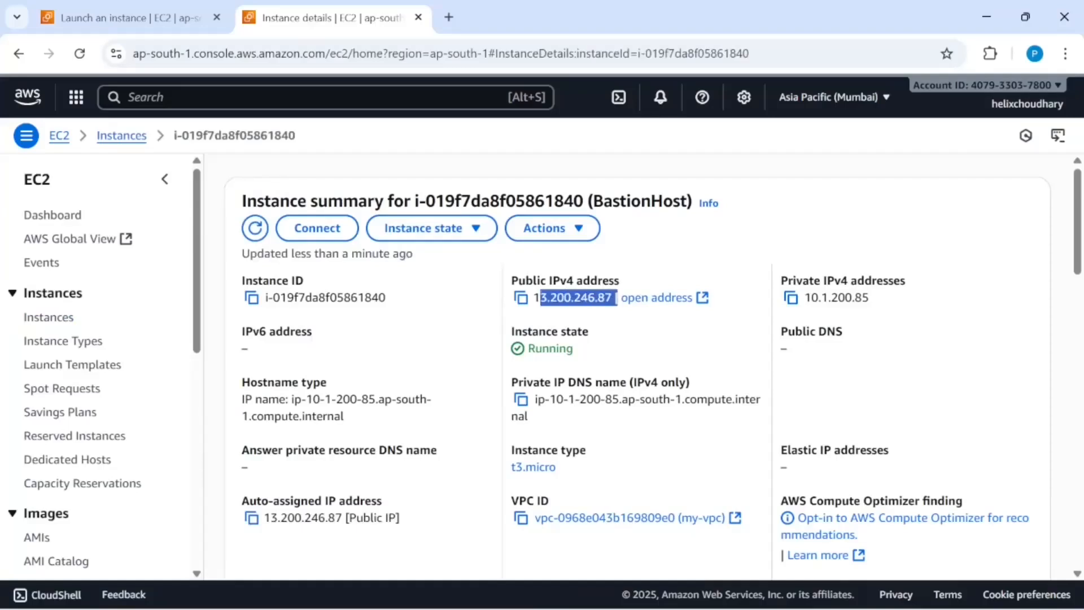
{"action": "left_click_drag", "start_coordinate": [894, 299], "coordinate": [811, 297]}
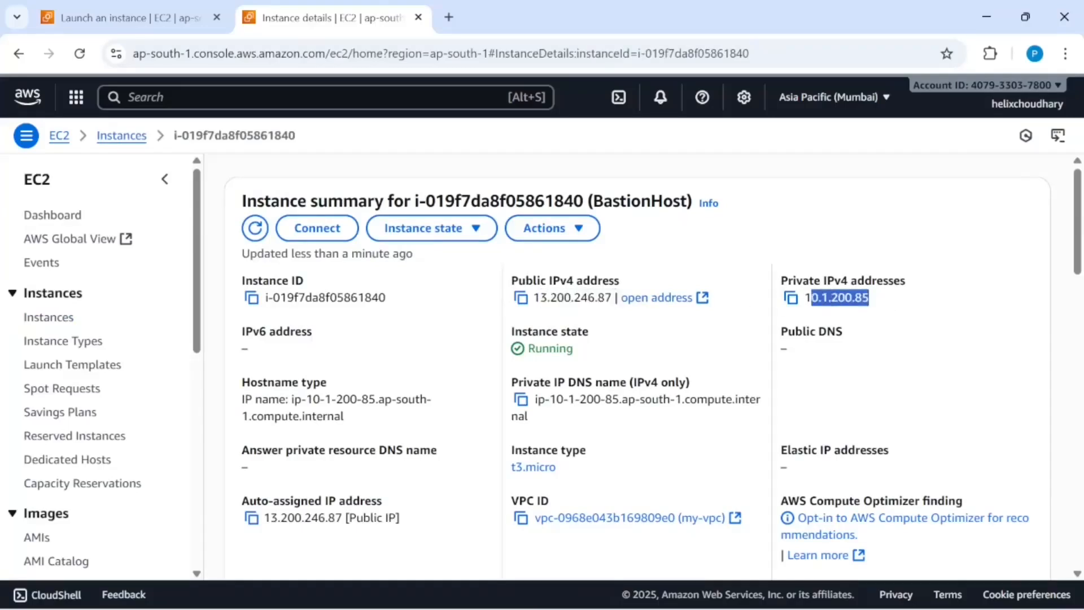
{"action": "left_click", "coordinate": [814, 320]}
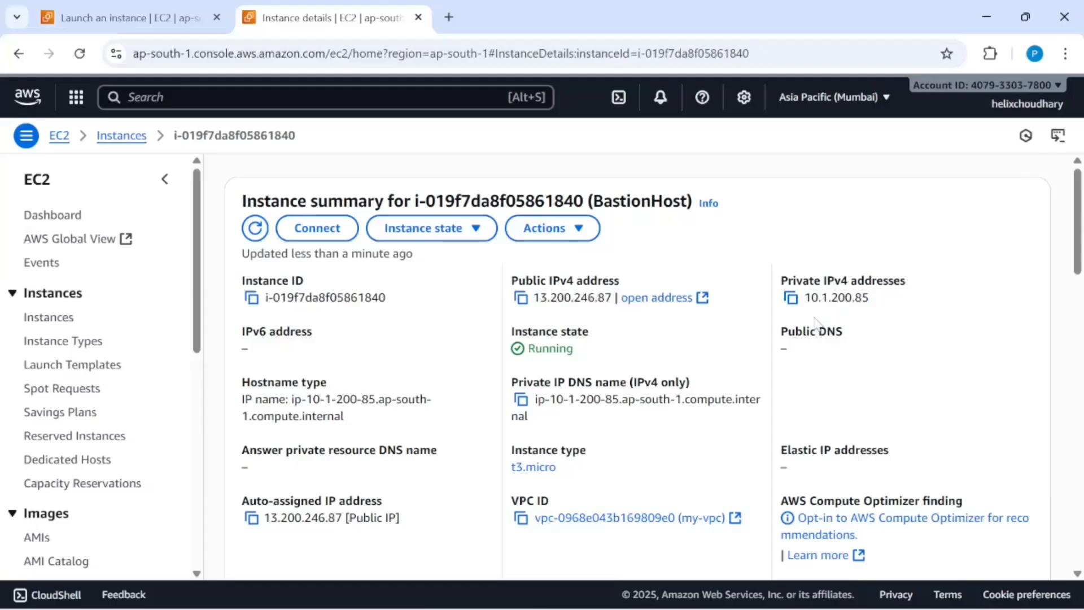
{"action": "key", "text": "alt+Tab"}
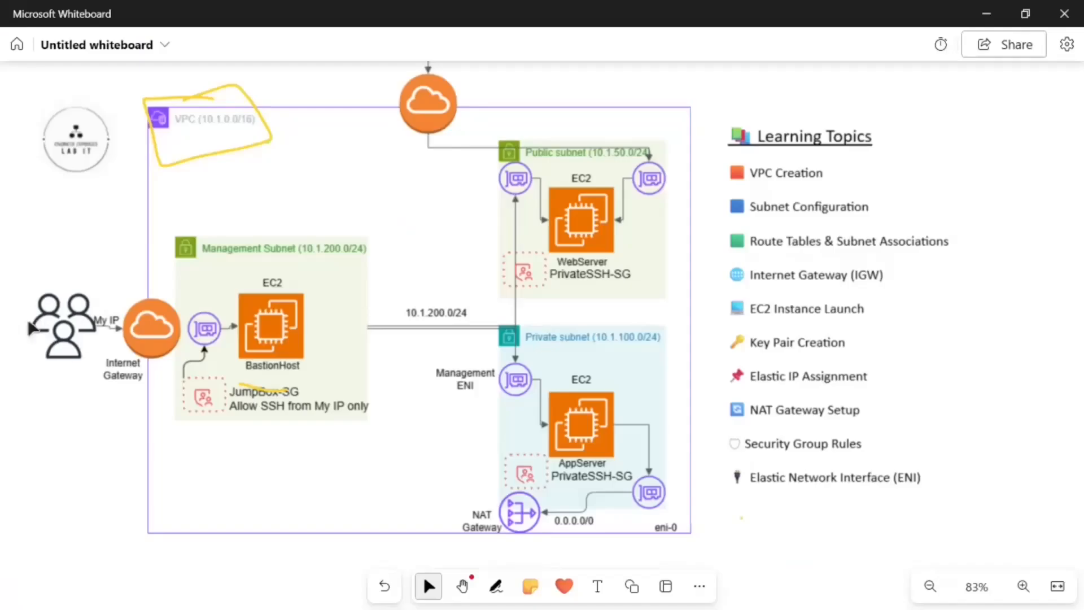
{"action": "key", "text": "alt+Tab"}
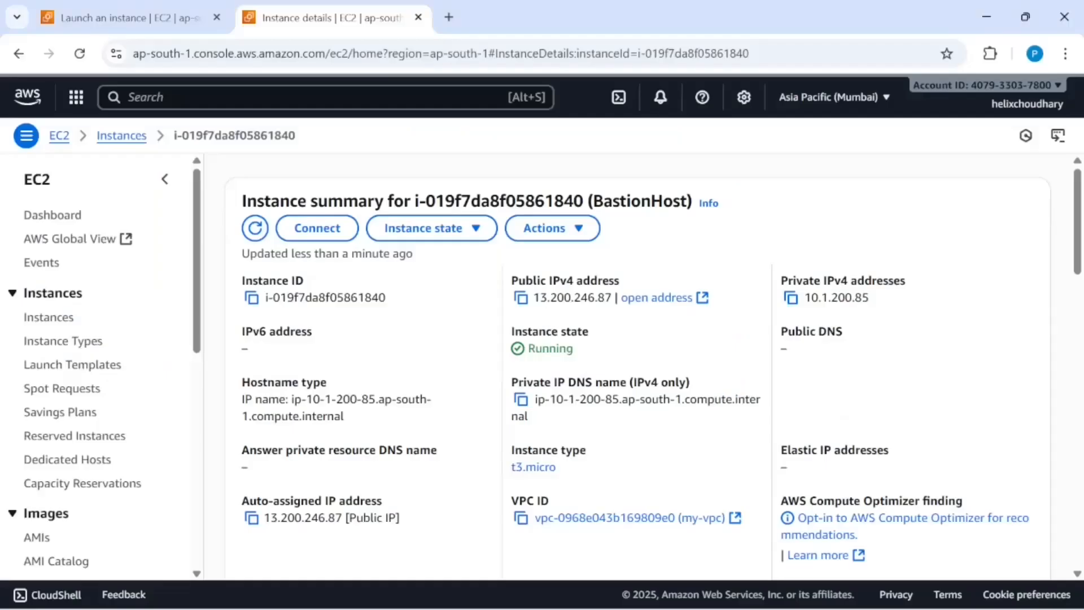
{"action": "left_click_drag", "start_coordinate": [533, 297], "coordinate": [611, 297]}
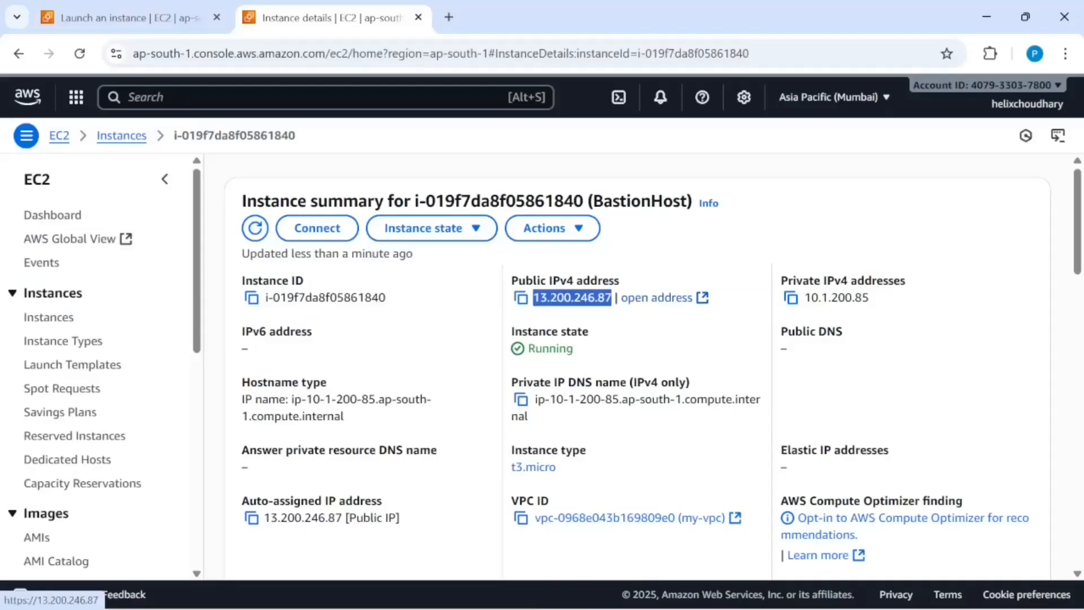
{"action": "left_click", "coordinate": [520, 297]}
{"action": "key", "text": "alt+Tab"}
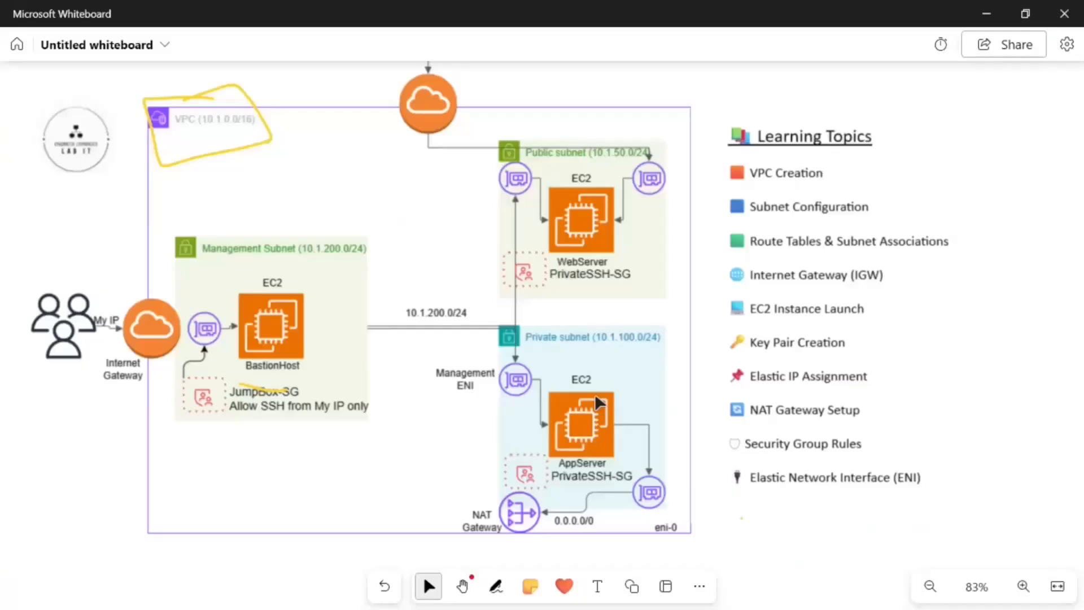
{"action": "key", "text": "alt+Tab"}
{"action": "key", "text": "alt+Tab"}
{"action": "key", "text": "alt+Tab"}
{"action": "key", "text": "alt+Tab"}
{"action": "key", "text": "alt+Tab"}
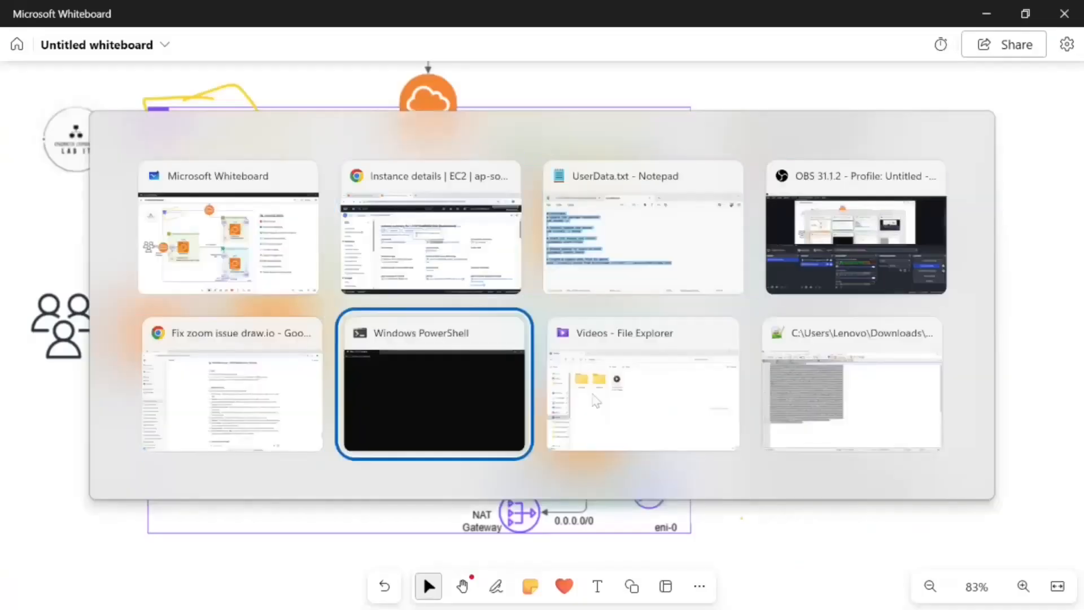
{"action": "key", "text": "Return"}
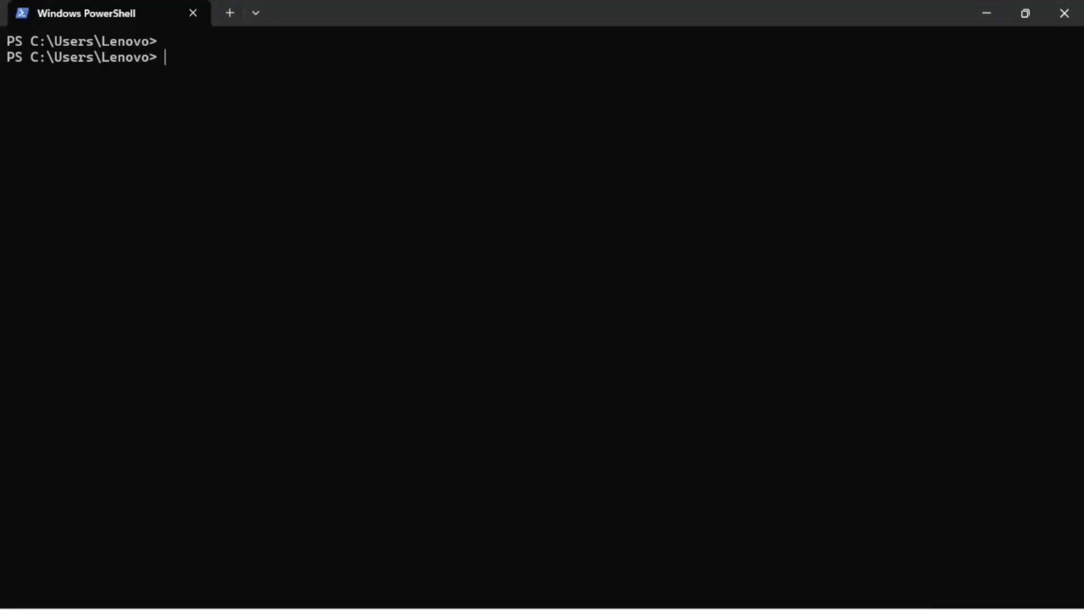
{"action": "type", "text": "ssh e"}
{"action": "type", "text": "c2-use"}
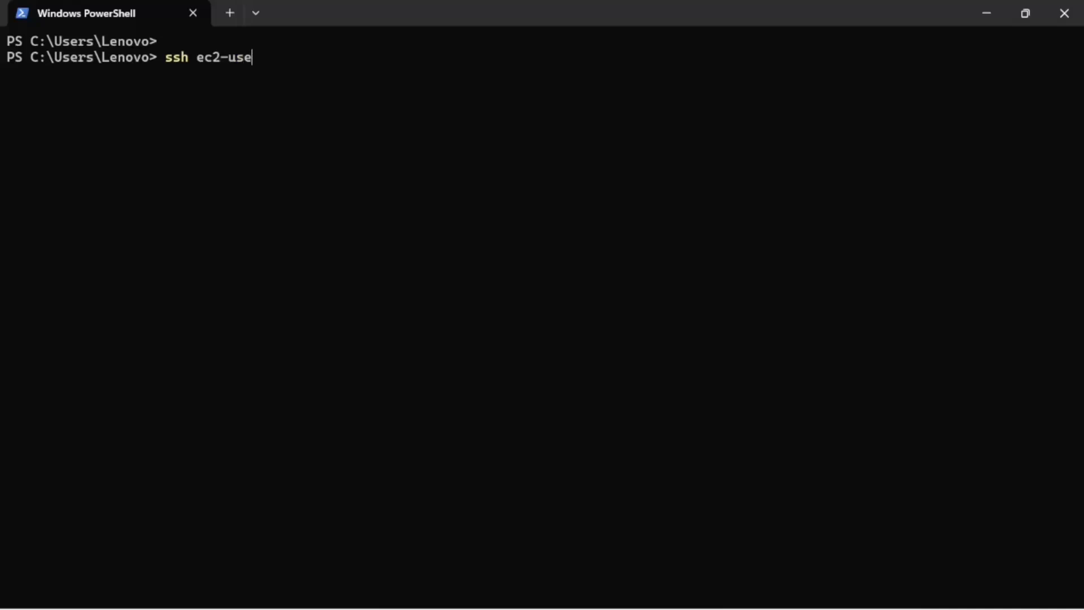
{"action": "type", "text": "r@"}
{"action": "key", "text": "ctrl+v"}
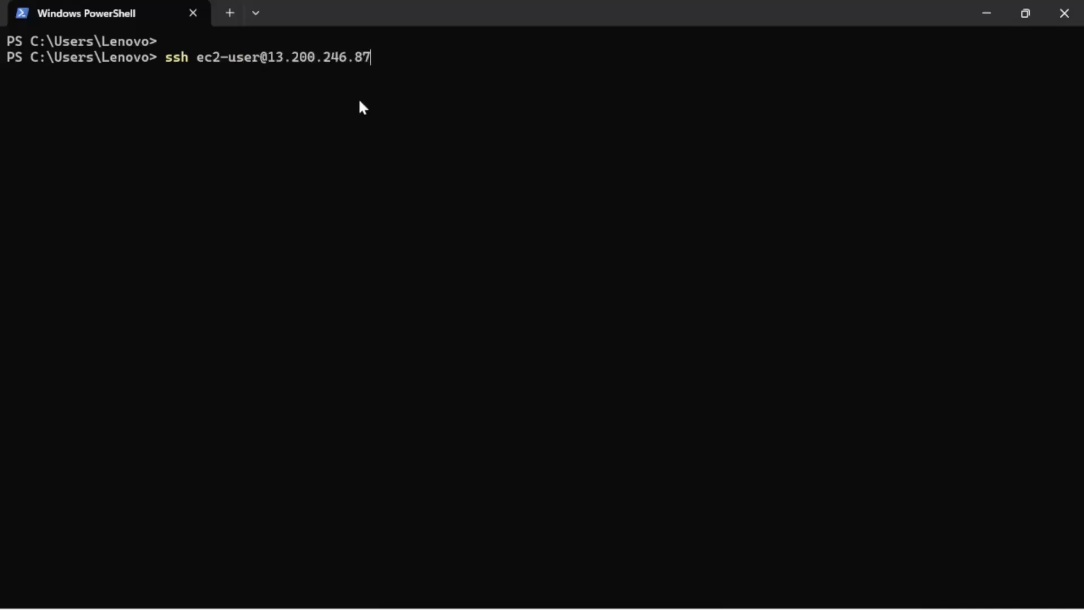
Return to the unfinished SSH command in Windows PowerShell and append the -i option for the identity file
{"action": "key", "text": "alt+Tab"}
{"action": "key", "text": "alt+Tab"}
{"action": "key", "text": "alt+Tab"}
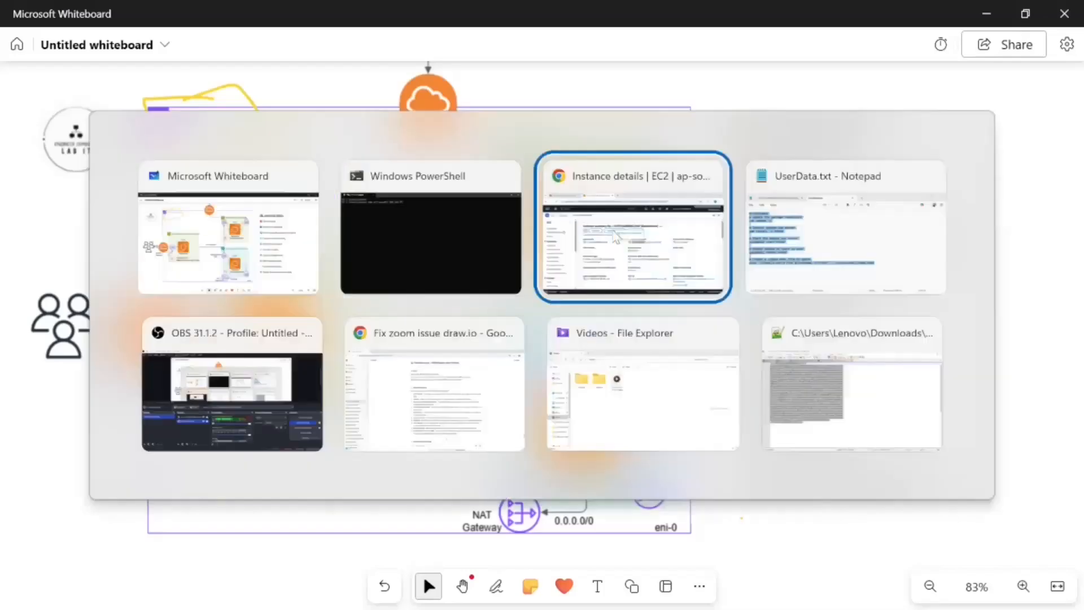
{"action": "key", "text": "alt+Tab"}
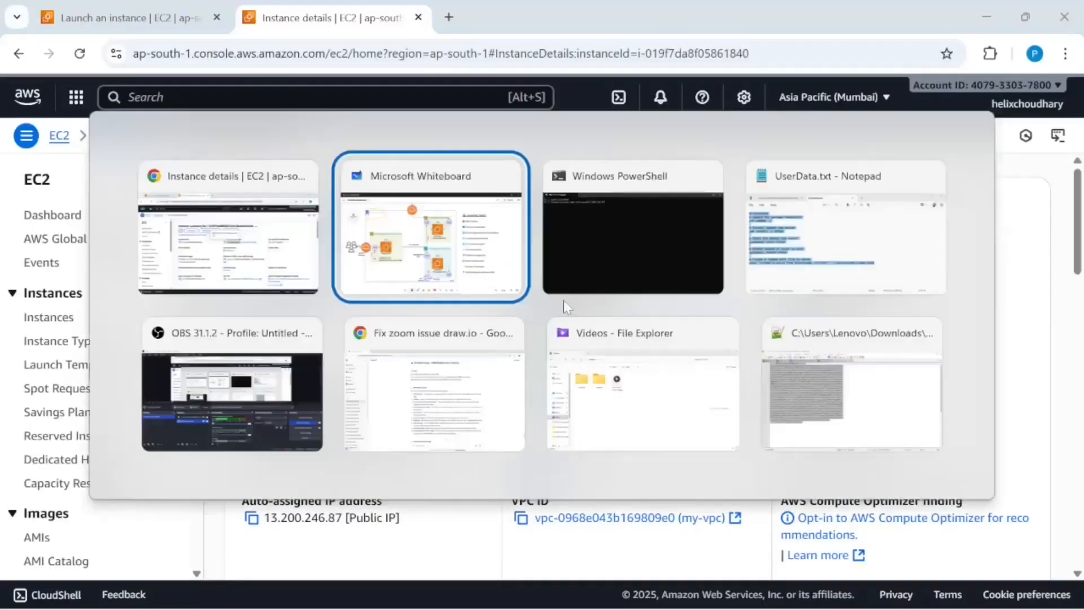
{"action": "key", "text": "alt+Tab"}
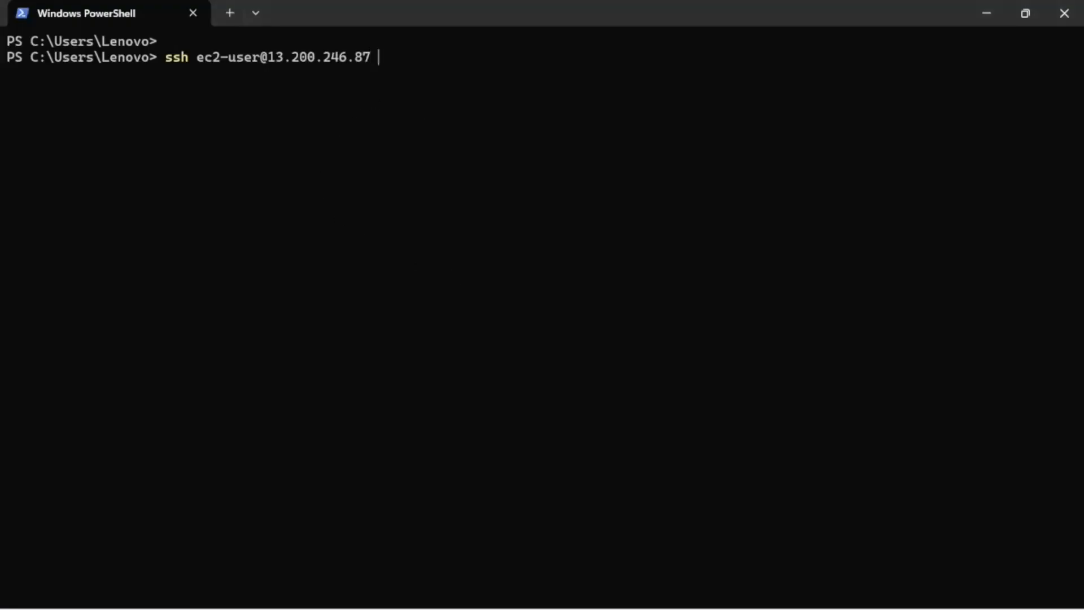
{"action": "type", "text": "-i"}
Leave the unfinished SSH command, open the Downloads folder in File Explorer, and copy the path of testec2demo.pem
{"action": "key", "text": "alt+Tab"}
{"action": "key", "text": "alt+Tab"}
{"action": "key", "text": "alt+Tab"}
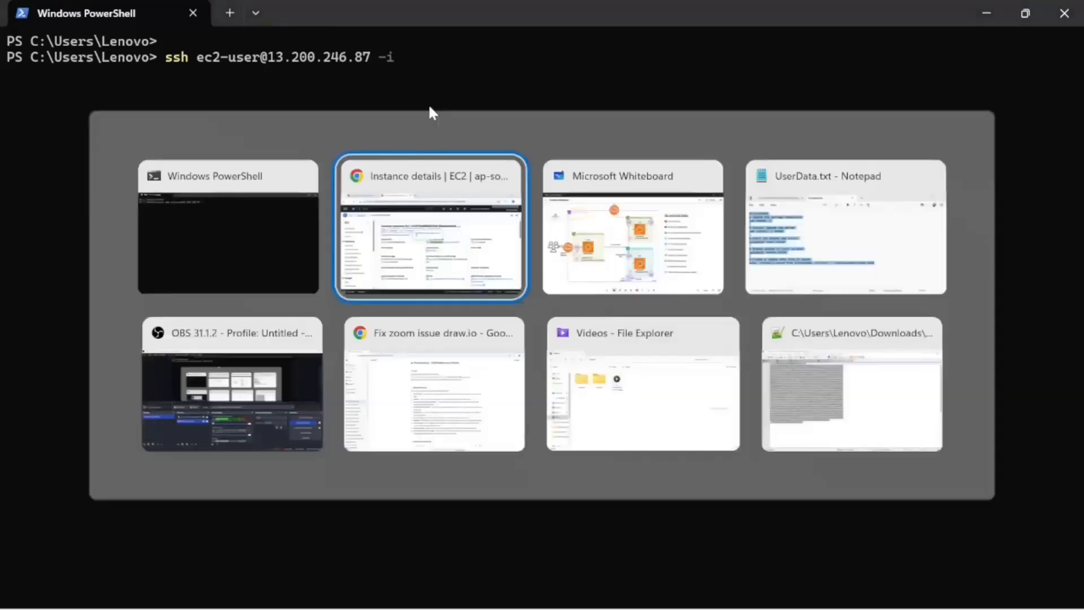
{"action": "key", "text": "alt+Tab"}
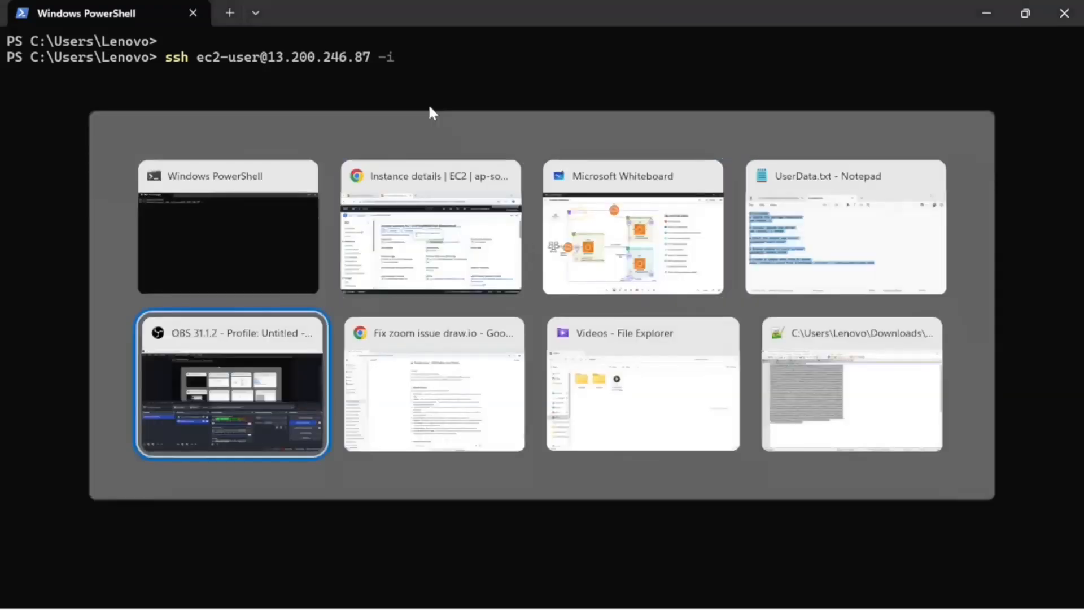
{"action": "key", "text": "alt+Tab"}
{"action": "key", "text": "alt+Tab"}
{"action": "key", "text": "alt+Tab"}
{"action": "key", "text": "alt+Tab"}
{"action": "key", "text": "alt+Tab"}
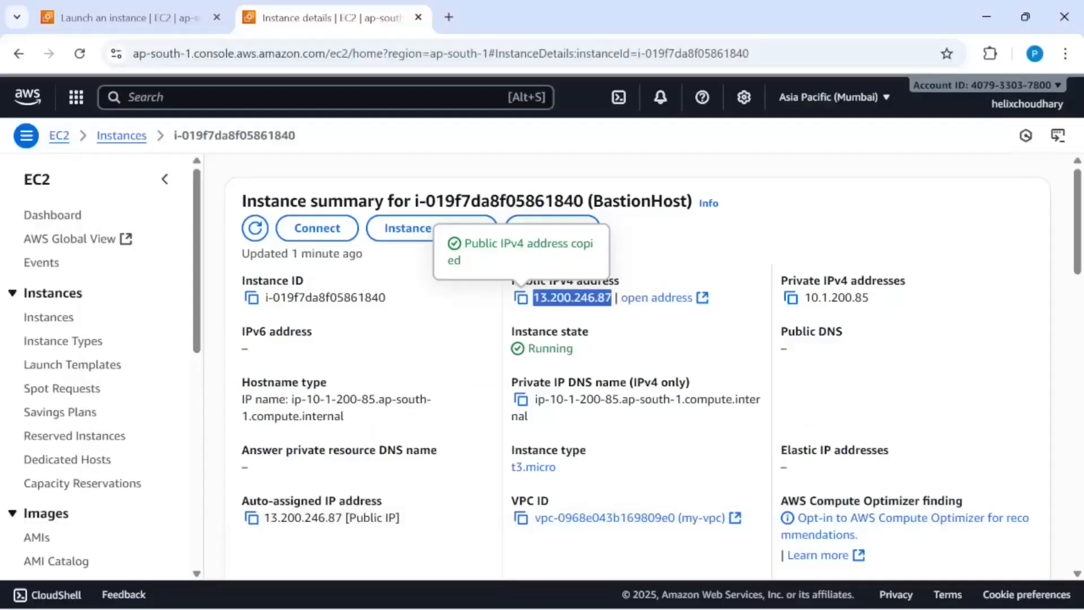
{"action": "key", "text": "alt+Tab"}
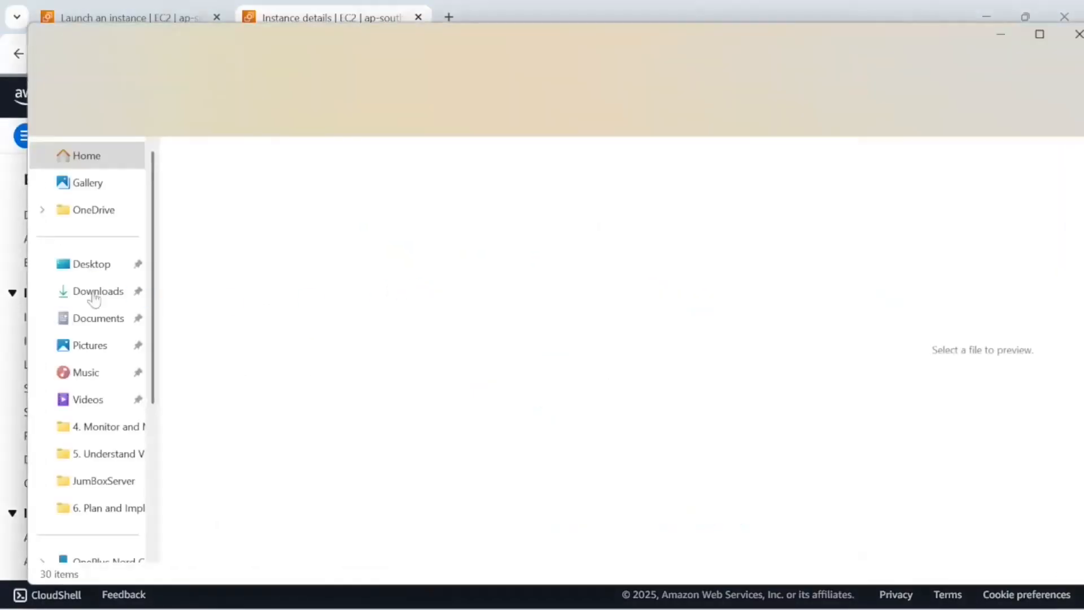
{"action": "left_click", "coordinate": [90, 297]}
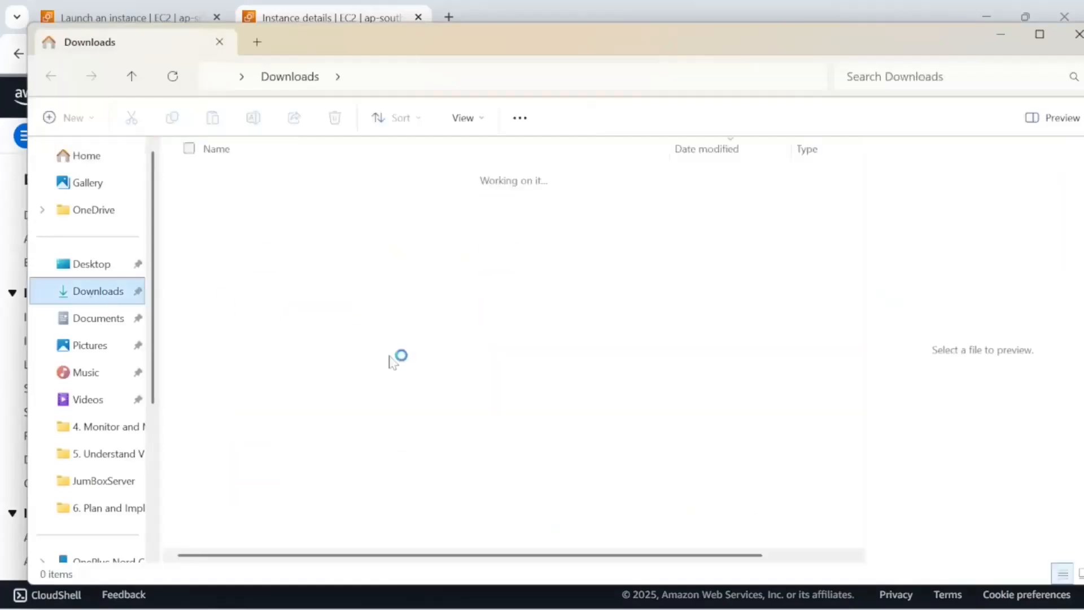
{"action": "scroll", "coordinate": [411, 372], "scroll_direction": "down", "scroll_amount": 3}
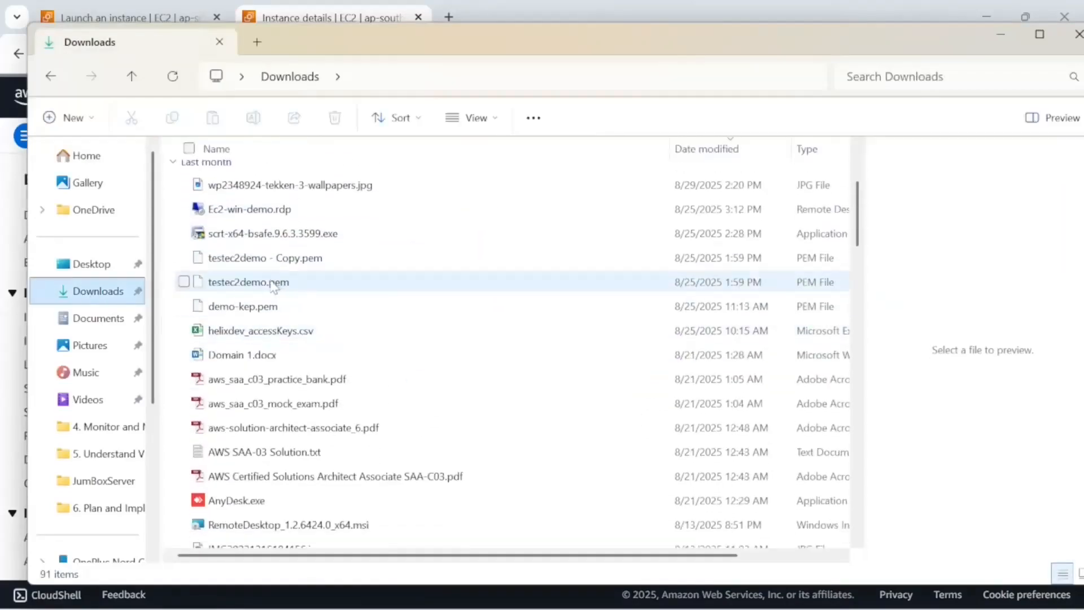
{"action": "right_click", "coordinate": [273, 285]}
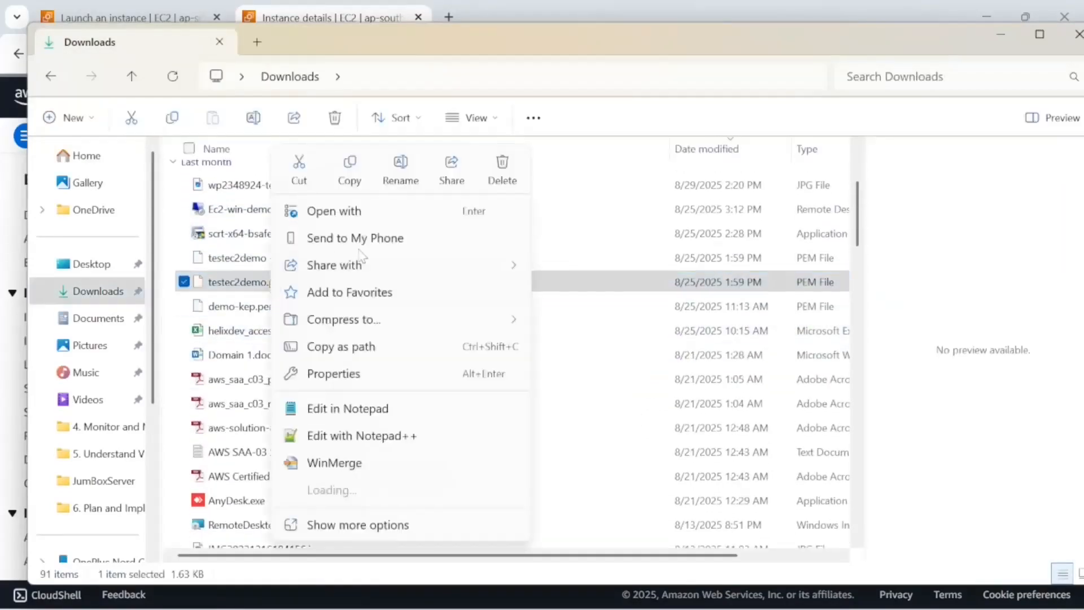
{"action": "left_click", "coordinate": [351, 350]}
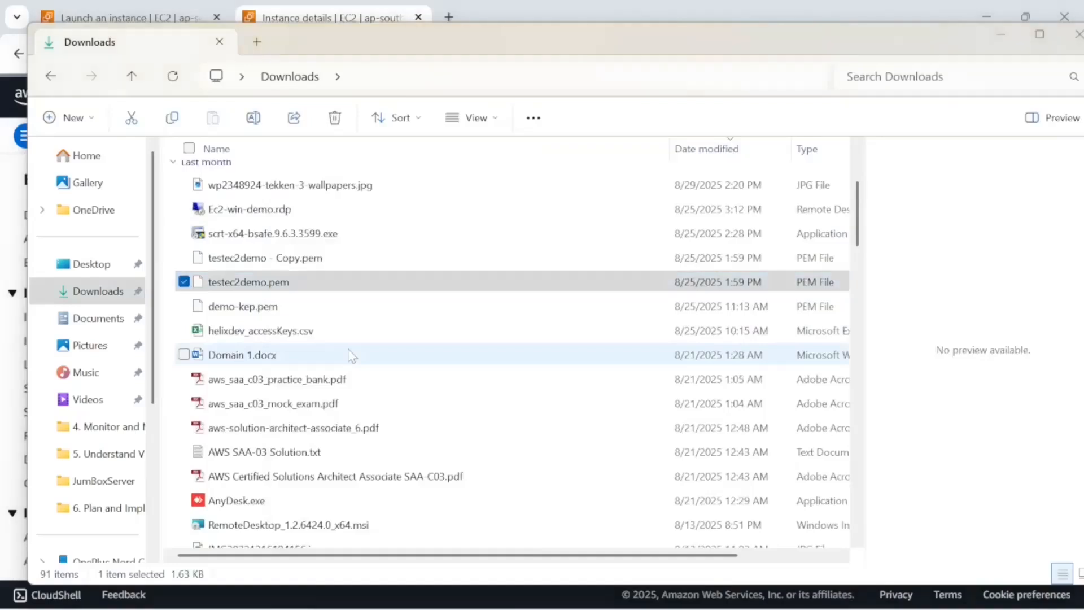
Switch to Windows PowerShell, add the testec2demo.pem path to the SSH command, run it, and accept the host key with yes
{"action": "key", "text": "alt+Tab"}
{"action": "key", "text": "alt+Tab"}
{"action": "key", "text": "ctrl+v"}
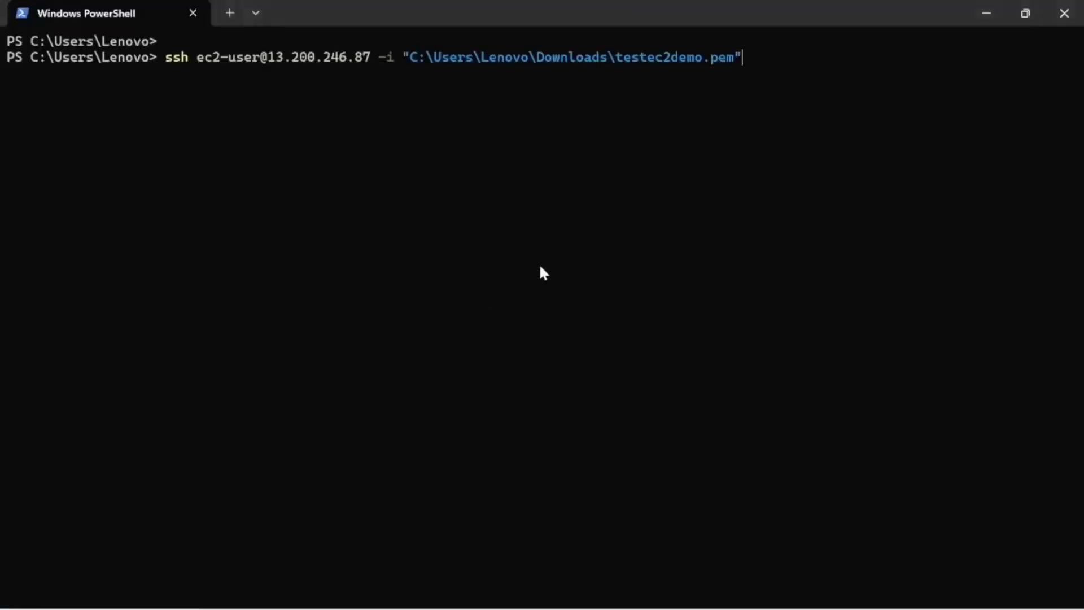
{"action": "key", "text": "Return"}
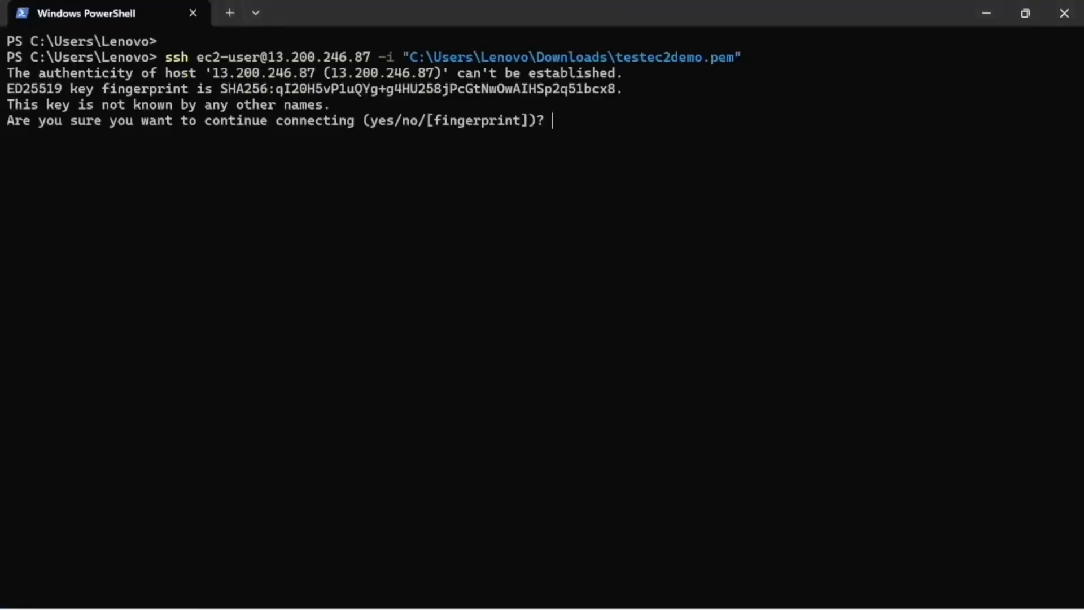
{"action": "type", "text": "yes"}
{"action": "key", "text": "Return"}
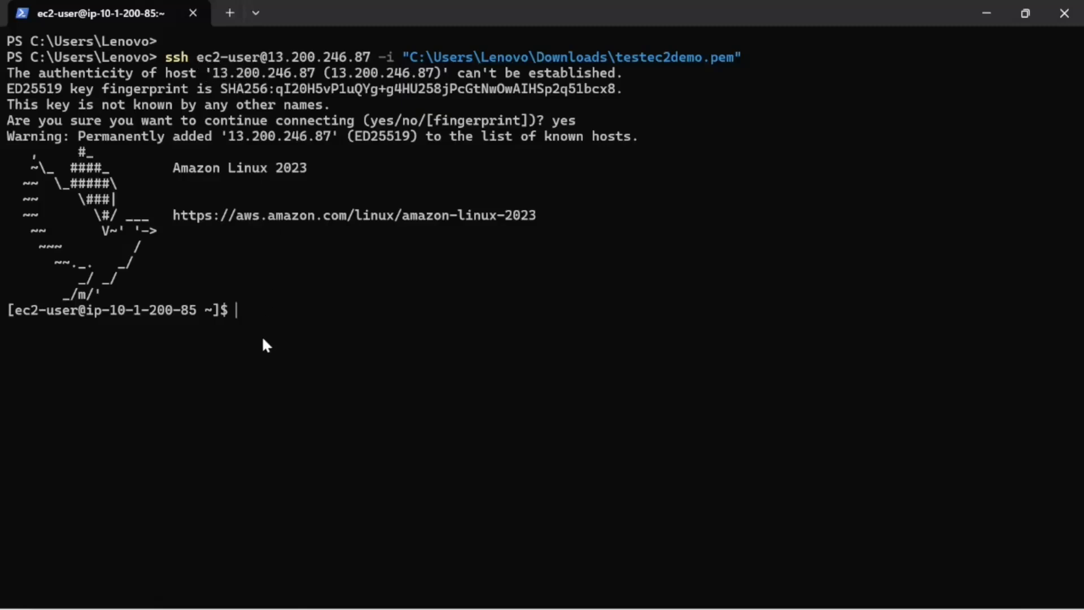
Run ip addr in the SSH session and highlight the IPv4 address of the ens5 interface
{"action": "type", "text": "ip addr"}
{"action": "key", "text": "Return"}
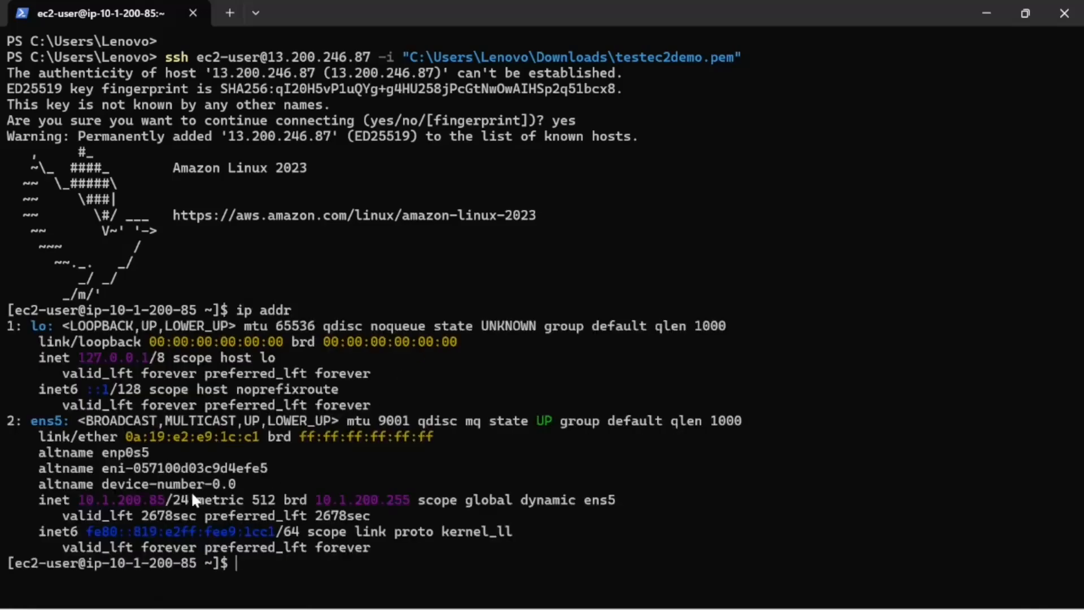
{"action": "left_click_drag", "start_coordinate": [79, 499], "coordinate": [162, 498]}
Compare the terminal's private and public IPv4 addresses with those in BastionHost's instance summary in the EC2 console
{"action": "key", "text": "alt+Tab"}
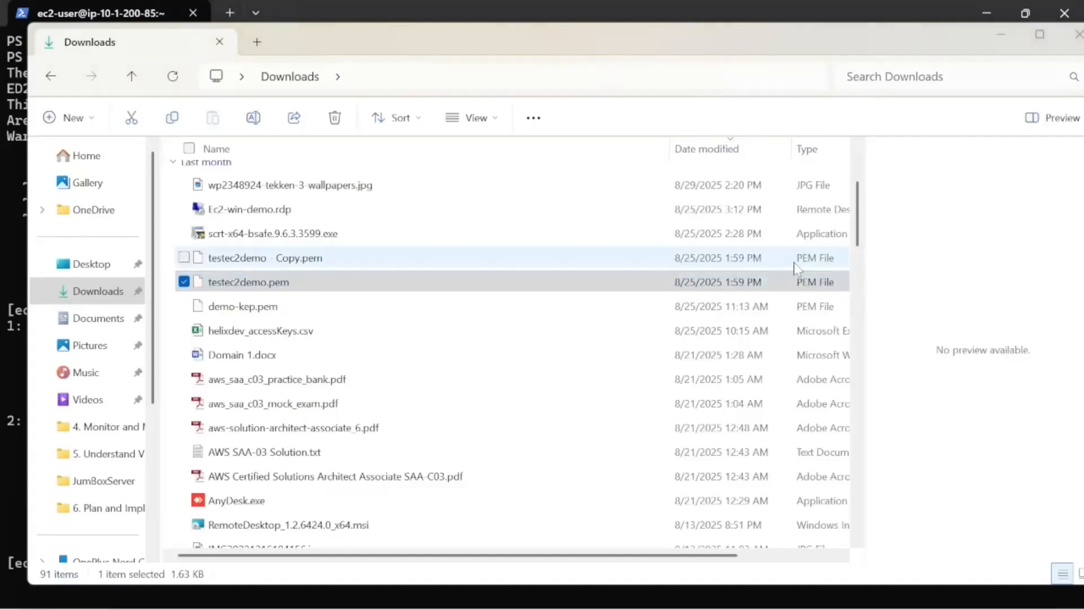
{"action": "key", "text": "alt+Tab"}
{"action": "key", "text": "alt+Tab"}
{"action": "key", "text": "Tab"}
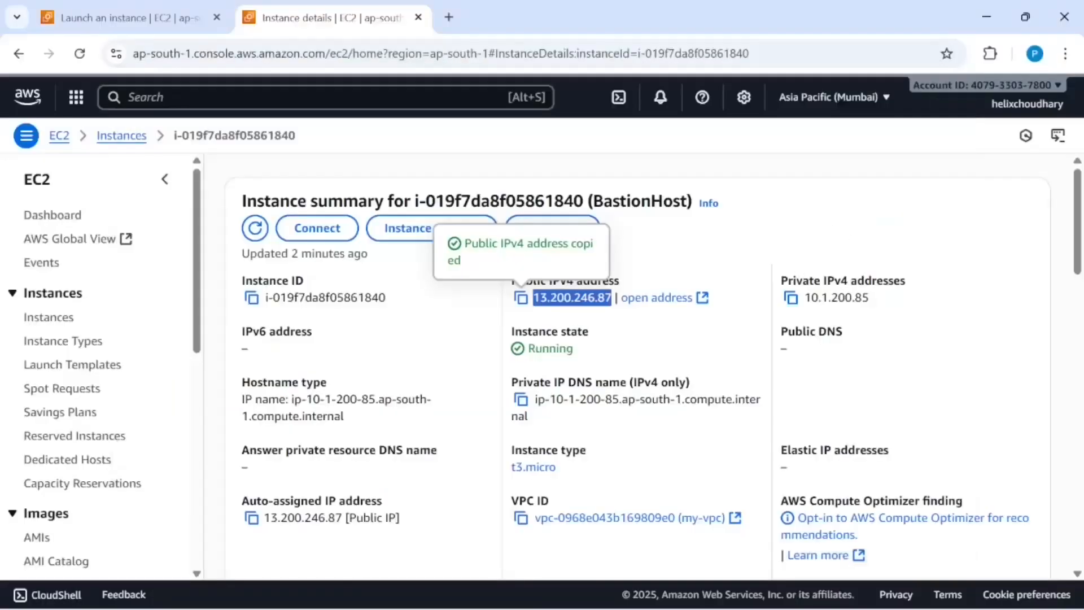
{"action": "double_click", "coordinate": [837, 297]}
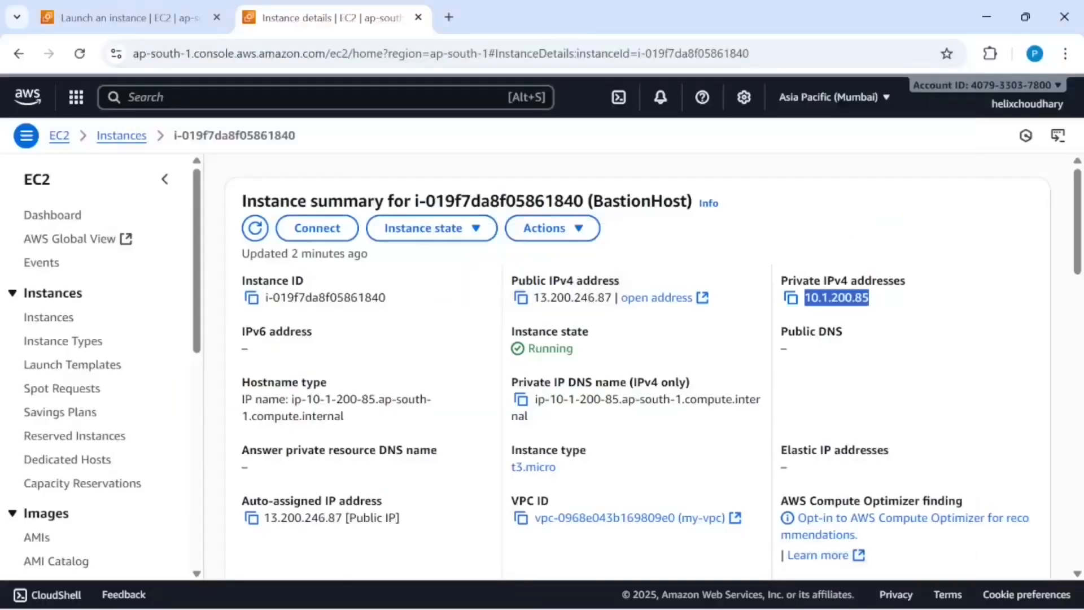
{"action": "key", "text": "alt+Tab"}
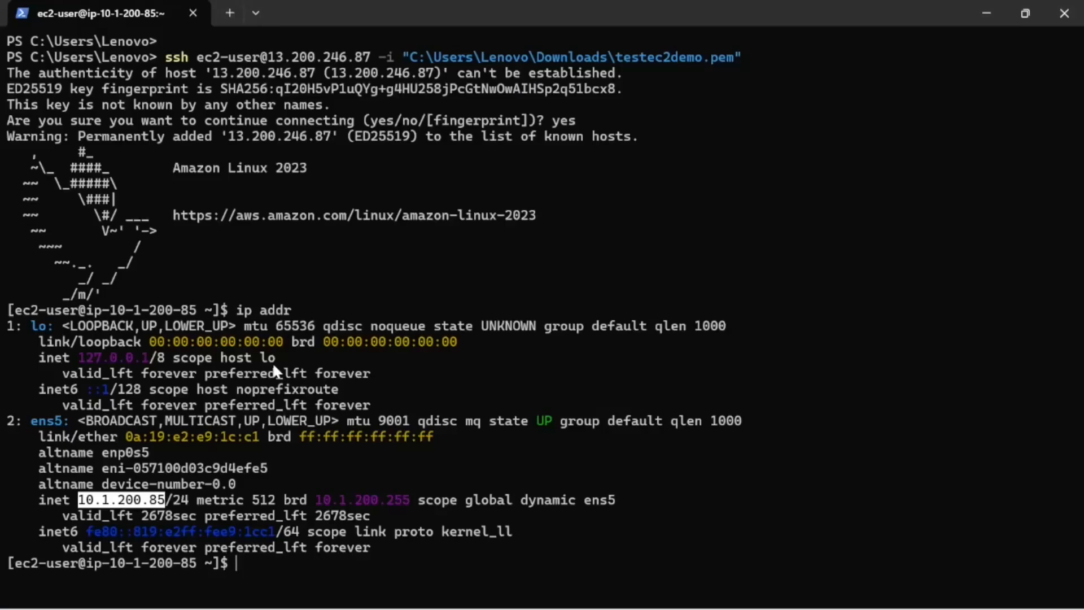
{"action": "left_click_drag", "start_coordinate": [270, 59], "coordinate": [373, 69]}
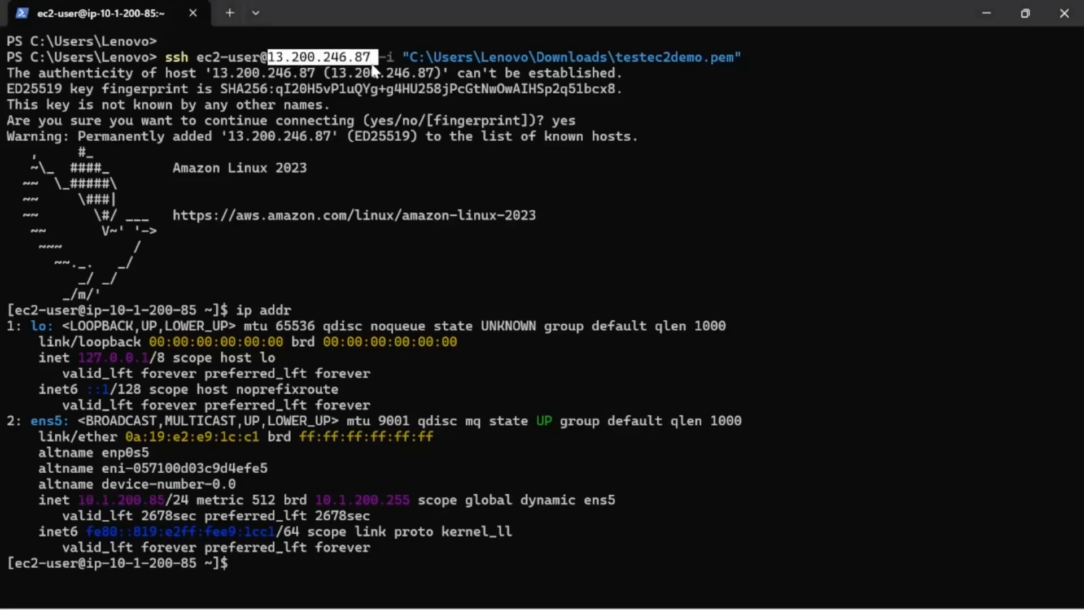
{"action": "key", "text": "alt+Tab"}
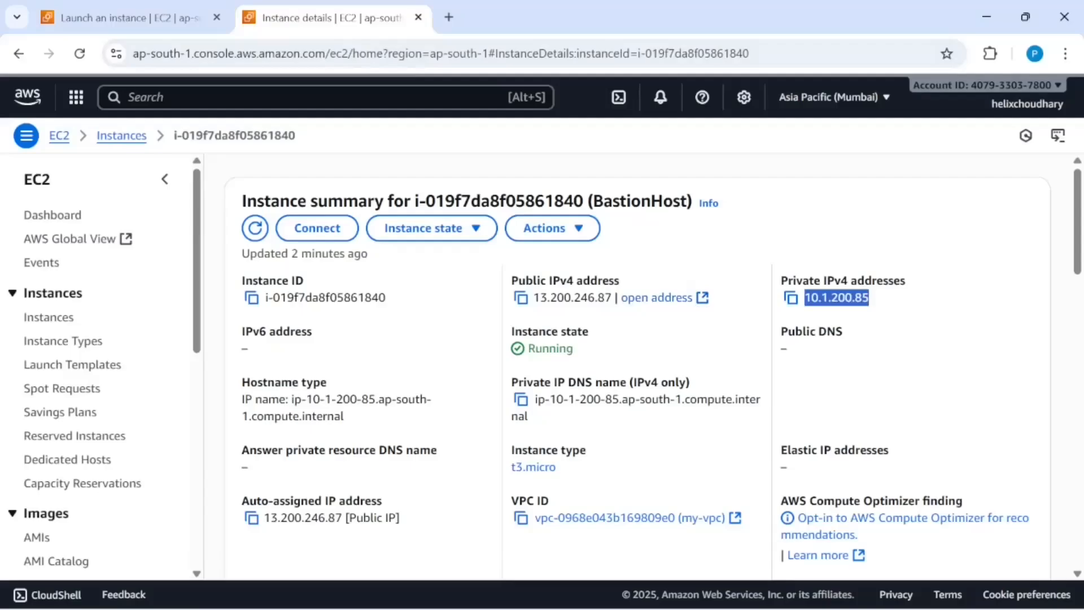
{"action": "left_click_drag", "start_coordinate": [534, 298], "coordinate": [598, 298]}
{"action": "key", "text": "alt+Tab"}
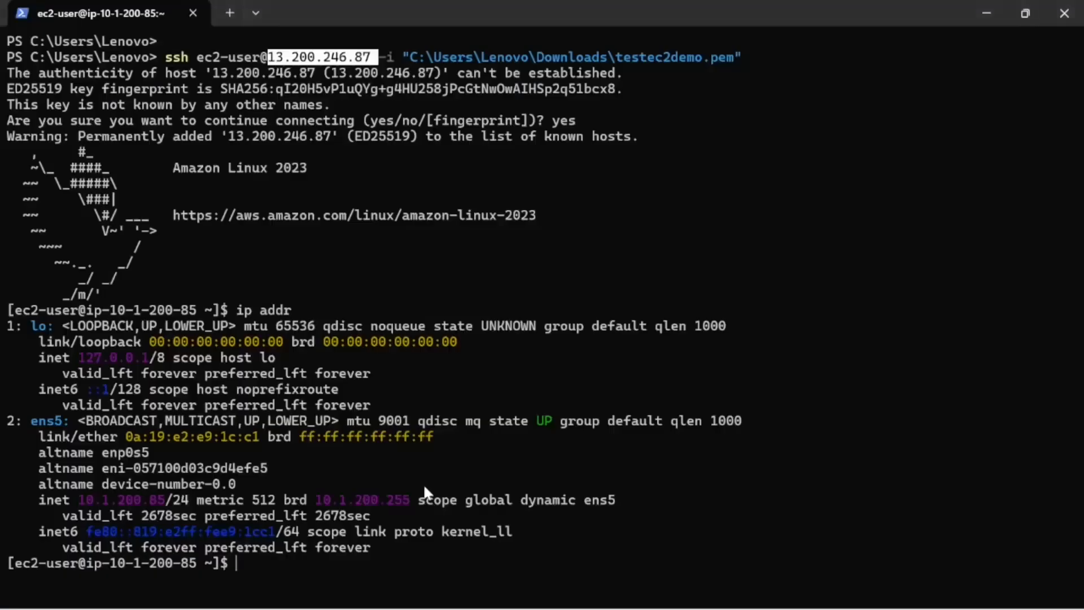
Switch to the EC2 console, return to the instances list, and review the status checks and availability zones of all instances
{"action": "key", "text": "alt+Tab"}
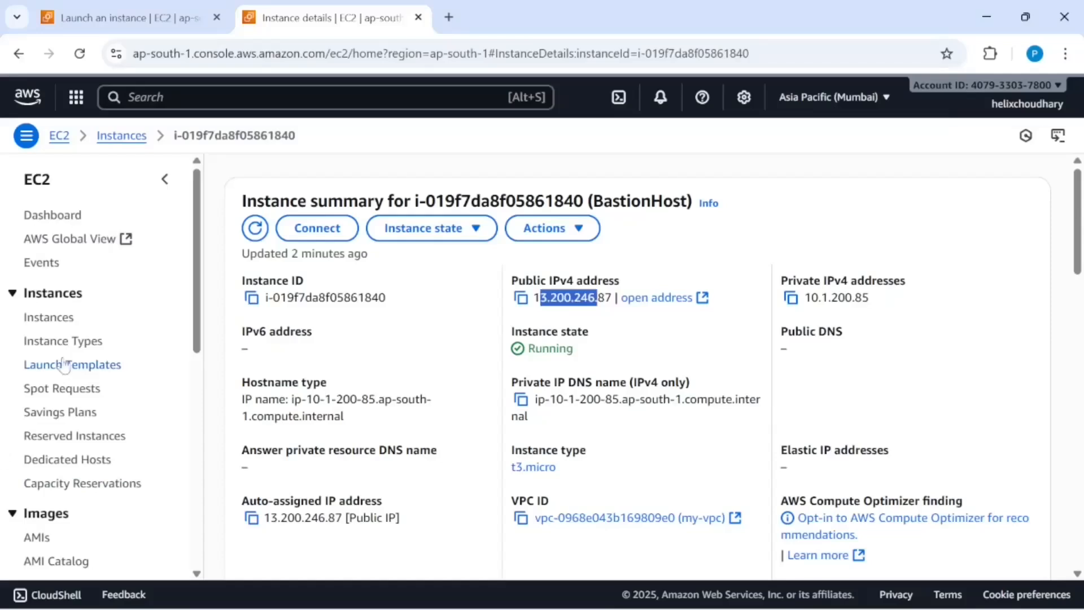
{"action": "left_click", "coordinate": [51, 319]}
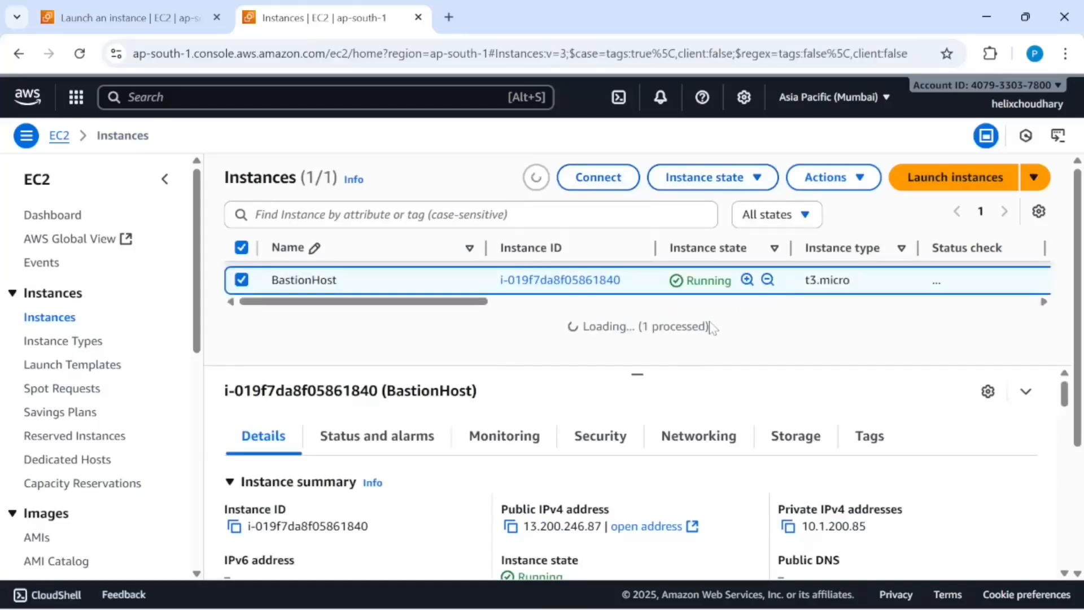
{"action": "scroll", "coordinate": [874, 326], "scroll_direction": "right", "scroll_amount": 5}
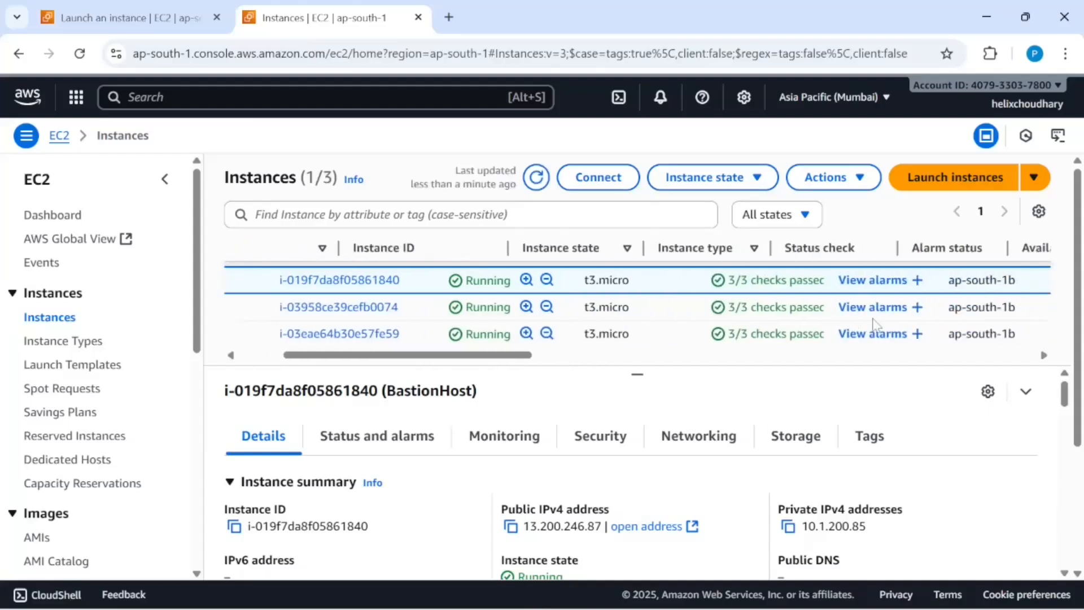
{"action": "scroll", "coordinate": [874, 326], "scroll_direction": "left", "scroll_amount": 3}
{"action": "scroll", "coordinate": [874, 326], "scroll_direction": "left", "scroll_amount": 3}
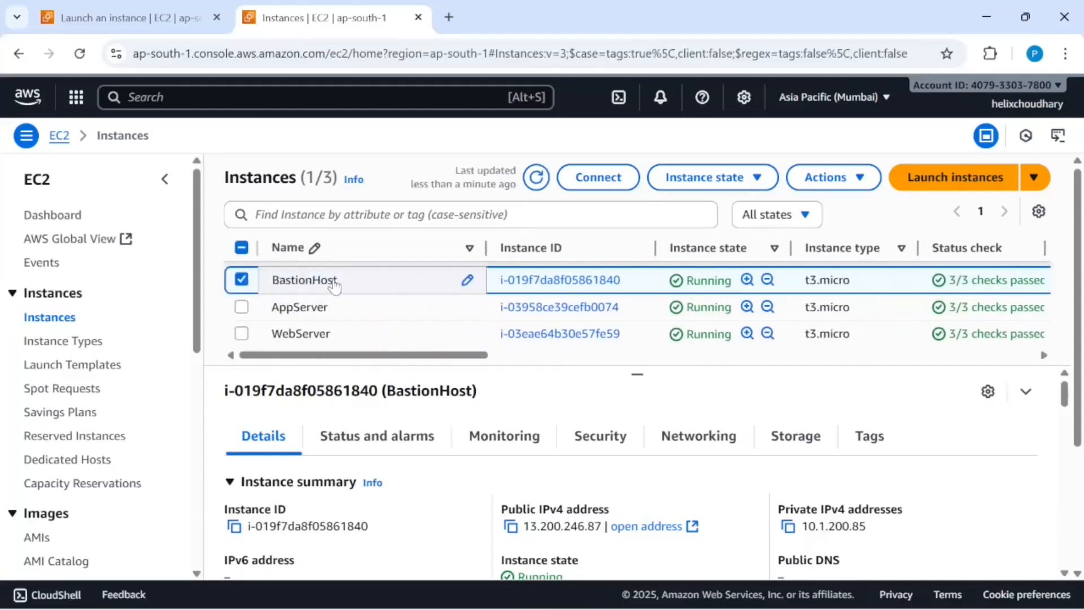
Open the AppServer instance's details, check its public and private IPv4 addresses, and refresh the instance data
{"action": "left_click", "coordinate": [556, 308]}
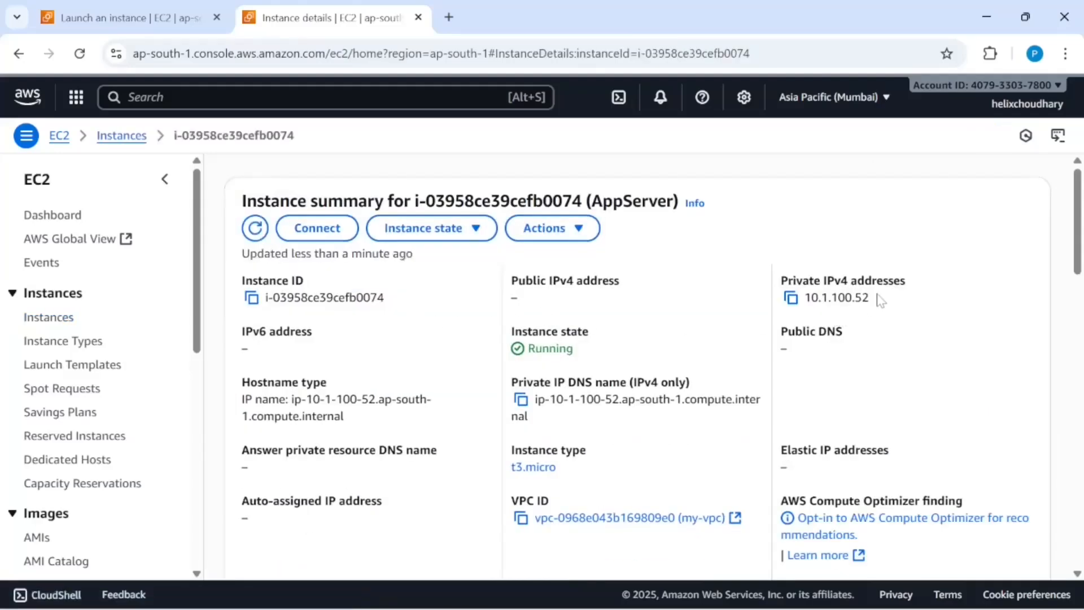
{"action": "left_click_drag", "start_coordinate": [879, 300], "coordinate": [807, 308]}
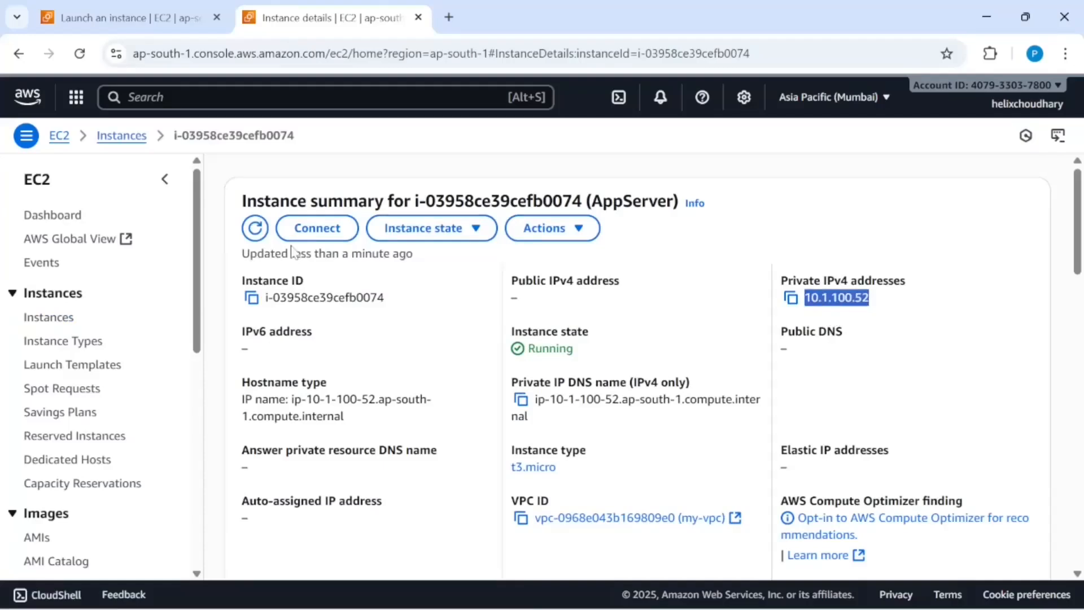
{"action": "left_click", "coordinate": [251, 235]}
{"action": "left_click", "coordinate": [251, 236]}
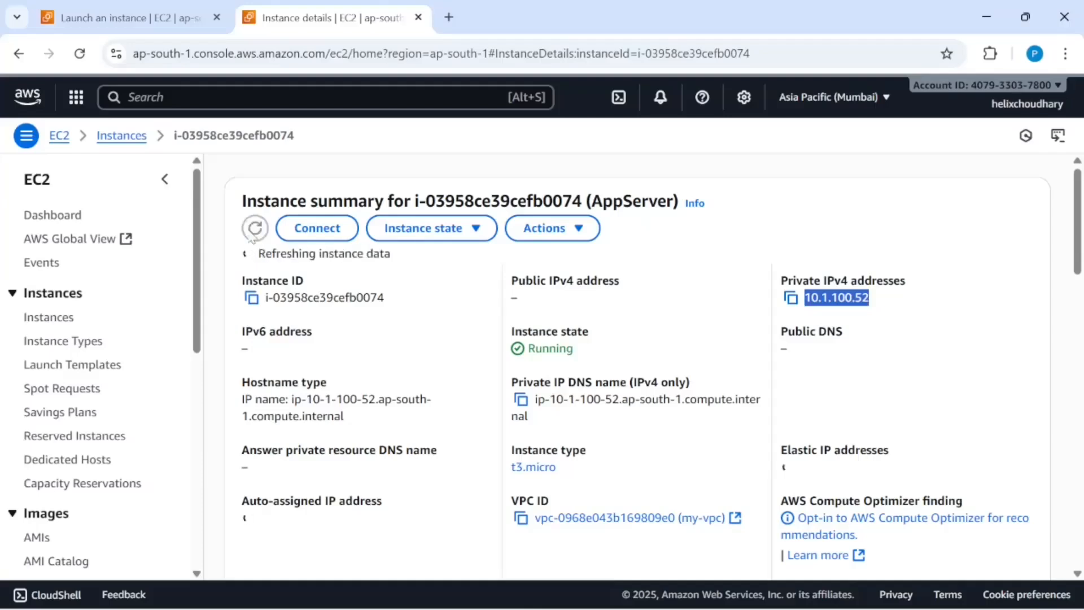
Return to the instances list, then examine the VPC architecture diagram in Microsoft Whiteboard alongside the bastion's SSH session
{"action": "left_click", "coordinate": [60, 324]}
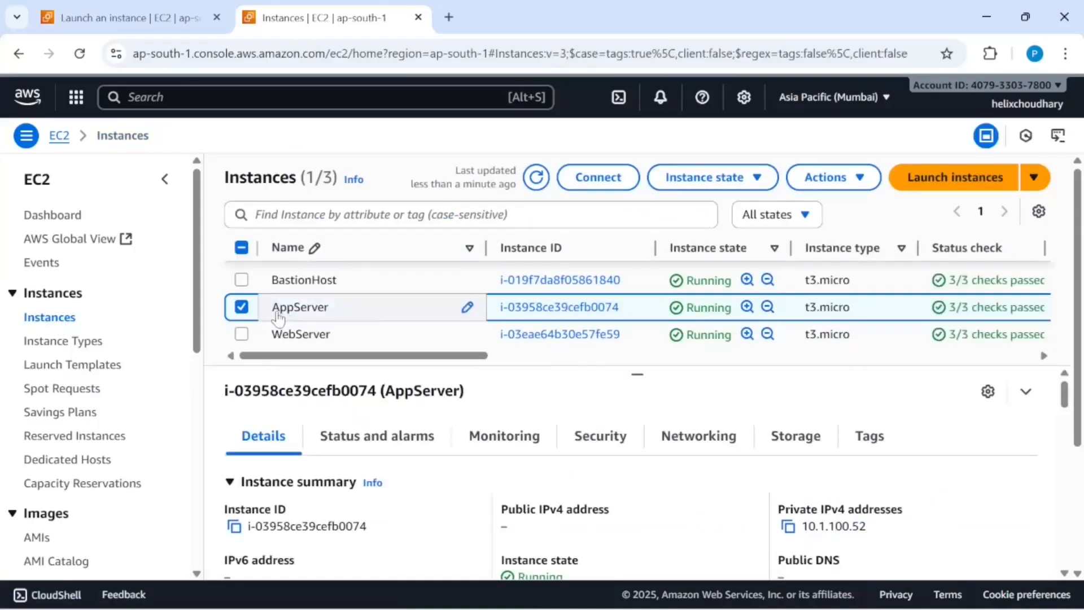
{"action": "key", "text": "alt+Tab"}
{"action": "key", "text": "alt+Tab"}
{"action": "key", "text": "alt+Tab"}
{"action": "key", "text": "alt+Tab"}
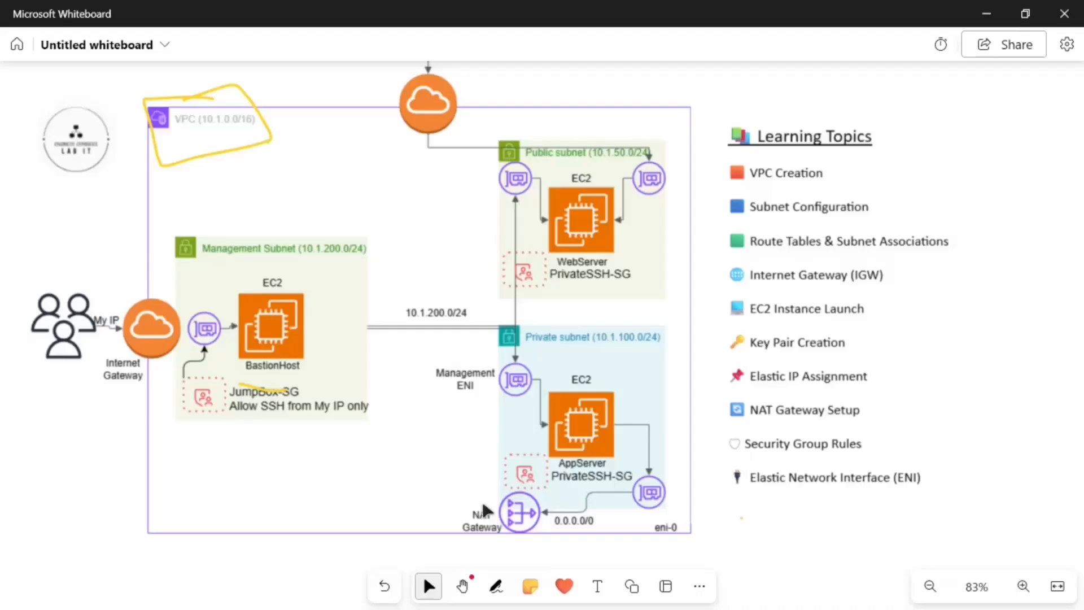
{"action": "key", "text": "alt+Tab"}
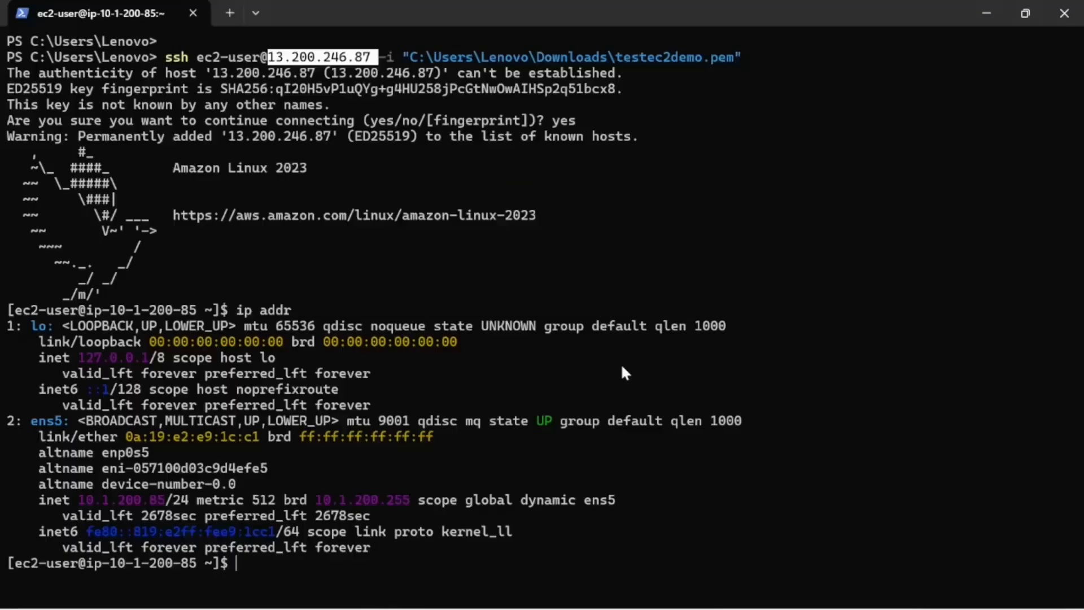
{"action": "key", "text": "alt+Tab"}
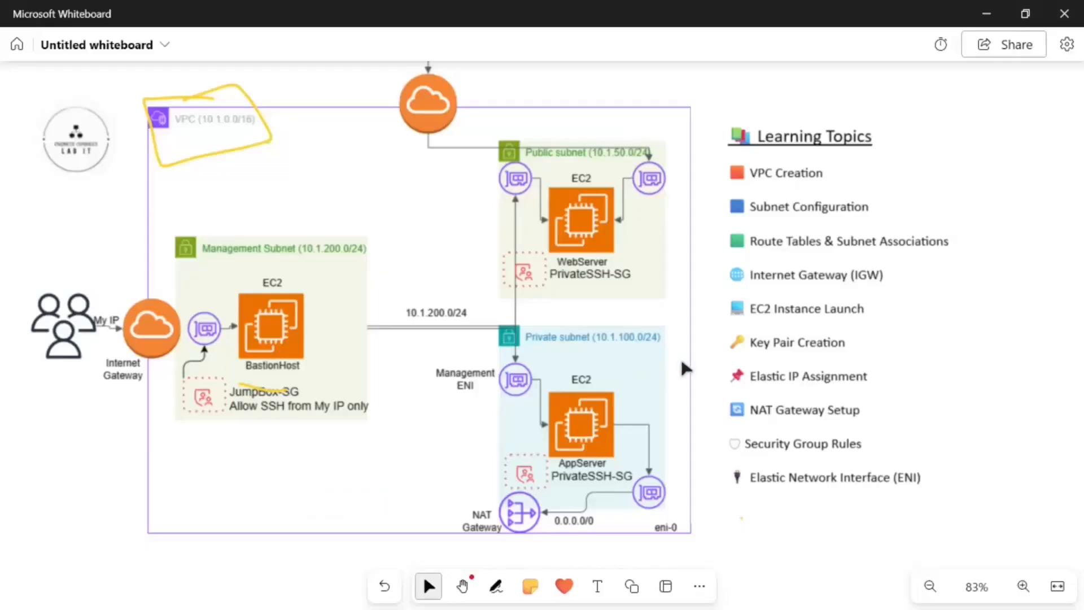
Reopen AppServer's details in the EC2 console and compare its private IPv4 address with the private subnet in the whiteboard diagram
{"action": "key", "text": "alt+Tab"}
{"action": "key", "text": "alt+Tab"}
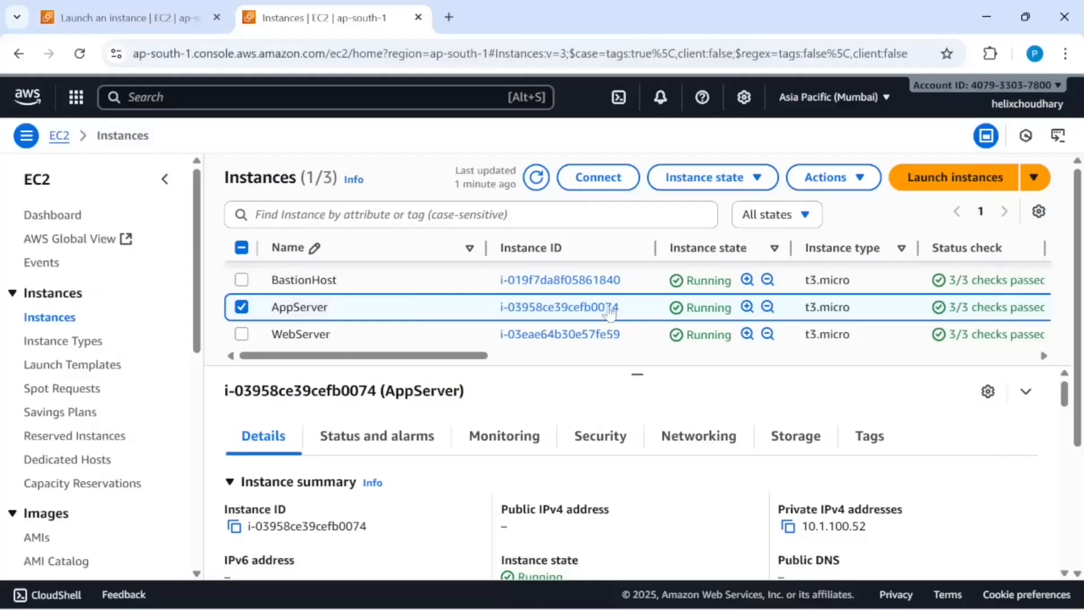
{"action": "left_click", "coordinate": [548, 308]}
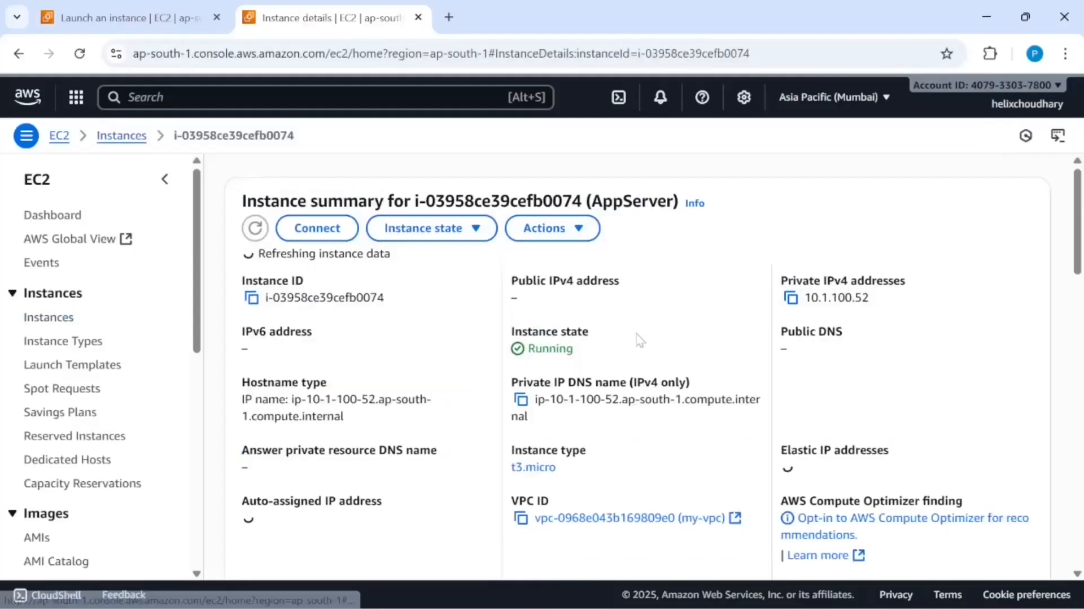
{"action": "left_click_drag", "start_coordinate": [876, 302], "coordinate": [803, 298]}
{"action": "key", "text": "alt+Tab"}
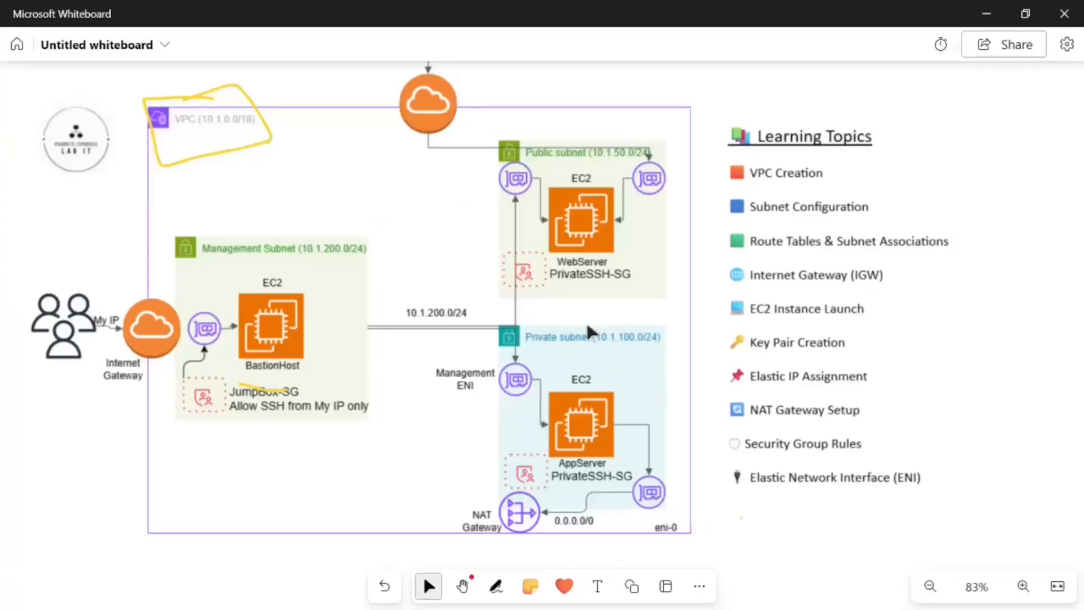
{"action": "key", "text": "alt+Tab"}
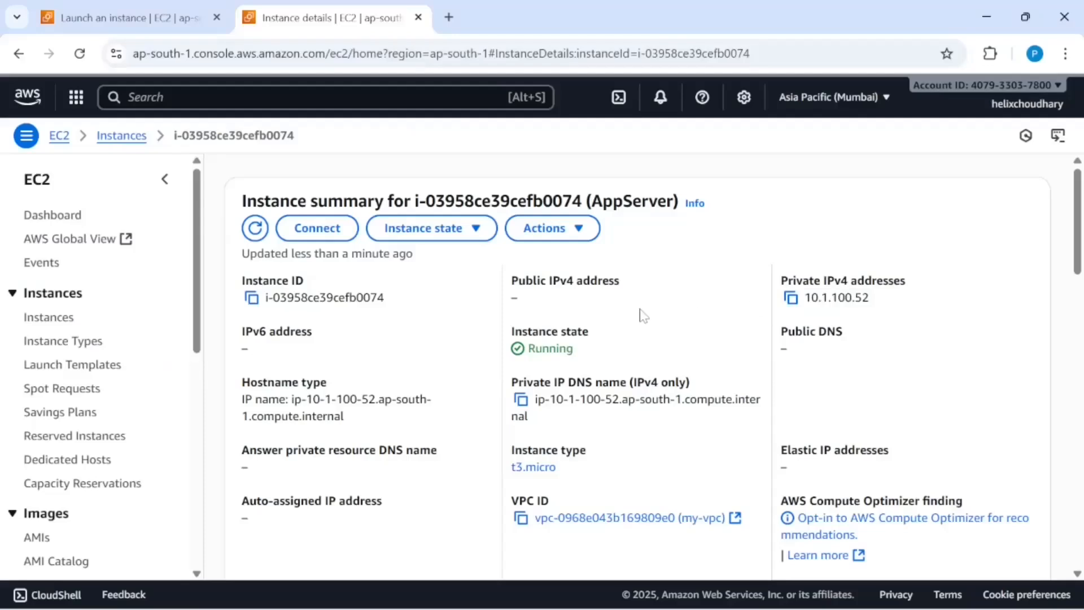
{"action": "scroll", "coordinate": [627, 314], "scroll_direction": "down", "scroll_amount": 1}
{"action": "scroll", "coordinate": [627, 314], "scroll_direction": "up", "scroll_amount": 1}
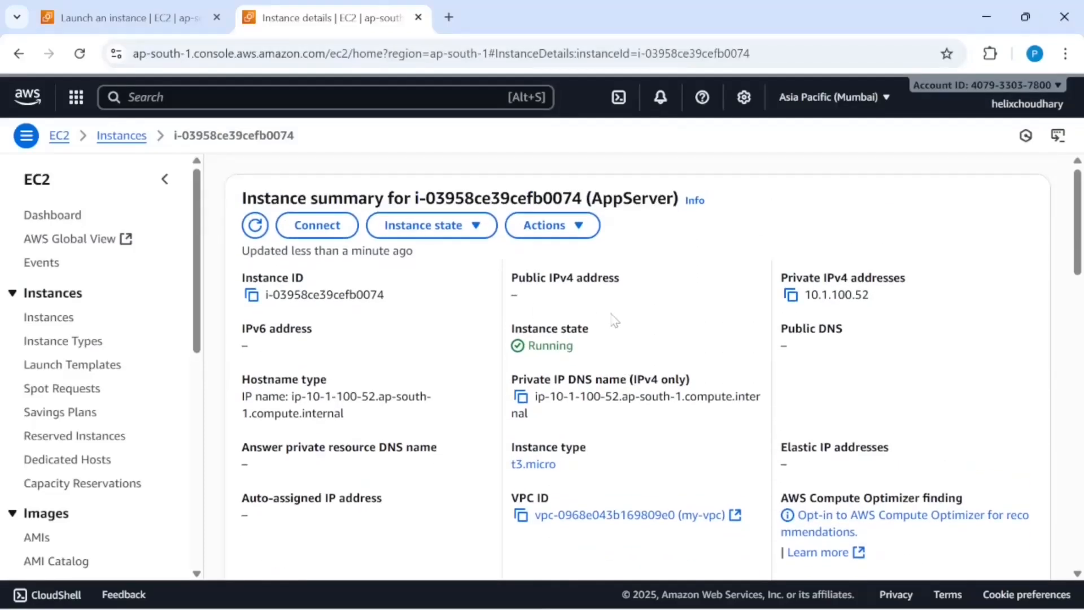
Check AppServer's private and public IPv4 address fields and review its place in the VPC diagram in Microsoft Whiteboard
{"action": "left_click_drag", "start_coordinate": [872, 300], "coordinate": [802, 296]}
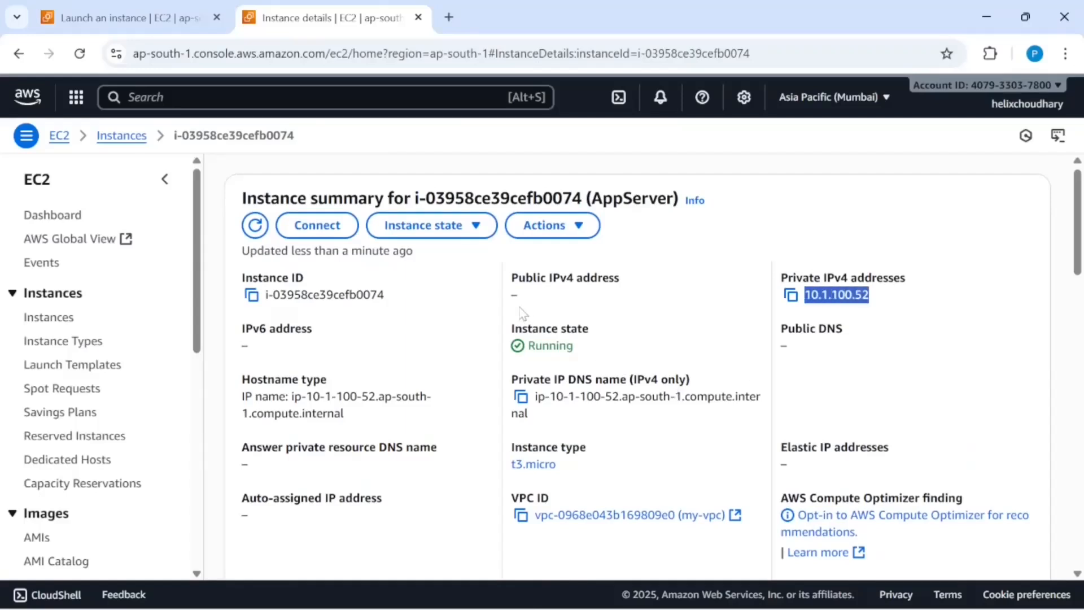
{"action": "left_click_drag", "start_coordinate": [559, 302], "coordinate": [508, 298]}
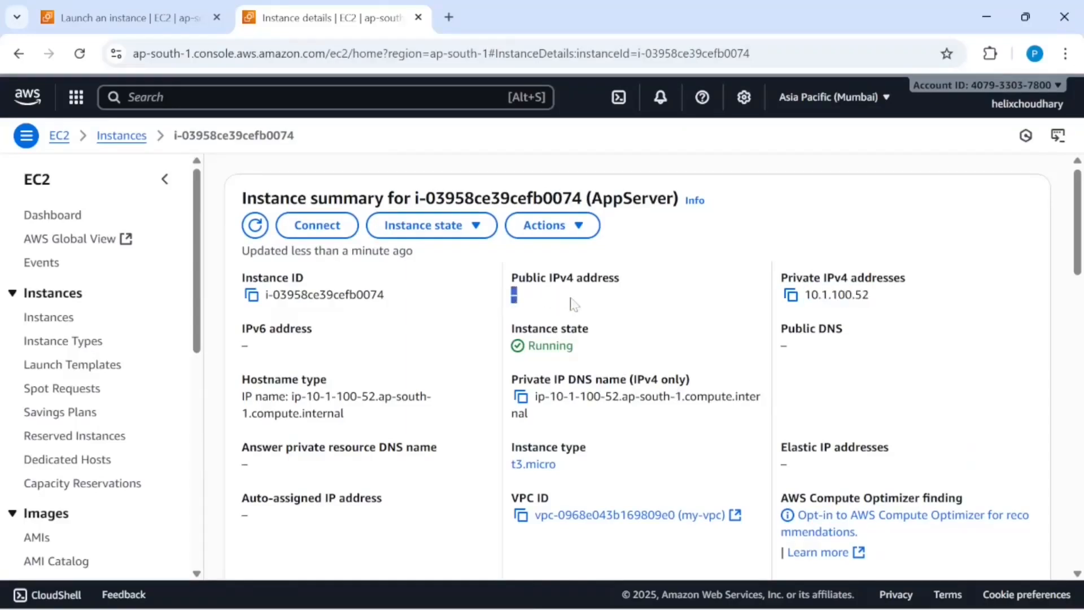
{"action": "left_click", "coordinate": [600, 297]}
{"action": "key", "text": "alt+Tab"}
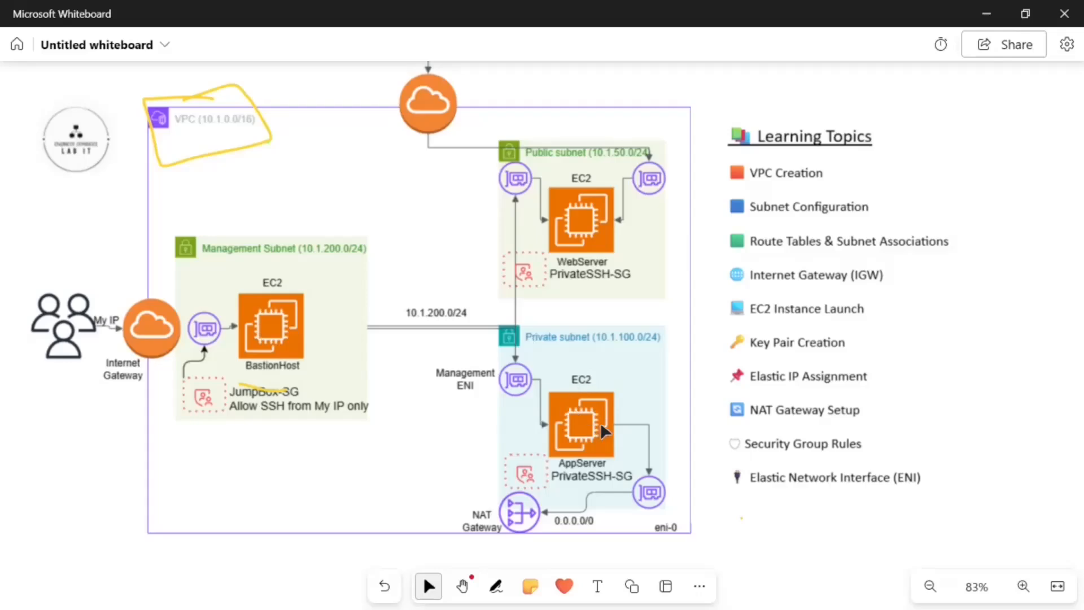
{"action": "key", "text": "alt+Tab"}
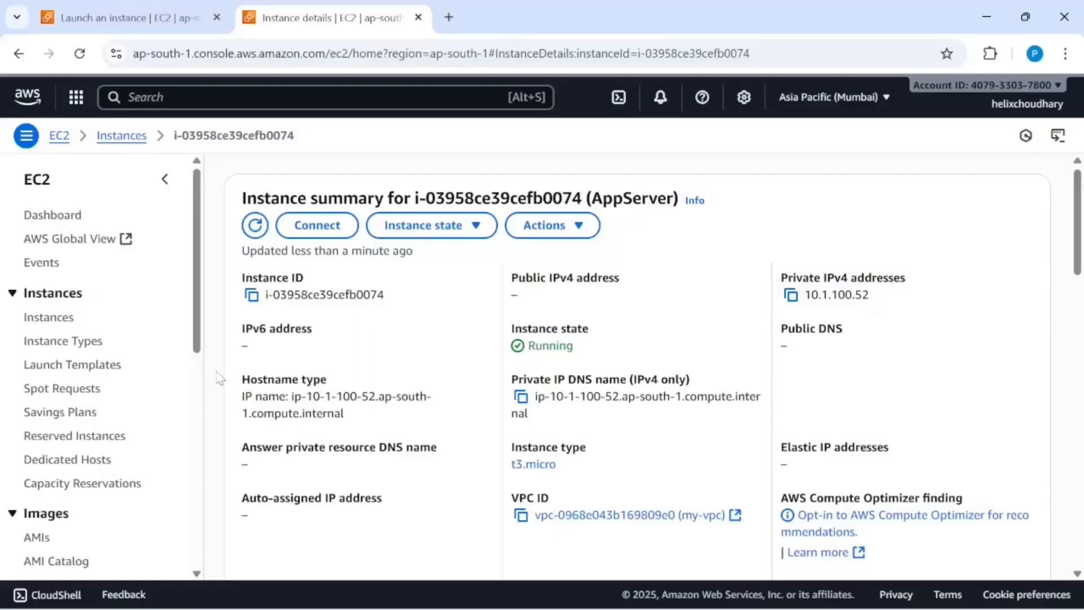
{"action": "key", "text": "alt+Tab"}
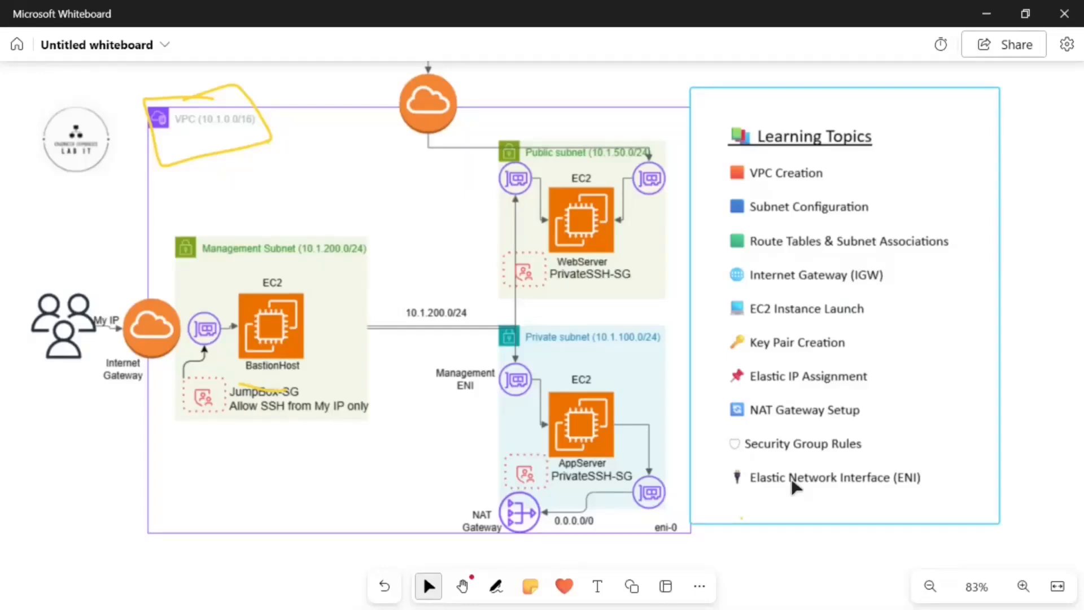
{"action": "key", "text": "alt+Tab"}
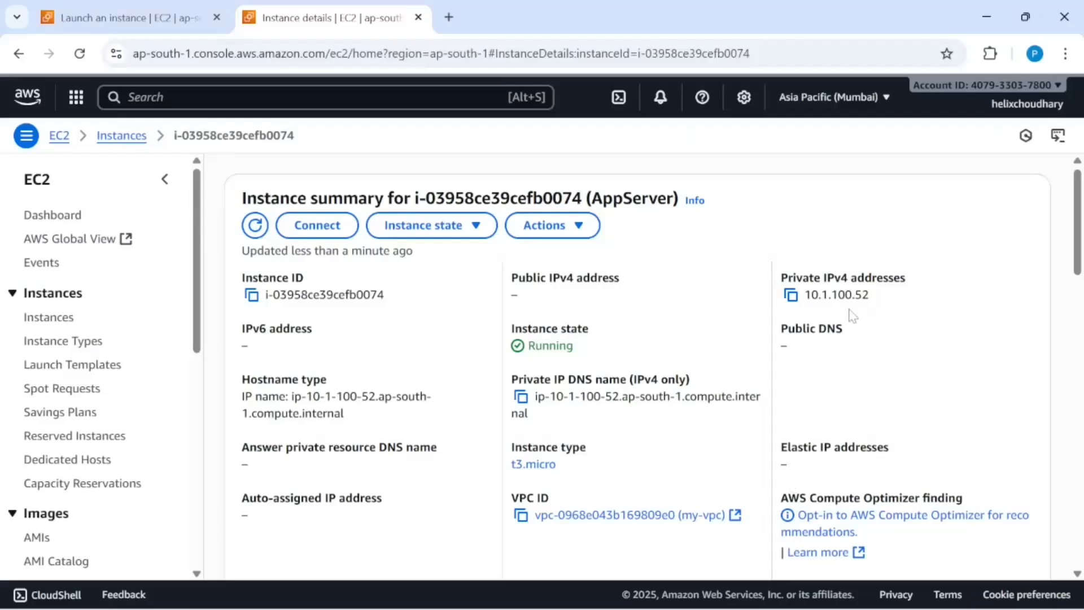
Match AppServer's private IPv4 address against the private subnet range 10.1.100.0/24 in the whiteboard, returning to the EC2 console
{"action": "left_click_drag", "start_coordinate": [874, 296], "coordinate": [806, 305]}
{"action": "left_click", "coordinate": [876, 301]}
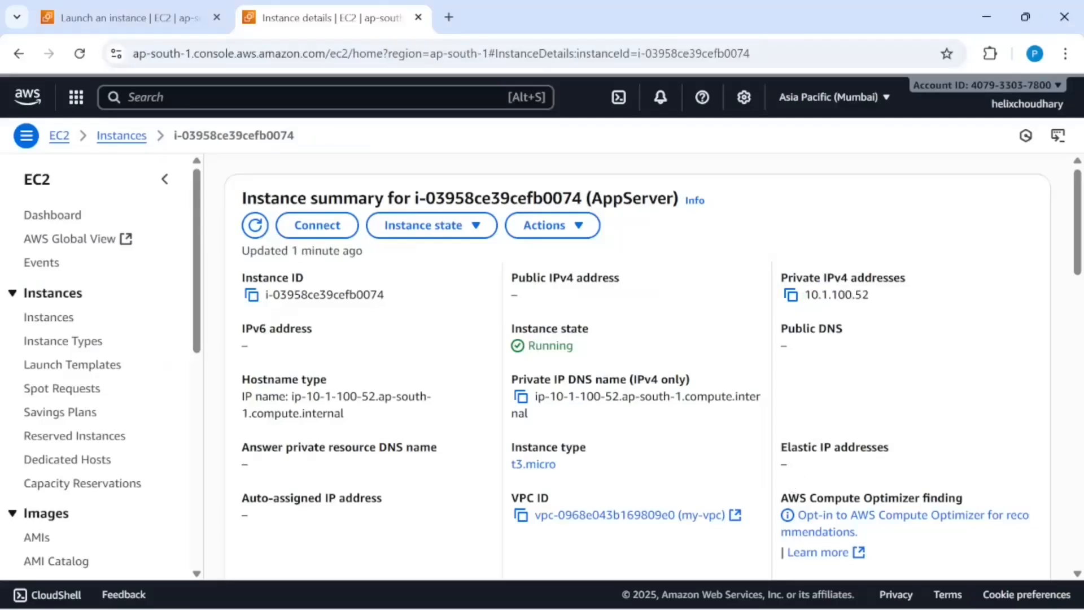
{"action": "left_click_drag", "start_coordinate": [875, 300], "coordinate": [805, 303]}
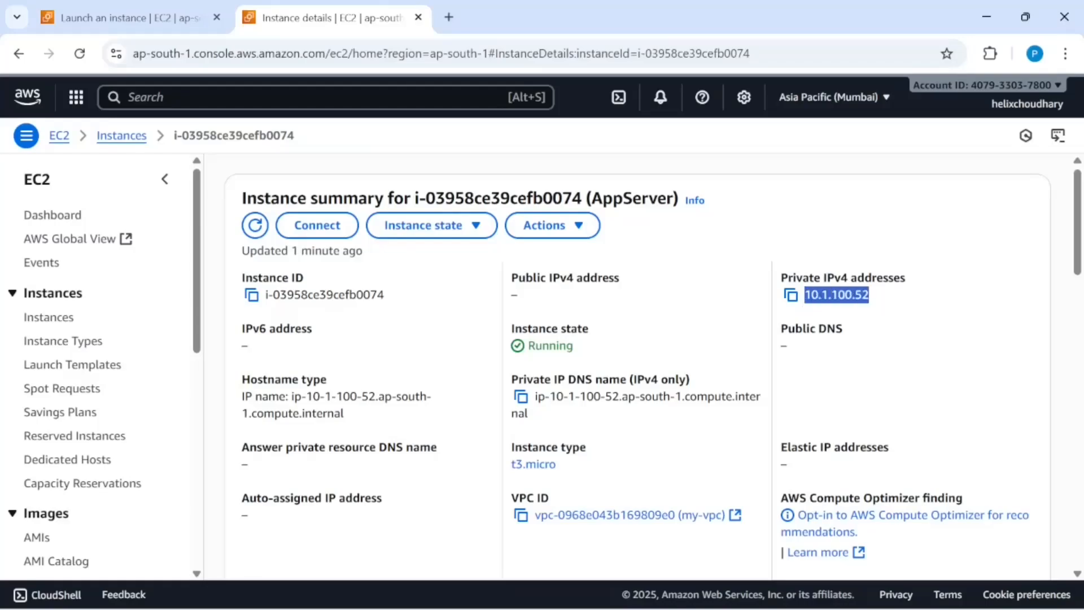
{"action": "key", "text": "alt+Tab"}
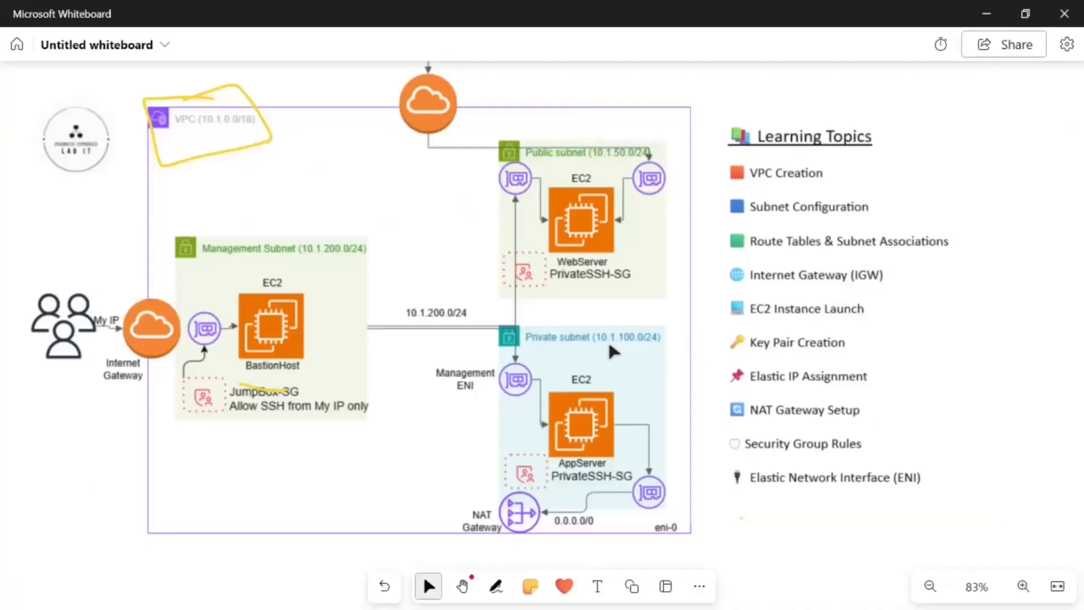
{"action": "key", "text": "alt+Tab"}
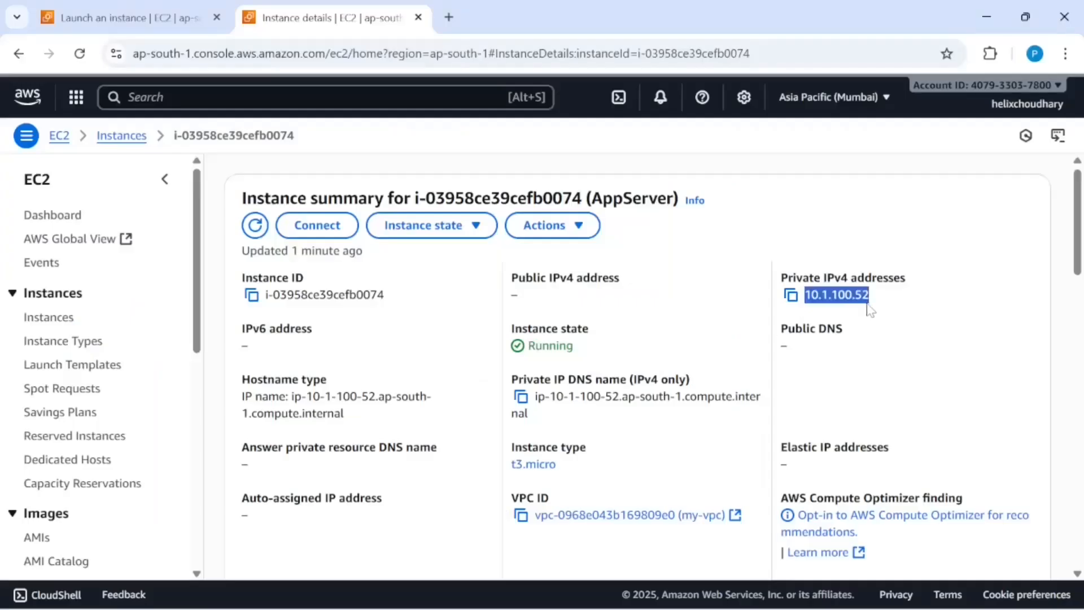
{"action": "left_click", "coordinate": [869, 310]}
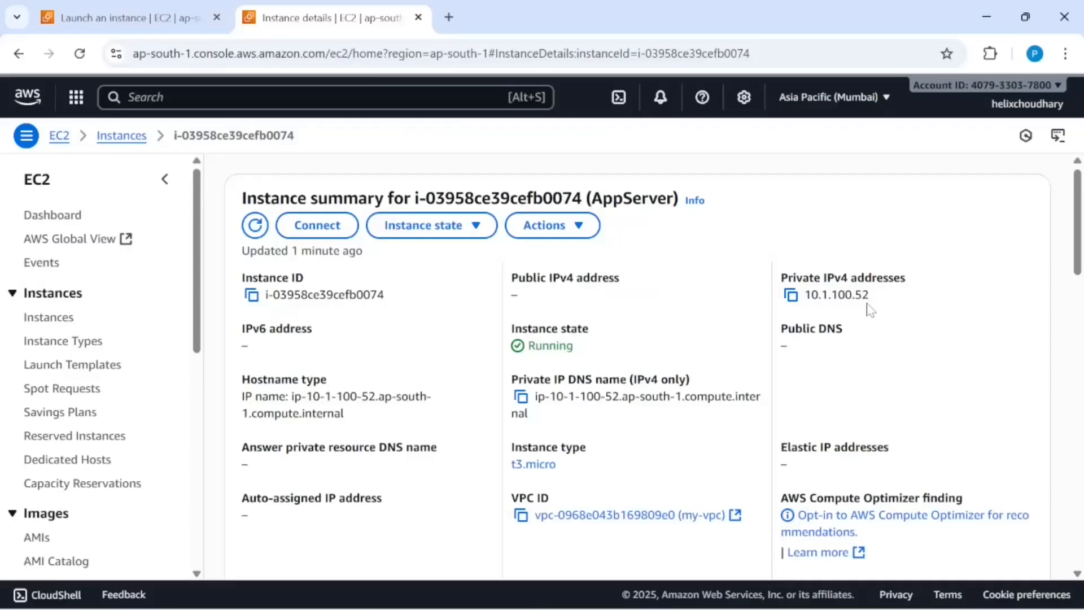
{"action": "key", "text": "alt+Tab"}
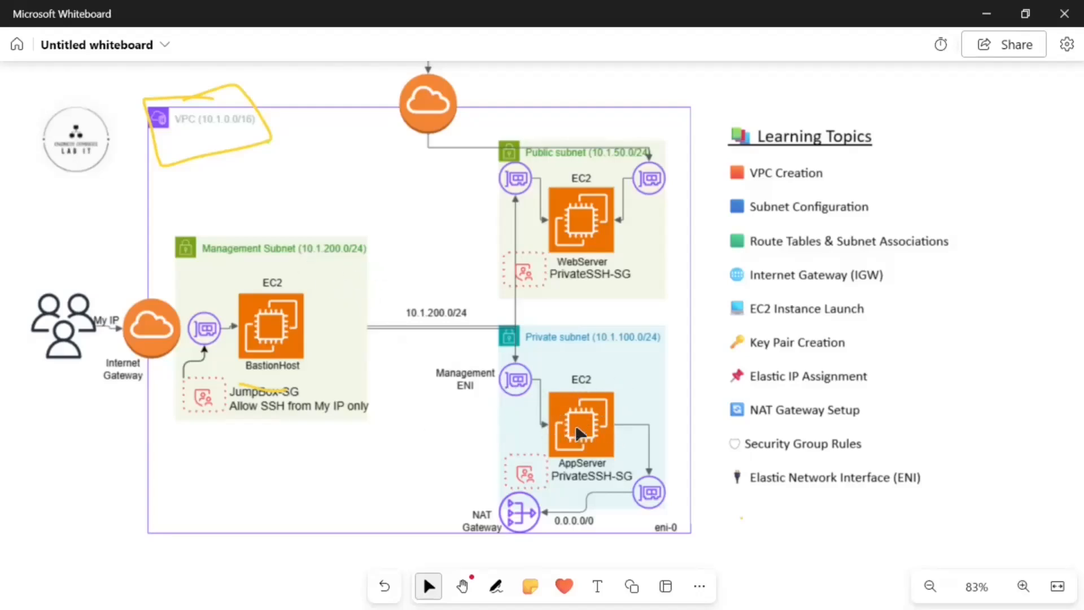
{"action": "key", "text": "alt+Tab"}
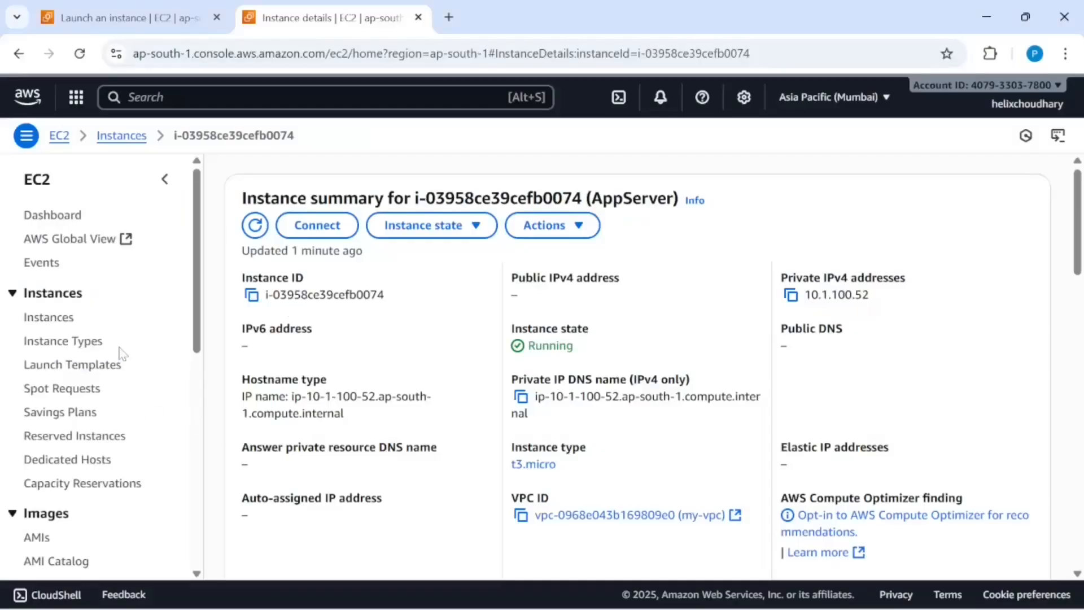
Open the EC2 network interfaces list and review each interface's security group, instance ID, status, and public and private IPv4 addresses
{"action": "scroll", "coordinate": [121, 351], "scroll_direction": "down", "scroll_amount": 2}
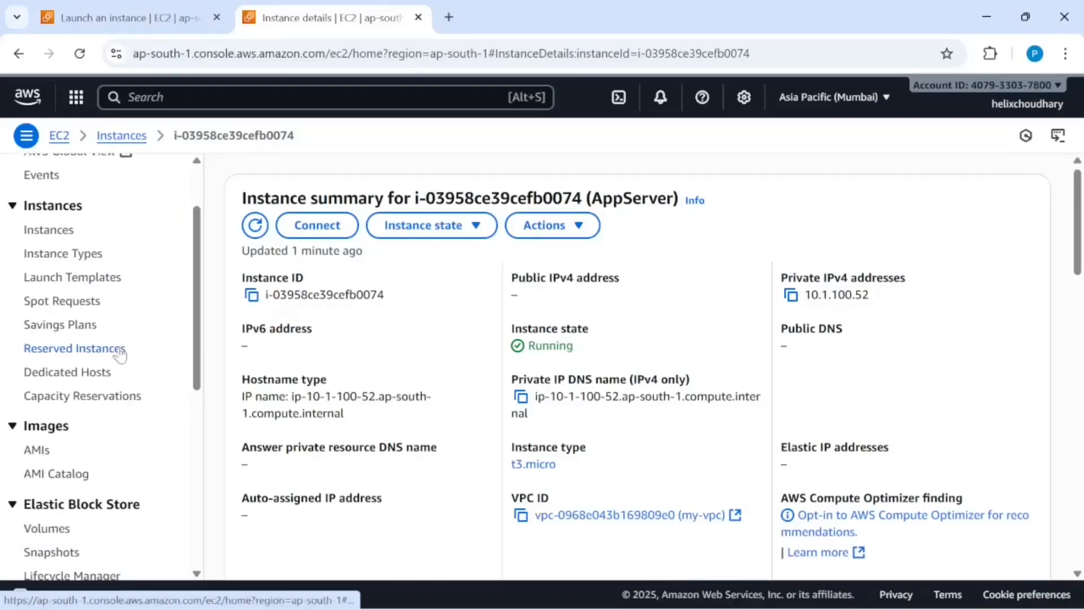
{"action": "scroll", "coordinate": [118, 351], "scroll_direction": "up", "scroll_amount": 2}
{"action": "scroll", "coordinate": [84, 402], "scroll_direction": "down", "scroll_amount": 8}
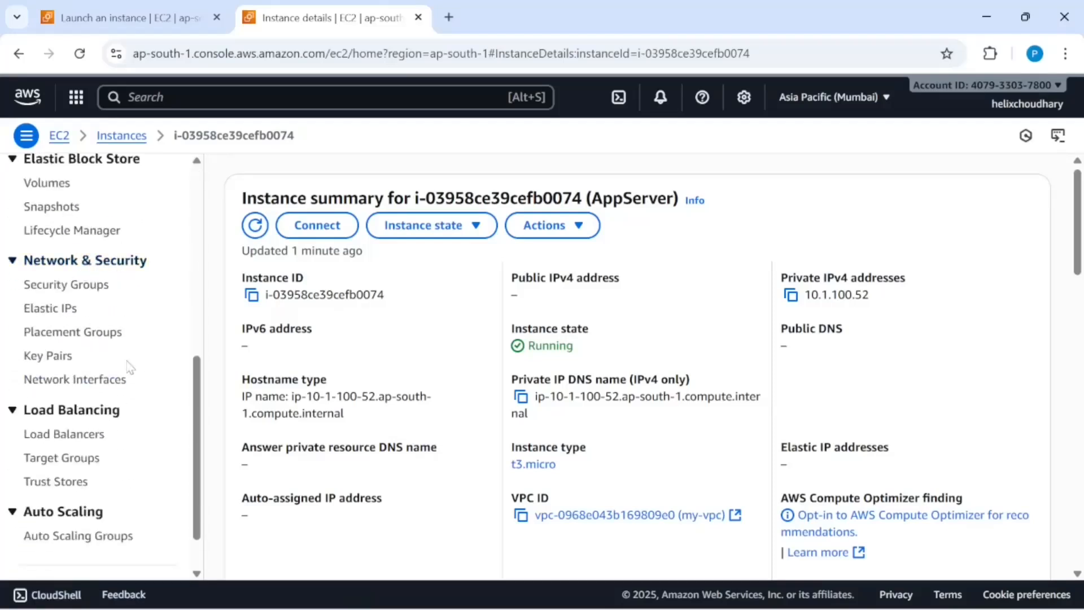
{"action": "left_click", "coordinate": [97, 381]}
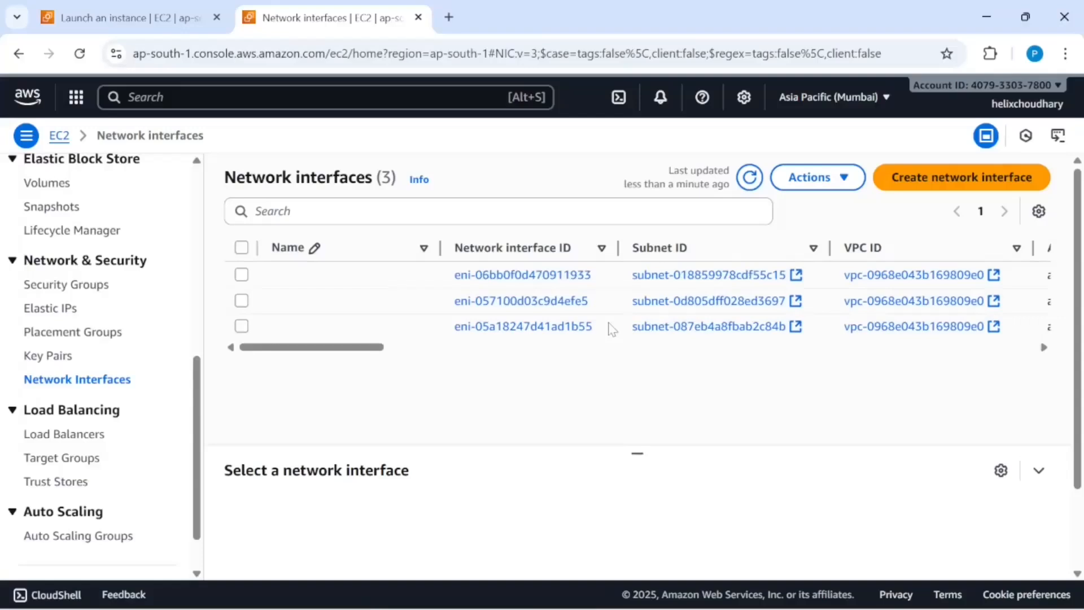
{"action": "scroll", "coordinate": [611, 329], "scroll_direction": "right", "scroll_amount": 10}
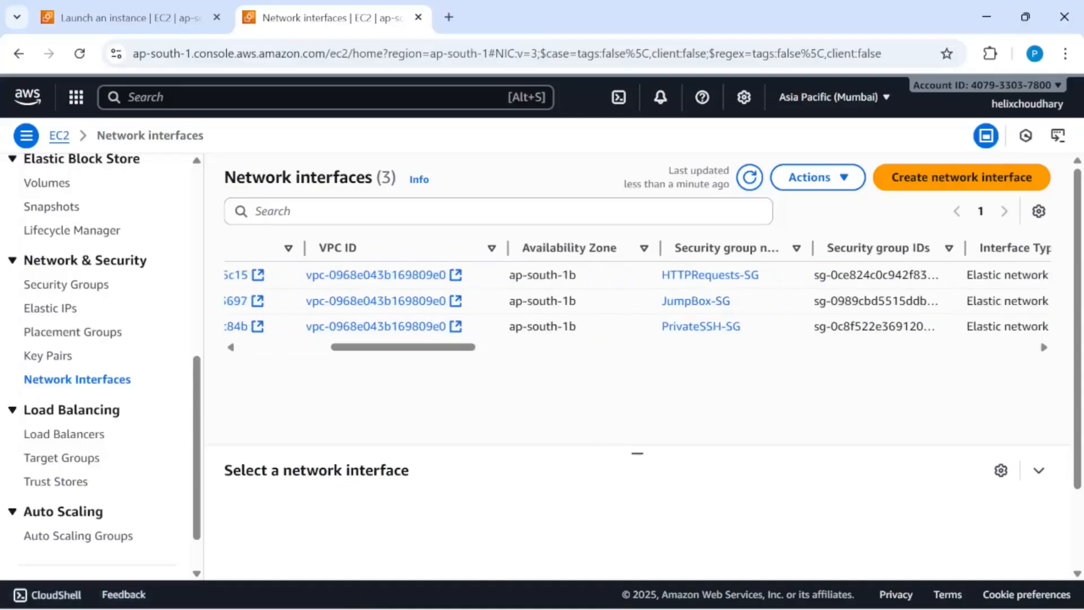
{"action": "scroll", "coordinate": [611, 329], "scroll_direction": "right", "scroll_amount": 1}
{"action": "scroll", "coordinate": [791, 316], "scroll_direction": "right", "scroll_amount": 5}
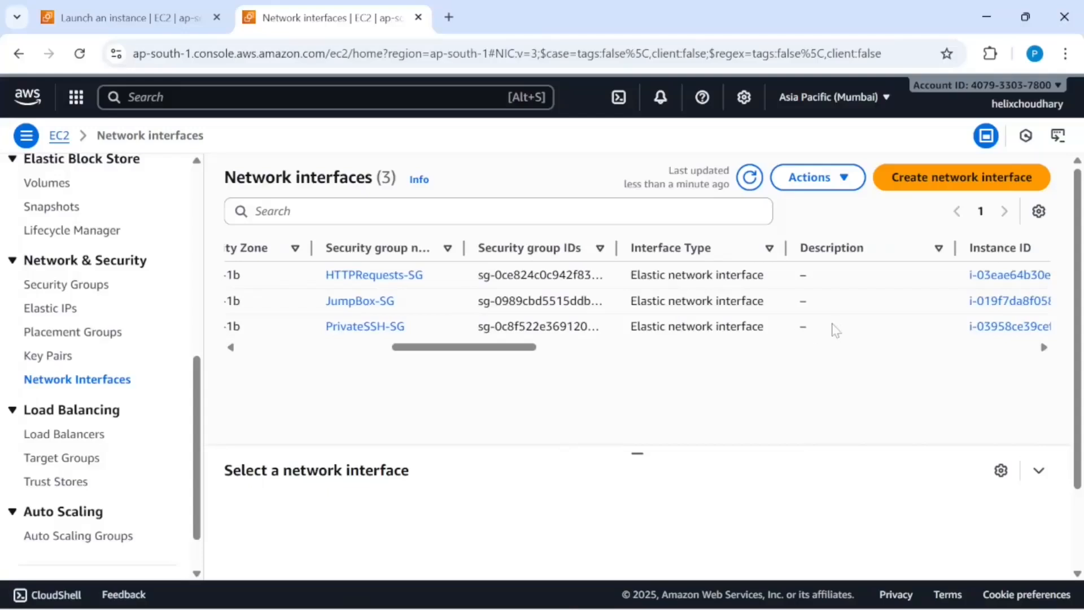
{"action": "scroll", "coordinate": [839, 330], "scroll_direction": "right", "scroll_amount": 5}
{"action": "scroll", "coordinate": [837, 330], "scroll_direction": "right", "scroll_amount": 5}
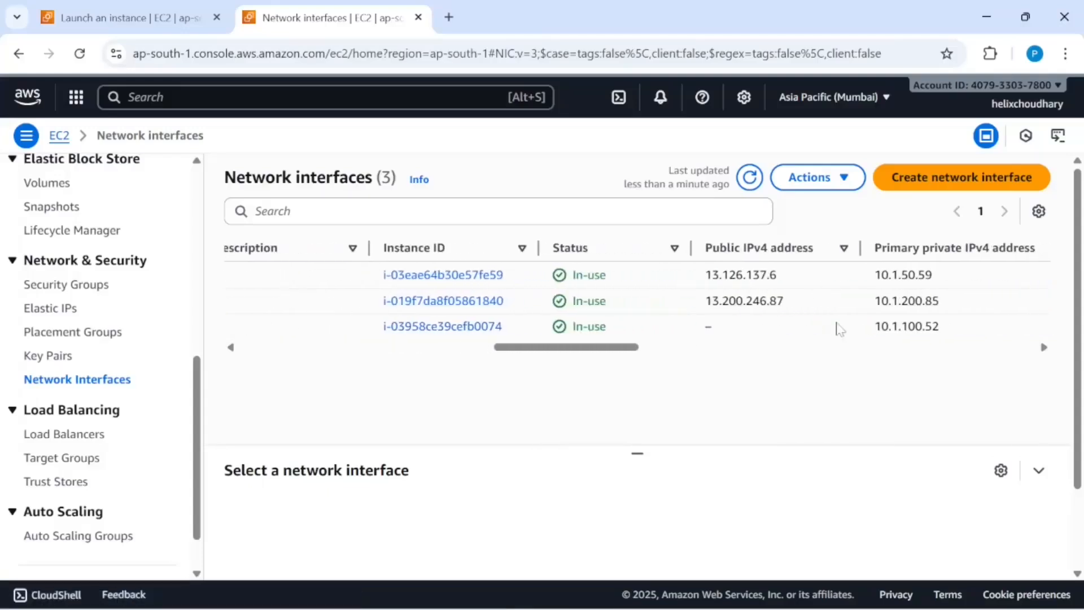
{"action": "scroll", "coordinate": [839, 329], "scroll_direction": "right", "scroll_amount": 3}
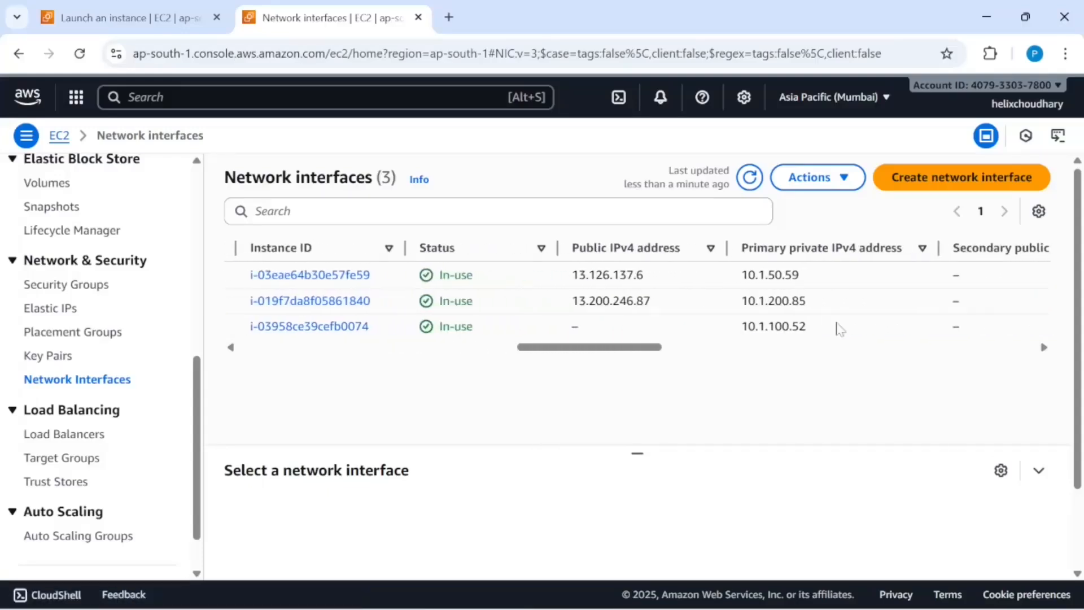
{"action": "scroll", "coordinate": [840, 329], "scroll_direction": "right", "scroll_amount": 1}
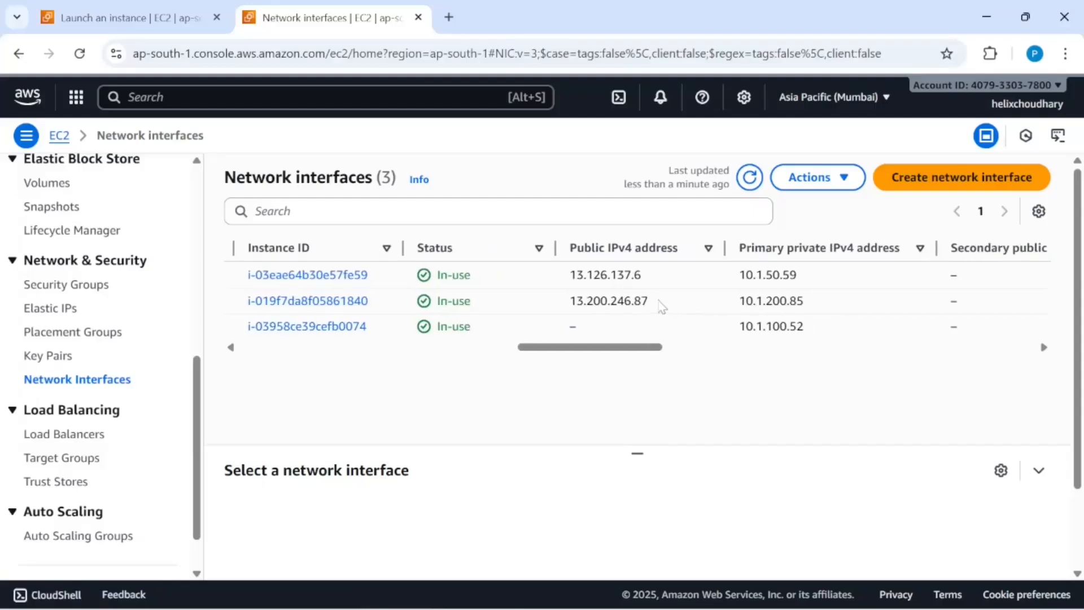
Compare the interfaces' public IPv4 addresses with the whiteboard diagram, then select the WebServer's interface and review the list's subnet and address columns
{"action": "left_click_drag", "start_coordinate": [660, 305], "coordinate": [569, 275]}
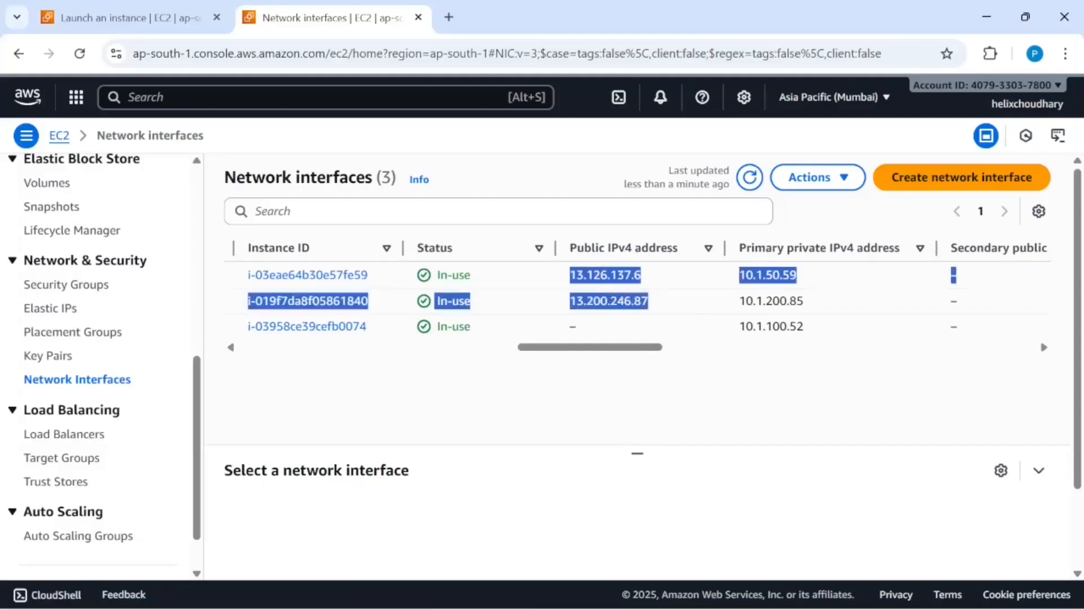
{"action": "key", "text": "alt+Tab"}
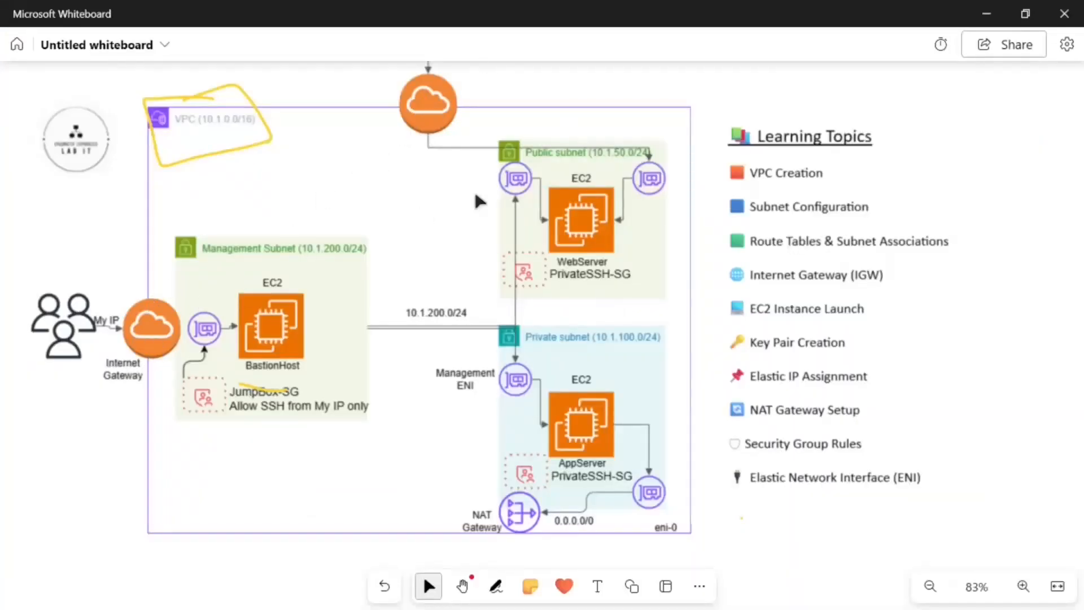
{"action": "key", "text": "alt+Tab"}
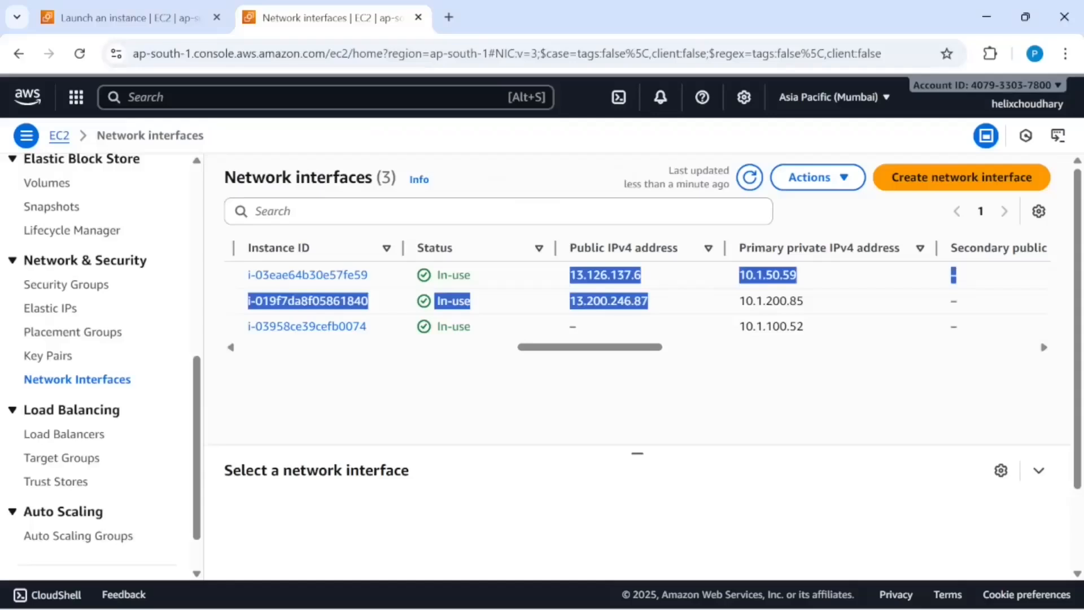
{"action": "left_click", "coordinate": [653, 279]}
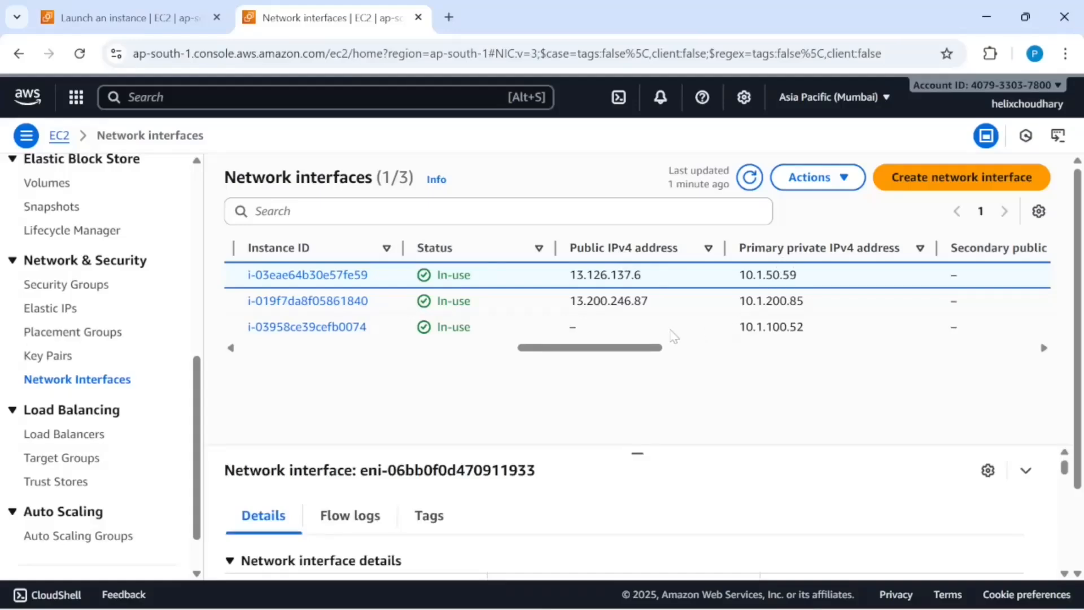
{"action": "scroll", "coordinate": [677, 337], "scroll_direction": "left", "scroll_amount": 10}
{"action": "scroll", "coordinate": [672, 336], "scroll_direction": "left", "scroll_amount": 3}
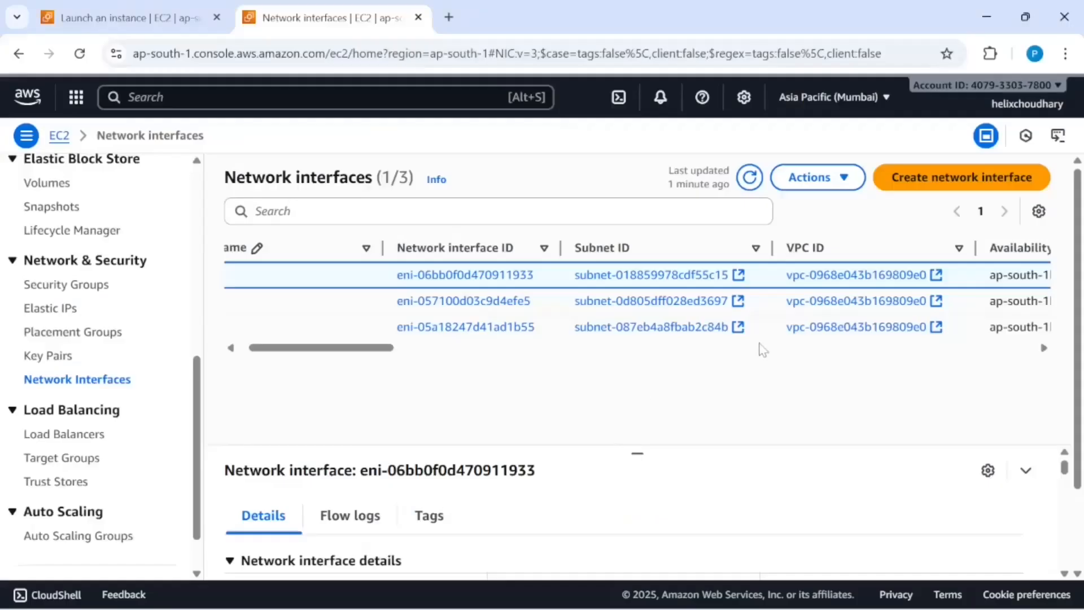
{"action": "scroll", "coordinate": [762, 350], "scroll_direction": "right", "scroll_amount": 10}
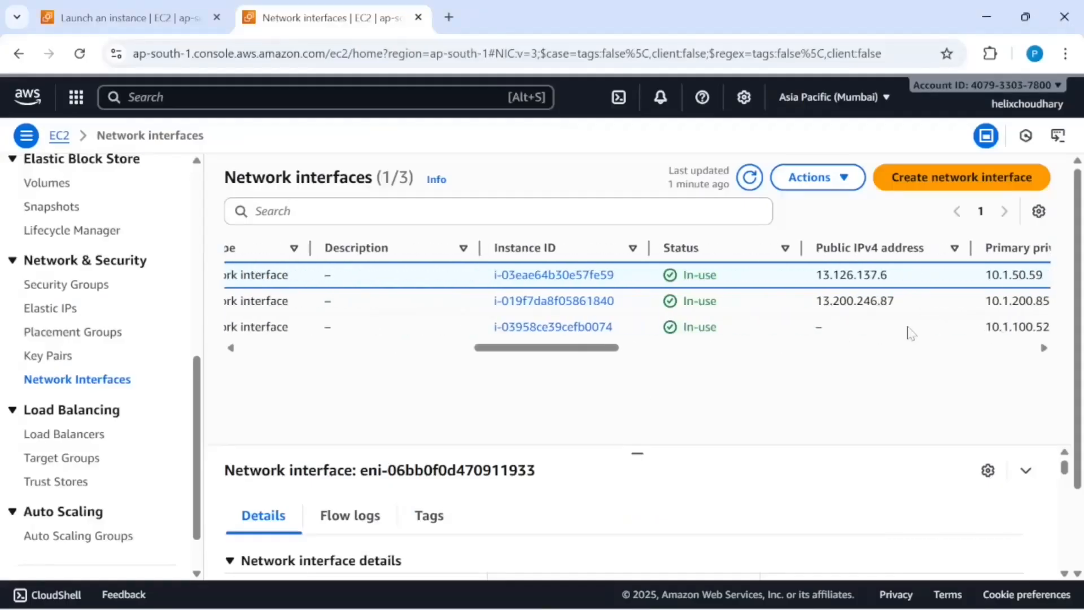
{"action": "scroll", "coordinate": [909, 331], "scroll_direction": "right", "scroll_amount": 5}
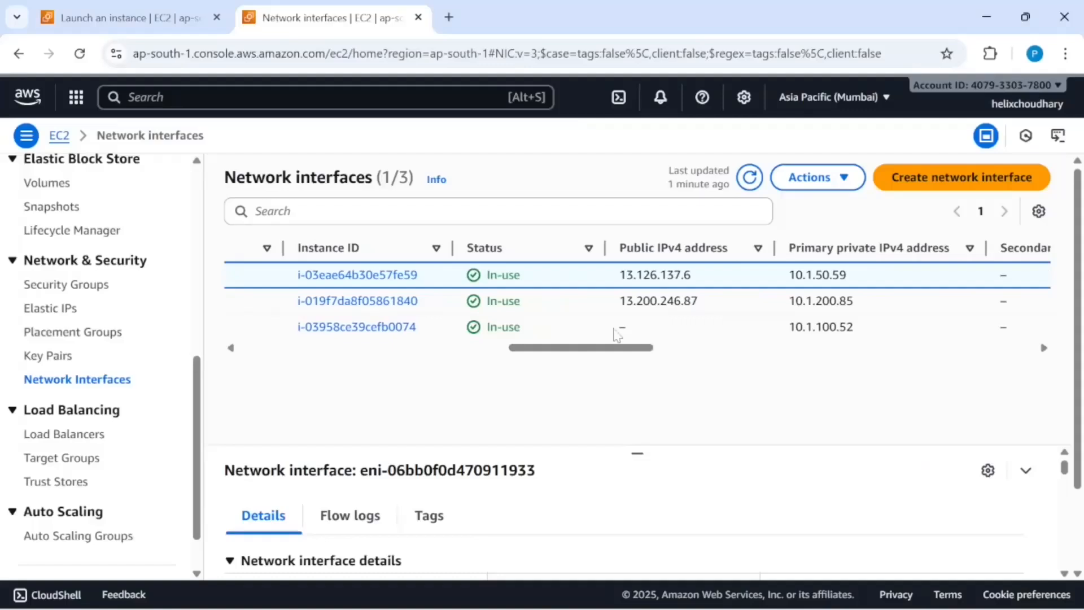
{"action": "scroll", "coordinate": [511, 317], "scroll_direction": "left", "scroll_amount": 10}
{"action": "scroll", "coordinate": [510, 314], "scroll_direction": "left", "scroll_amount": 3}
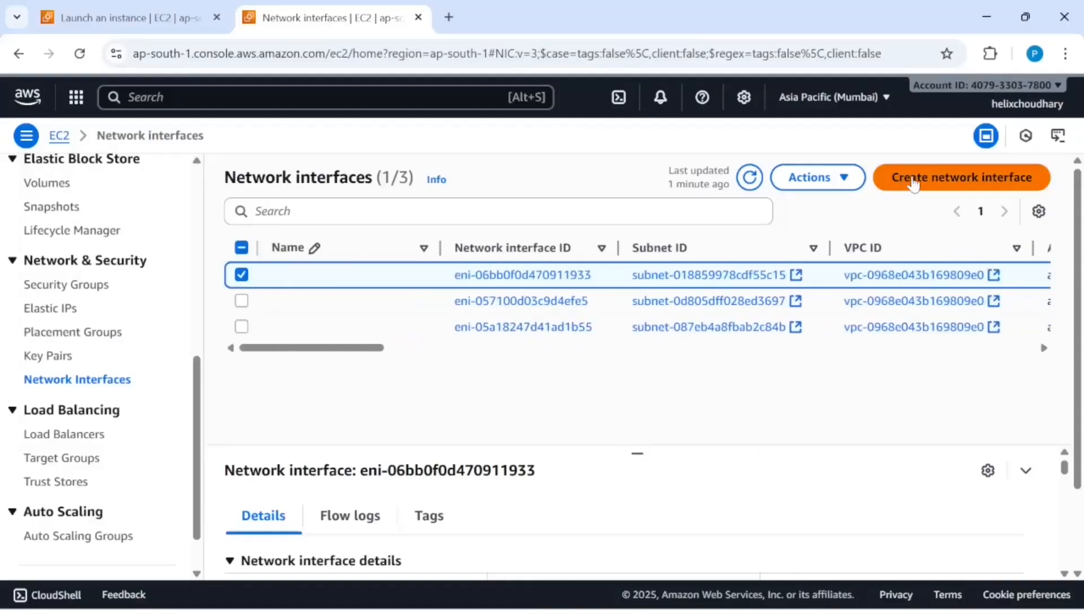
Start creating a network interface with the description MGMT-ENI-Appserver and choose my-mgmt-subnet as its subnet
{"action": "left_click", "coordinate": [948, 177]}
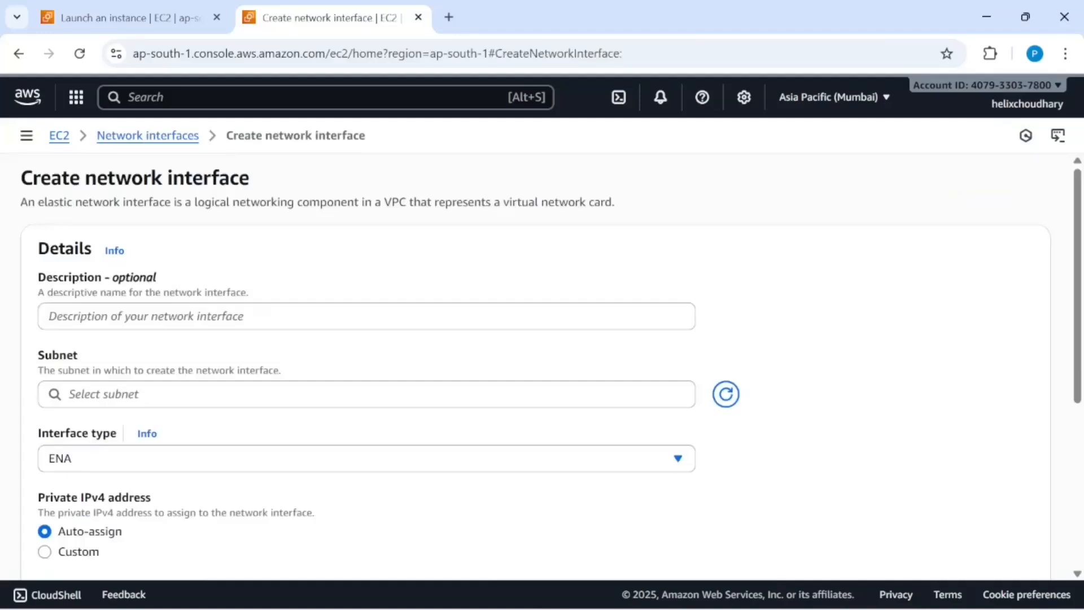
{"action": "left_click", "coordinate": [262, 316]}
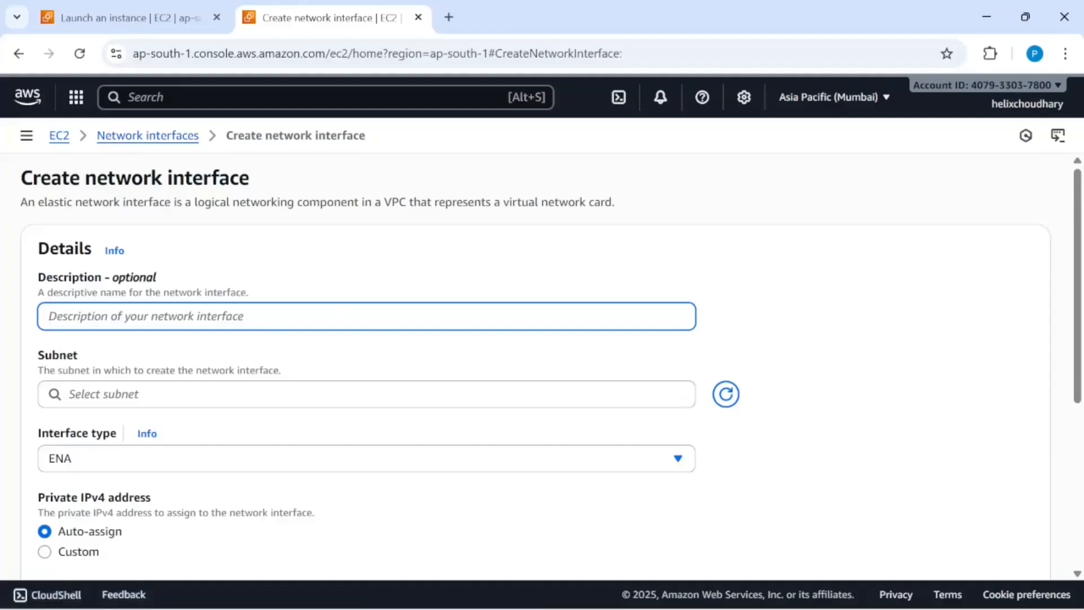
{"action": "type", "text": "MG"}
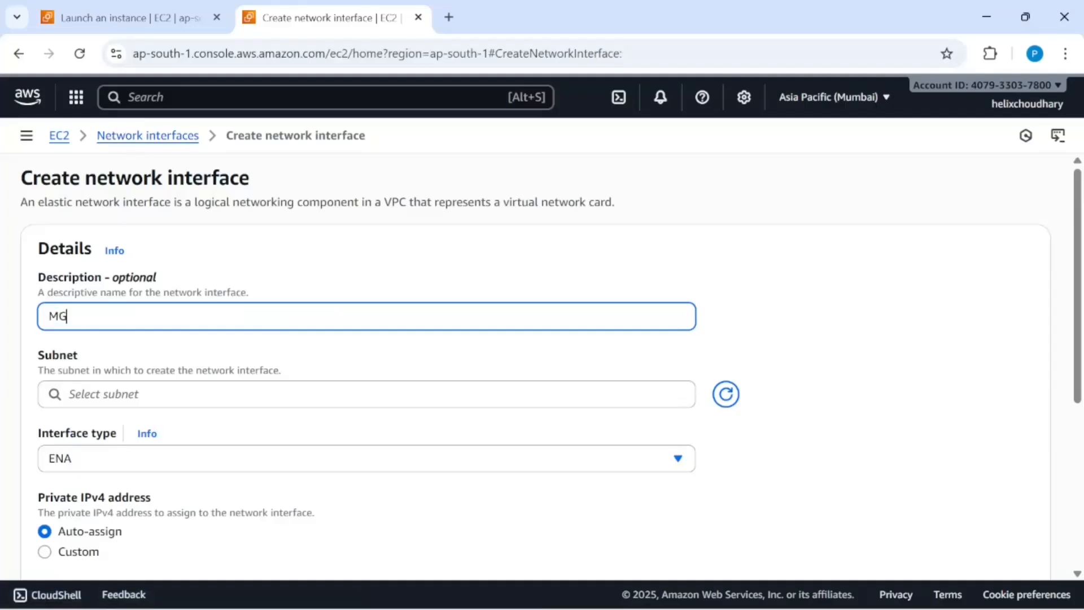
{"action": "type", "text": "MT-ENI-Appserver"}
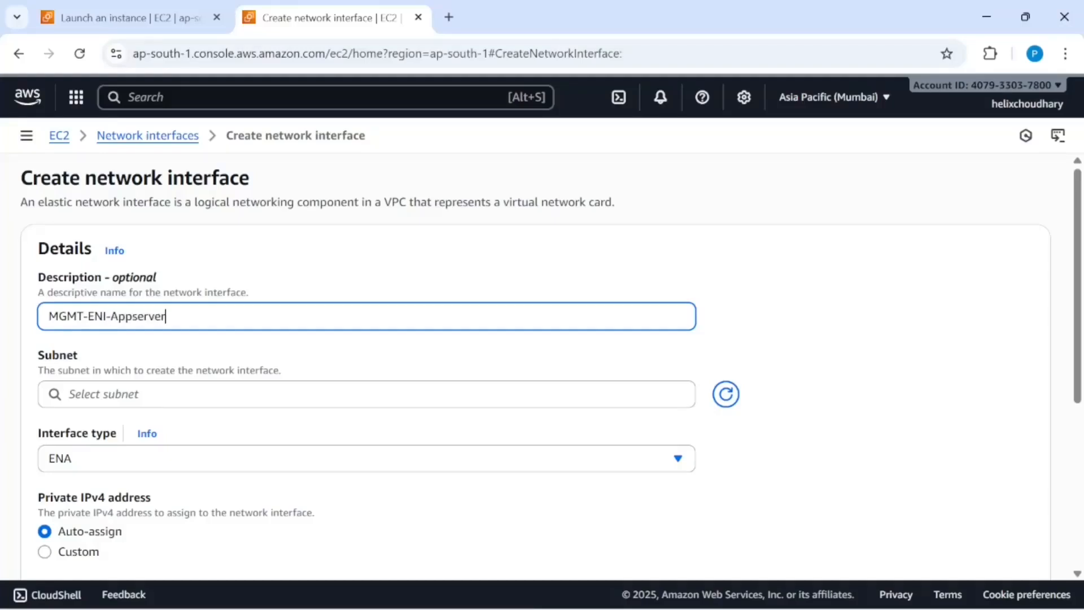
{"action": "scroll", "coordinate": [246, 380], "scroll_direction": "down", "scroll_amount": 2}
{"action": "left_click", "coordinate": [189, 299]}
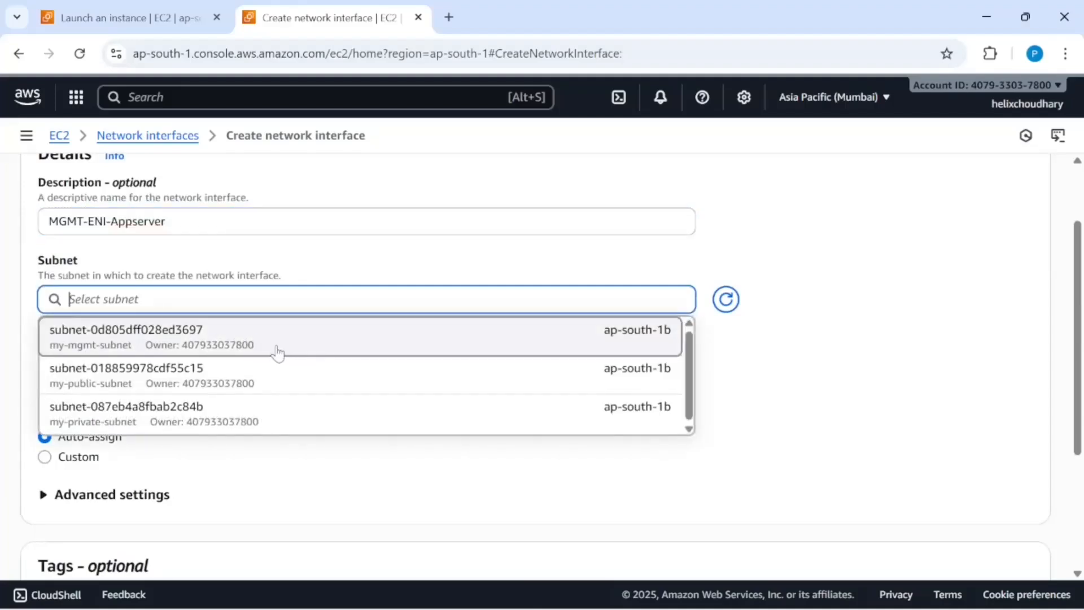
{"action": "key", "text": "alt+Tab"}
{"action": "left_click", "coordinate": [137, 342]}
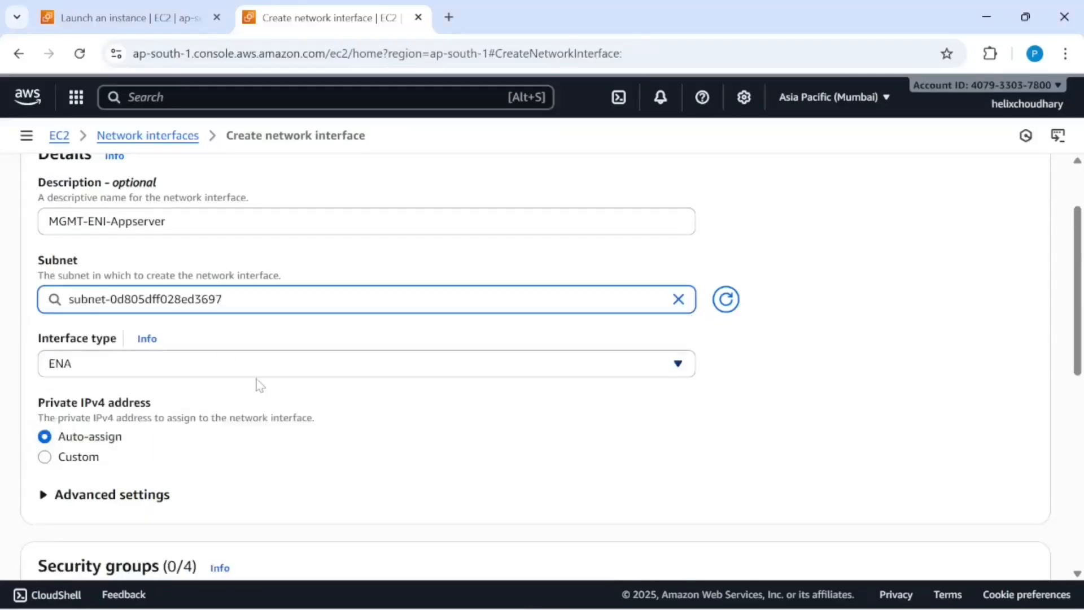
Review the security groups available for the new network interface and compare them with the management ENI shown in the whiteboard diagram
{"action": "scroll", "coordinate": [262, 407], "scroll_direction": "down", "scroll_amount": 3}
{"action": "scroll", "coordinate": [264, 409], "scroll_direction": "down", "scroll_amount": 3}
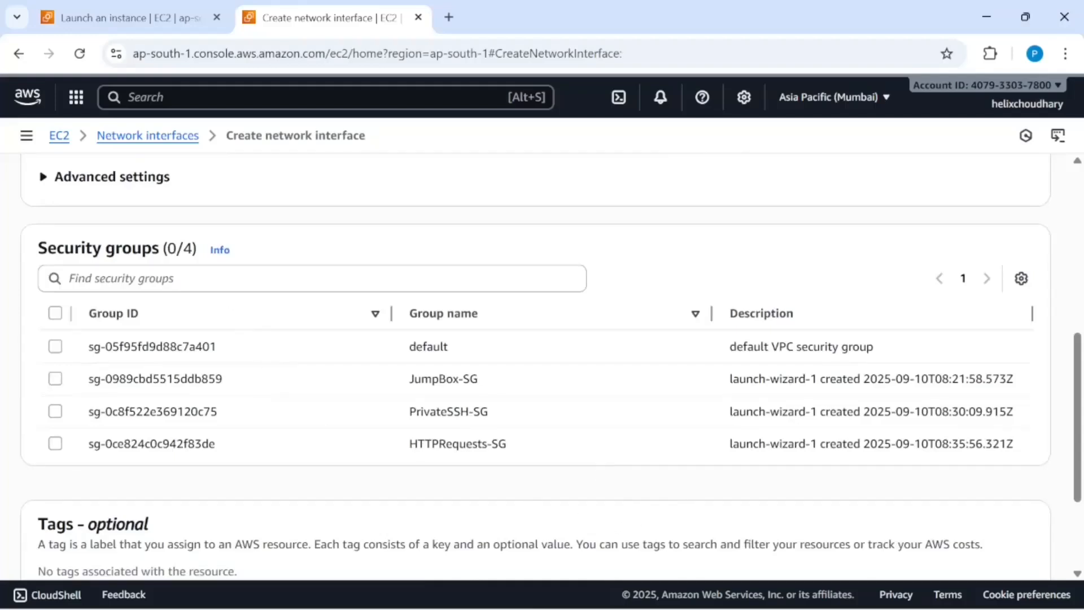
{"action": "scroll", "coordinate": [347, 385], "scroll_direction": "down", "scroll_amount": 2}
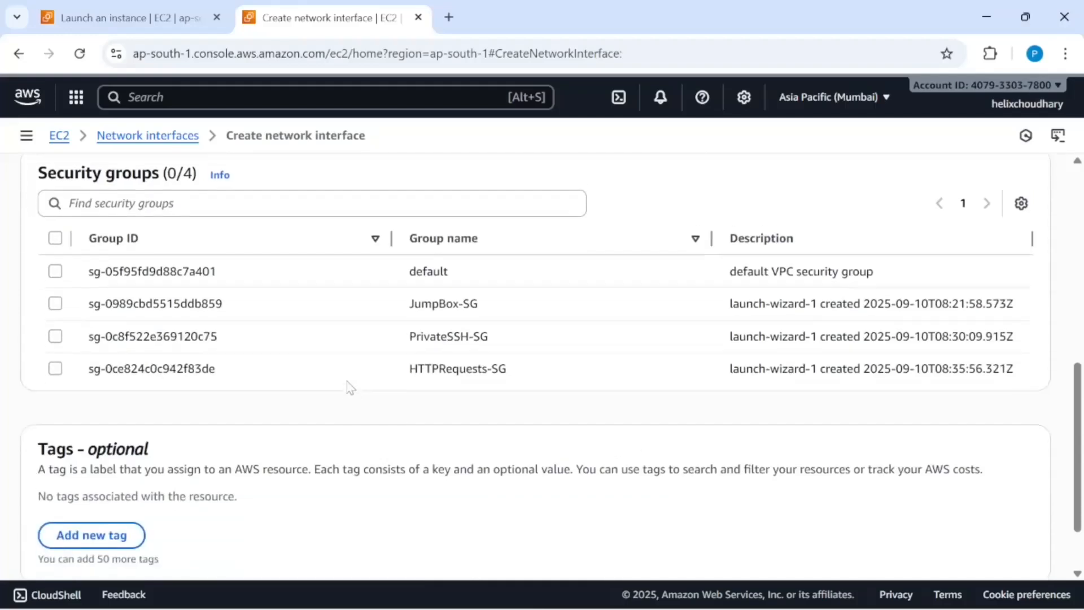
{"action": "scroll", "coordinate": [350, 387], "scroll_direction": "up", "scroll_amount": 3}
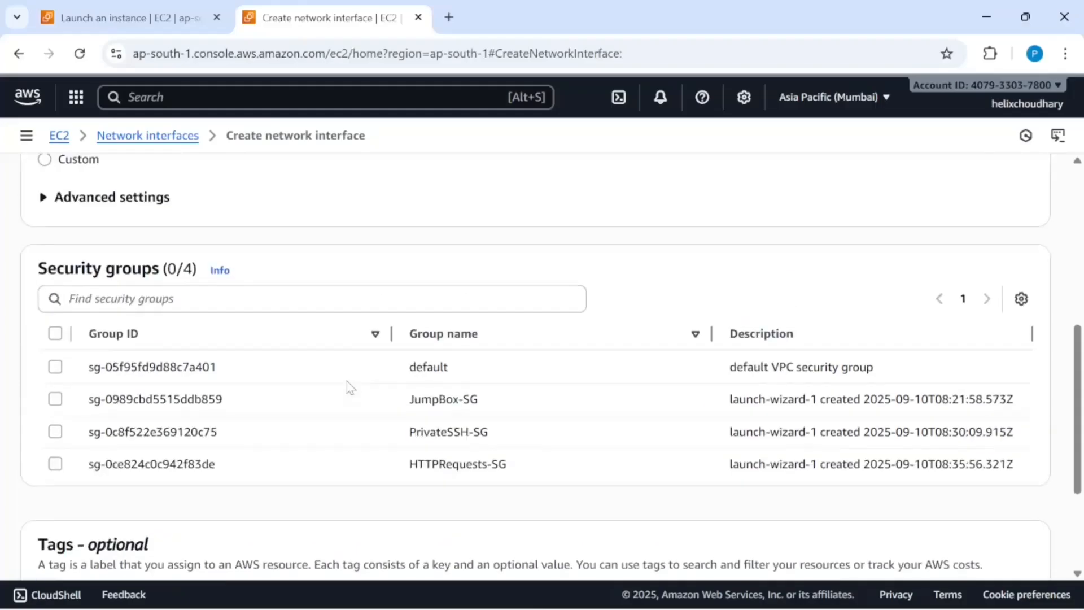
{"action": "key", "text": "alt+Tab"}
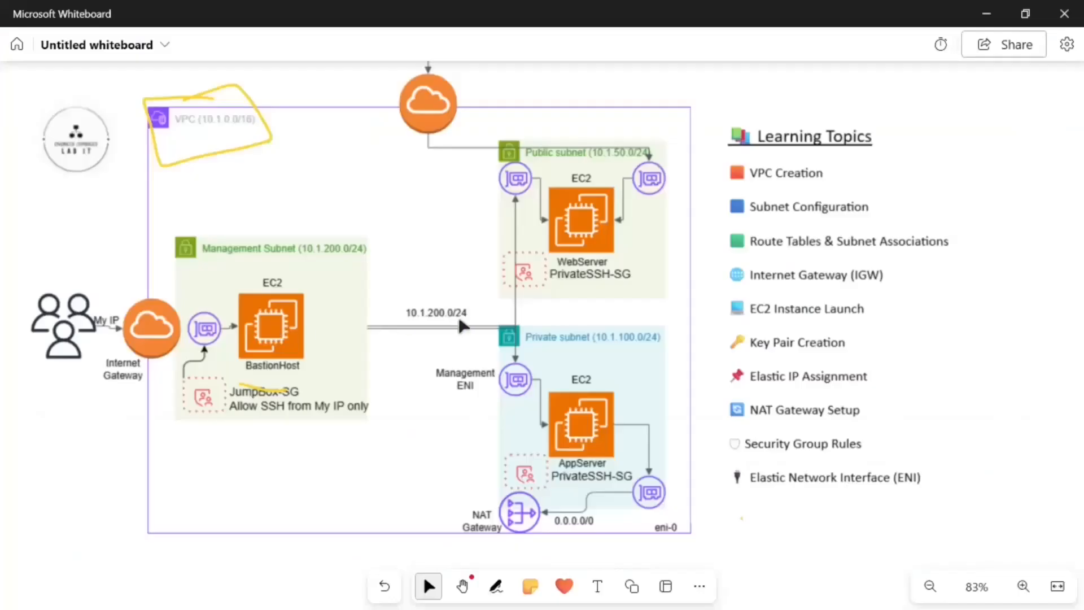
{"action": "key", "text": "alt+Tab"}
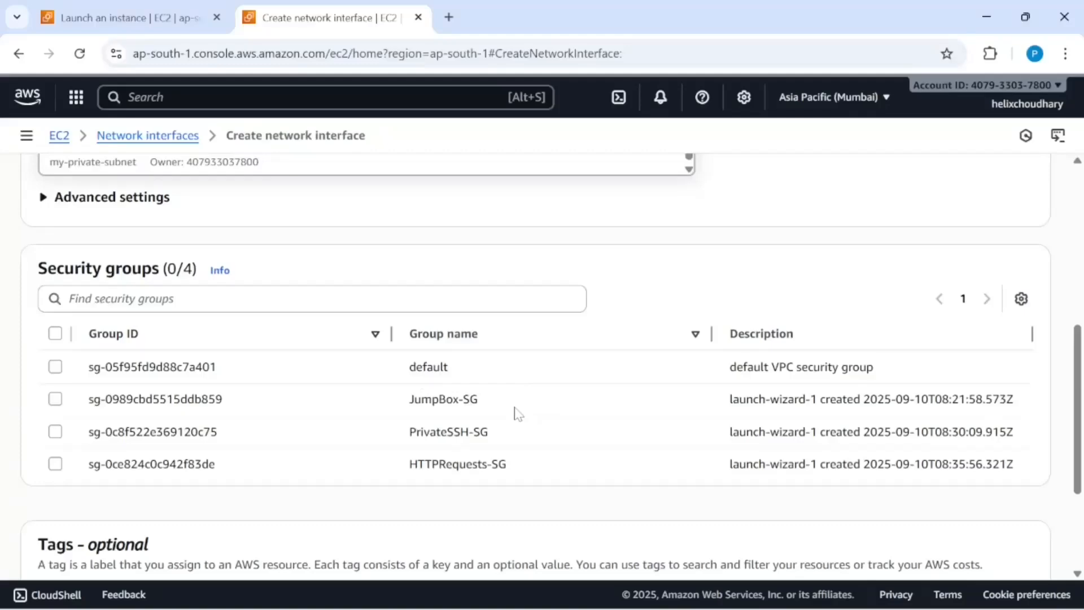
{"action": "scroll", "coordinate": [516, 415], "scroll_direction": "up", "scroll_amount": 7}
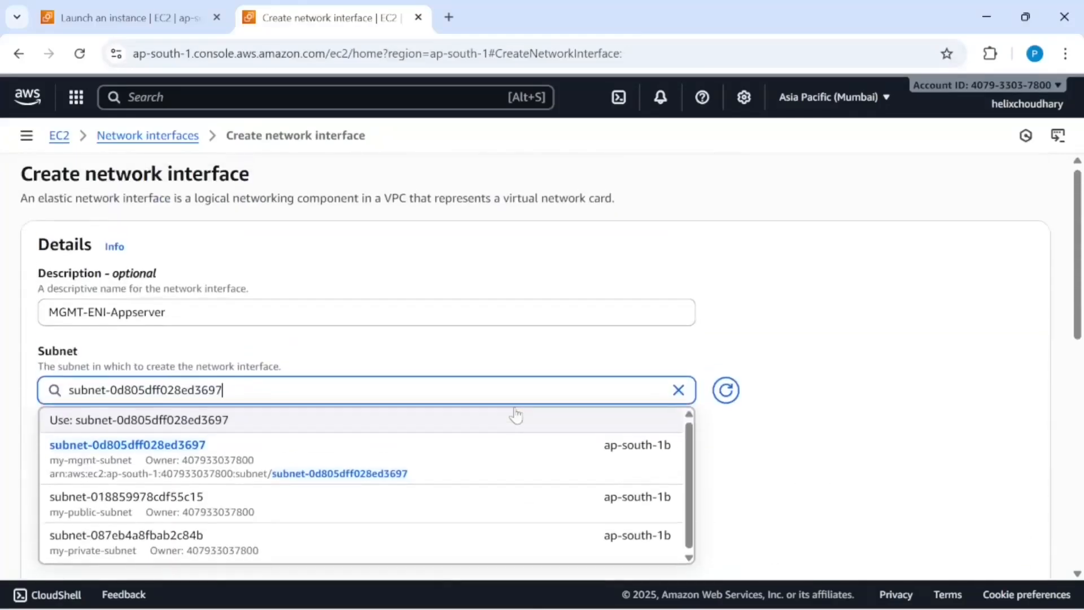
Leave the network interface form and open the EC2 security groups list, reviewing the group names and VPC IDs
{"action": "left_click", "coordinate": [60, 136]}
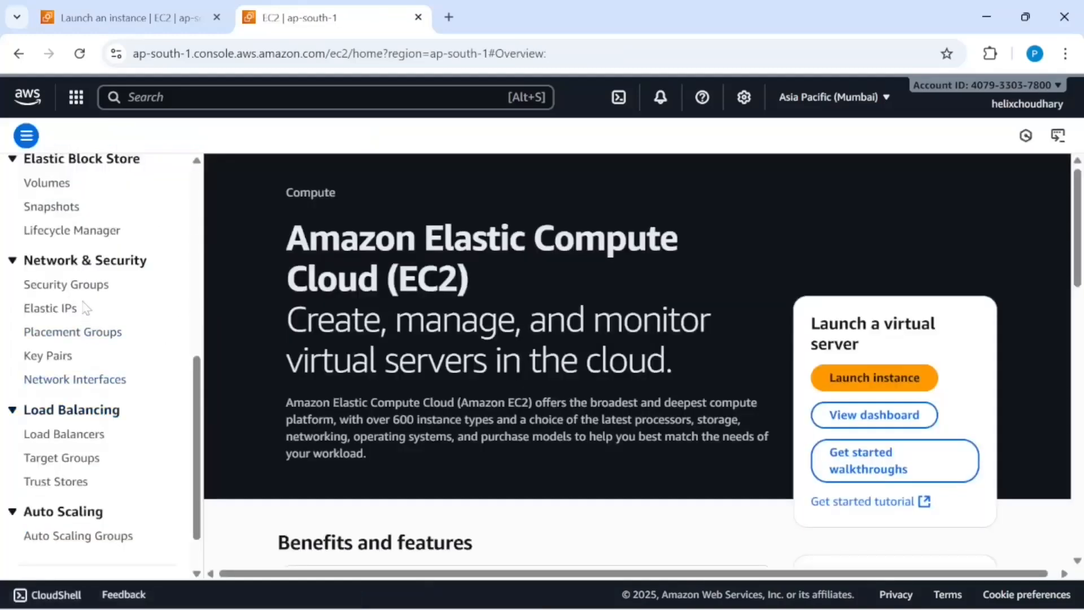
{"action": "left_click", "coordinate": [82, 287]}
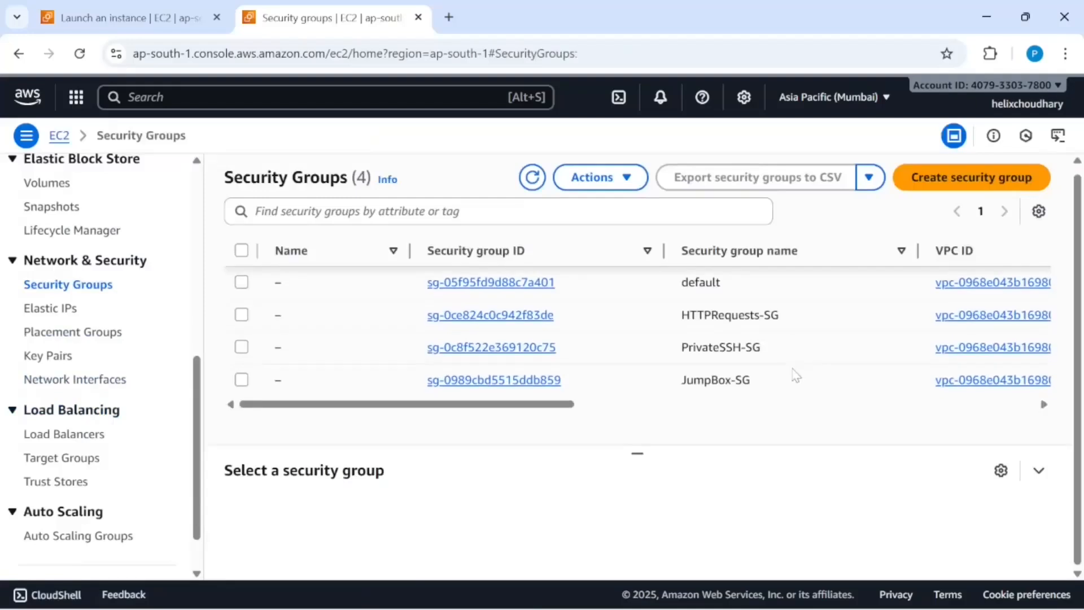
{"action": "scroll", "coordinate": [796, 375], "scroll_direction": "right", "scroll_amount": 5}
{"action": "scroll", "coordinate": [795, 375], "scroll_direction": "left", "scroll_amount": 4}
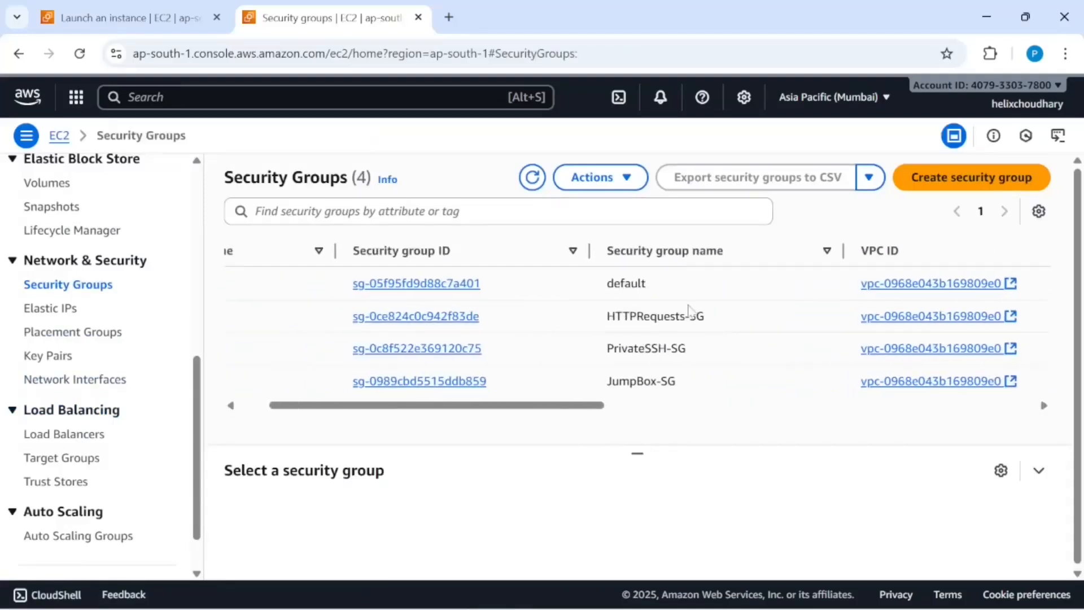
Start creating a security group named JumpBoxSSH-ENI and assign it to the my-vpc VPC
{"action": "left_click", "coordinate": [966, 184]}
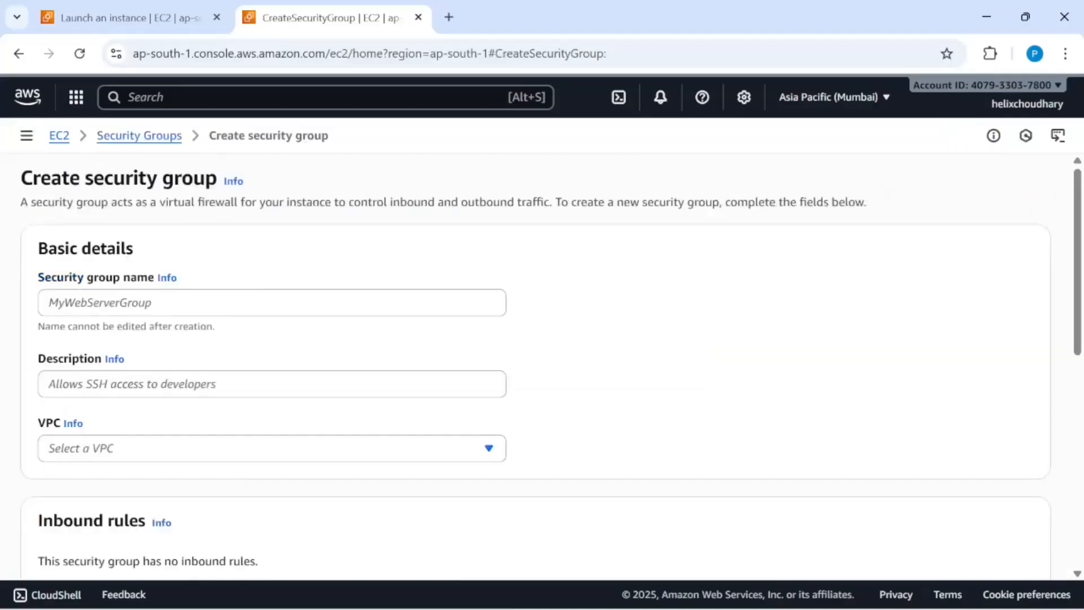
{"action": "left_click", "coordinate": [272, 303]}
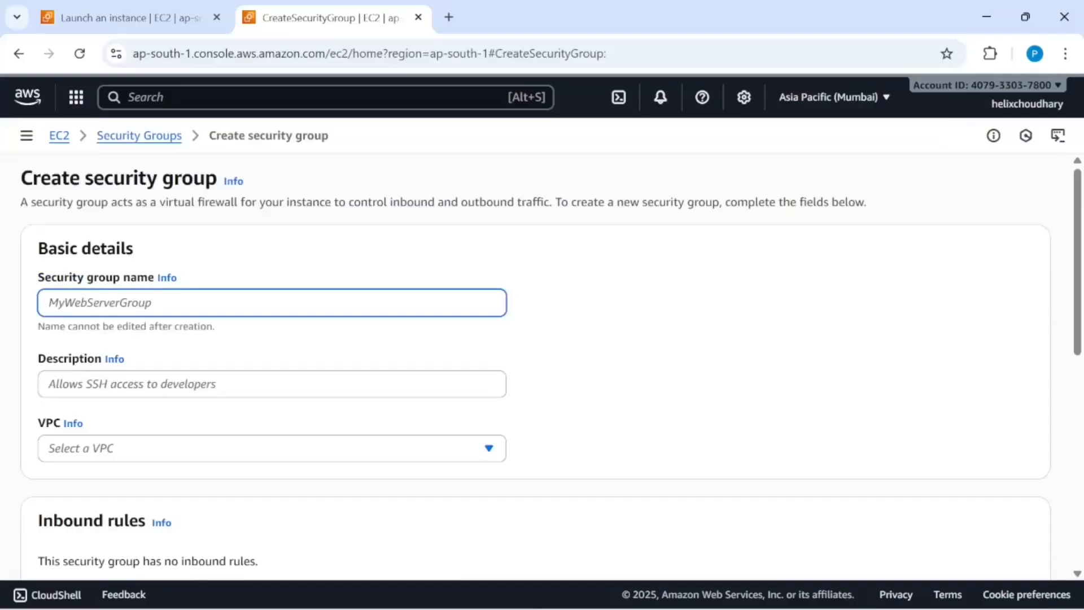
{"action": "type", "text": "JumpBox"}
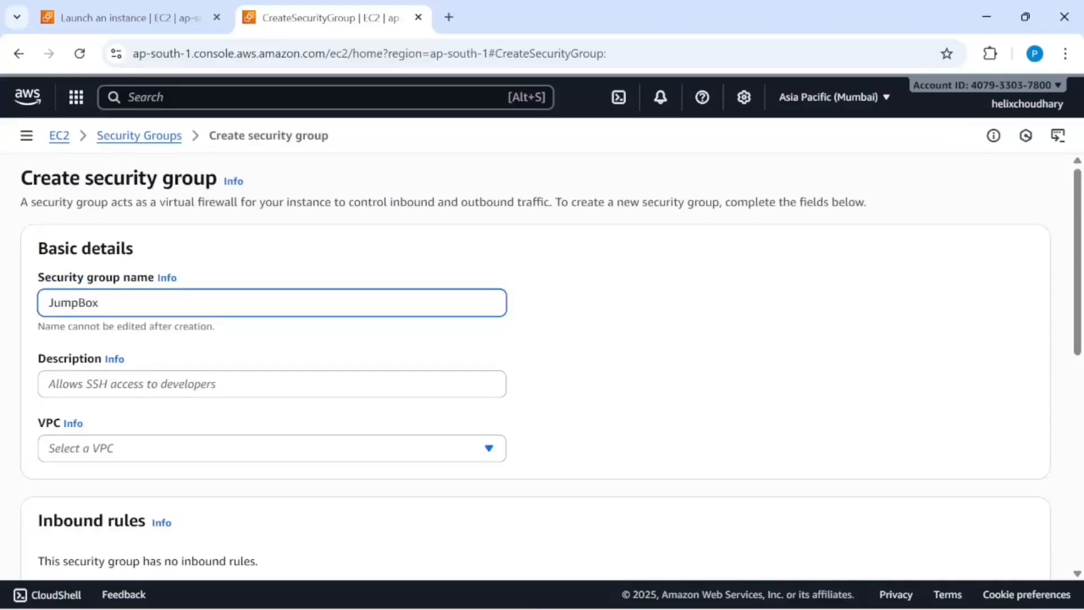
{"action": "type", "text": "SSH-ENI"}
{"action": "left_click", "coordinate": [138, 385]}
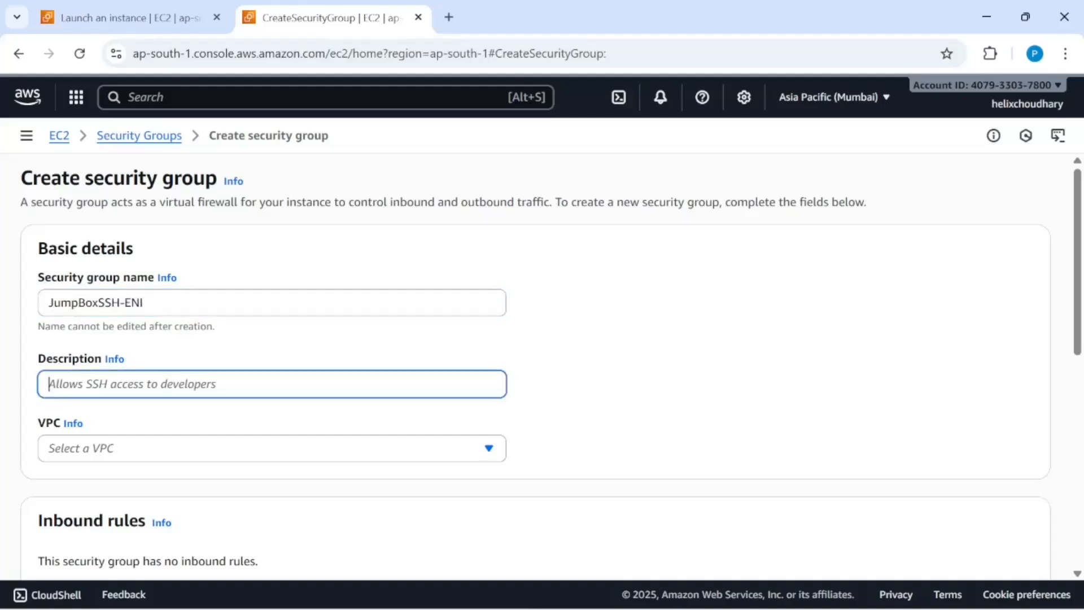
{"action": "scroll", "coordinate": [138, 388], "scroll_direction": "down", "scroll_amount": 2}
{"action": "left_click", "coordinate": [135, 362]}
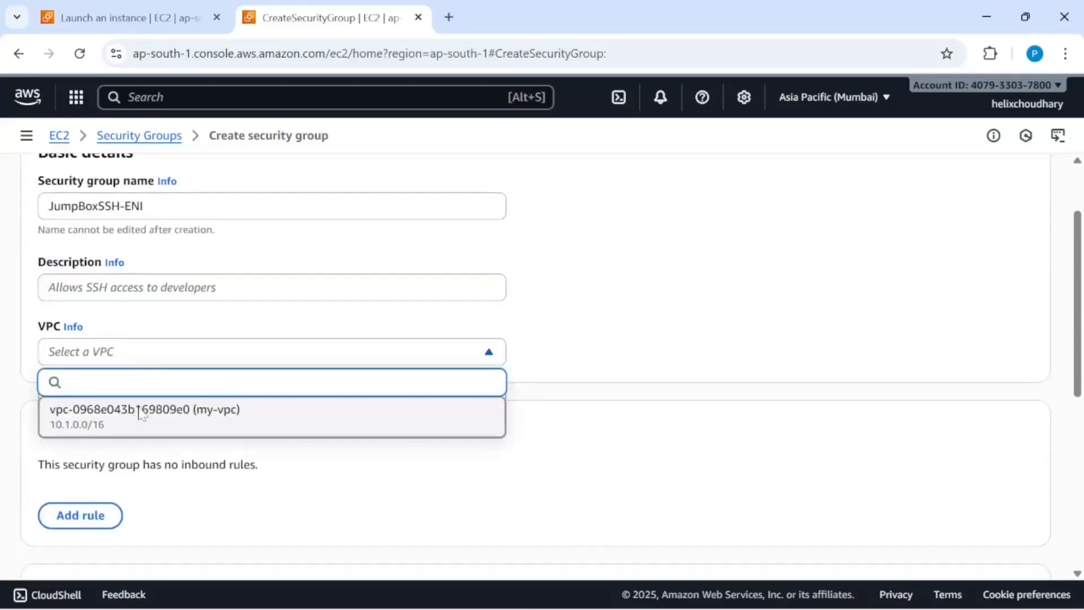
{"action": "left_click", "coordinate": [140, 411]}
Remove the default all-traffic outbound rule to 0.0.0.0/0 from the new security group
{"action": "scroll", "coordinate": [272, 435], "scroll_direction": "down", "scroll_amount": 4}
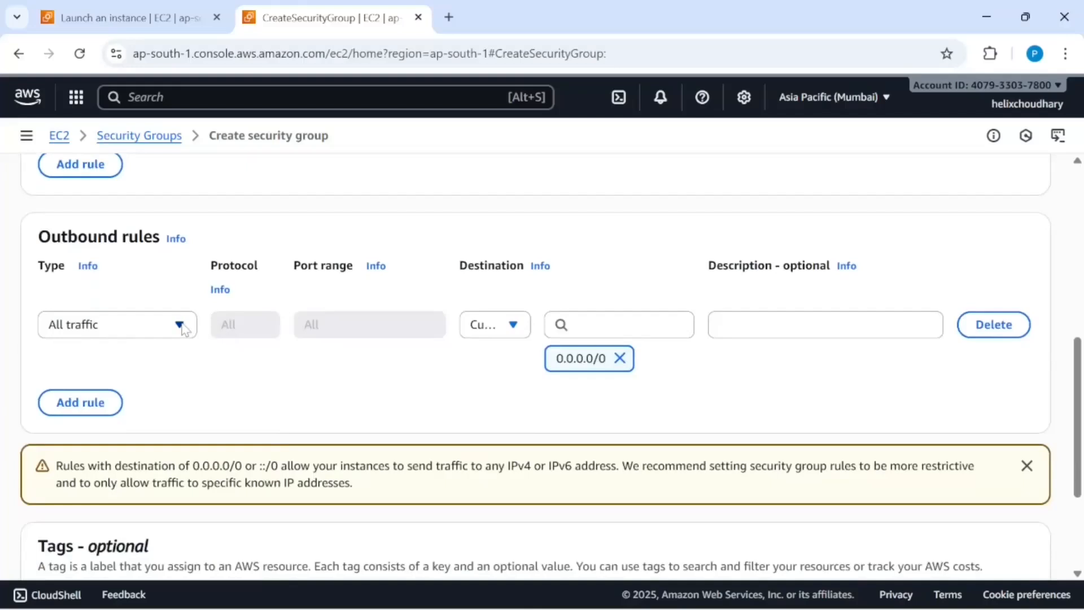
{"action": "scroll", "coordinate": [210, 314], "scroll_direction": "up", "scroll_amount": 4}
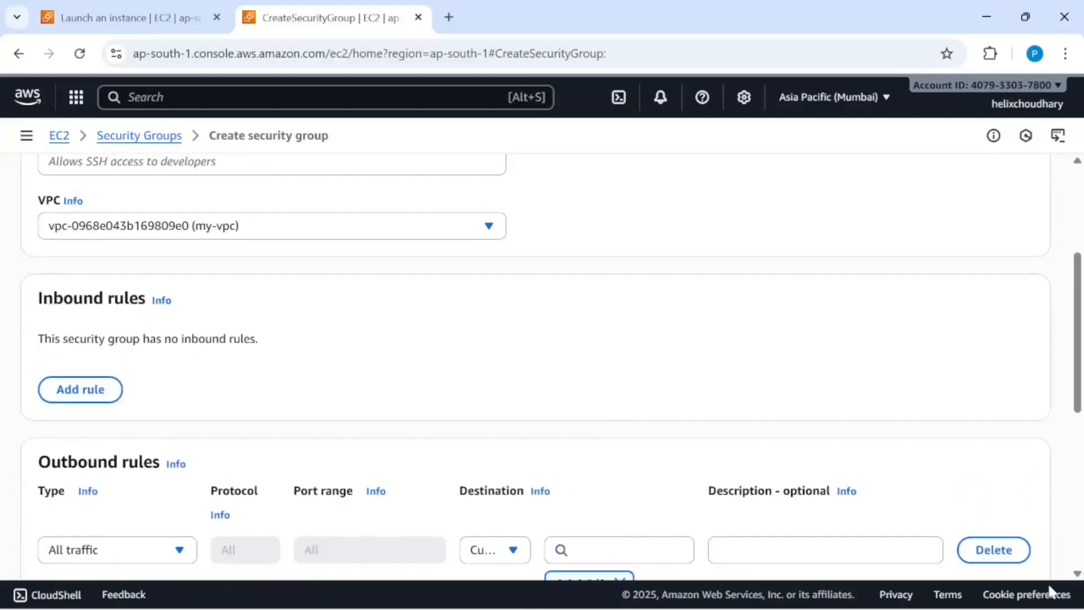
{"action": "left_click", "coordinate": [1013, 556]}
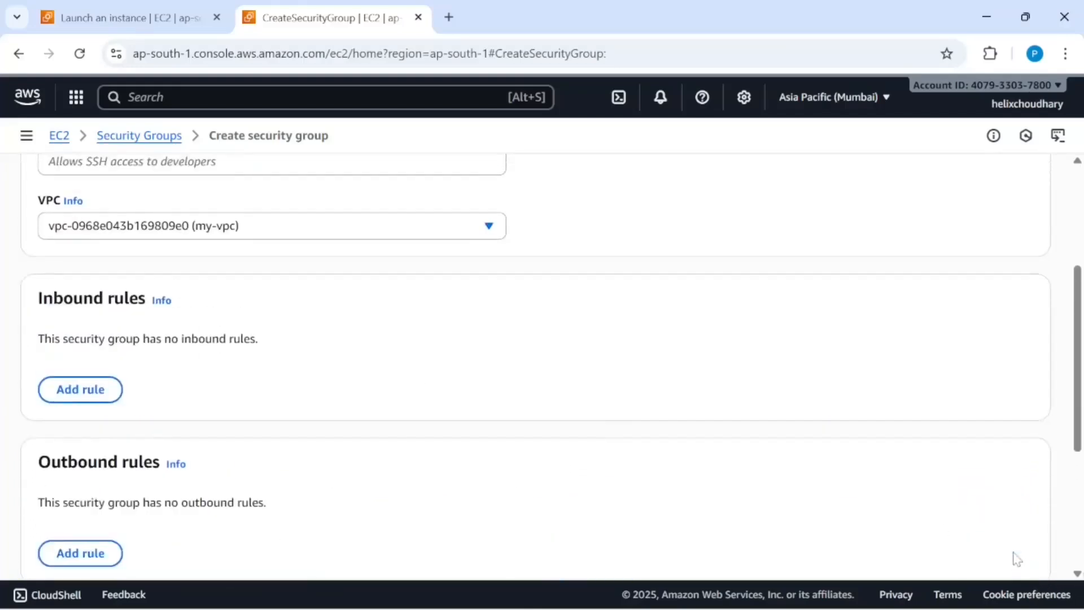
Add an inbound rule of type SSH to the security group
{"action": "left_click", "coordinate": [70, 388]}
{"action": "left_click", "coordinate": [162, 385]}
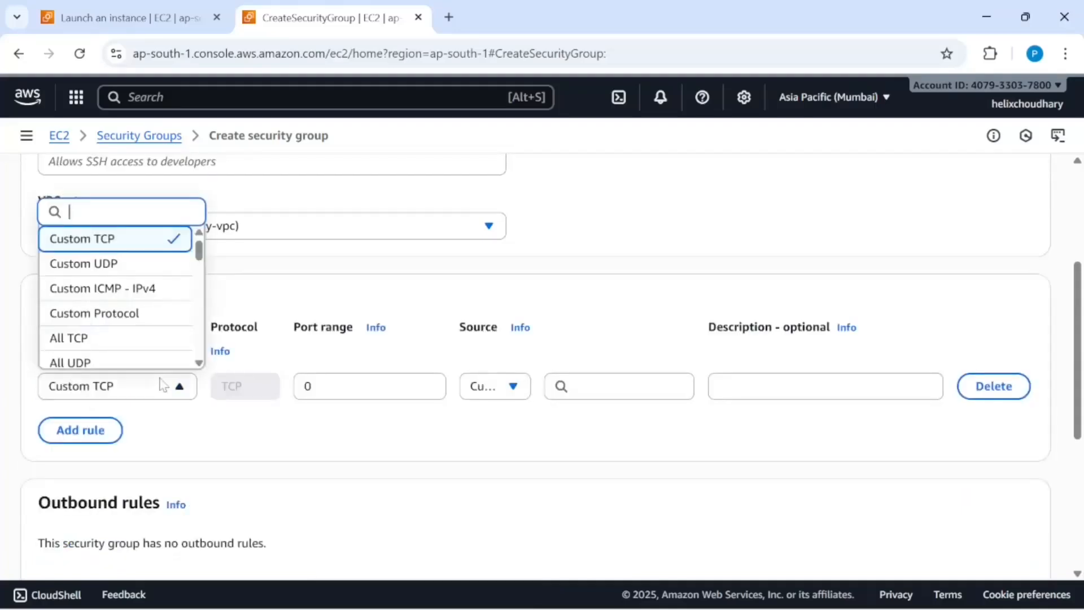
{"action": "type", "text": "ssh"}
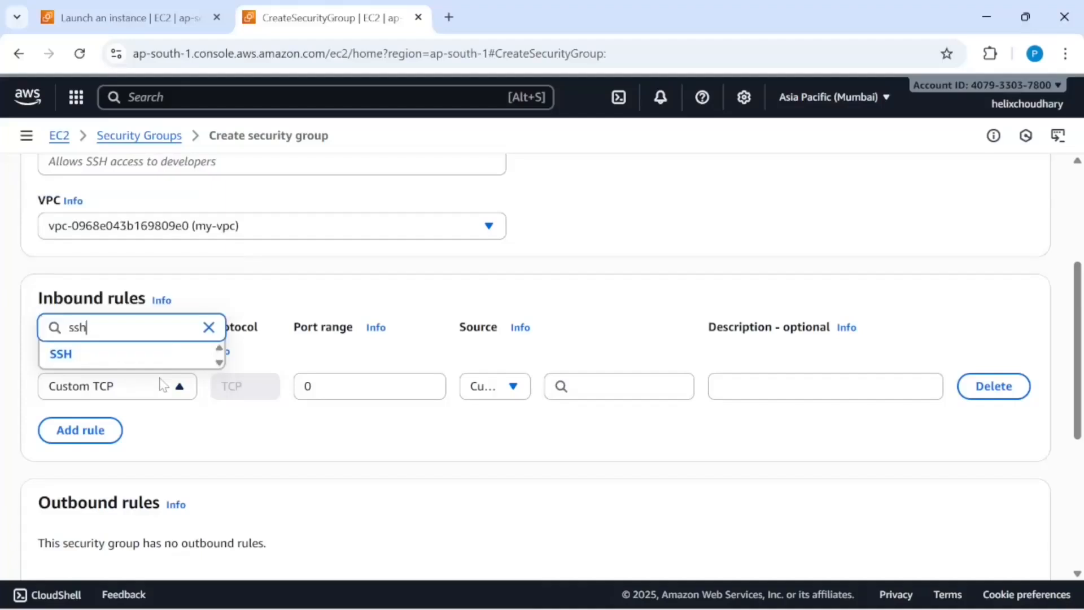
{"action": "left_click", "coordinate": [115, 356]}
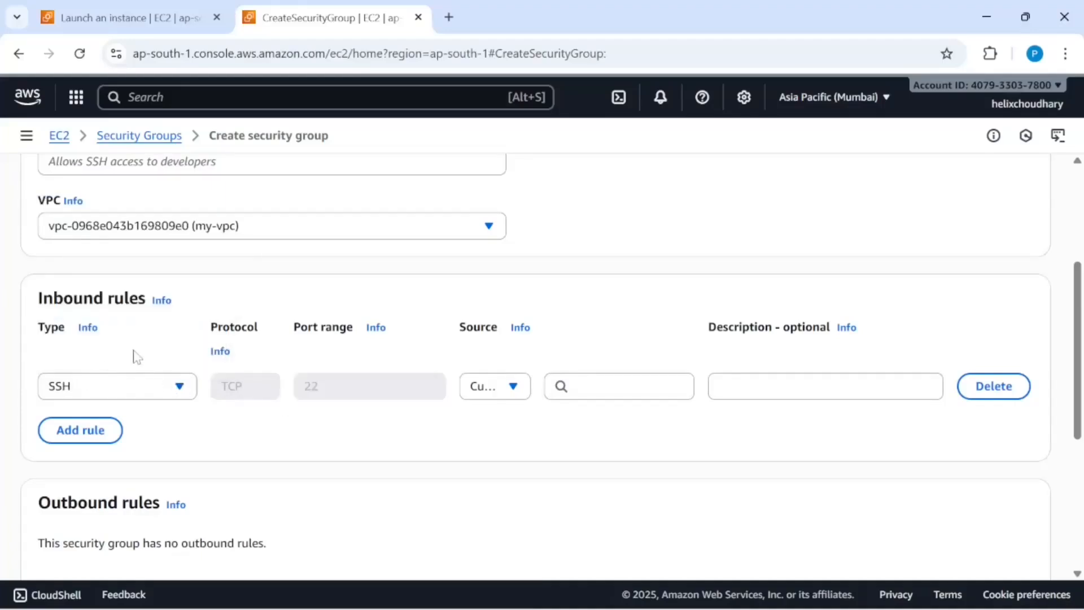
Set the SSH rule's custom source to 10.1.200.0/24 and describe it as "SSH From Bastion Host"
{"action": "left_click", "coordinate": [499, 393]}
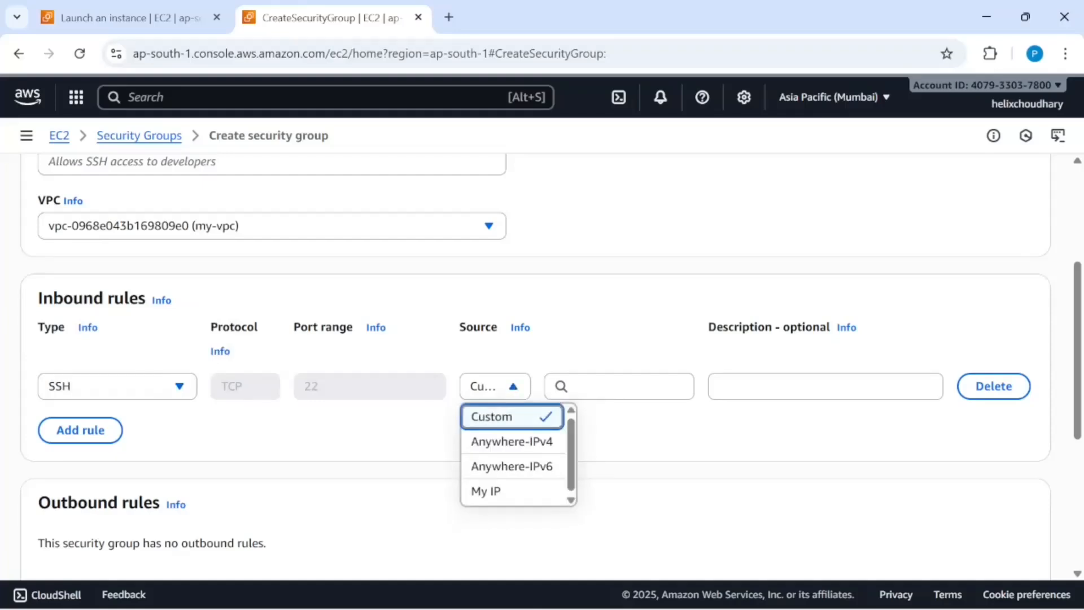
{"action": "left_click", "coordinate": [609, 386]}
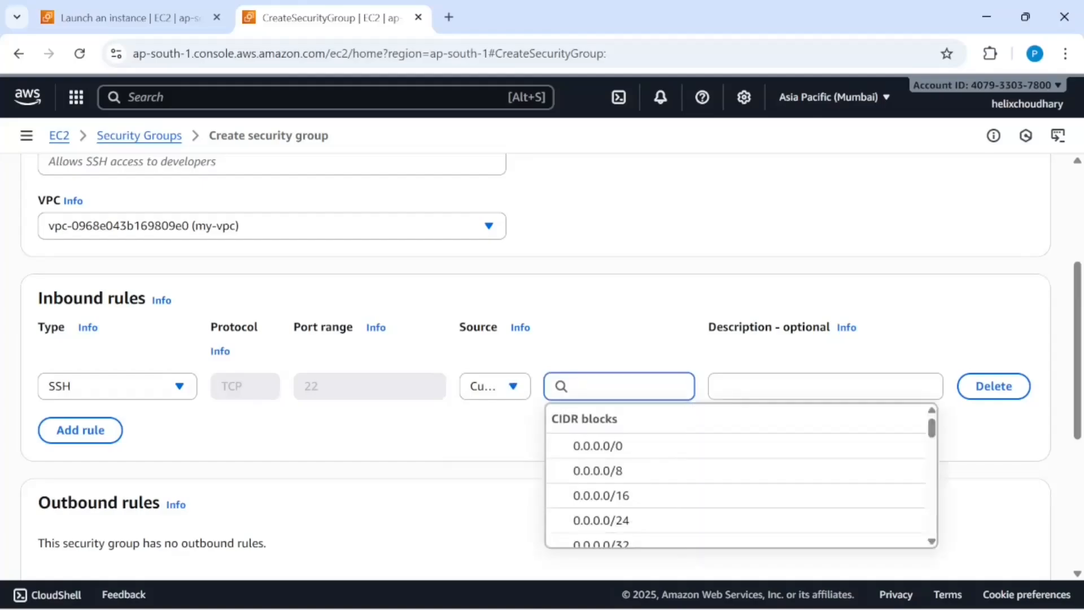
{"action": "key", "text": "alt+Tab"}
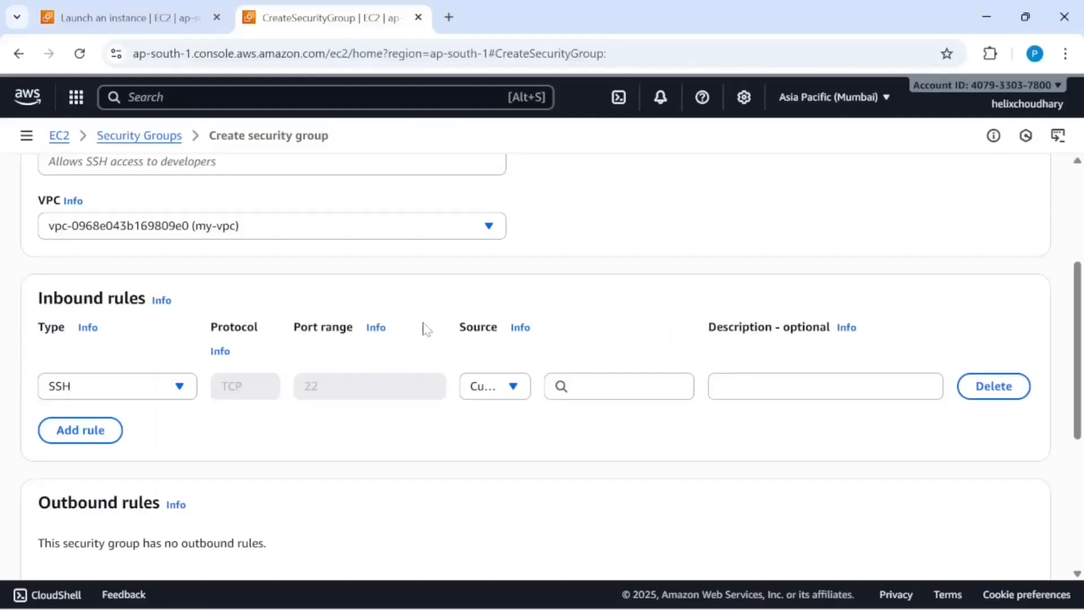
{"action": "left_click", "coordinate": [592, 385]}
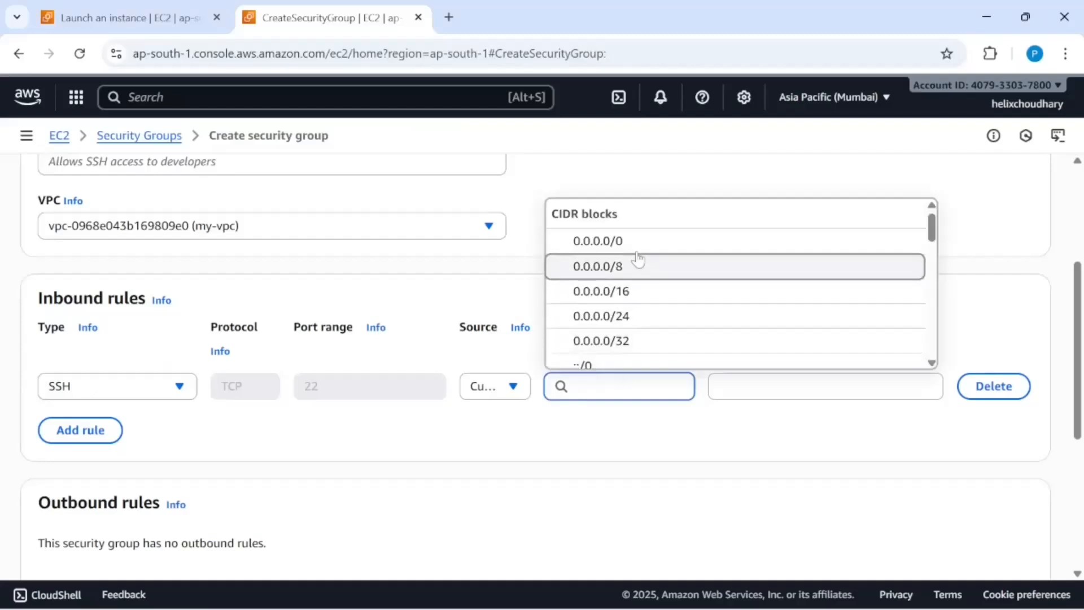
{"action": "key", "text": "Down"}
{"action": "key", "text": "Down"}
{"action": "key", "text": "Down"}
{"action": "key", "text": "Down"}
{"action": "key", "text": "Down"}
{"action": "type", "text": "10"}
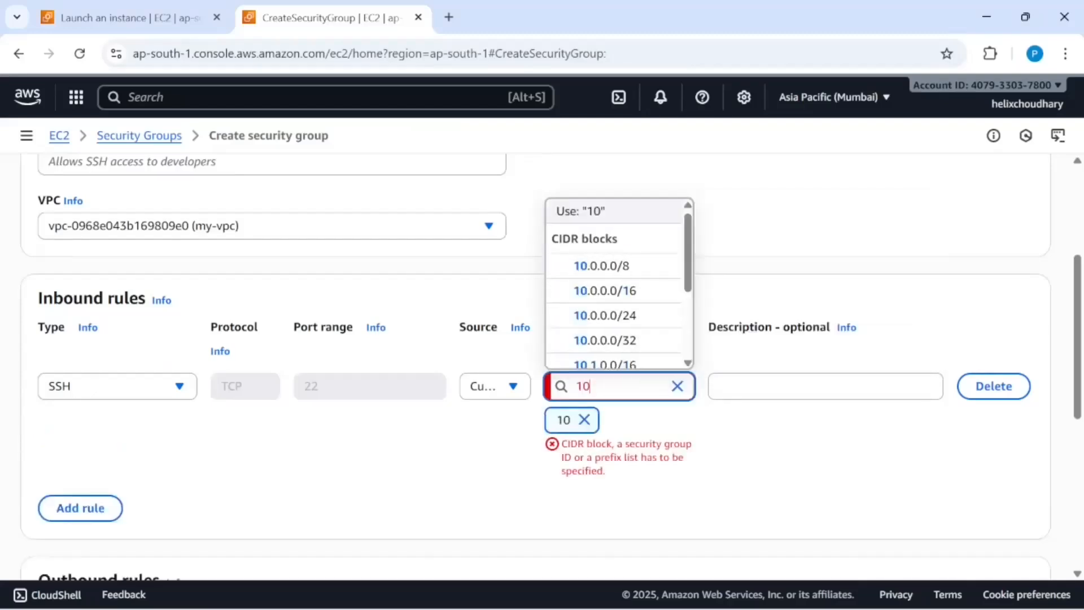
{"action": "type", "text": "."}
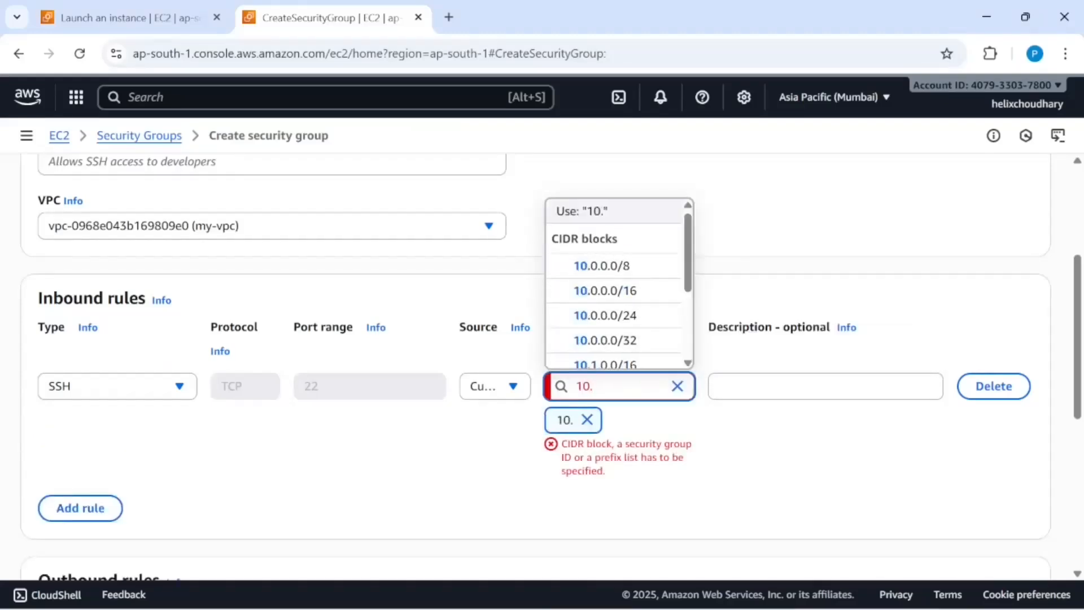
{"action": "type", "text": "1."}
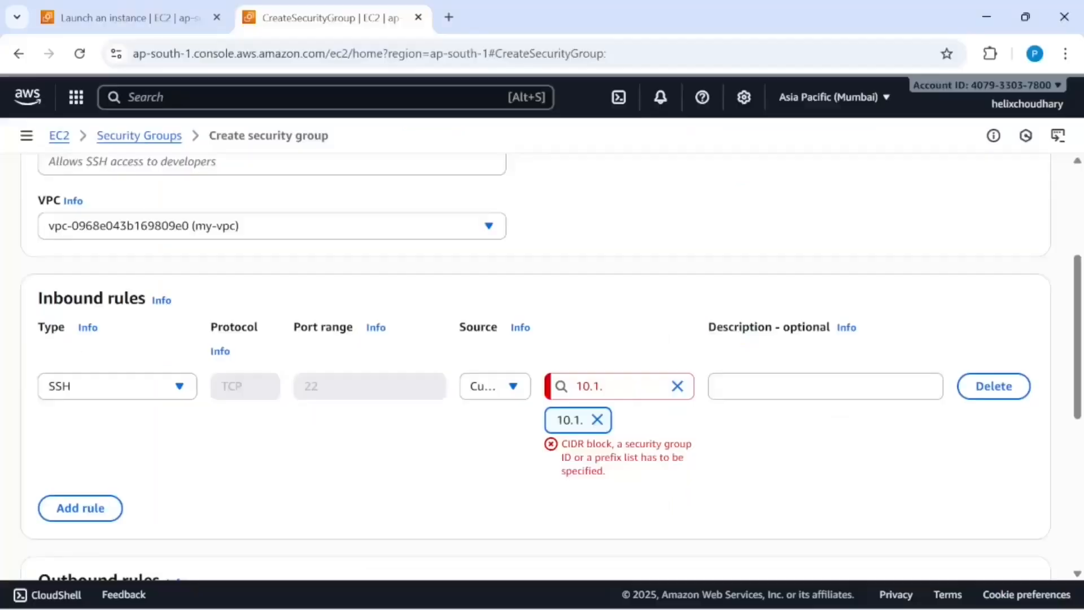
{"action": "type", "text": "200"}
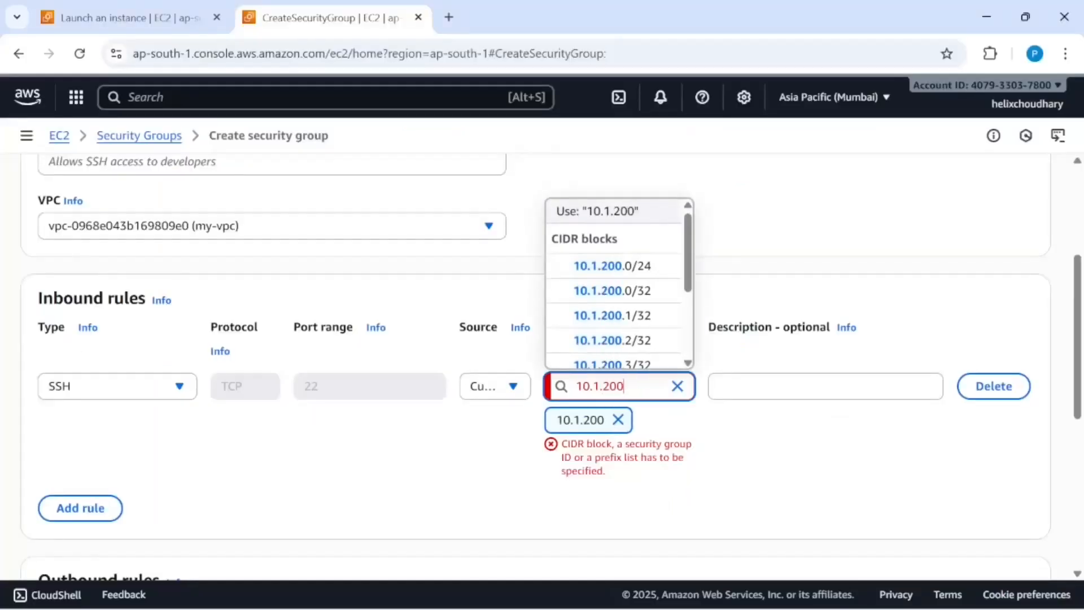
{"action": "type", "text": ".0/24"}
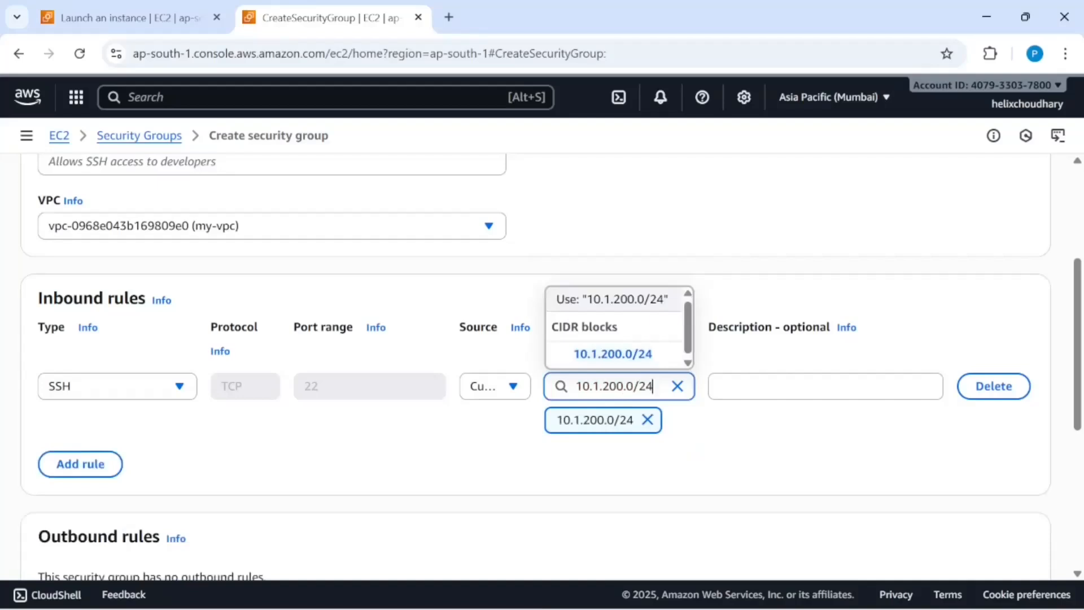
{"action": "left_click", "coordinate": [695, 453]}
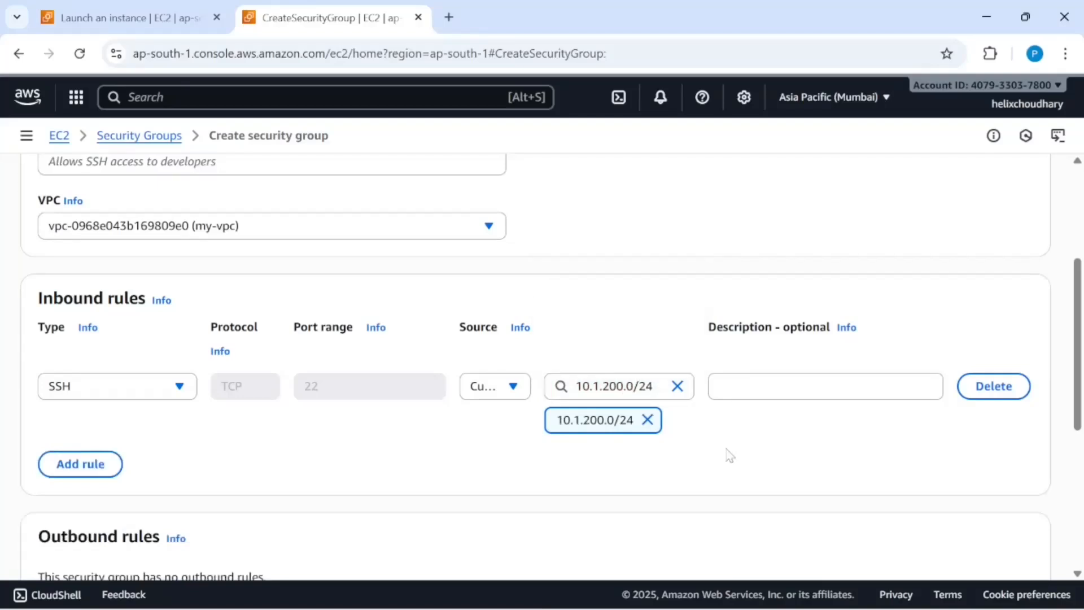
{"action": "left_click", "coordinate": [753, 388]}
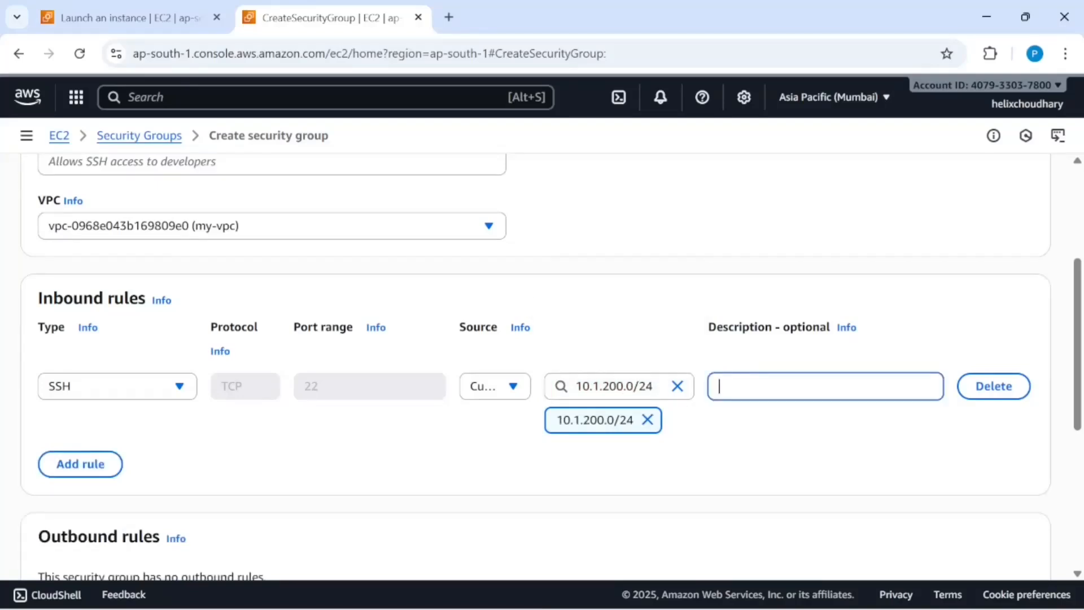
{"action": "type", "text": "SSH From Bastion Host"}
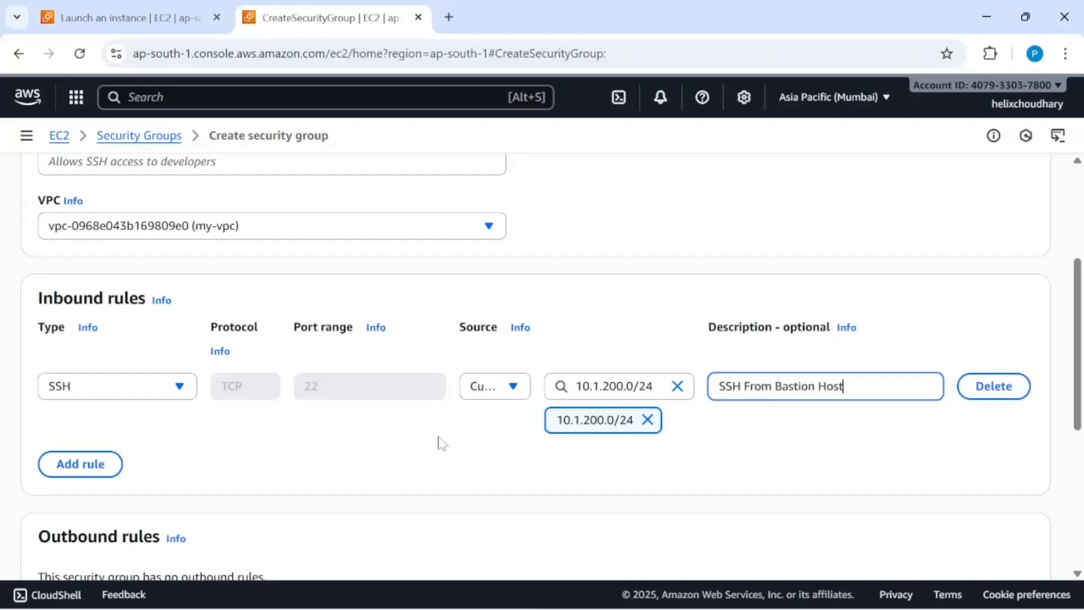
Set the security group's required description to "SSH from Management Subnet"
{"action": "scroll", "coordinate": [438, 443], "scroll_direction": "down", "scroll_amount": 6}
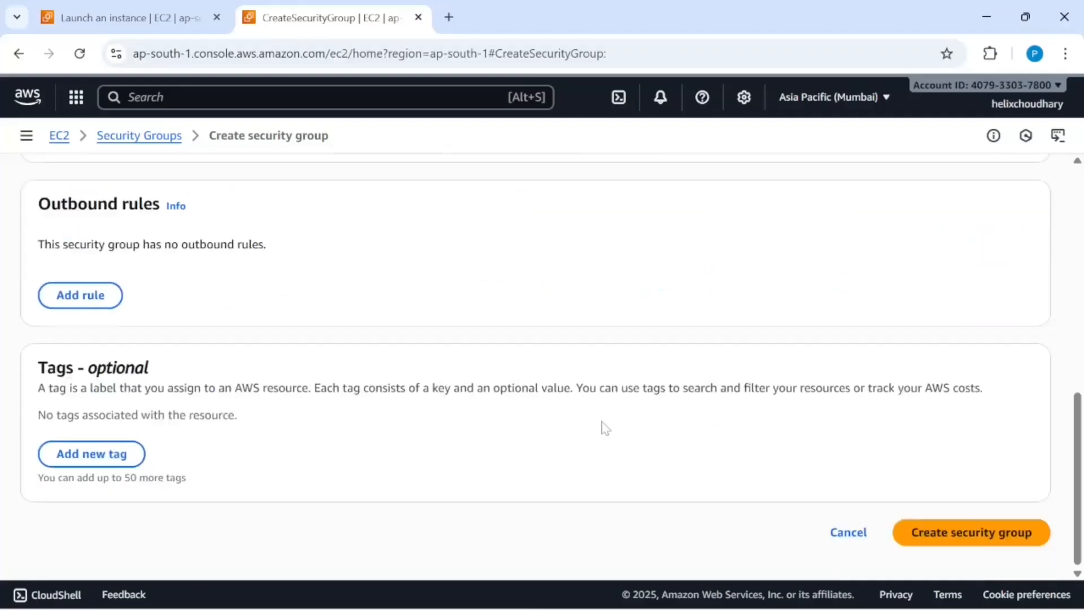
{"action": "left_click", "coordinate": [987, 534]}
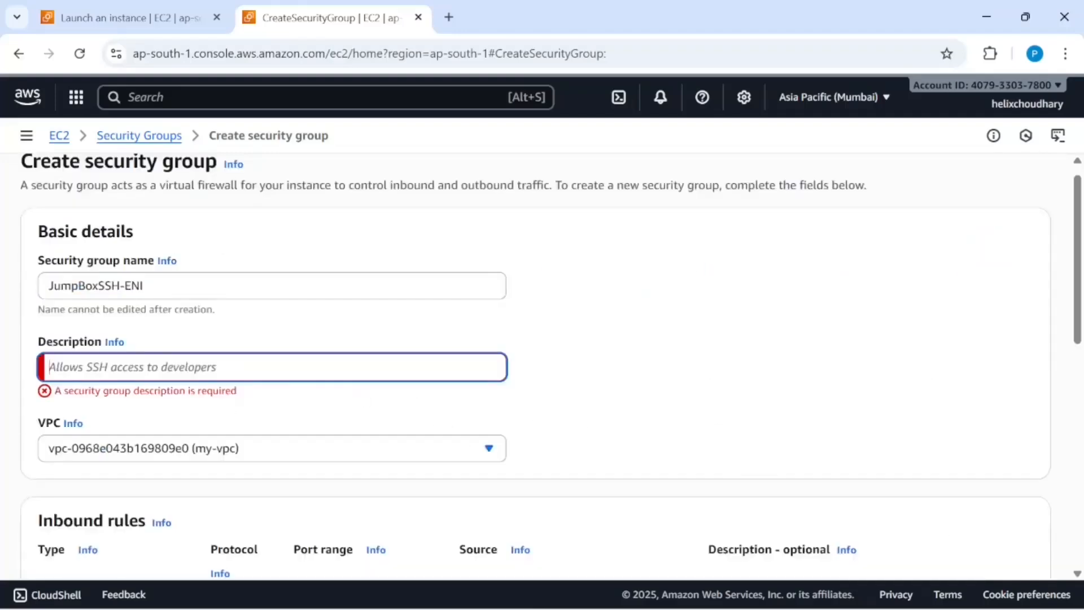
{"action": "type", "text": "SSH"}
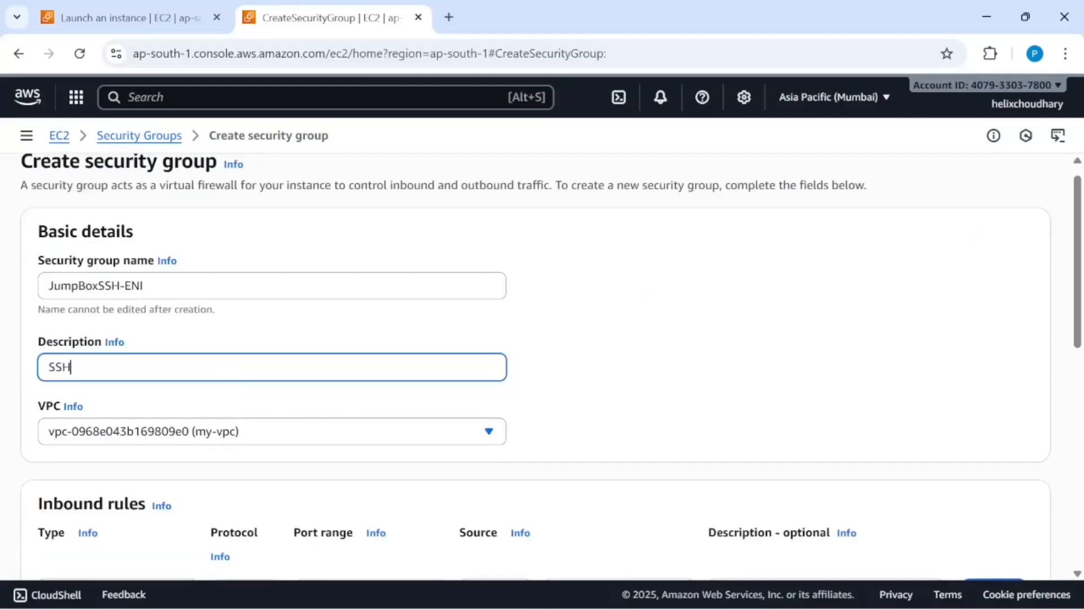
{"action": "type", "text": " from ba"}
{"action": "type", "text": "stio"}
{"action": "type", "text": "Management"}
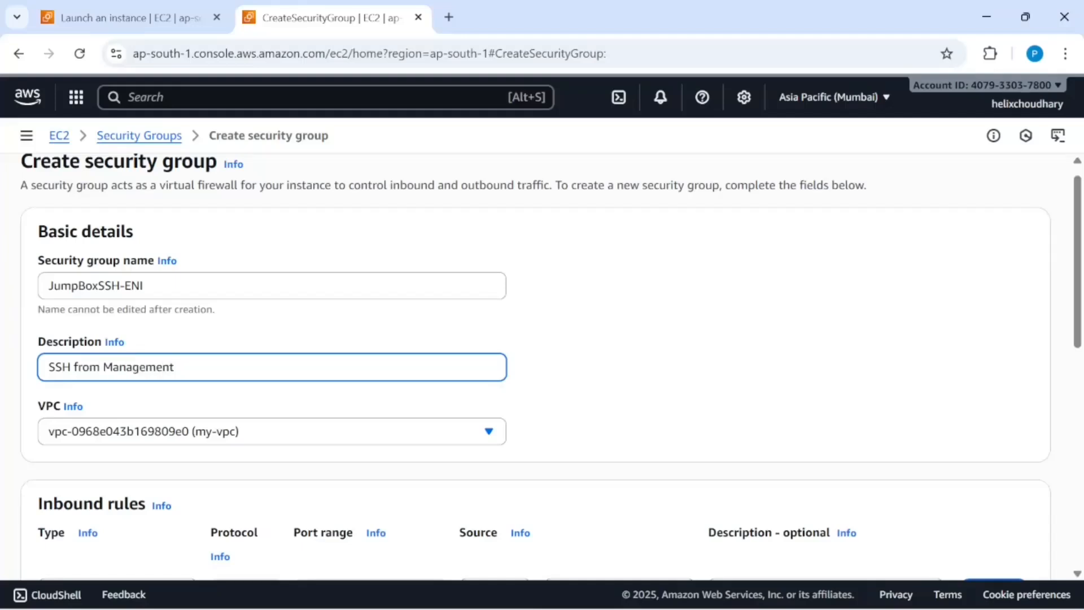
{"action": "type", "text": " Subnet"}
Replace the inbound SSH rule's description with "SSH from Management Subnet" and create the security group
{"action": "key", "text": "ctrl+a"}
{"action": "key", "text": "ctrl+c"}
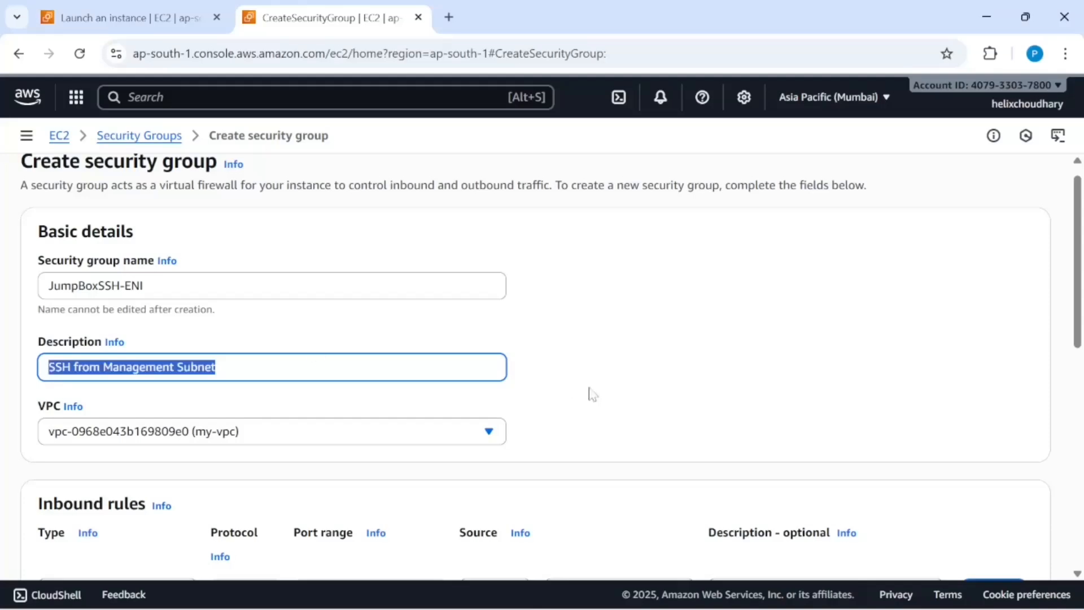
{"action": "scroll", "coordinate": [596, 397], "scroll_direction": "down", "scroll_amount": 5}
{"action": "left_click_drag", "start_coordinate": [847, 252], "coordinate": [680, 253]}
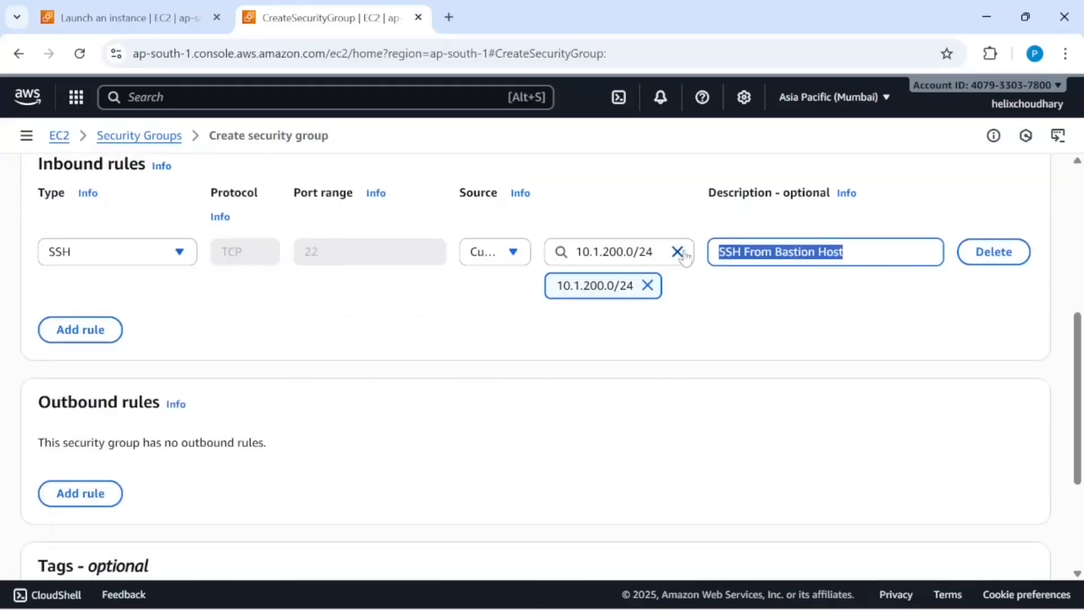
{"action": "key", "text": "ctrl+v"}
{"action": "scroll", "coordinate": [675, 411], "scroll_direction": "up", "scroll_amount": 6}
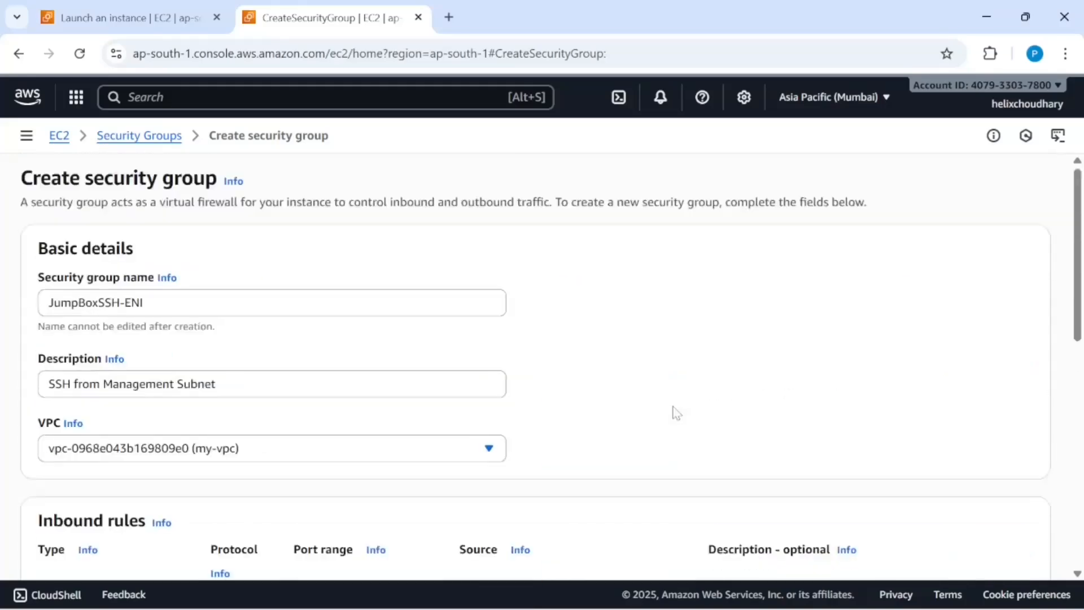
{"action": "scroll", "coordinate": [675, 412], "scroll_direction": "down", "scroll_amount": 10}
{"action": "left_click", "coordinate": [952, 538]}
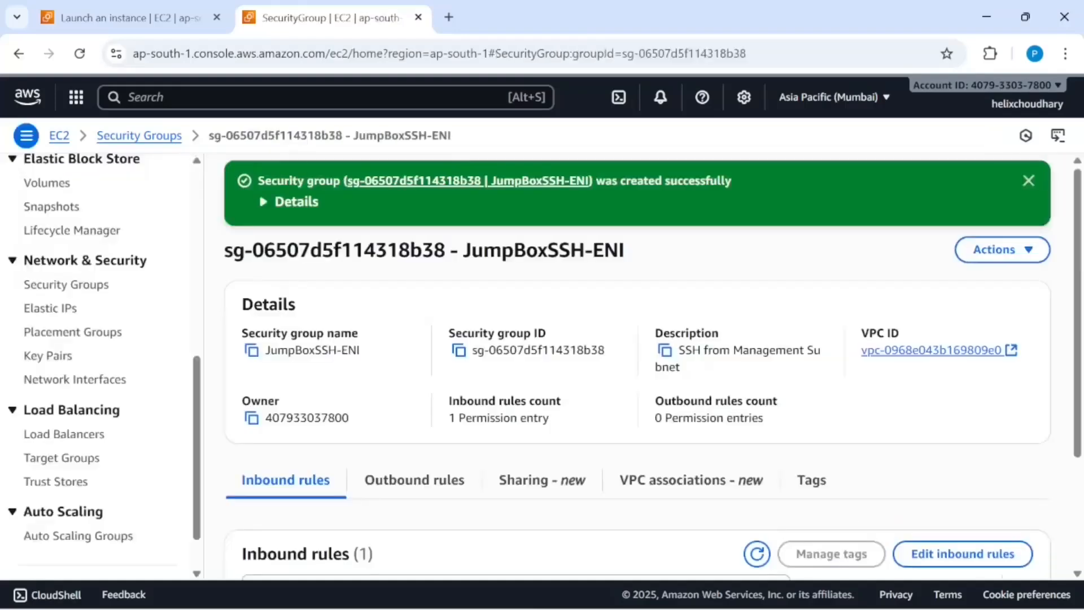
Start creating a network interface in EC2 with the description MGMT-ENI-AppServer
{"action": "scroll", "coordinate": [68, 275], "scroll_direction": "up", "scroll_amount": 3}
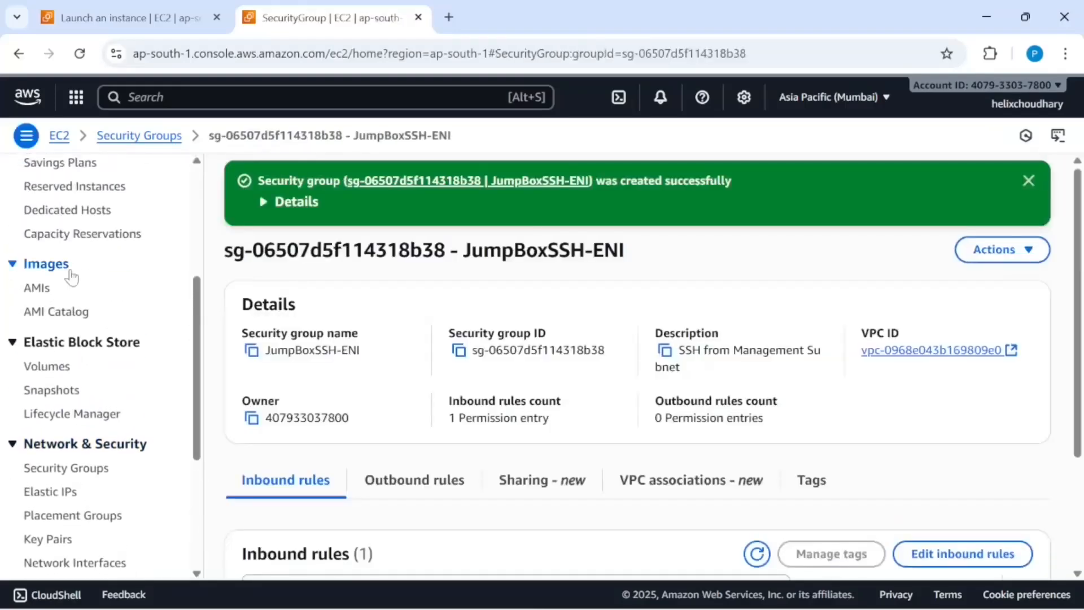
{"action": "scroll", "coordinate": [71, 277], "scroll_direction": "up", "scroll_amount": 5}
{"action": "scroll", "coordinate": [73, 429], "scroll_direction": "down", "scroll_amount": 8}
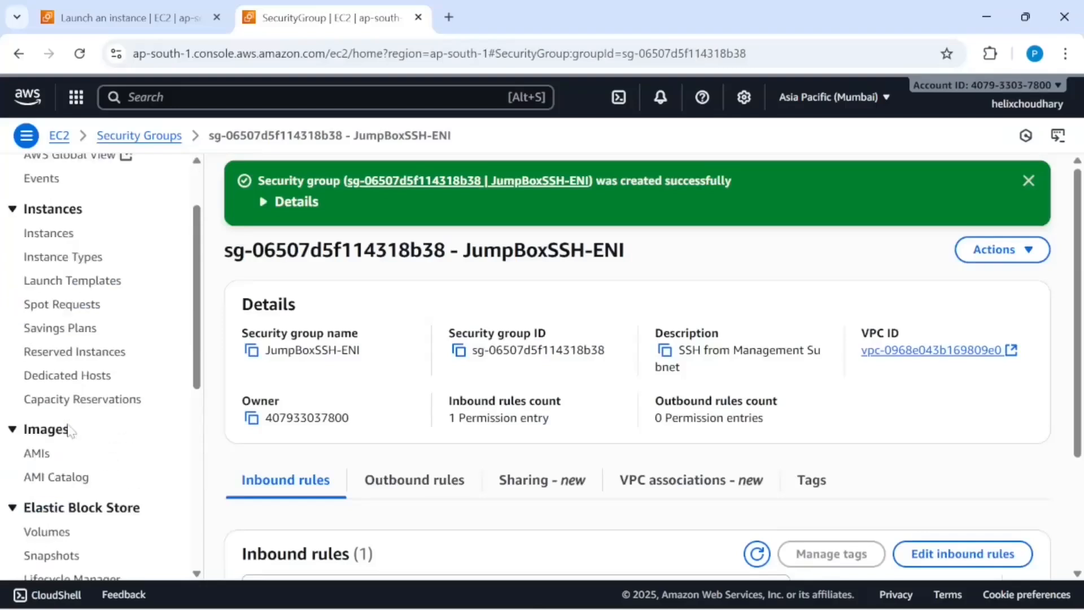
{"action": "left_click", "coordinate": [99, 346]}
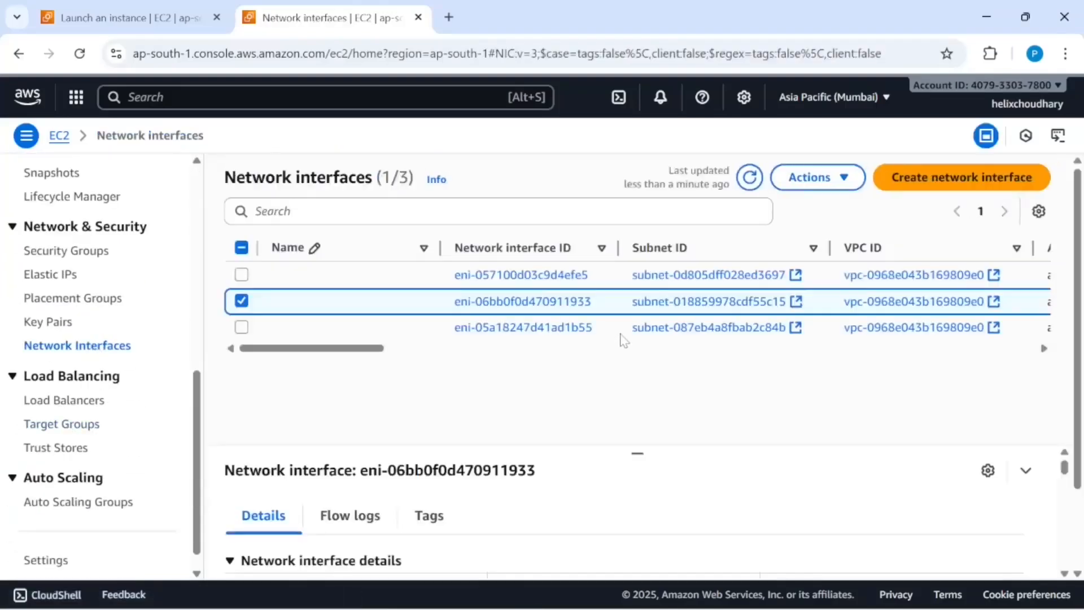
{"action": "left_click", "coordinate": [919, 192]}
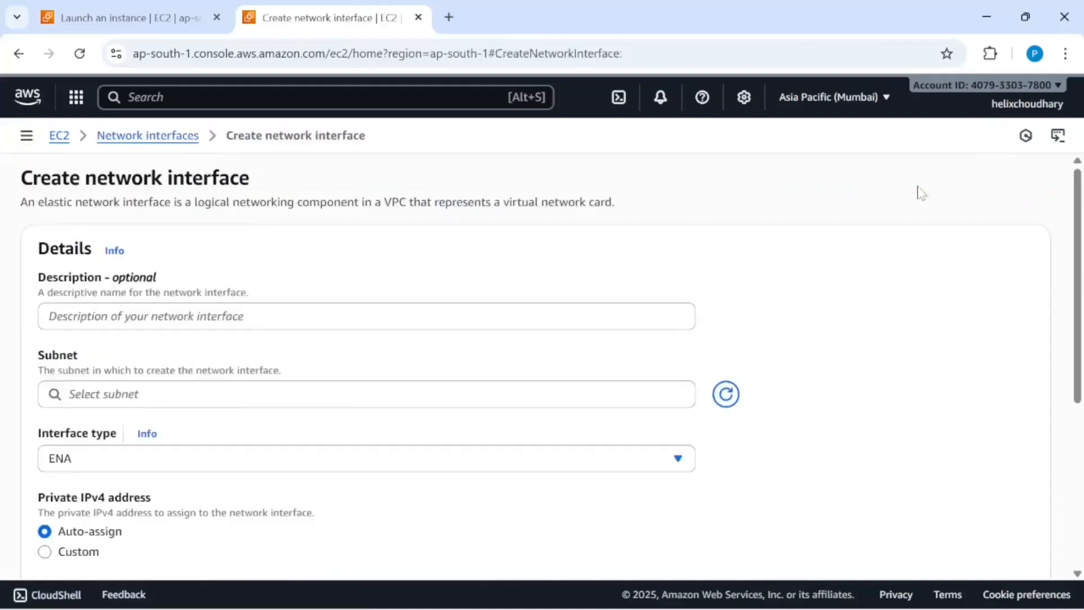
{"action": "left_click", "coordinate": [366, 316]}
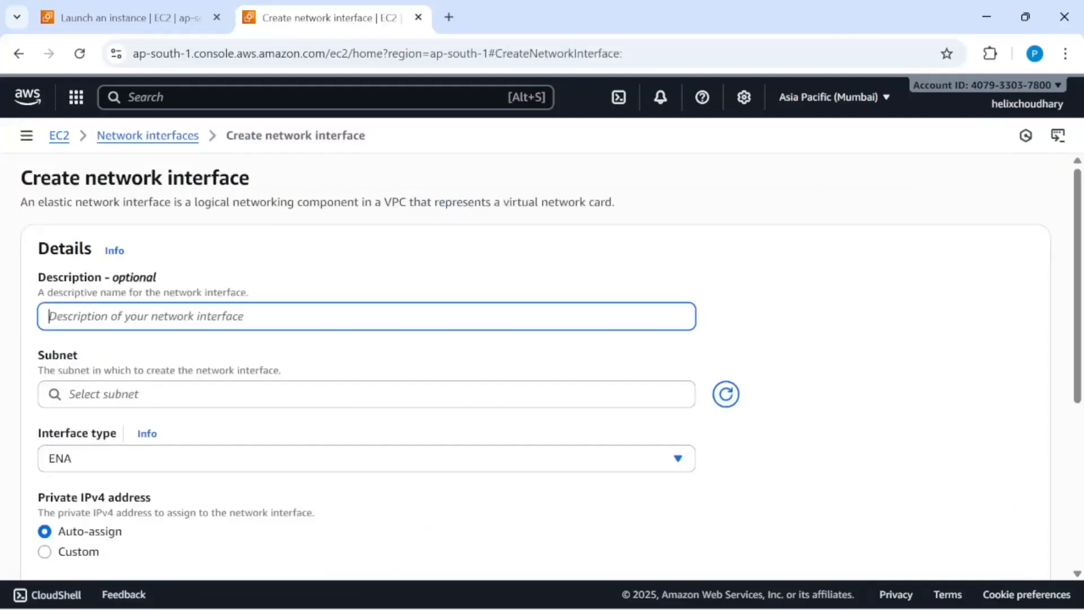
{"action": "type", "text": "MGMT-ENI-AppServer"}
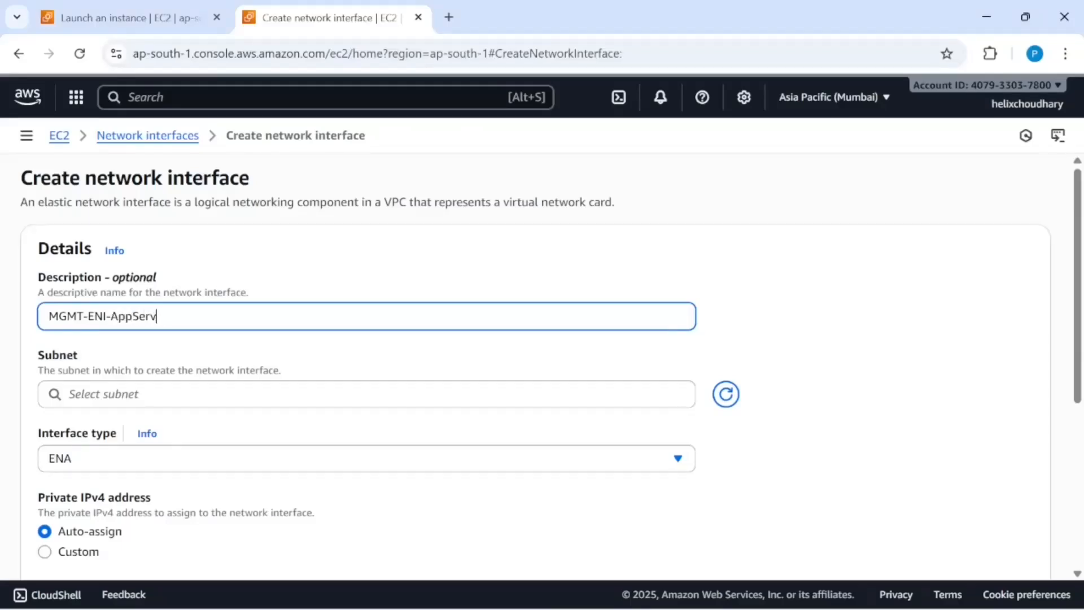
Place the network interface in the my-mgmt-subnet subnet
{"action": "scroll", "coordinate": [542, 367], "scroll_direction": "down", "scroll_amount": 2}
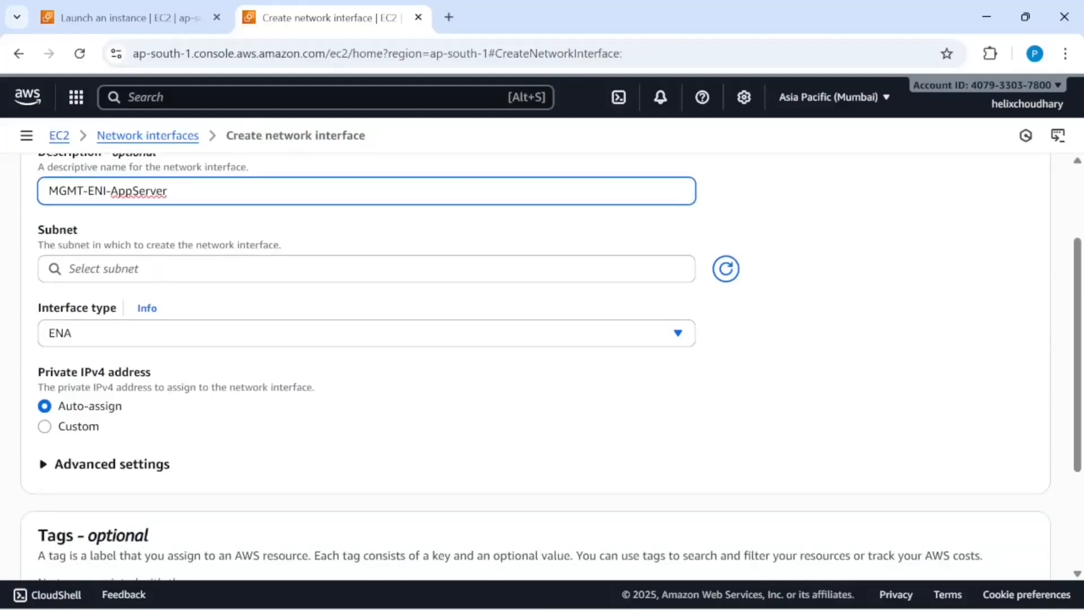
{"action": "left_click", "coordinate": [169, 269]}
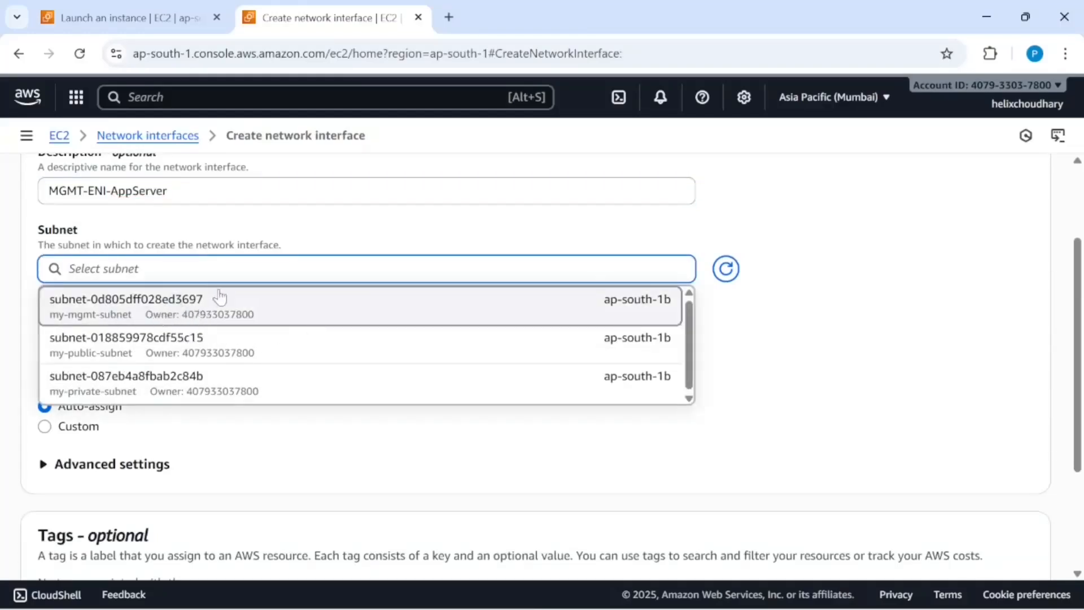
{"action": "key", "text": "alt+Tab"}
{"action": "left_click", "coordinate": [131, 314]}
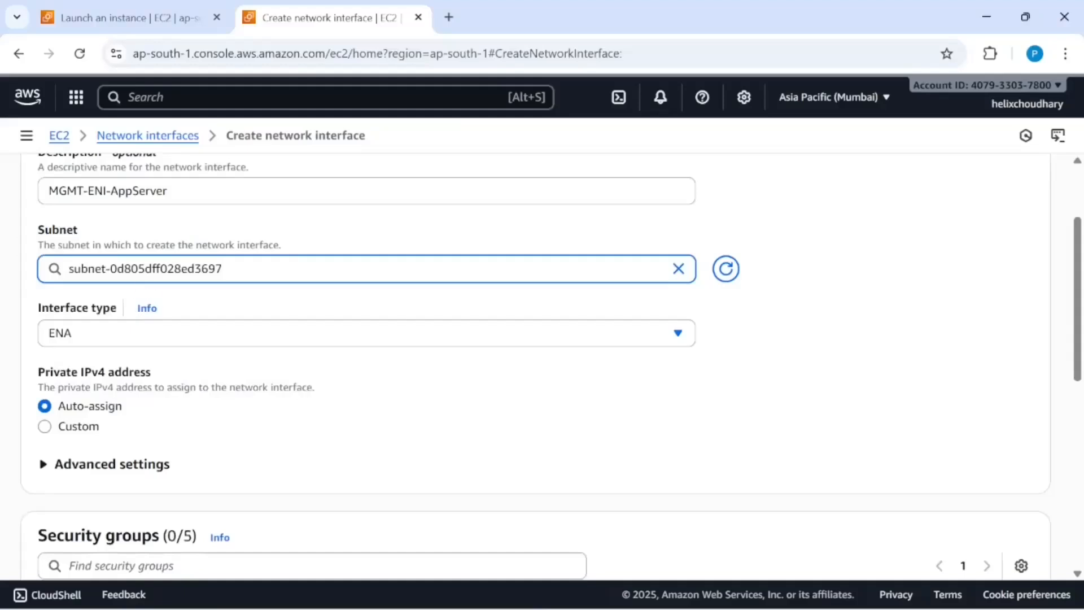
{"action": "left_click", "coordinate": [237, 269]}
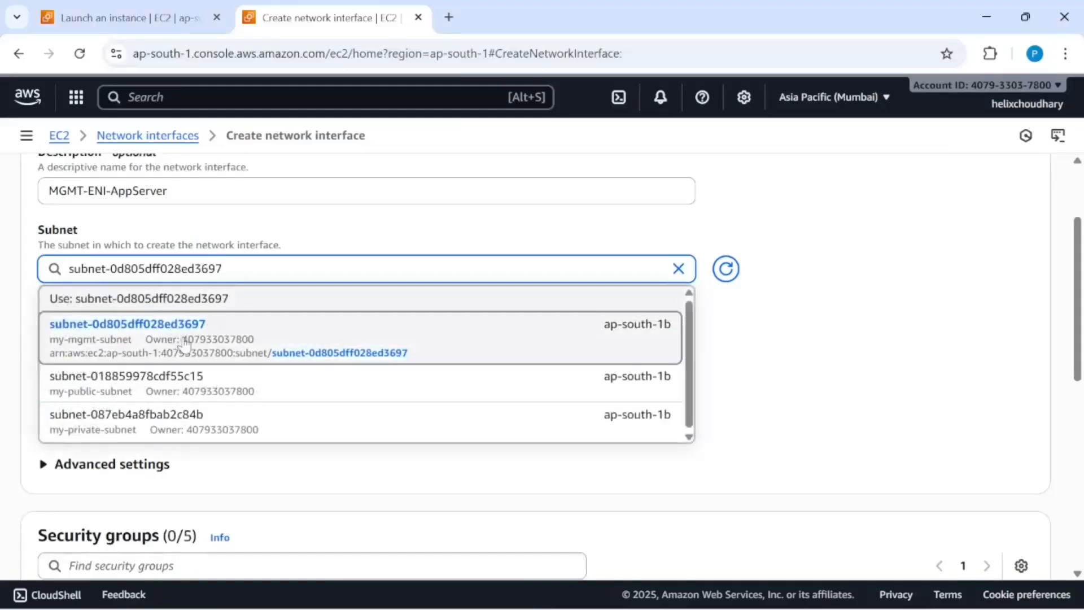
{"action": "left_click", "coordinate": [120, 350]}
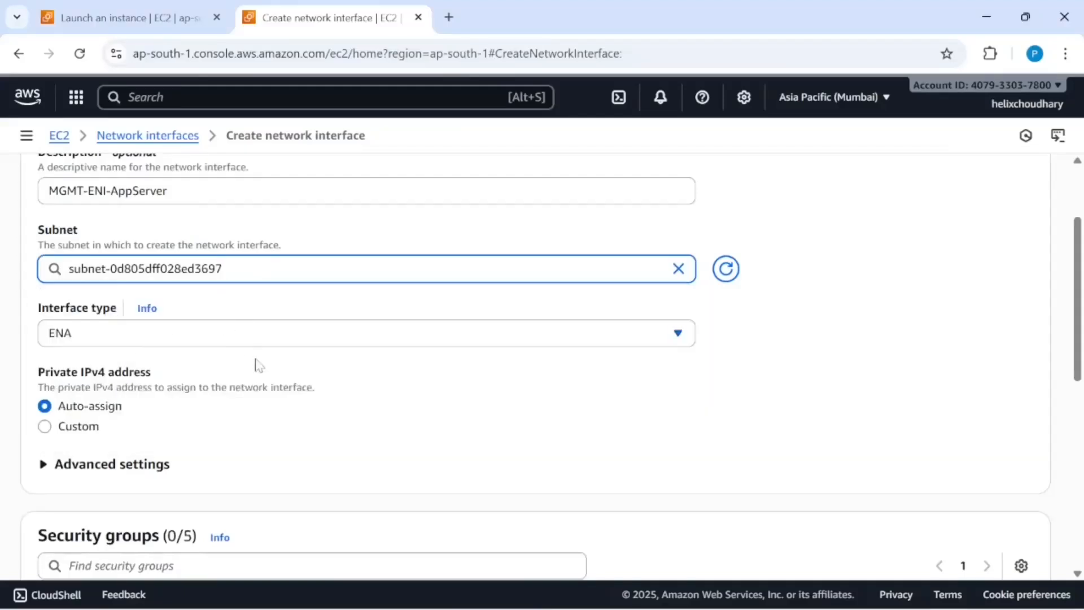
Assign the JumpBoxSSH-ENI security group to the network interface and create the interface
{"action": "scroll", "coordinate": [257, 363], "scroll_direction": "down", "scroll_amount": 2}
{"action": "scroll", "coordinate": [257, 363], "scroll_direction": "down", "scroll_amount": 4}
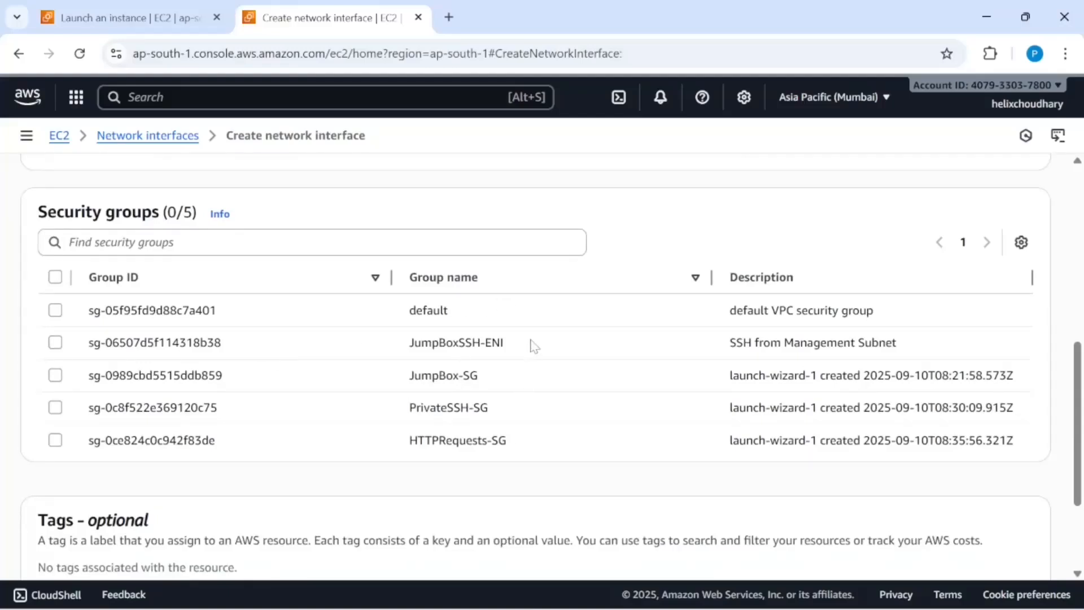
{"action": "left_click_drag", "start_coordinate": [793, 343], "coordinate": [851, 339]}
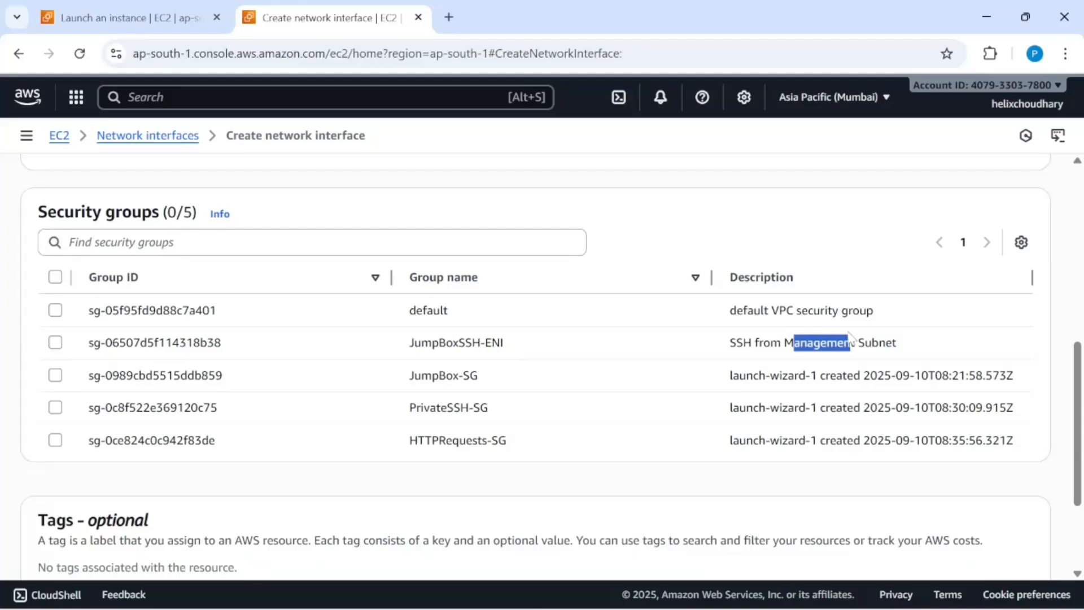
{"action": "left_click", "coordinate": [56, 342]}
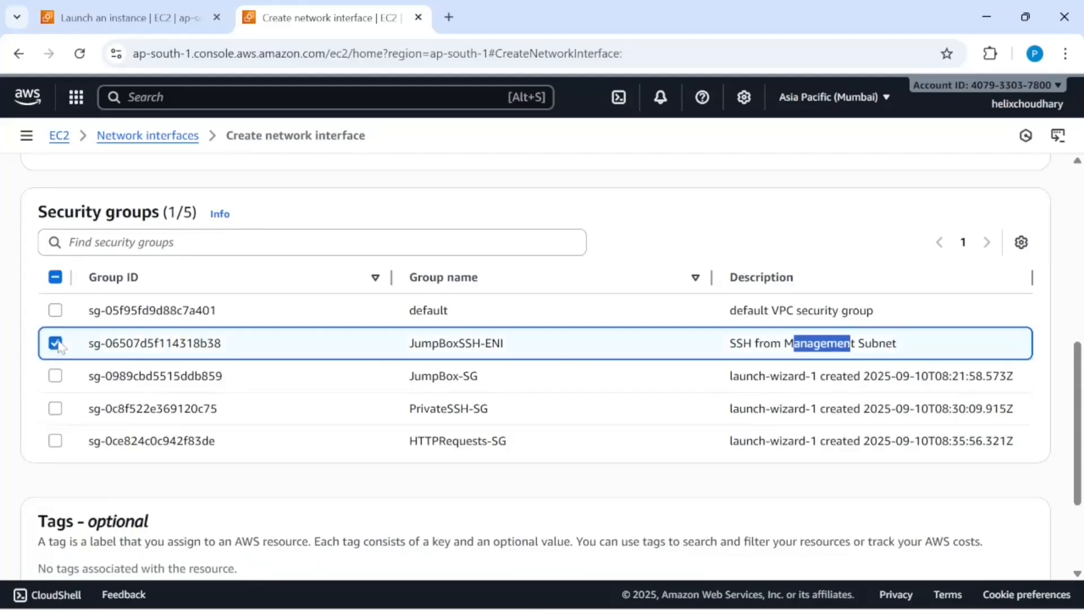
{"action": "scroll", "coordinate": [541, 471], "scroll_direction": "down", "scroll_amount": 3}
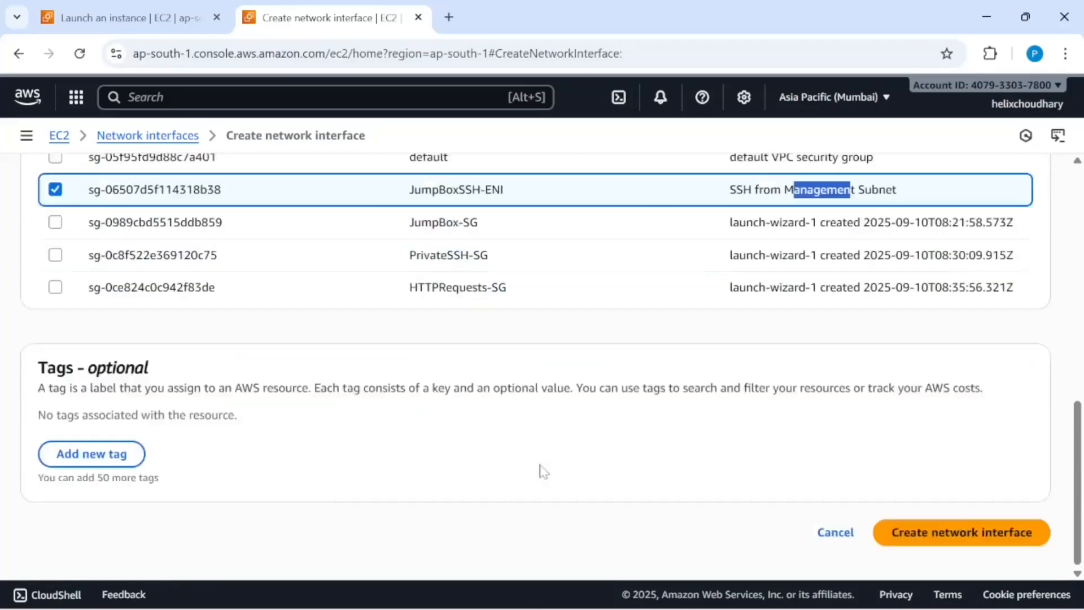
{"action": "left_click", "coordinate": [926, 532]}
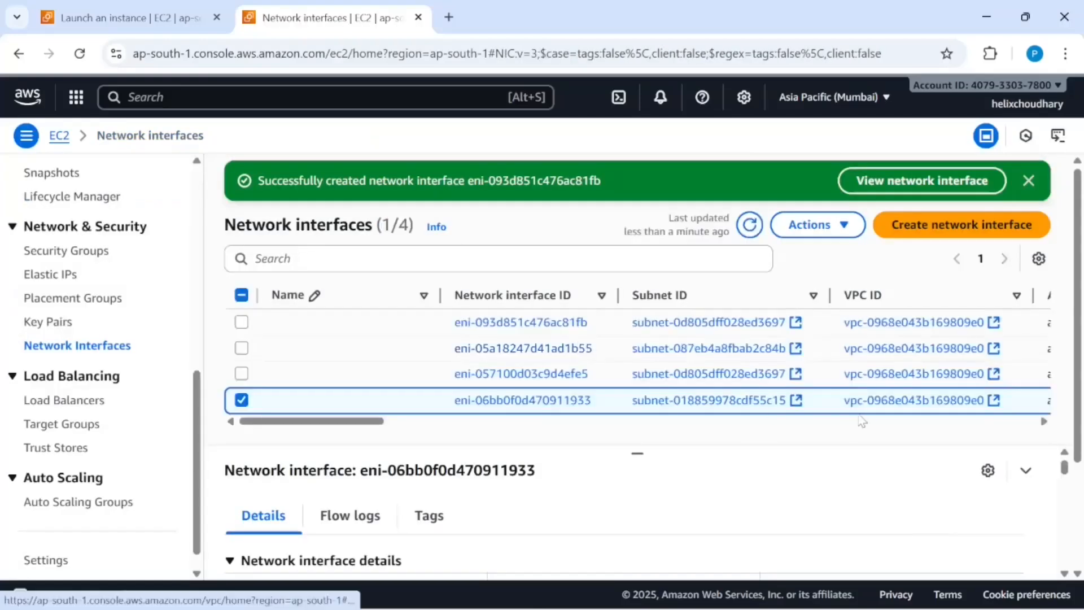
Name the new network interface MGMT-ENI-AppServer, reusing the text of its description
{"action": "scroll", "coordinate": [734, 349], "scroll_direction": "right", "scroll_amount": 5}
{"action": "scroll", "coordinate": [761, 351], "scroll_direction": "right", "scroll_amount": 5}
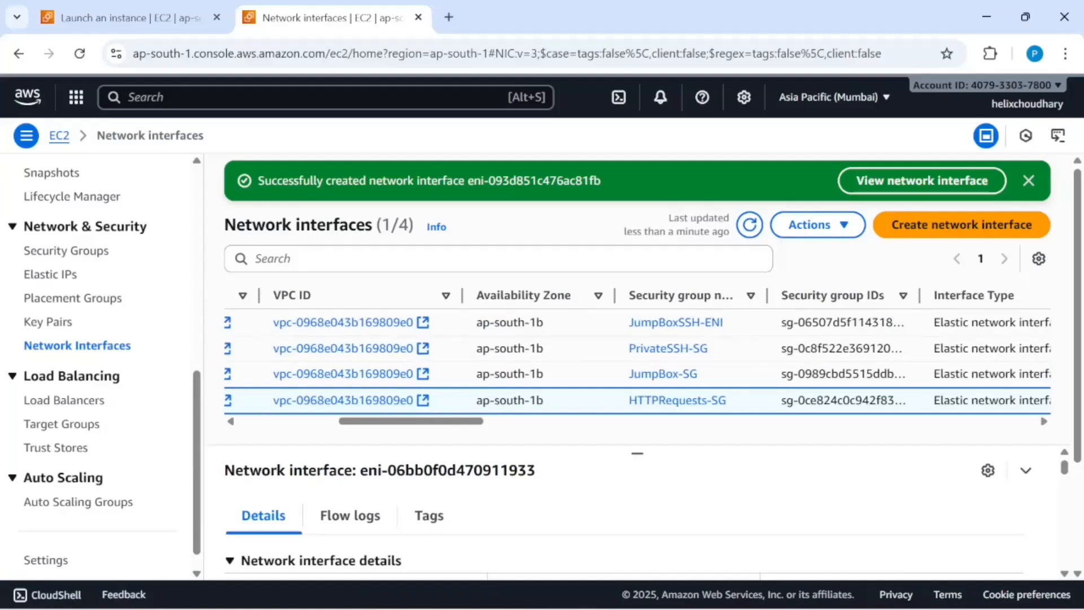
{"action": "scroll", "coordinate": [812, 355], "scroll_direction": "right", "scroll_amount": 5}
{"action": "scroll", "coordinate": [811, 355], "scroll_direction": "right", "scroll_amount": 1}
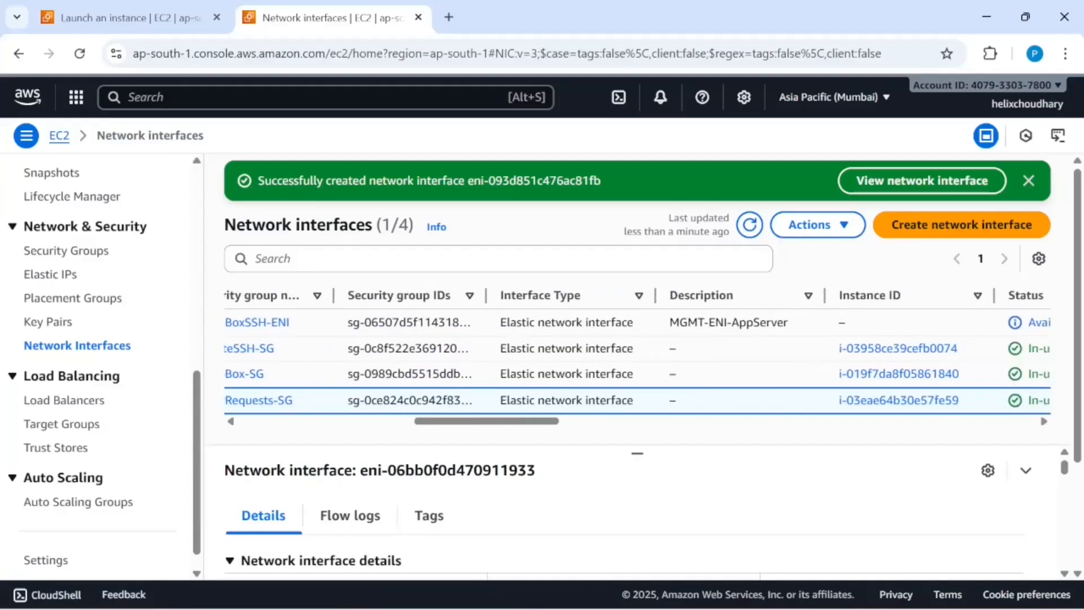
{"action": "left_click_drag", "start_coordinate": [792, 324], "coordinate": [671, 327]}
{"action": "key", "text": "ctrl+c"}
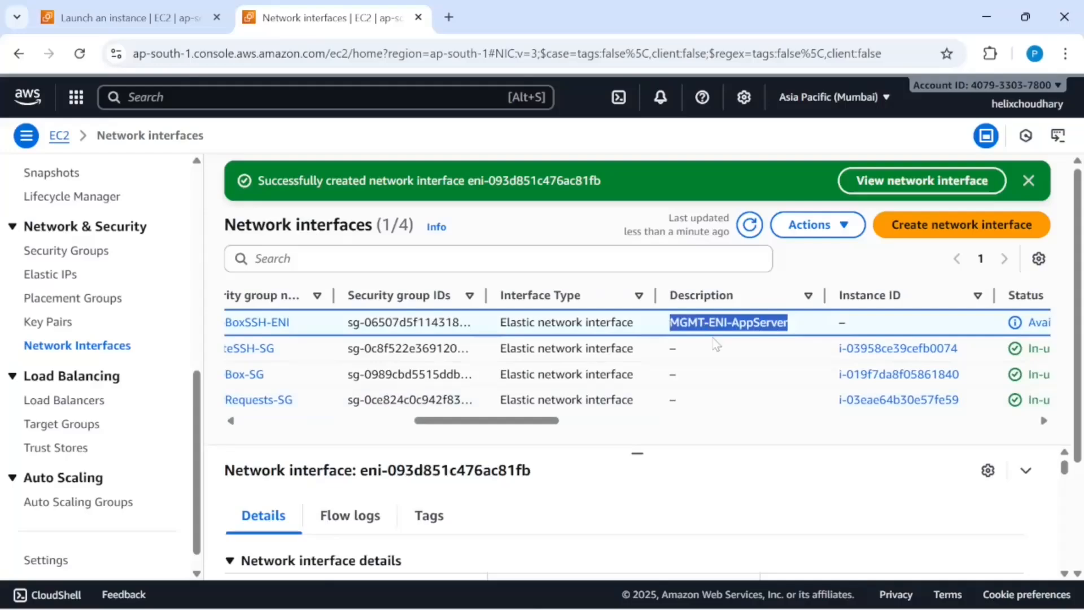
{"action": "scroll", "coordinate": [570, 367], "scroll_direction": "left", "scroll_amount": 10}
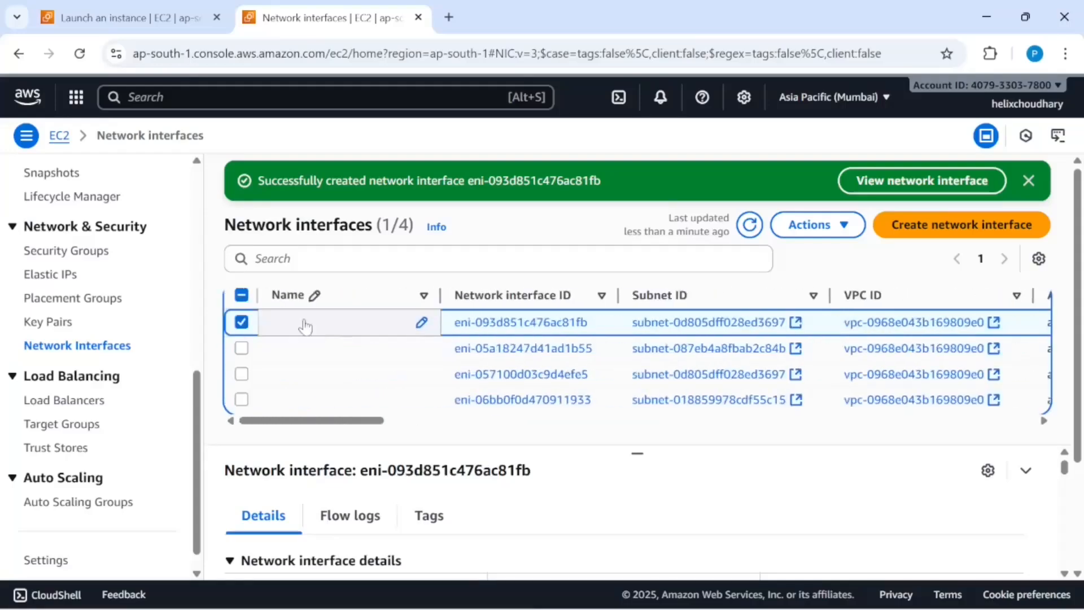
{"action": "left_click", "coordinate": [304, 327]}
{"action": "key", "text": "ctrl+v"}
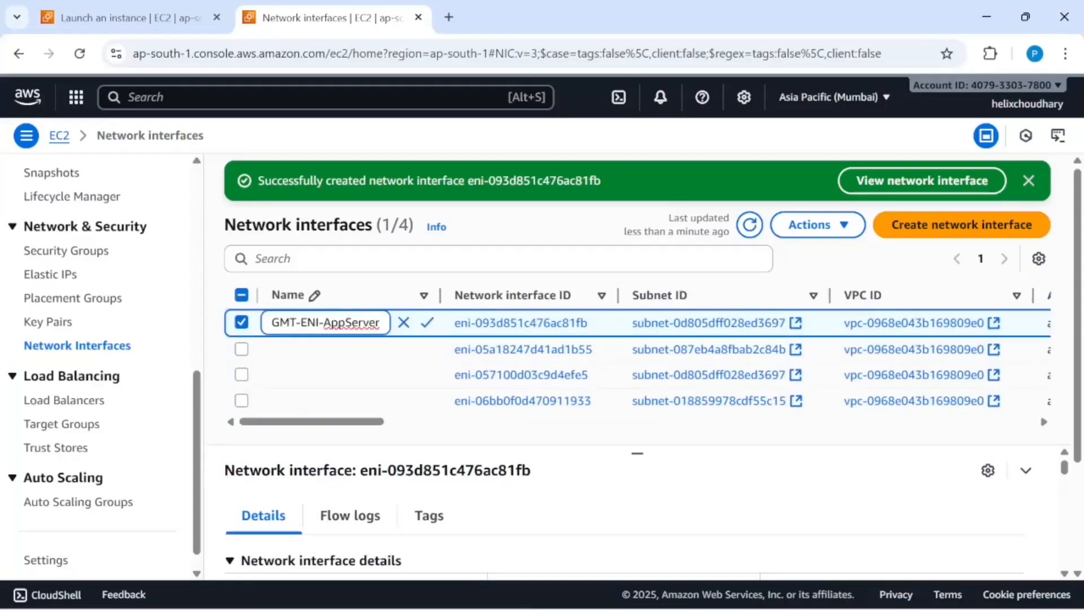
{"action": "left_click", "coordinate": [425, 323]}
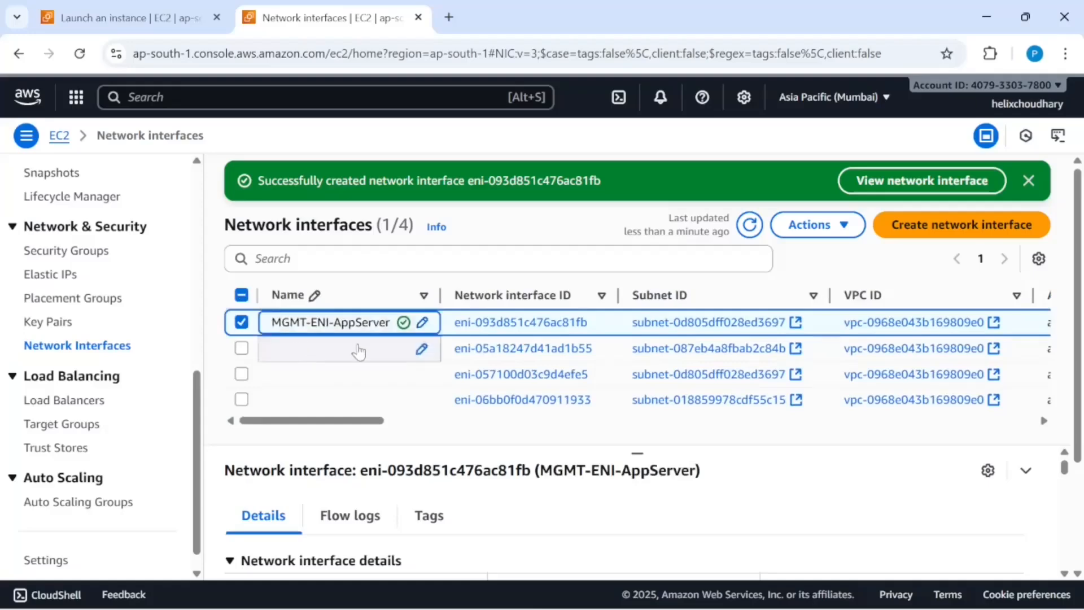
Check the MGMT-ENI-AppServer network interface's status and attach it to the AppServer instance in my-vpc
{"action": "scroll", "coordinate": [678, 378], "scroll_direction": "right", "scroll_amount": 10}
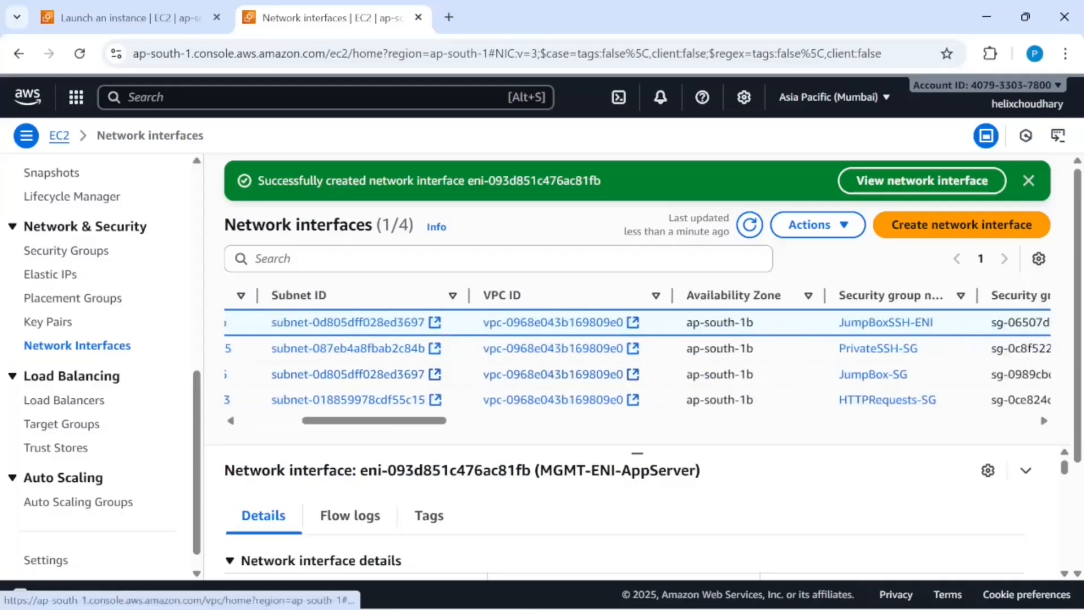
{"action": "scroll", "coordinate": [726, 378], "scroll_direction": "right", "scroll_amount": 10}
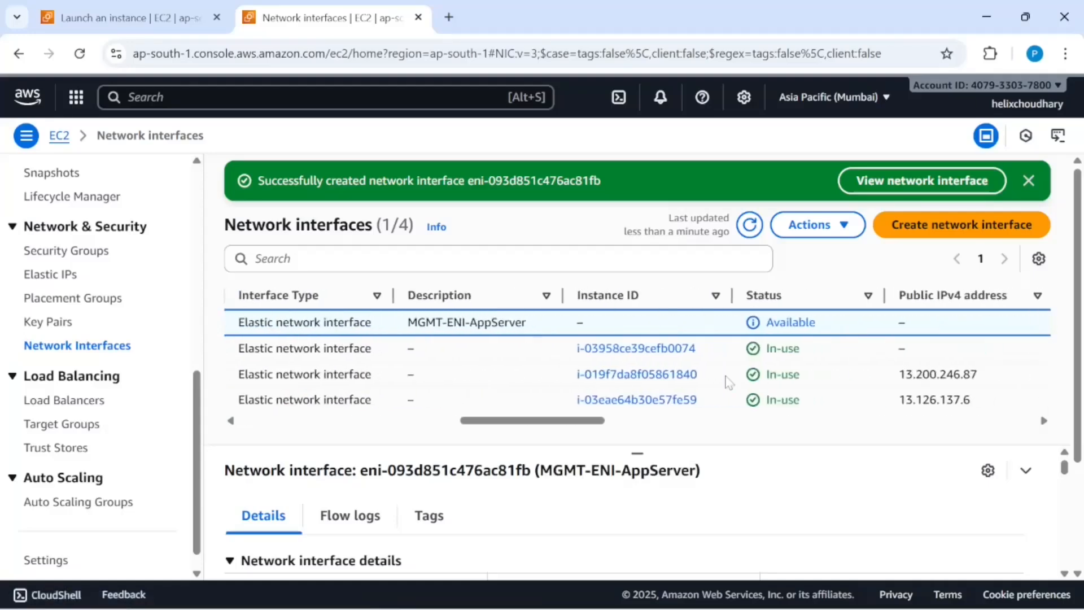
{"action": "left_click_drag", "start_coordinate": [825, 326], "coordinate": [761, 332]}
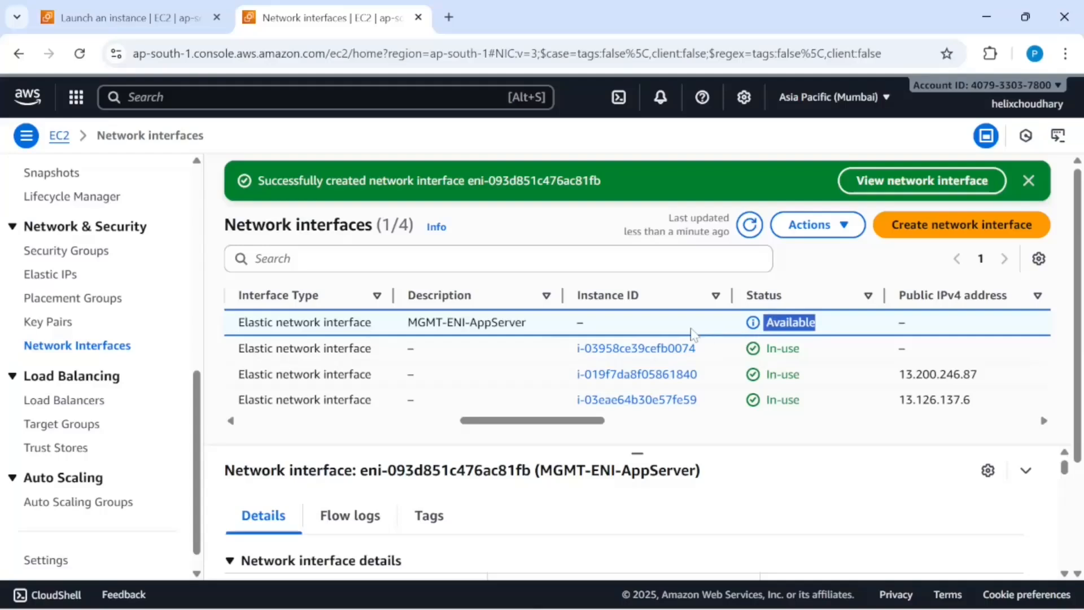
{"action": "scroll", "coordinate": [687, 333], "scroll_direction": "left", "scroll_amount": 10}
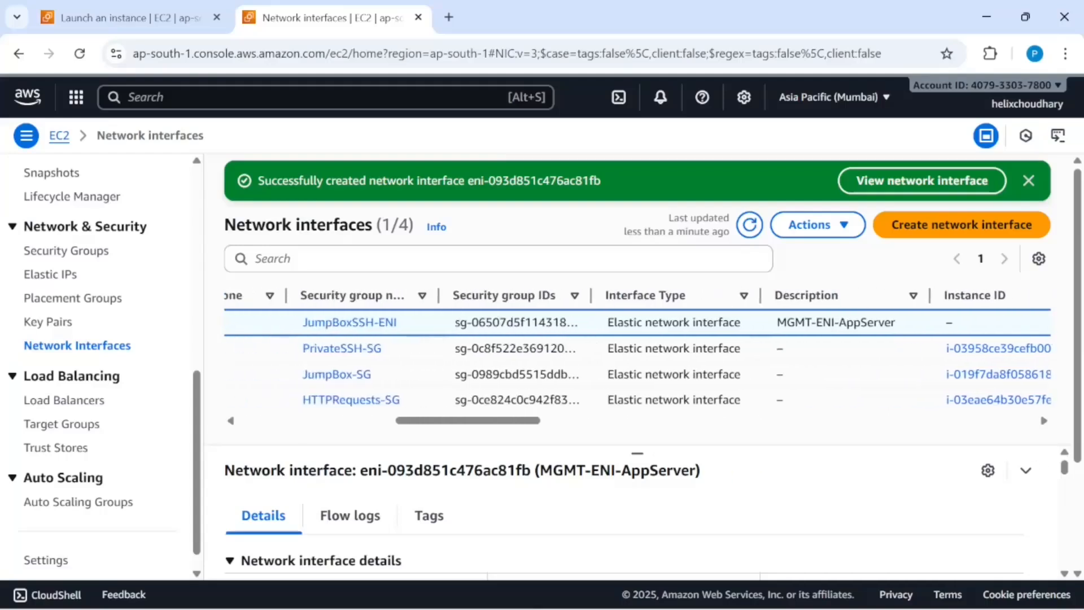
{"action": "left_click", "coordinate": [846, 225]}
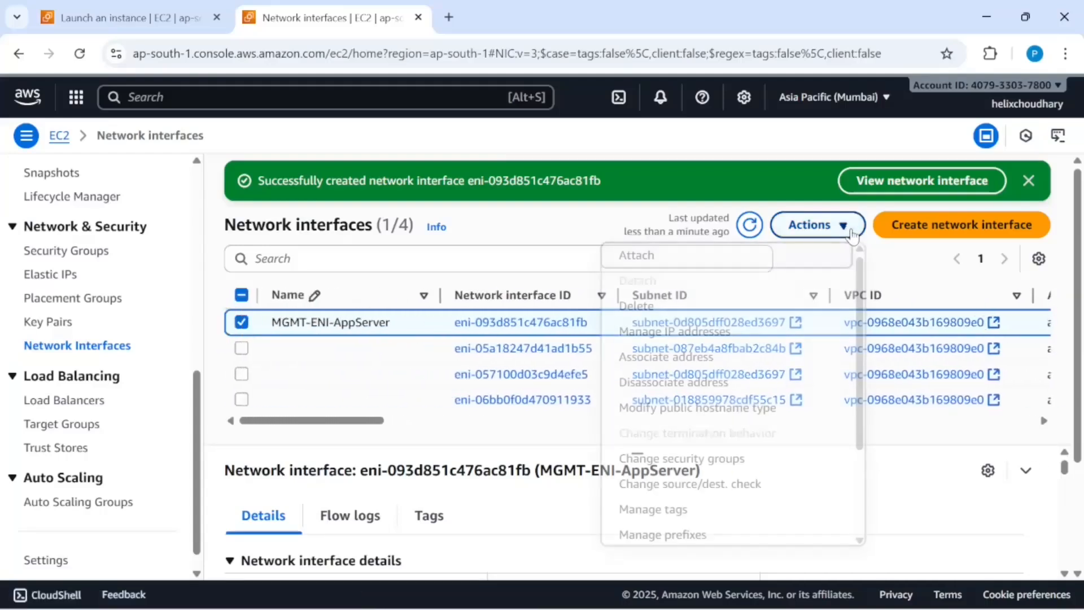
{"action": "left_click", "coordinate": [640, 255]}
{"action": "left_click", "coordinate": [484, 295]}
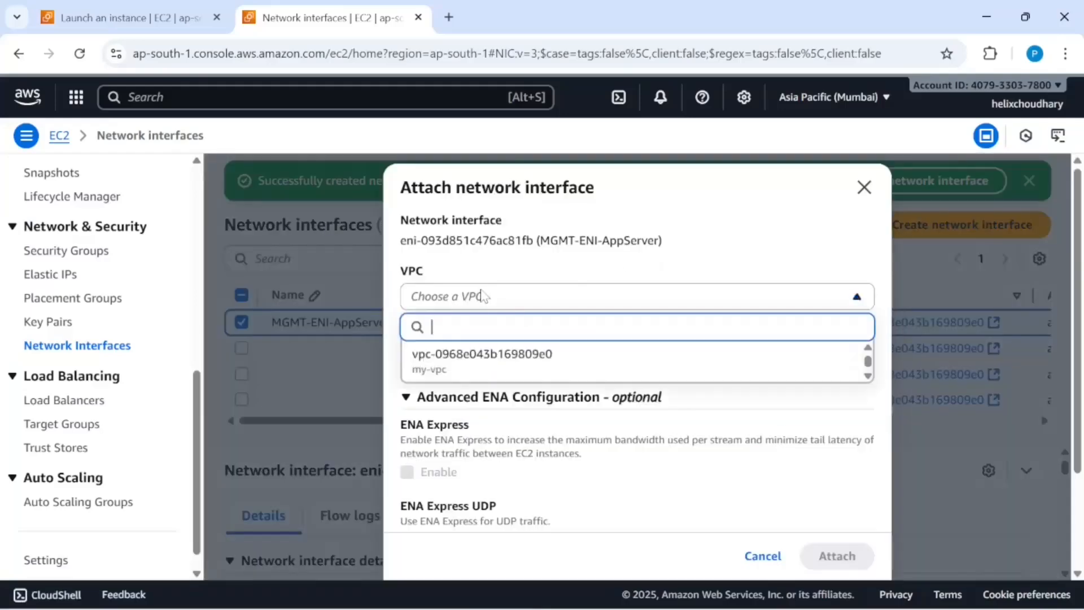
{"action": "left_click", "coordinate": [491, 359]}
{"action": "left_click", "coordinate": [491, 359]}
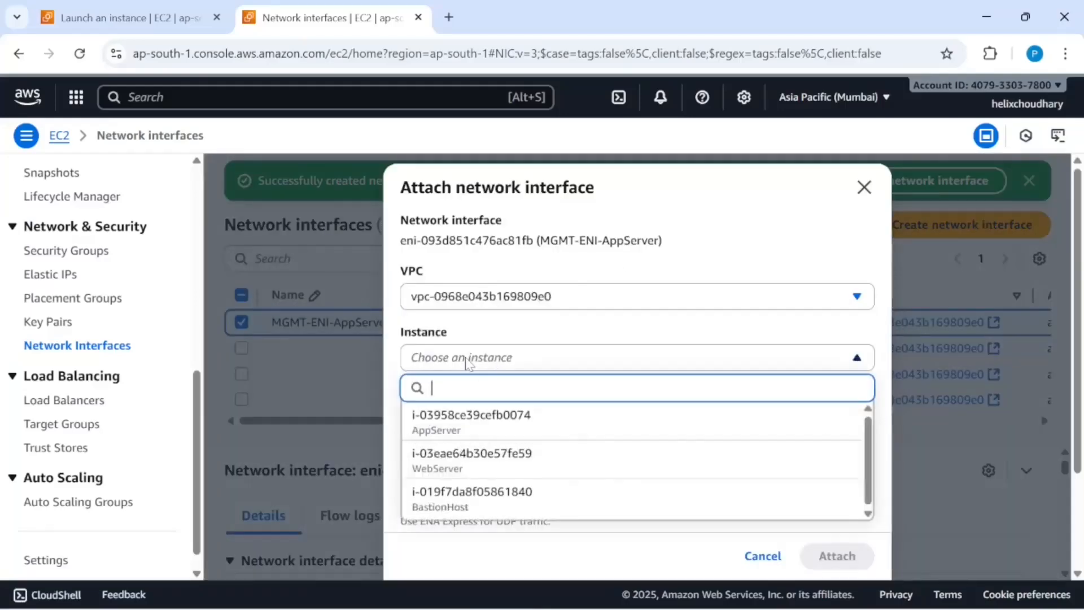
{"action": "left_click", "coordinate": [458, 431]}
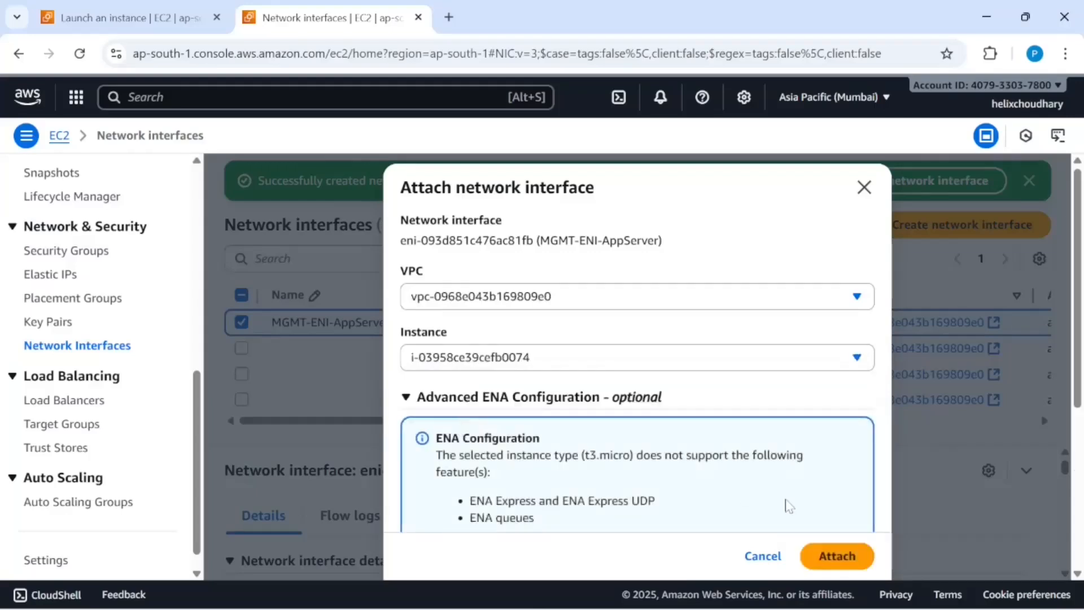
{"action": "scroll", "coordinate": [787, 503], "scroll_direction": "down", "scroll_amount": 2}
{"action": "left_click", "coordinate": [840, 556]}
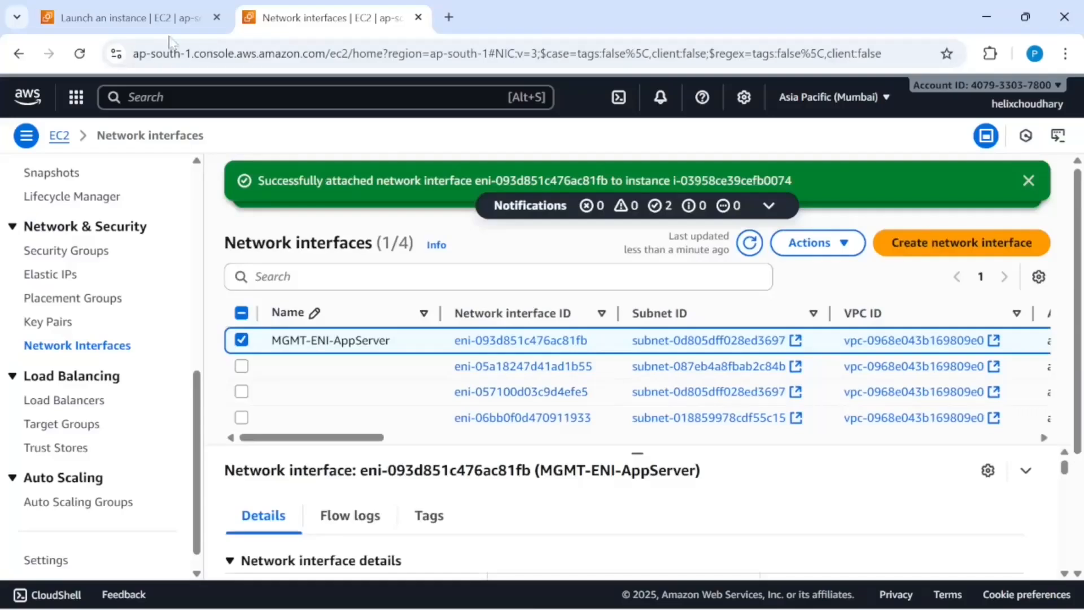
Open the details of the AppServer instance from the EC2 instances list
{"action": "left_click", "coordinate": [152, 19]}
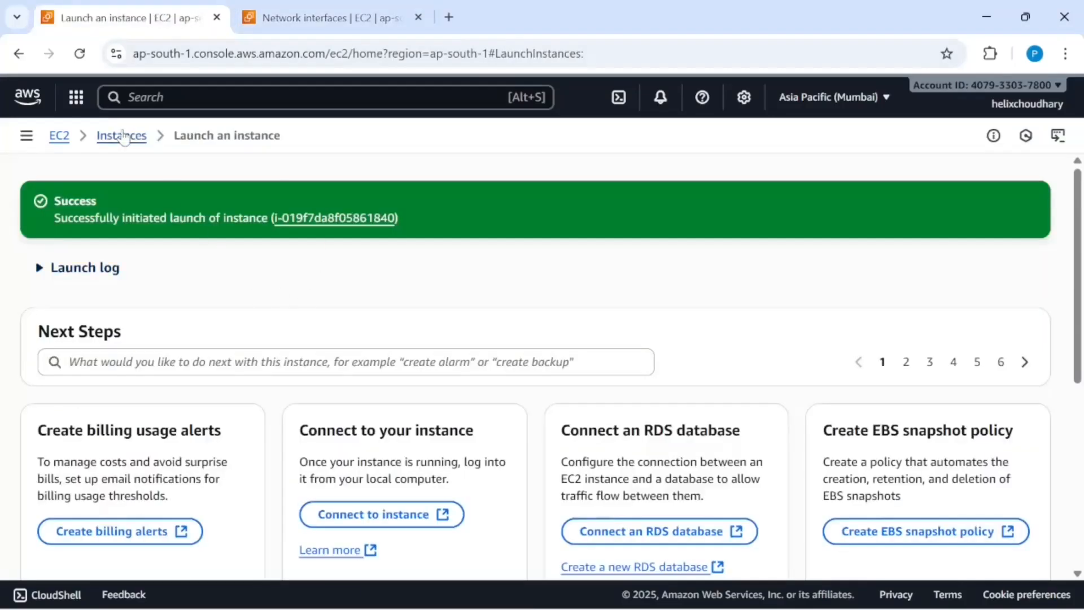
{"action": "left_click", "coordinate": [122, 136]}
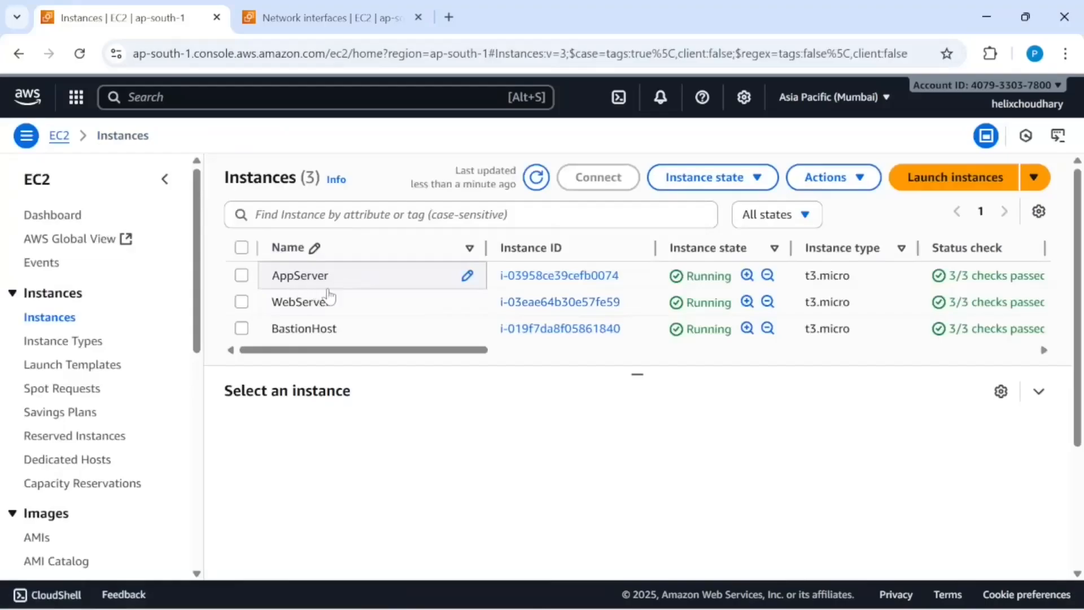
{"action": "key", "text": "alt+Tab"}
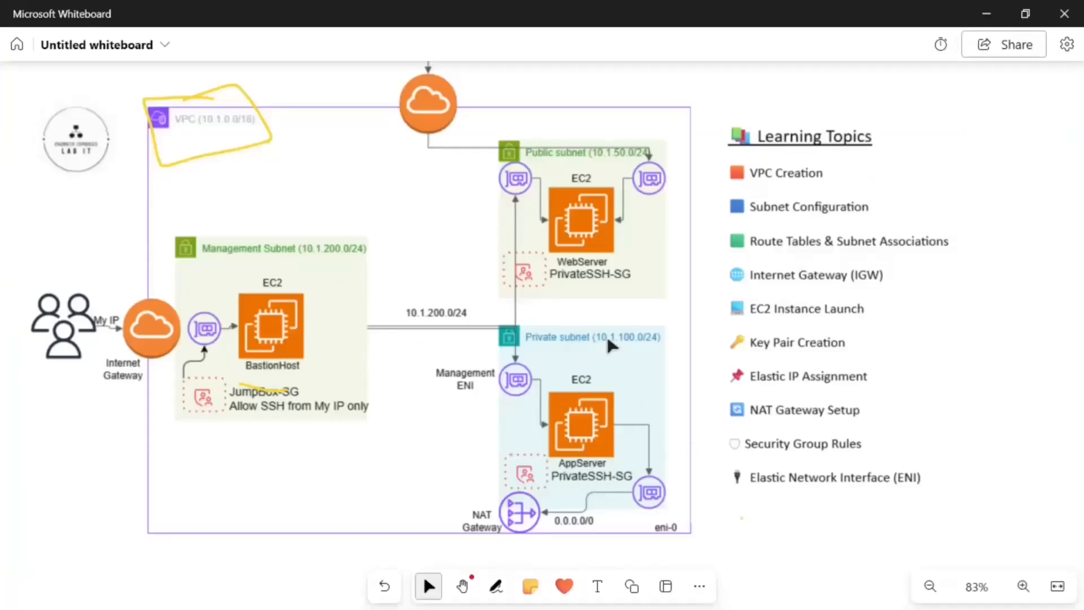
{"action": "key", "text": "alt+Tab"}
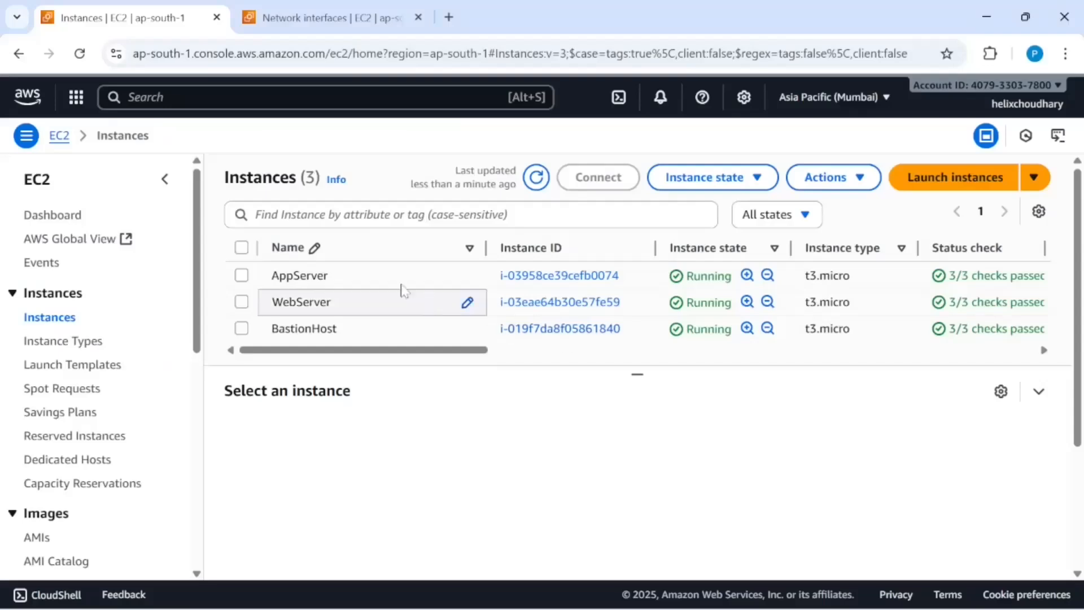
{"action": "left_click", "coordinate": [556, 275]}
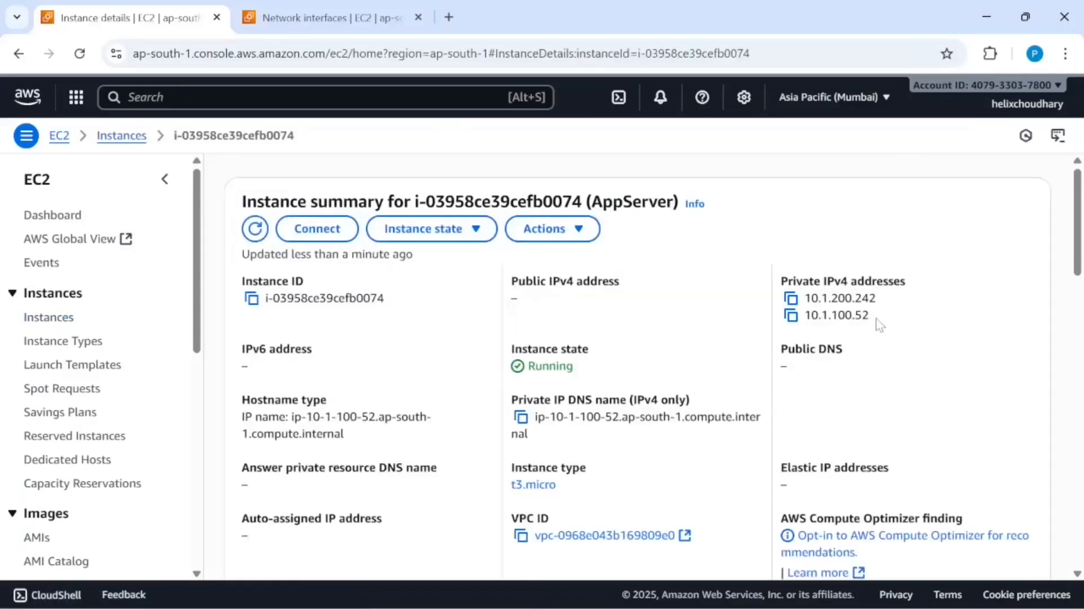
Examine the AppServer's private IPv4 addresses and compare them with the subnets in the whiteboard's network diagram
{"action": "left_click_drag", "start_coordinate": [876, 318], "coordinate": [803, 297]}
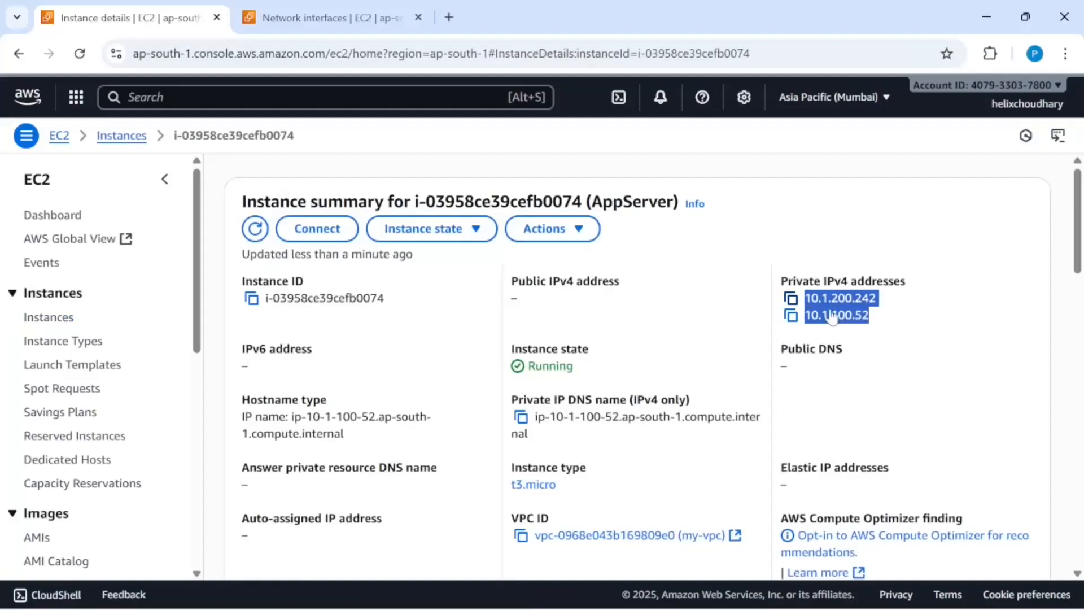
{"action": "left_click", "coordinate": [890, 325]}
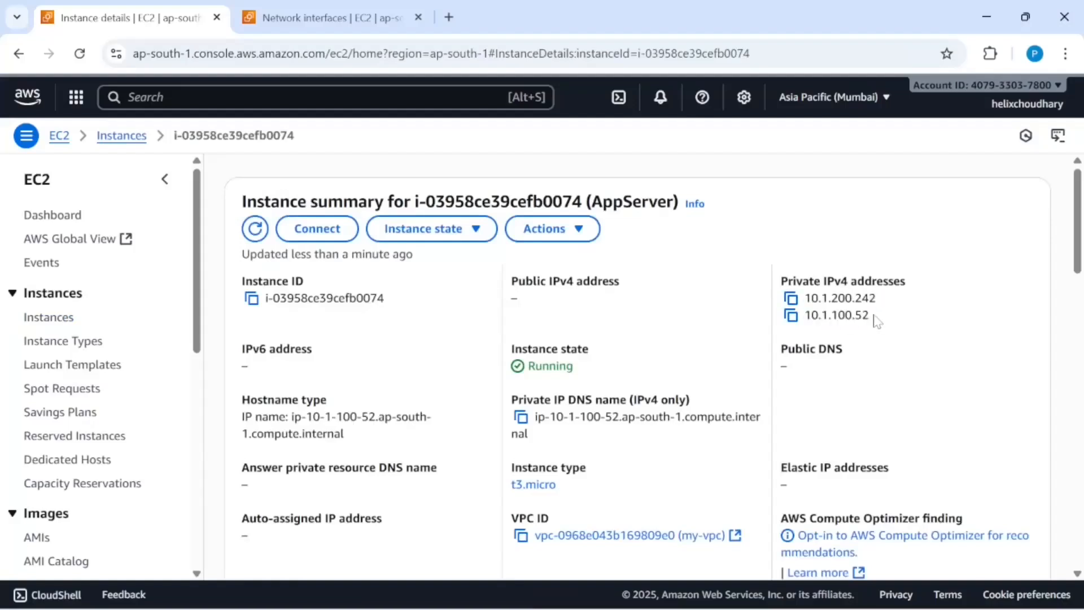
{"action": "left_click_drag", "start_coordinate": [876, 319], "coordinate": [802, 299]}
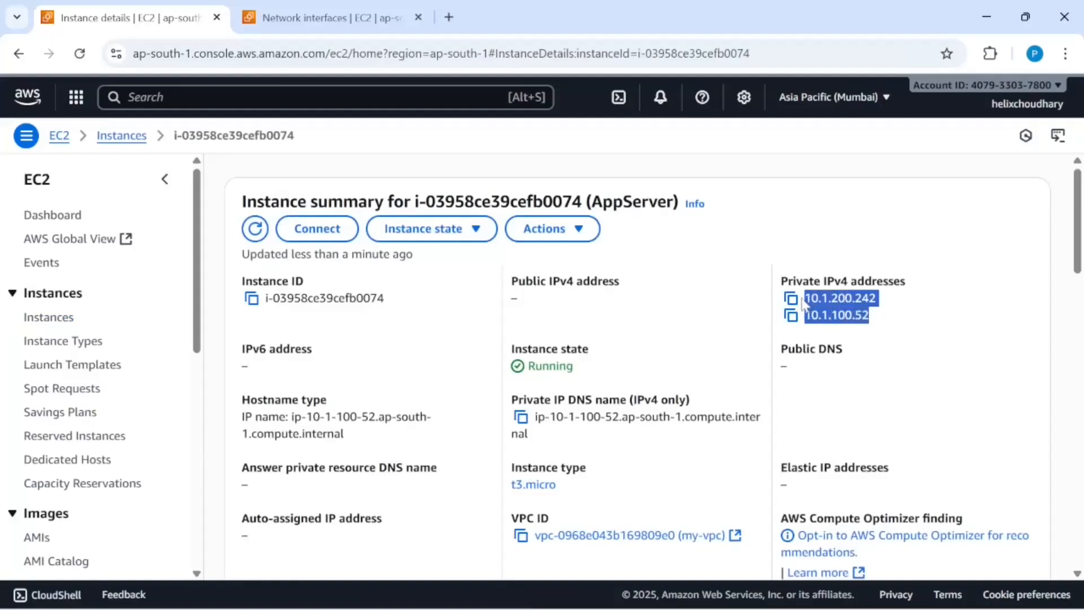
{"action": "left_click", "coordinate": [885, 320]}
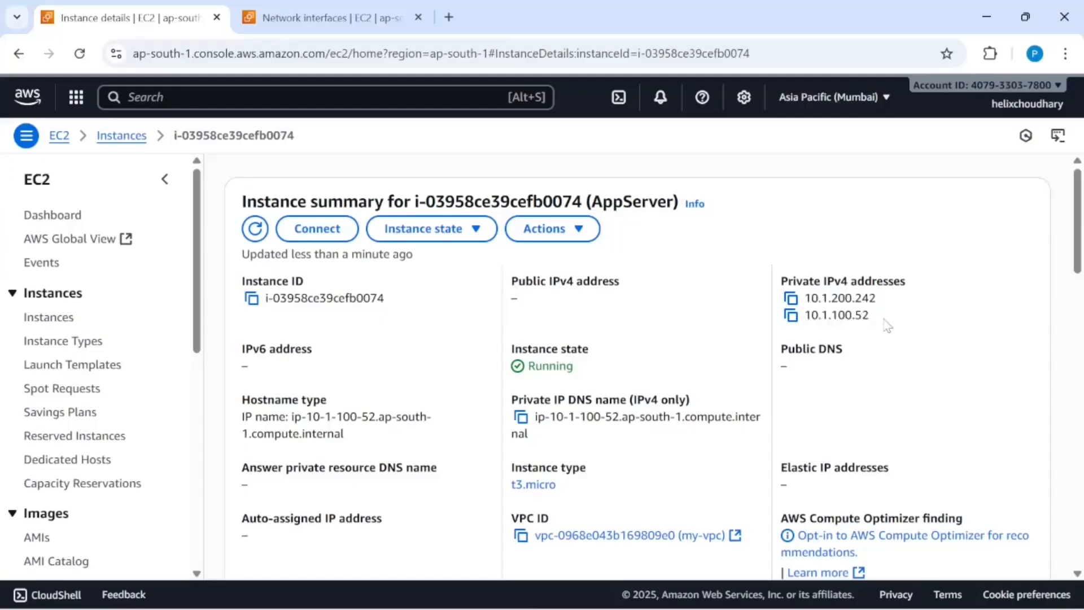
{"action": "key", "text": "alt+Tab"}
{"action": "left_click_drag", "start_coordinate": [871, 317], "coordinate": [818, 298]}
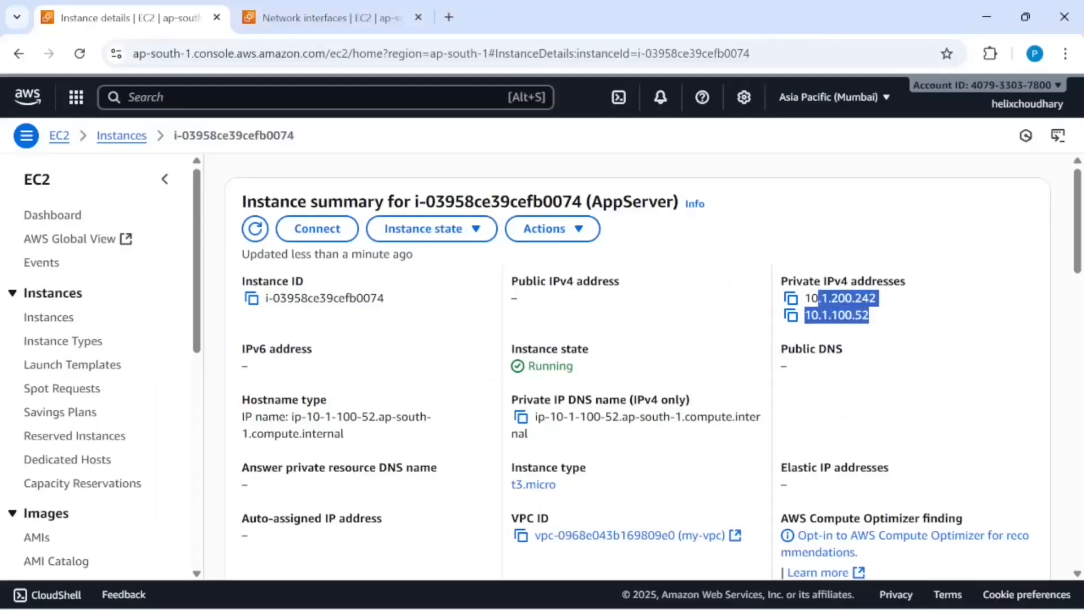
{"action": "left_click", "coordinate": [890, 319]}
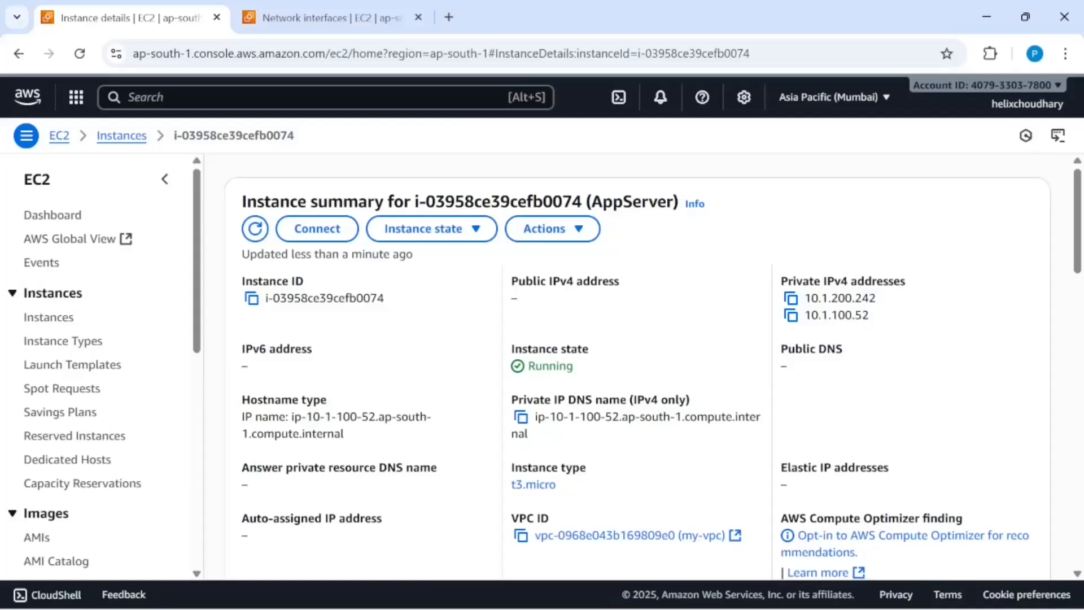
{"action": "left_click_drag", "start_coordinate": [877, 300], "coordinate": [811, 298]}
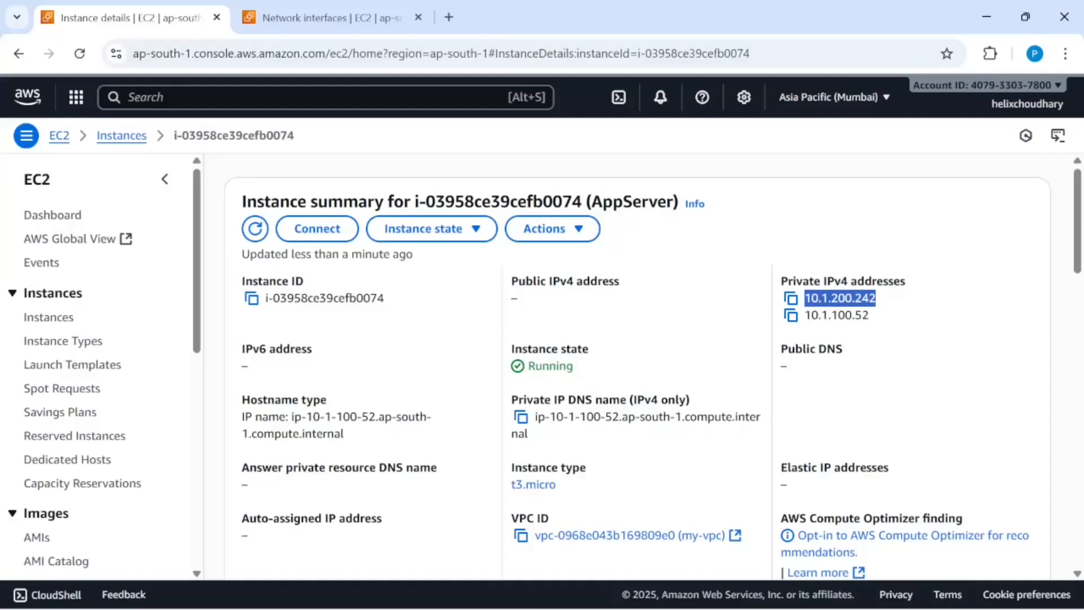
{"action": "left_click", "coordinate": [878, 319]}
{"action": "key", "text": "alt+Tab"}
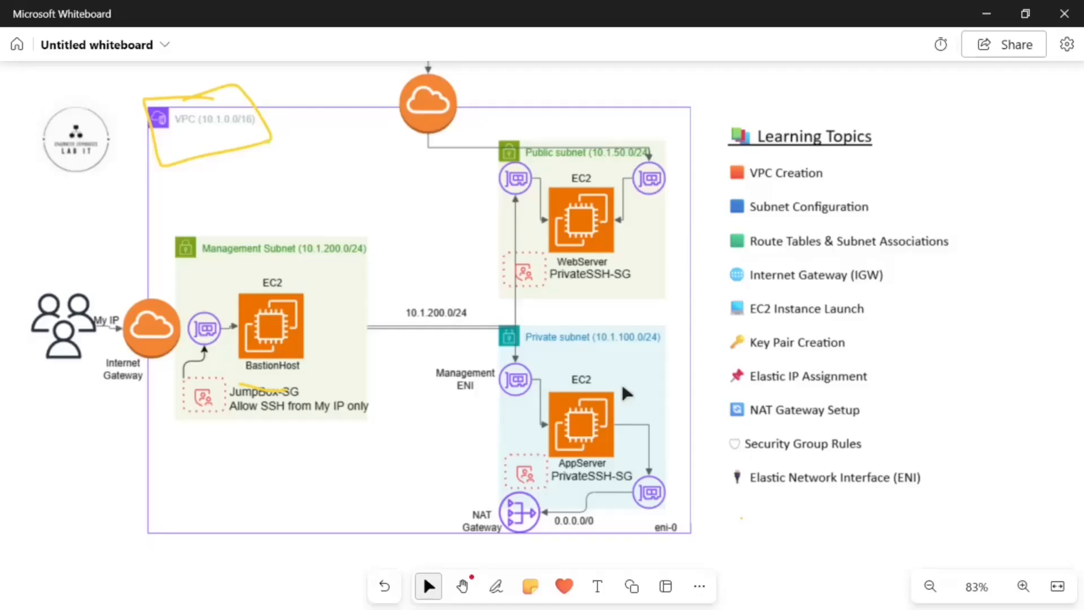
In the bastion host's terminal, enter an SSH command for ec2-user at the AppServer's management address, 10.1.200.242, copied from the instance details
{"action": "key", "text": "alt+Tab"}
{"action": "key", "text": "alt+Tab"}
{"action": "key", "text": "alt+Tab"}
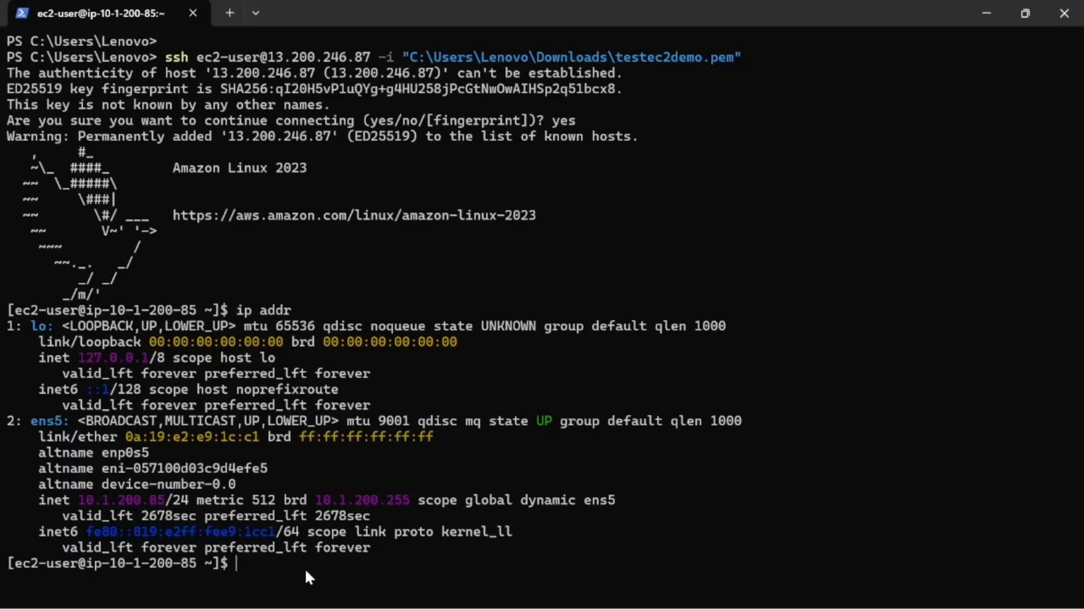
{"action": "type", "text": "ssh ec2-user@"}
{"action": "key", "text": "alt+Tab"}
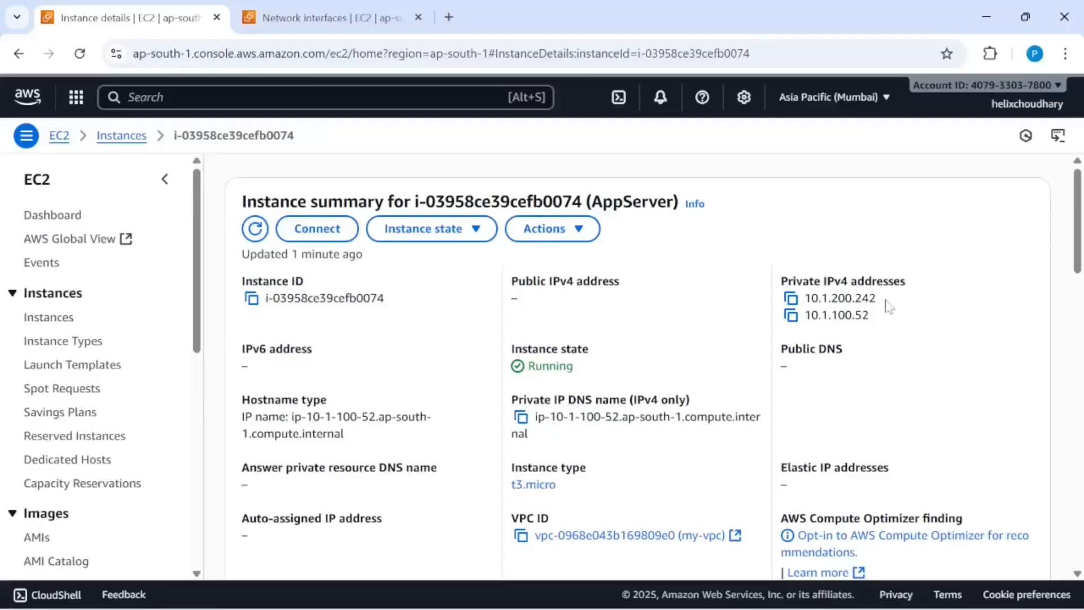
{"action": "left_click_drag", "start_coordinate": [889, 306], "coordinate": [817, 299]}
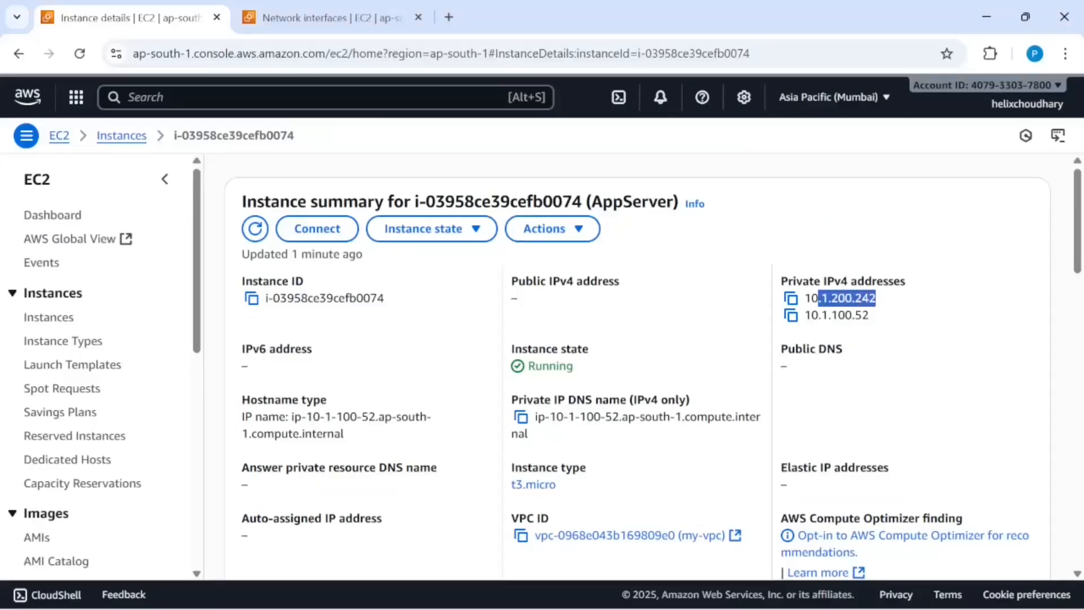
{"action": "left_click", "coordinate": [791, 298]}
{"action": "key", "text": "alt+Tab"}
{"action": "key", "text": "ctrl+v"}
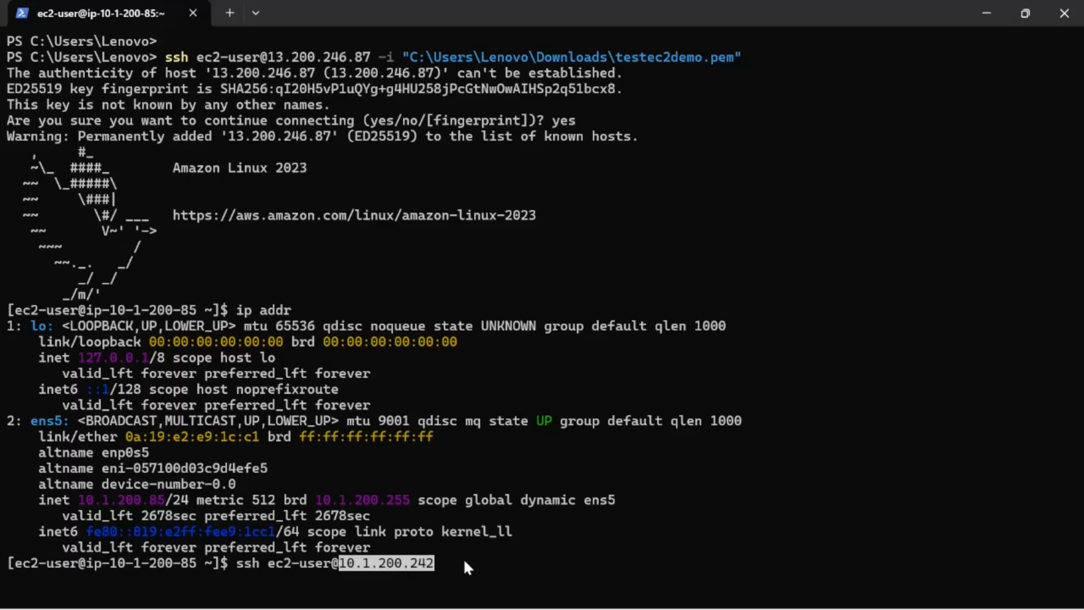
Try to connect with the entered SSH command, answering yes to the host key question, and examine the response
{"action": "key", "text": "Return"}
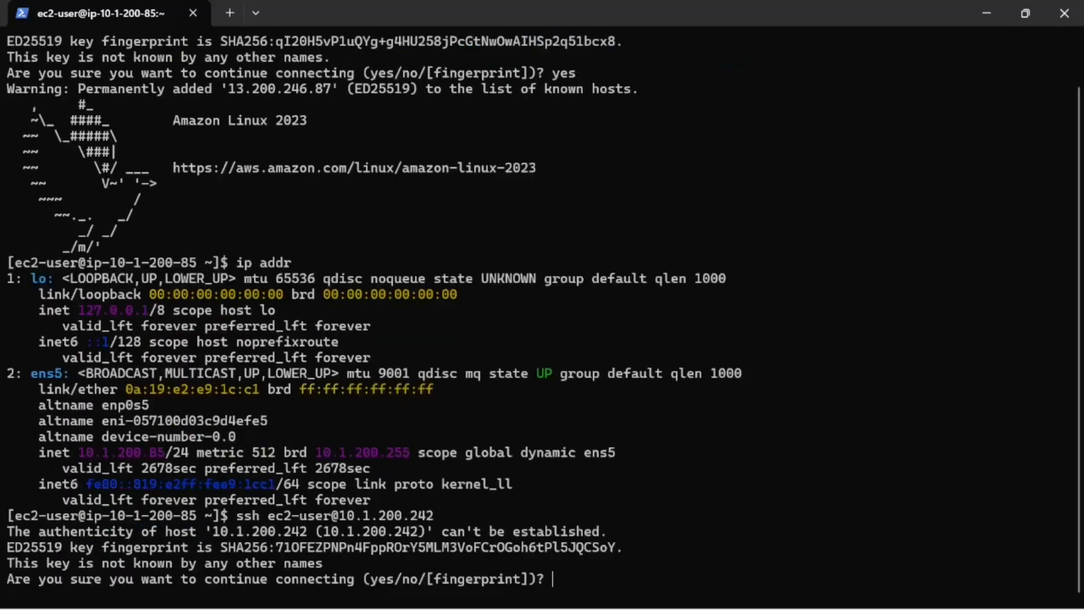
{"action": "type", "text": "yes"}
{"action": "key", "text": "Return"}
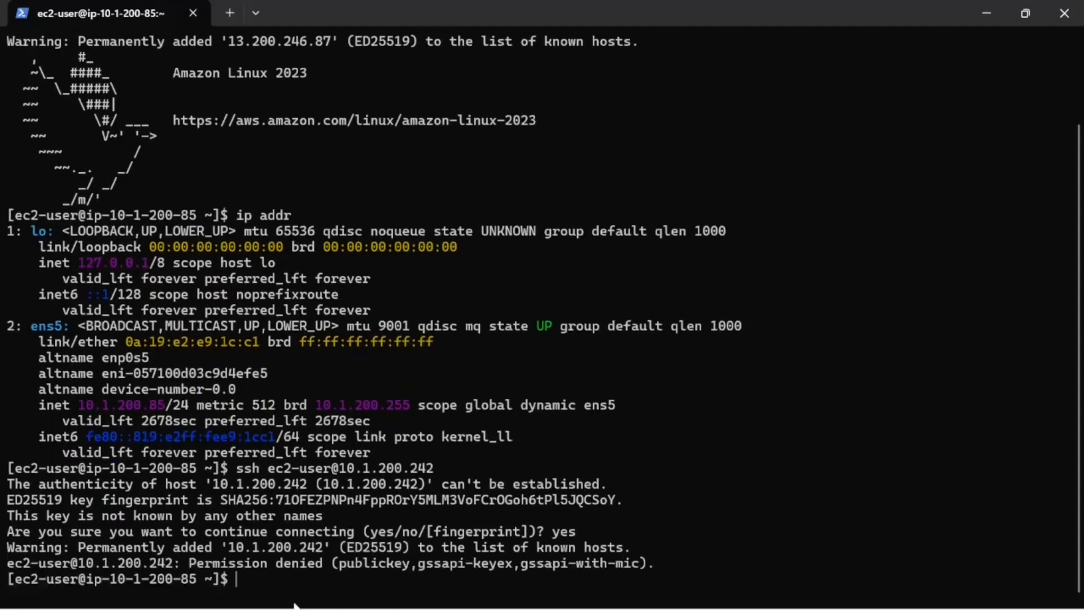
{"action": "left_click_drag", "start_coordinate": [199, 563], "coordinate": [436, 568]}
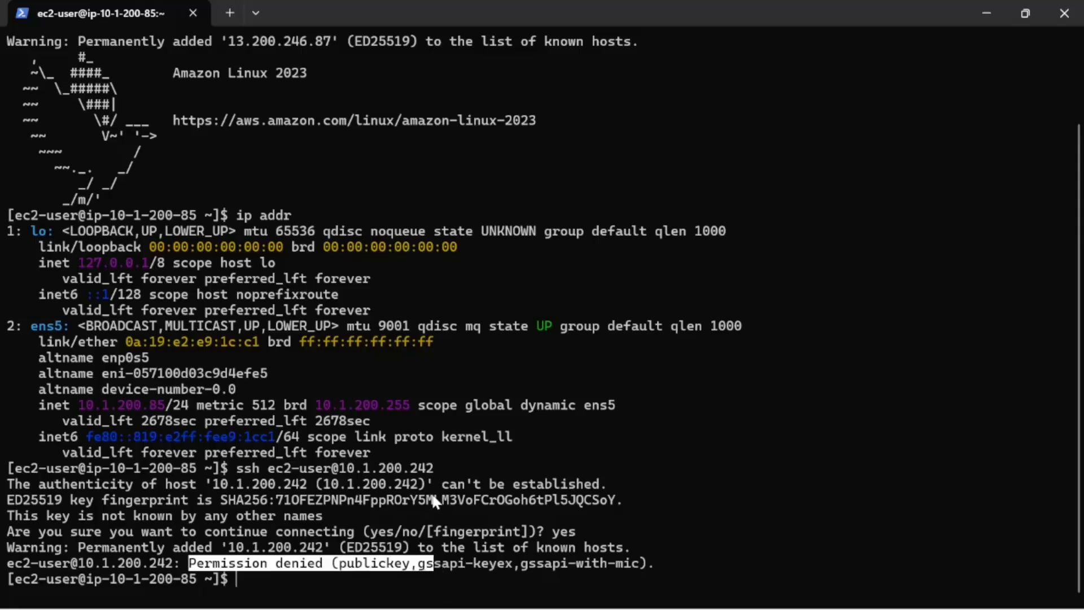
{"action": "left_click_drag", "start_coordinate": [440, 469], "coordinate": [241, 480]}
{"action": "left_click", "coordinate": [359, 562]}
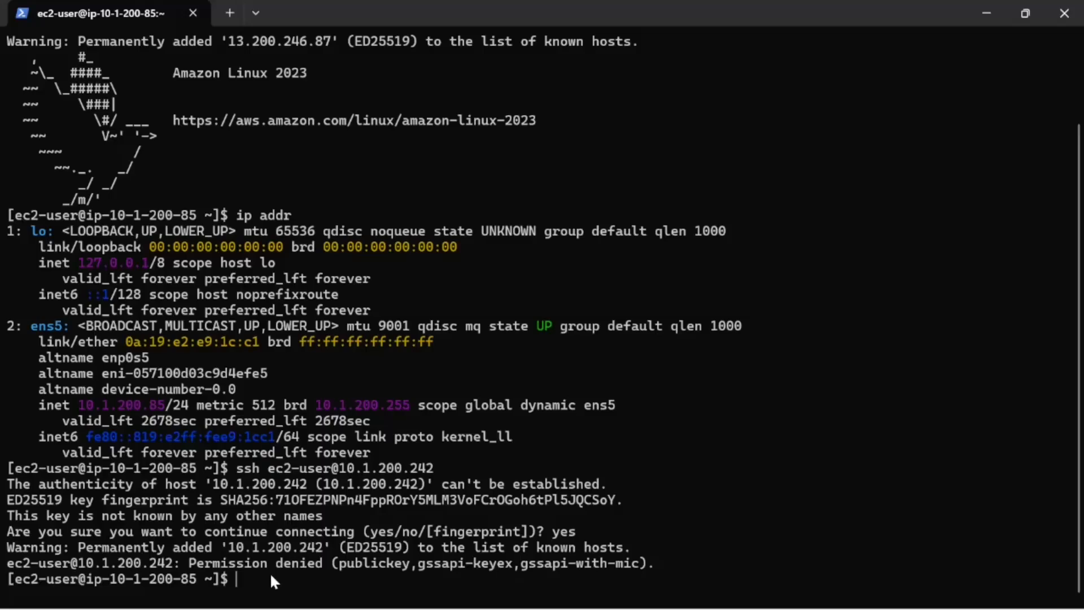
Create an empty file named test.pem on the bastion host and open it in nano
{"action": "type", "text": "touch test.pem"}
{"action": "key", "text": "Return"}
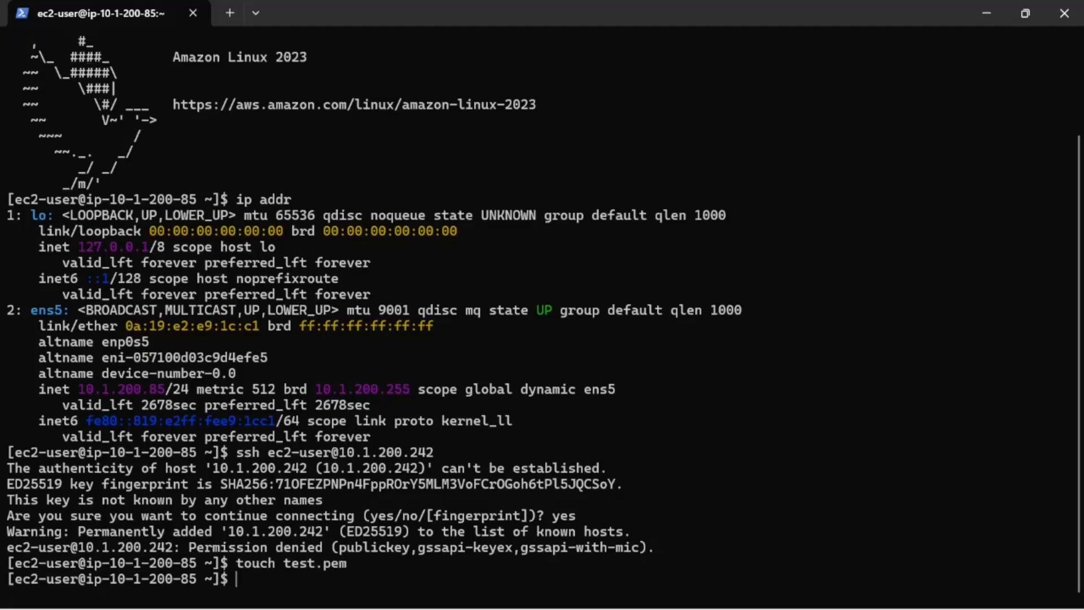
{"action": "type", "text": "nano test.pem"}
{"action": "key", "text": "Return"}
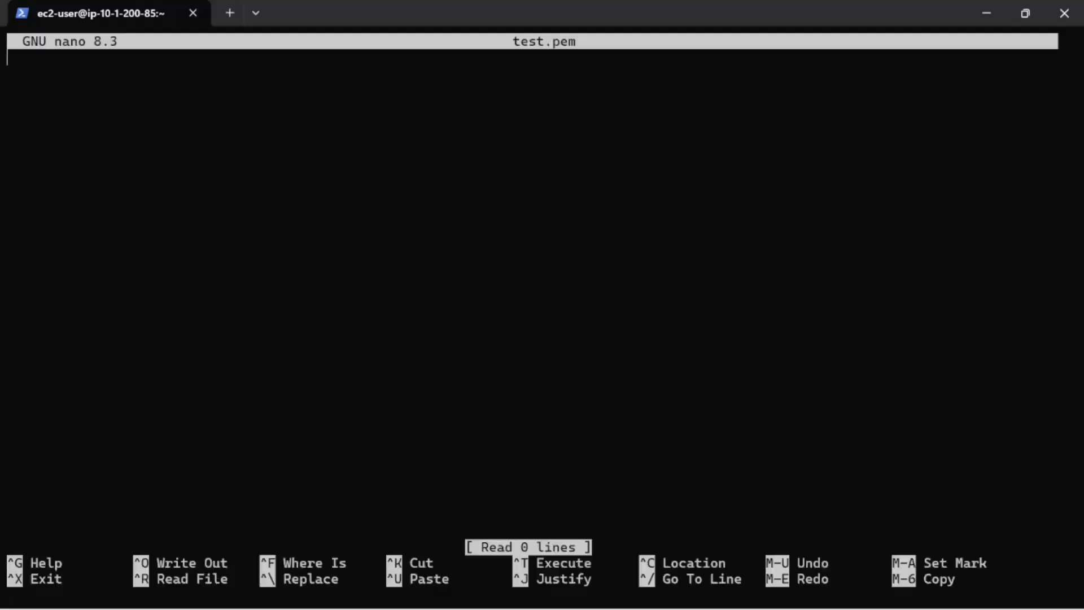
Switch to Notepad++ and select the entire private key text in testec2demo.pem for copying
{"action": "key", "text": "alt+Tab"}
{"action": "key", "text": "alt+Tab"}
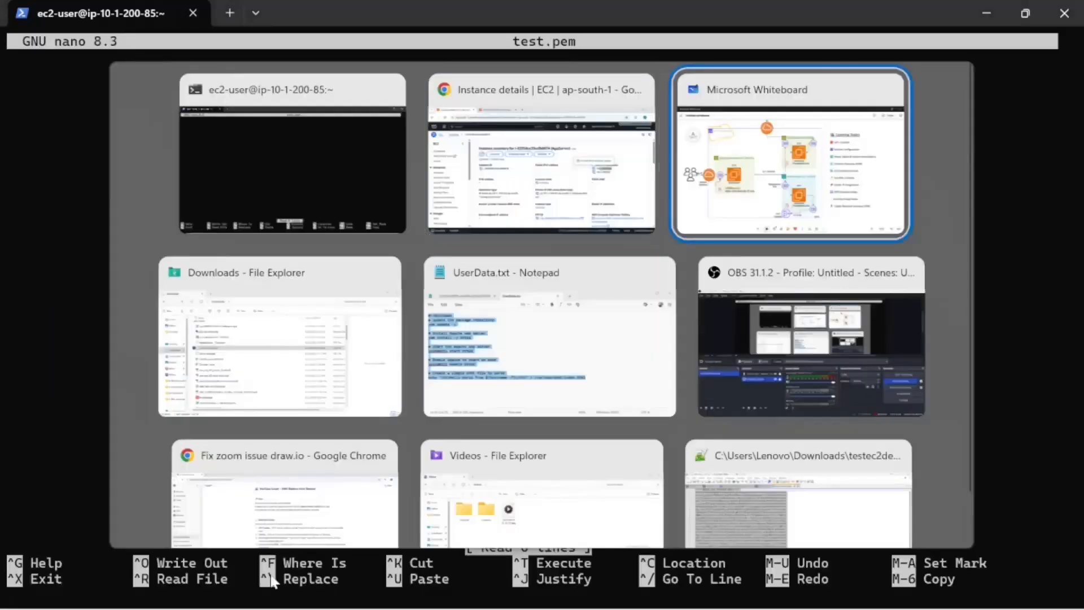
{"action": "key", "text": "alt+Tab"}
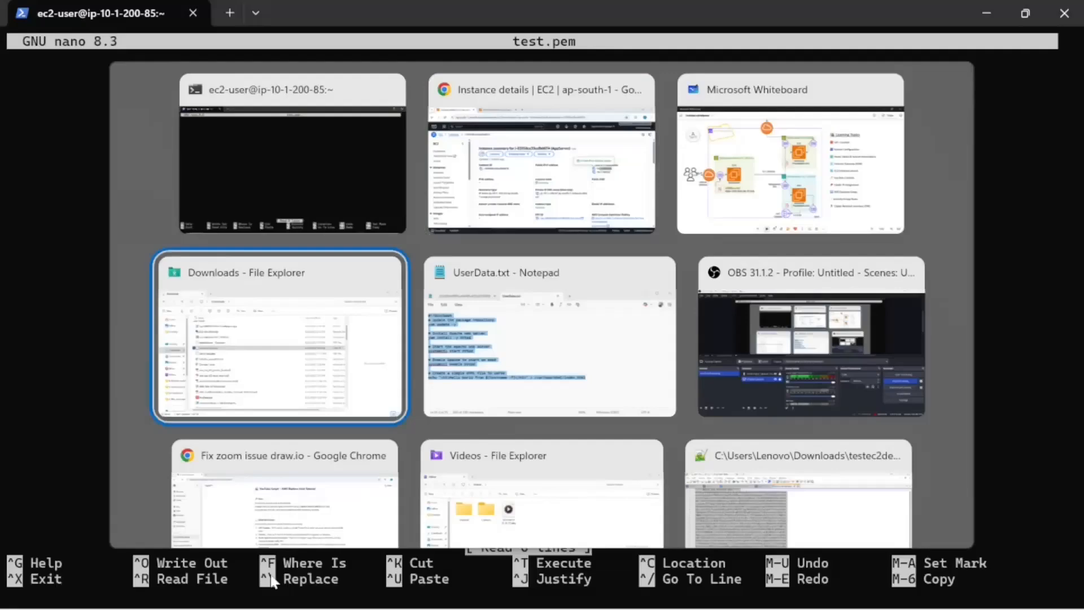
{"action": "key", "text": "alt+Tab"}
{"action": "key", "text": "alt+Tab"}
{"action": "key", "text": "alt+Tab"}
{"action": "key", "text": "alt+Tab"}
{"action": "key", "text": "alt+Tab"}
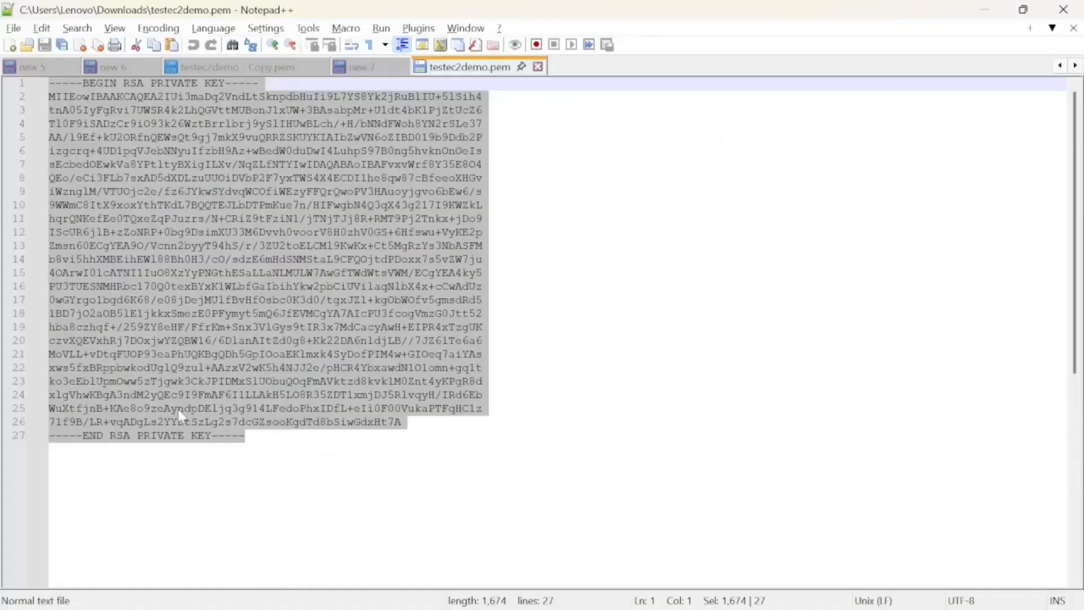
{"action": "left_click", "coordinate": [231, 381]}
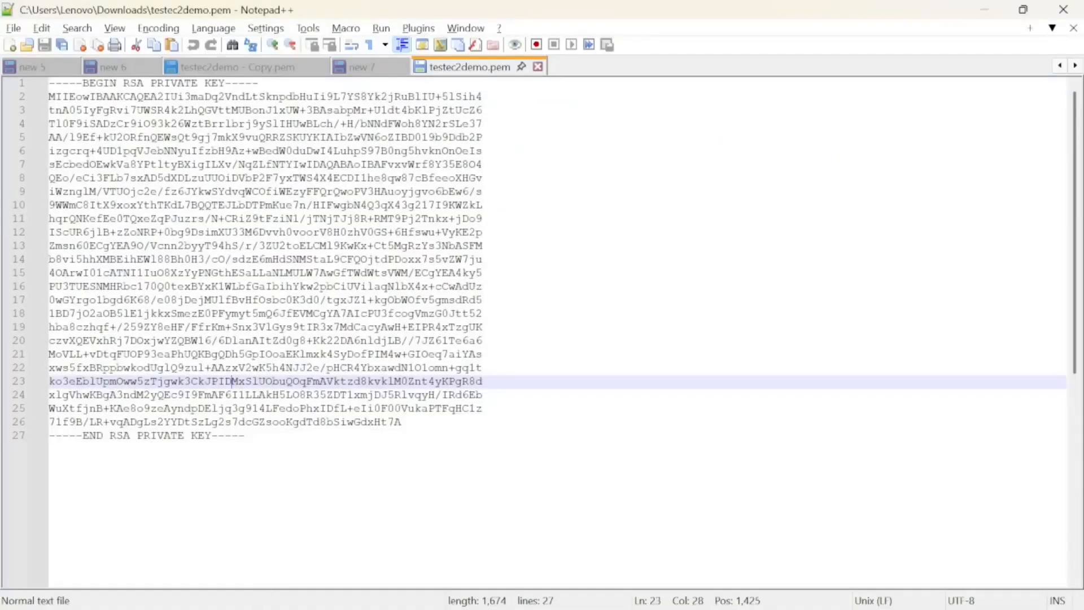
{"action": "left_click_drag", "start_coordinate": [248, 435], "coordinate": [49, 83]}
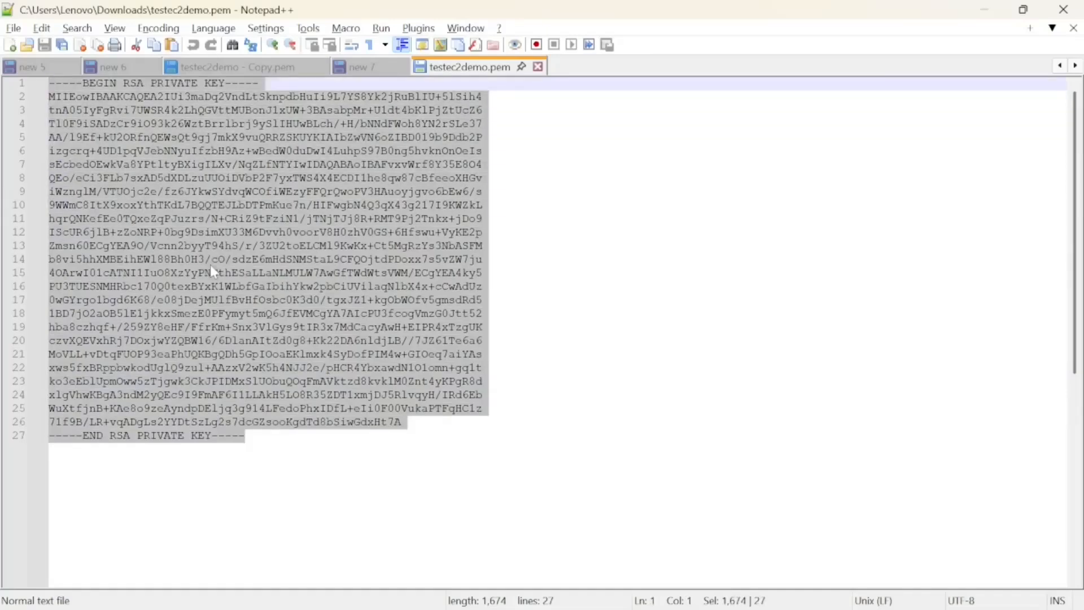
Paste the RSA private key into test.pem on the bastion host, then save the file and exit nano
{"action": "key", "text": "alt+Tab"}
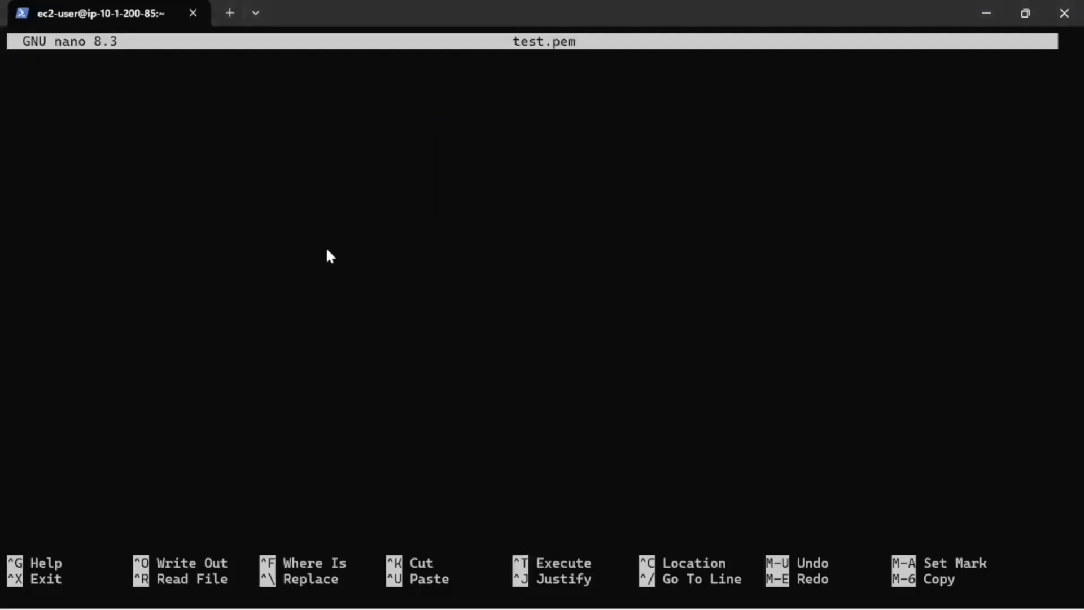
{"action": "key", "text": "ctrl+v"}
{"action": "key", "text": "ctrl+x"}
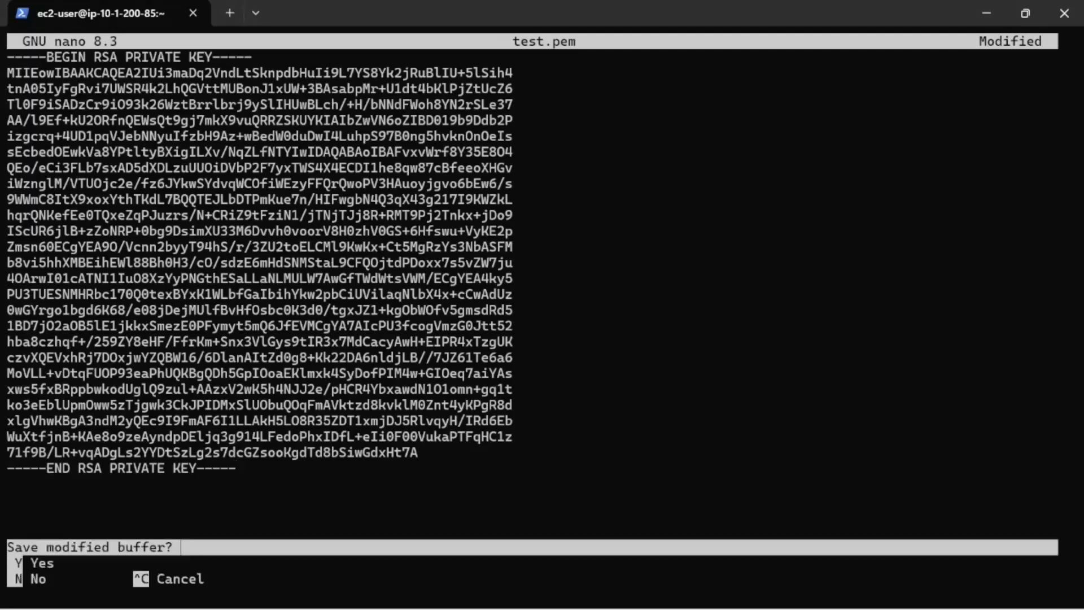
{"action": "key", "text": "y"}
{"action": "key", "text": "Return"}
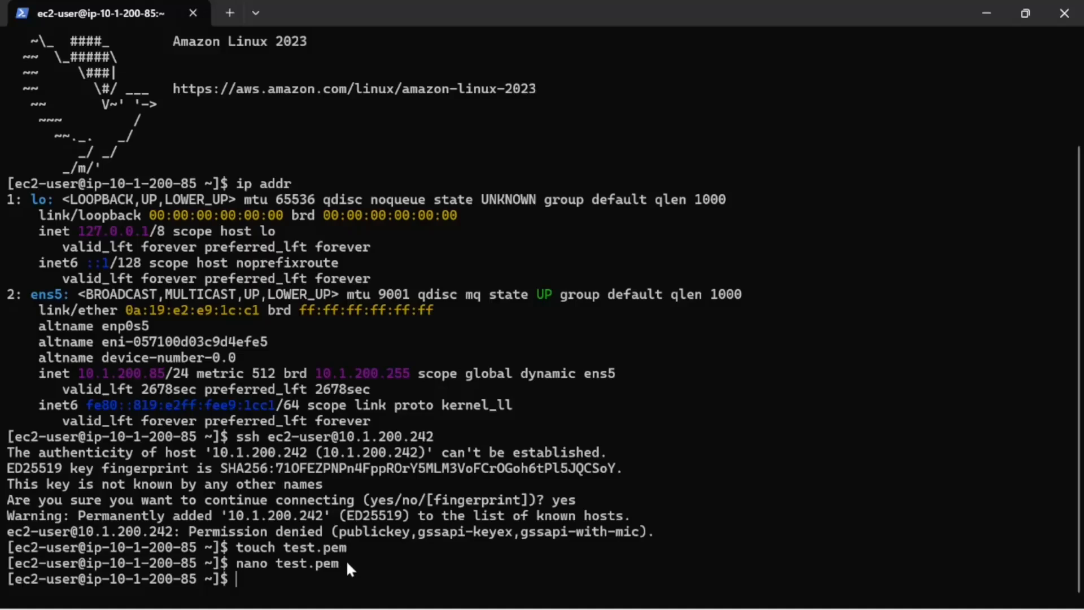
Restrict test.pem to owner read-only with chmod 400
{"action": "type", "text": "chmod 400 "}
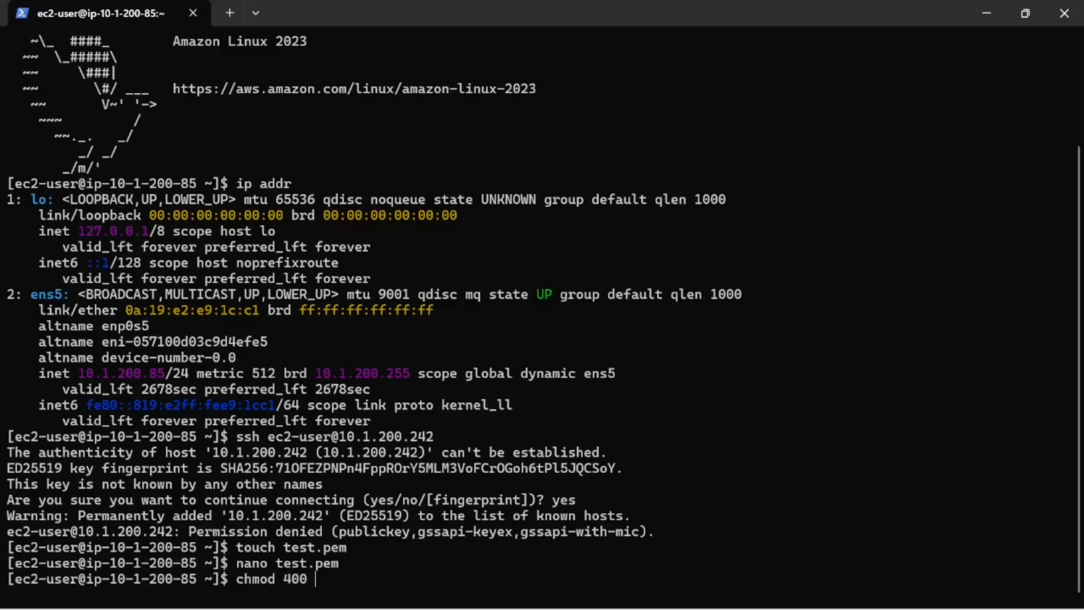
{"action": "type", "text": "test.pem"}
{"action": "key", "text": "Return"}
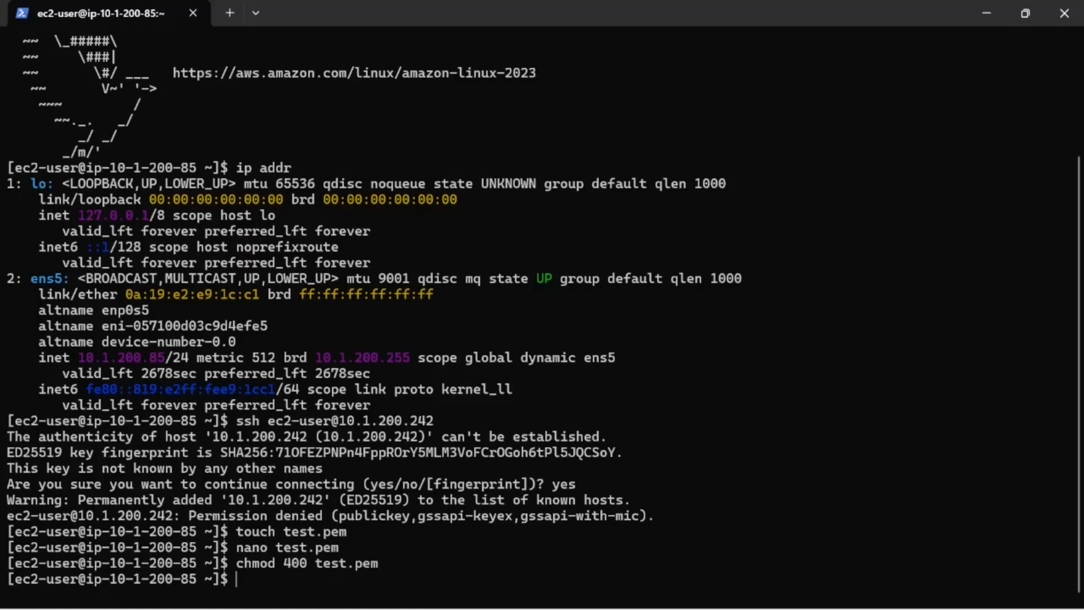
Output the contents of test.pem with cat to check the pasted key
{"action": "key", "text": "Up"}
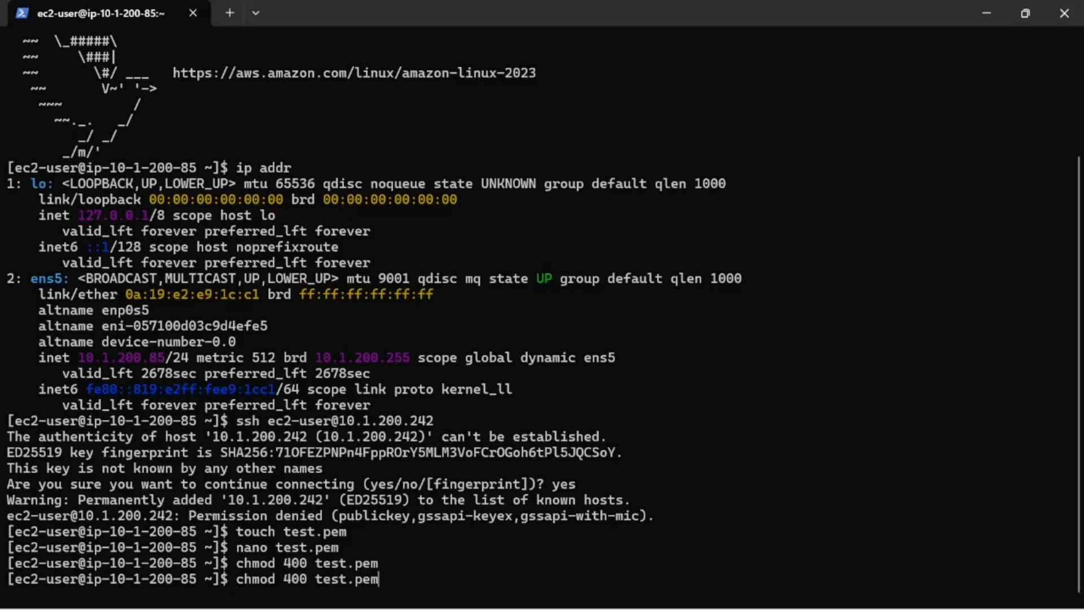
{"action": "key", "text": "Up"}
{"action": "key", "text": "Down"}
{"action": "key", "text": "BackSpace"}
{"action": "key", "text": "BackSpace"}
{"action": "key", "text": "BackSpace"}
{"action": "key", "text": "BackSpace"}
{"action": "key", "text": "BackSpace"}
{"action": "key", "text": "BackSpace"}
{"action": "key", "text": "BackSpace"}
{"action": "key", "text": "BackSpace"}
{"action": "key", "text": "BackSpace"}
{"action": "key", "text": "BackSpace"}
{"action": "key", "text": "BackSpace"}
{"action": "key", "text": "BackSpace"}
{"action": "key", "text": "BackSpace"}
{"action": "key", "text": "BackSpace"}
{"action": "key", "text": "BackSpace"}
{"action": "key", "text": "BackSpace"}
{"action": "key", "text": "BackSpace"}
{"action": "key", "text": "BackSpace"}
{"action": "key", "text": "BackSpace"}
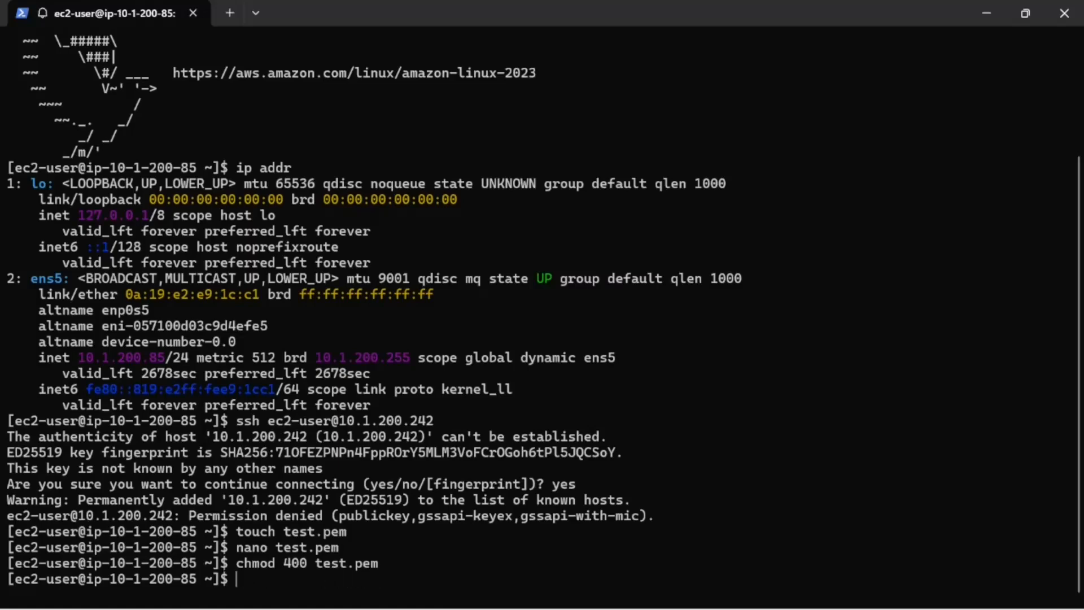
{"action": "type", "text": "cat t"}
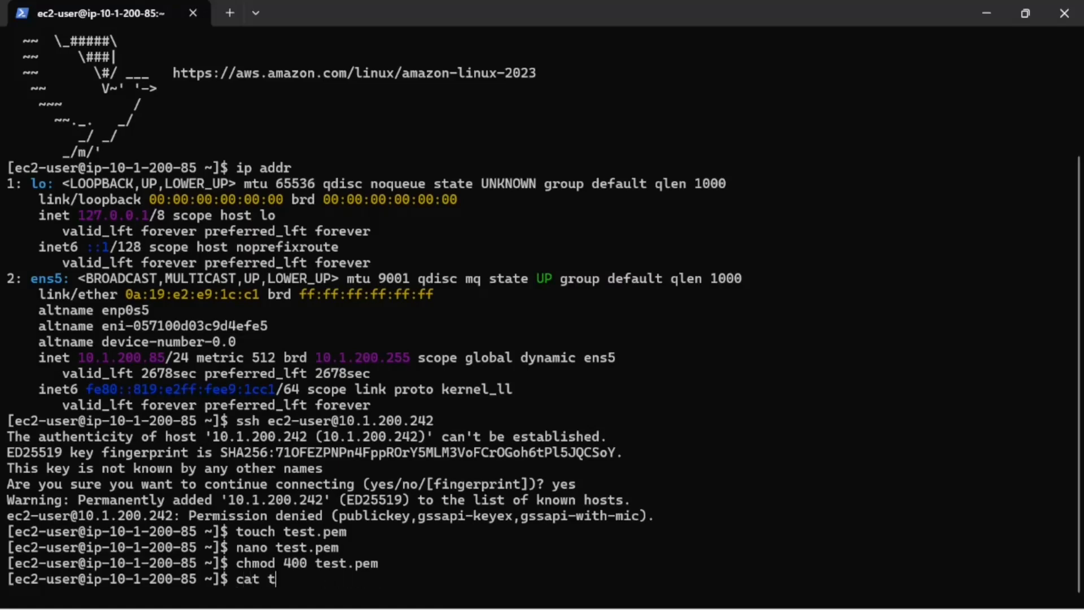
{"action": "type", "text": "est.pem"}
{"action": "key", "text": "Return"}
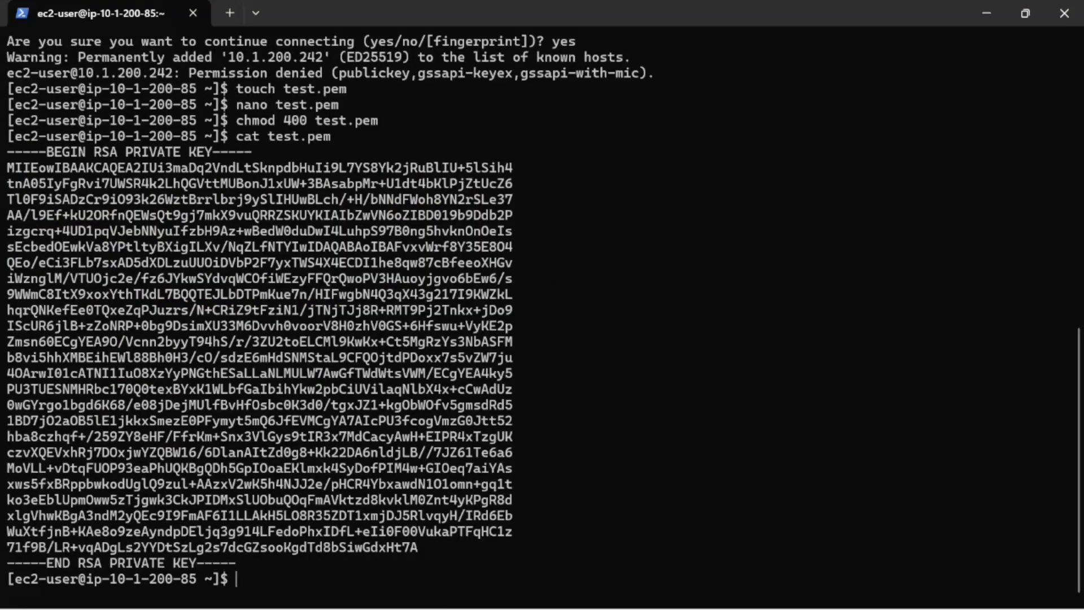
{"action": "key", "text": "Up"}
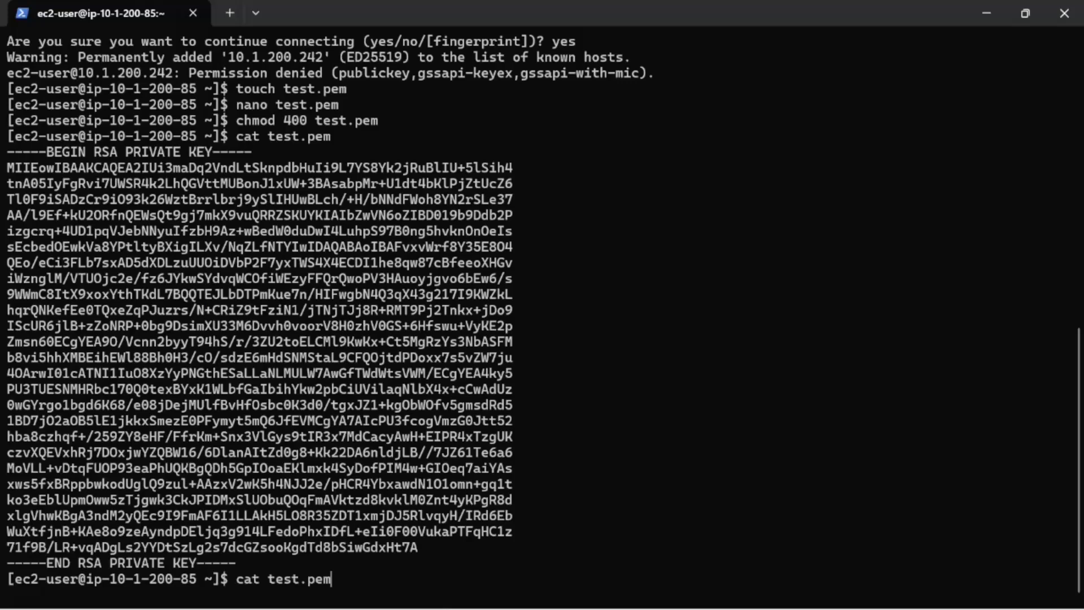
{"action": "key", "text": "BackSpace"}
{"action": "key", "text": "BackSpace"}
{"action": "key", "text": "BackSpace"}
{"action": "key", "text": "BackSpace"}
{"action": "key", "text": "BackSpace"}
{"action": "key", "text": "BackSpace"}
{"action": "key", "text": "BackSpace"}
{"action": "key", "text": "BackSpace"}
{"action": "key", "text": "BackSpace"}
{"action": "key", "text": "BackSpace"}
{"action": "key", "text": "BackSpace"}
{"action": "key", "text": "BackSpace"}
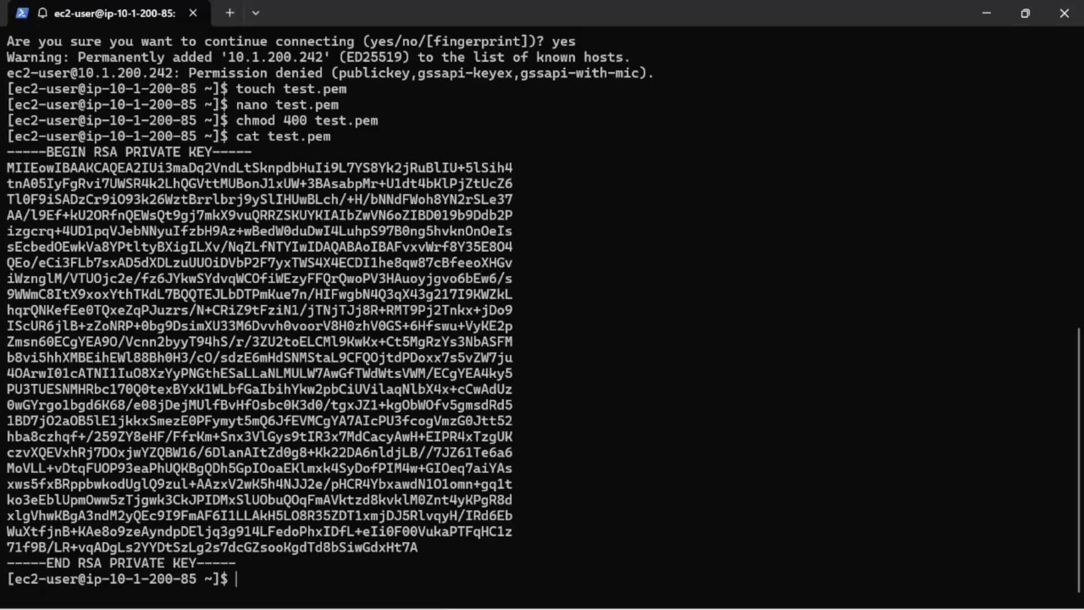
{"action": "type", "text": "te"}
{"action": "key", "text": "BackSpace"}
{"action": "key", "text": "BackSpace"}
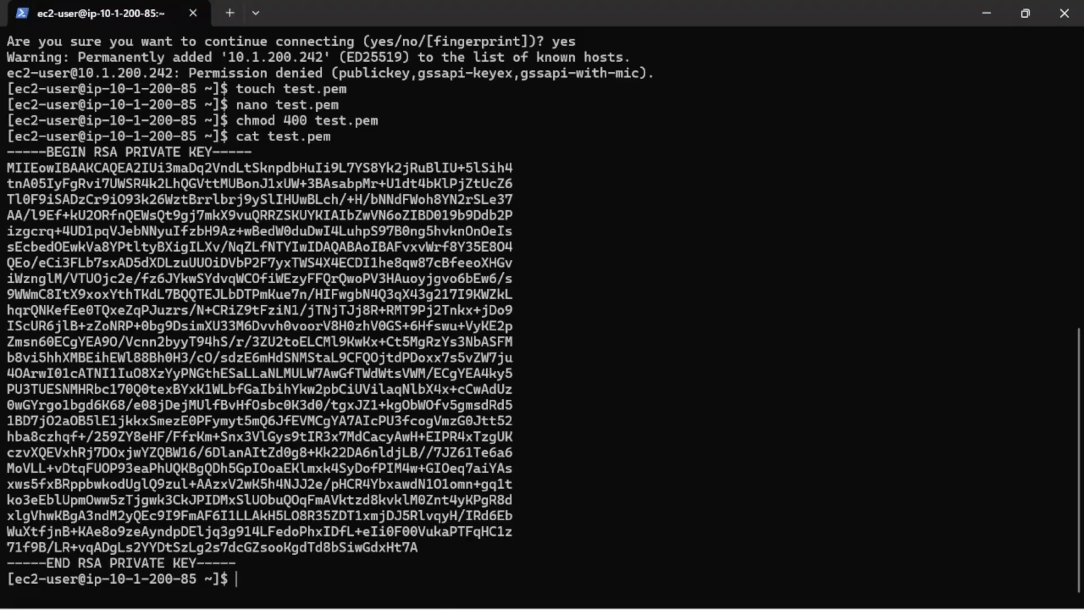
{"action": "key", "text": "Up"}
{"action": "key", "text": "Up"}
{"action": "key", "text": "Up"}
{"action": "key", "text": "Up"}
{"action": "key", "text": "Up"}
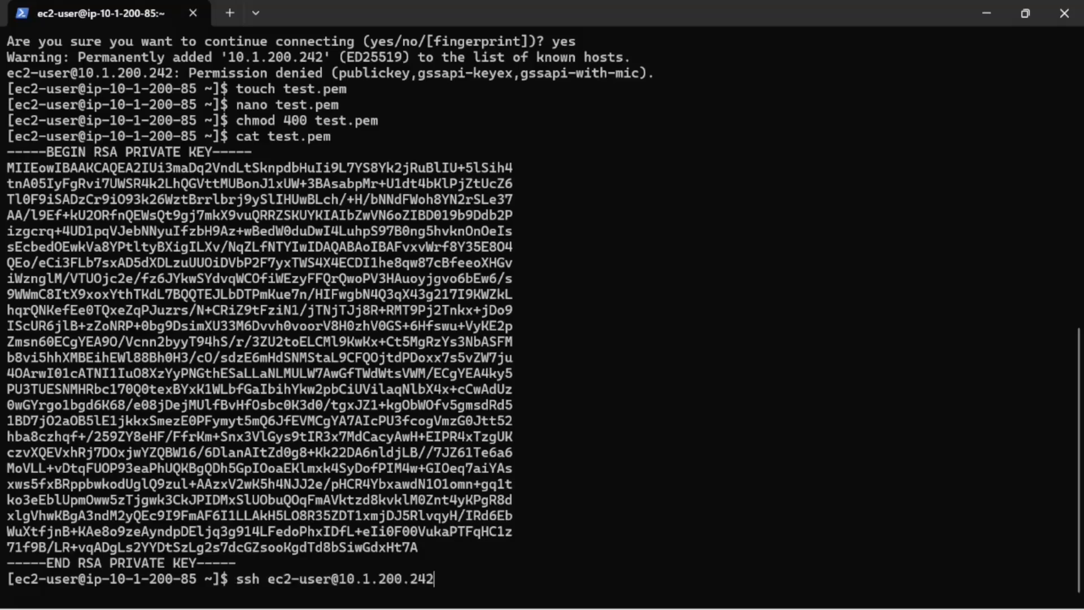
{"action": "type", "text": "-i test.pem"}
{"action": "key", "text": "Return"}
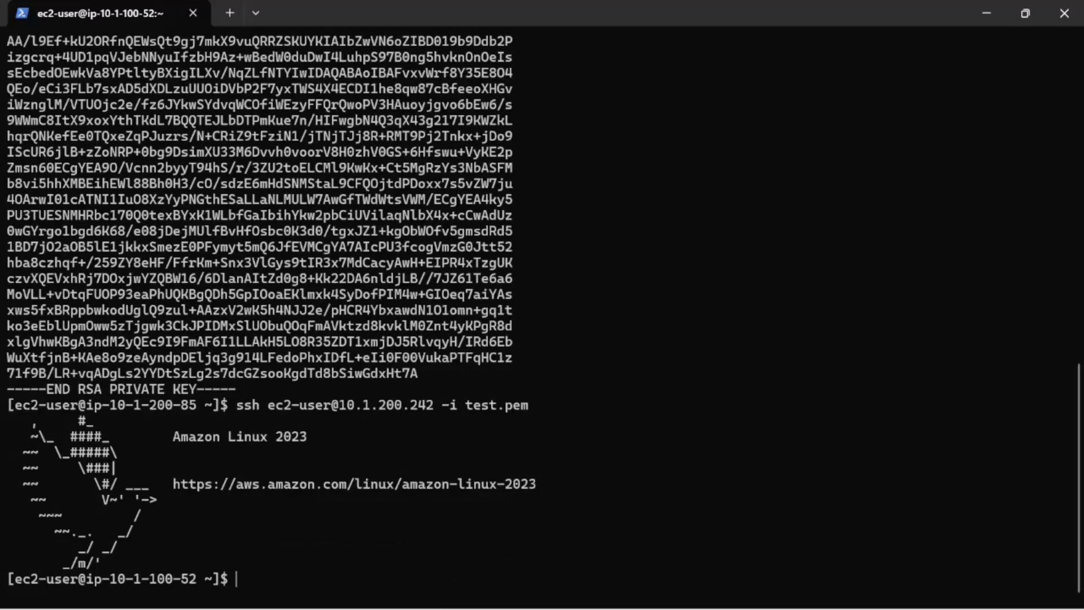
List the AppServer's network interfaces with ip addr and compare the addresses with its private IPv4 addresses in the EC2 instance details
{"action": "type", "text": "ip addr"}
{"action": "key", "text": "Return"}
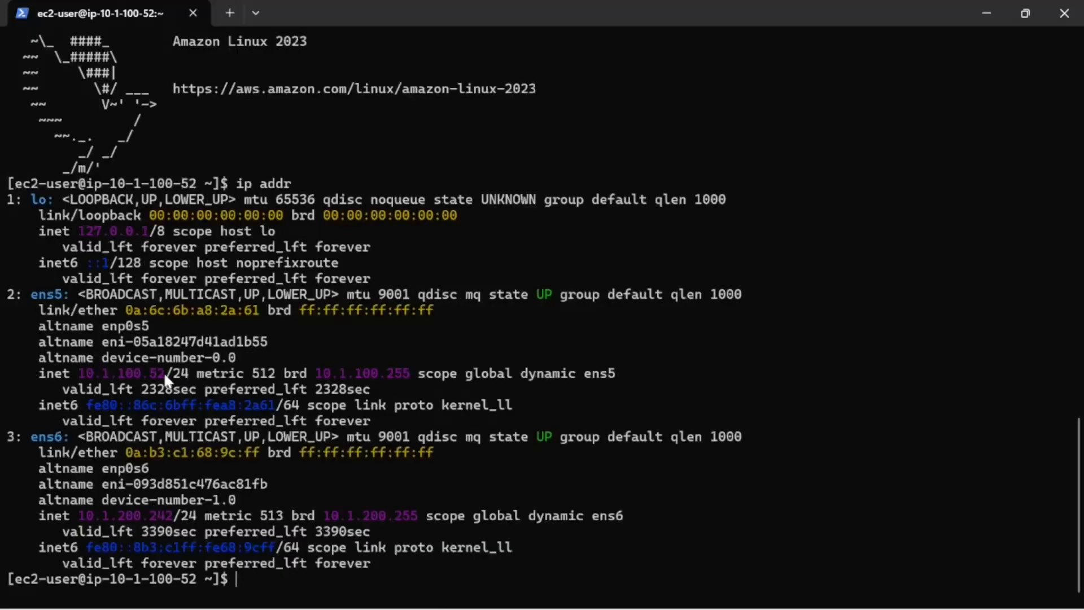
{"action": "left_click_drag", "start_coordinate": [161, 370], "coordinate": [71, 373]}
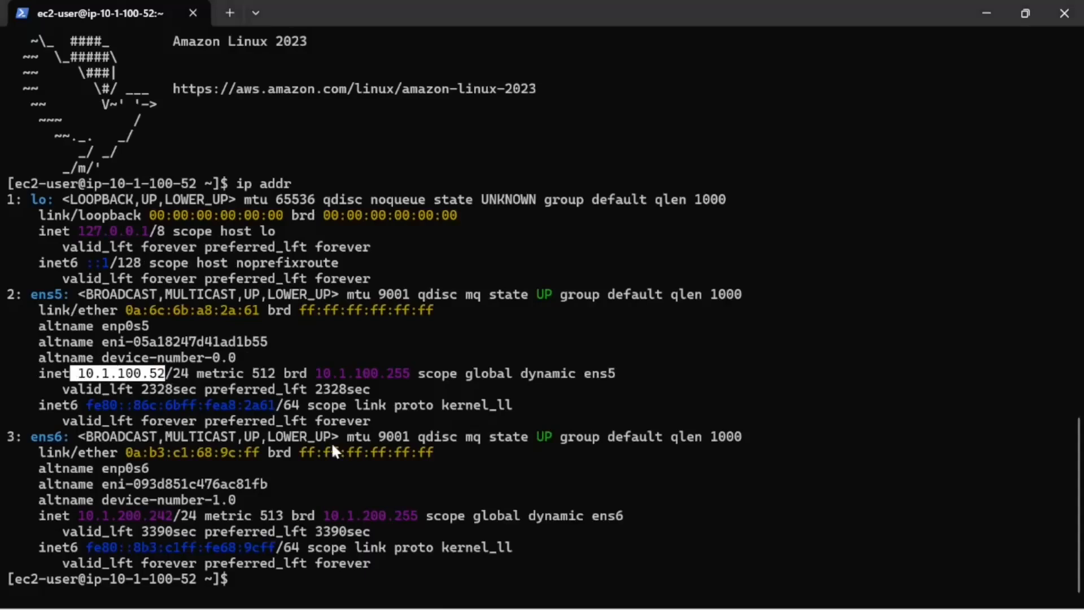
{"action": "key", "text": "alt+Tab"}
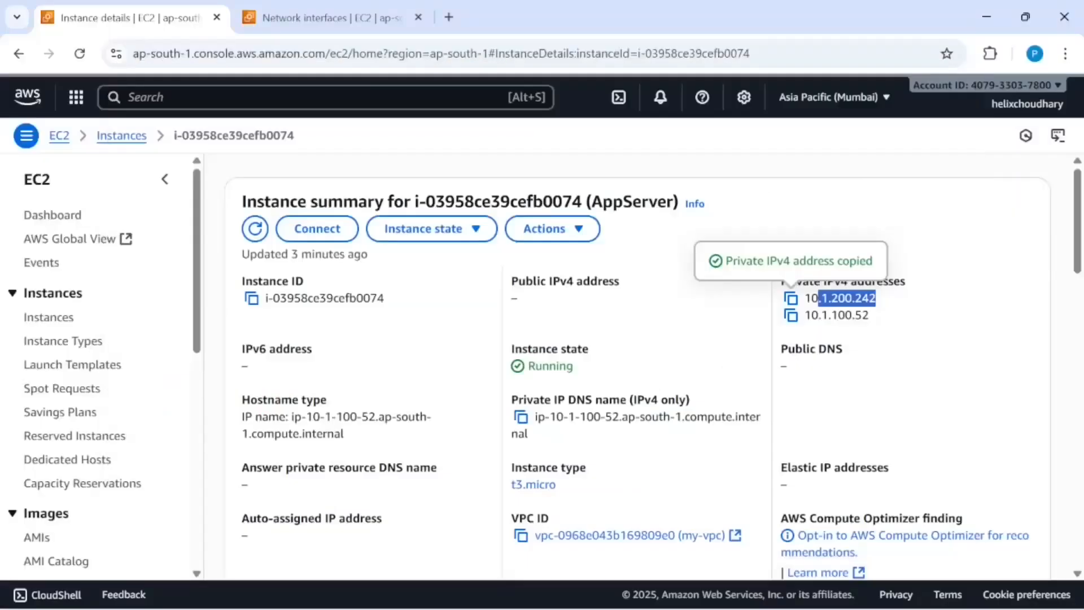
{"action": "left_click_drag", "start_coordinate": [873, 316], "coordinate": [821, 316]}
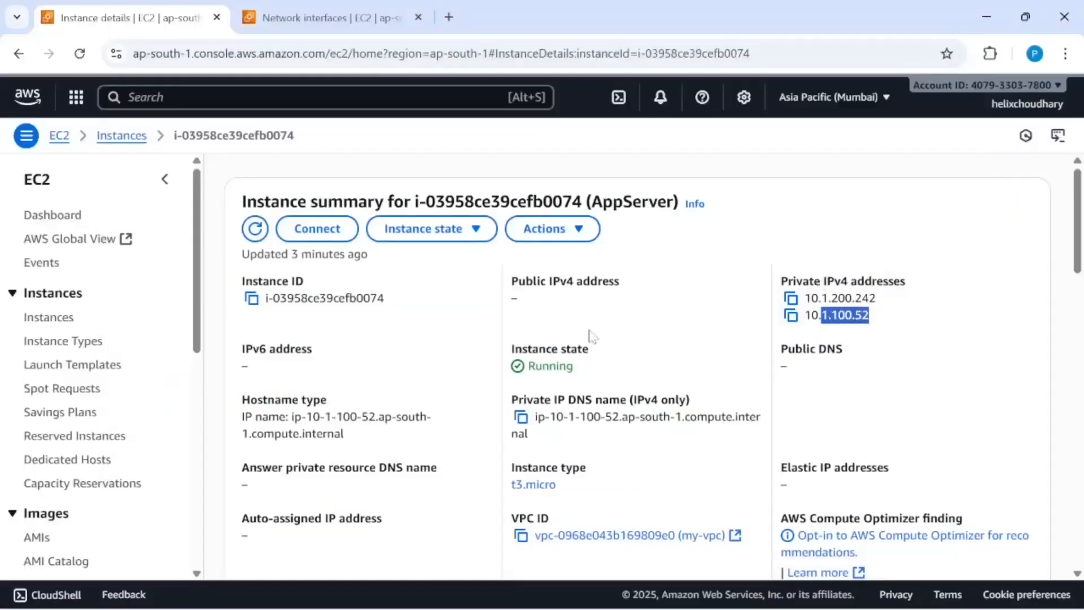
{"action": "key", "text": "alt+Tab"}
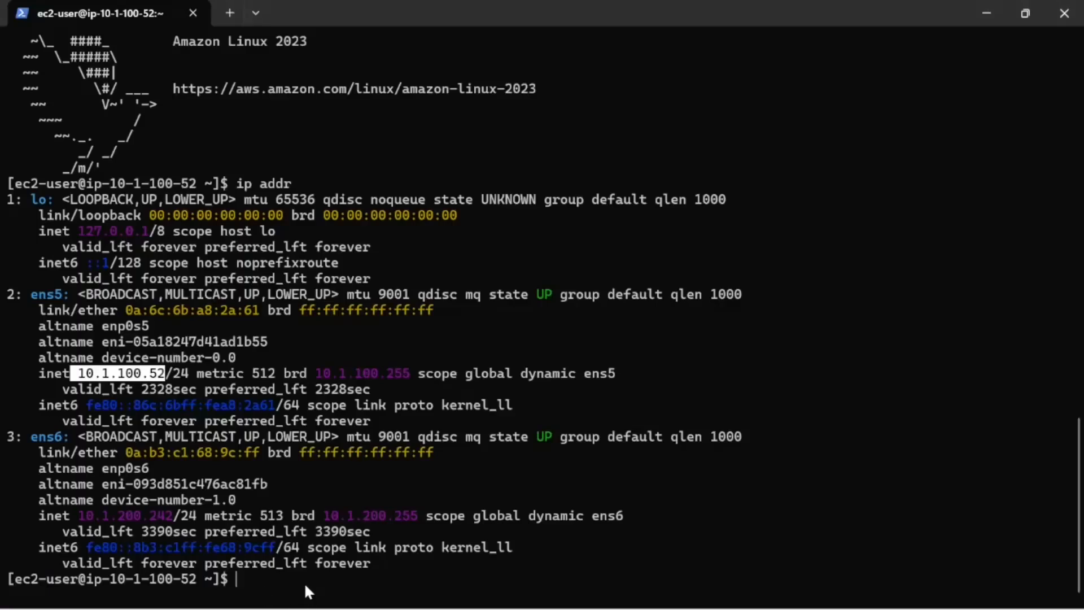
Ping 8.8.8.8 from the AppServer to test internet access, and examine the private subnet's NAT gateway in the whiteboard diagram
{"action": "type", "text": "ping "}
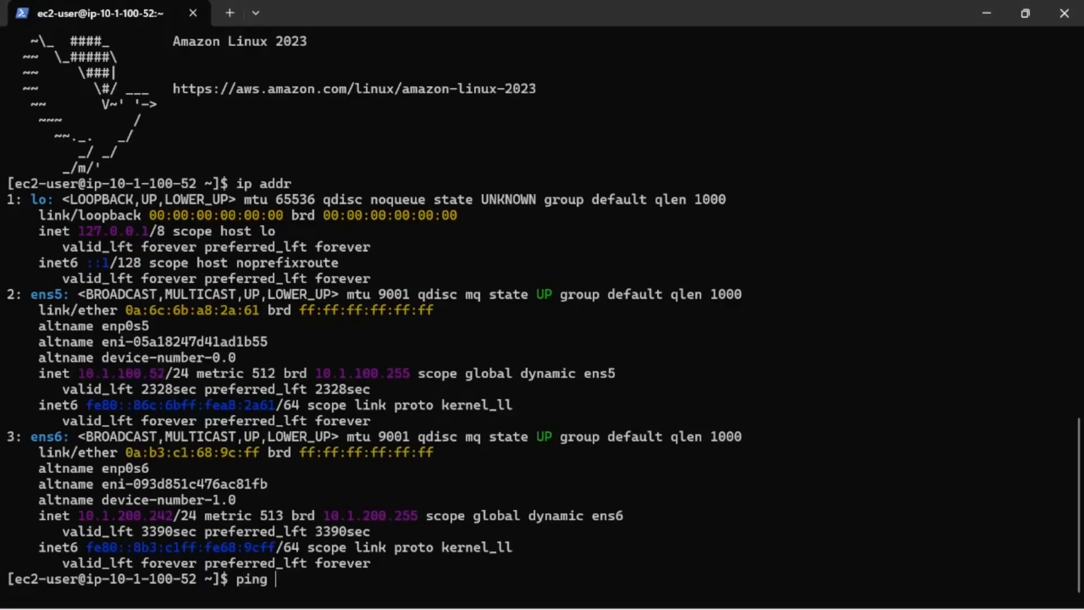
{"action": "type", "text": "8.8.8.8"}
{"action": "key", "text": "Return"}
{"action": "key", "text": "alt+Tab"}
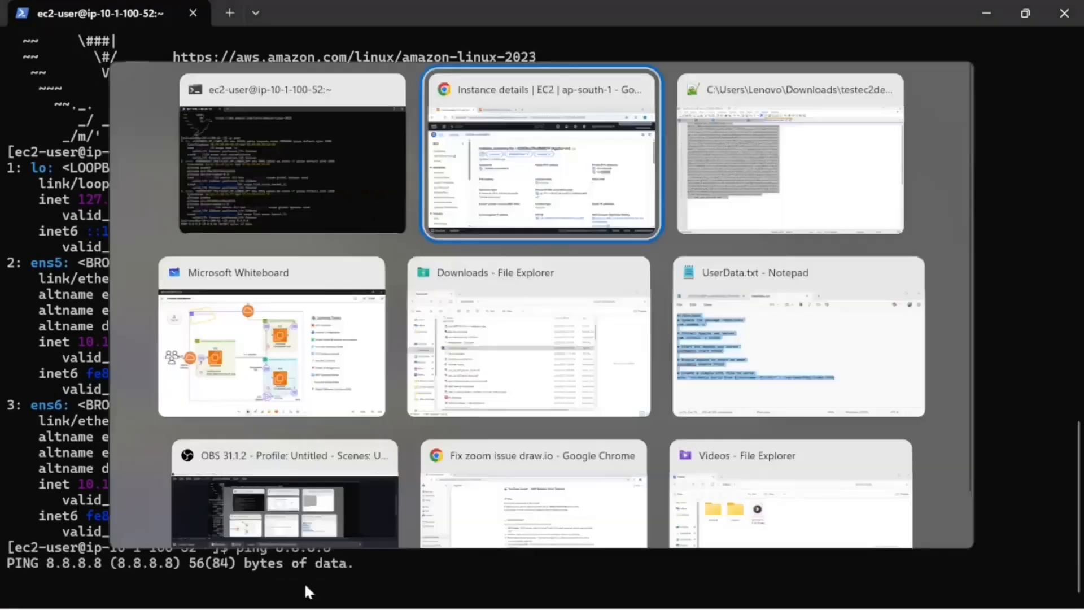
{"action": "key", "text": "alt+Tab"}
{"action": "key", "text": "alt+Tab"}
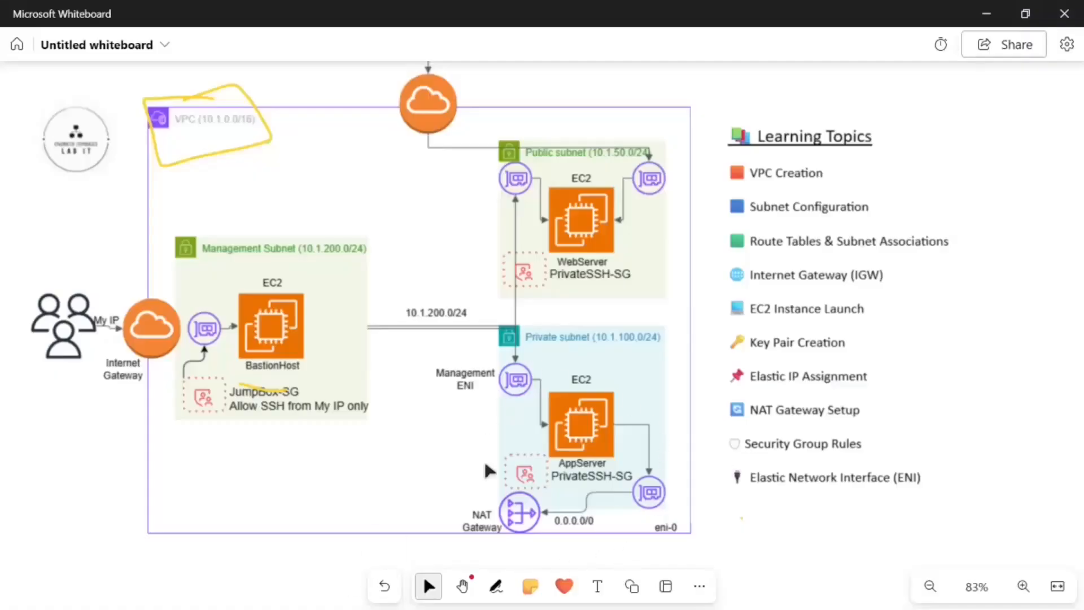
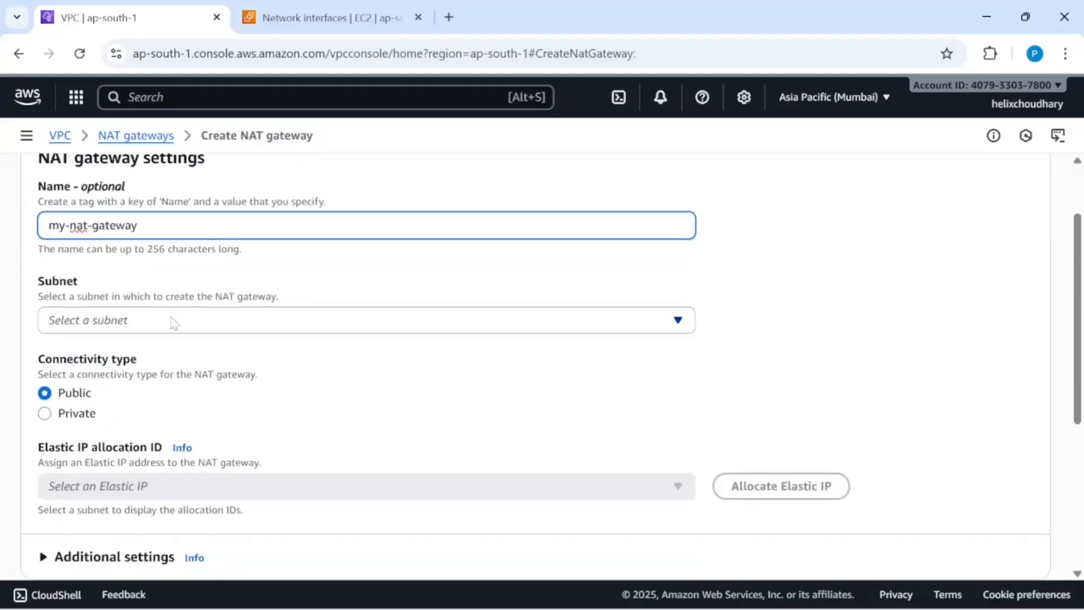
Select my-public-subnet as the subnet for the NAT gateway my-nat-gateway
{"action": "left_click", "coordinate": [160, 320]}
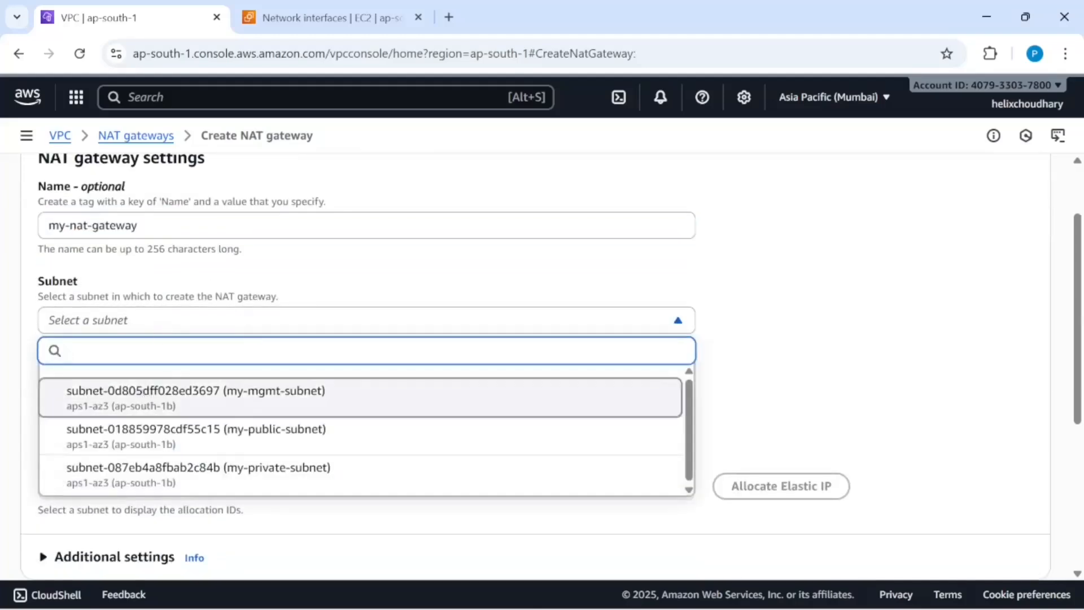
{"action": "left_click_drag", "start_coordinate": [142, 226], "coordinate": [47, 225]}
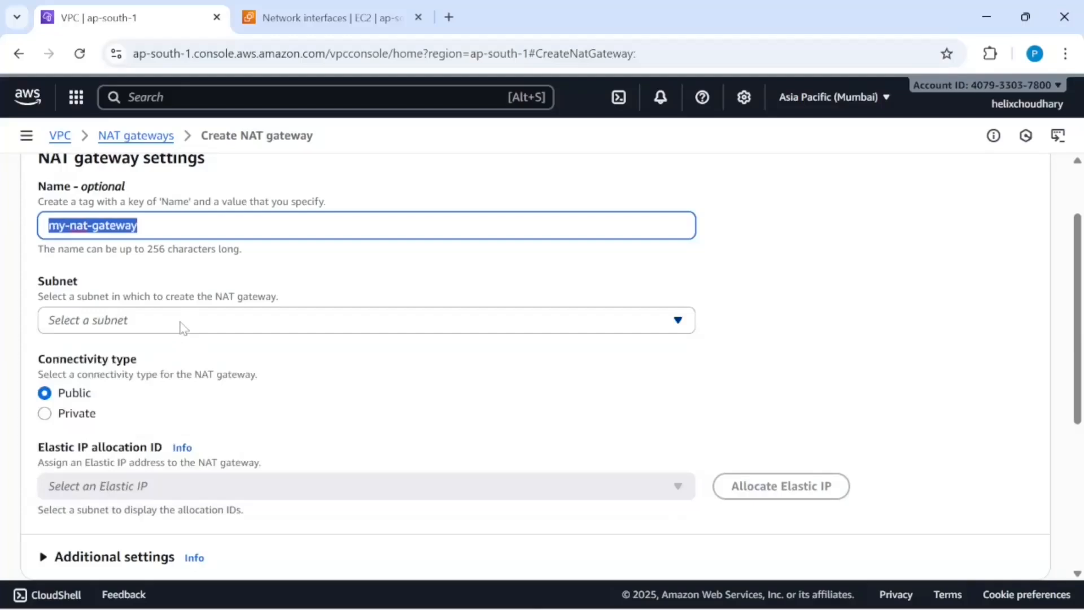
{"action": "left_click", "coordinate": [181, 328]}
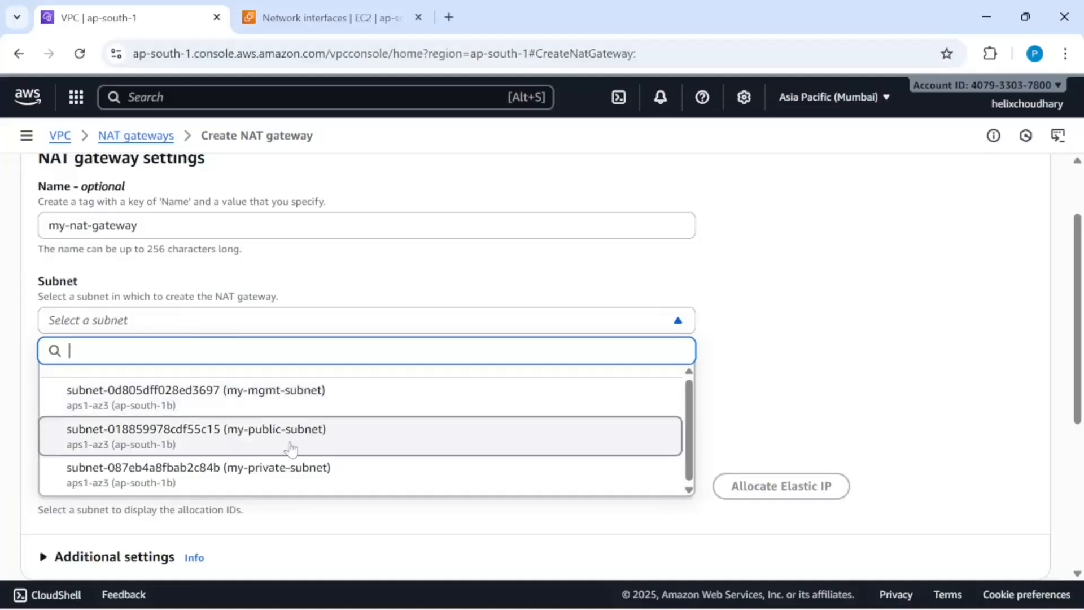
{"action": "key", "text": "alt+Tab"}
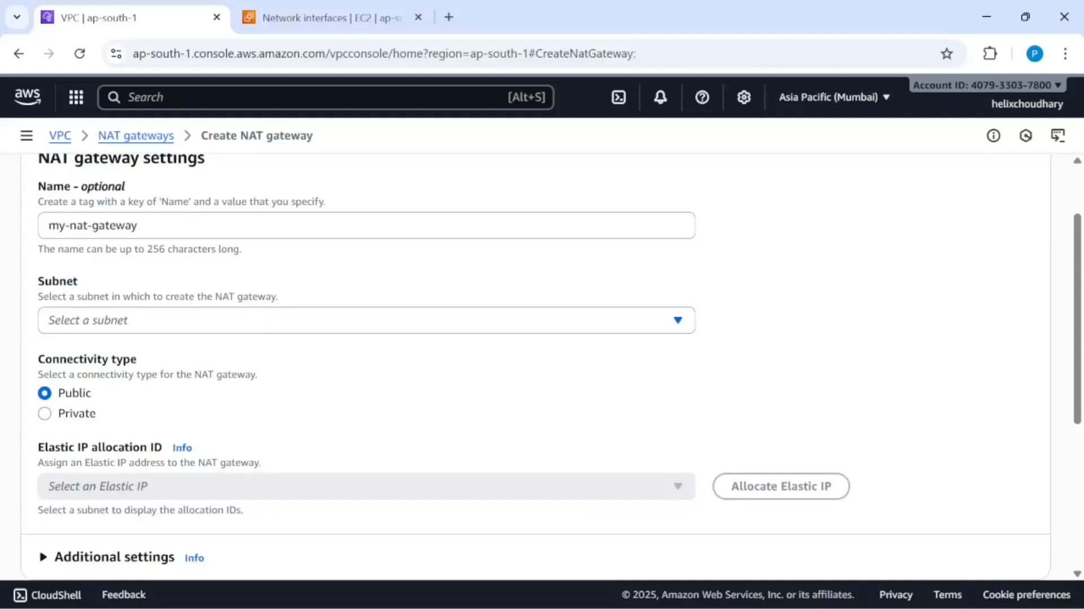
{"action": "left_click", "coordinate": [202, 329]}
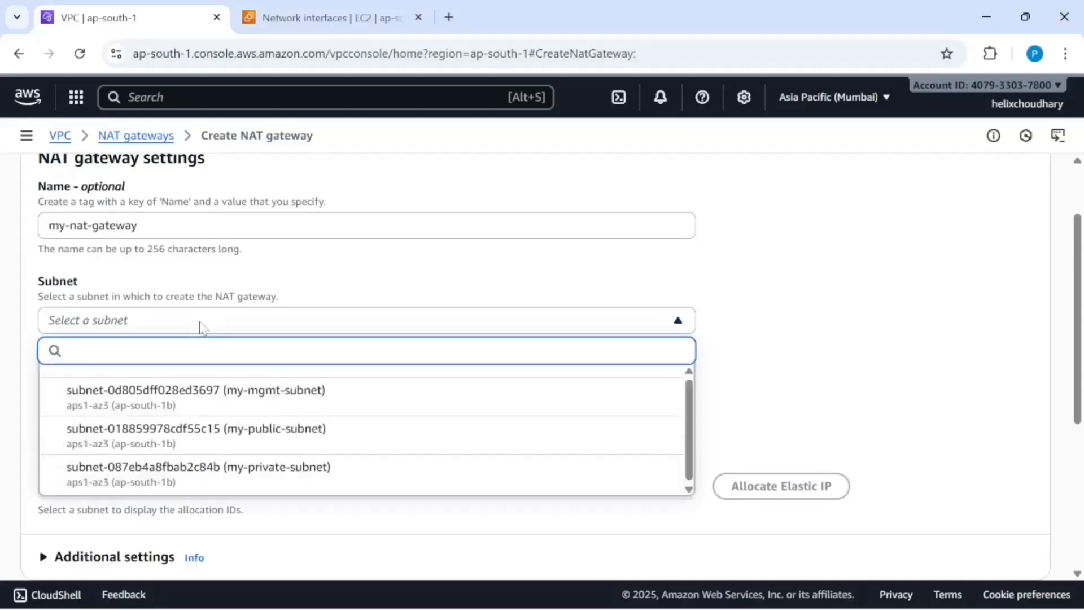
{"action": "left_click", "coordinate": [337, 435]}
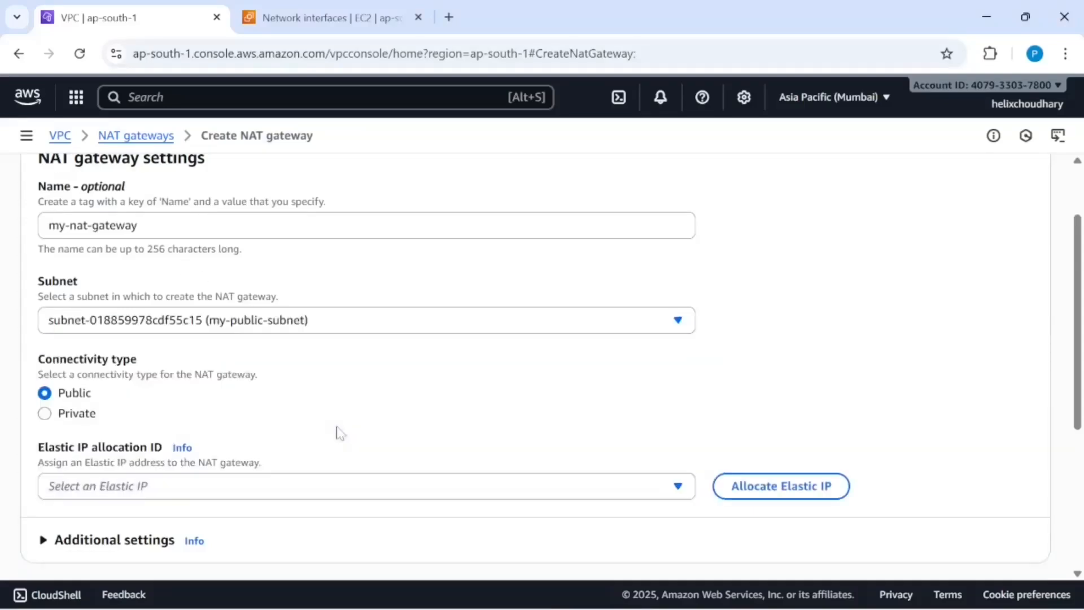
{"action": "scroll", "coordinate": [428, 411], "scroll_direction": "down", "scroll_amount": 2}
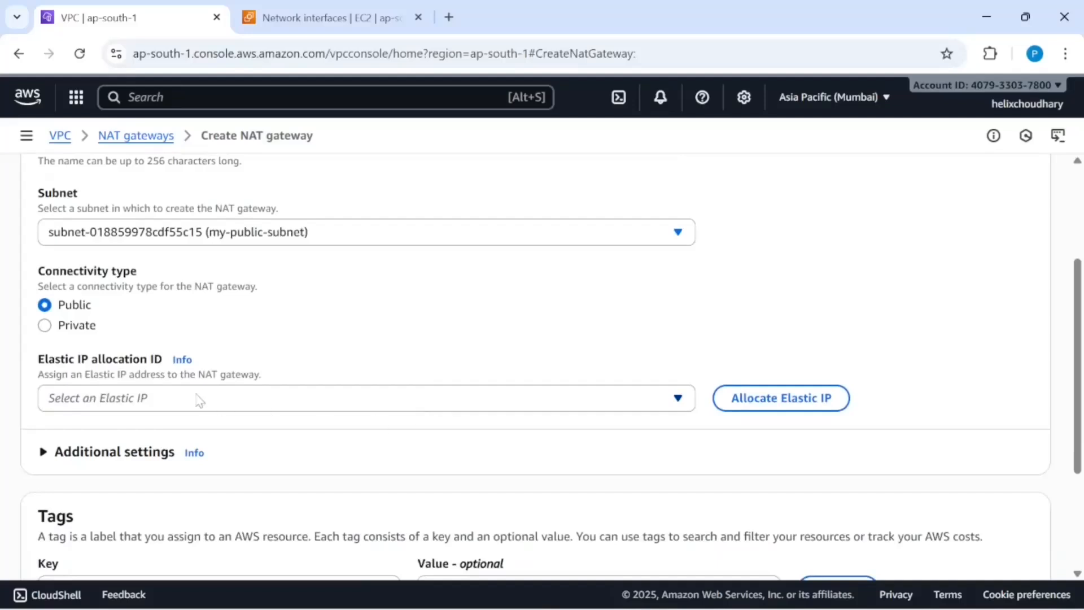
Allocate a new Elastic IP for the public NAT gateway my-nat-gateway and create the gateway
{"action": "left_click", "coordinate": [174, 399]}
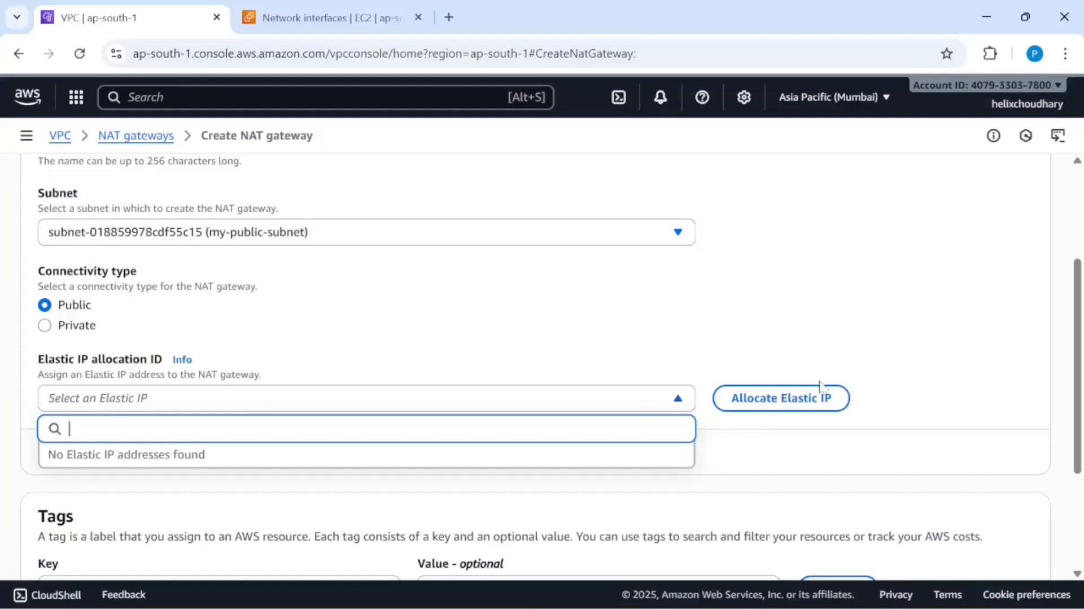
{"action": "left_click", "coordinate": [776, 408]}
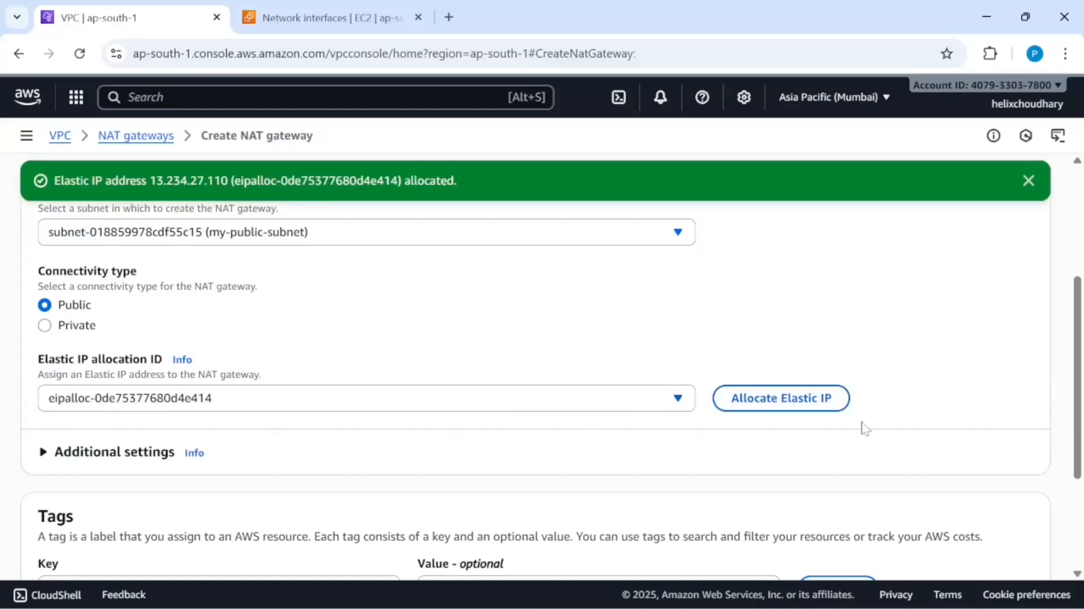
{"action": "scroll", "coordinate": [602, 452], "scroll_direction": "down", "scroll_amount": 3}
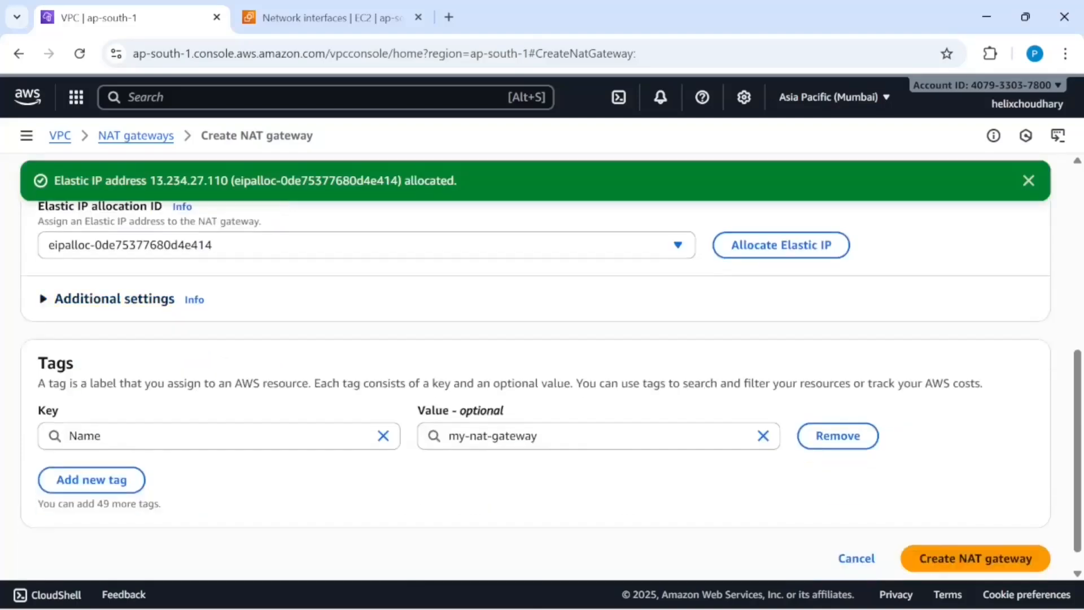
{"action": "left_click", "coordinate": [969, 565]}
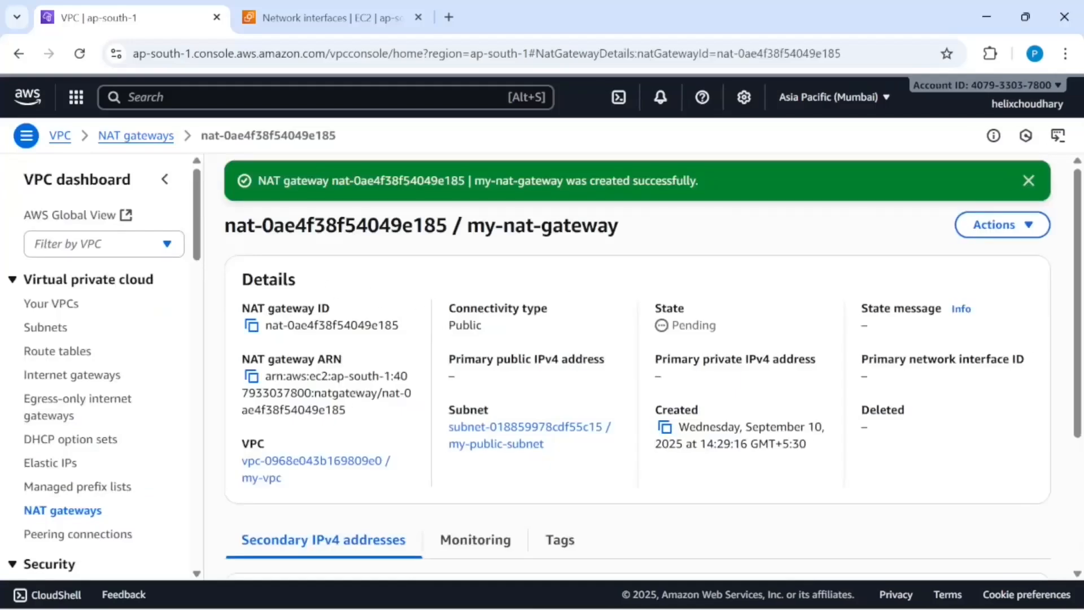
{"action": "left_click_drag", "start_coordinate": [620, 226], "coordinate": [571, 226]}
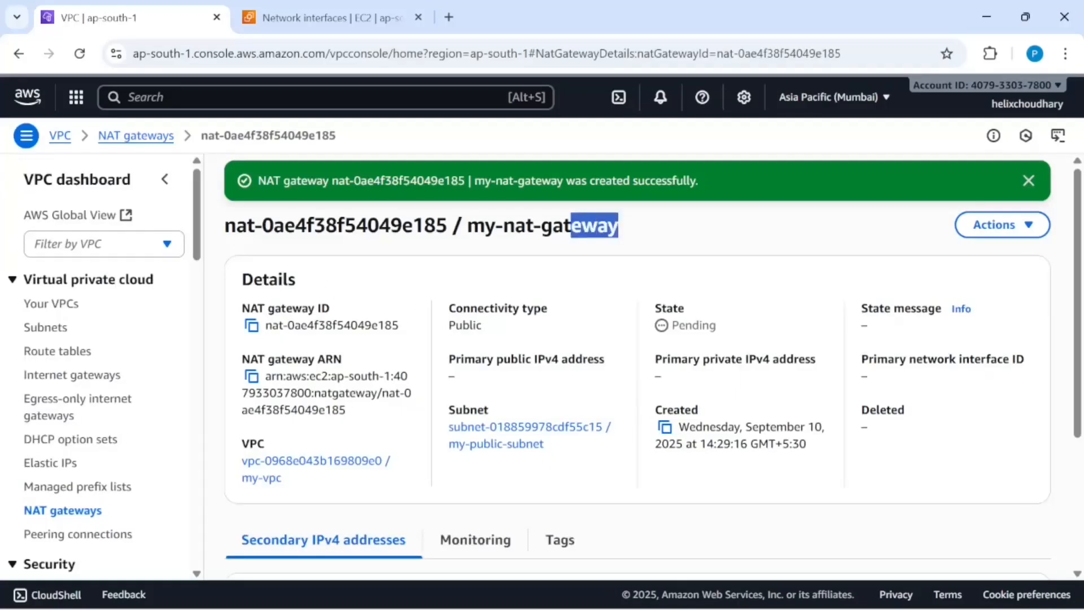
Name the newly allocated Elastic IP address My_Elastic_IP and look over its association details
{"action": "left_click", "coordinate": [64, 465]}
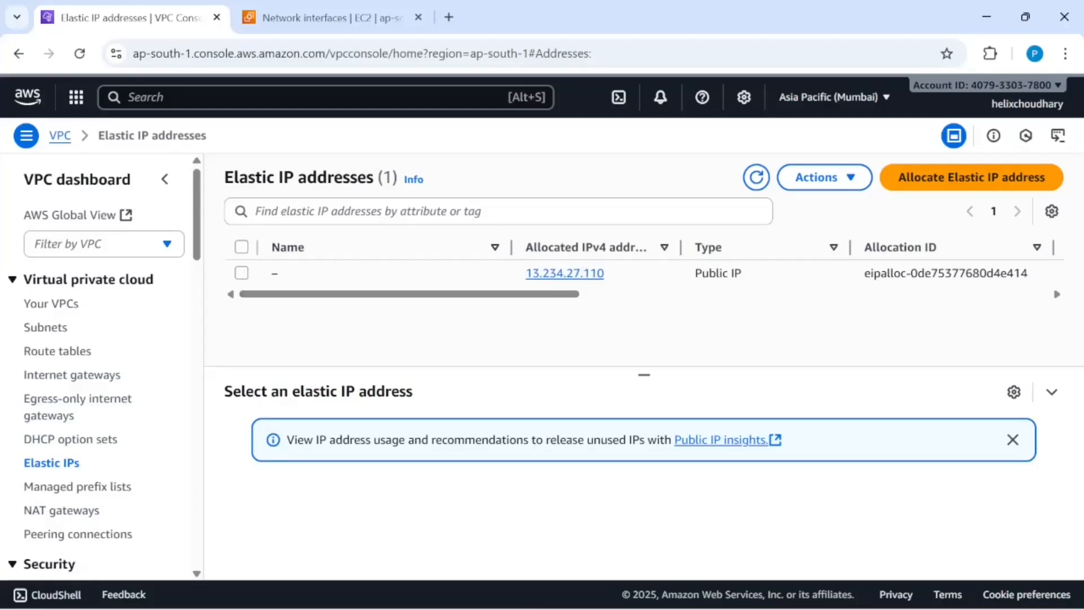
{"action": "left_click", "coordinate": [289, 275]}
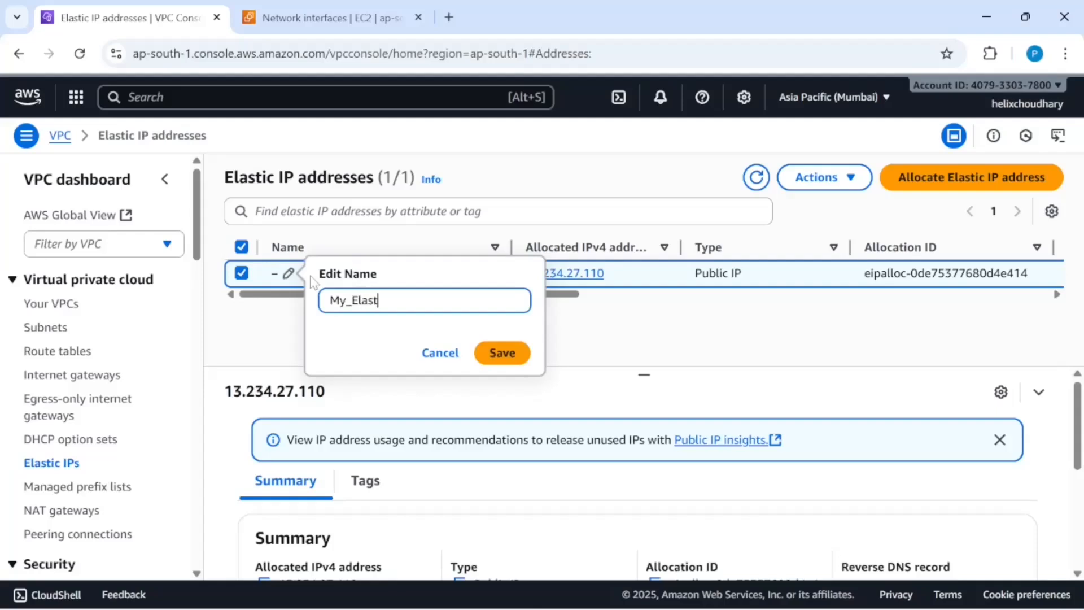
{"action": "type", "text": "My_Elastic_IP"}
{"action": "left_click", "coordinate": [502, 352]}
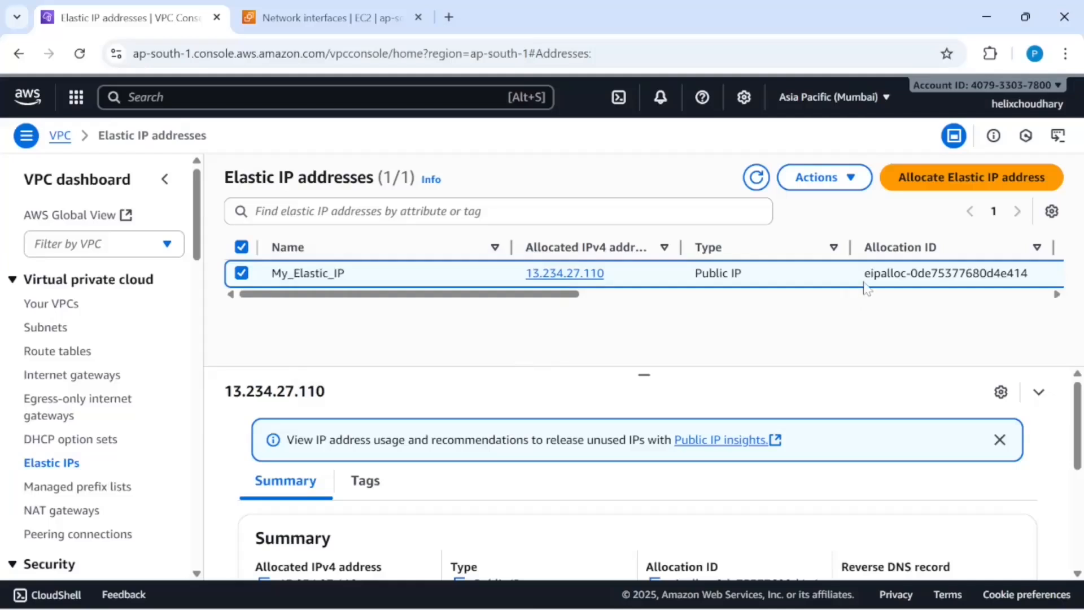
{"action": "scroll", "coordinate": [866, 288], "scroll_direction": "right", "scroll_amount": 10}
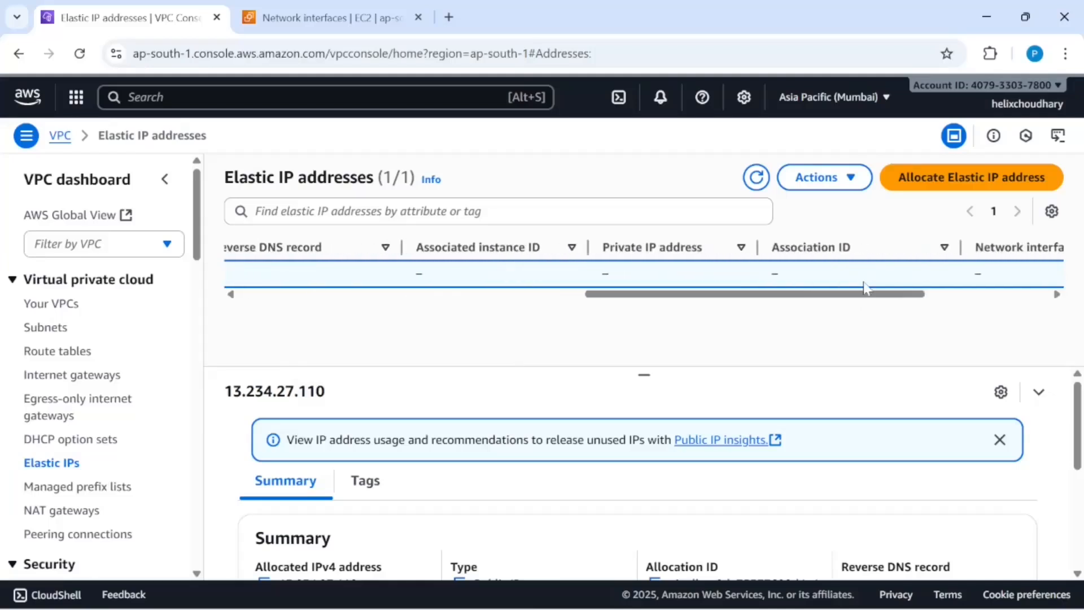
{"action": "scroll", "coordinate": [865, 287], "scroll_direction": "right", "scroll_amount": 4}
{"action": "scroll", "coordinate": [866, 288], "scroll_direction": "left", "scroll_amount": 15}
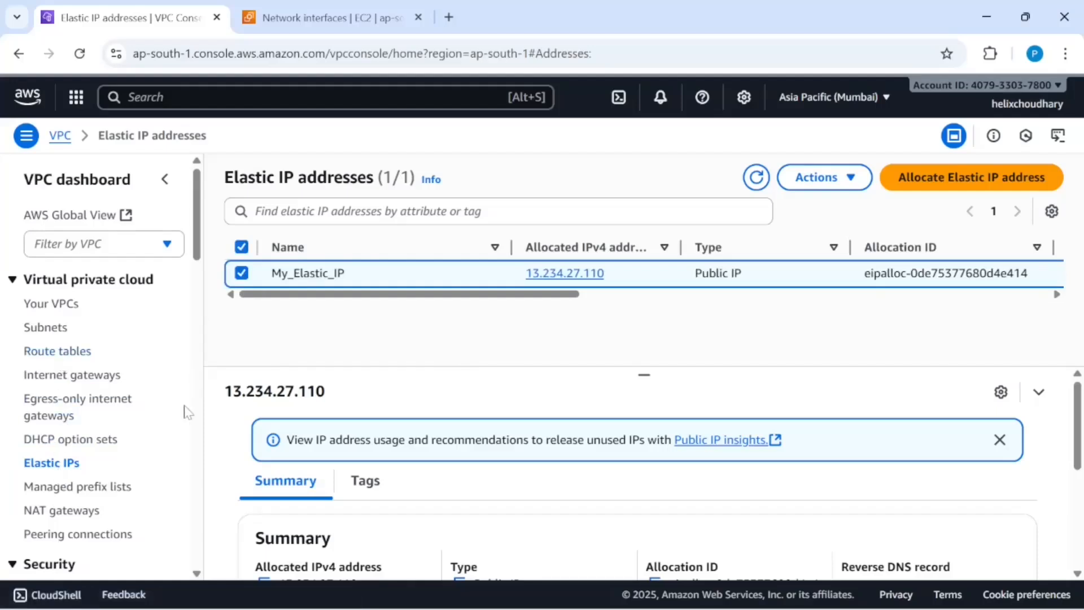
Check my-nat-gateway in the NAT gateway list and examine the private subnet's 0.0.0.0/0 path in the whiteboard diagram
{"action": "left_click", "coordinate": [80, 516]}
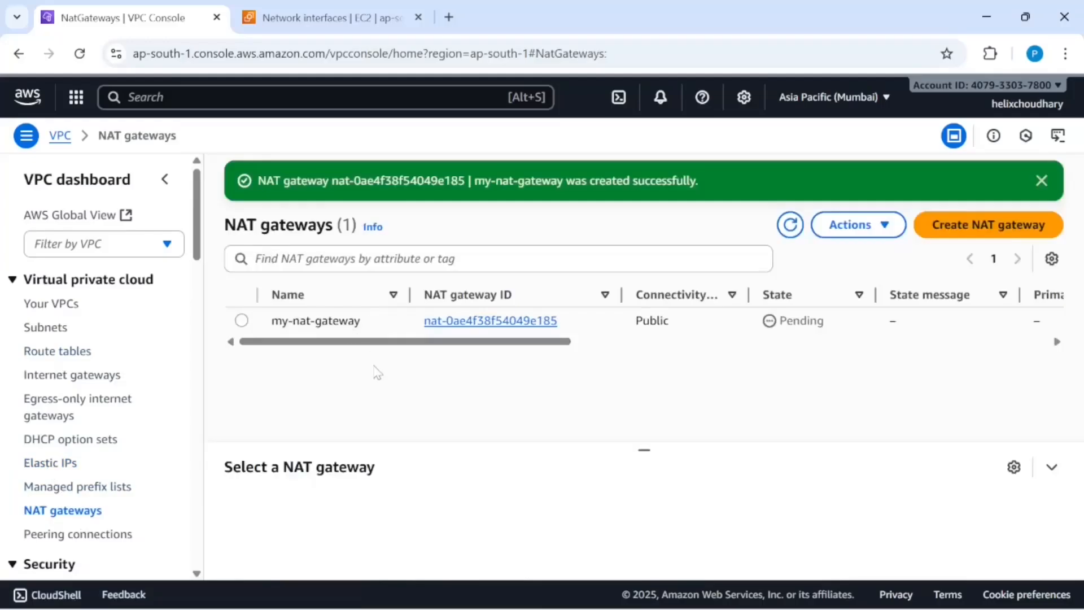
{"action": "key", "text": "alt+Tab"}
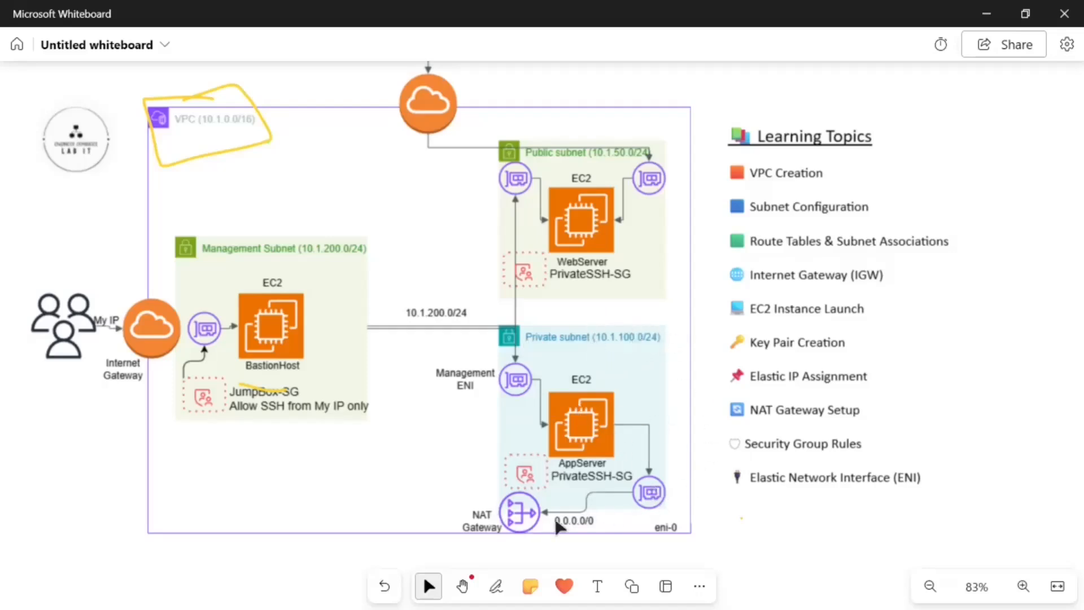
{"action": "key", "text": "alt+Tab"}
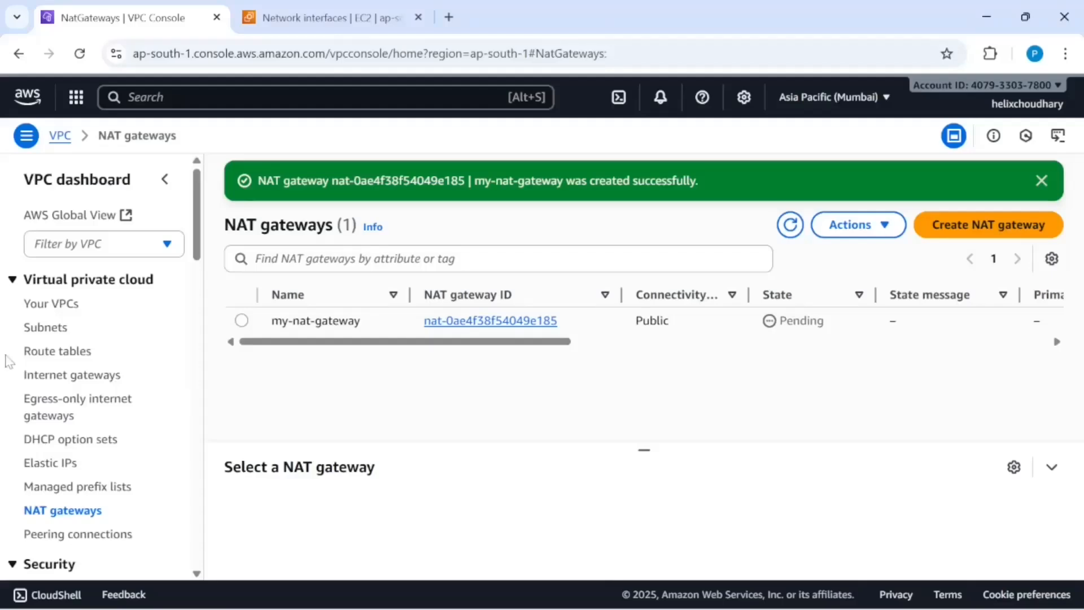
Add a route with destination 0.0.0.0/0 to the my-private-RT route table
{"action": "left_click", "coordinate": [57, 351]}
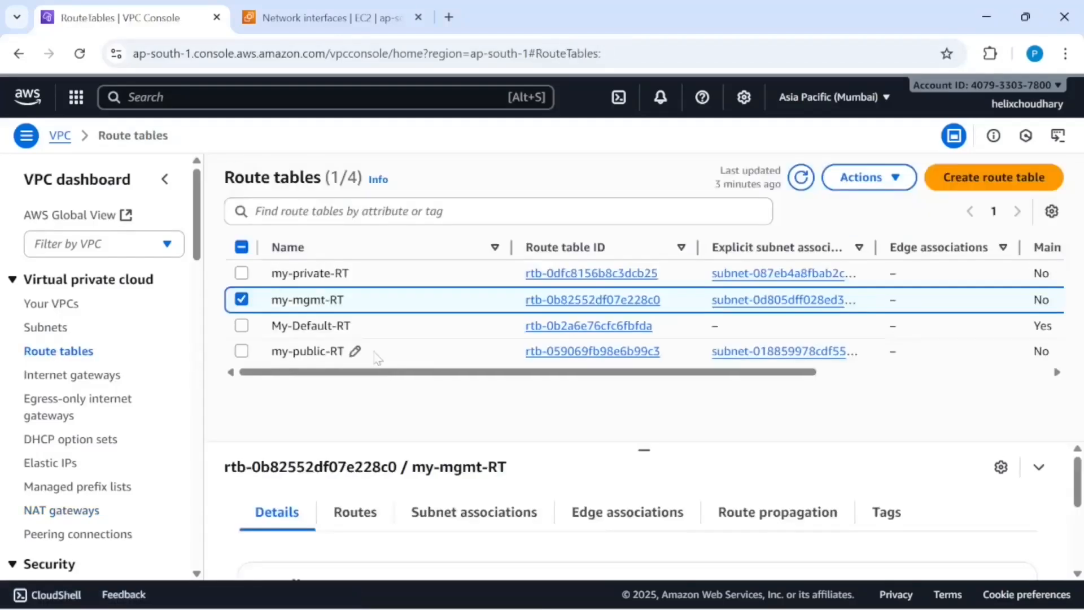
{"action": "key", "text": "alt+Tab"}
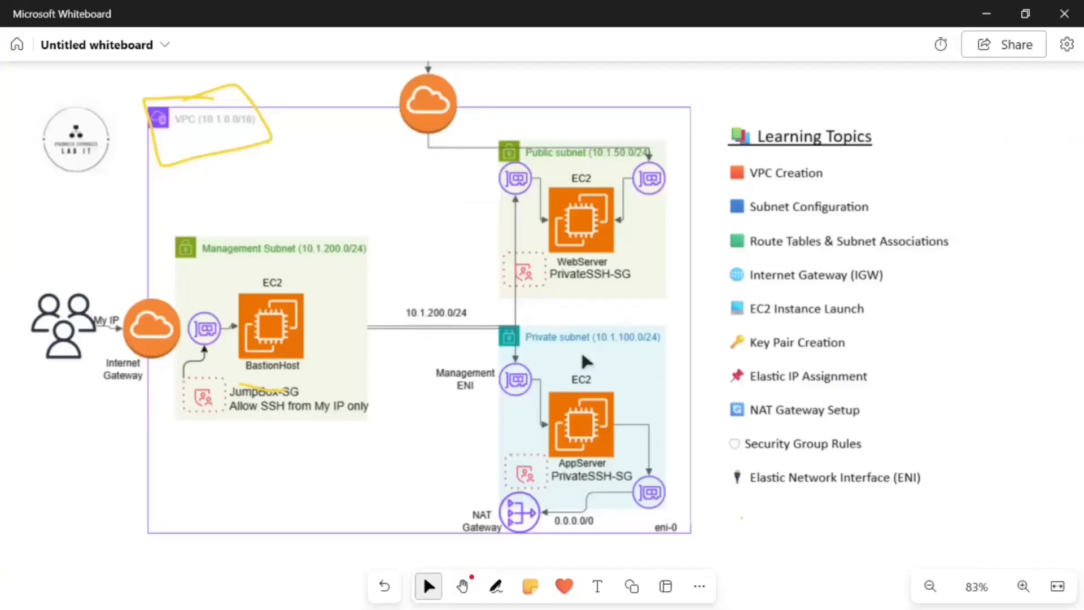
{"action": "key", "text": "alt+Tab"}
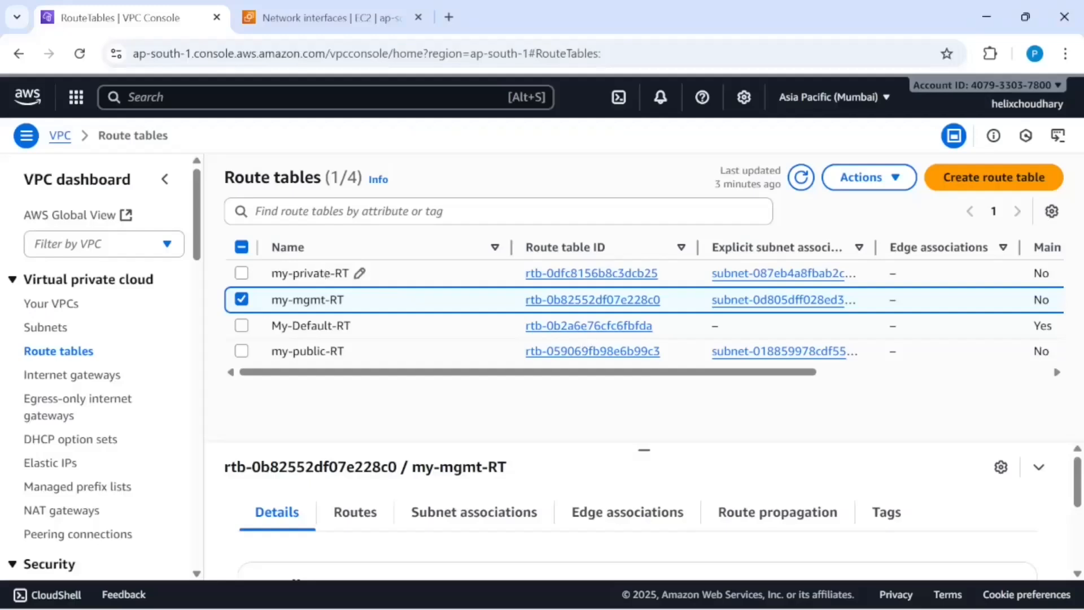
{"action": "left_click", "coordinate": [585, 274]}
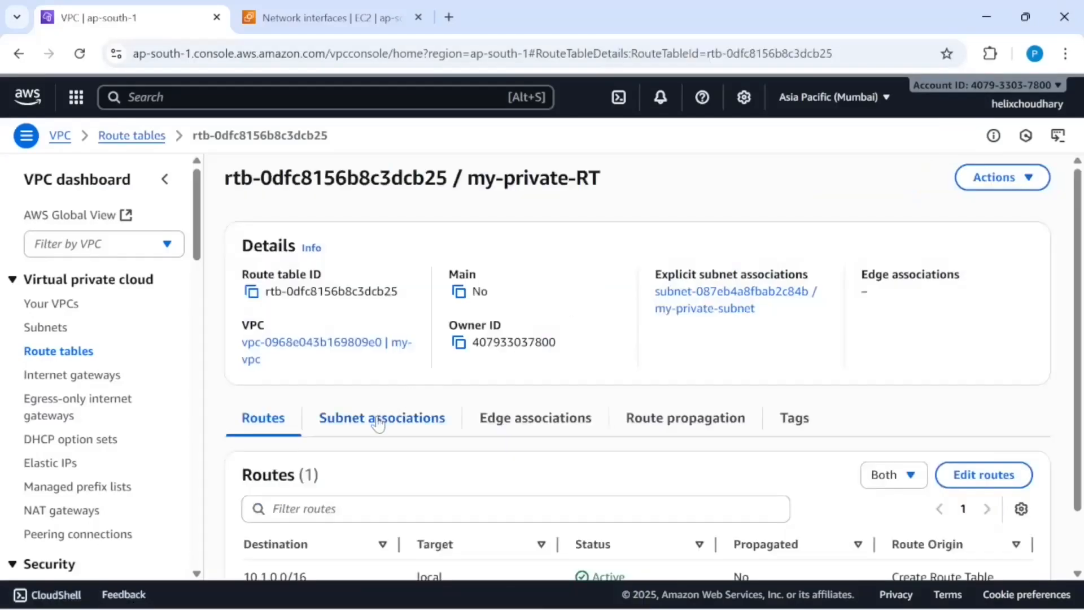
{"action": "left_click", "coordinate": [973, 489]}
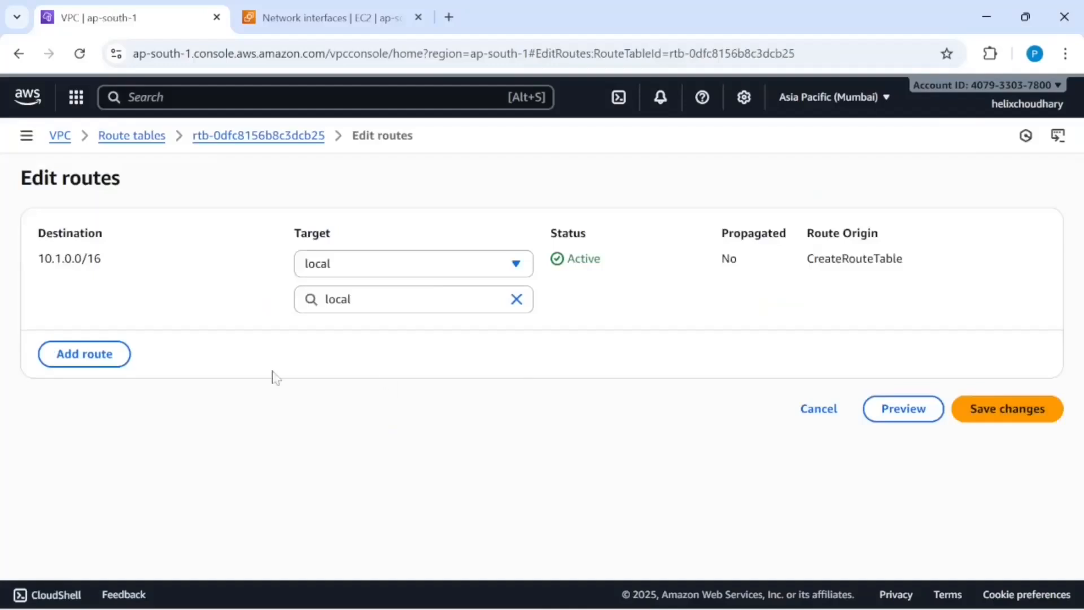
{"action": "left_click", "coordinate": [83, 356]}
{"action": "left_click", "coordinate": [121, 336]}
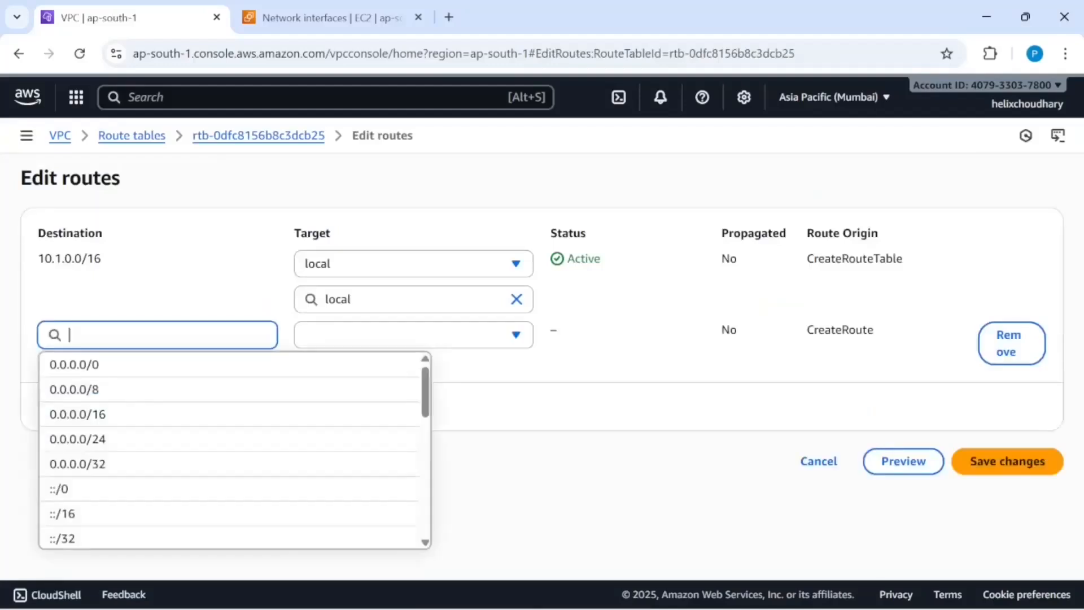
{"action": "left_click", "coordinate": [120, 375]}
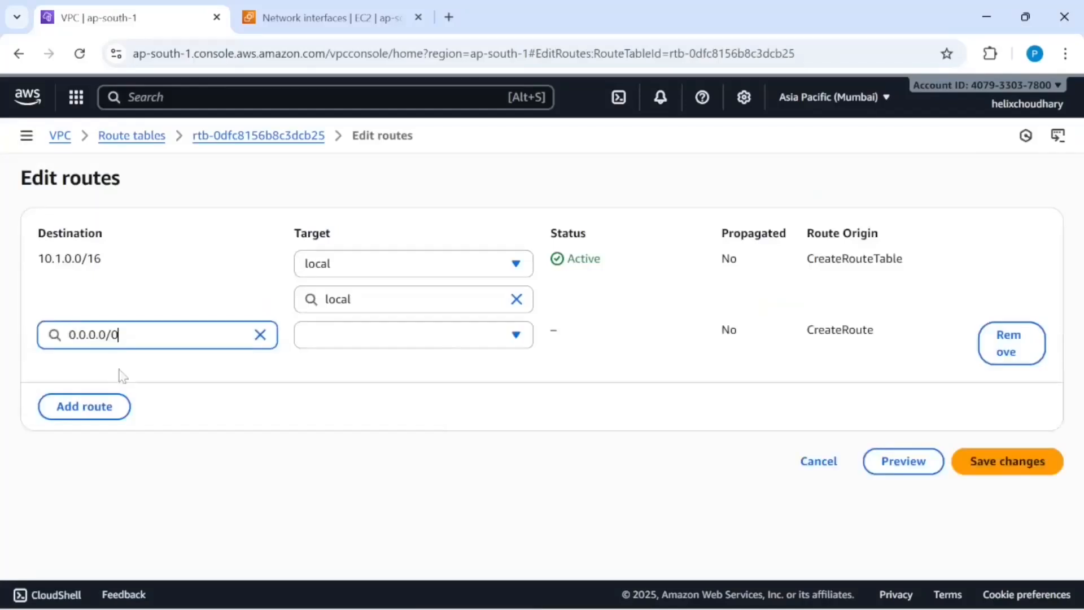
Set the 0.0.0.0/0 route's target to the NAT gateway my-nat-gateway and save the route table changes
{"action": "left_click", "coordinate": [374, 343]}
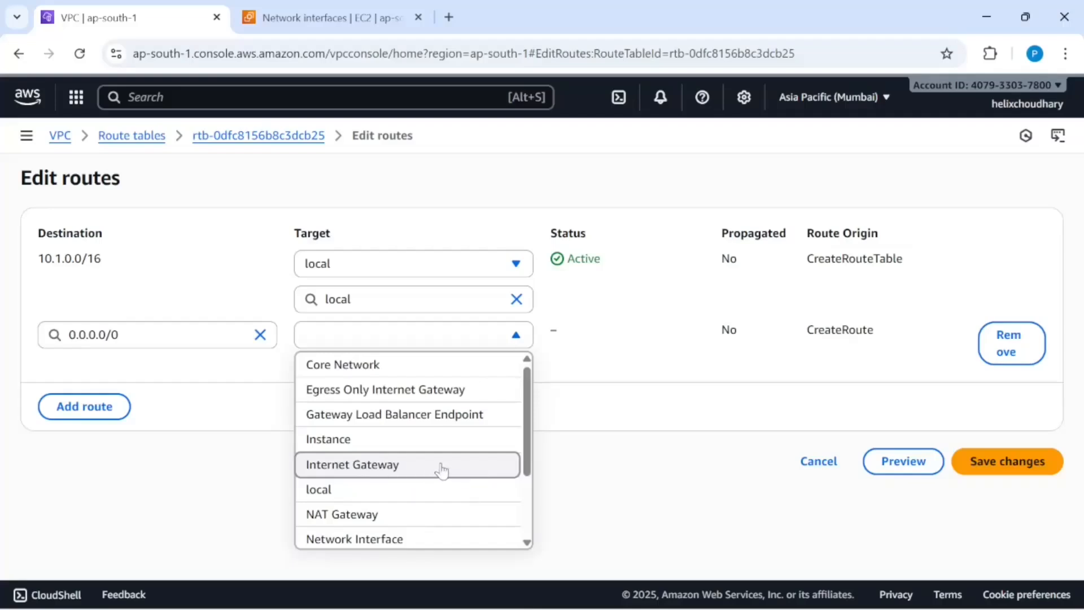
{"action": "scroll", "coordinate": [442, 470], "scroll_direction": "down", "scroll_amount": 3}
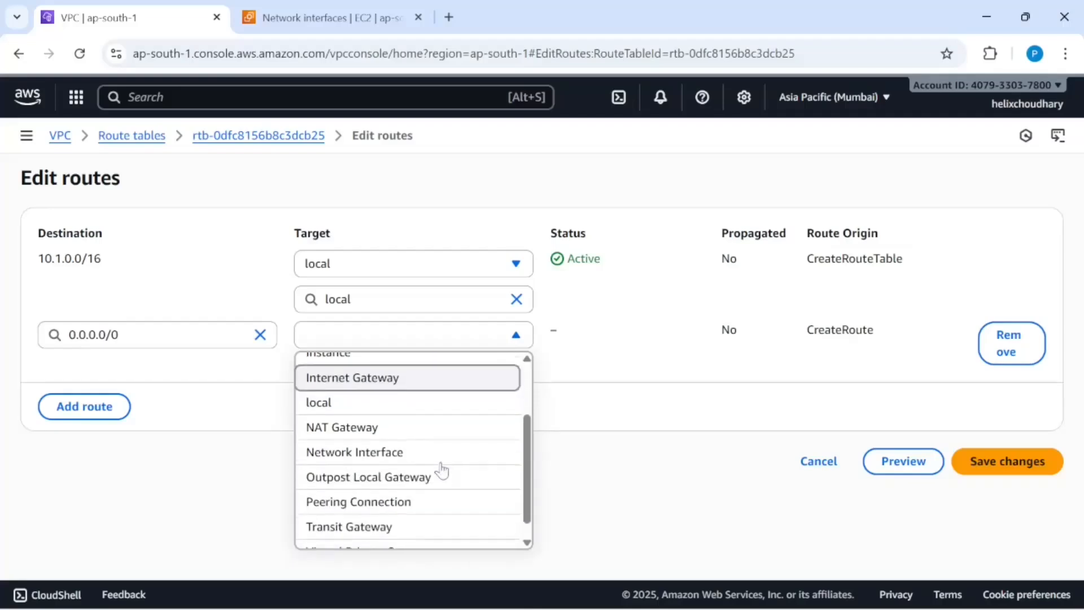
{"action": "left_click", "coordinate": [373, 433]}
{"action": "left_click", "coordinate": [395, 370]}
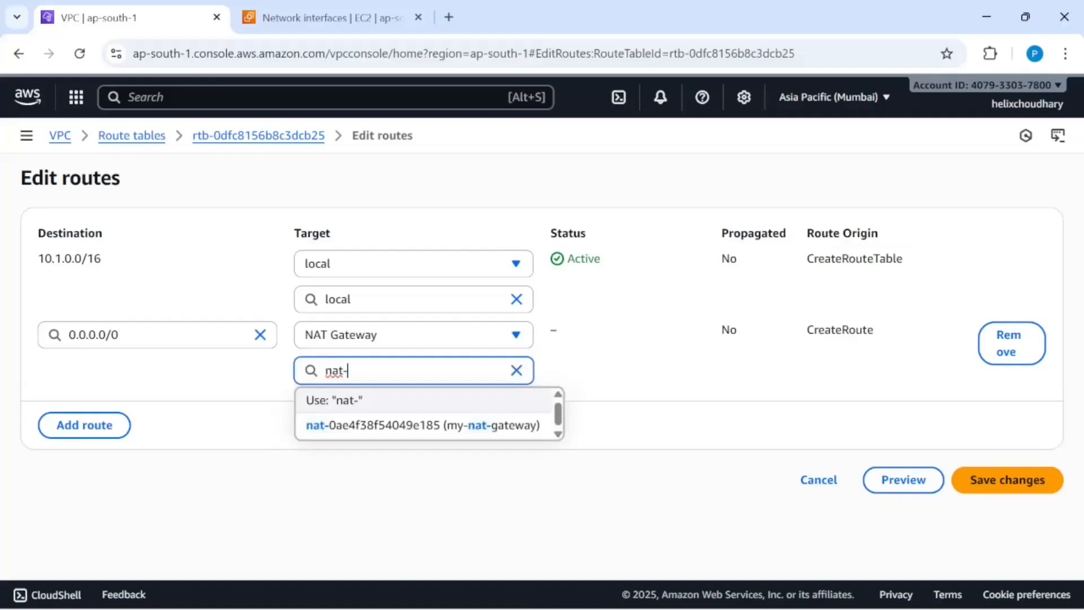
{"action": "left_click", "coordinate": [478, 435]}
{"action": "left_click", "coordinate": [996, 478]}
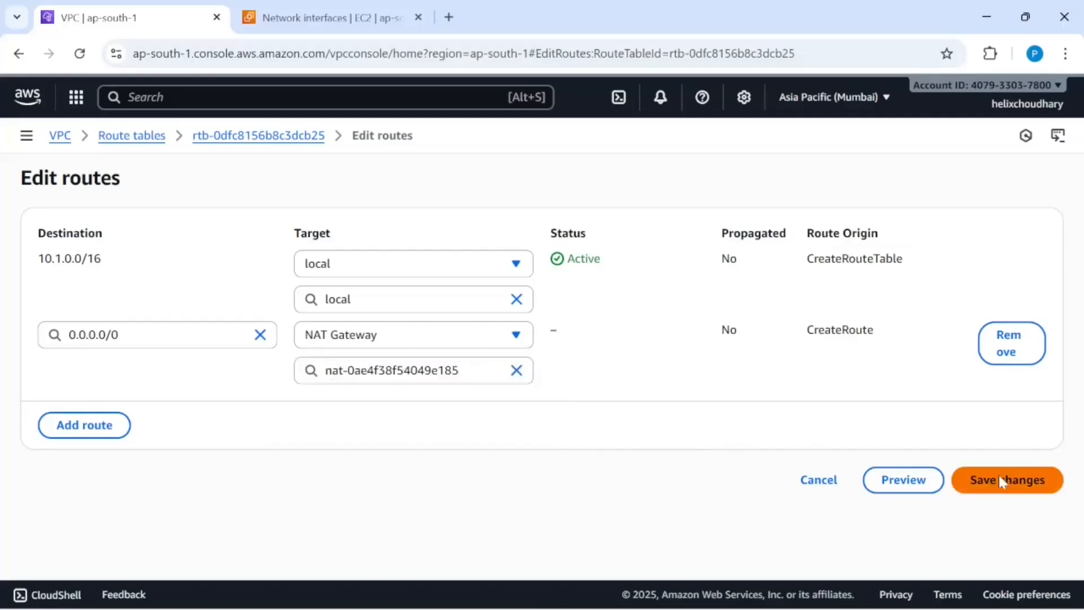
Switch to the AppServer's SSH terminal, stop the running ping, and ping 8.8.8.8 again to test internet access
{"action": "key", "text": "alt+Tab"}
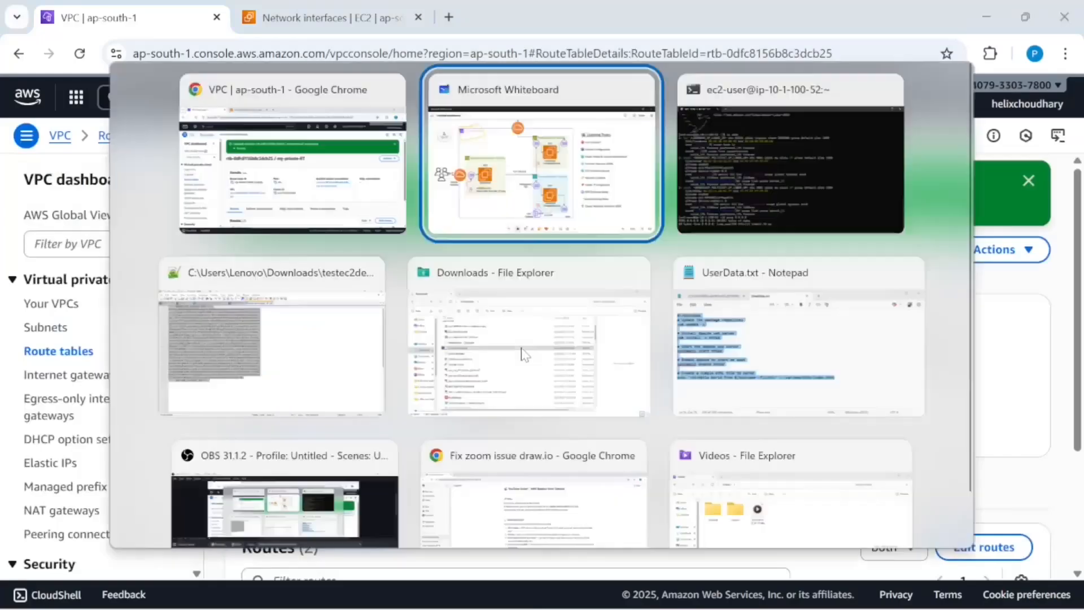
{"action": "key", "text": "alt+Tab"}
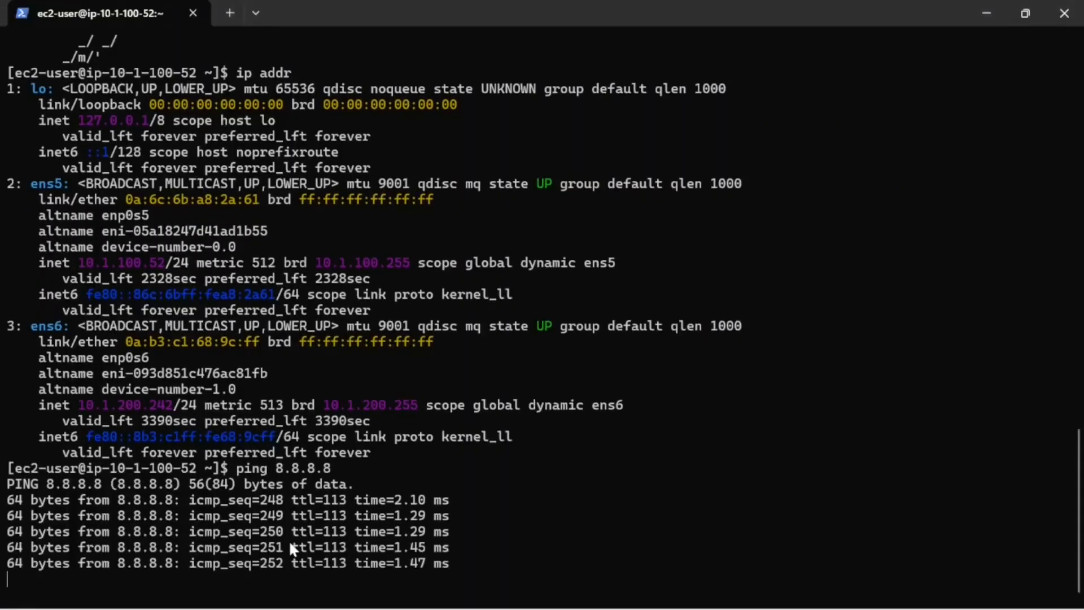
{"action": "key", "text": "ctrl+c"}
{"action": "key", "text": "Up"}
{"action": "key", "text": "Return"}
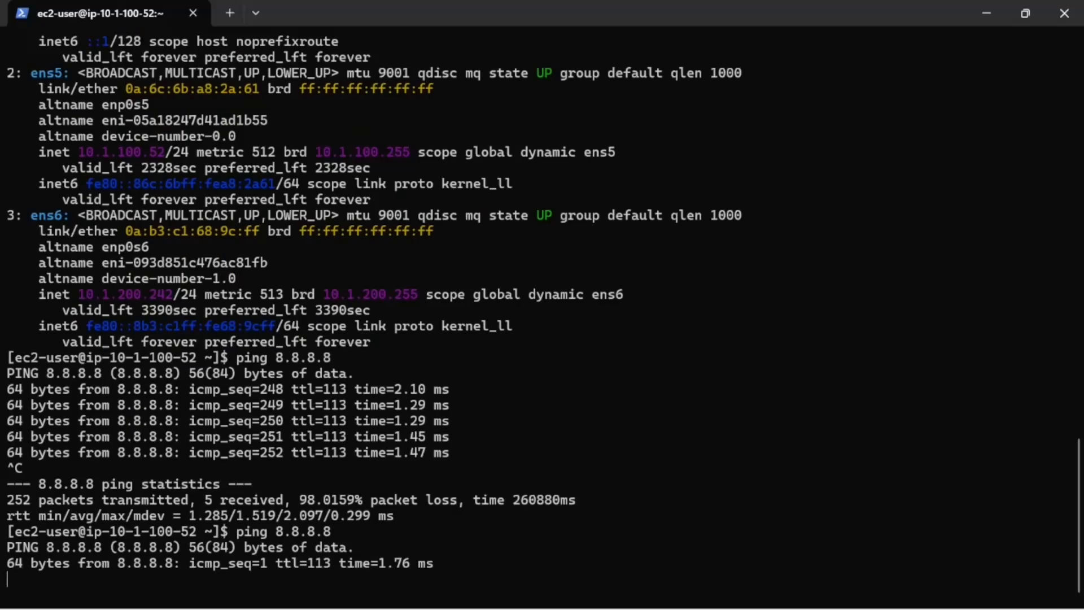
{"action": "key", "text": "ctrl+c"}
Switch to the whiteboard and examine the AppServer's connection to the NAT gateway in the network diagram
{"action": "key", "text": "alt+Tab"}
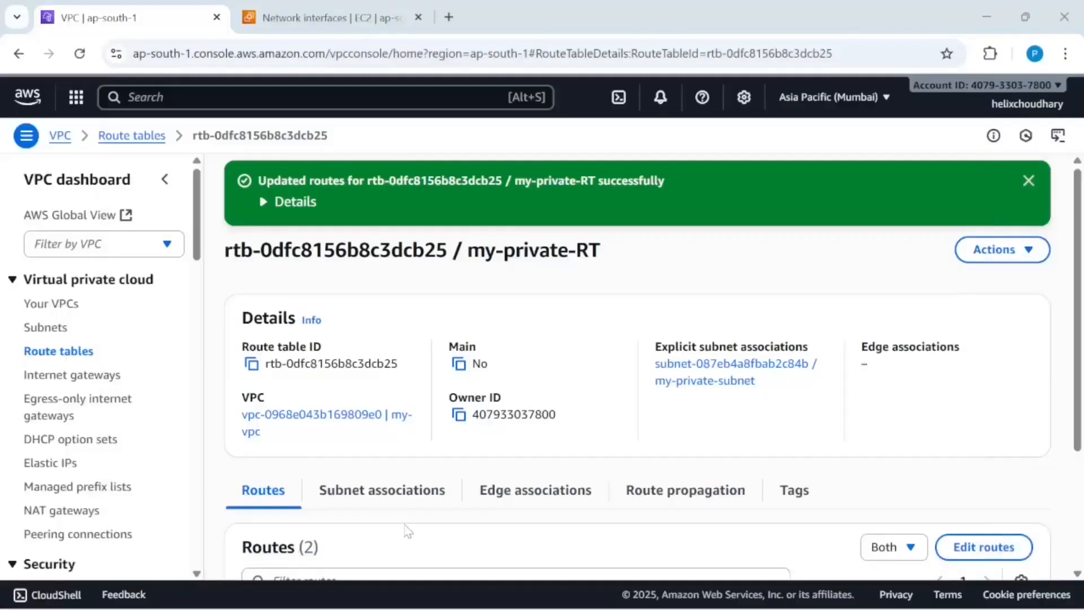
{"action": "key", "text": "alt+Tab"}
{"action": "key", "text": "Tab"}
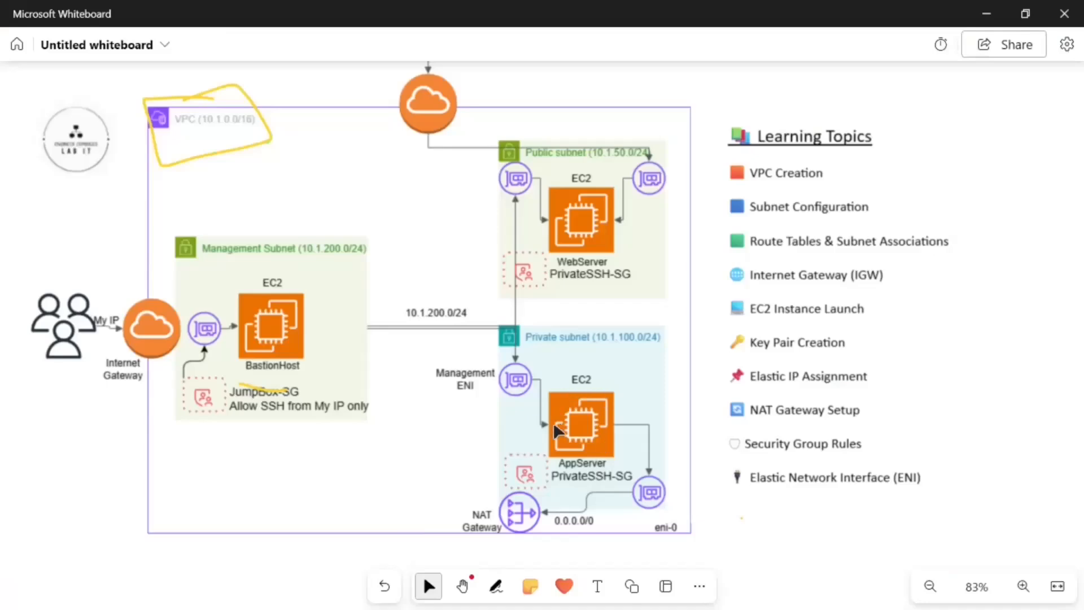
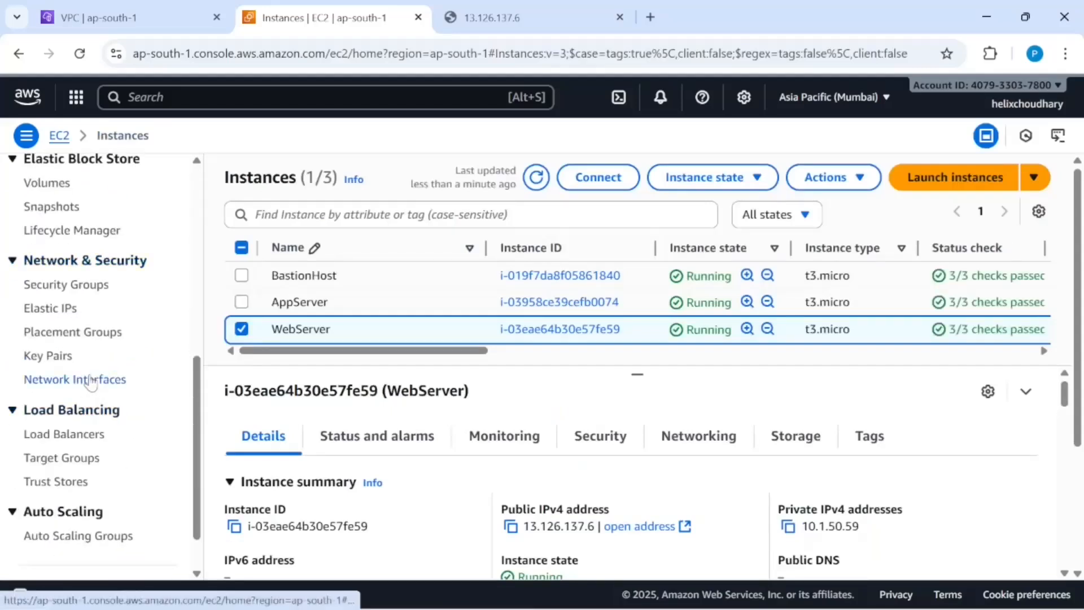
Start a new network interface with the description MGMT-ENI-WebServer in the my-mgmt-subnet subnet
{"action": "left_click", "coordinate": [90, 380]}
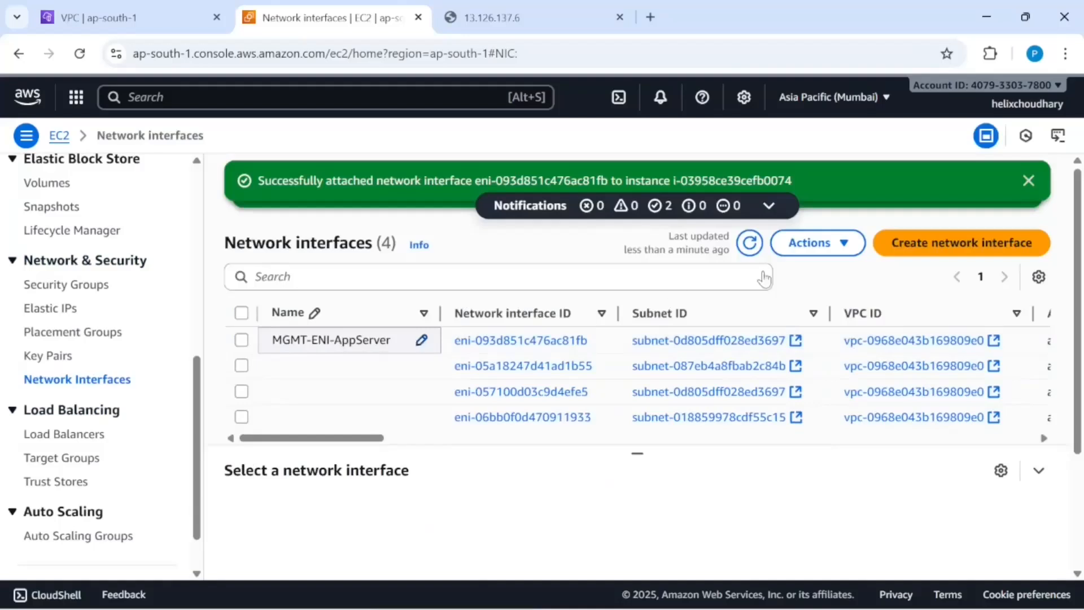
{"action": "left_click", "coordinate": [918, 244]}
{"action": "left_click", "coordinate": [226, 316]}
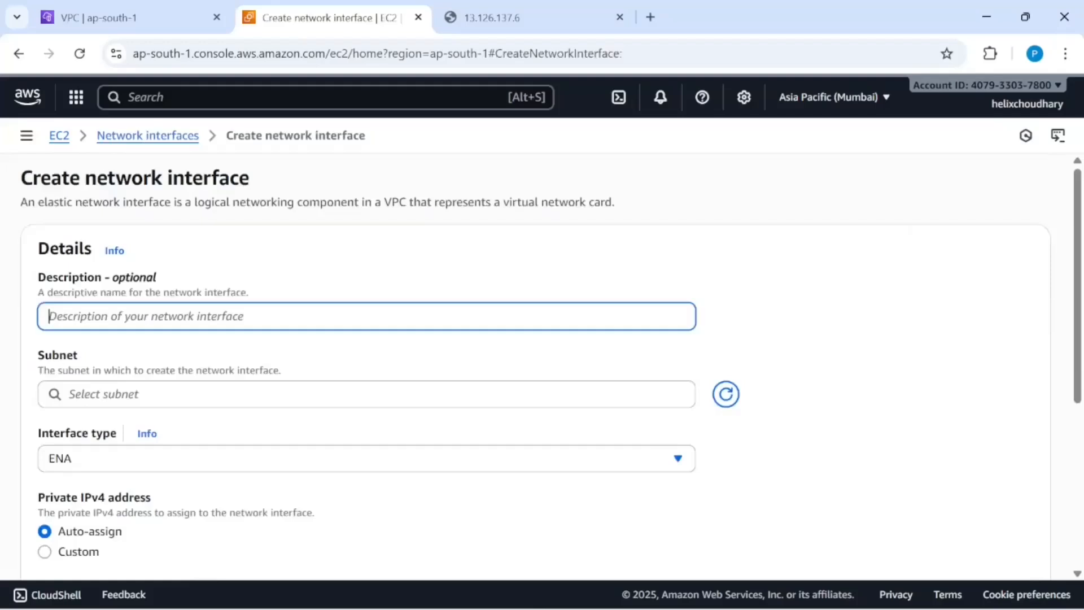
{"action": "type", "text": "MGMT"}
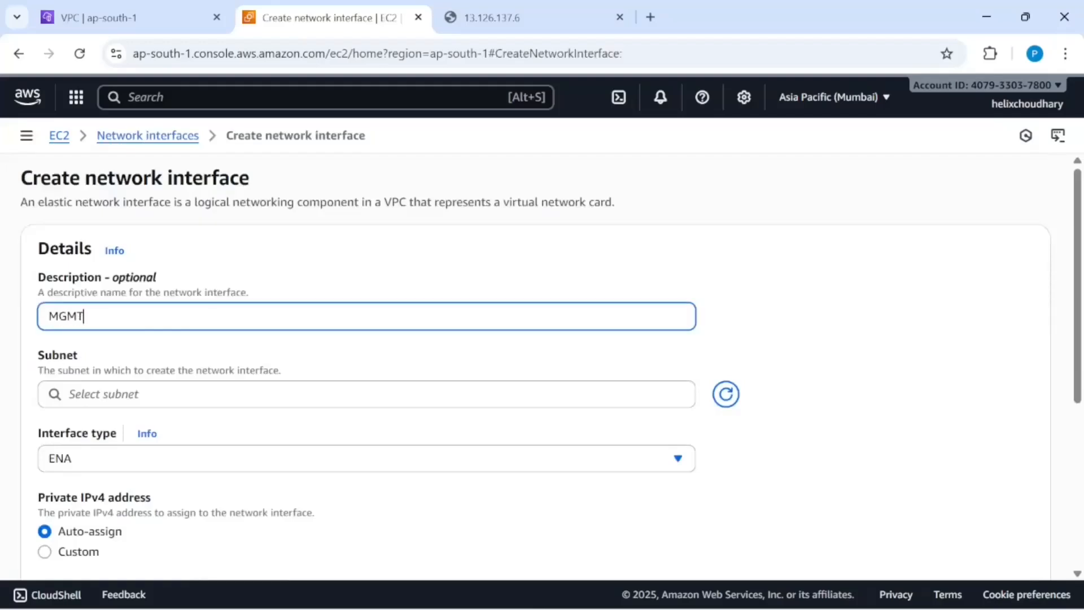
{"action": "type", "text": "-ENI-WebServer"}
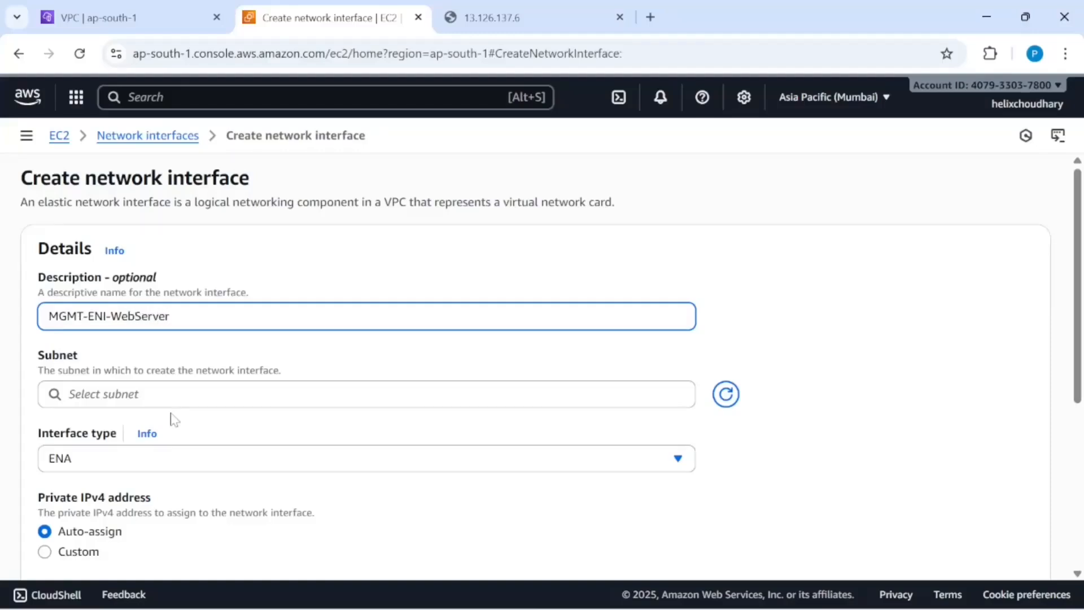
{"action": "left_click", "coordinate": [178, 395]}
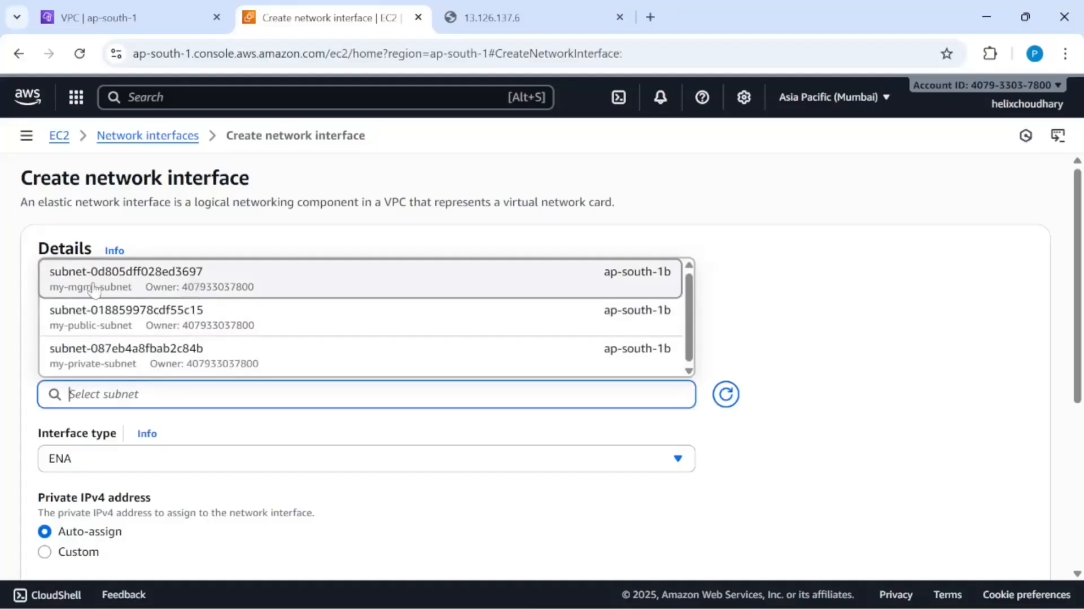
{"action": "left_click", "coordinate": [169, 283]}
Assign the JumpBoxSSH-ENI security group to the new network interface and create it
{"action": "scroll", "coordinate": [242, 422], "scroll_direction": "down", "scroll_amount": 7}
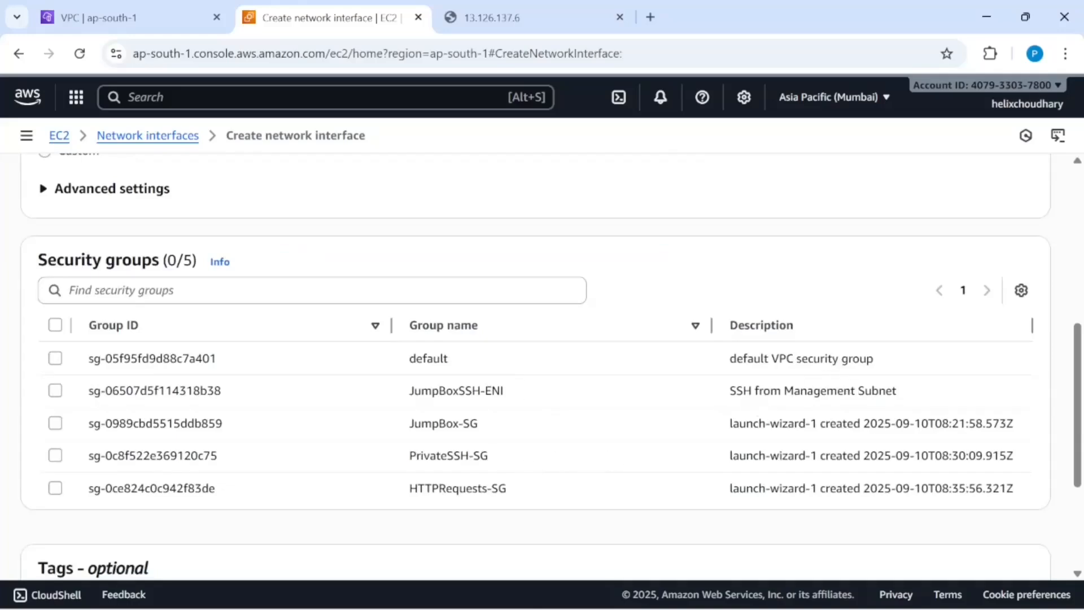
{"action": "left_click_drag", "start_coordinate": [855, 392], "coordinate": [759, 391]}
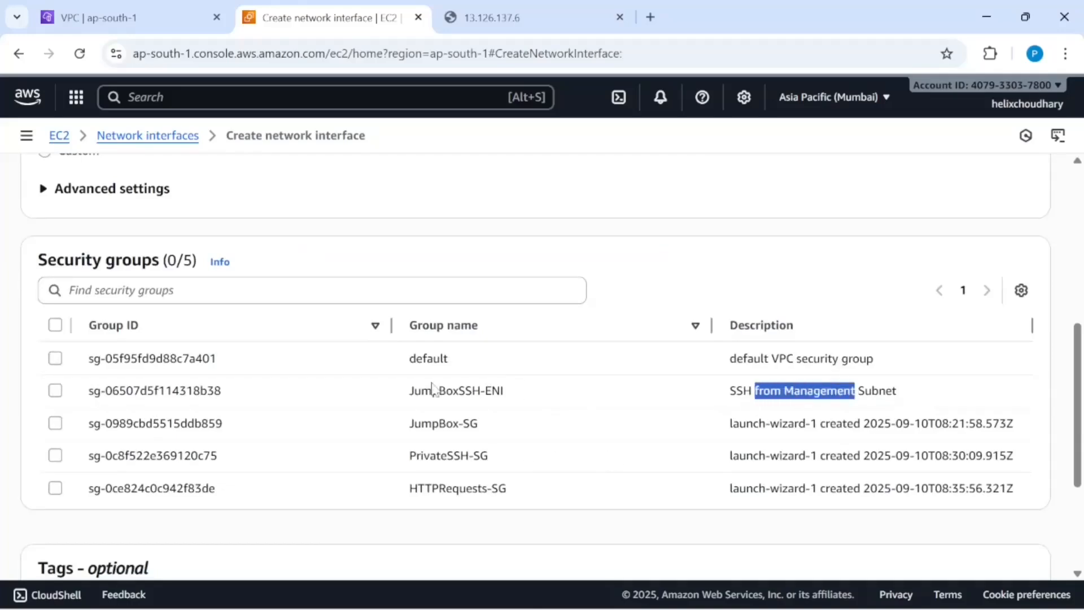
{"action": "left_click", "coordinate": [55, 390]}
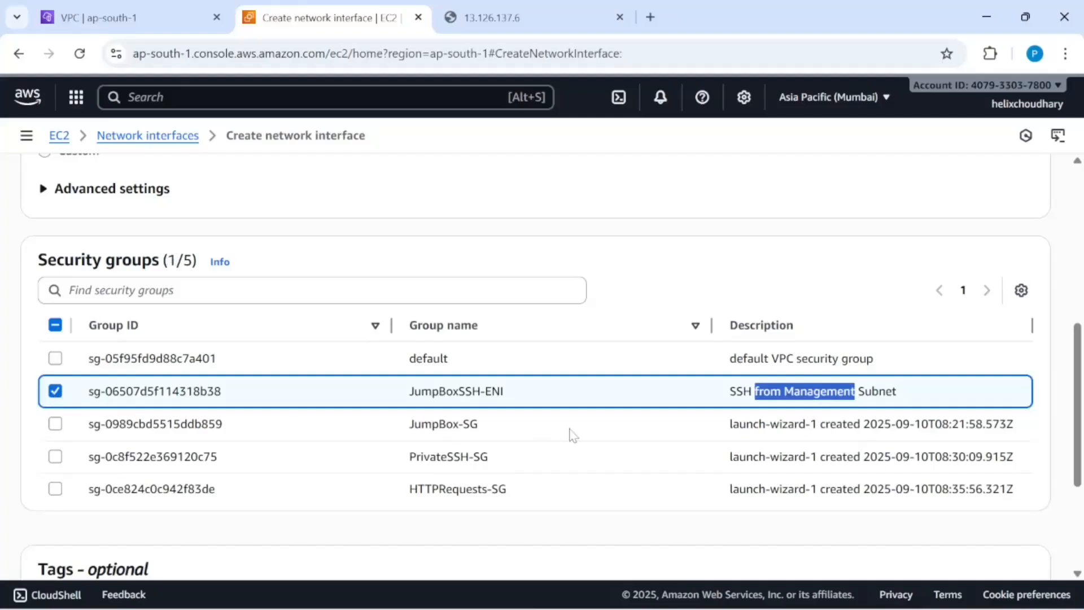
{"action": "scroll", "coordinate": [622, 488], "scroll_direction": "down", "scroll_amount": 3}
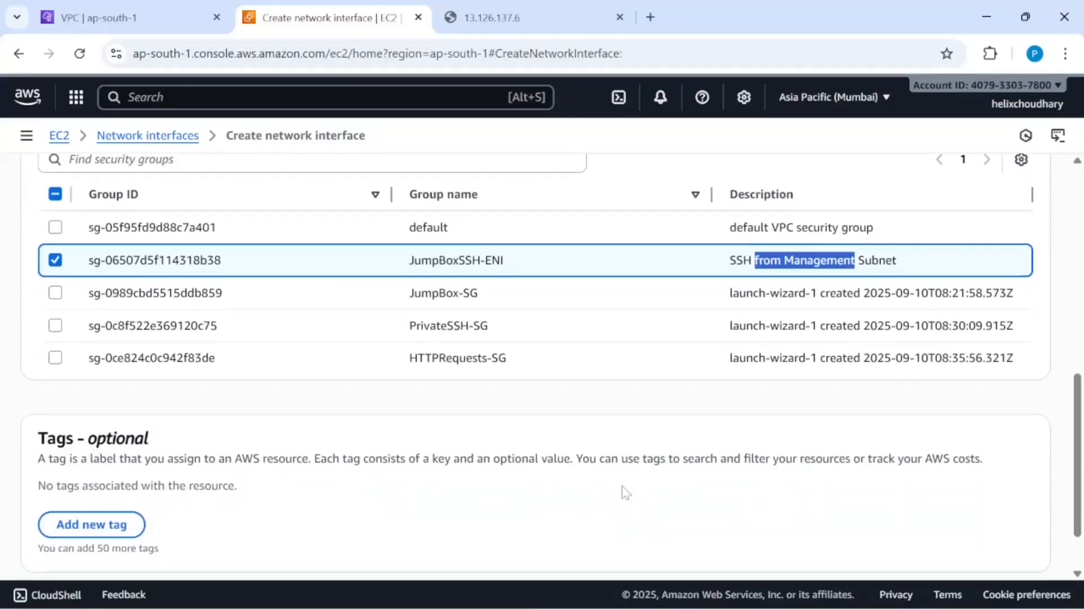
{"action": "scroll", "coordinate": [622, 488], "scroll_direction": "down", "scroll_amount": 2}
{"action": "left_click", "coordinate": [927, 531]}
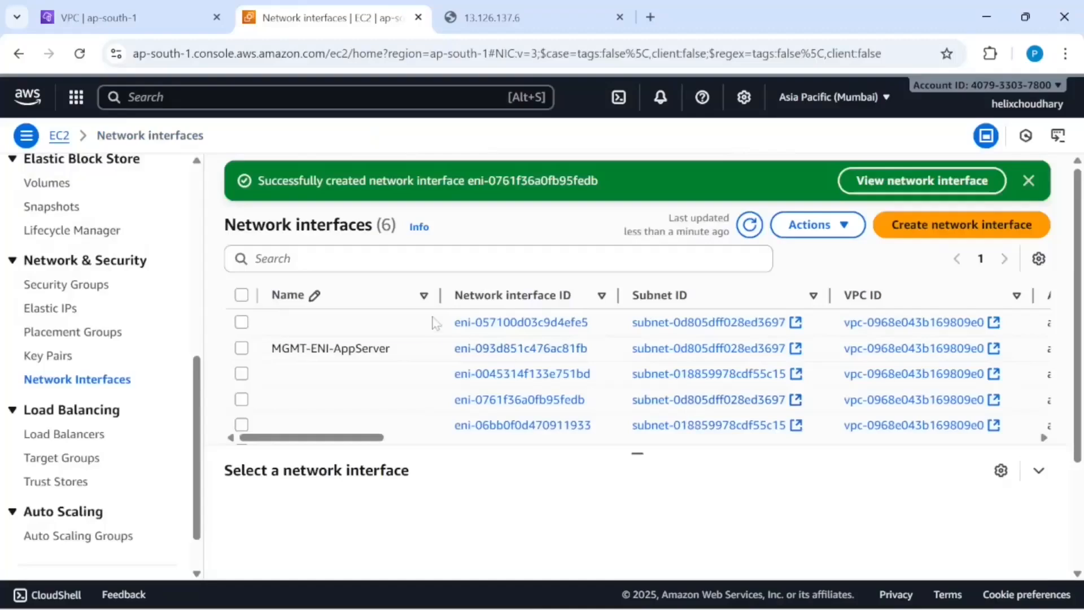
Name the new network interface MGMT-ENI-WebServer by copying its description into its name
{"action": "scroll", "coordinate": [842, 380], "scroll_direction": "right", "scroll_amount": 10}
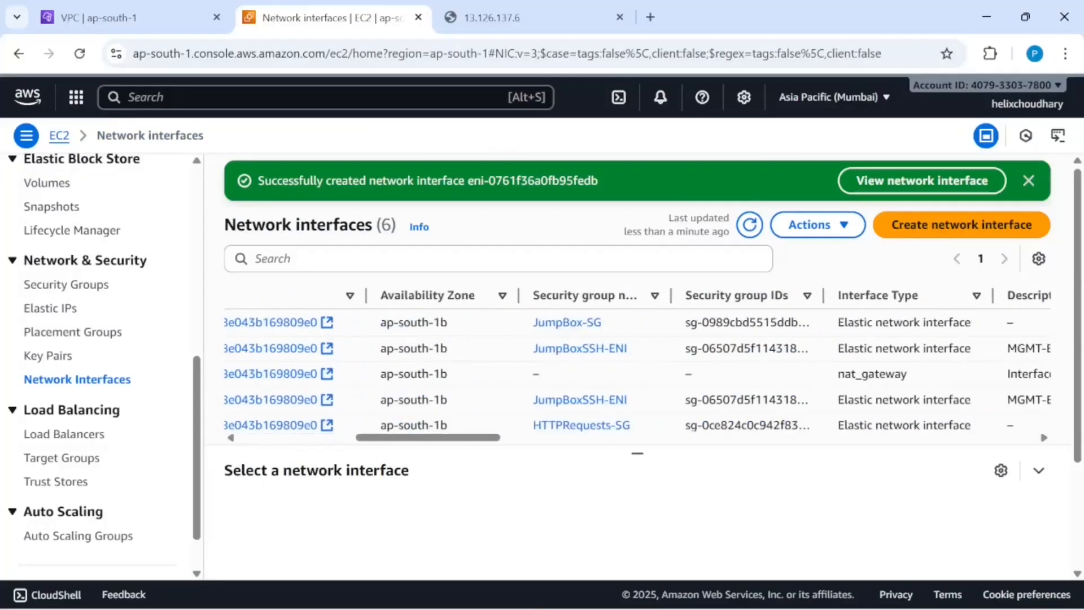
{"action": "scroll", "coordinate": [844, 382], "scroll_direction": "right", "scroll_amount": 5}
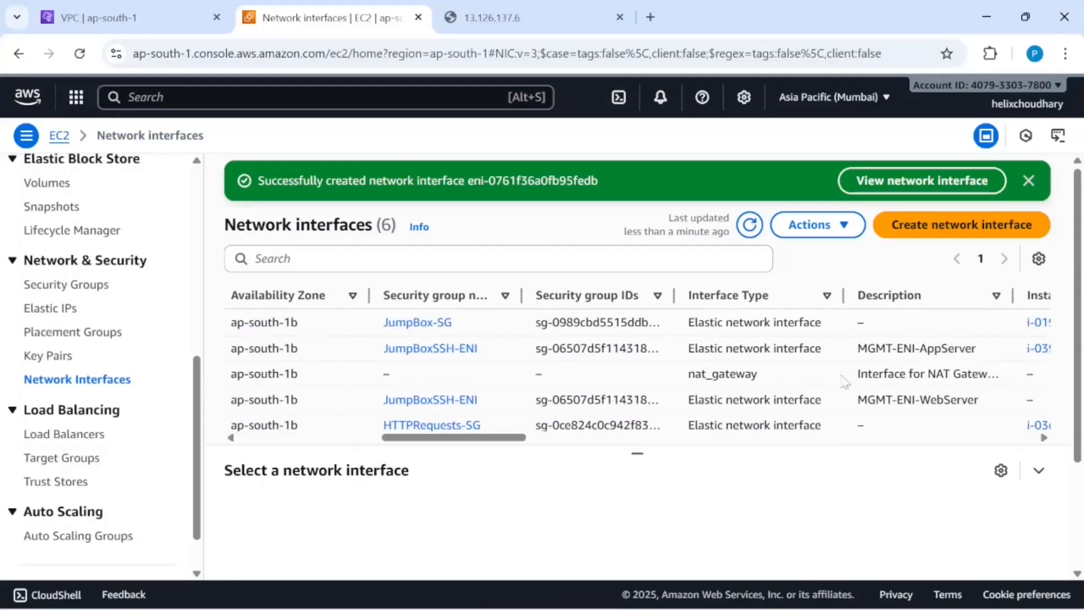
{"action": "scroll", "coordinate": [844, 382], "scroll_direction": "right", "scroll_amount": 5}
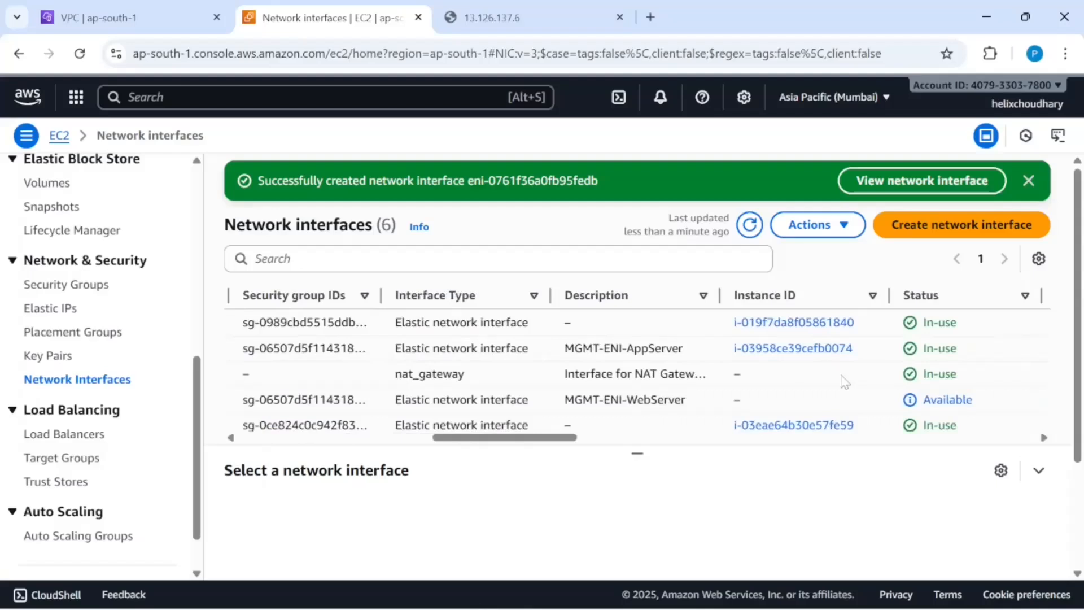
{"action": "left_click_drag", "start_coordinate": [690, 402], "coordinate": [563, 400]}
{"action": "key", "text": "ctrl+c"}
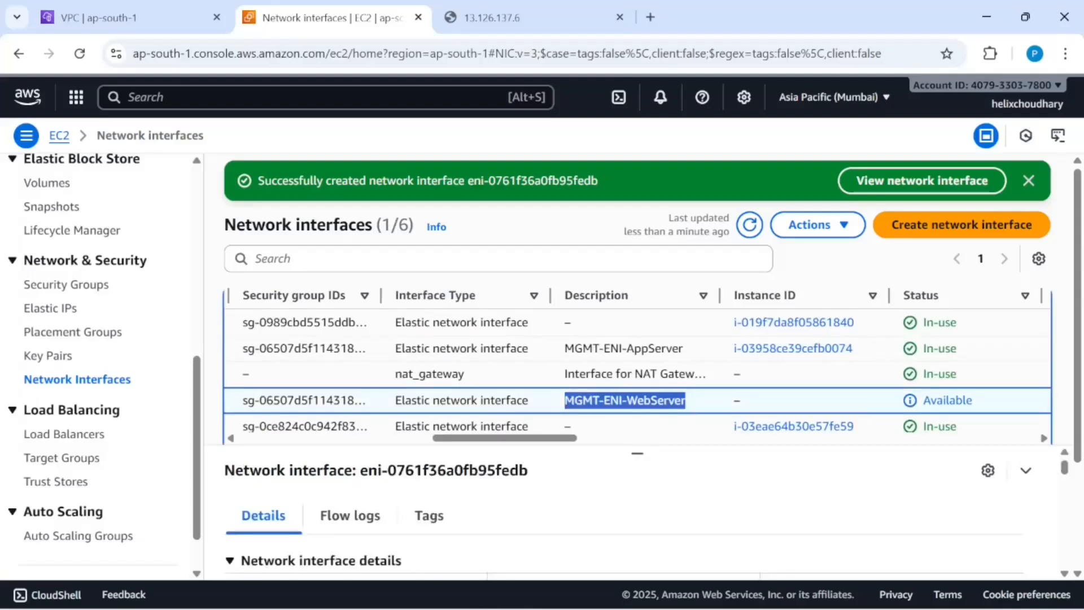
{"action": "scroll", "coordinate": [603, 389], "scroll_direction": "left", "scroll_amount": 10}
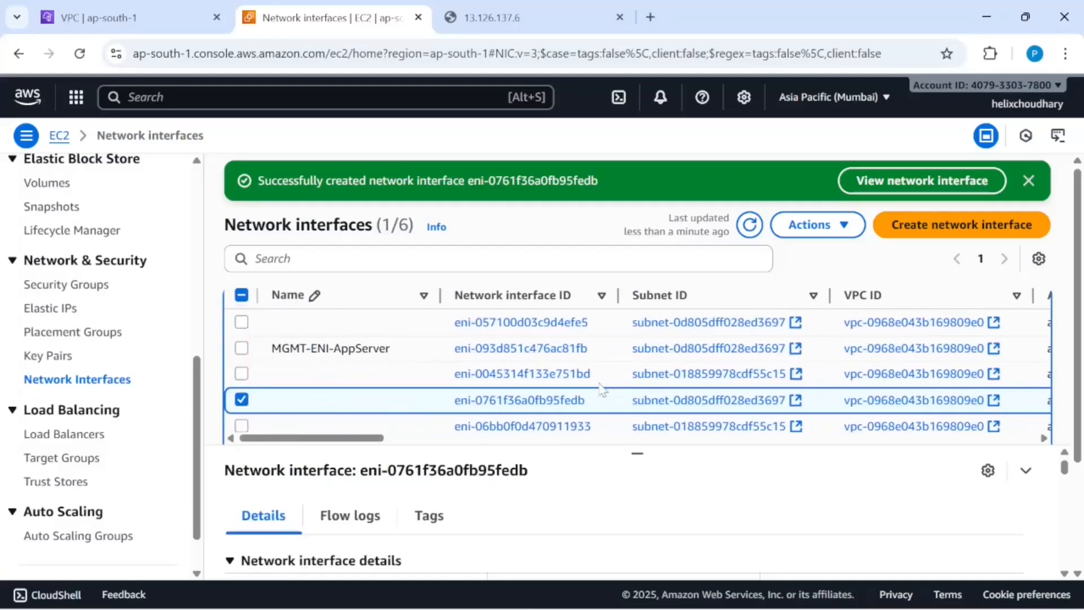
{"action": "left_click", "coordinate": [317, 405]}
{"action": "key", "text": "ctrl+v"}
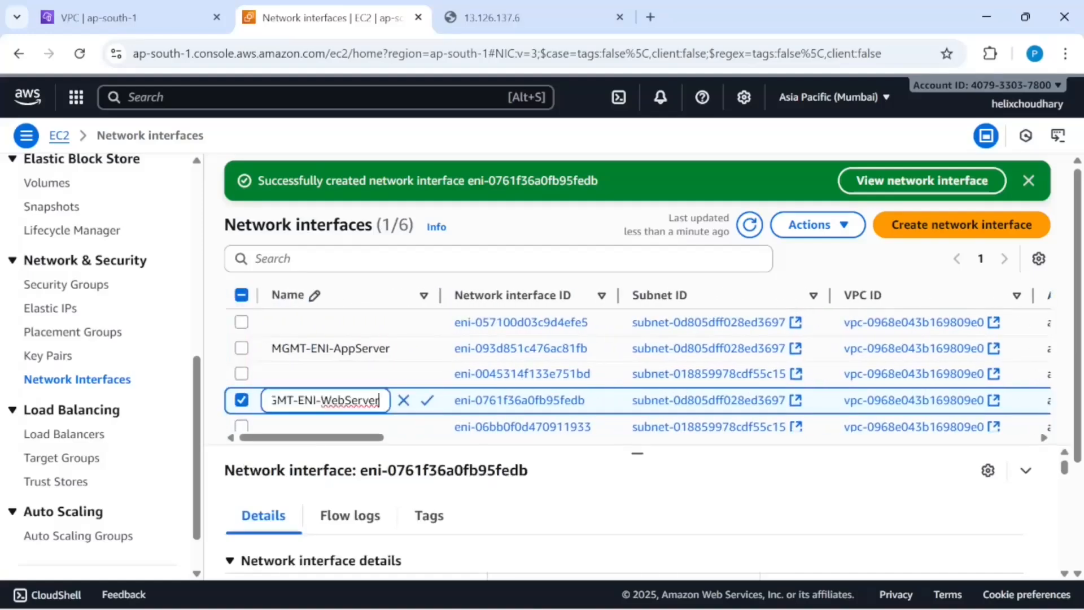
{"action": "left_click", "coordinate": [427, 400]}
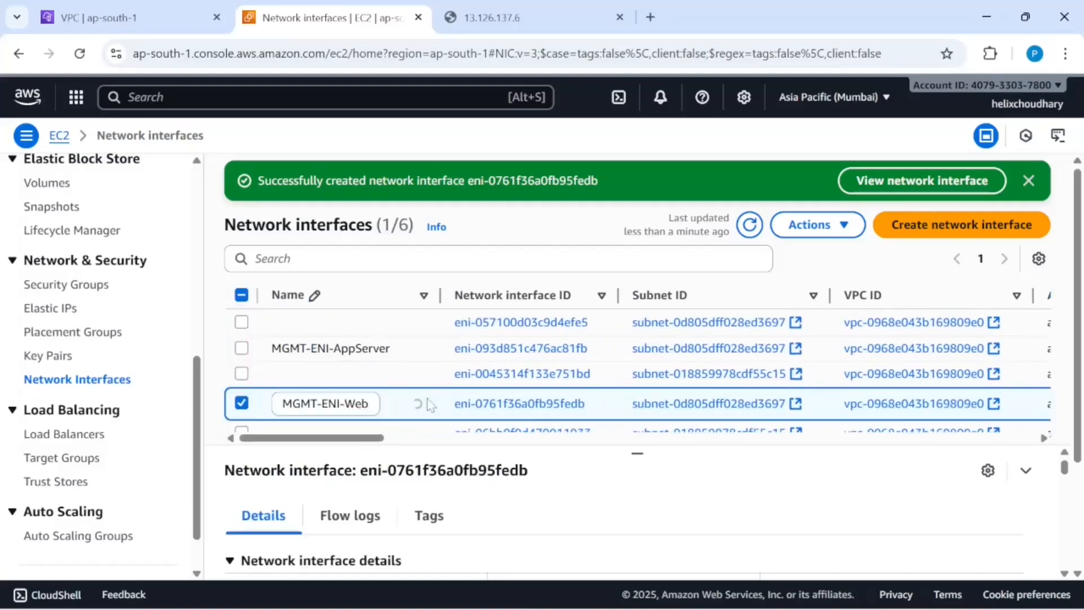
Open the MGMT-ENI-WebServer interface's details, start attaching it, and choose the WebServer instance as the target
{"action": "left_click", "coordinate": [533, 402]}
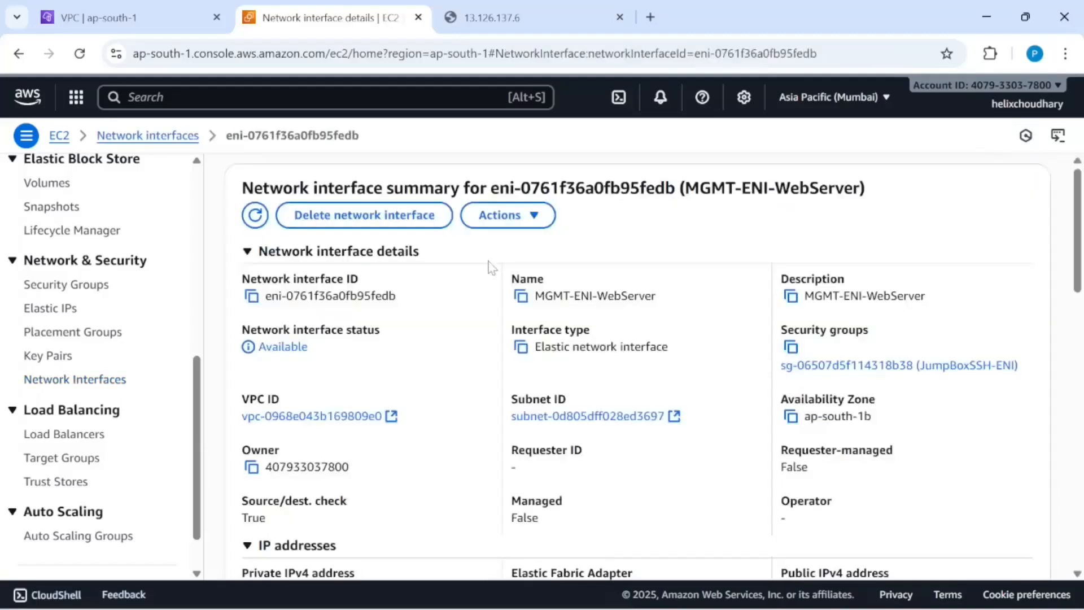
{"action": "left_click", "coordinate": [524, 222]}
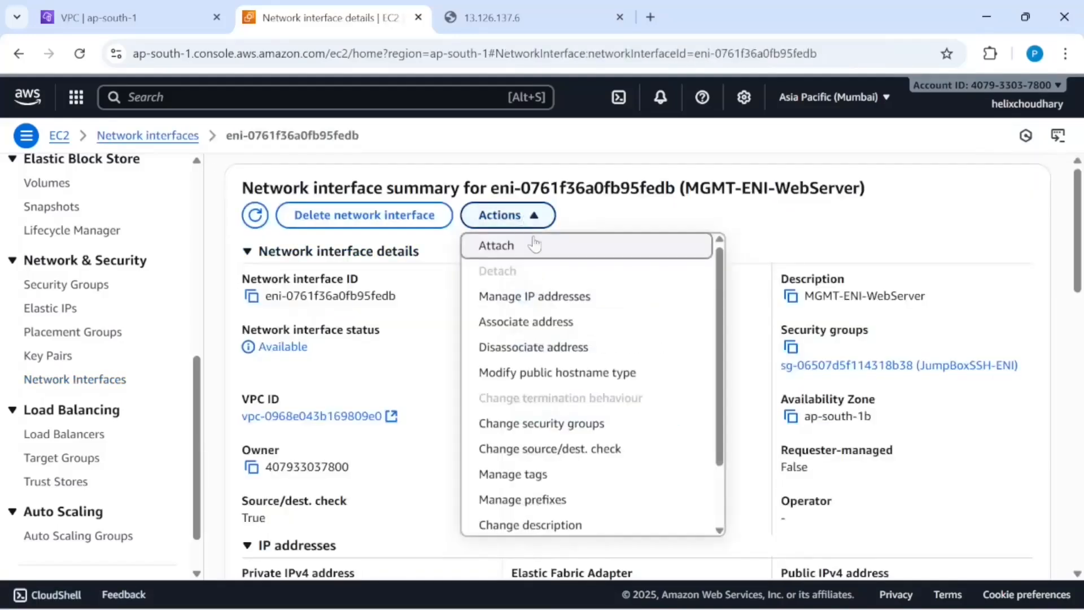
{"action": "left_click", "coordinate": [524, 252]}
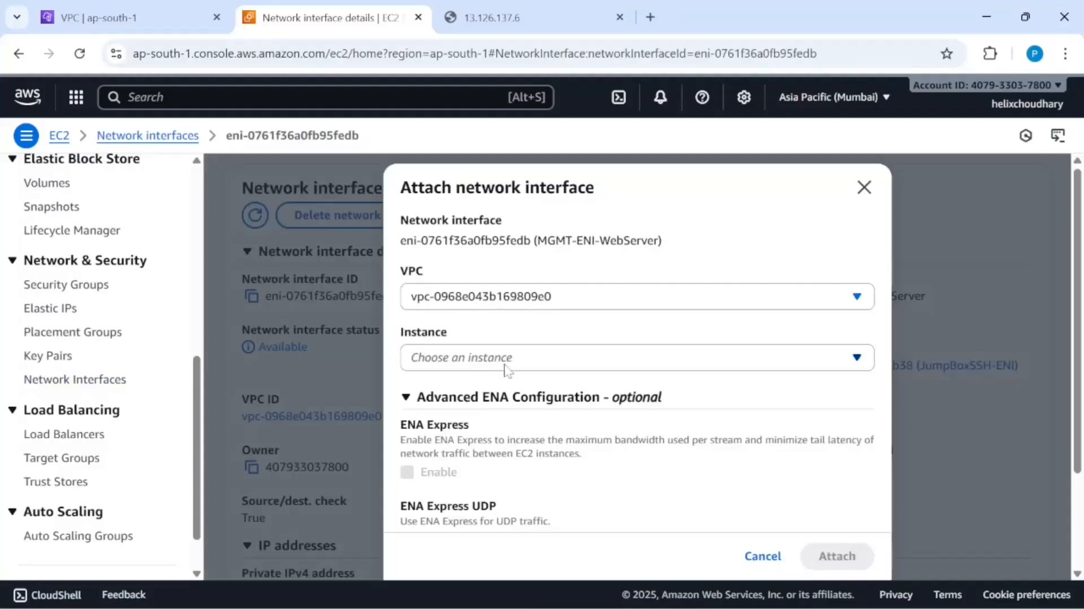
{"action": "left_click", "coordinate": [504, 368]}
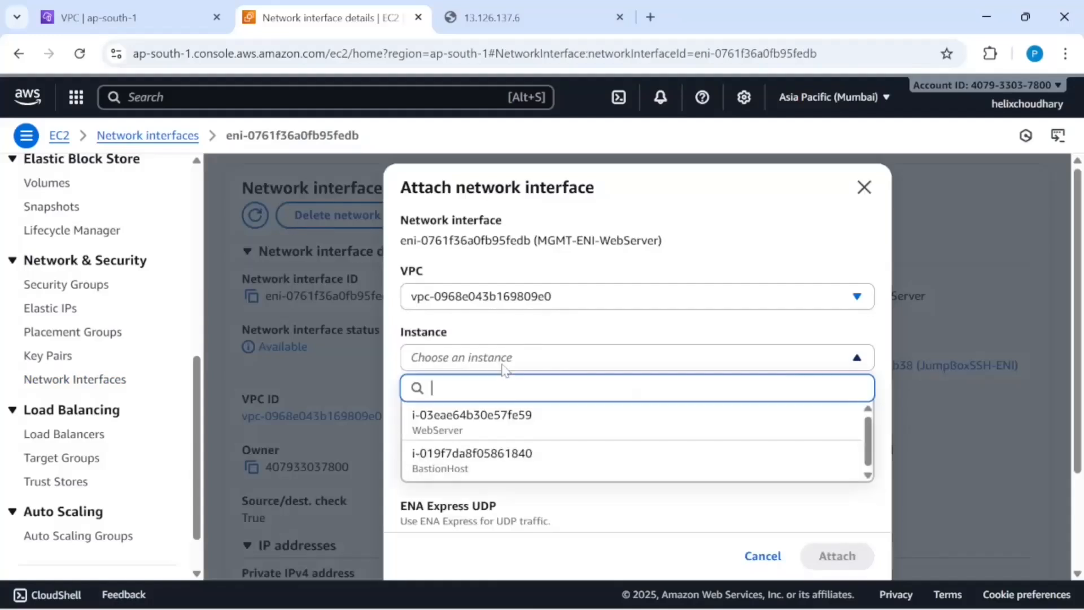
{"action": "left_click", "coordinate": [497, 426]}
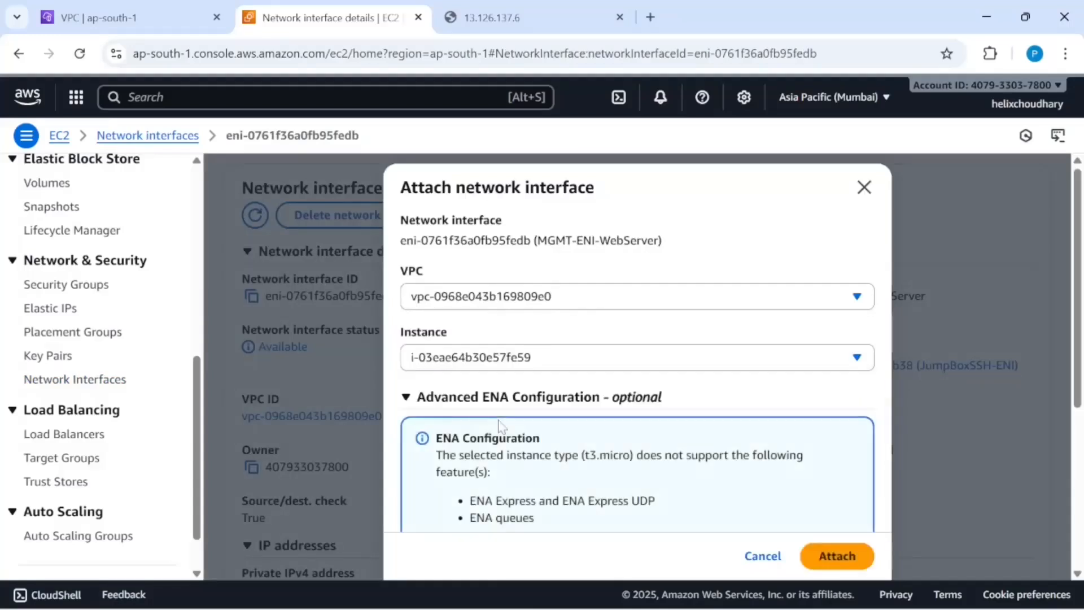
{"action": "scroll", "coordinate": [654, 440], "scroll_direction": "down", "scroll_amount": 2}
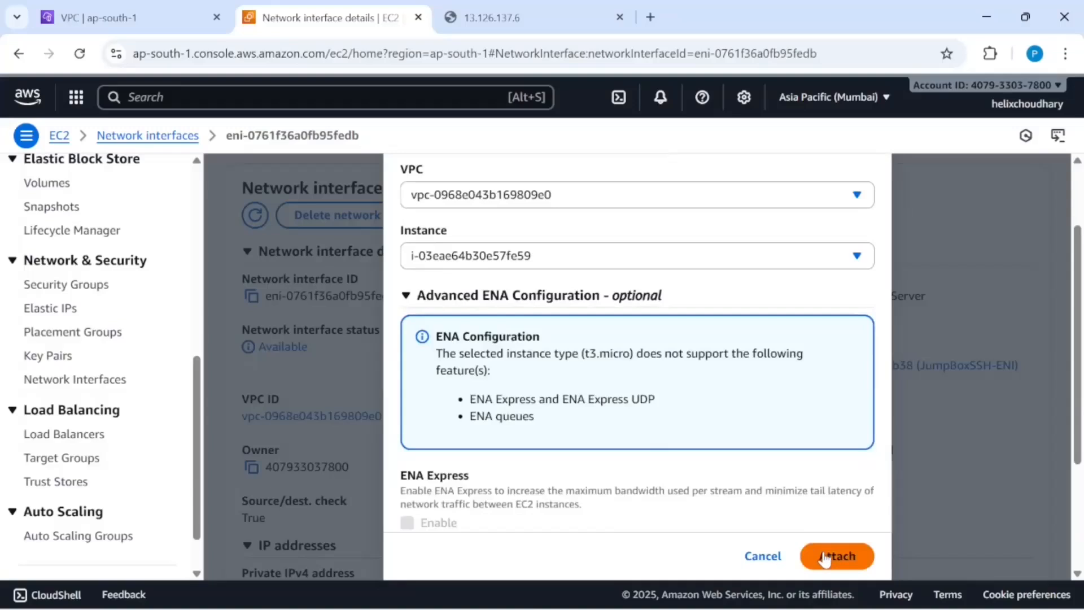
In the other browser tab, open the WebServer's EC2 instance details and check its private IPv4 address
{"action": "left_click", "coordinate": [130, 18]}
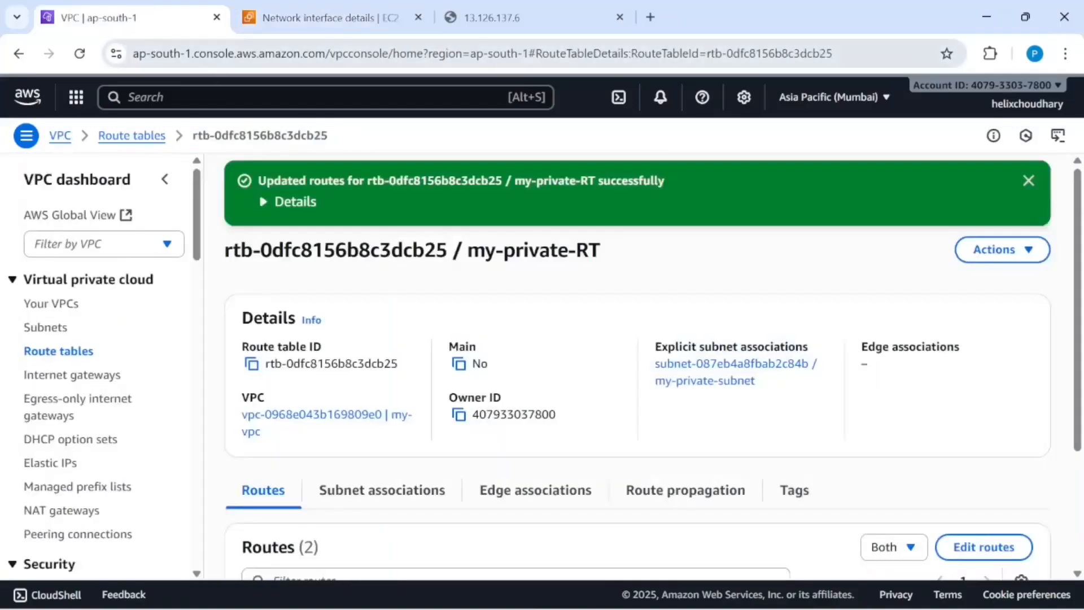
{"action": "key", "text": "alt+s"}
{"action": "type", "text": "ec2"}
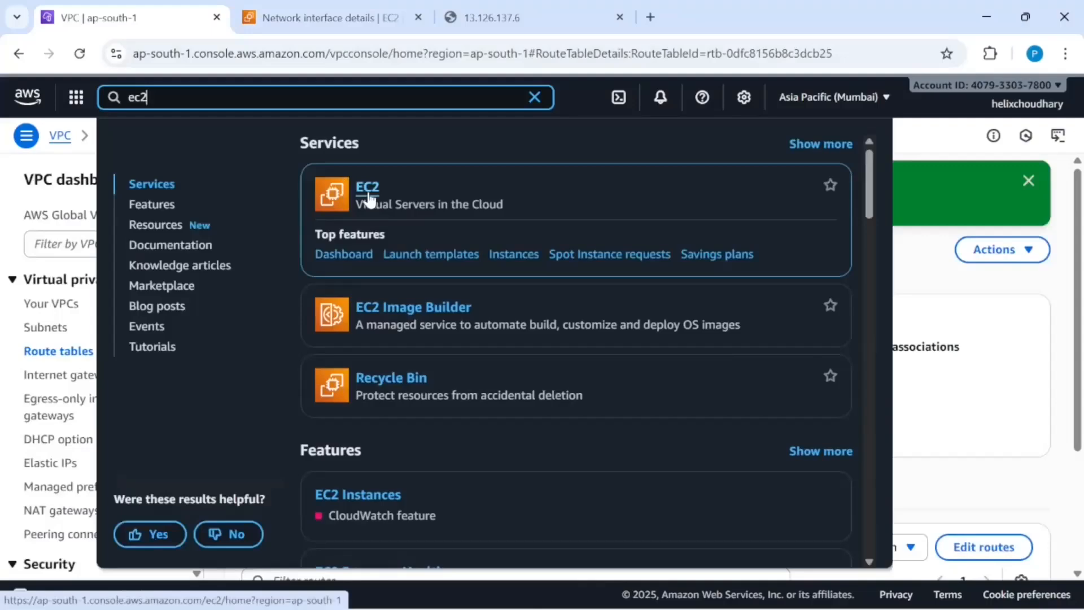
{"action": "left_click", "coordinate": [337, 198]}
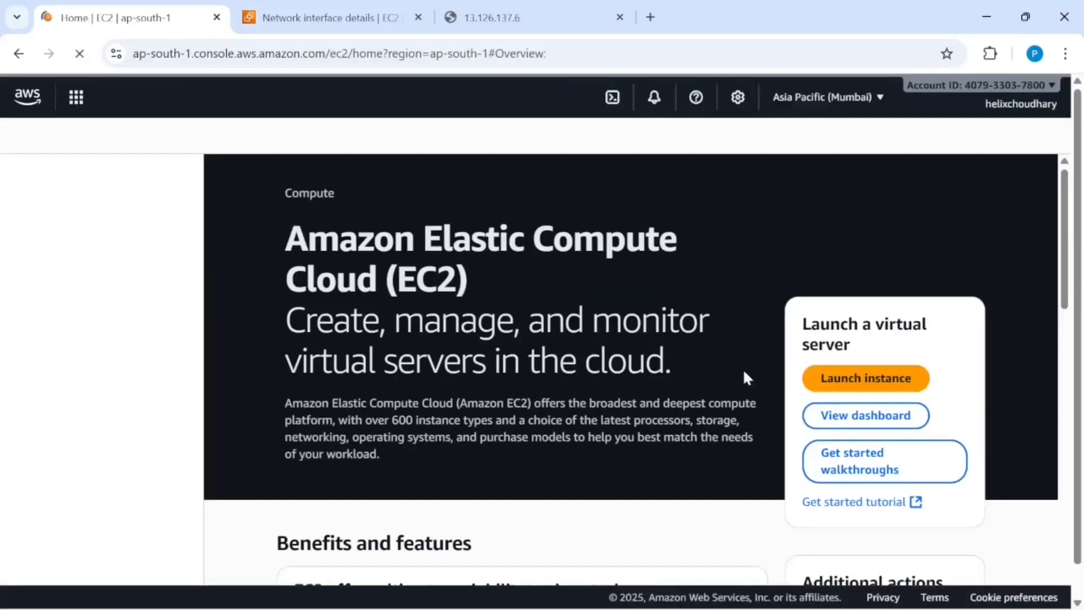
{"action": "left_click", "coordinate": [50, 318]}
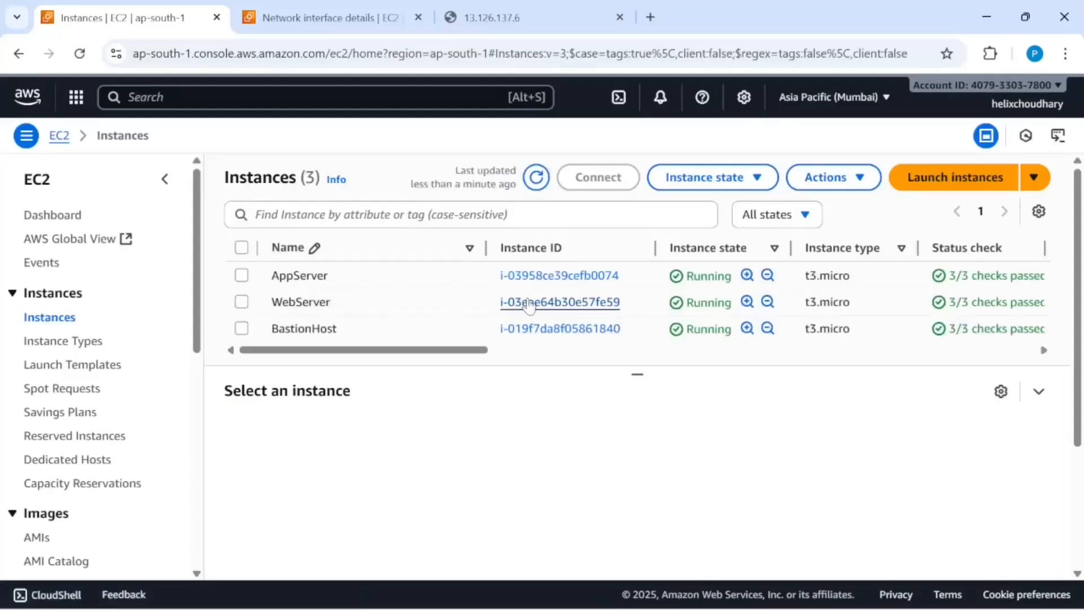
{"action": "left_click", "coordinate": [529, 304]}
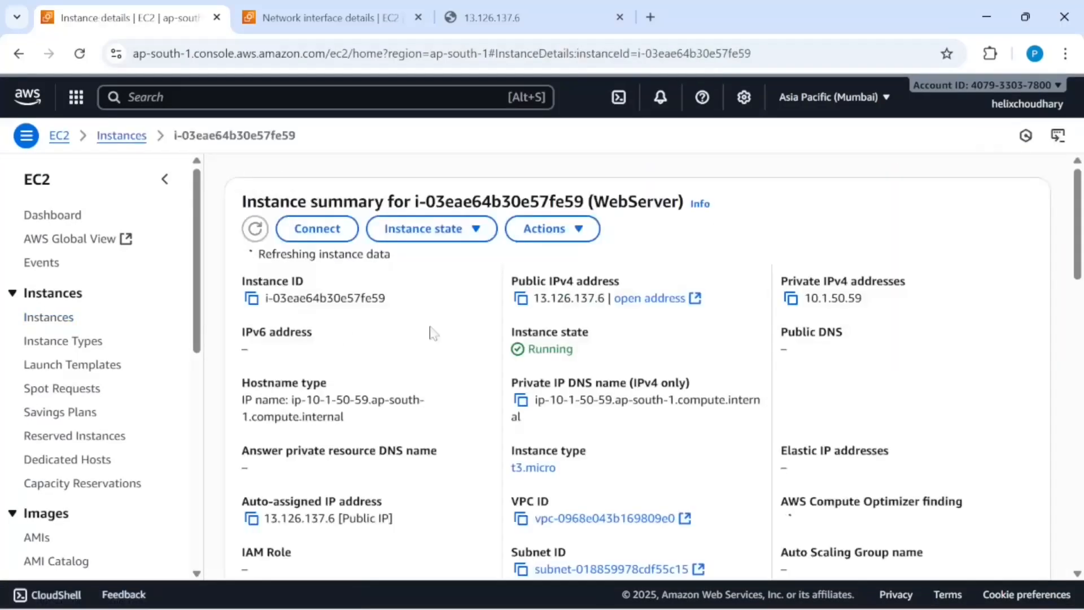
{"action": "left_click_drag", "start_coordinate": [870, 302], "coordinate": [804, 299]}
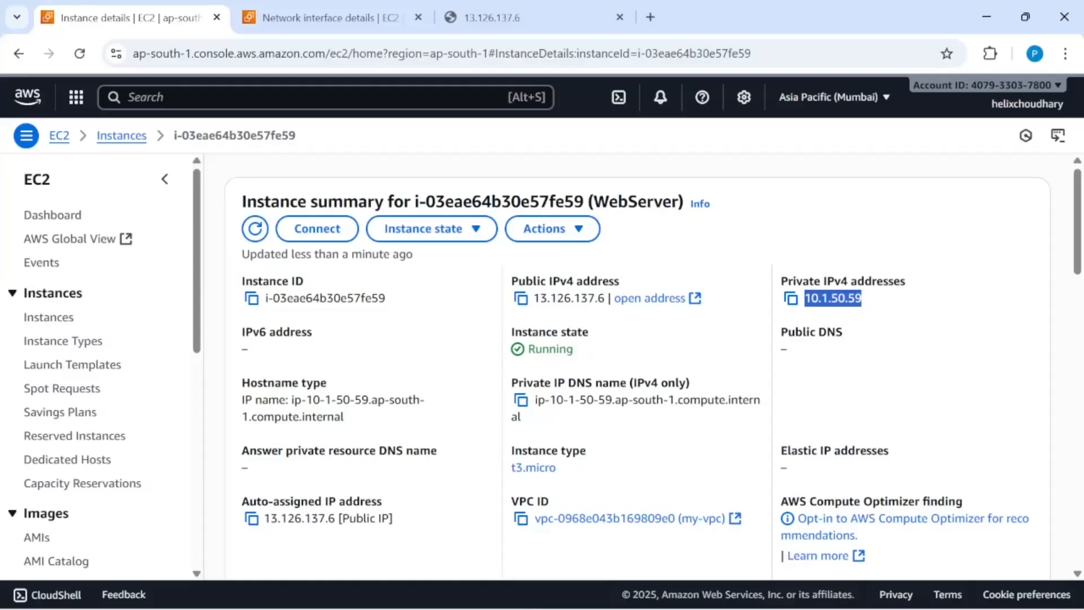
Return to the pending attachment and attach the MGMT-ENI-WebServer interface to the WebServer instance
{"action": "left_click", "coordinate": [321, 16]}
{"action": "scroll", "coordinate": [632, 395], "scroll_direction": "down", "scroll_amount": 1}
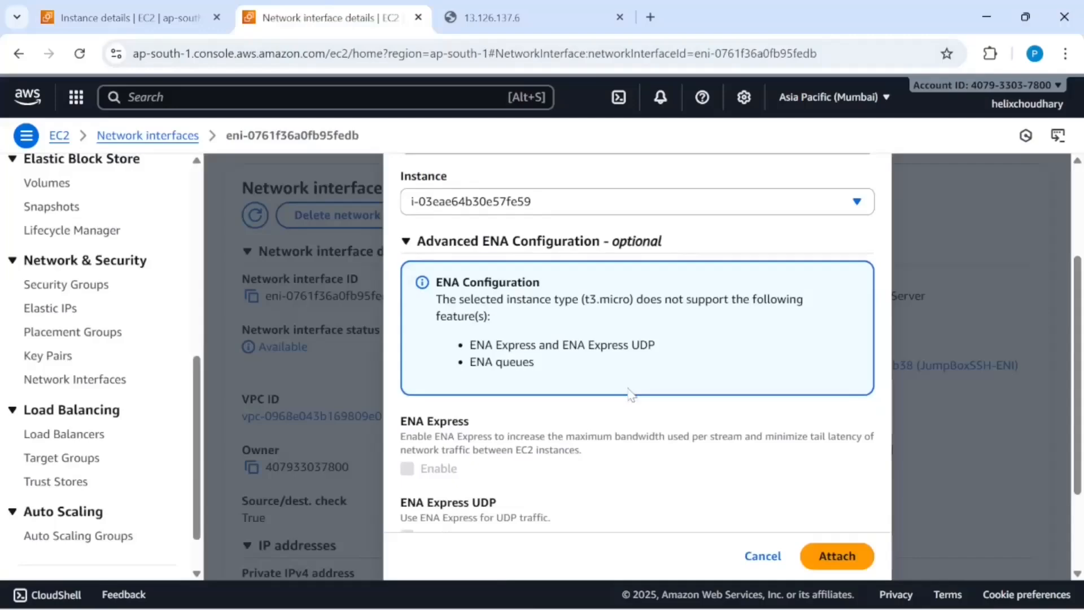
{"action": "left_click", "coordinate": [834, 558]}
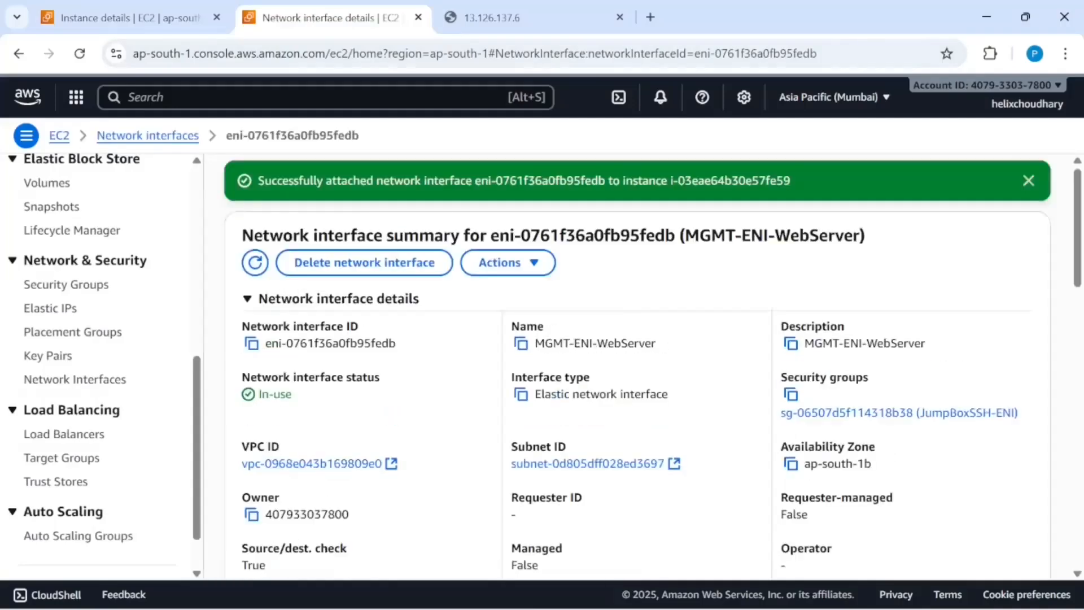
Refresh the WebServer's instance details and copy its management subnet private IPv4 address, 10.1.200.38
{"action": "left_click", "coordinate": [136, 7]}
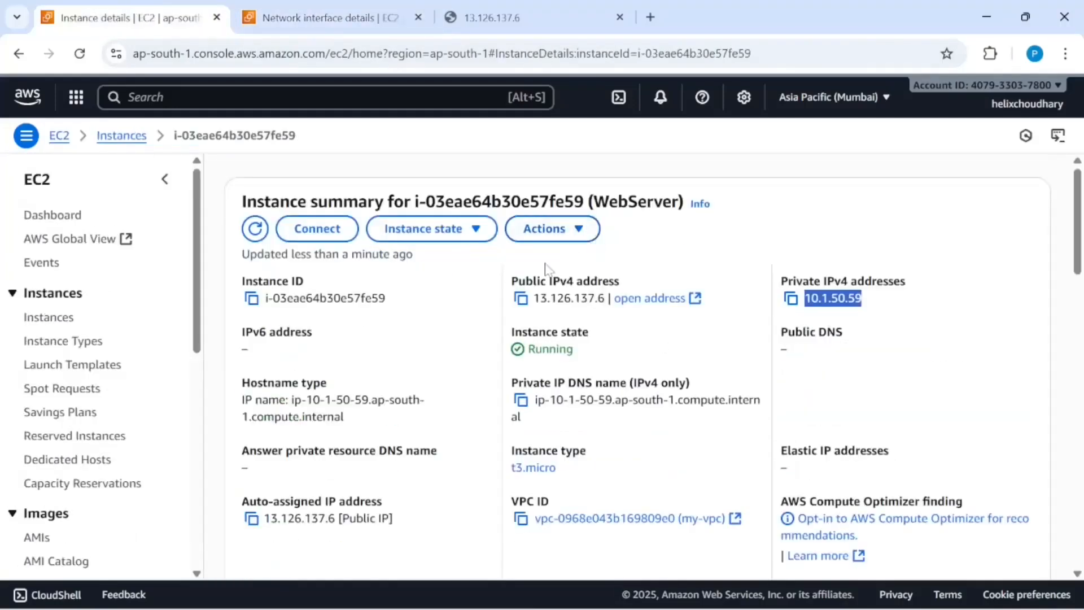
{"action": "left_click", "coordinate": [249, 232]}
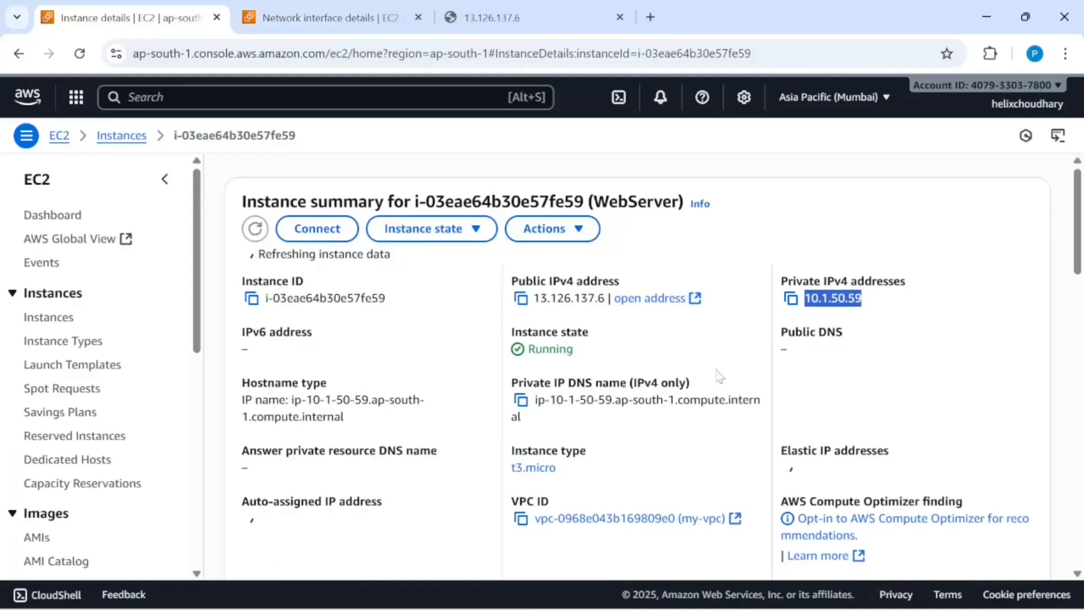
{"action": "left_click_drag", "start_coordinate": [870, 303], "coordinate": [804, 298]}
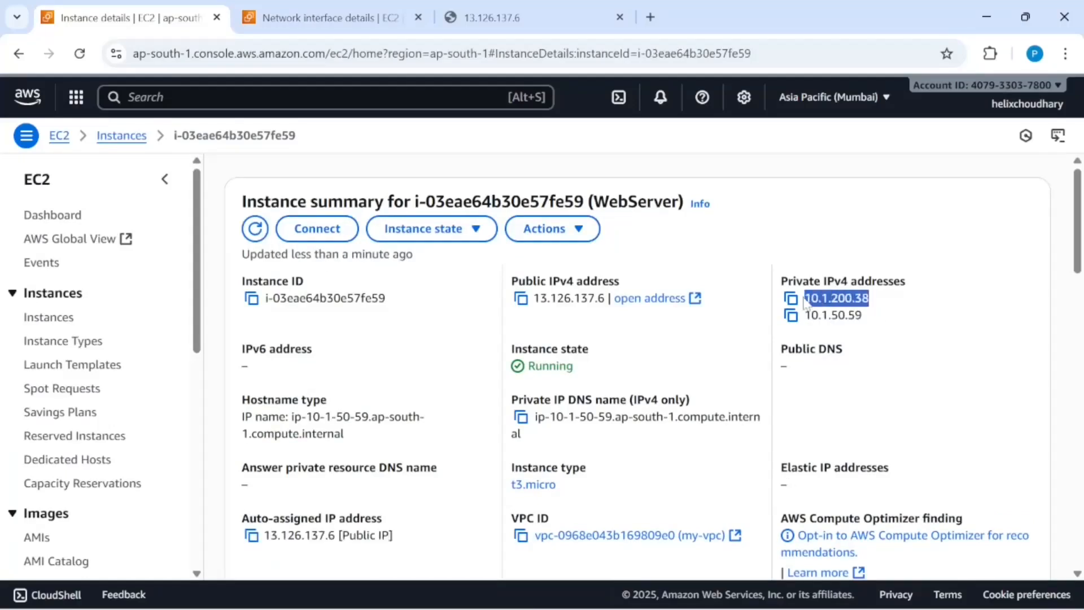
{"action": "right_click", "coordinate": [835, 300]}
{"action": "left_click", "coordinate": [870, 317]}
{"action": "left_click", "coordinate": [791, 298]}
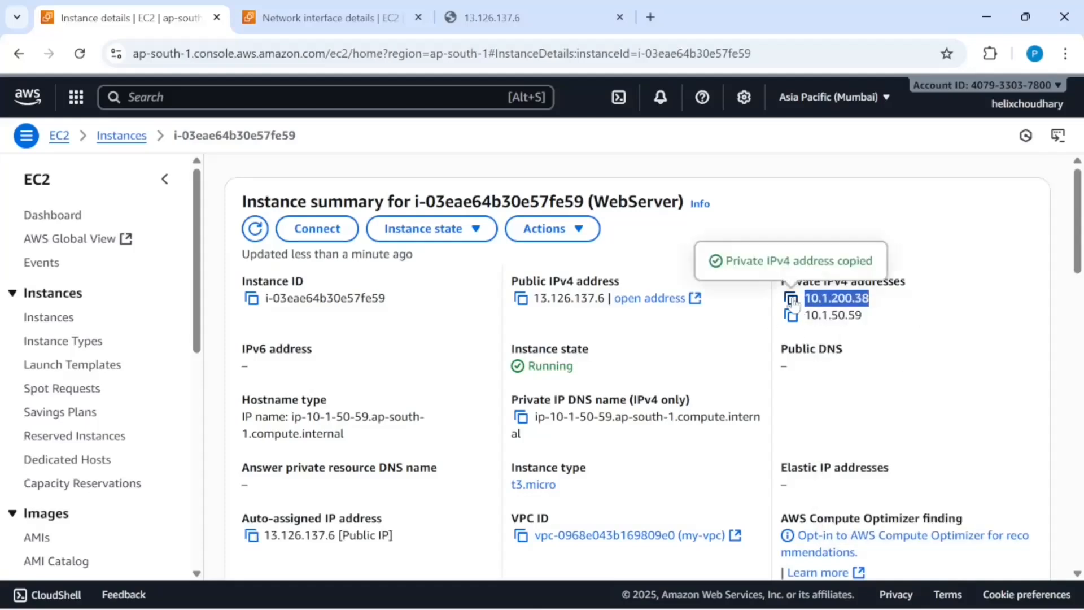
Switch to the terminal and exit the AppServer's SSH session to return to the BastionHost
{"action": "key", "text": "alt+Tab"}
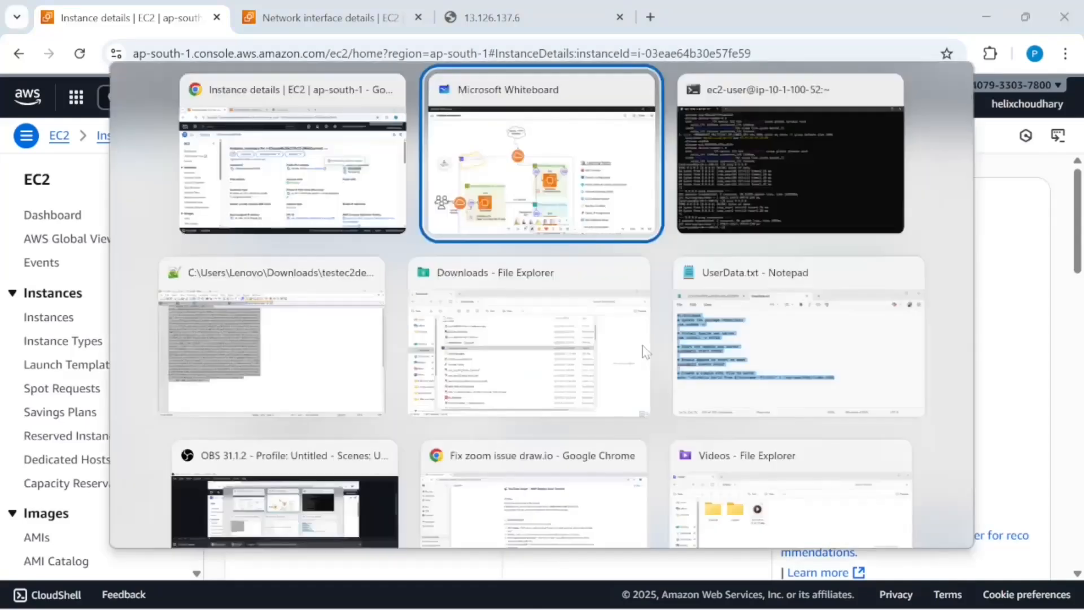
{"action": "key", "text": "alt+Tab"}
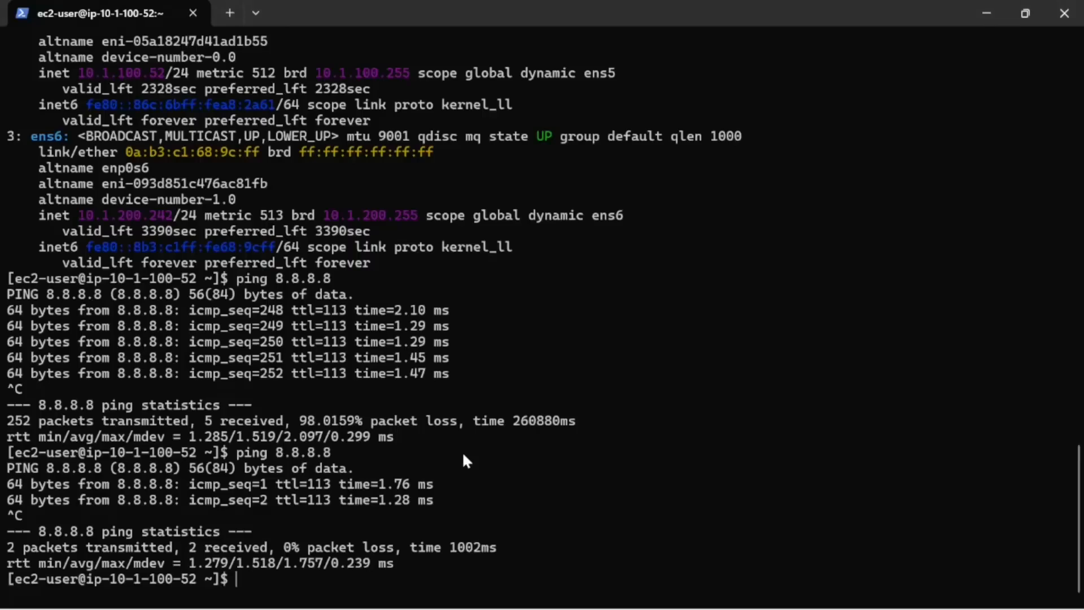
{"action": "type", "text": "exit"}
{"action": "key", "text": "Return"}
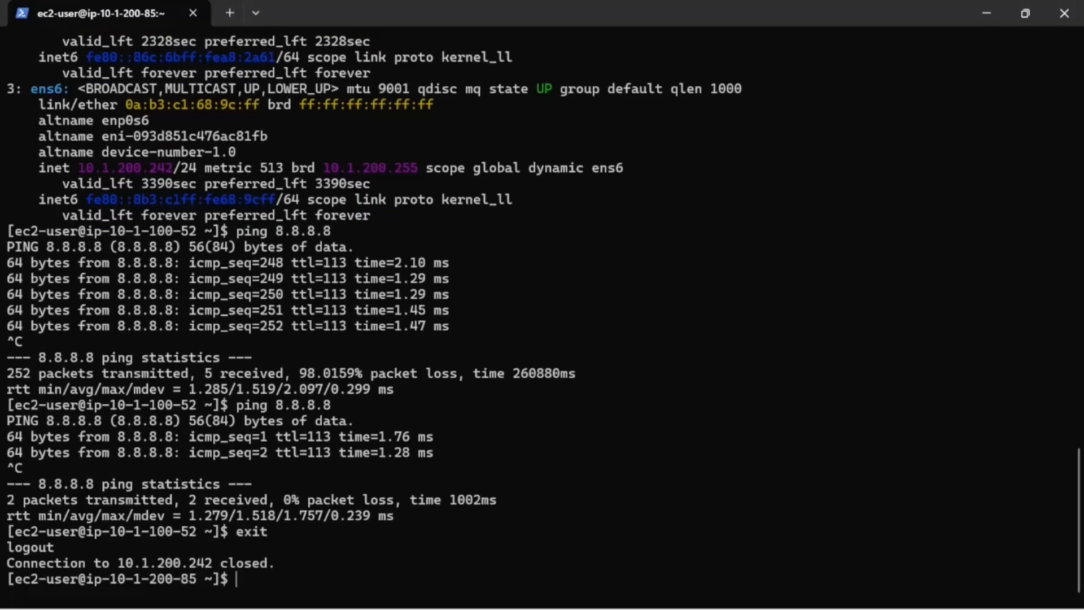
Recall the previous SSH command and remove its host address, keeping the ec2-user login and the test.pem key option
{"action": "key", "text": "Up"}
{"action": "key", "text": "Left"}
{"action": "key", "text": "Left"}
{"action": "key", "text": "Left"}
{"action": "key", "text": "Left"}
{"action": "key", "text": "Left"}
{"action": "key", "text": "Left"}
{"action": "key", "text": "Left"}
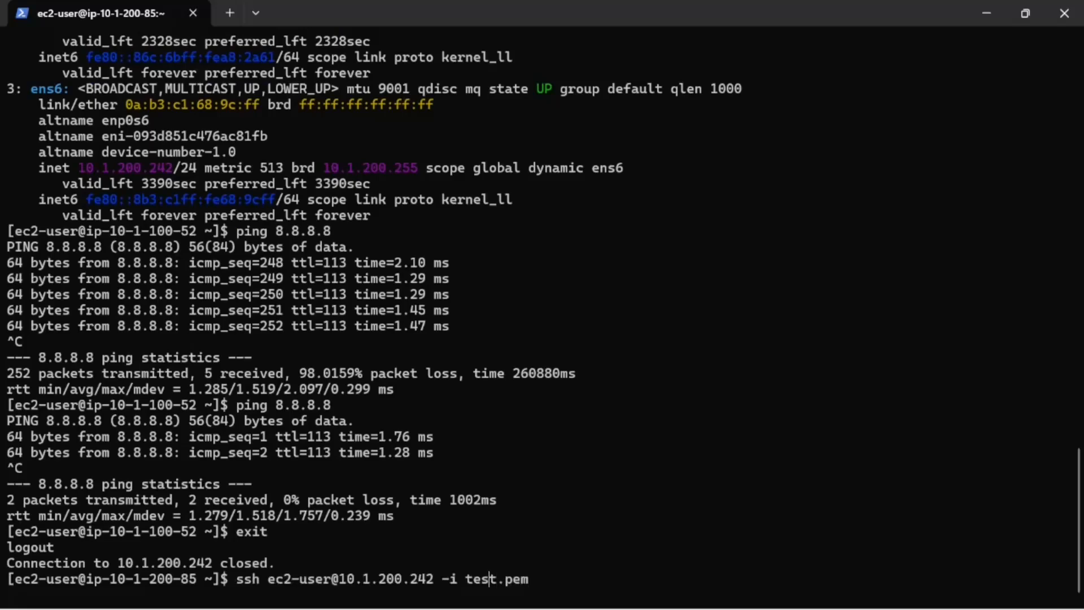
{"action": "key", "text": "Right"}
{"action": "key", "text": "Right"}
{"action": "key", "text": "Right"}
{"action": "key", "text": "BackSpace"}
{"action": "key", "text": "BackSpace"}
{"action": "key", "text": "BackSpace"}
{"action": "key", "text": "BackSpace"}
{"action": "key", "text": "BackSpace"}
{"action": "key", "text": "BackSpace"}
{"action": "key", "text": "BackSpace"}
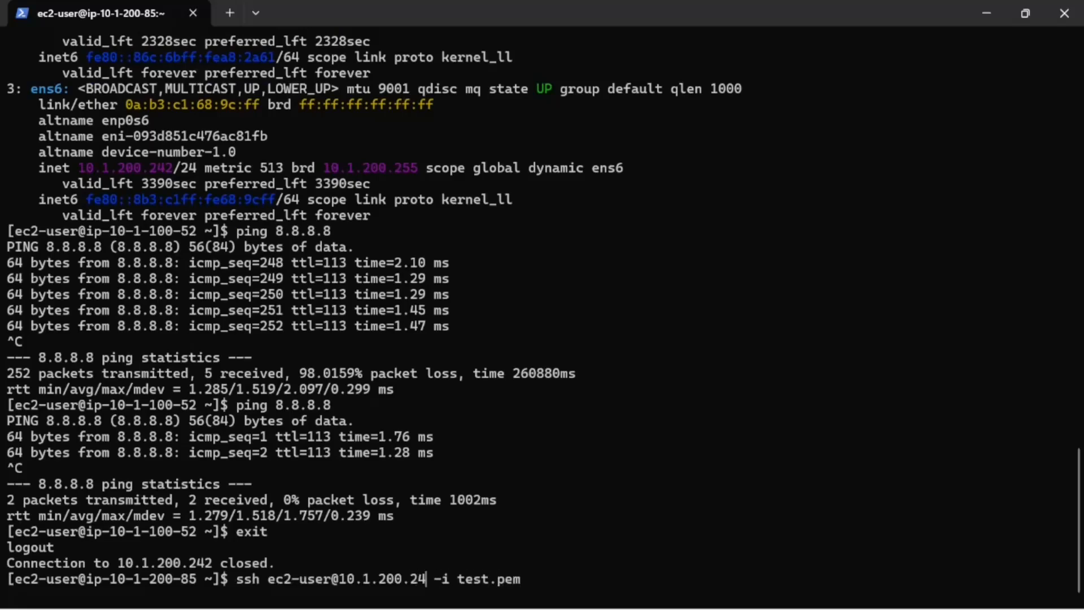
{"action": "key", "text": "BackSpace"}
{"action": "key", "text": "BackSpace"}
{"action": "key", "text": "BackSpace"}
{"action": "key", "text": "BackSpace"}
{"action": "key", "text": "BackSpace"}
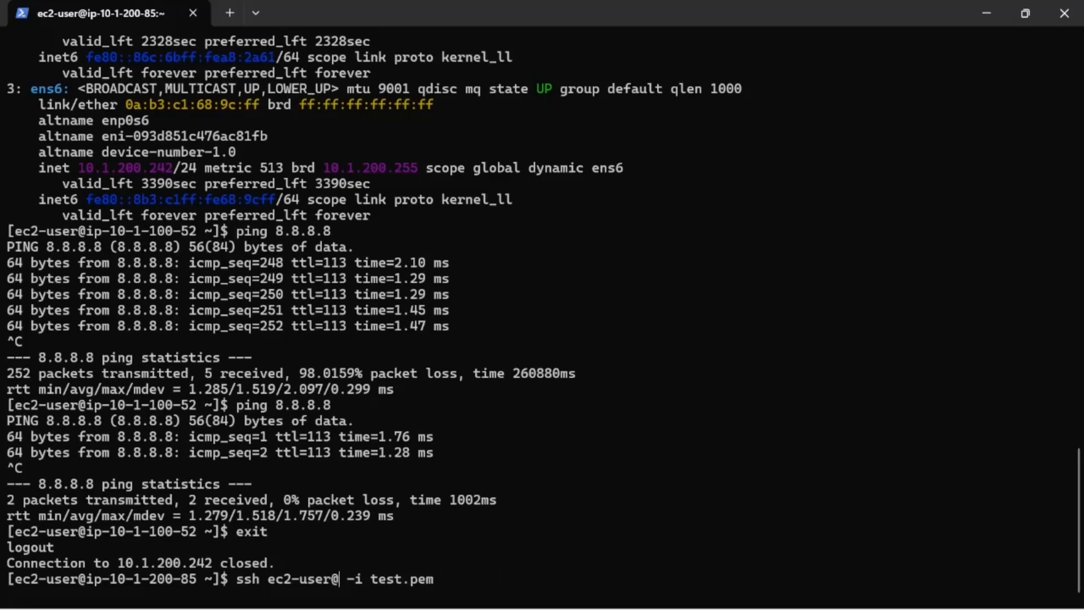
Connect over SSH to the WebServer at 10.1.200.38 as ec2-user with test.pem, accepting the host's authenticity
{"action": "key", "text": "ctrl+v"}
{"action": "key", "text": "Return"}
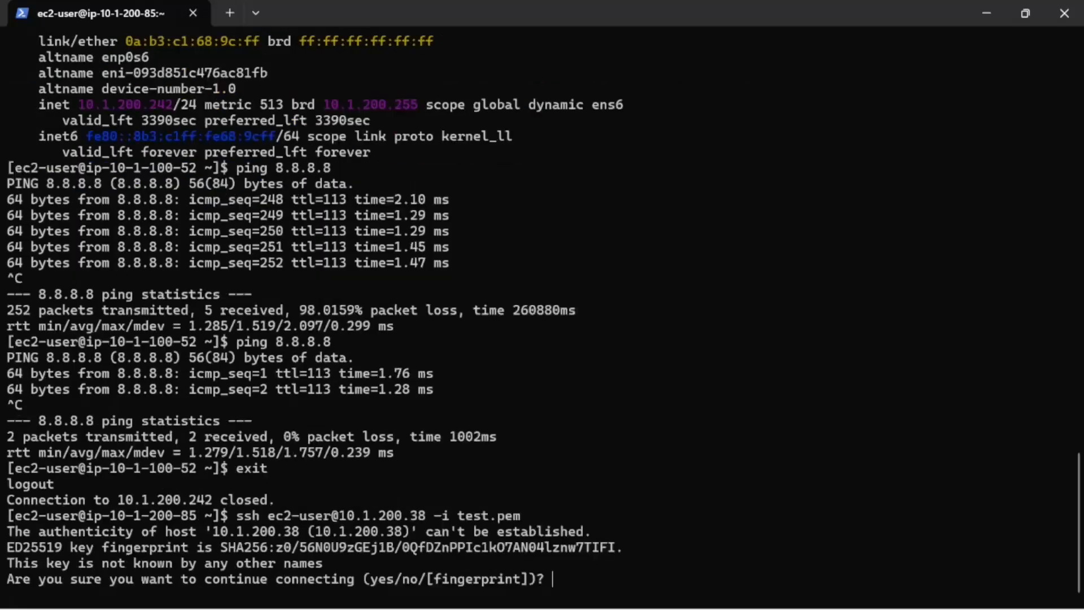
{"action": "type", "text": "yes"}
{"action": "key", "text": "Return"}
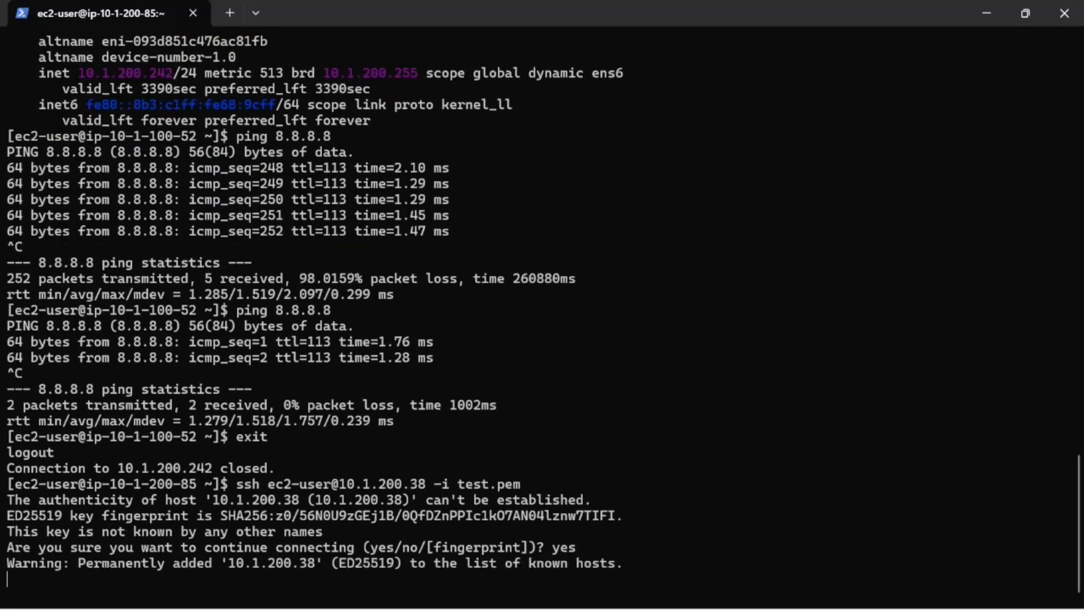
Run ip addr on the WebServer and compare its interface addresses with the private IPv4 addresses in the EC2 instance details
{"action": "type", "text": "ip addr"}
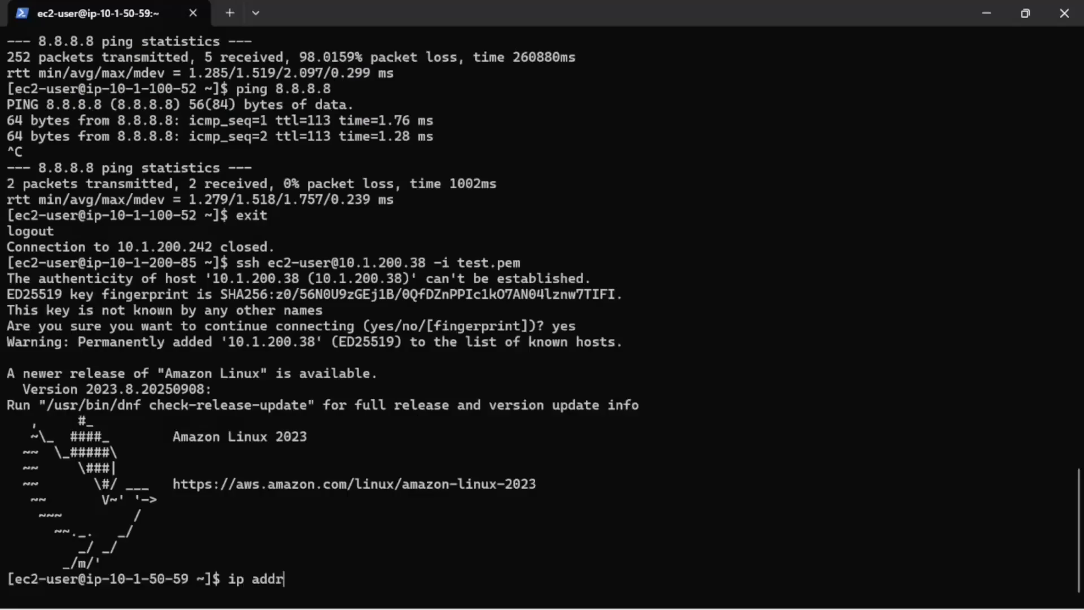
{"action": "key", "text": "Return"}
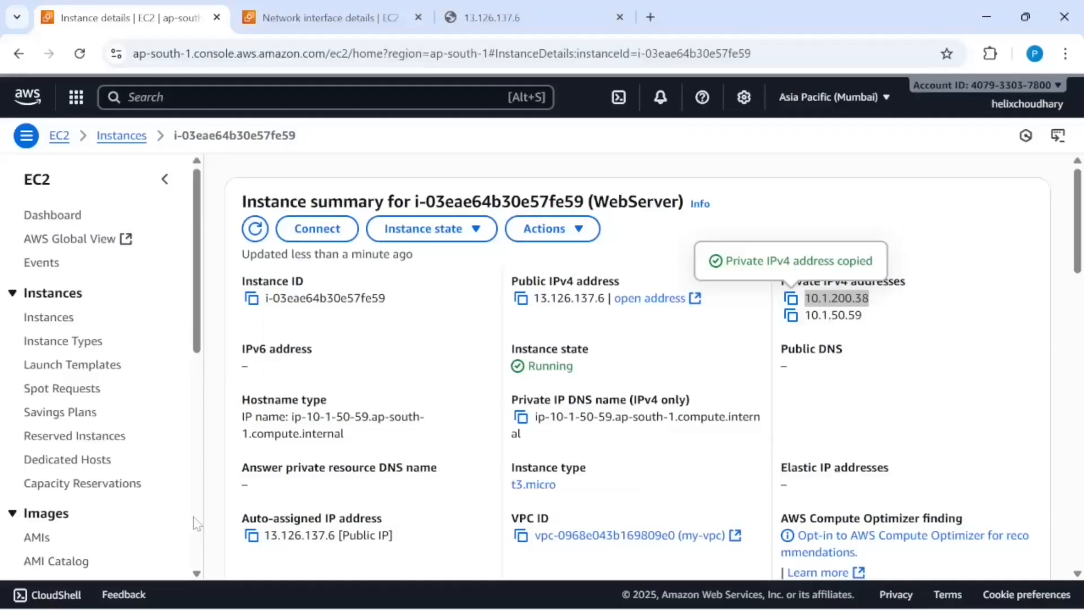
{"action": "left_click_drag", "start_coordinate": [875, 320], "coordinate": [829, 315]}
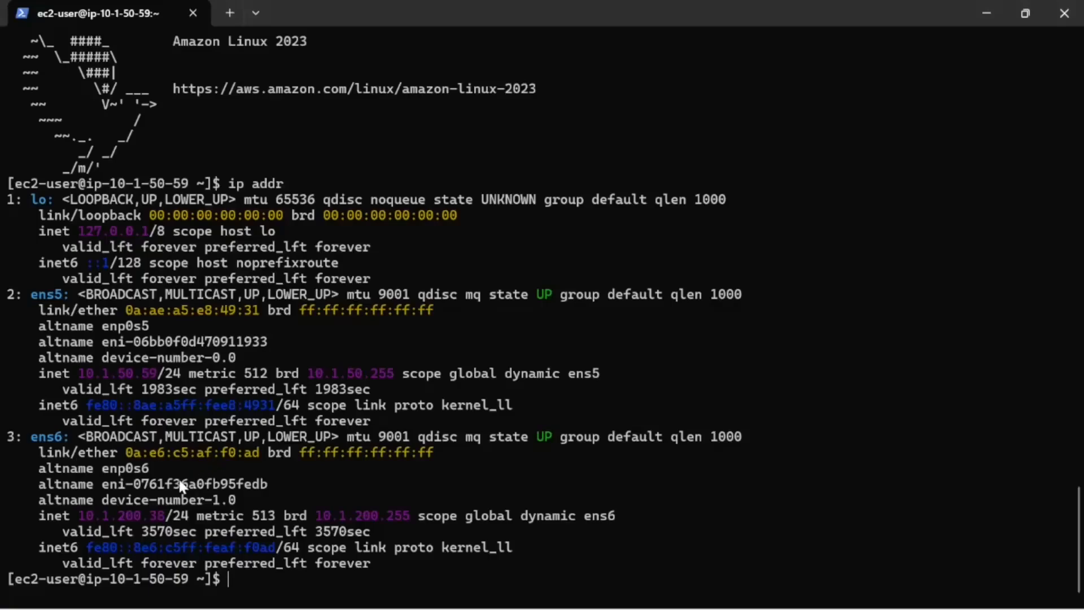
{"action": "left_click_drag", "start_coordinate": [157, 373], "coordinate": [95, 372]}
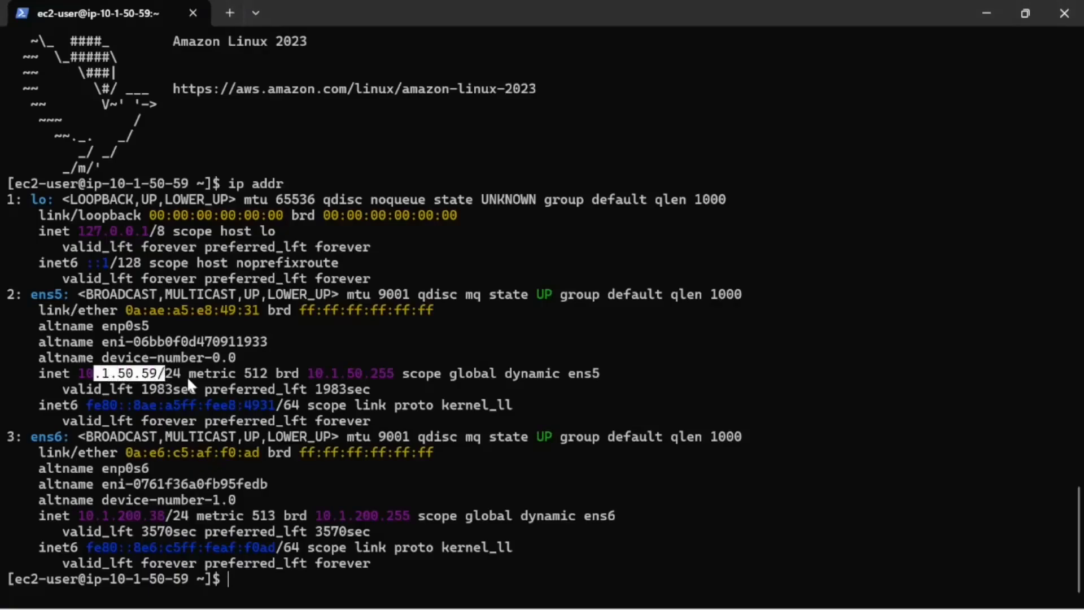
Switch to Microsoft Whiteboard and handwrite an underlined "User data" in yellow pen below the Learning Topics list
{"action": "key", "text": "alt+Tab"}
{"action": "key", "text": "alt+Tab"}
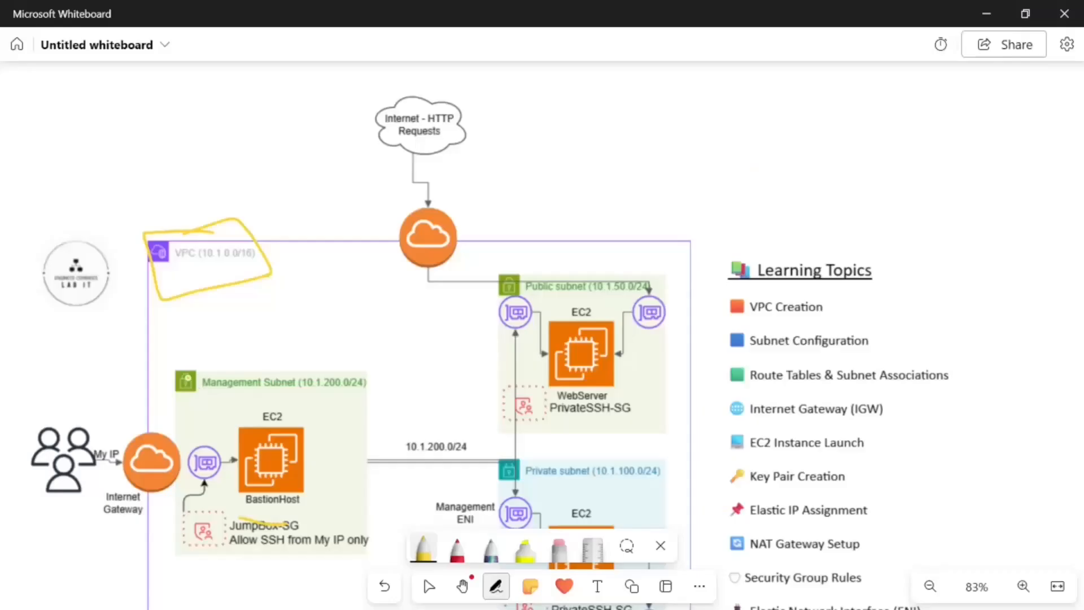
{"action": "scroll", "coordinate": [417, 339], "scroll_direction": "down", "scroll_amount": 5}
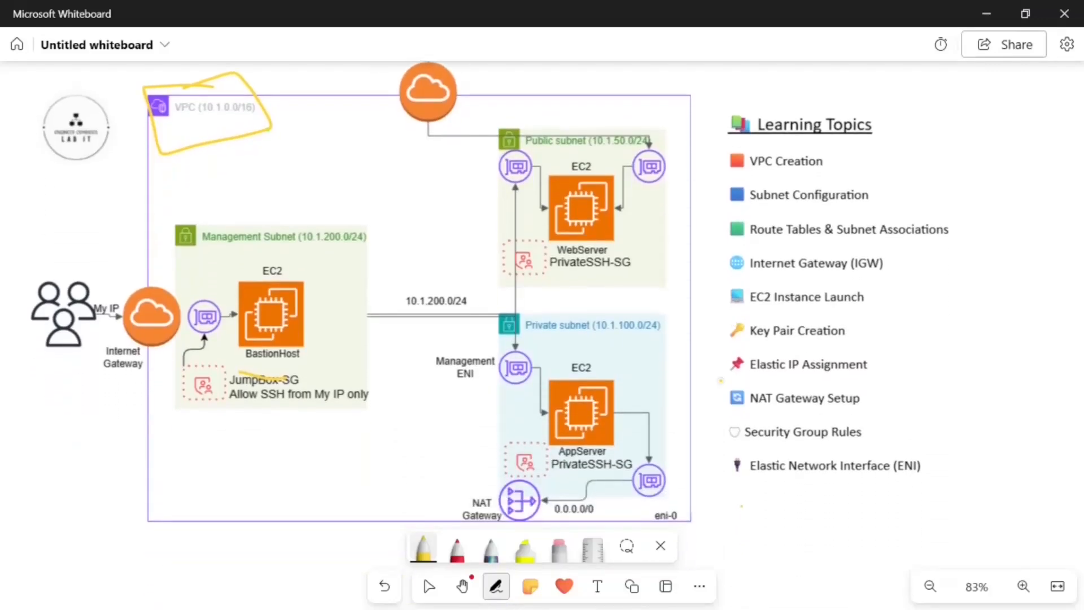
{"action": "left_click", "coordinate": [660, 545]}
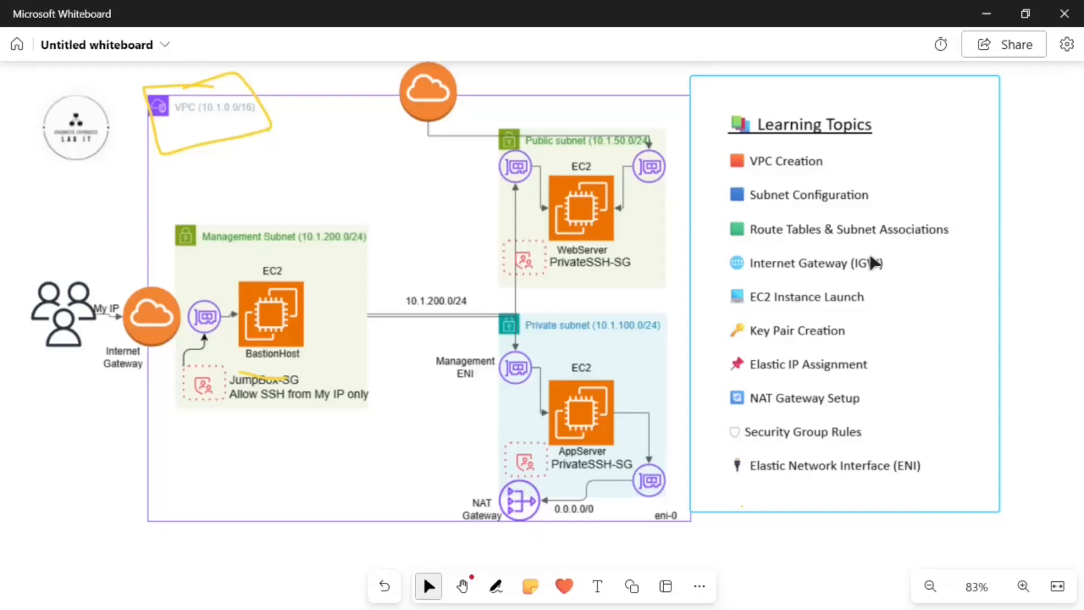
{"action": "key", "text": "alt+w"}
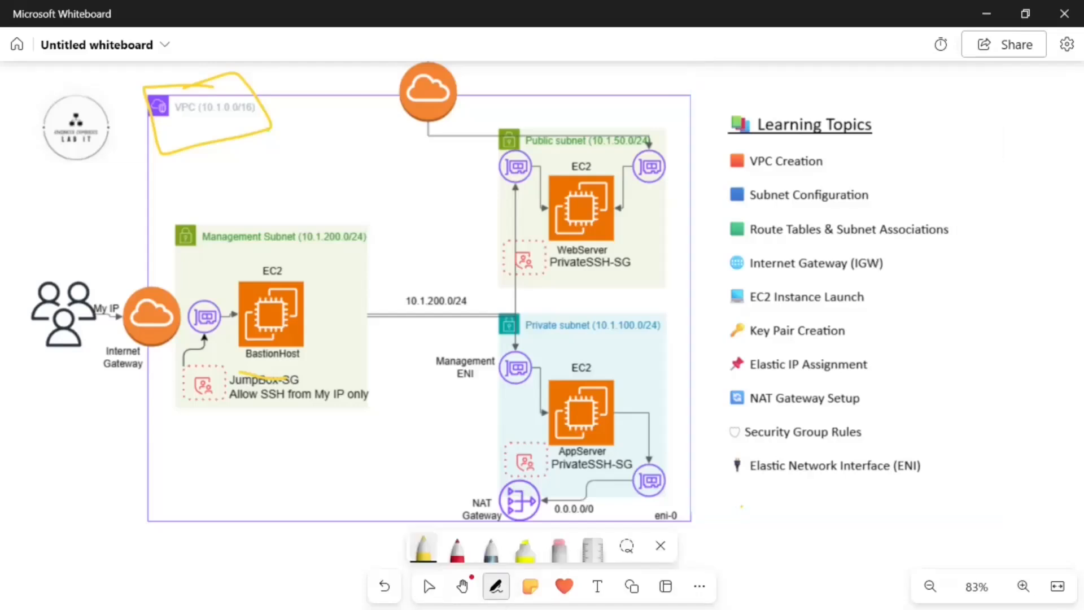
{"action": "left_click", "coordinate": [423, 549]}
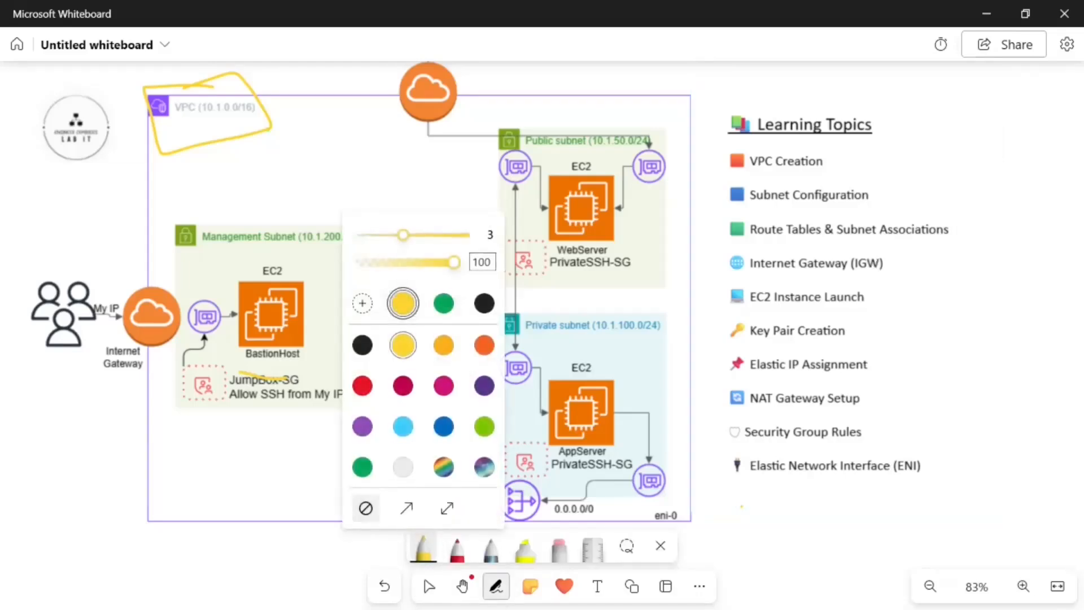
{"action": "left_click", "coordinate": [423, 549]}
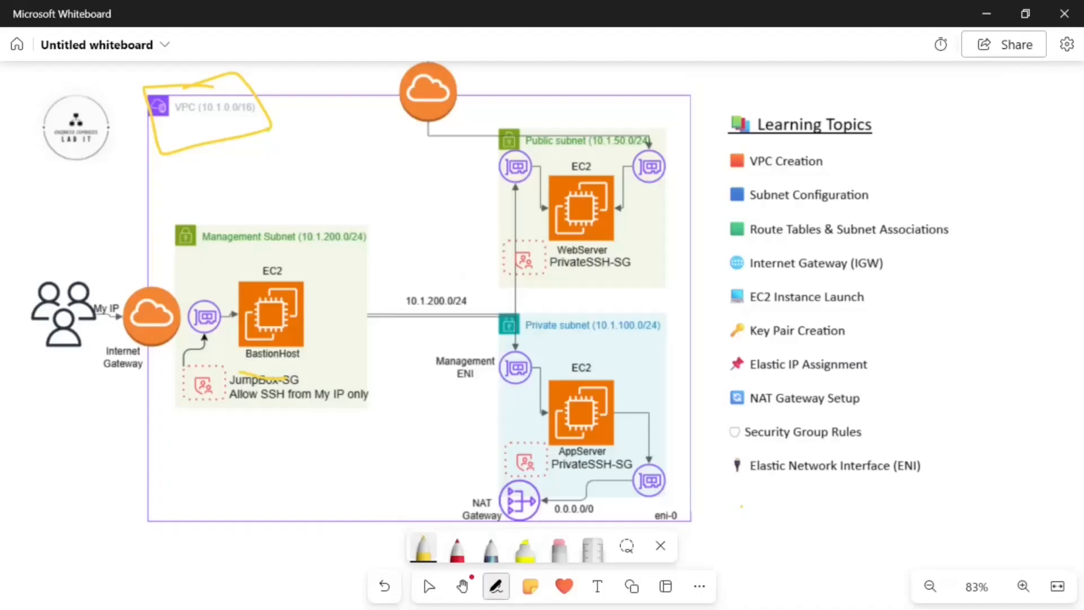
{"action": "mouse_move", "coordinate": [771, 504]}
{"action": "left_mouse_down"}
{"action": "mouse_move", "coordinate": [814, 530]}
{"action": "mouse_move", "coordinate": [941, 472]}
{"action": "mouse_move", "coordinate": [963, 477]}
{"action": "mouse_move", "coordinate": [985, 452]}
{"action": "mouse_move", "coordinate": [1011, 454]}
{"action": "left_mouse_up"}
{"action": "left_click_drag", "start_coordinate": [811, 554], "coordinate": [1020, 490]}
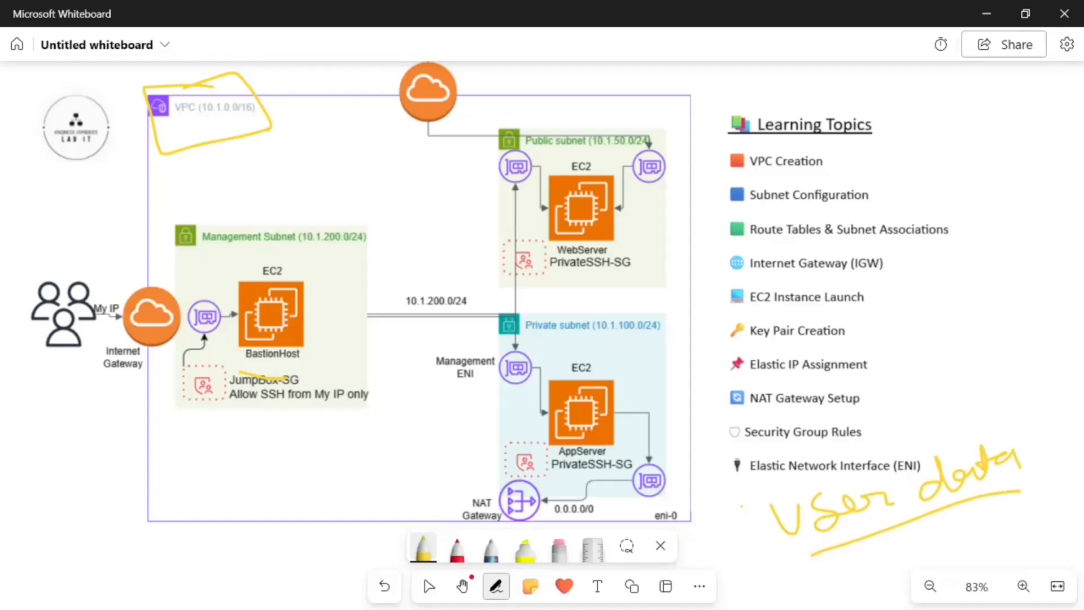
Tick the VPC Creation, Subnet Configuration, and Route Tables & Subnet Associations topics, and underline Internet Gateway (IGW)
{"action": "left_click_drag", "start_coordinate": [837, 150], "coordinate": [898, 127]}
{"action": "left_click_drag", "start_coordinate": [871, 177], "coordinate": [931, 155]}
{"action": "left_click_drag", "start_coordinate": [955, 231], "coordinate": [1009, 216]}
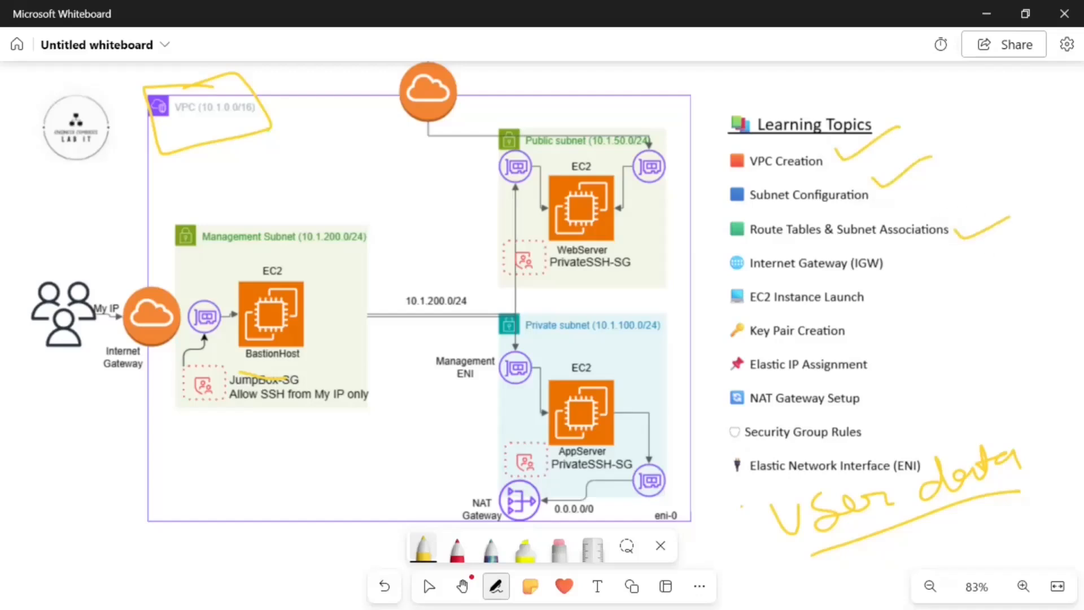
{"action": "left_click_drag", "start_coordinate": [743, 281], "coordinate": [879, 274]}
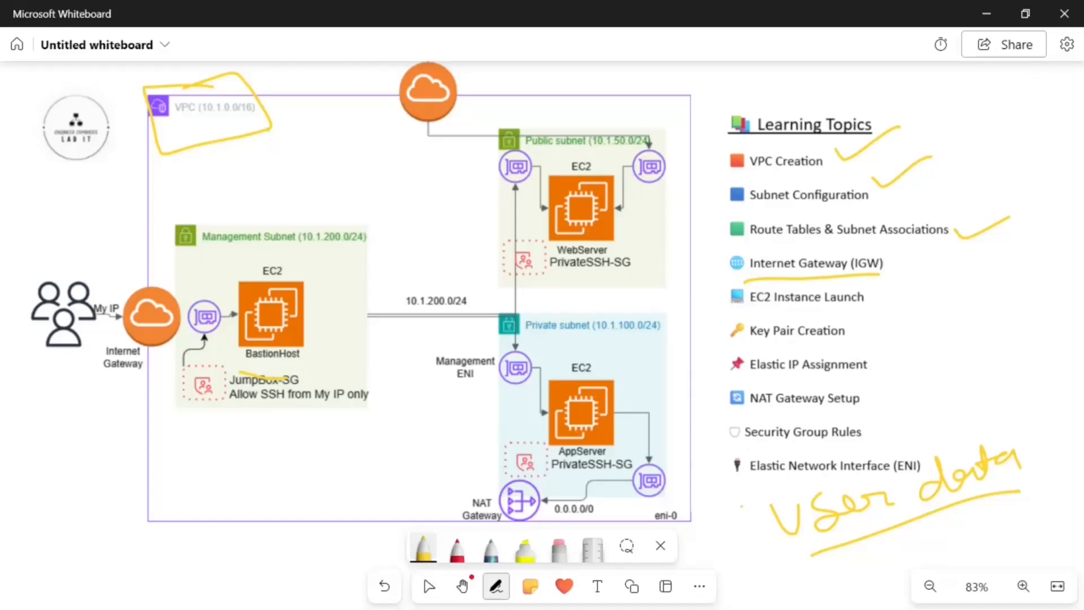
Tick the EC2 Instance Launch topic and draw a box around Key Pair Creation
{"action": "left_click_drag", "start_coordinate": [862, 319], "coordinate": [919, 295]}
{"action": "left_click_drag", "start_coordinate": [842, 345], "coordinate": [856, 343]}
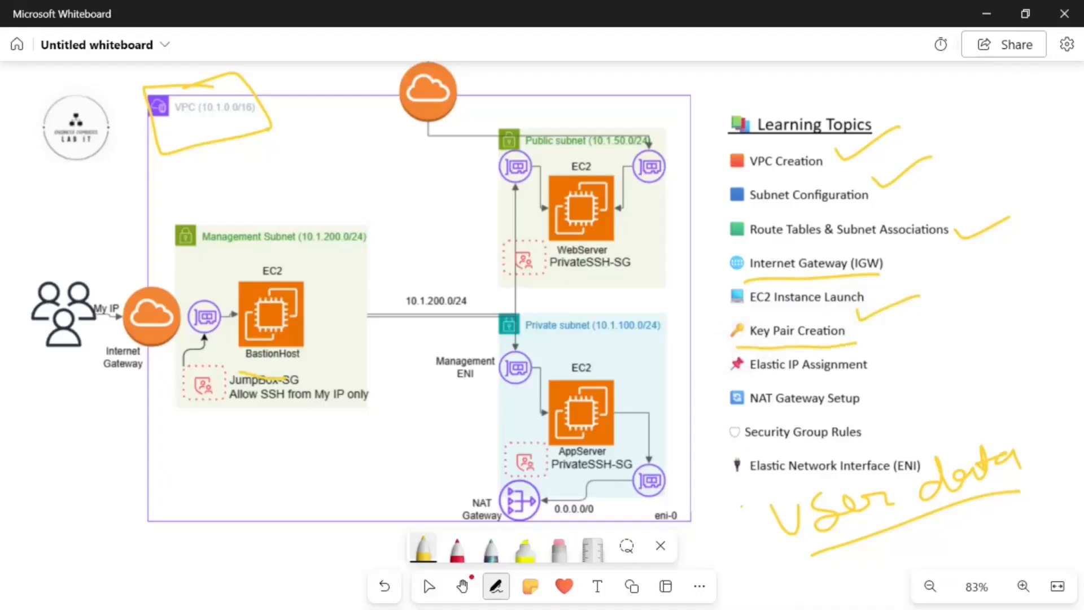
{"action": "mouse_move", "coordinate": [726, 317]}
{"action": "left_mouse_down"}
{"action": "mouse_move", "coordinate": [729, 348]}
{"action": "mouse_move", "coordinate": [736, 320]}
{"action": "left_mouse_up"}
{"action": "mouse_move", "coordinate": [761, 319]}
{"action": "left_mouse_down"}
{"action": "mouse_move", "coordinate": [846, 317]}
{"action": "mouse_move", "coordinate": [857, 343]}
{"action": "left_mouse_up"}
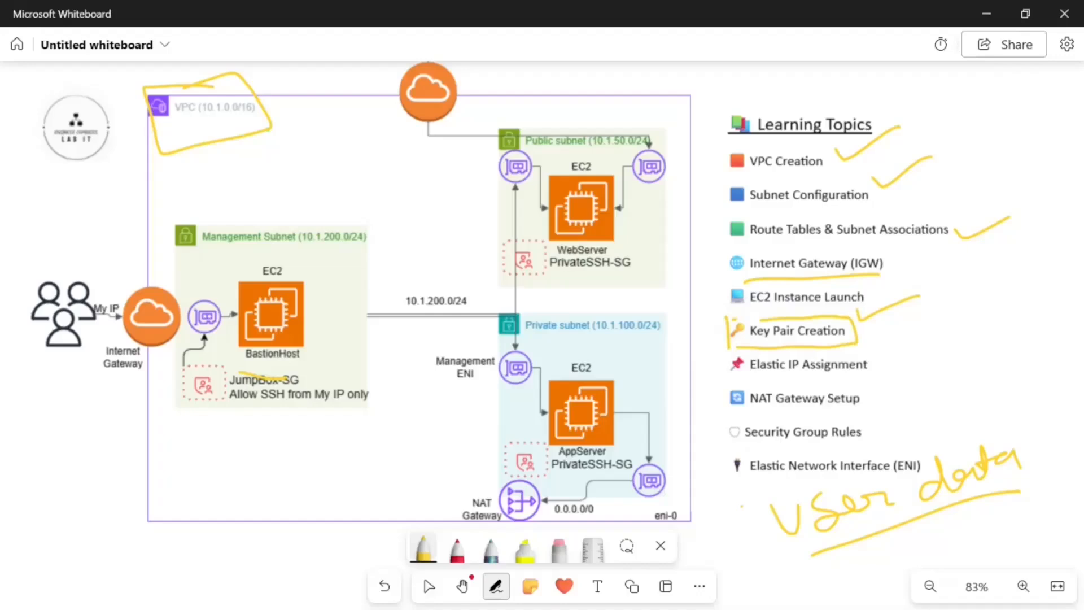
Tick Elastic IP Assignment, underline NAT Gateway Setup, and mark the NAT gateway with a circle and the AppServer with a tick in the diagram
{"action": "left_click_drag", "start_coordinate": [849, 372], "coordinate": [892, 360]}
{"action": "left_click_drag", "start_coordinate": [756, 416], "coordinate": [864, 407]}
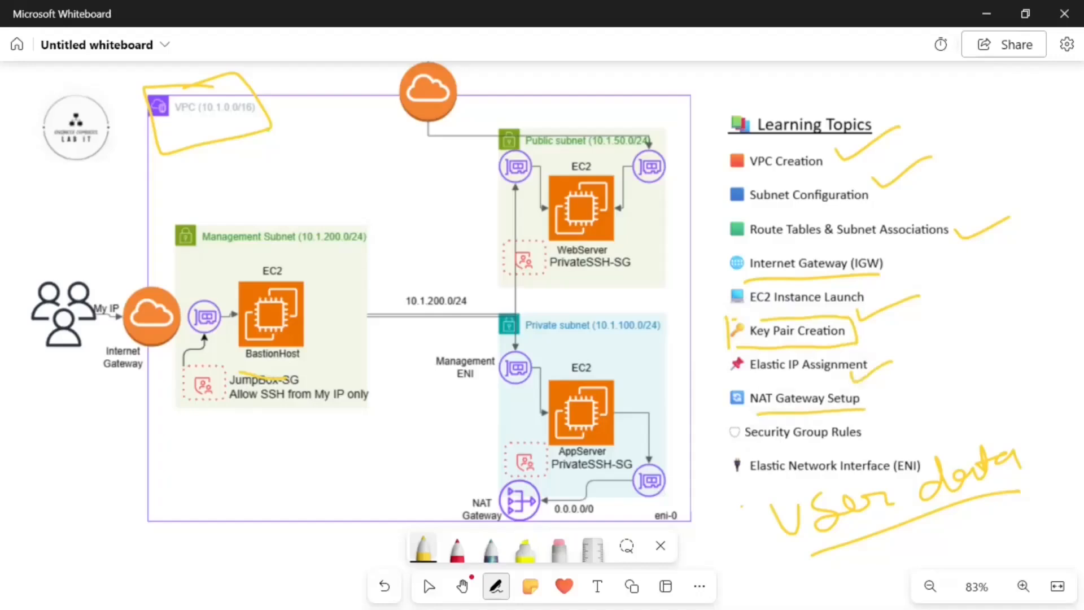
{"action": "mouse_move", "coordinate": [529, 477]}
{"action": "left_mouse_down"}
{"action": "mouse_move", "coordinate": [490, 511]}
{"action": "mouse_move", "coordinate": [496, 483]}
{"action": "left_mouse_up"}
{"action": "left_click_drag", "start_coordinate": [609, 383], "coordinate": [662, 357]}
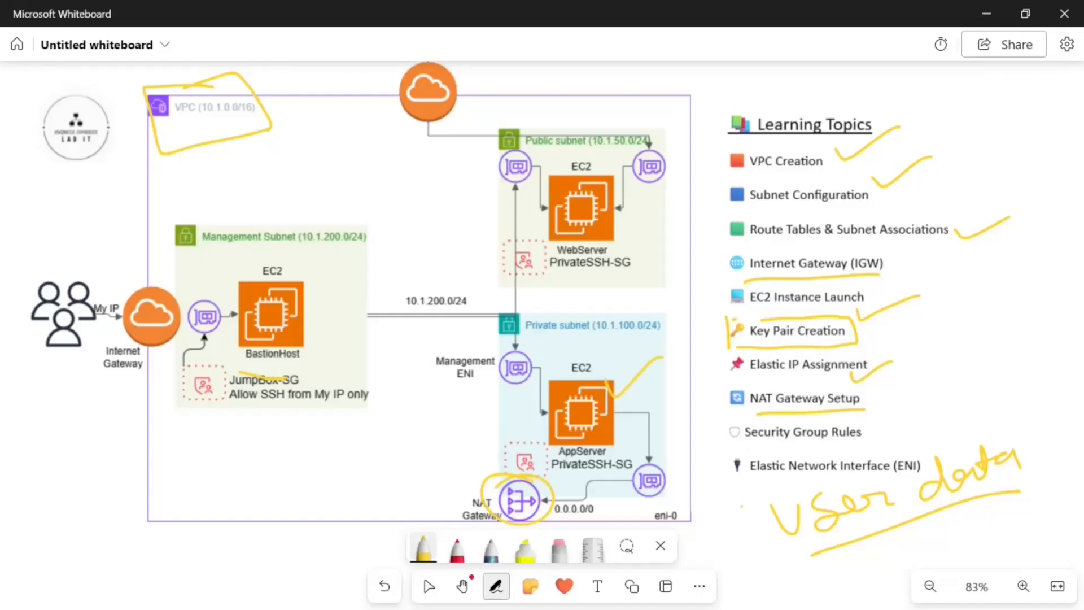
Box the Security Group Rules topic and circle JumpBox-SG and the AppServer's PrivateSSH-SG in the diagram
{"action": "mouse_move", "coordinate": [728, 421]}
{"action": "left_mouse_down"}
{"action": "mouse_move", "coordinate": [774, 446]}
{"action": "mouse_move", "coordinate": [864, 429]}
{"action": "mouse_move", "coordinate": [728, 423]}
{"action": "left_mouse_up"}
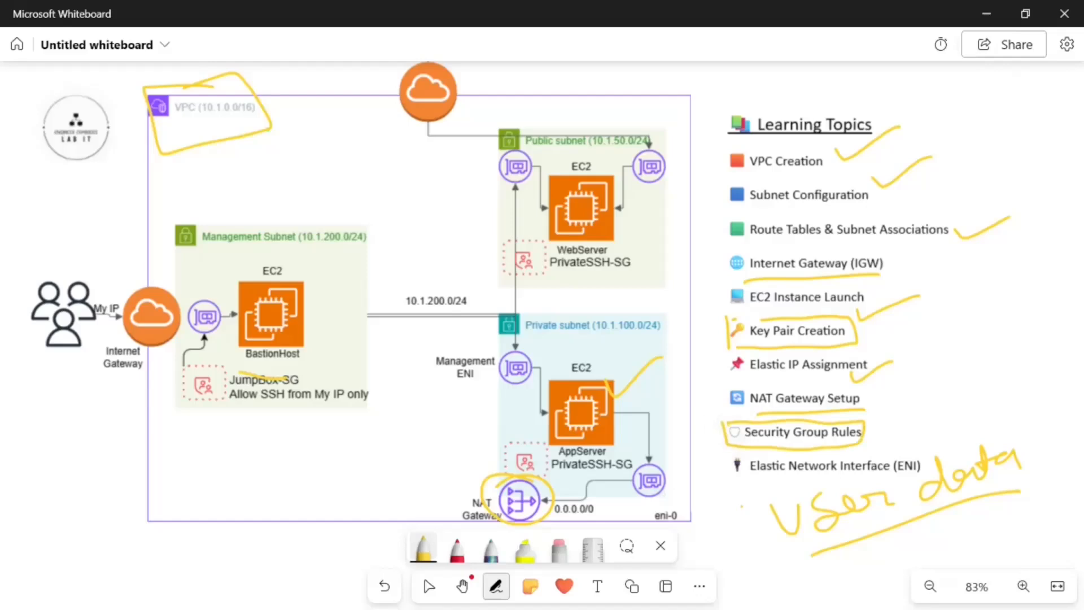
{"action": "mouse_move", "coordinate": [239, 374]}
{"action": "left_mouse_down"}
{"action": "mouse_move", "coordinate": [226, 379]}
{"action": "mouse_move", "coordinate": [311, 364]}
{"action": "left_mouse_up"}
{"action": "mouse_move", "coordinate": [638, 451]}
{"action": "left_mouse_down"}
{"action": "mouse_move", "coordinate": [613, 484]}
{"action": "mouse_move", "coordinate": [636, 460]}
{"action": "left_mouse_up"}
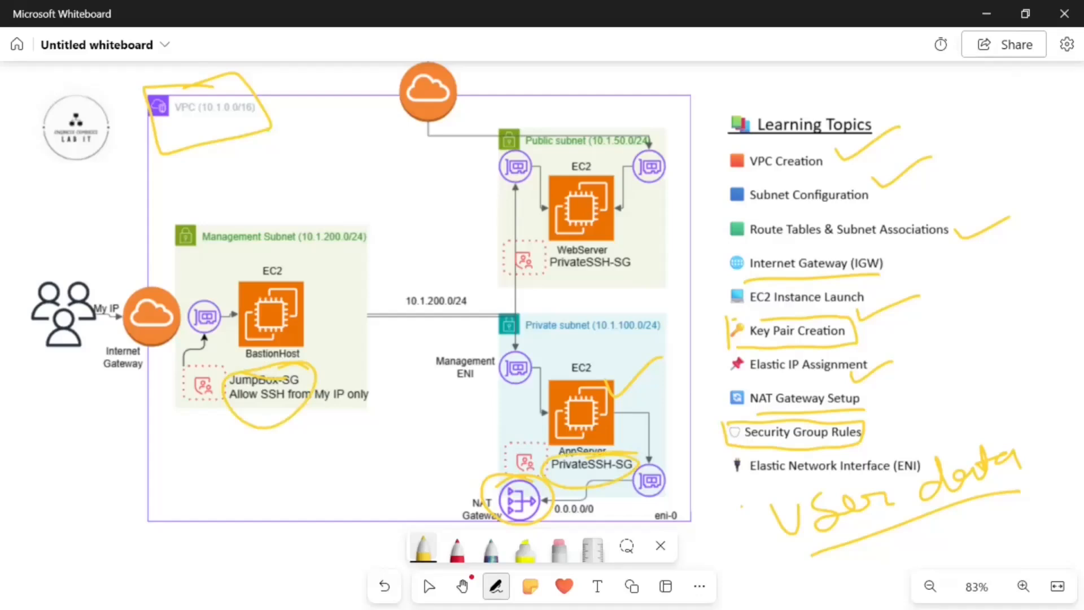
Circle the Elastic Network Interface topic and the AppServer's and WebServer's management ENIs, and draw a diagonal stroke below the management subnet
{"action": "mouse_move", "coordinate": [931, 446]}
{"action": "left_mouse_down"}
{"action": "mouse_move", "coordinate": [796, 452]}
{"action": "mouse_move", "coordinate": [807, 495]}
{"action": "mouse_move", "coordinate": [934, 456]}
{"action": "left_mouse_up"}
{"action": "mouse_move", "coordinate": [524, 340]}
{"action": "left_mouse_down"}
{"action": "mouse_move", "coordinate": [533, 403]}
{"action": "mouse_move", "coordinate": [534, 348]}
{"action": "left_mouse_up"}
{"action": "mouse_move", "coordinate": [518, 135]}
{"action": "left_mouse_down"}
{"action": "mouse_move", "coordinate": [549, 169]}
{"action": "mouse_move", "coordinate": [468, 176]}
{"action": "left_mouse_up"}
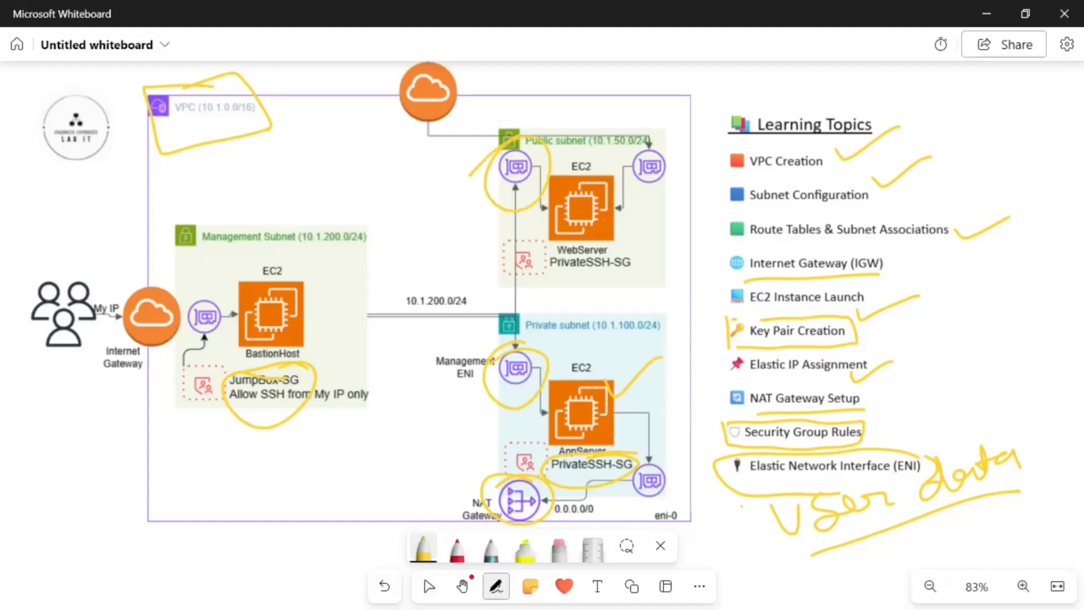
{"action": "left_click_drag", "start_coordinate": [232, 548], "coordinate": [345, 446]}
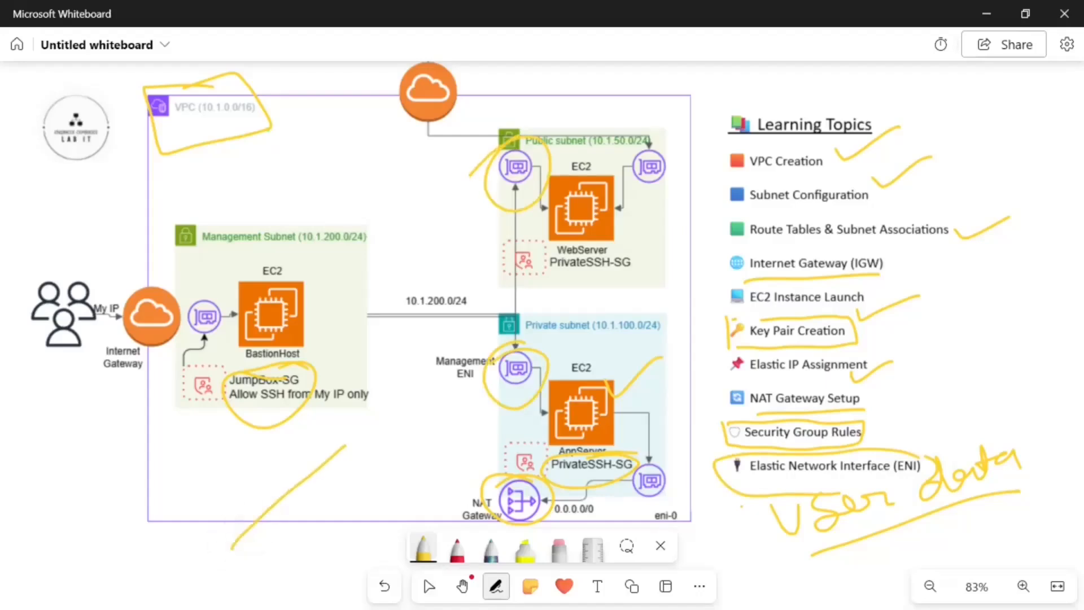